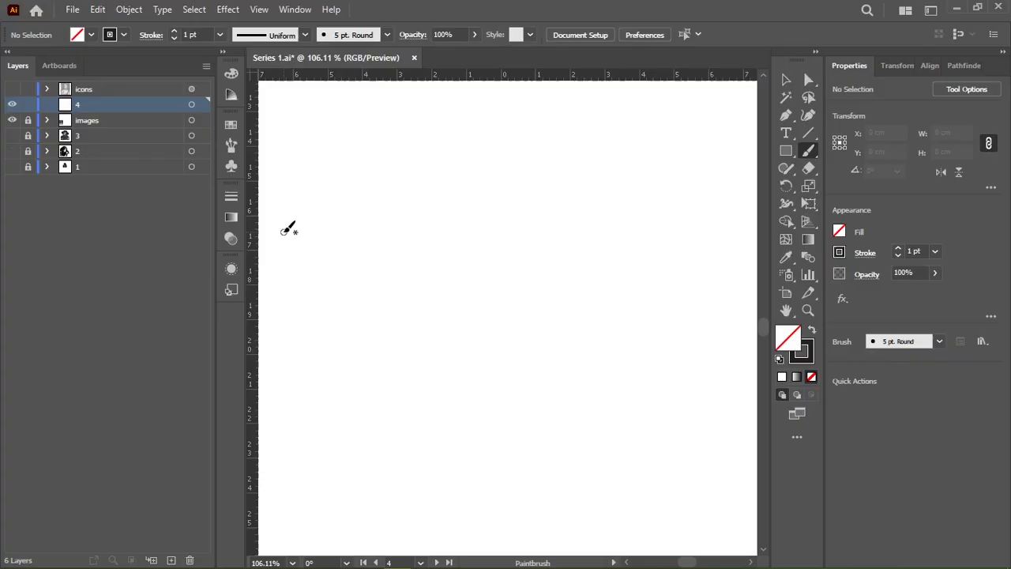
Hand-letter 'hello guyz' with the paintbrush at the top of the artboard.
{"action": "mouse_move", "coordinate": [271, 213]}
{"action": "left_mouse_down"}
{"action": "mouse_move", "coordinate": [345, 294]}
{"action": "mouse_move", "coordinate": [370, 237]}
{"action": "mouse_move", "coordinate": [395, 225]}
{"action": "left_mouse_up"}
{"action": "left_click_drag", "start_coordinate": [422, 175], "coordinate": [437, 237]}
{"action": "left_click_drag", "start_coordinate": [431, 170], "coordinate": [496, 212]}
{"action": "left_click_drag", "start_coordinate": [472, 149], "coordinate": [499, 158]}
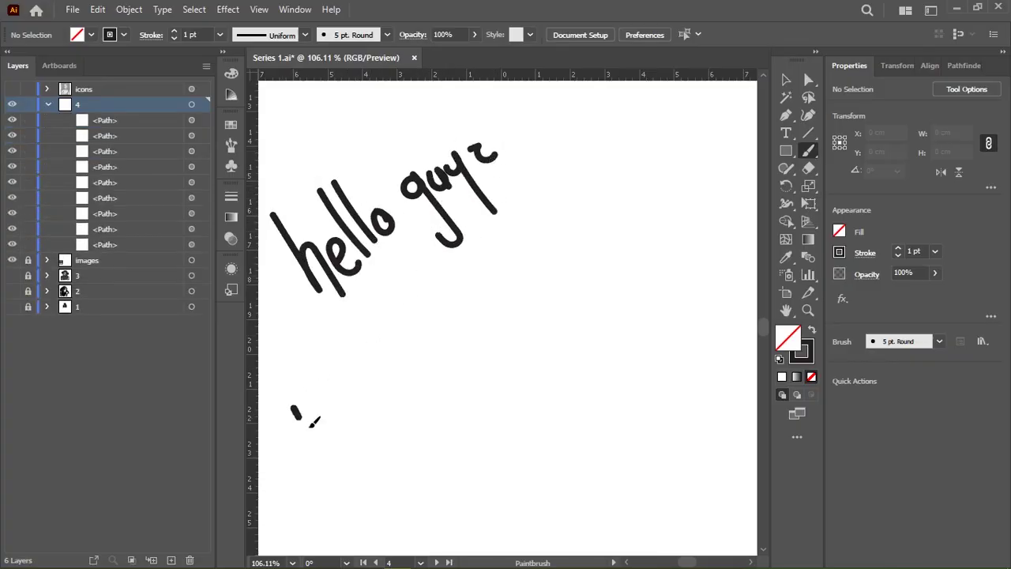
Write 'Today's episode' below the greeting.
{"action": "left_click_drag", "start_coordinate": [312, 370], "coordinate": [276, 433]}
{"action": "left_click_drag", "start_coordinate": [316, 396], "coordinate": [388, 392]}
{"action": "left_click_drag", "start_coordinate": [355, 364], "coordinate": [415, 387]}
{"action": "mouse_move", "coordinate": [474, 292]}
{"action": "left_mouse_down"}
{"action": "mouse_move", "coordinate": [491, 315]}
{"action": "mouse_move", "coordinate": [591, 257]}
{"action": "mouse_move", "coordinate": [644, 190]}
{"action": "left_mouse_up"}
{"action": "left_click_drag", "start_coordinate": [564, 293], "coordinate": [574, 187]}
{"action": "left_click_drag", "start_coordinate": [316, 384], "coordinate": [342, 399]}
Write 'is on the Amazing' on the next line.
{"action": "mouse_move", "coordinate": [420, 344]}
{"action": "left_mouse_down"}
{"action": "mouse_move", "coordinate": [388, 379]}
{"action": "mouse_move", "coordinate": [393, 371]}
{"action": "left_mouse_up"}
{"action": "left_click_drag", "start_coordinate": [406, 389], "coordinate": [427, 367]}
{"action": "left_click_drag", "start_coordinate": [474, 304], "coordinate": [517, 316]}
{"action": "mouse_move", "coordinate": [433, 332]}
{"action": "left_mouse_down"}
{"action": "mouse_move", "coordinate": [494, 286]}
{"action": "mouse_move", "coordinate": [601, 265]}
{"action": "mouse_move", "coordinate": [686, 214]}
{"action": "mouse_move", "coordinate": [735, 233]}
{"action": "left_mouse_up"}
{"action": "mouse_move", "coordinate": [301, 542]}
{"action": "left_mouse_down"}
{"action": "mouse_move", "coordinate": [308, 399]}
{"action": "mouse_move", "coordinate": [339, 360]}
{"action": "left_mouse_up"}
Write the featured artist's first name and surname, underlined twice.
{"action": "mouse_move", "coordinate": [328, 395]}
{"action": "left_mouse_down"}
{"action": "mouse_move", "coordinate": [371, 336]}
{"action": "mouse_move", "coordinate": [434, 320]}
{"action": "left_mouse_up"}
{"action": "left_click_drag", "start_coordinate": [431, 259], "coordinate": [469, 300]}
{"action": "mouse_move", "coordinate": [458, 261]}
{"action": "left_mouse_down"}
{"action": "mouse_move", "coordinate": [506, 284]}
{"action": "mouse_move", "coordinate": [609, 237]}
{"action": "left_mouse_up"}
{"action": "left_click_drag", "start_coordinate": [360, 434], "coordinate": [506, 300]}
{"action": "left_click_drag", "start_coordinate": [403, 406], "coordinate": [535, 307]}
{"action": "left_click_drag", "start_coordinate": [469, 380], "coordinate": [497, 205]}
{"action": "left_click_drag", "start_coordinate": [301, 347], "coordinate": [351, 417]}
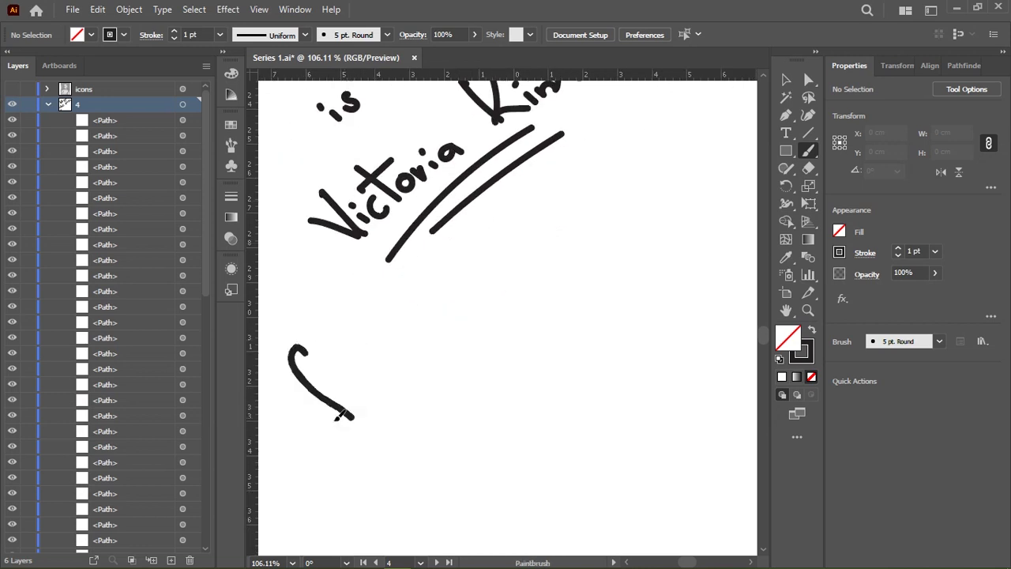
Write 'for Our' on a new line, redoing the badly drawn 'Our'.
{"action": "left_click_drag", "start_coordinate": [300, 386], "coordinate": [332, 356]}
{"action": "left_click_drag", "start_coordinate": [337, 393], "coordinate": [380, 379]}
{"action": "left_click_drag", "start_coordinate": [399, 340], "coordinate": [438, 313]}
{"action": "left_click_drag", "start_coordinate": [418, 326], "coordinate": [460, 295]}
{"action": "scroll", "coordinate": [403, 348], "scroll_direction": "down", "scroll_amount": 3}
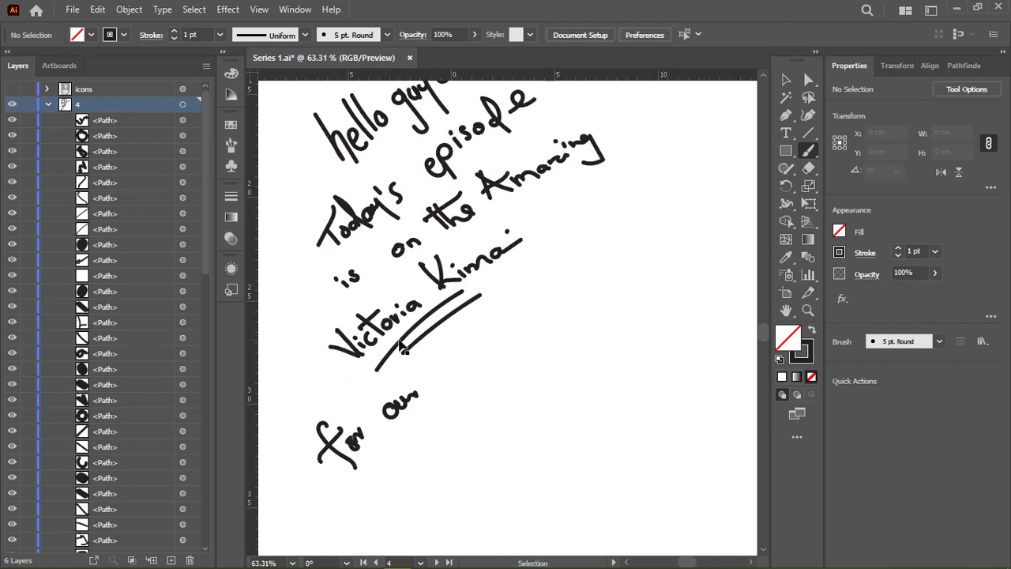
{"action": "key", "text": "ctrl+z"}
{"action": "left_click_drag", "start_coordinate": [394, 399], "coordinate": [395, 401]}
{"action": "left_click_drag", "start_coordinate": [404, 397], "coordinate": [427, 387]}
{"action": "mouse_move", "coordinate": [463, 377]}
{"action": "left_mouse_down"}
{"action": "mouse_move", "coordinate": [383, 385]}
{"action": "mouse_move", "coordinate": [433, 320]}
{"action": "mouse_move", "coordinate": [440, 332]}
{"action": "left_mouse_up"}
Write '#ΔBs' after 'Our' and double-underline it.
{"action": "left_click_drag", "start_coordinate": [356, 379], "coordinate": [377, 370]}
{"action": "mouse_move", "coordinate": [365, 371]}
{"action": "left_mouse_down"}
{"action": "mouse_move", "coordinate": [371, 395]}
{"action": "mouse_move", "coordinate": [473, 345]}
{"action": "left_mouse_up"}
{"action": "left_click_drag", "start_coordinate": [395, 407], "coordinate": [466, 351]}
{"action": "scroll", "coordinate": [454, 269], "scroll_direction": "down", "scroll_amount": 5}
Write 'aka During the Break' below, fixing the P into a B.
{"action": "left_click_drag", "start_coordinate": [482, 167], "coordinate": [542, 139]}
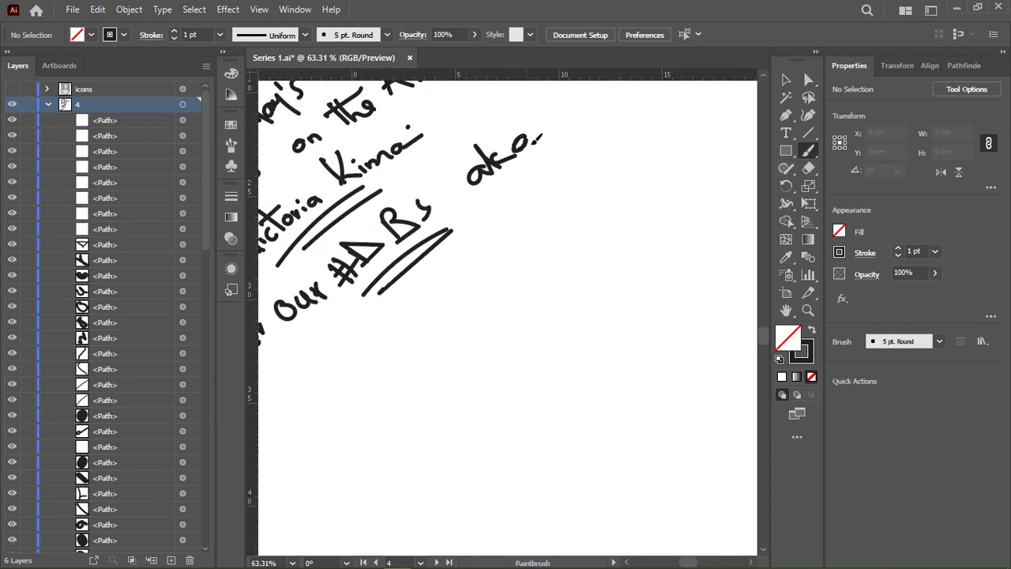
{"action": "left_click_drag", "start_coordinate": [395, 316], "coordinate": [482, 218]}
{"action": "left_click_drag", "start_coordinate": [323, 308], "coordinate": [347, 340]}
{"action": "mouse_move", "coordinate": [387, 305]}
{"action": "left_mouse_down"}
{"action": "mouse_move", "coordinate": [484, 243]}
{"action": "mouse_move", "coordinate": [427, 261]}
{"action": "left_mouse_up"}
{"action": "left_click", "coordinate": [433, 270]}
{"action": "mouse_move", "coordinate": [419, 347]}
{"action": "left_mouse_down"}
{"action": "mouse_move", "coordinate": [443, 316]}
{"action": "mouse_move", "coordinate": [514, 312]}
{"action": "left_mouse_up"}
{"action": "left_click_drag", "start_coordinate": [469, 253], "coordinate": [403, 316]}
{"action": "mouse_move", "coordinate": [426, 281]}
{"action": "left_mouse_down"}
{"action": "mouse_move", "coordinate": [455, 257]}
{"action": "mouse_move", "coordinate": [435, 283]}
{"action": "left_mouse_up"}
{"action": "left_click_drag", "start_coordinate": [480, 258], "coordinate": [498, 239]}
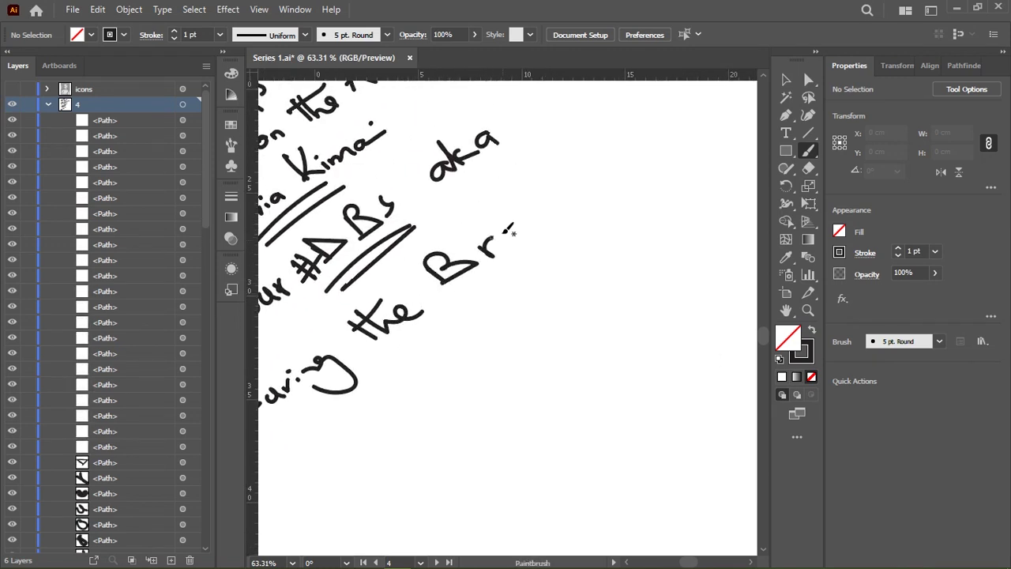
Write 'SESSION' below 'Break' and underline it twice.
{"action": "left_click_drag", "start_coordinate": [545, 201], "coordinate": [529, 225]}
{"action": "left_click_drag", "start_coordinate": [474, 316], "coordinate": [553, 230]}
{"action": "mouse_move", "coordinate": [455, 298]}
{"action": "left_mouse_down"}
{"action": "mouse_move", "coordinate": [417, 335]}
{"action": "mouse_move", "coordinate": [454, 316]}
{"action": "left_mouse_up"}
{"action": "left_click_drag", "start_coordinate": [494, 275], "coordinate": [474, 297]}
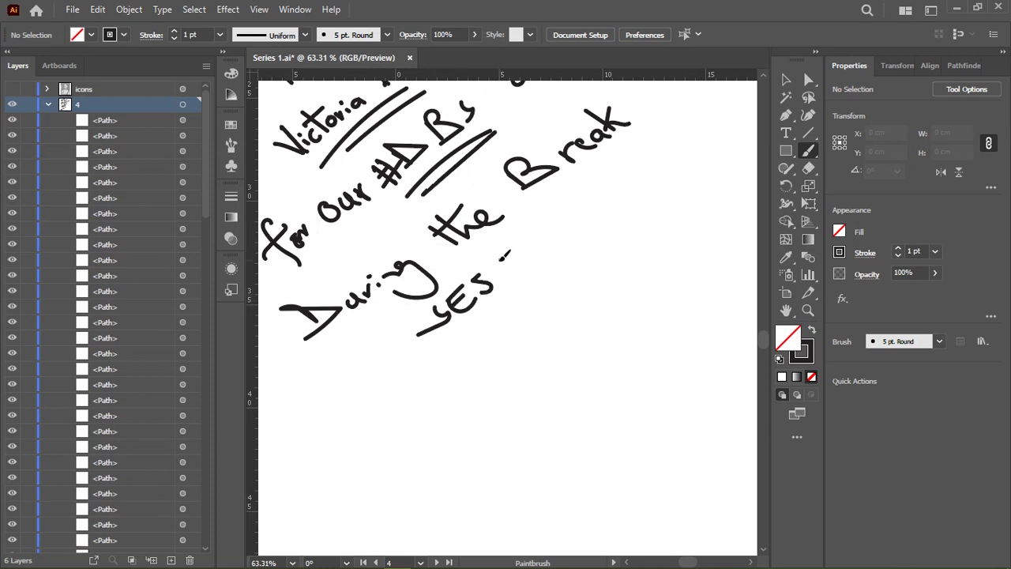
{"action": "left_click_drag", "start_coordinate": [566, 232], "coordinate": [571, 245]}
{"action": "left_click_drag", "start_coordinate": [458, 348], "coordinate": [569, 265]}
{"action": "left_click_drag", "start_coordinate": [482, 336], "coordinate": [570, 270]}
{"action": "left_click_drag", "start_coordinate": [474, 316], "coordinate": [510, 222]}
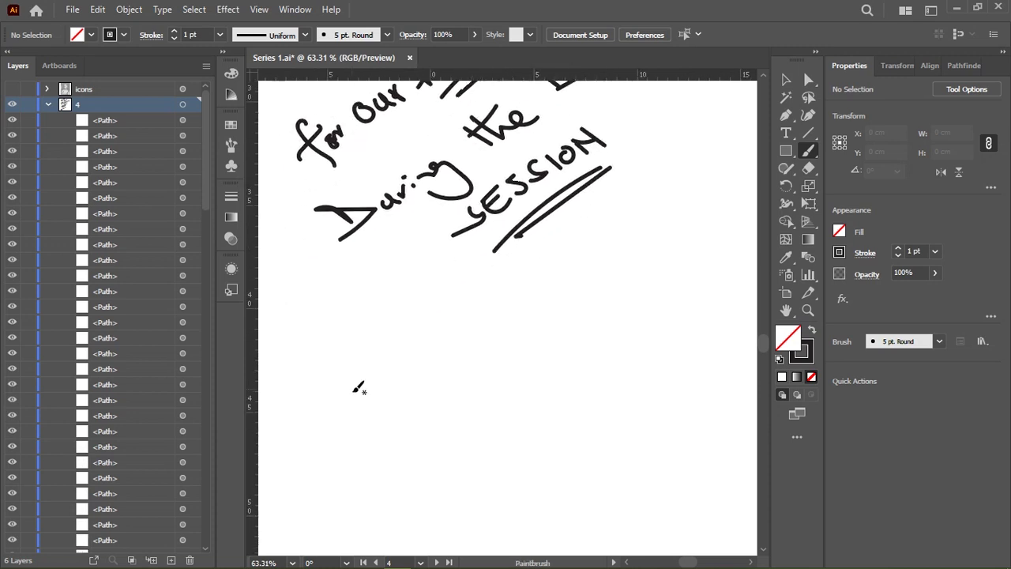
Write 'Remember To LIKE' in cursive below 'SESSION'.
{"action": "mouse_move", "coordinate": [365, 365]}
{"action": "left_mouse_down"}
{"action": "mouse_move", "coordinate": [391, 391]}
{"action": "mouse_move", "coordinate": [510, 300]}
{"action": "left_mouse_up"}
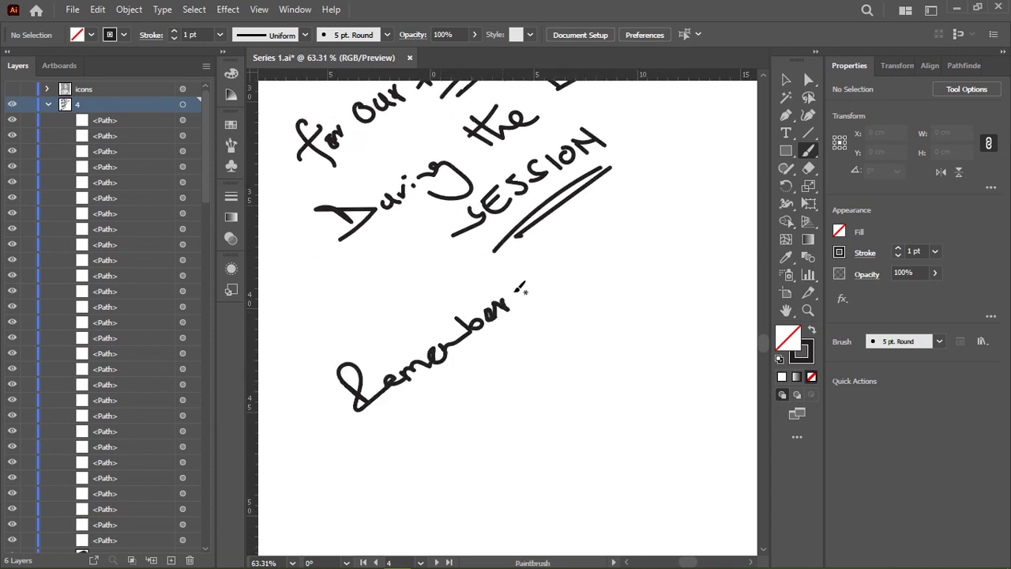
{"action": "mouse_move", "coordinate": [545, 251]}
{"action": "left_mouse_down"}
{"action": "mouse_move", "coordinate": [551, 283]}
{"action": "mouse_move", "coordinate": [563, 257]}
{"action": "left_mouse_up"}
{"action": "left_click_drag", "start_coordinate": [577, 257], "coordinate": [575, 258]}
{"action": "mouse_move", "coordinate": [618, 240]}
{"action": "left_mouse_down"}
{"action": "mouse_move", "coordinate": [528, 271]}
{"action": "mouse_move", "coordinate": [540, 256]}
{"action": "left_mouse_up"}
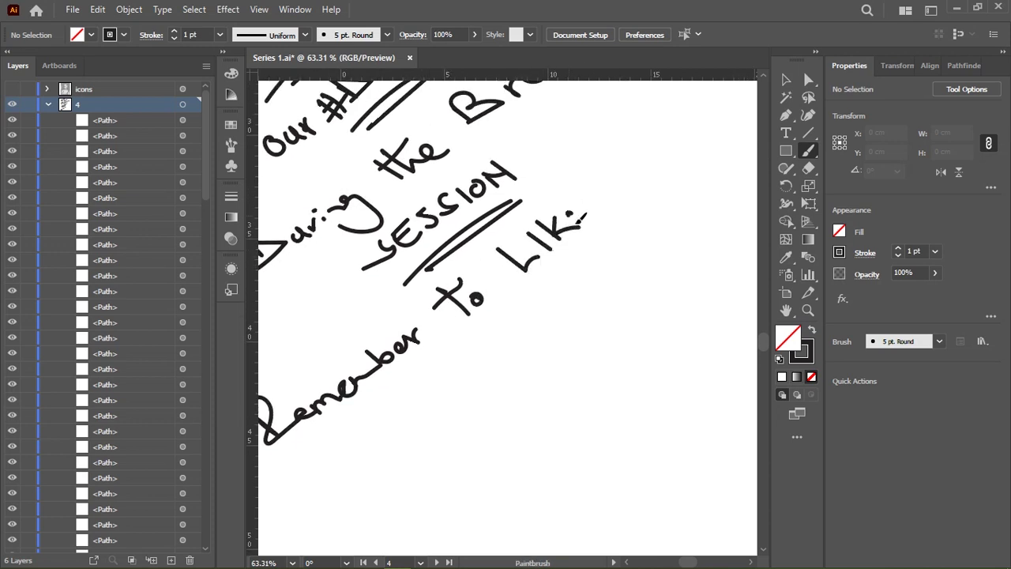
{"action": "left_click_drag", "start_coordinate": [583, 223], "coordinate": [603, 199]}
{"action": "left_click_drag", "start_coordinate": [515, 248], "coordinate": [473, 242]}
{"action": "left_click_drag", "start_coordinate": [494, 251], "coordinate": [470, 286]}
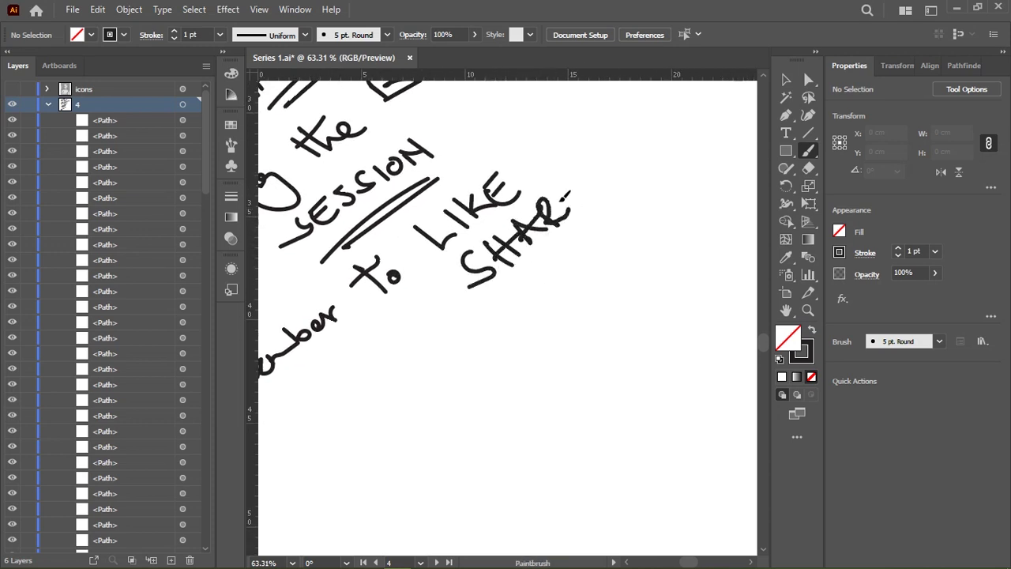
Add 'SHARE', an ampersand and the subscribe request underneath.
{"action": "left_click_drag", "start_coordinate": [589, 183], "coordinate": [558, 218]}
{"action": "mouse_move", "coordinate": [535, 271]}
{"action": "left_mouse_down"}
{"action": "mouse_move", "coordinate": [456, 232]}
{"action": "mouse_move", "coordinate": [471, 294]}
{"action": "mouse_move", "coordinate": [420, 232]}
{"action": "left_mouse_up"}
{"action": "mouse_move", "coordinate": [427, 255]}
{"action": "left_mouse_down"}
{"action": "mouse_move", "coordinate": [405, 283]}
{"action": "mouse_move", "coordinate": [449, 261]}
{"action": "left_mouse_up"}
{"action": "left_click_drag", "start_coordinate": [454, 233], "coordinate": [482, 253]}
{"action": "mouse_move", "coordinate": [494, 225]}
{"action": "left_mouse_down"}
{"action": "mouse_move", "coordinate": [486, 245]}
{"action": "mouse_move", "coordinate": [519, 192]}
{"action": "left_mouse_up"}
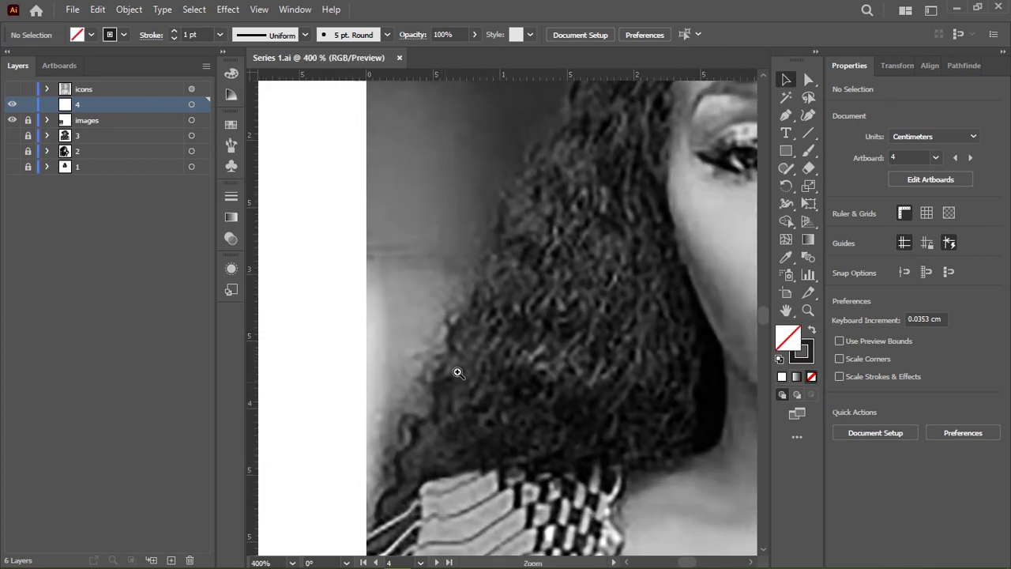
Zoom in and pencil-trace the hair's left edge up toward the crown.
{"action": "left_click", "coordinate": [457, 372]}
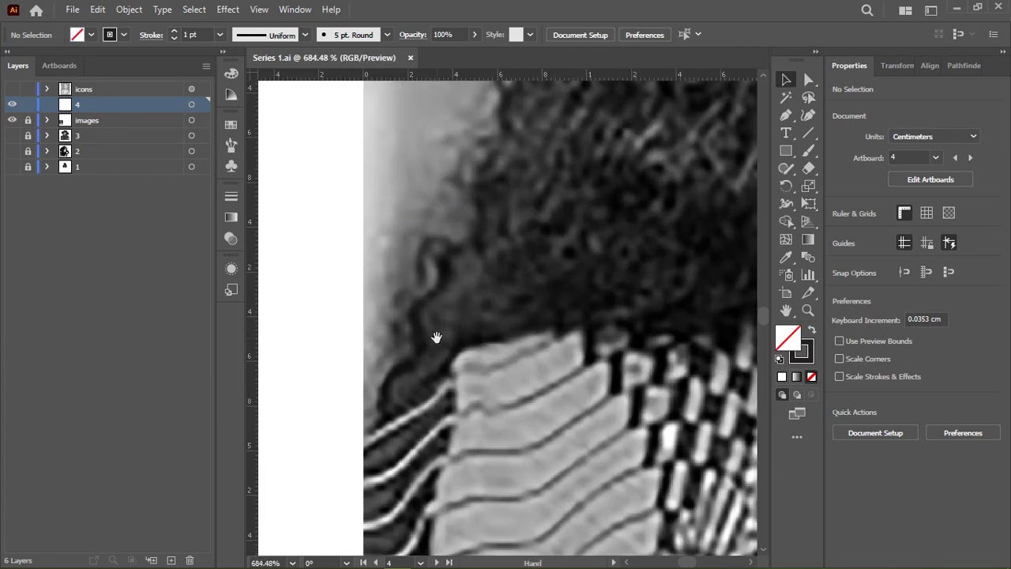
{"action": "key", "text": "n"}
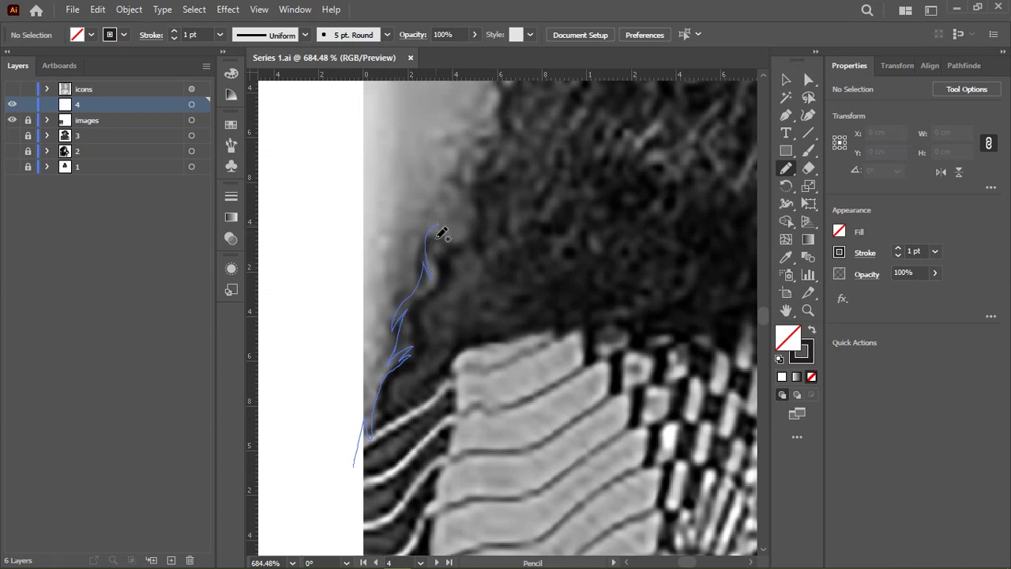
{"action": "left_click_drag", "start_coordinate": [470, 127], "coordinate": [373, 386]}
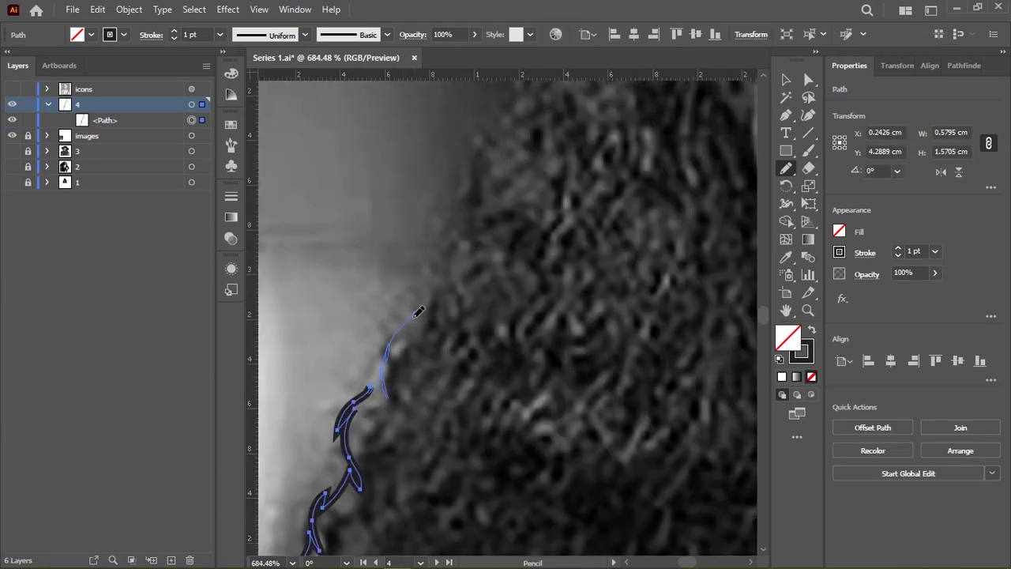
{"action": "mouse_move", "coordinate": [430, 267]}
{"action": "left_mouse_down"}
{"action": "mouse_move", "coordinate": [448, 222]}
{"action": "mouse_move", "coordinate": [345, 417]}
{"action": "left_mouse_up"}
{"action": "left_click_drag", "start_coordinate": [344, 416], "coordinate": [390, 320]}
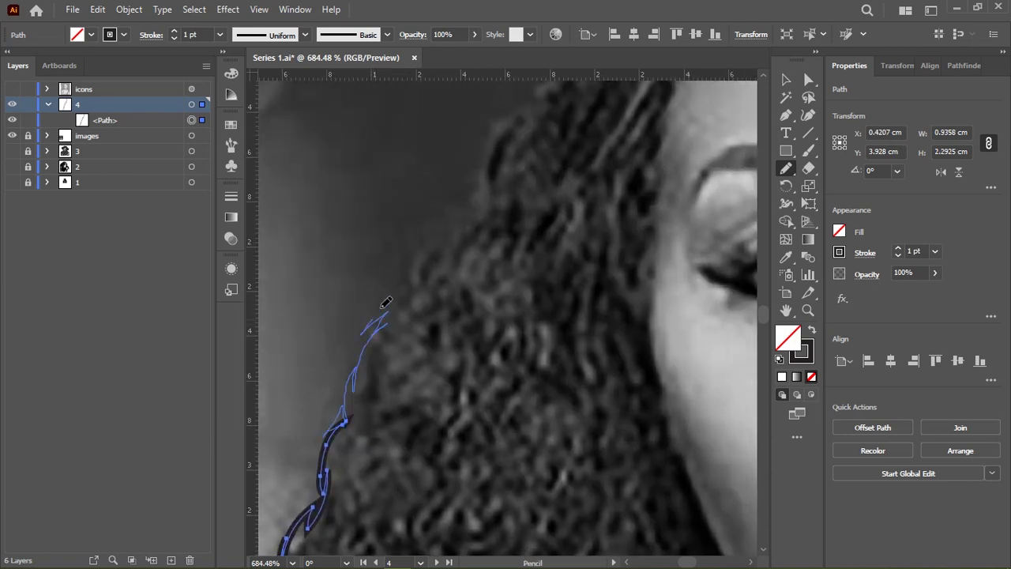
{"action": "mouse_move", "coordinate": [411, 278]}
{"action": "left_mouse_down"}
{"action": "mouse_move", "coordinate": [409, 228]}
{"action": "mouse_move", "coordinate": [348, 325]}
{"action": "left_mouse_up"}
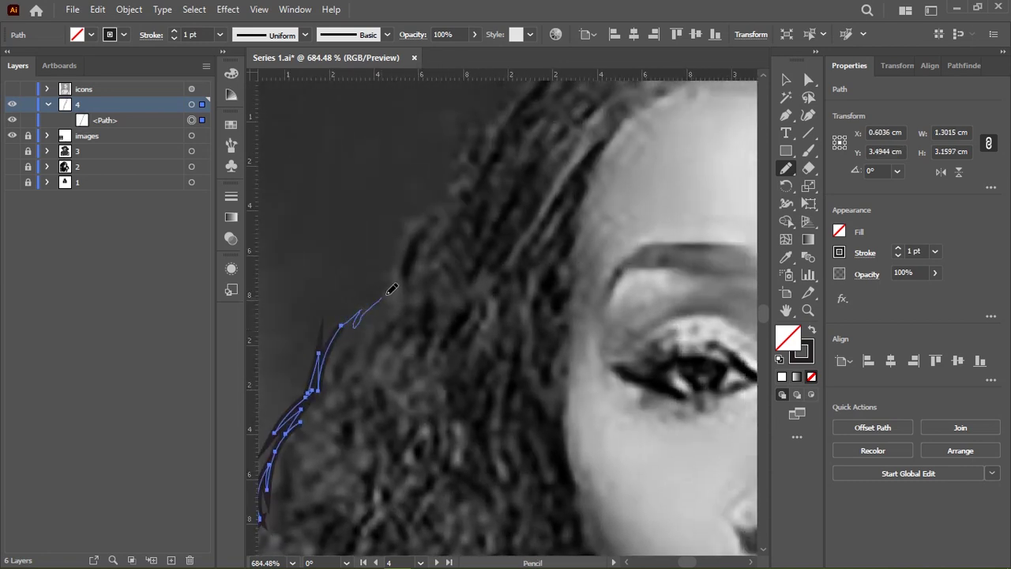
{"action": "mouse_move", "coordinate": [401, 270]}
{"action": "left_mouse_down"}
{"action": "mouse_move", "coordinate": [435, 198]}
{"action": "mouse_move", "coordinate": [324, 376]}
{"action": "left_mouse_up"}
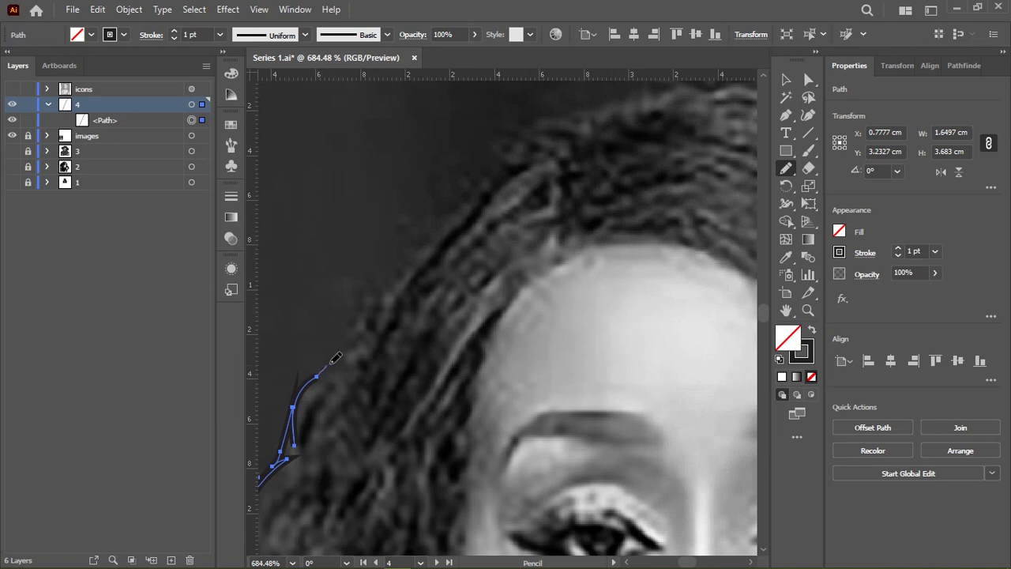
{"action": "mouse_move", "coordinate": [424, 232]}
{"action": "left_mouse_down"}
{"action": "mouse_move", "coordinate": [467, 169]}
{"action": "mouse_move", "coordinate": [333, 291]}
{"action": "left_mouse_up"}
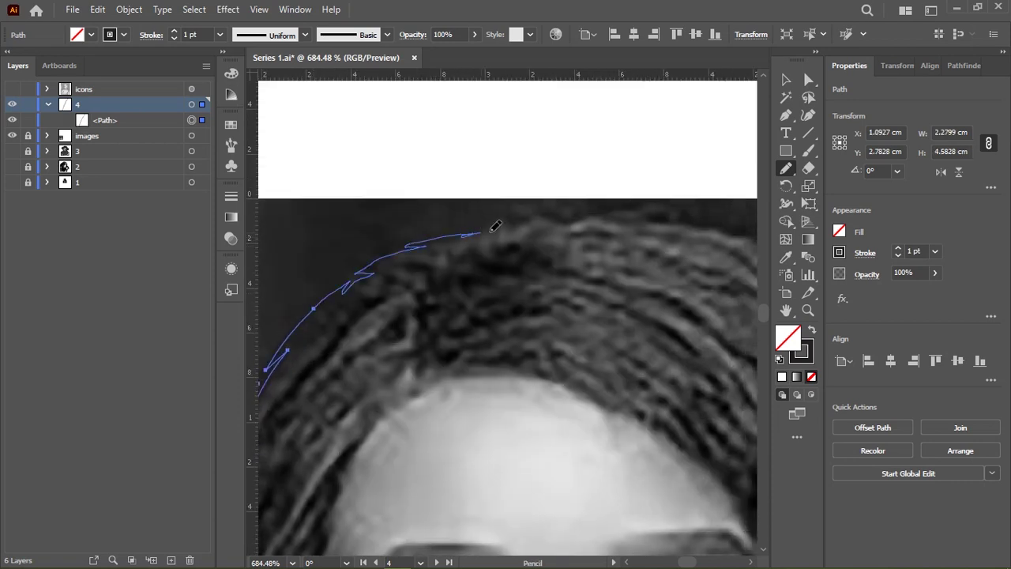
Extend the pencil outline across the top of the hair toward the right.
{"action": "mouse_move", "coordinate": [496, 227]}
{"action": "left_mouse_down"}
{"action": "mouse_move", "coordinate": [578, 218]}
{"action": "mouse_move", "coordinate": [401, 194]}
{"action": "left_mouse_up"}
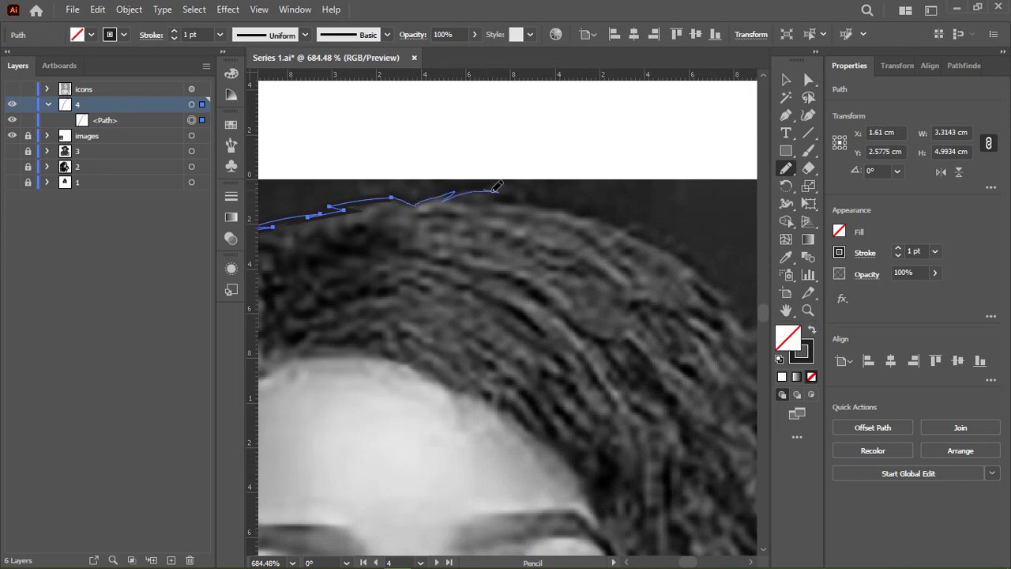
{"action": "mouse_move", "coordinate": [496, 188]}
{"action": "left_mouse_down"}
{"action": "mouse_move", "coordinate": [580, 203]}
{"action": "mouse_move", "coordinate": [549, 199]}
{"action": "mouse_move", "coordinate": [429, 237]}
{"action": "left_mouse_up"}
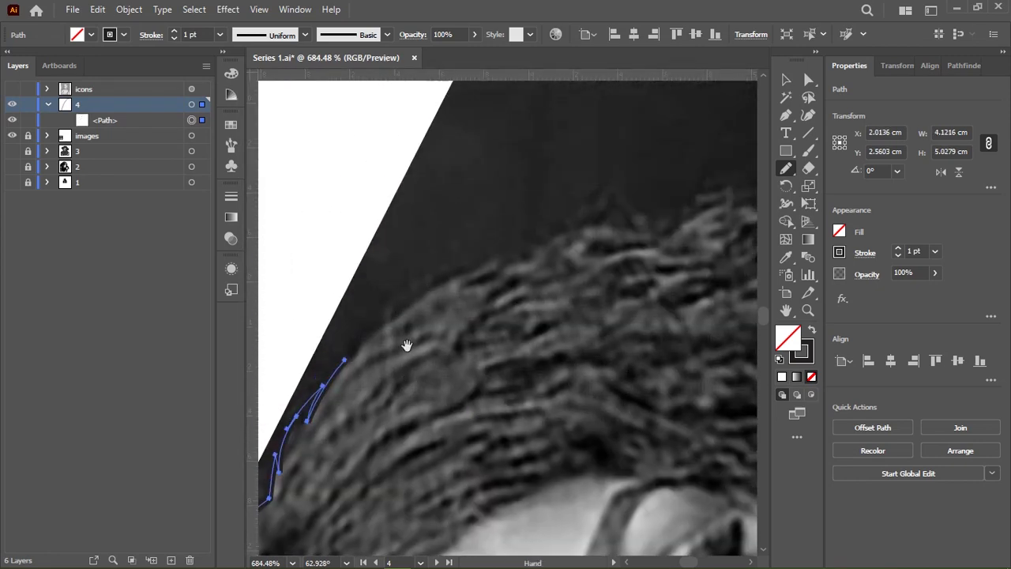
{"action": "mouse_move", "coordinate": [429, 301]}
{"action": "left_mouse_down"}
{"action": "mouse_move", "coordinate": [466, 265]}
{"action": "mouse_move", "coordinate": [362, 215]}
{"action": "mouse_move", "coordinate": [494, 152]}
{"action": "mouse_move", "coordinate": [366, 255]}
{"action": "left_mouse_up"}
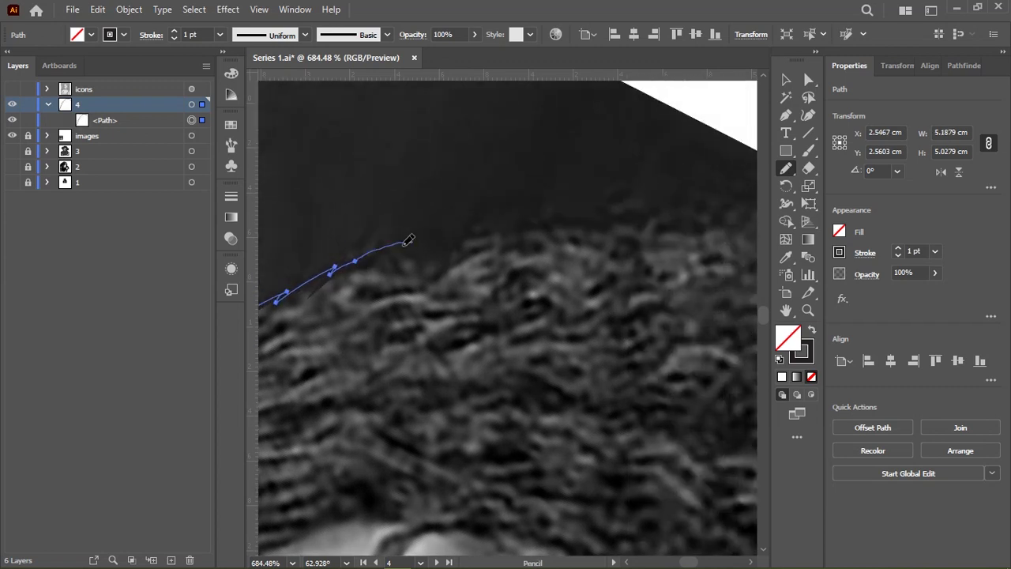
{"action": "mouse_move", "coordinate": [470, 228]}
{"action": "left_mouse_down"}
{"action": "mouse_move", "coordinate": [576, 218]}
{"action": "mouse_move", "coordinate": [412, 232]}
{"action": "mouse_move", "coordinate": [529, 198]}
{"action": "mouse_move", "coordinate": [429, 185]}
{"action": "mouse_move", "coordinate": [444, 179]}
{"action": "left_mouse_up"}
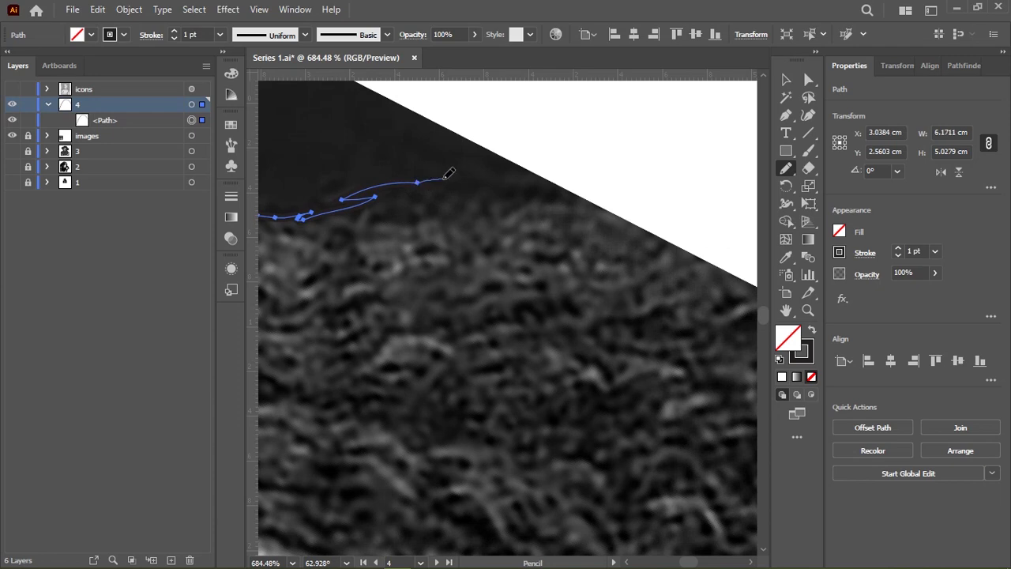
{"action": "left_click_drag", "start_coordinate": [586, 191], "coordinate": [624, 199]}
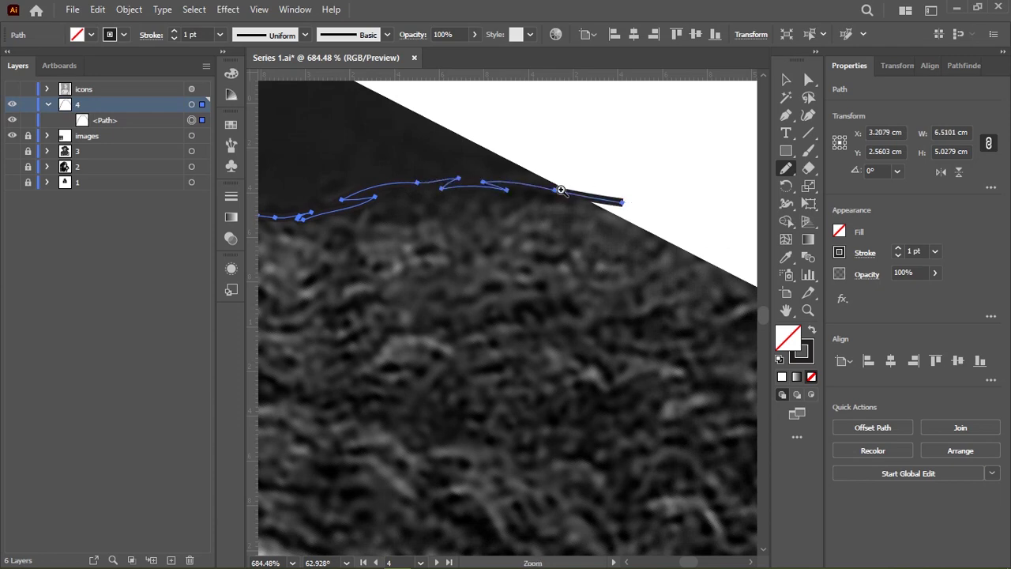
{"action": "scroll", "coordinate": [625, 199], "scroll_direction": "down", "scroll_amount": 5}
{"action": "scroll", "coordinate": [609, 340], "scroll_direction": "up", "scroll_amount": 3}
{"action": "left_click_drag", "start_coordinate": [609, 340], "coordinate": [451, 298]}
Undo a redrawn outline end and rotate the canvas view almost upside down.
{"action": "scroll", "coordinate": [450, 299], "scroll_direction": "up", "scroll_amount": 5}
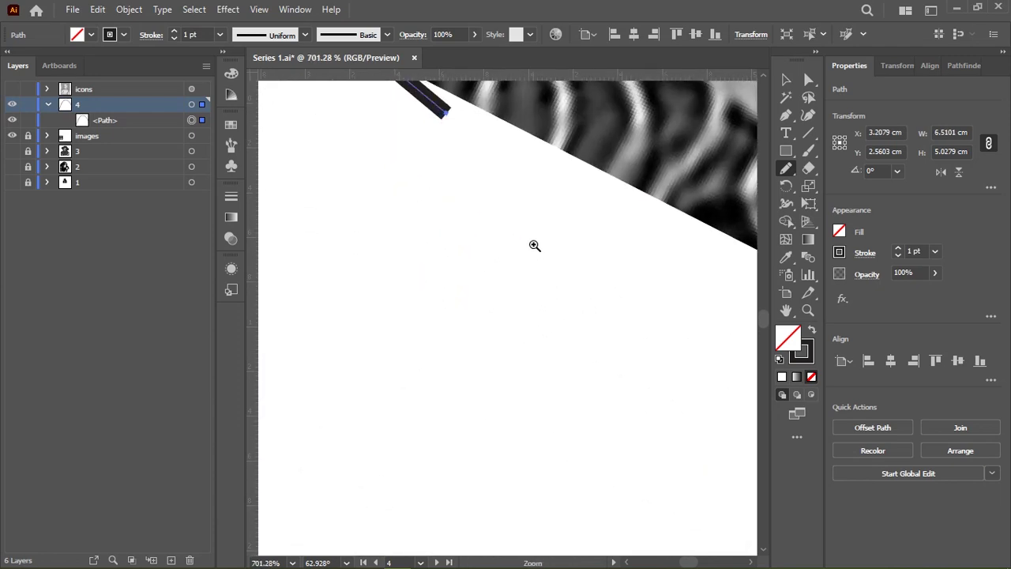
{"action": "scroll", "coordinate": [535, 244], "scroll_direction": "up", "scroll_amount": 3}
{"action": "scroll", "coordinate": [476, 289], "scroll_direction": "up", "scroll_amount": 3}
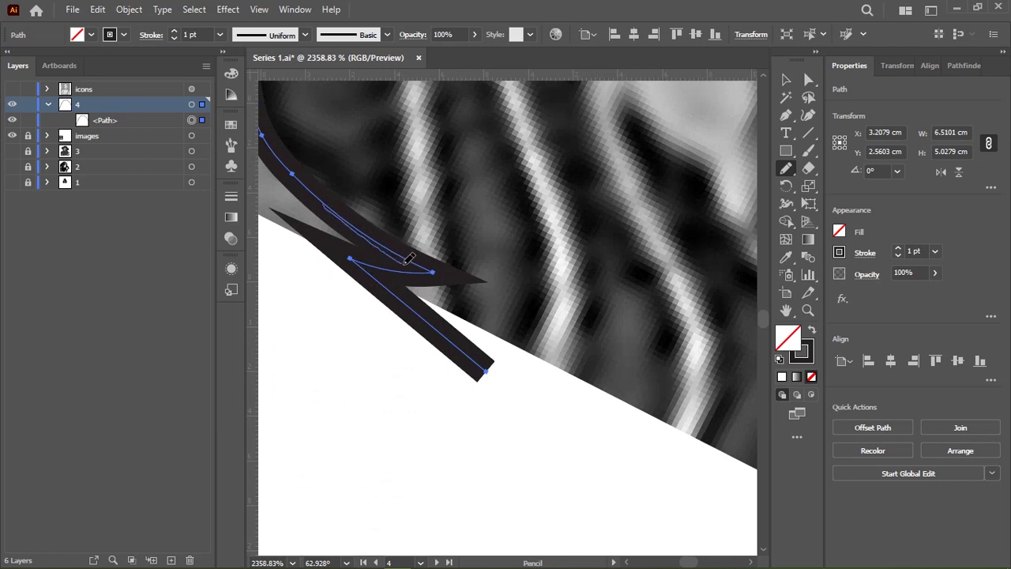
{"action": "left_click_drag", "start_coordinate": [449, 302], "coordinate": [494, 350]}
{"action": "key", "text": "ctrl+z"}
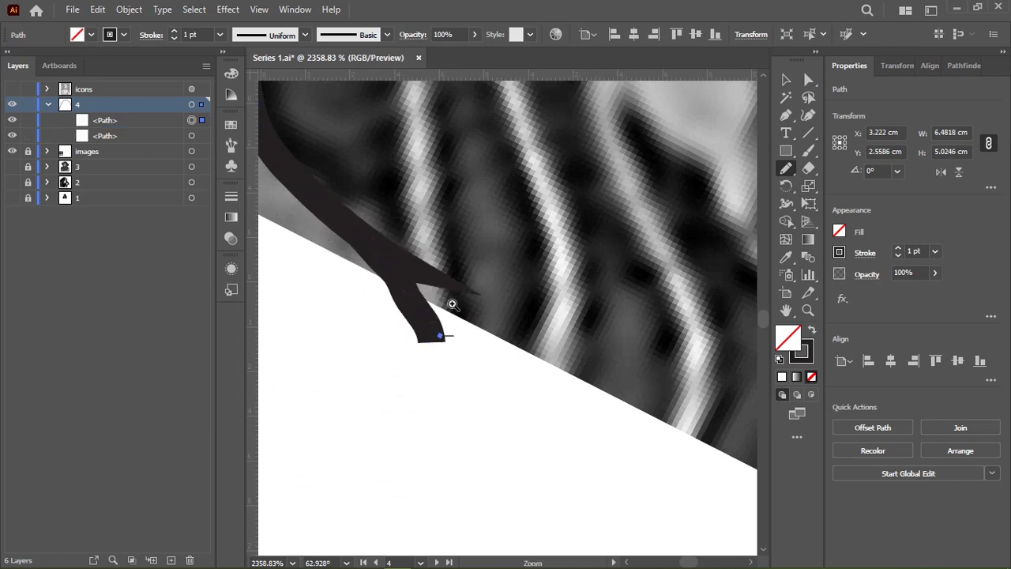
{"action": "scroll", "coordinate": [474, 284], "scroll_direction": "down", "scroll_amount": 6}
{"action": "key", "text": "shift+h"}
{"action": "mouse_move", "coordinate": [532, 228]}
{"action": "left_mouse_down"}
{"action": "mouse_move", "coordinate": [559, 270]}
{"action": "mouse_move", "coordinate": [484, 257]}
{"action": "mouse_move", "coordinate": [528, 196]}
{"action": "left_mouse_up"}
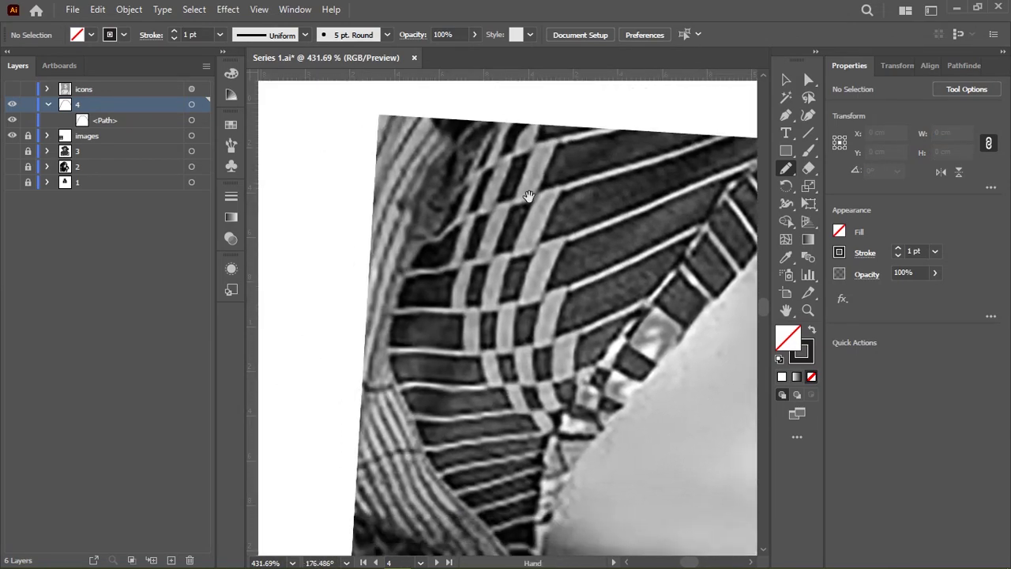
Create a 6.4×8 cm rectangle aligned to the artboard's top-left corner.
{"action": "key", "text": "m"}
{"action": "left_click", "coordinate": [418, 333]}
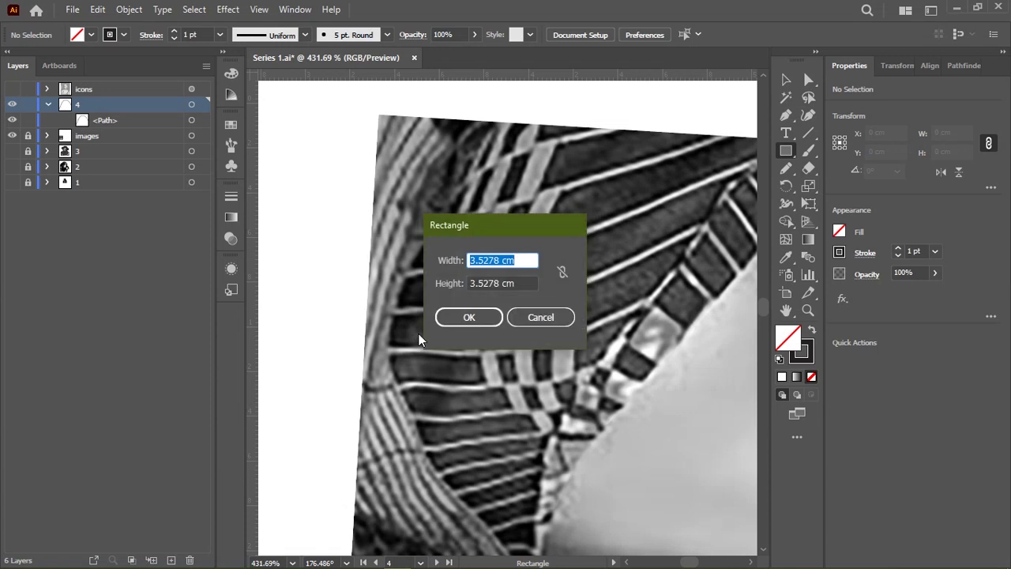
{"action": "type", "text": "6.4"}
{"action": "key", "text": "Tab"}
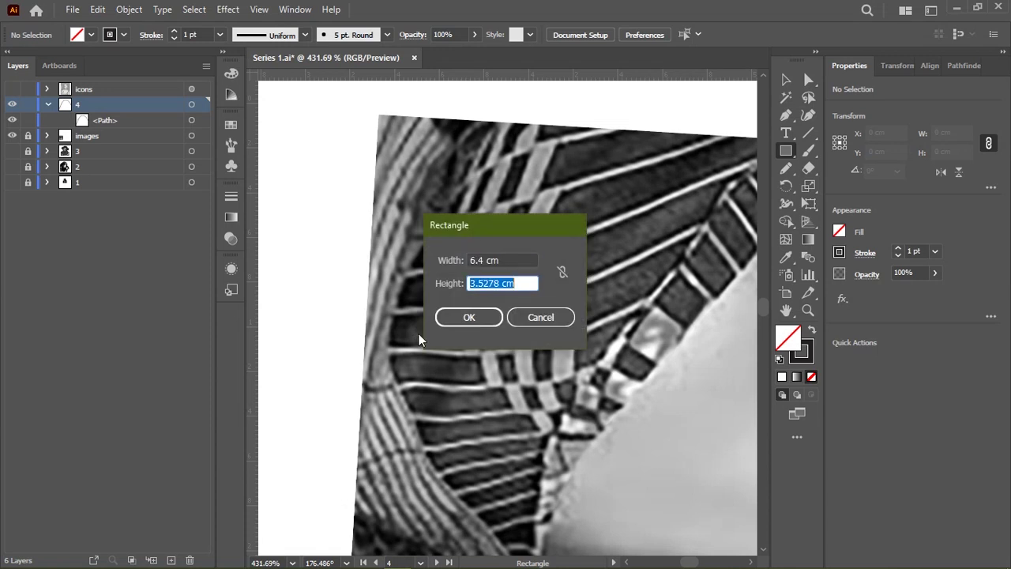
{"action": "type", "text": "8"}
{"action": "key", "text": "Return"}
{"action": "key", "text": "v"}
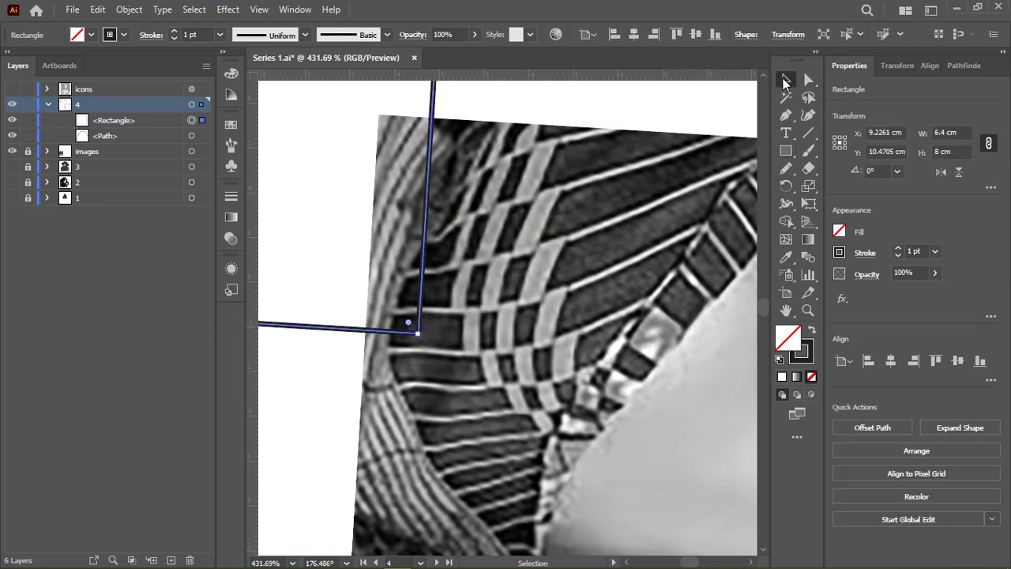
{"action": "left_click", "coordinate": [615, 34]}
{"action": "left_click", "coordinate": [677, 34]}
Bring the upside-down face into view and add the traced hair path to the selection.
{"action": "scroll", "coordinate": [594, 234], "scroll_direction": "down", "scroll_amount": 2}
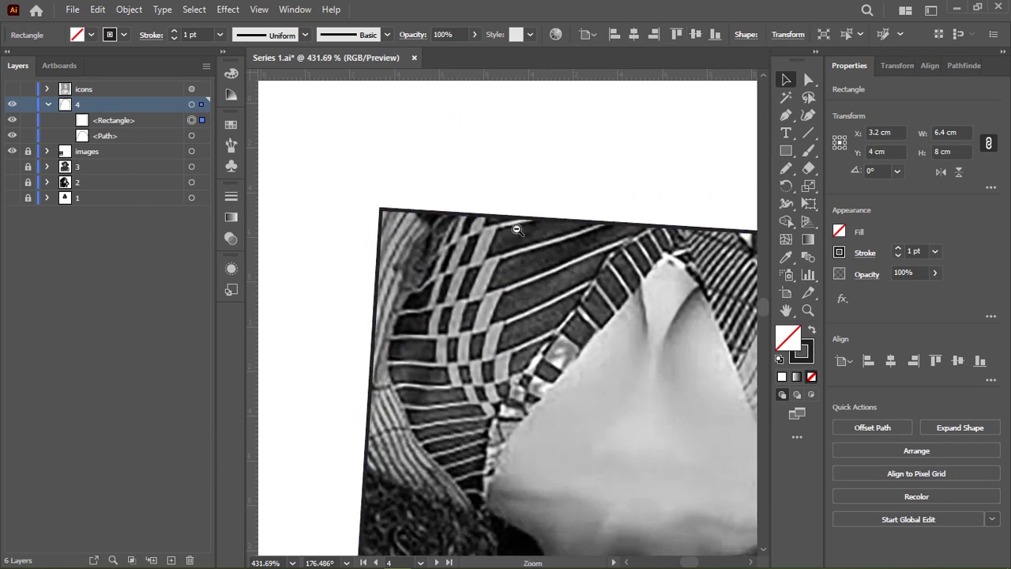
{"action": "left_click_drag", "start_coordinate": [711, 277], "coordinate": [494, 118]}
{"action": "scroll", "coordinate": [521, 142], "scroll_direction": "down", "scroll_amount": 5}
{"action": "scroll", "coordinate": [545, 265], "scroll_direction": "left", "scroll_amount": 3}
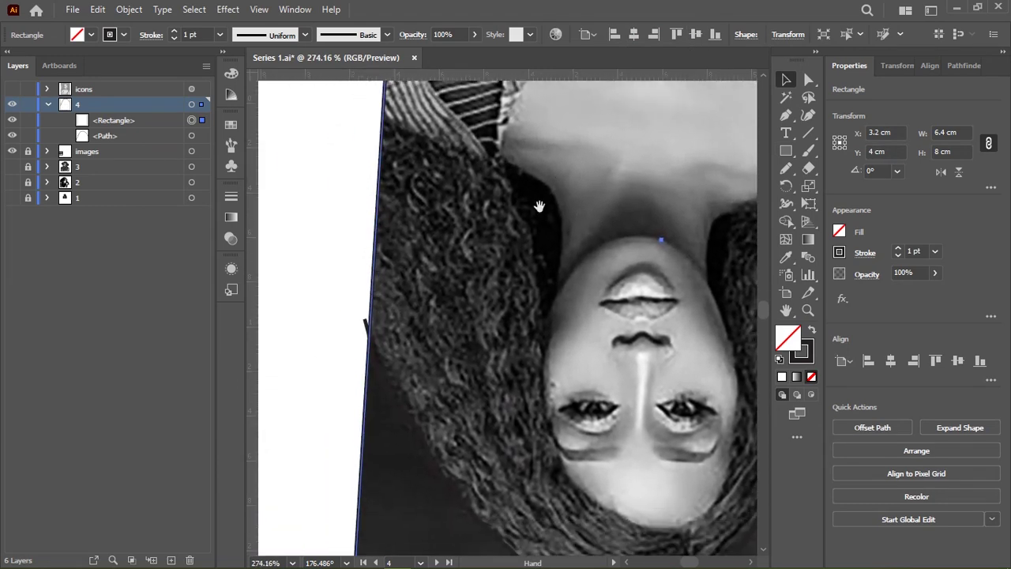
{"action": "scroll", "coordinate": [452, 278], "scroll_direction": "up", "scroll_amount": 3}
{"action": "scroll", "coordinate": [482, 253], "scroll_direction": "left", "scroll_amount": 3}
{"action": "scroll", "coordinate": [474, 253], "scroll_direction": "up", "scroll_amount": 3}
{"action": "scroll", "coordinate": [474, 301], "scroll_direction": "left", "scroll_amount": 2}
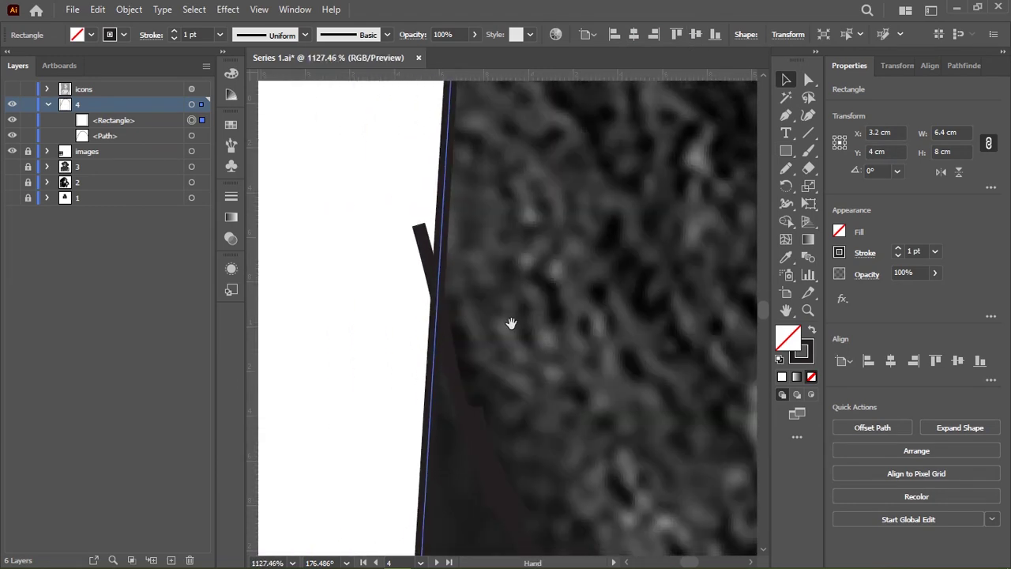
{"action": "left_click", "coordinate": [434, 300], "text": "shift"}
Redraw the crossing lines at the image edge into one joined pencil path.
{"action": "key", "text": "n"}
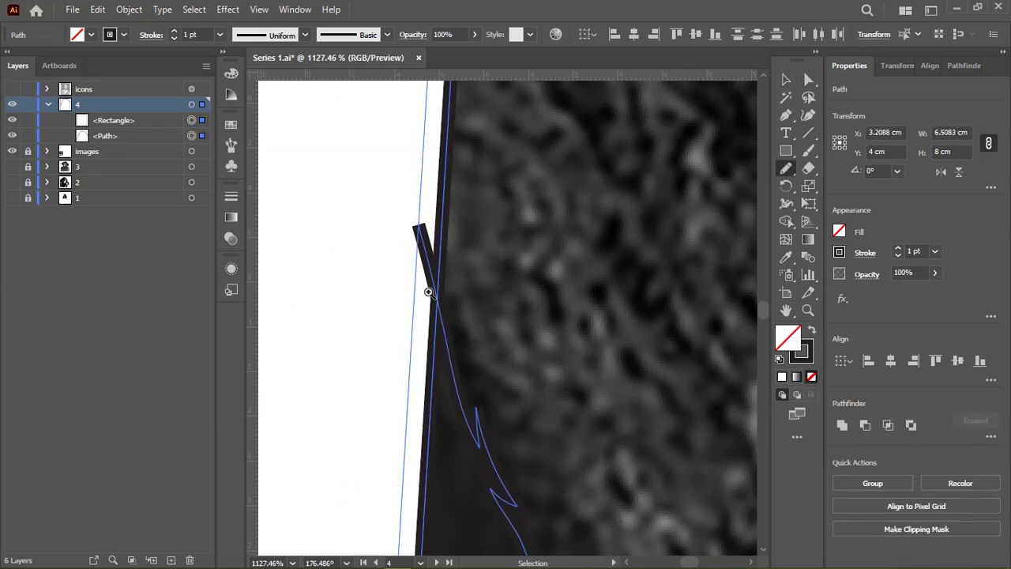
{"action": "scroll", "coordinate": [386, 324], "scroll_direction": "up", "scroll_amount": 2}
{"action": "left_click_drag", "start_coordinate": [386, 324], "coordinate": [571, 228]}
{"action": "scroll", "coordinate": [429, 303], "scroll_direction": "up", "scroll_amount": 2}
{"action": "scroll", "coordinate": [546, 278], "scroll_direction": "up", "scroll_amount": 2}
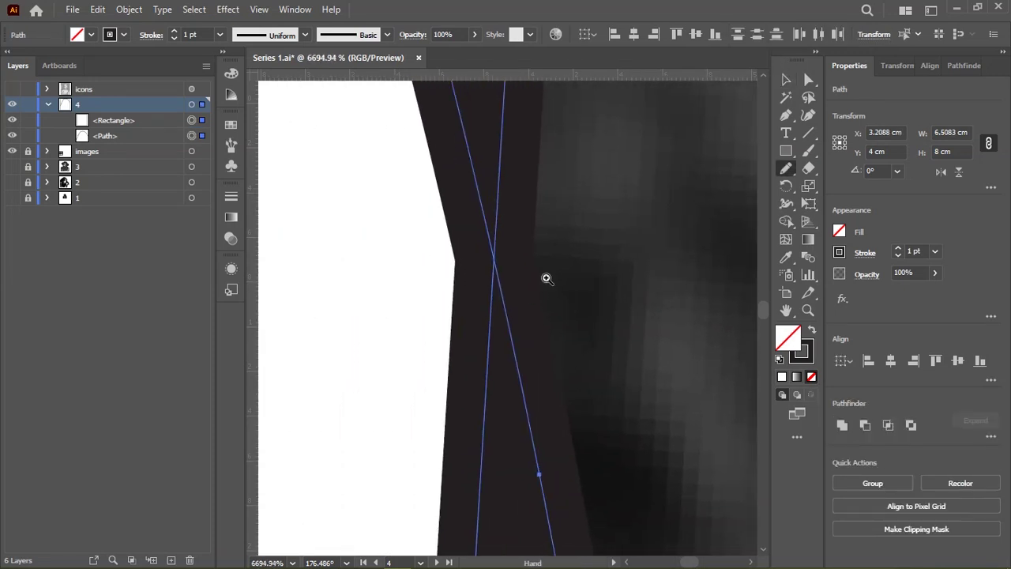
{"action": "scroll", "coordinate": [504, 238], "scroll_direction": "up", "scroll_amount": 1}
{"action": "left_click_drag", "start_coordinate": [500, 259], "coordinate": [542, 260]}
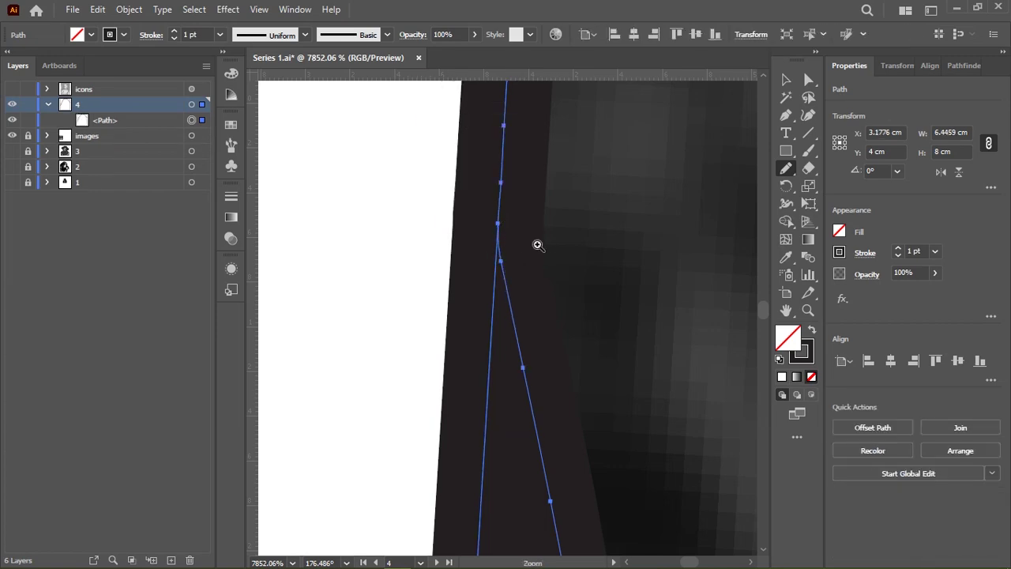
{"action": "scroll", "coordinate": [540, 216], "scroll_direction": "down", "scroll_amount": 2}
{"action": "scroll", "coordinate": [537, 142], "scroll_direction": "down", "scroll_amount": 2}
{"action": "scroll", "coordinate": [636, 228], "scroll_direction": "down", "scroll_amount": 5}
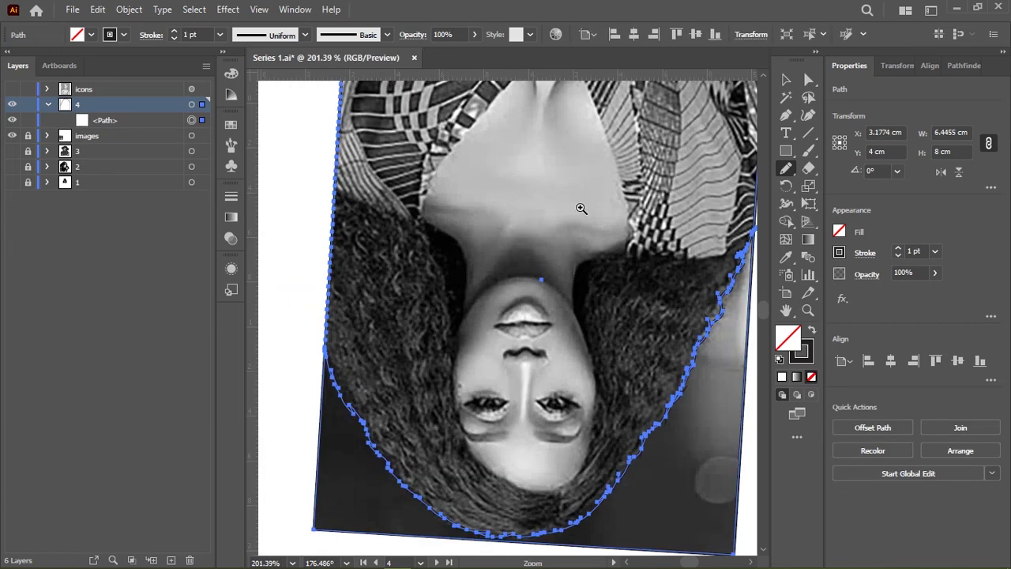
{"action": "scroll", "coordinate": [580, 208], "scroll_direction": "up", "scroll_amount": 2}
{"action": "scroll", "coordinate": [471, 311], "scroll_direction": "up", "scroll_amount": 2}
{"action": "scroll", "coordinate": [614, 283], "scroll_direction": "up", "scroll_amount": 2}
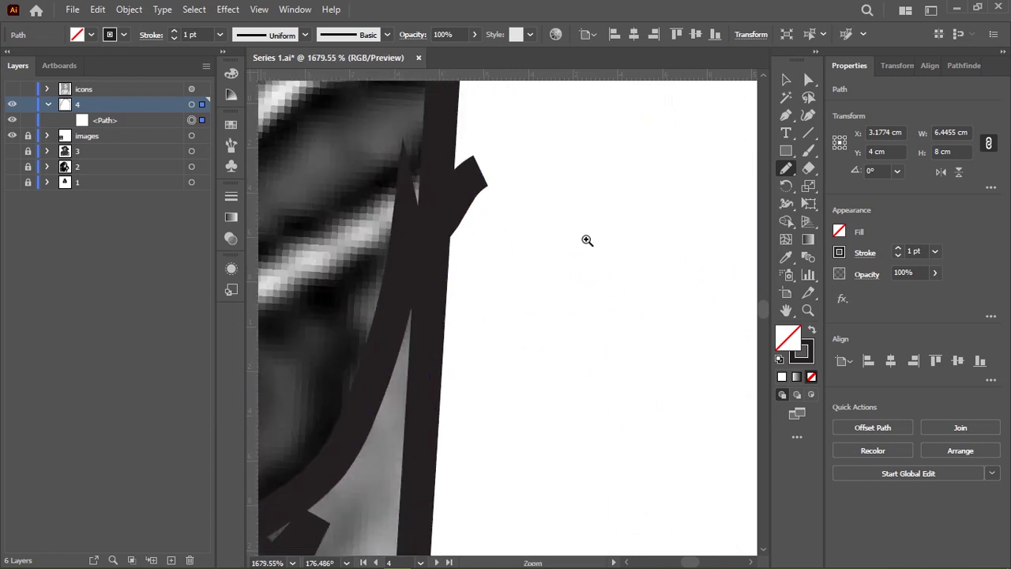
{"action": "scroll", "coordinate": [587, 237], "scroll_direction": "up", "scroll_amount": 2}
{"action": "scroll", "coordinate": [517, 300], "scroll_direction": "up", "scroll_amount": 2}
{"action": "scroll", "coordinate": [479, 323], "scroll_direction": "up", "scroll_amount": 2}
{"action": "left_click_drag", "start_coordinate": [493, 370], "coordinate": [542, 235]}
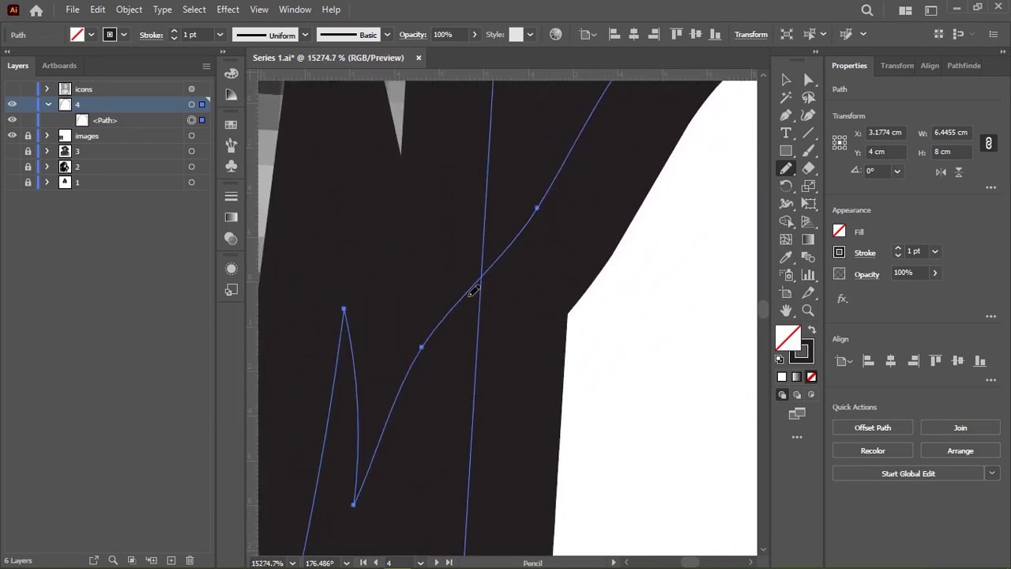
{"action": "scroll", "coordinate": [508, 242], "scroll_direction": "down", "scroll_amount": 3}
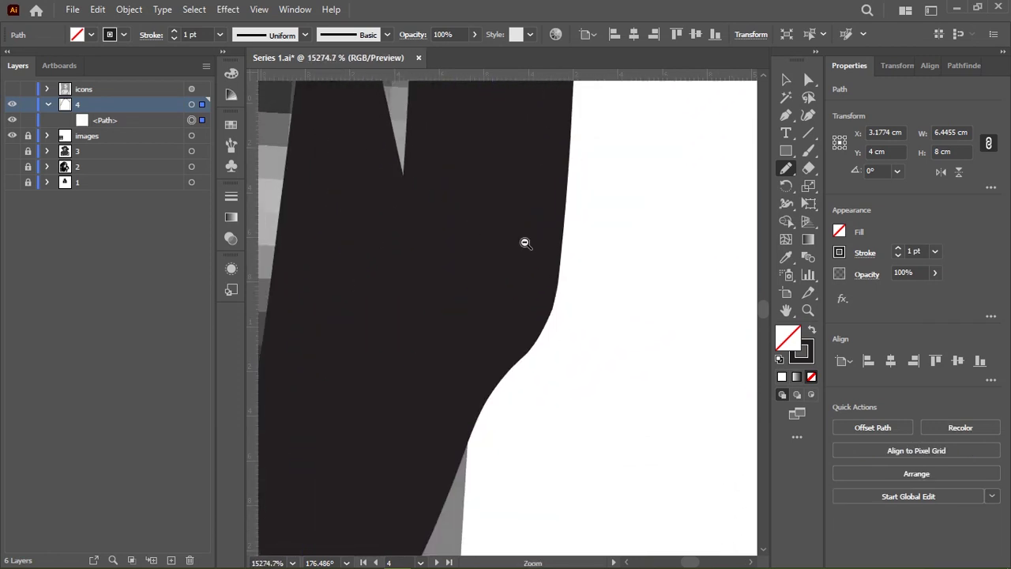
{"action": "scroll", "coordinate": [527, 242], "scroll_direction": "down", "scroll_amount": 3}
{"action": "scroll", "coordinate": [481, 222], "scroll_direction": "up", "scroll_amount": 1}
{"action": "scroll", "coordinate": [579, 195], "scroll_direction": "down", "scroll_amount": 3}
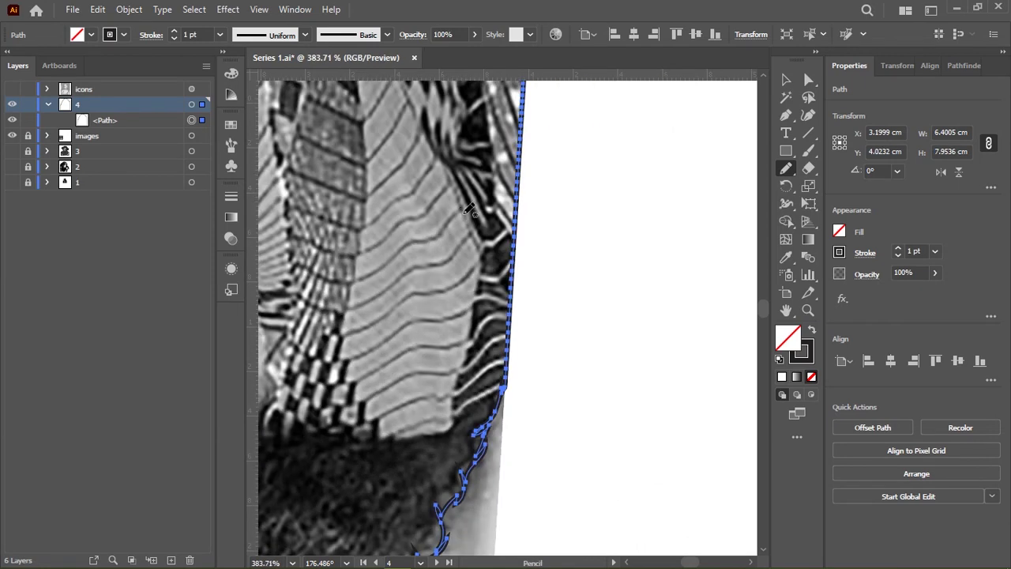
Reset the view upright, fill the silhouette black, and check it in layer 4.
{"action": "key", "text": "ctrl+shift+1"}
{"action": "key", "text": "shift+x"}
{"action": "left_click", "coordinate": [786, 79]}
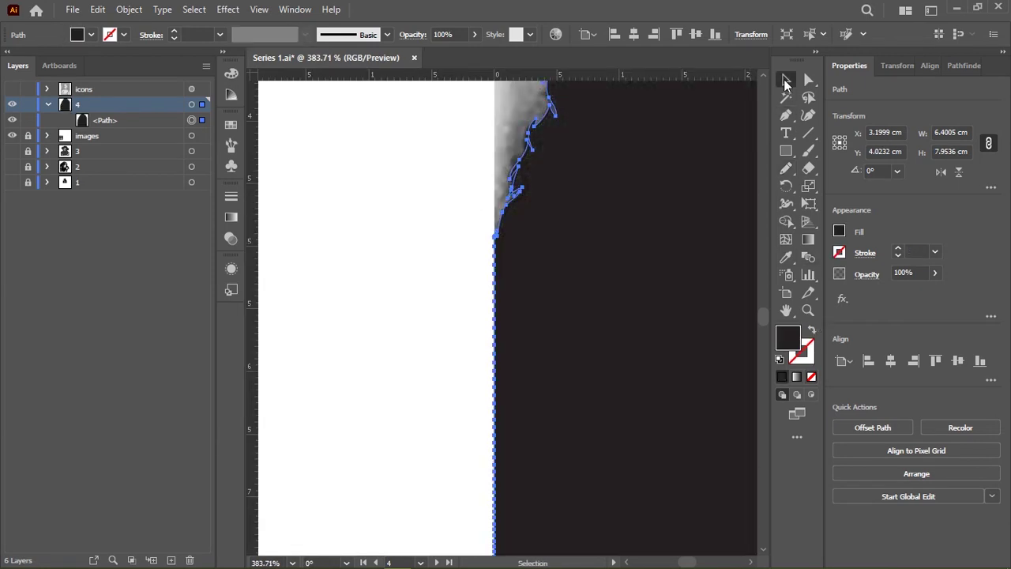
{"action": "left_click", "coordinate": [433, 258]}
{"action": "scroll", "coordinate": [507, 234], "scroll_direction": "down", "scroll_amount": 3}
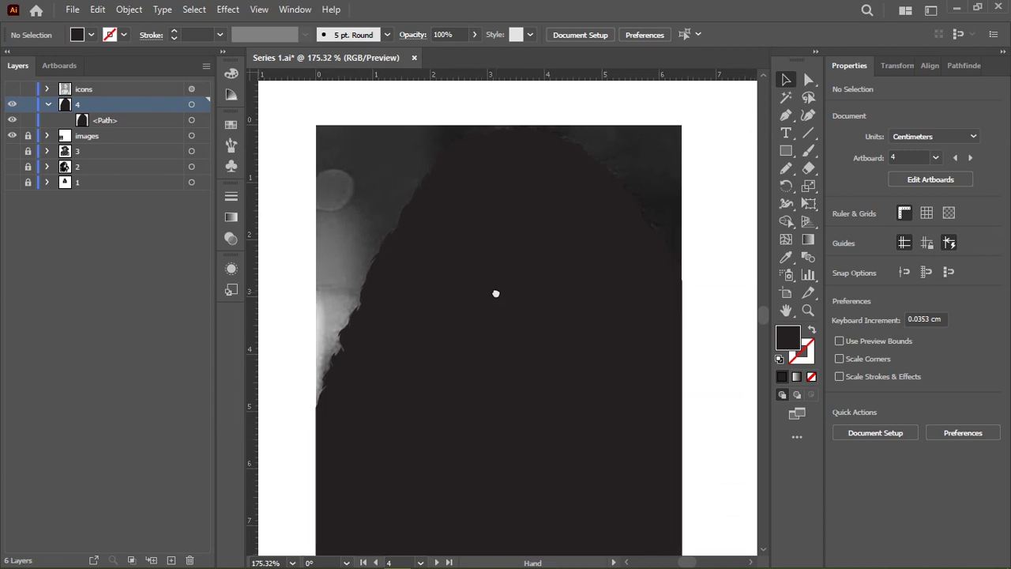
{"action": "left_click_drag", "start_coordinate": [494, 293], "coordinate": [523, 228]}
{"action": "left_click", "coordinate": [95, 120]}
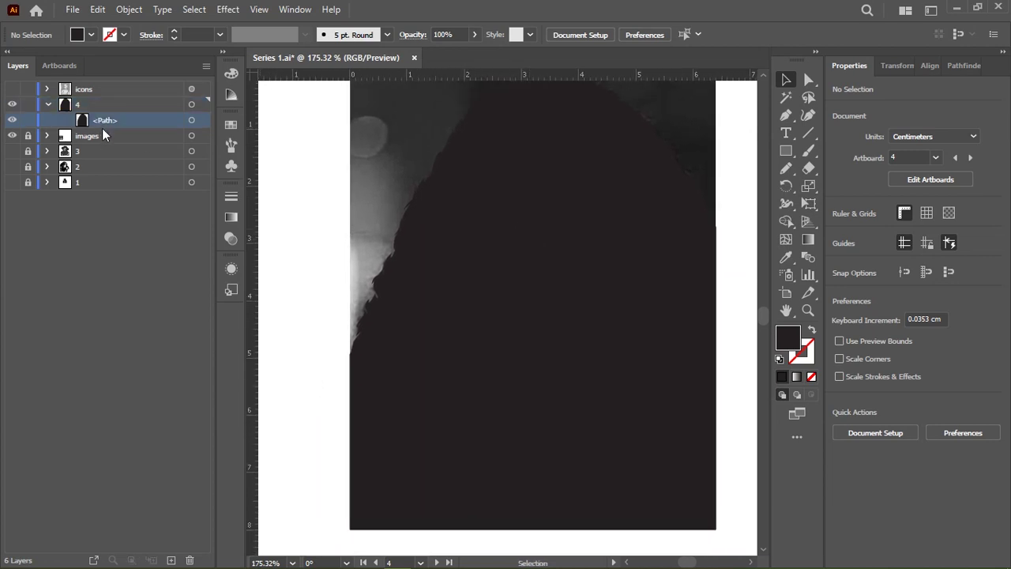
{"action": "left_click", "coordinate": [47, 136]}
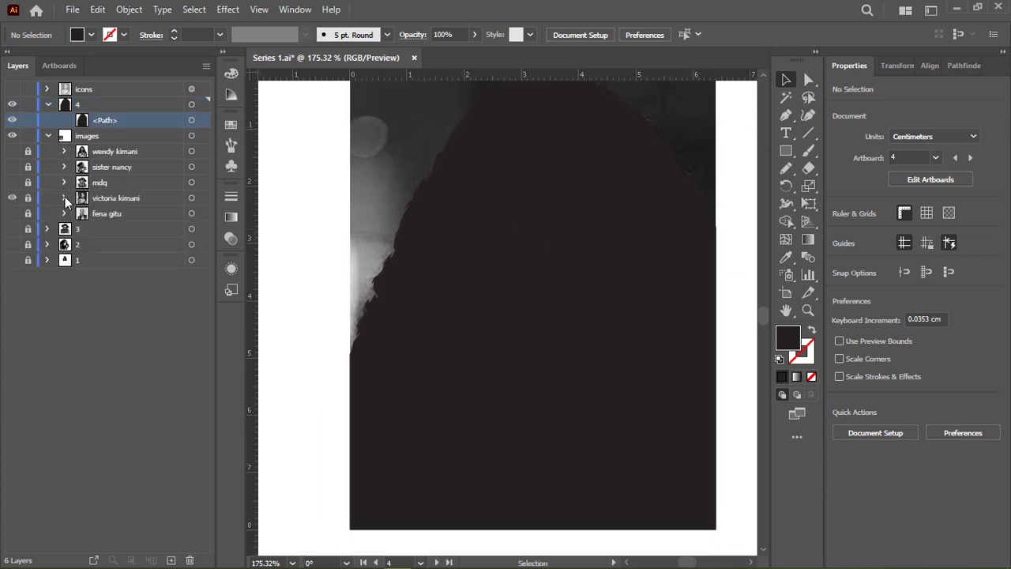
Move the silhouette path into the photo's group and apply a first clipping mask.
{"action": "left_click", "coordinate": [64, 197]}
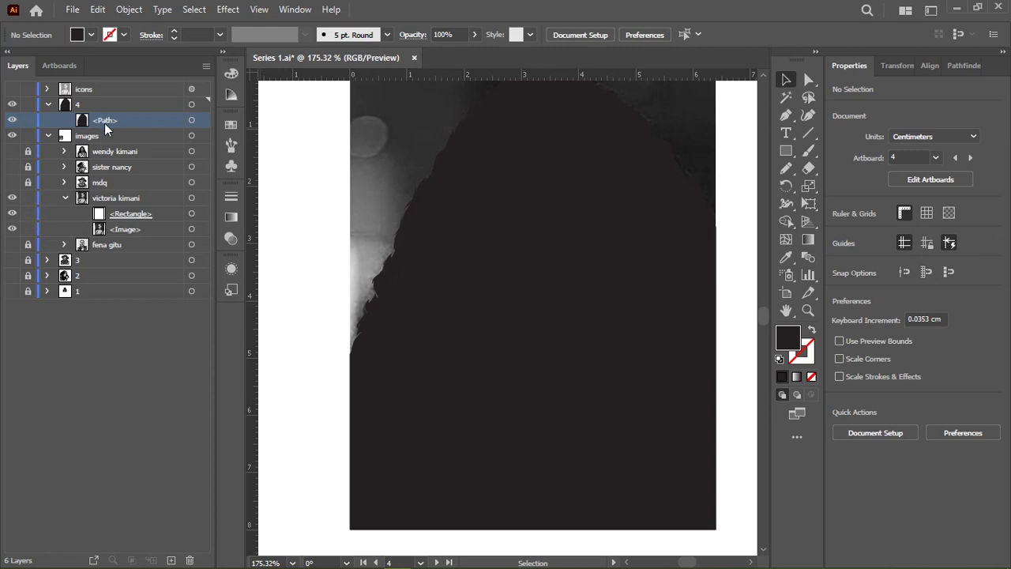
{"action": "left_click_drag", "start_coordinate": [111, 129], "coordinate": [169, 229]}
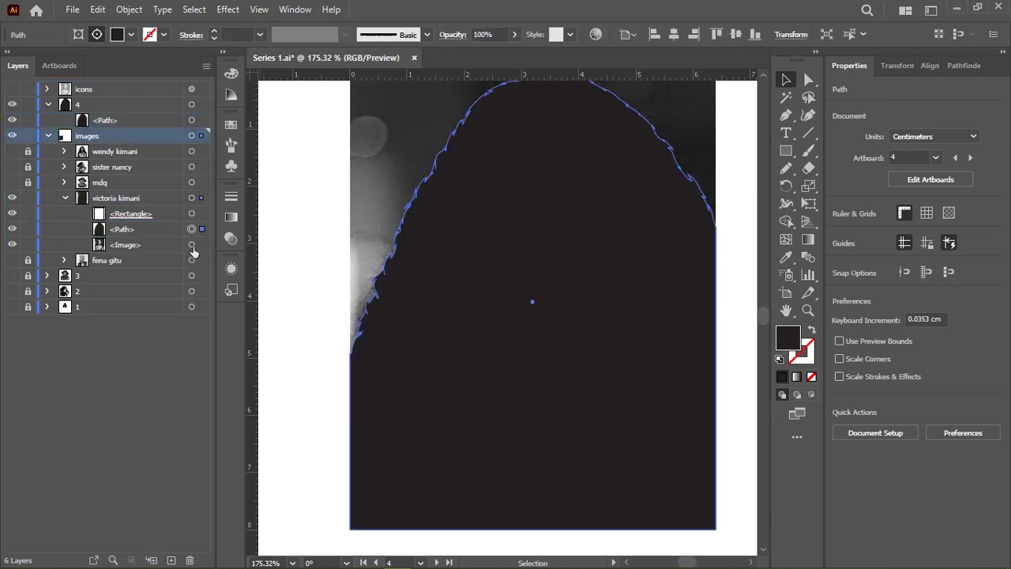
{"action": "key", "text": "ctrl+7"}
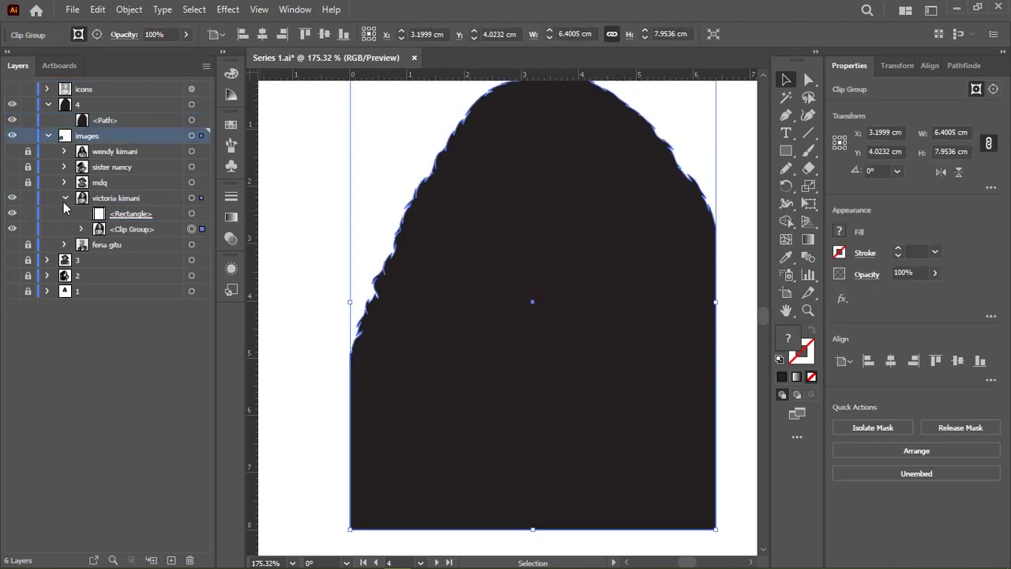
{"action": "left_click", "coordinate": [64, 198]}
{"action": "left_click", "coordinate": [48, 136]}
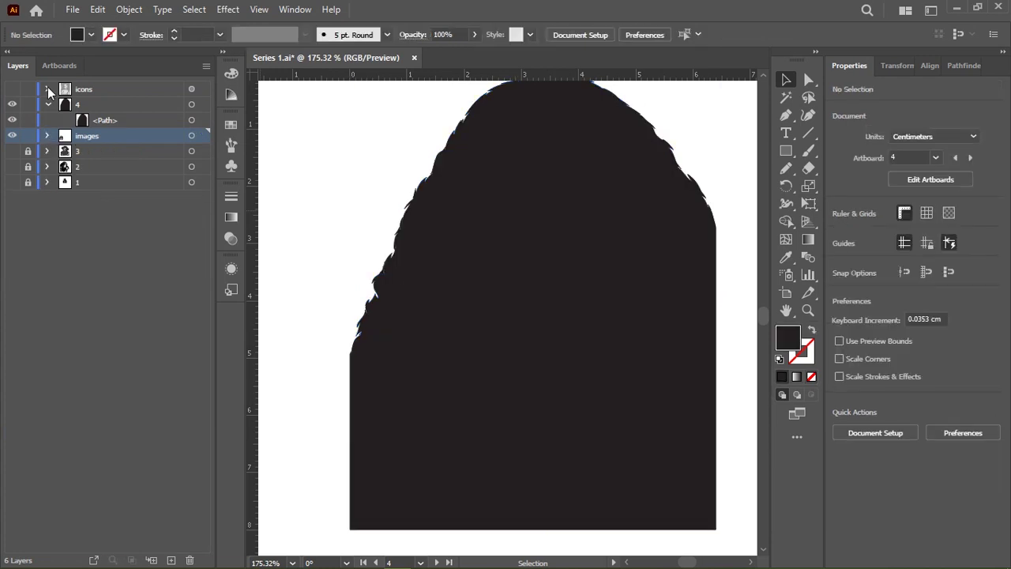
Place the silhouette path just above the photo and clip the photo to it, then inspect the result.
{"action": "left_click", "coordinate": [64, 104]}
{"action": "mouse_move", "coordinate": [105, 167]}
{"action": "left_mouse_down"}
{"action": "mouse_move", "coordinate": [103, 141]}
{"action": "mouse_move", "coordinate": [30, 99]}
{"action": "left_mouse_up"}
{"action": "left_click", "coordinate": [13, 89]}
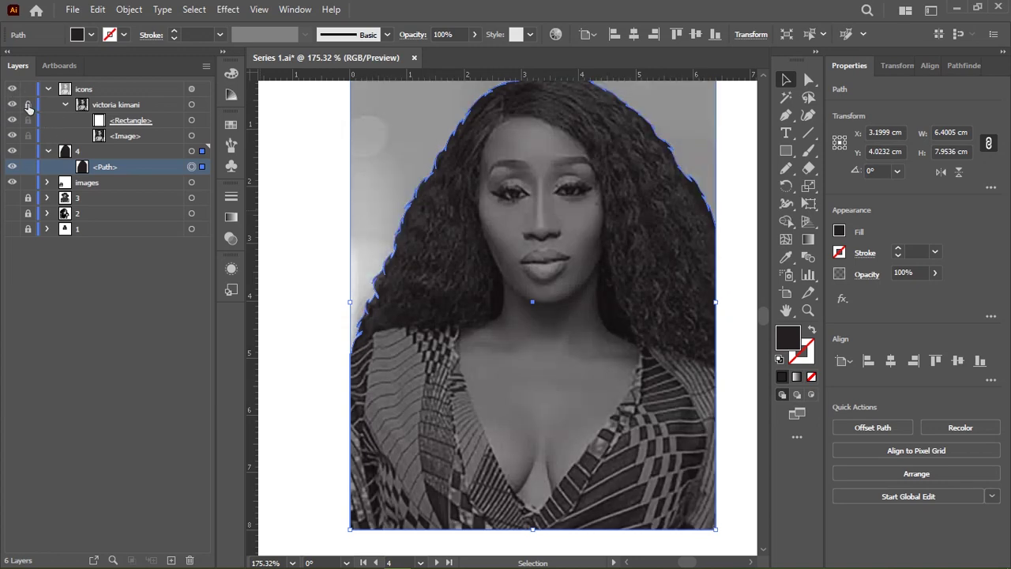
{"action": "left_click_drag", "start_coordinate": [114, 173], "coordinate": [111, 132]}
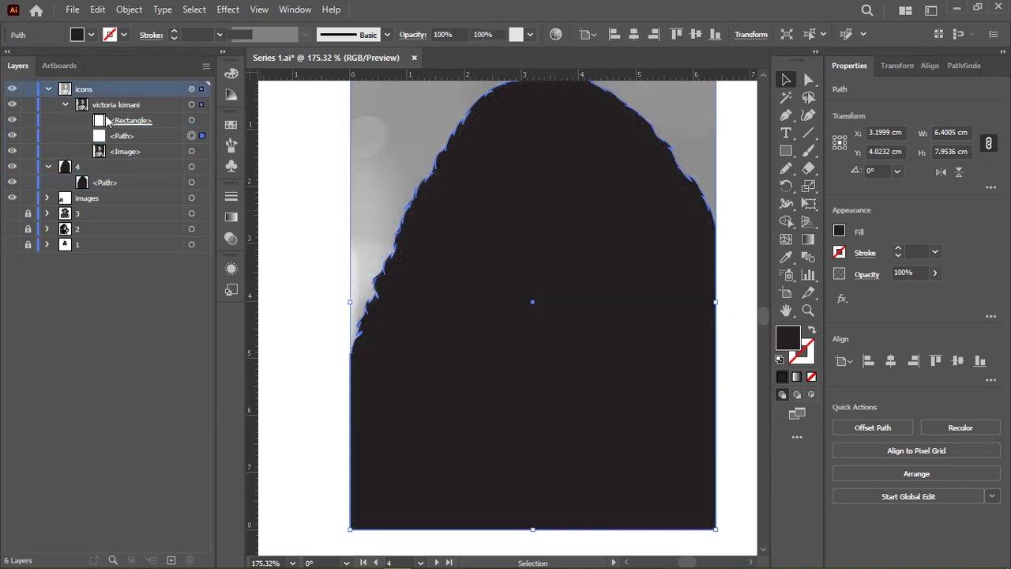
{"action": "left_click", "coordinate": [191, 151], "text": "shift"}
{"action": "key", "text": "ctrl+7"}
{"action": "scroll", "coordinate": [530, 264], "scroll_direction": "up", "scroll_amount": 3}
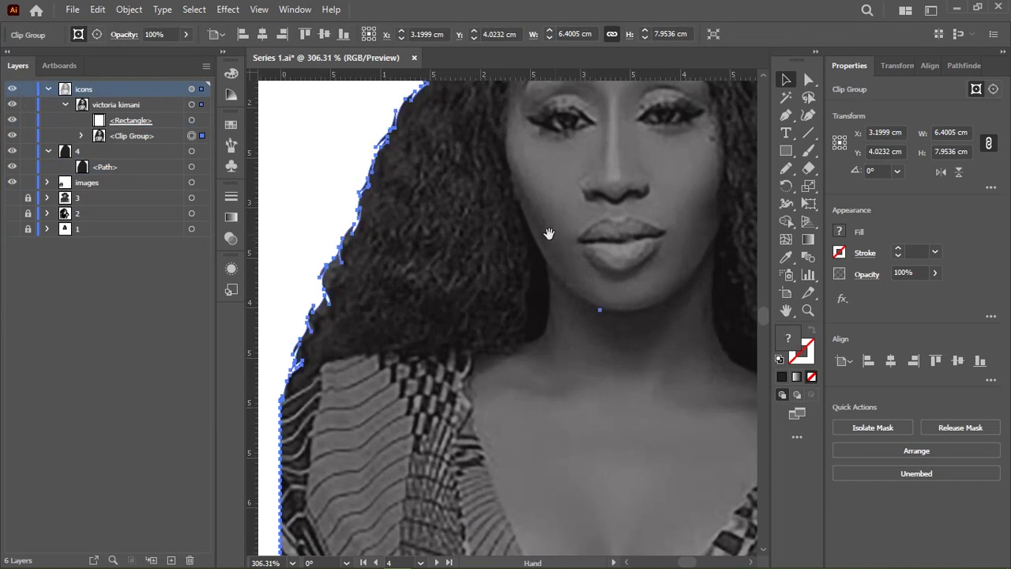
{"action": "scroll", "coordinate": [549, 234], "scroll_direction": "down", "scroll_amount": 2}
{"action": "left_click_drag", "start_coordinate": [445, 388], "coordinate": [469, 282]}
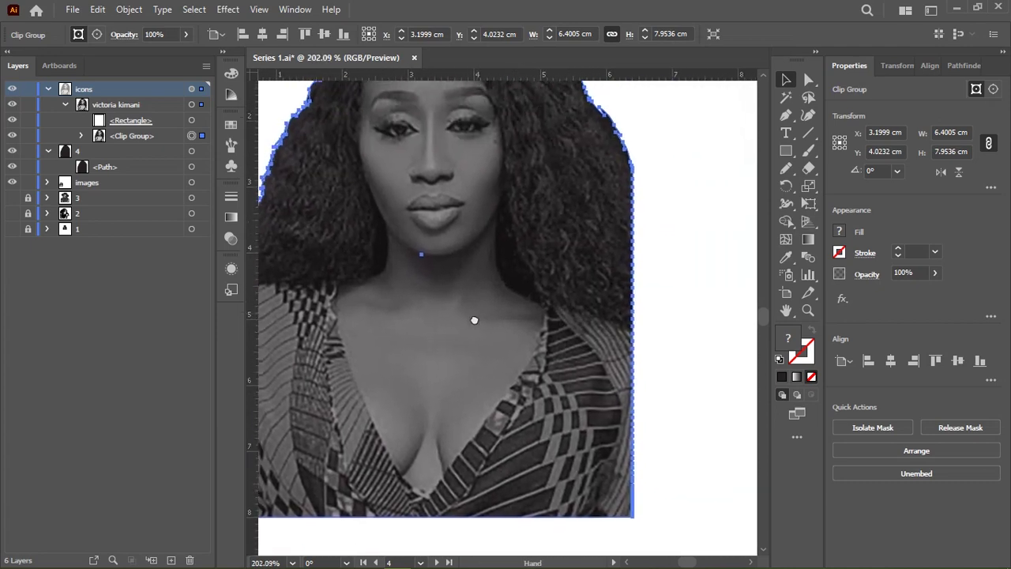
{"action": "mouse_move", "coordinate": [513, 257]}
{"action": "left_mouse_down"}
{"action": "mouse_move", "coordinate": [533, 284]}
{"action": "mouse_move", "coordinate": [659, 258]}
{"action": "mouse_move", "coordinate": [672, 244]}
{"action": "mouse_move", "coordinate": [566, 240]}
{"action": "mouse_move", "coordinate": [610, 232]}
{"action": "mouse_move", "coordinate": [545, 197]}
{"action": "left_mouse_up"}
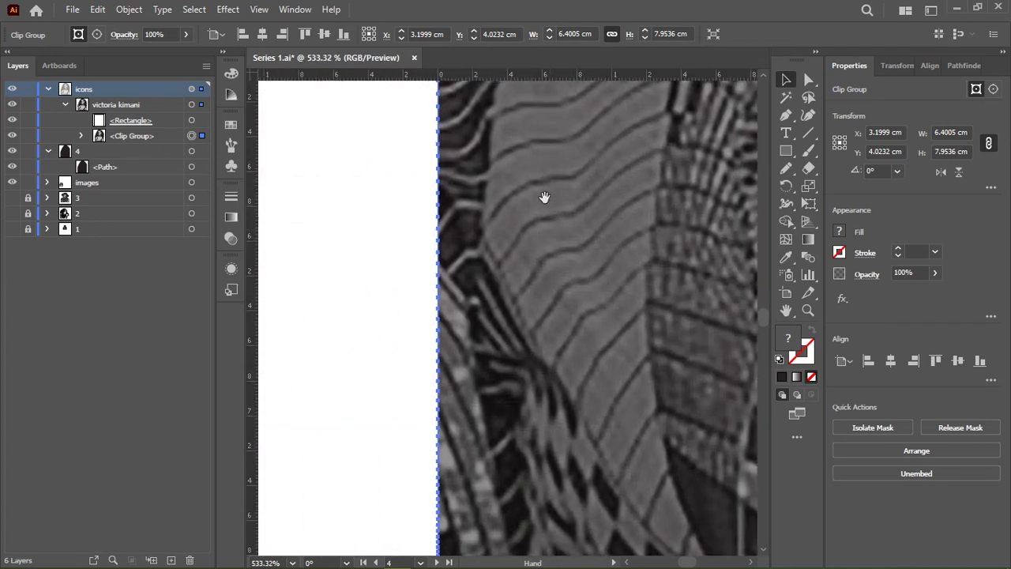
{"action": "left_click_drag", "start_coordinate": [577, 260], "coordinate": [316, 169]}
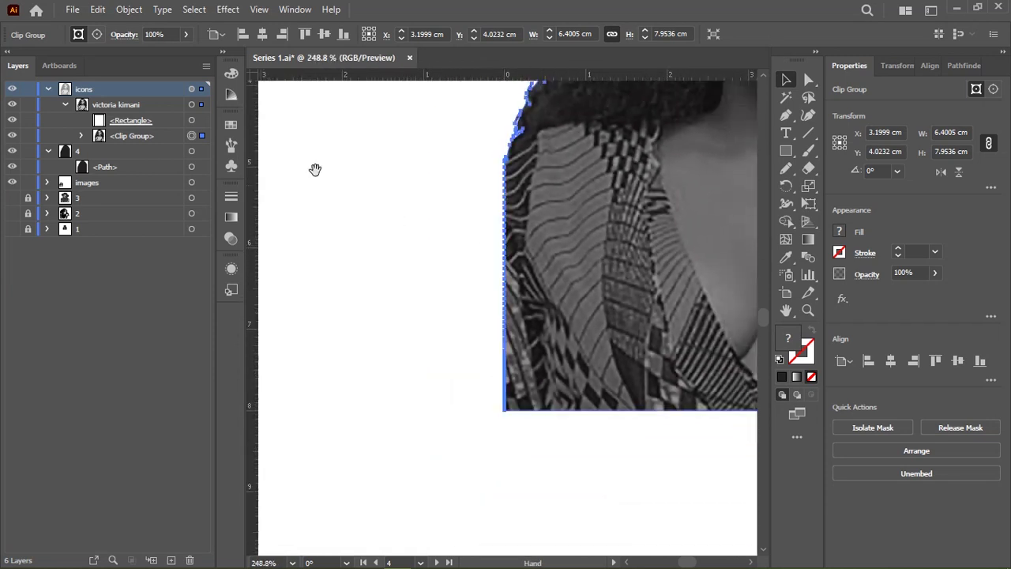
Hide and lock the icons layer holding the cropped photo, zooming to the hairline.
{"action": "left_click", "coordinate": [48, 89]}
{"action": "left_click", "coordinate": [11, 88]}
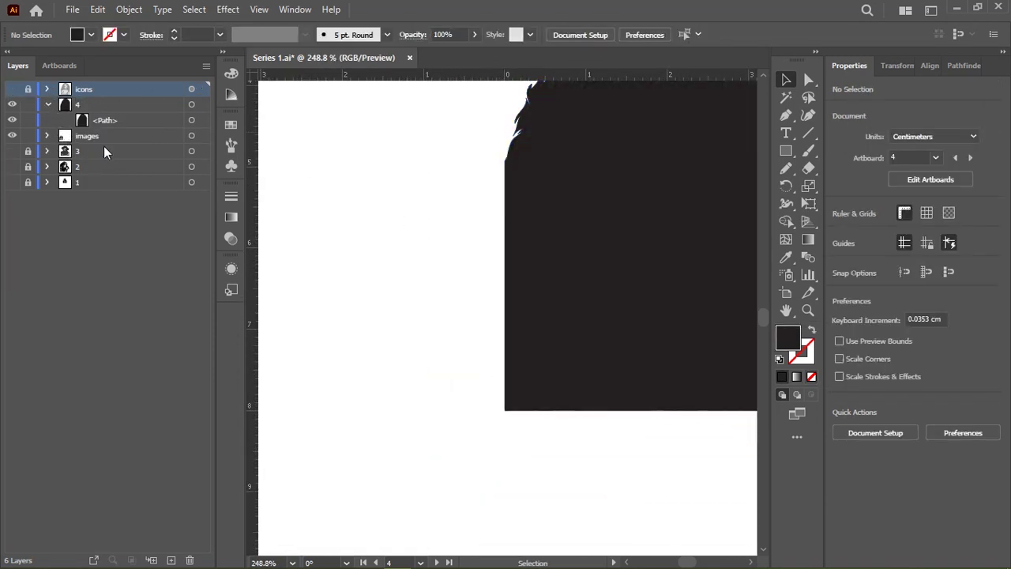
{"action": "mouse_move", "coordinate": [474, 216]}
{"action": "left_mouse_down"}
{"action": "mouse_move", "coordinate": [471, 237]}
{"action": "mouse_move", "coordinate": [493, 259]}
{"action": "left_mouse_up"}
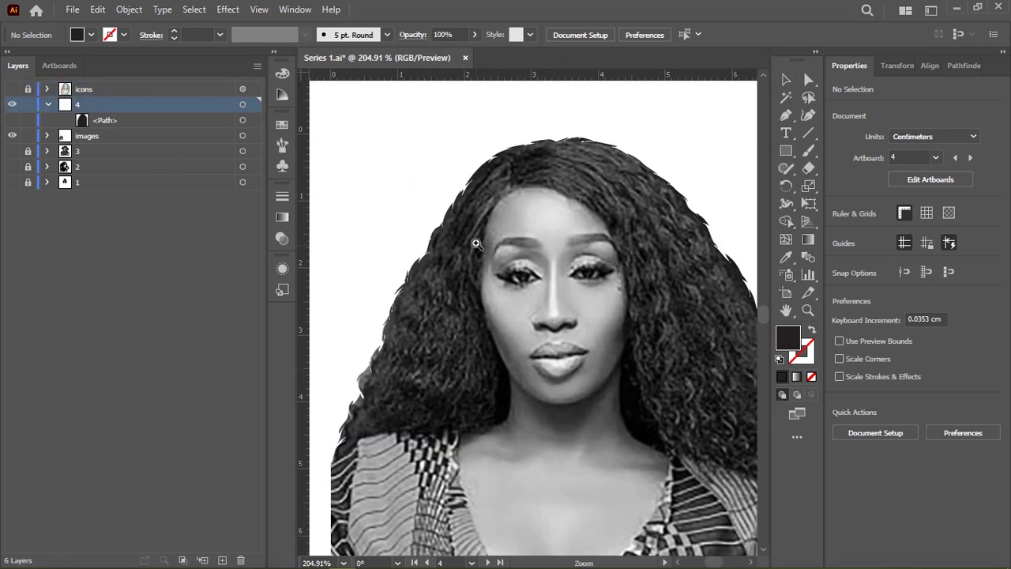
{"action": "scroll", "coordinate": [580, 203], "scroll_direction": "up", "scroll_amount": 3}
{"action": "mouse_move", "coordinate": [580, 203]}
{"action": "left_mouse_down"}
{"action": "mouse_move", "coordinate": [524, 244]}
{"action": "mouse_move", "coordinate": [569, 250]}
{"action": "left_mouse_up"}
Pencil-trace from the forehead hair strand down the side of the face and jaw.
{"action": "key", "text": "b"}
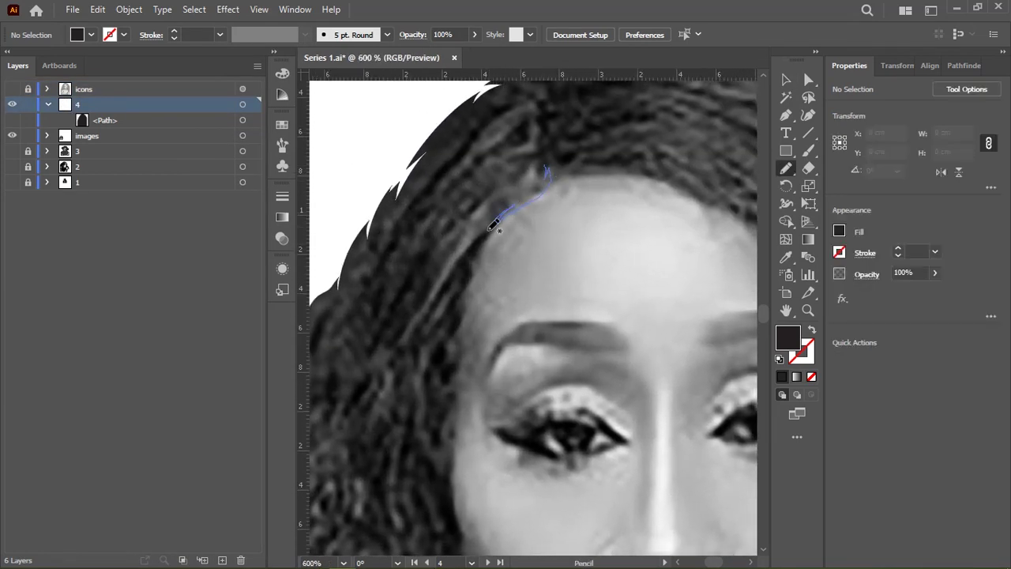
{"action": "left_click_drag", "start_coordinate": [478, 313], "coordinate": [474, 142]}
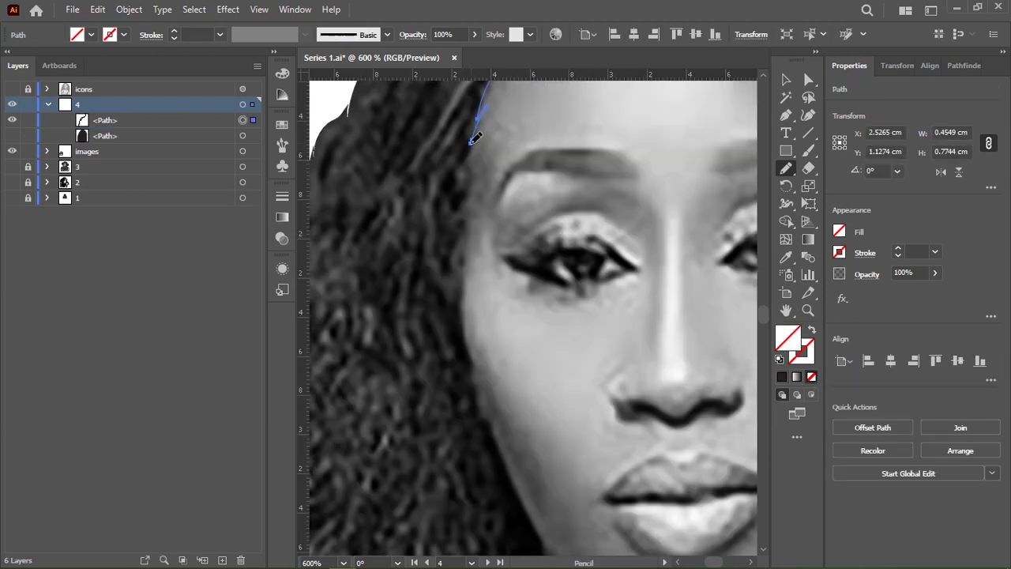
{"action": "mouse_move", "coordinate": [471, 198]}
{"action": "left_mouse_down"}
{"action": "mouse_move", "coordinate": [485, 255]}
{"action": "mouse_move", "coordinate": [458, 130]}
{"action": "left_mouse_up"}
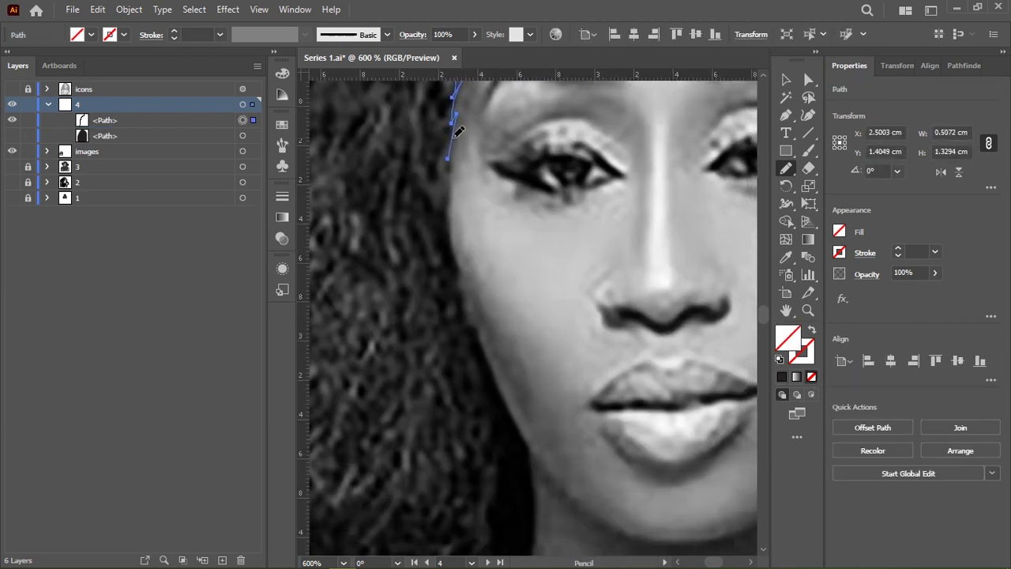
{"action": "mouse_move", "coordinate": [466, 270]}
{"action": "left_mouse_down"}
{"action": "mouse_move", "coordinate": [475, 315]}
{"action": "mouse_move", "coordinate": [478, 160]}
{"action": "left_mouse_up"}
{"action": "mouse_move", "coordinate": [509, 228]}
{"action": "left_mouse_down"}
{"action": "mouse_move", "coordinate": [526, 264]}
{"action": "mouse_move", "coordinate": [488, 158]}
{"action": "left_mouse_up"}
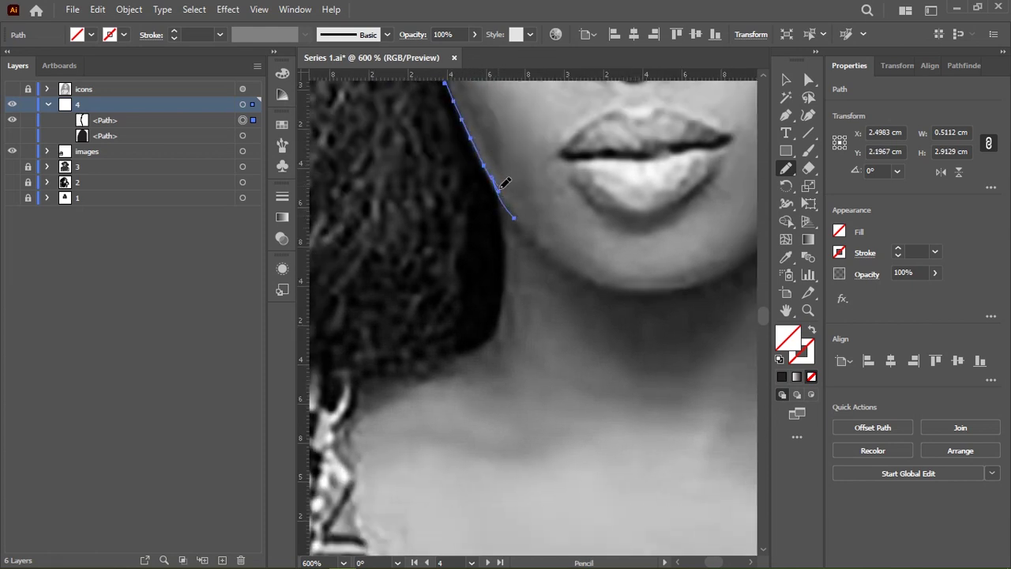
{"action": "left_click_drag", "start_coordinate": [559, 245], "coordinate": [553, 257]}
{"action": "left_click_drag", "start_coordinate": [526, 224], "coordinate": [497, 162]}
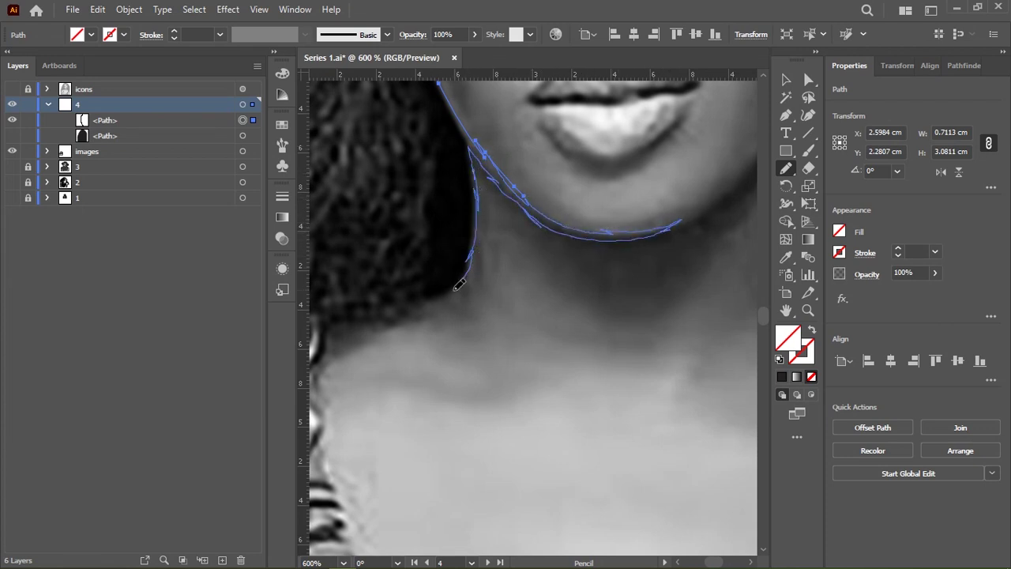
Continue the outline along the collar and hair edge, then down the other hairline to the cheek.
{"action": "left_click_drag", "start_coordinate": [421, 298], "coordinate": [635, 228]}
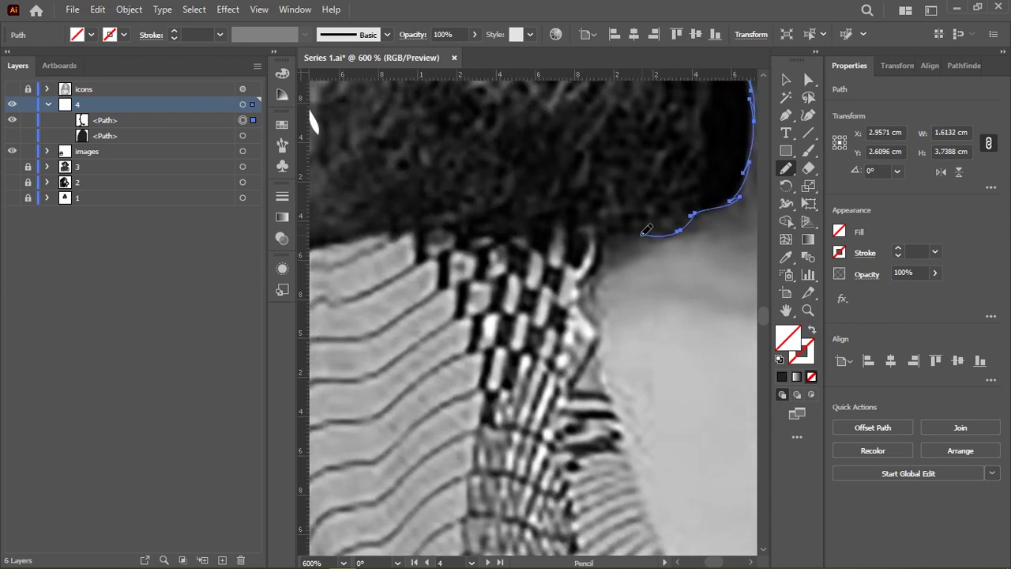
{"action": "mouse_move", "coordinate": [539, 224]}
{"action": "left_mouse_down"}
{"action": "mouse_move", "coordinate": [387, 229]}
{"action": "mouse_move", "coordinate": [632, 215]}
{"action": "left_mouse_up"}
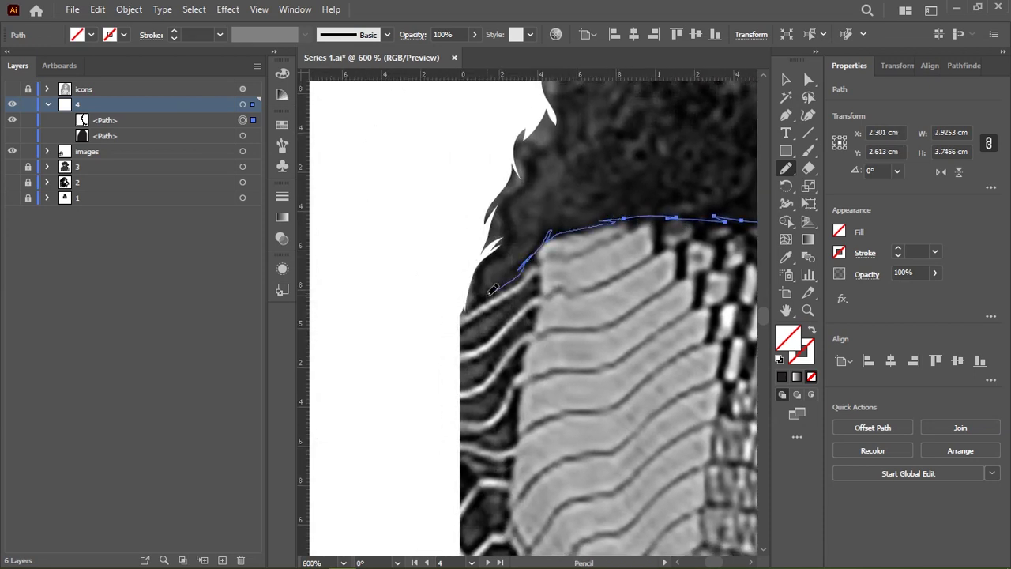
{"action": "mouse_move", "coordinate": [491, 291]}
{"action": "left_mouse_down"}
{"action": "mouse_move", "coordinate": [413, 293]}
{"action": "mouse_move", "coordinate": [614, 190]}
{"action": "mouse_move", "coordinate": [506, 442]}
{"action": "left_mouse_up"}
{"action": "left_click_drag", "start_coordinate": [474, 205], "coordinate": [495, 245]}
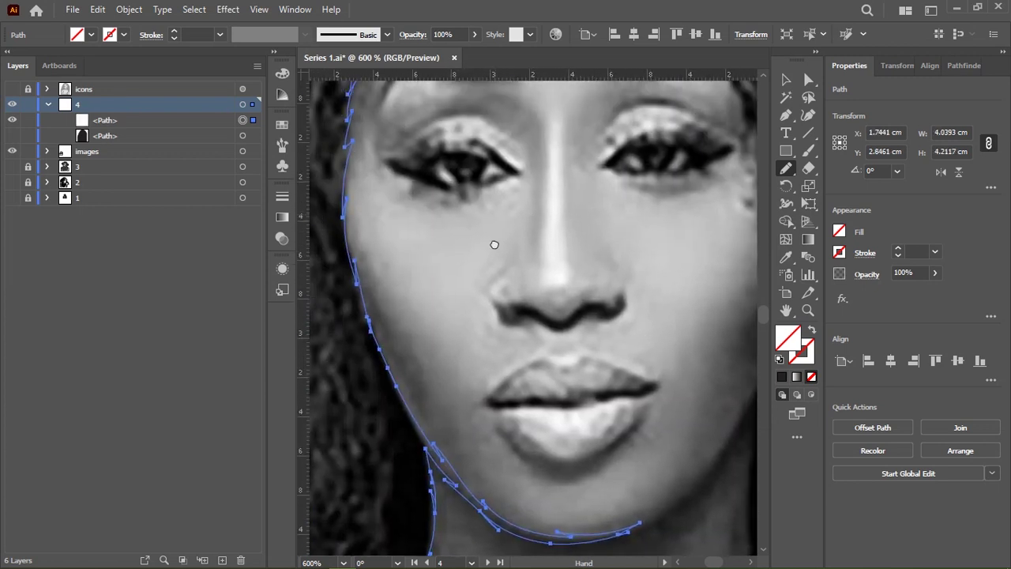
{"action": "scroll", "coordinate": [474, 198], "scroll_direction": "up", "scroll_amount": 5}
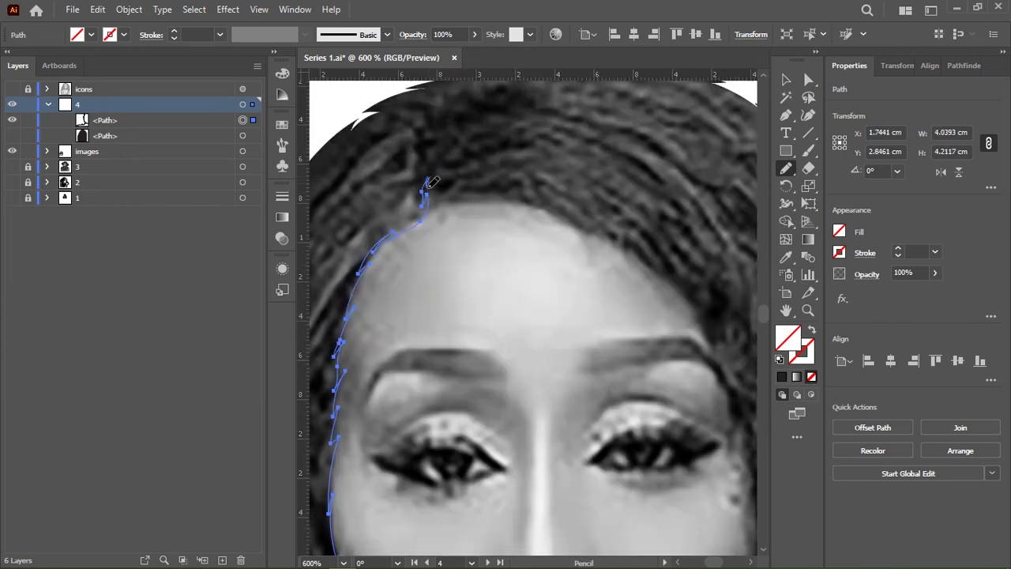
{"action": "left_click_drag", "start_coordinate": [629, 245], "coordinate": [483, 157]}
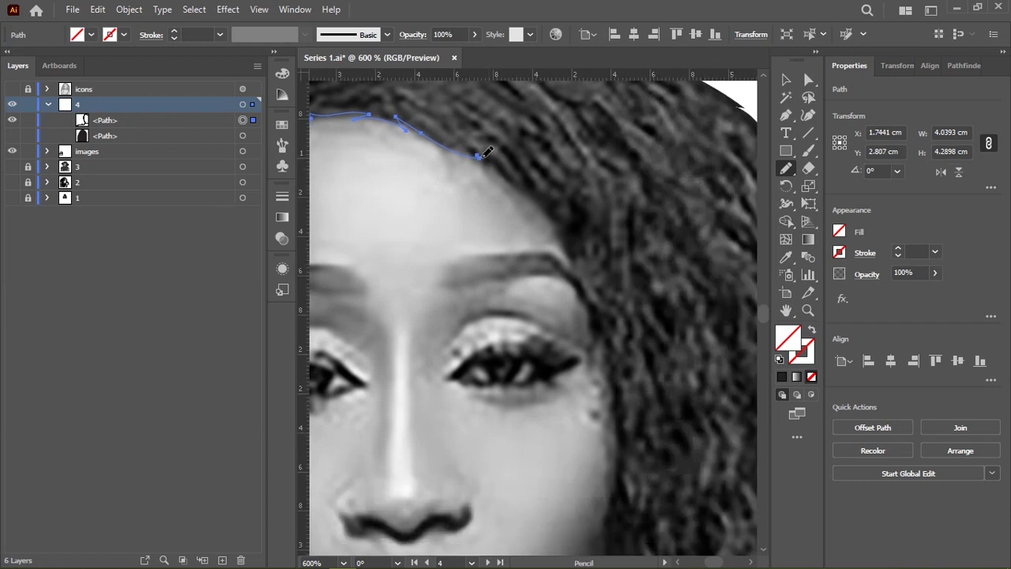
{"action": "left_click_drag", "start_coordinate": [579, 252], "coordinate": [558, 156]}
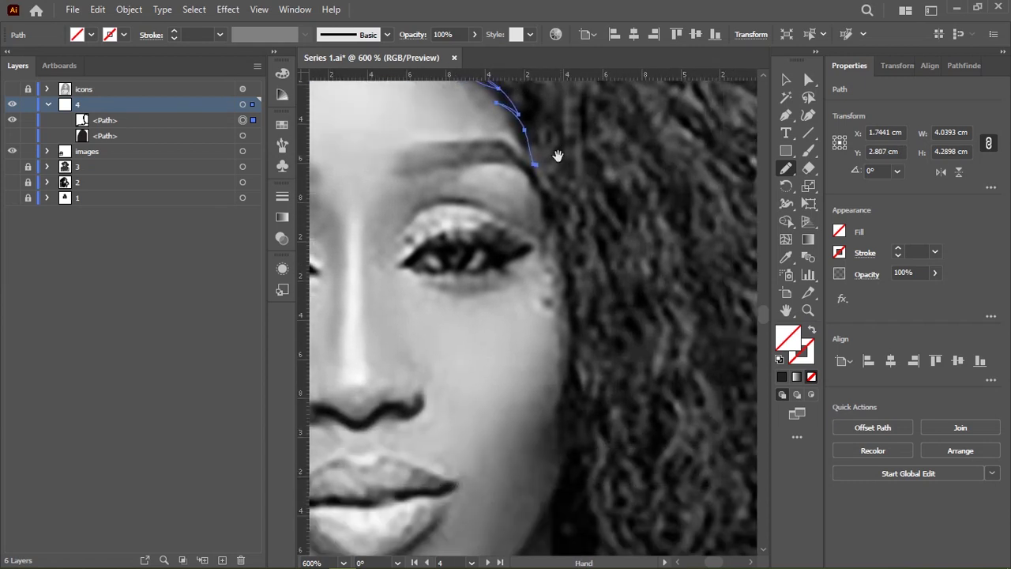
{"action": "mouse_move", "coordinate": [567, 228]}
{"action": "left_mouse_down"}
{"action": "mouse_move", "coordinate": [572, 264]}
{"action": "mouse_move", "coordinate": [549, 178]}
{"action": "left_mouse_up"}
{"action": "mouse_move", "coordinate": [553, 220]}
{"action": "left_mouse_down"}
{"action": "mouse_move", "coordinate": [552, 269]}
{"action": "mouse_move", "coordinate": [566, 182]}
{"action": "left_mouse_up"}
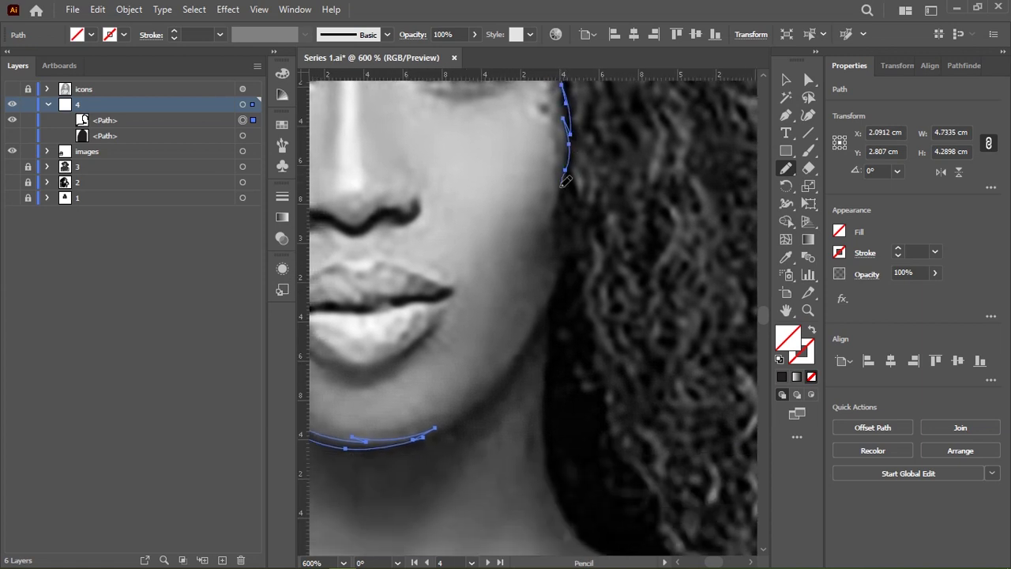
{"action": "left_click_drag", "start_coordinate": [545, 306], "coordinate": [621, 191]}
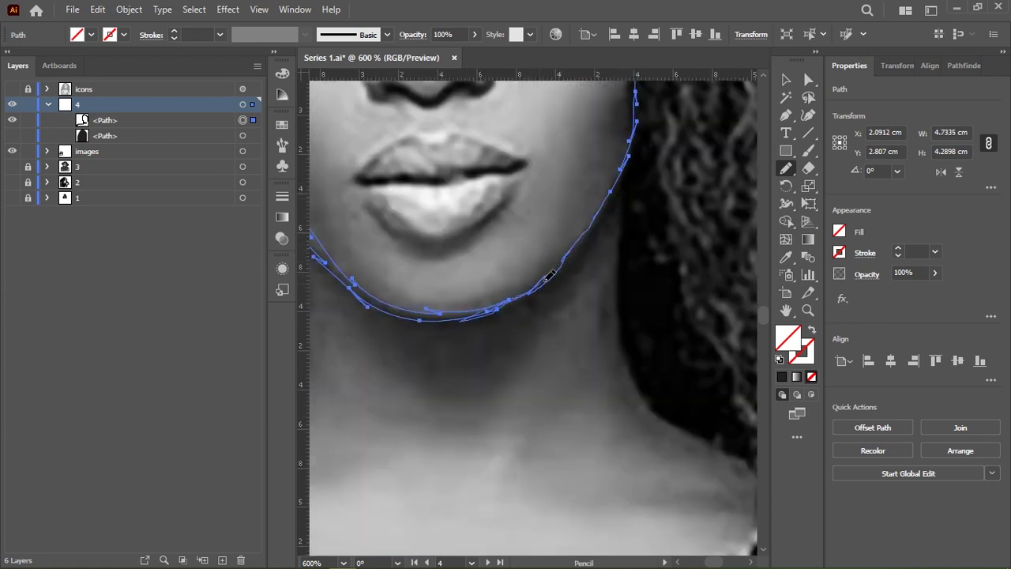
Finish the outline along the chin, neck and out past both shoulders.
{"action": "left_click_drag", "start_coordinate": [493, 309], "coordinate": [551, 285]}
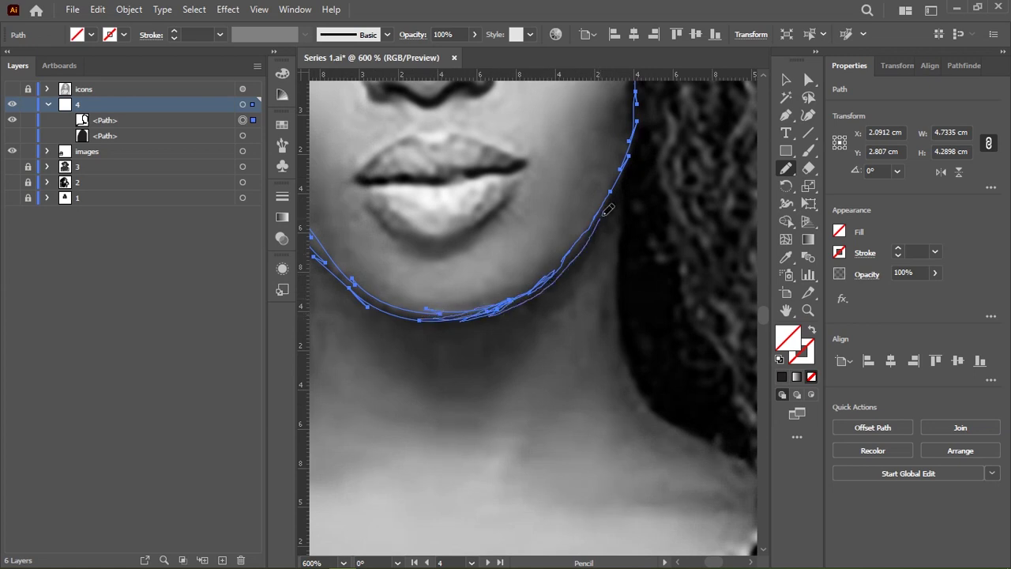
{"action": "mouse_move", "coordinate": [621, 247]}
{"action": "left_mouse_down"}
{"action": "mouse_move", "coordinate": [616, 305]}
{"action": "mouse_move", "coordinate": [523, 162]}
{"action": "left_mouse_up"}
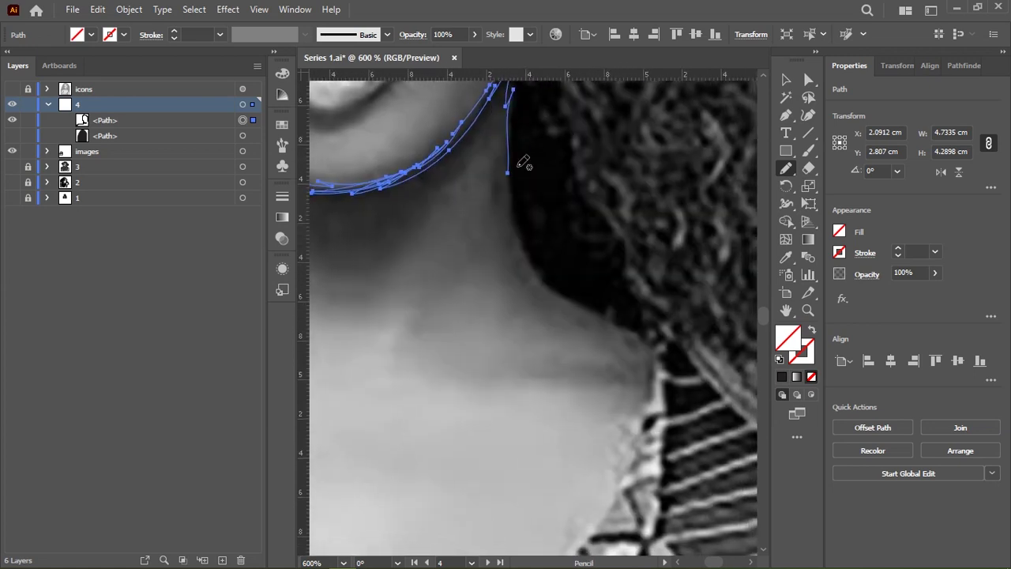
{"action": "mouse_move", "coordinate": [522, 230]}
{"action": "left_mouse_down"}
{"action": "mouse_move", "coordinate": [557, 289]}
{"action": "mouse_move", "coordinate": [409, 172]}
{"action": "left_mouse_up"}
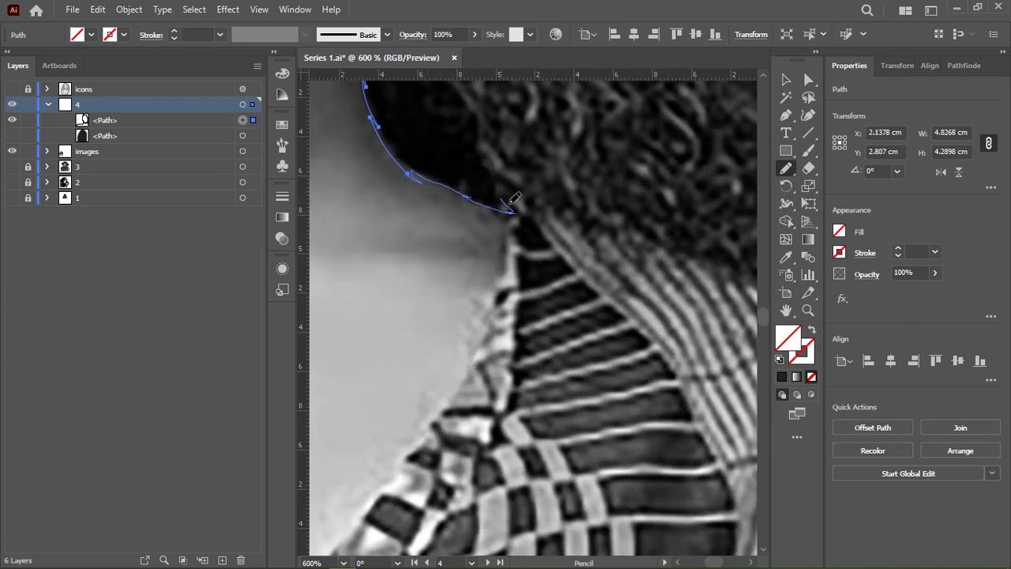
{"action": "mouse_move", "coordinate": [514, 197]}
{"action": "left_mouse_down"}
{"action": "mouse_move", "coordinate": [655, 234]}
{"action": "mouse_move", "coordinate": [482, 189]}
{"action": "mouse_move", "coordinate": [594, 248]}
{"action": "left_mouse_up"}
{"action": "key", "text": "ctrl+0"}
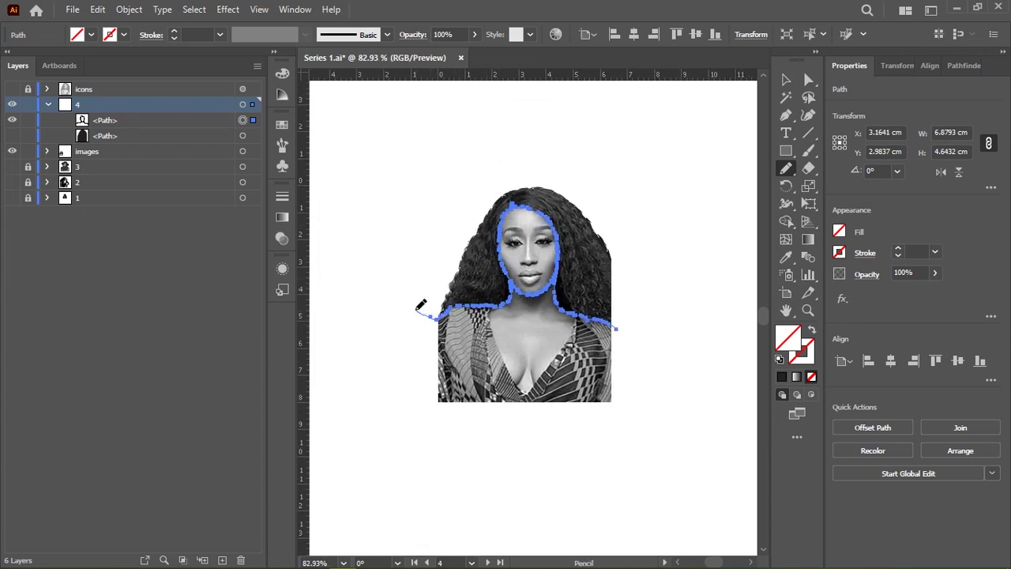
{"action": "left_click_drag", "start_coordinate": [417, 311], "coordinate": [407, 302]}
Show the hidden old black hair shape and delete it.
{"action": "left_click", "coordinate": [117, 139]}
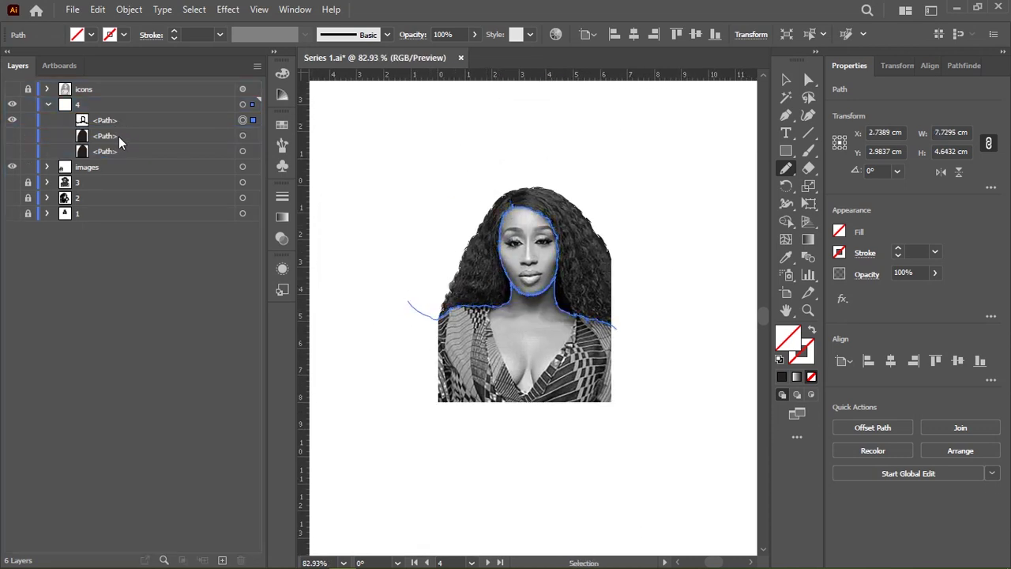
{"action": "left_click", "coordinate": [12, 135]}
{"action": "scroll", "coordinate": [601, 266], "scroll_direction": "up", "scroll_amount": 5}
{"action": "left_click_drag", "start_coordinate": [601, 266], "coordinate": [411, 192]}
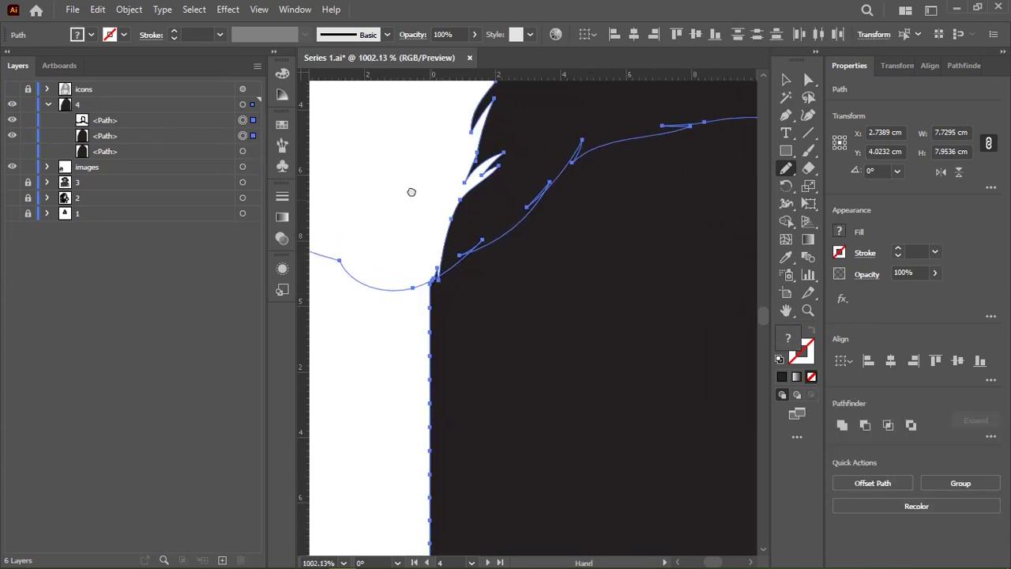
{"action": "scroll", "coordinate": [533, 229], "scroll_direction": "up", "scroll_amount": 4}
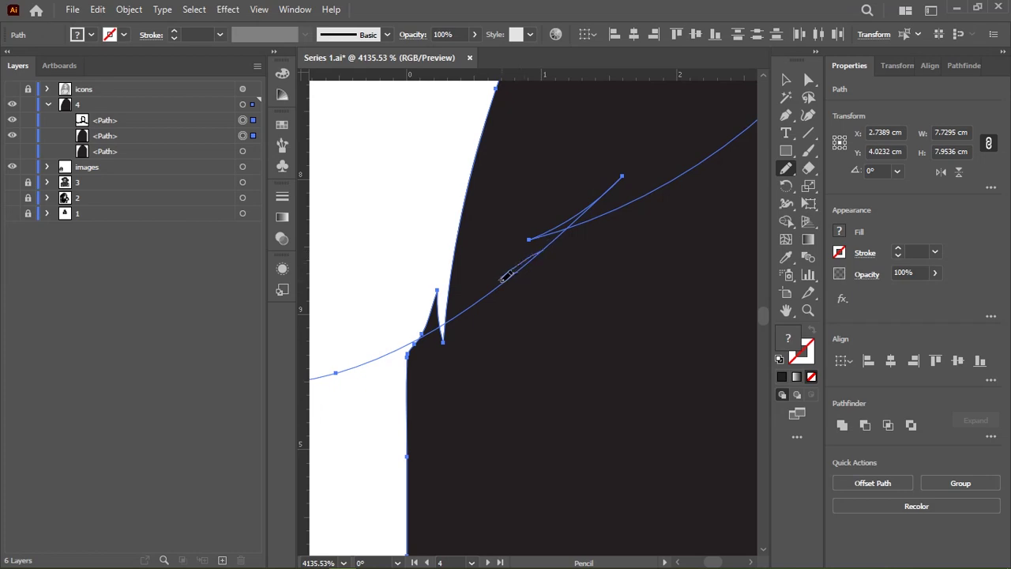
{"action": "key", "text": "Delete"}
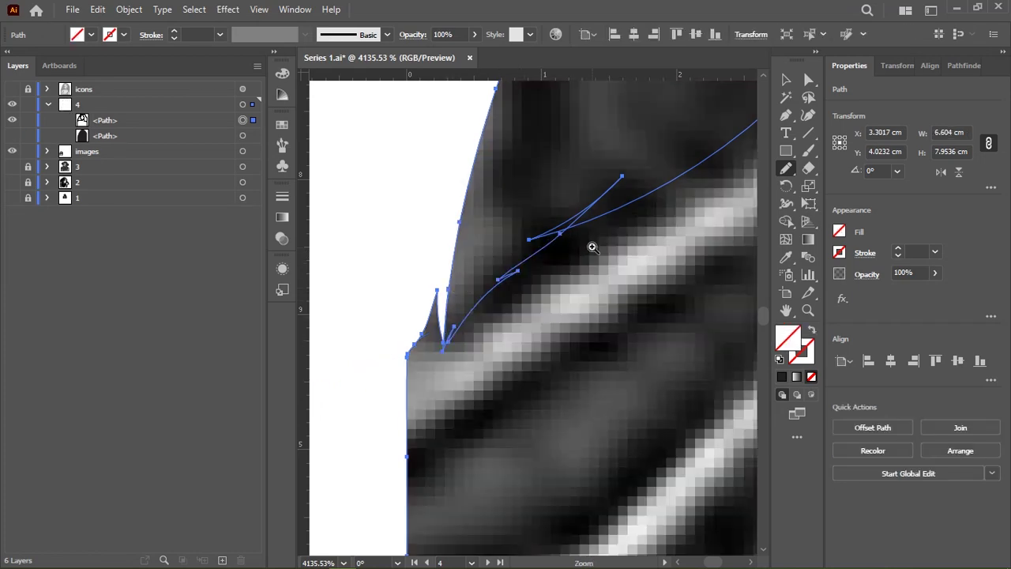
Fill the new traced hair outline with solid black.
{"action": "scroll", "coordinate": [442, 293], "scroll_direction": "down", "scroll_amount": 4}
{"action": "scroll", "coordinate": [443, 292], "scroll_direction": "down", "scroll_amount": 3}
{"action": "scroll", "coordinate": [426, 286], "scroll_direction": "up", "scroll_amount": 2}
{"action": "scroll", "coordinate": [427, 286], "scroll_direction": "up", "scroll_amount": 3}
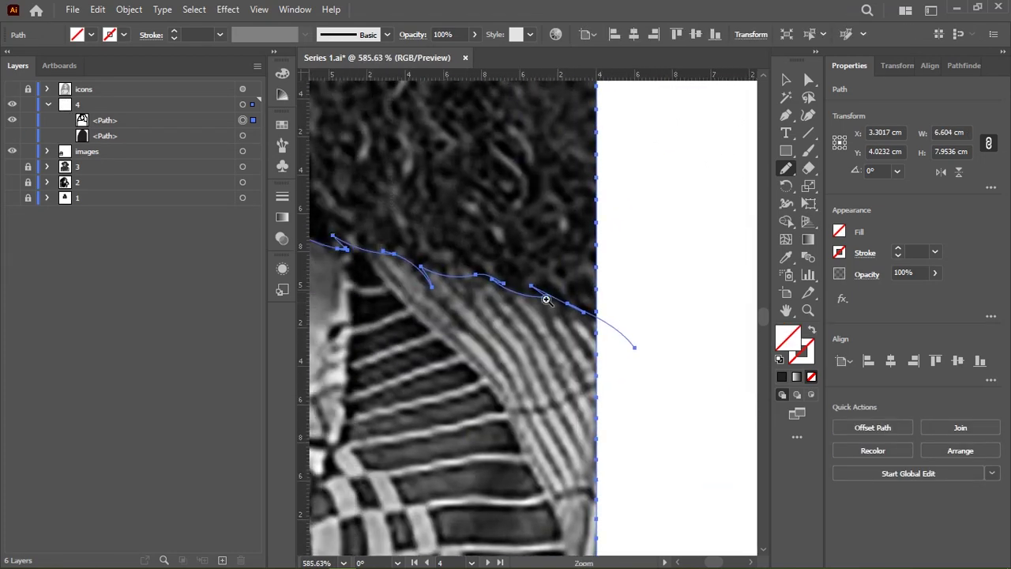
{"action": "scroll", "coordinate": [499, 267], "scroll_direction": "up", "scroll_amount": 1}
{"action": "scroll", "coordinate": [583, 296], "scroll_direction": "up", "scroll_amount": 2}
{"action": "scroll", "coordinate": [641, 311], "scroll_direction": "up", "scroll_amount": 2}
{"action": "left_click_drag", "start_coordinate": [641, 311], "coordinate": [558, 162]}
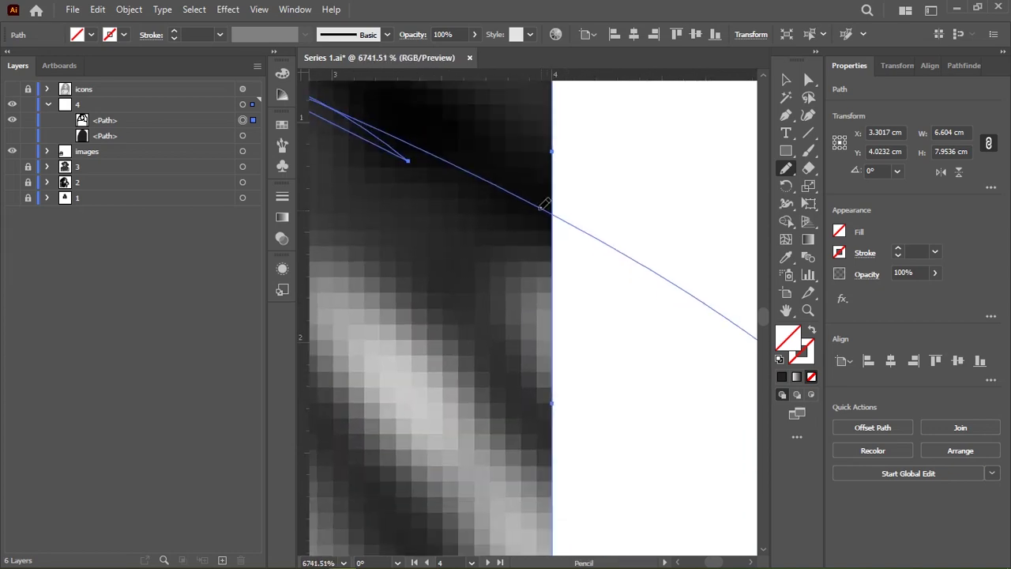
{"action": "scroll", "coordinate": [575, 189], "scroll_direction": "down", "scroll_amount": 2}
{"action": "scroll", "coordinate": [503, 158], "scroll_direction": "down", "scroll_amount": 2}
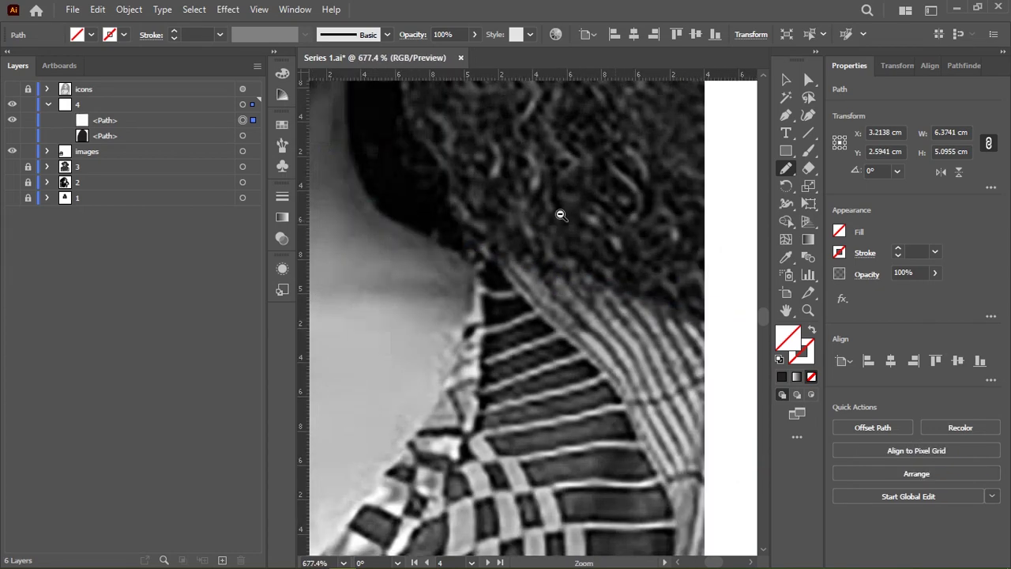
{"action": "scroll", "coordinate": [560, 214], "scroll_direction": "down", "scroll_amount": 1}
{"action": "left_click_drag", "start_coordinate": [560, 222], "coordinate": [575, 279]}
{"action": "left_click", "coordinate": [282, 73]}
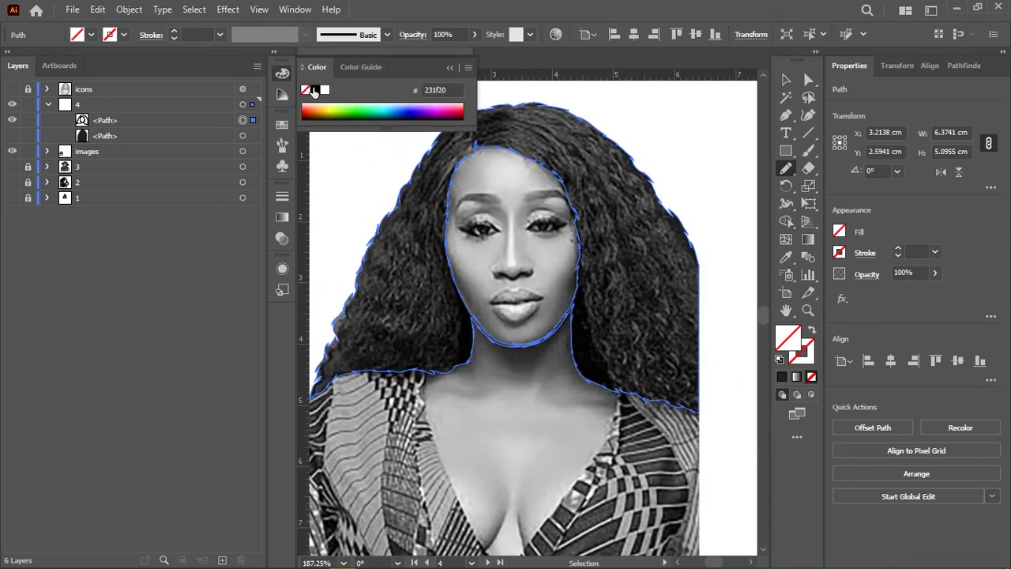
{"action": "left_click", "coordinate": [314, 90]}
{"action": "key", "text": "ctrl+shift+a"}
{"action": "scroll", "coordinate": [514, 203], "scroll_direction": "down", "scroll_amount": 2}
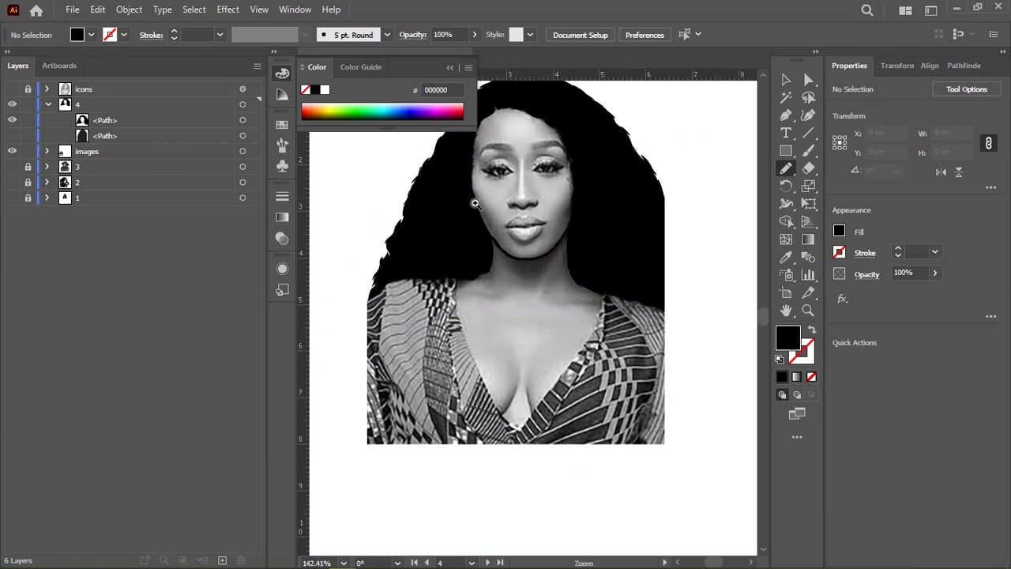
{"action": "scroll", "coordinate": [515, 203], "scroll_direction": "up", "scroll_amount": 1}
{"action": "scroll", "coordinate": [492, 208], "scroll_direction": "up", "scroll_amount": 1}
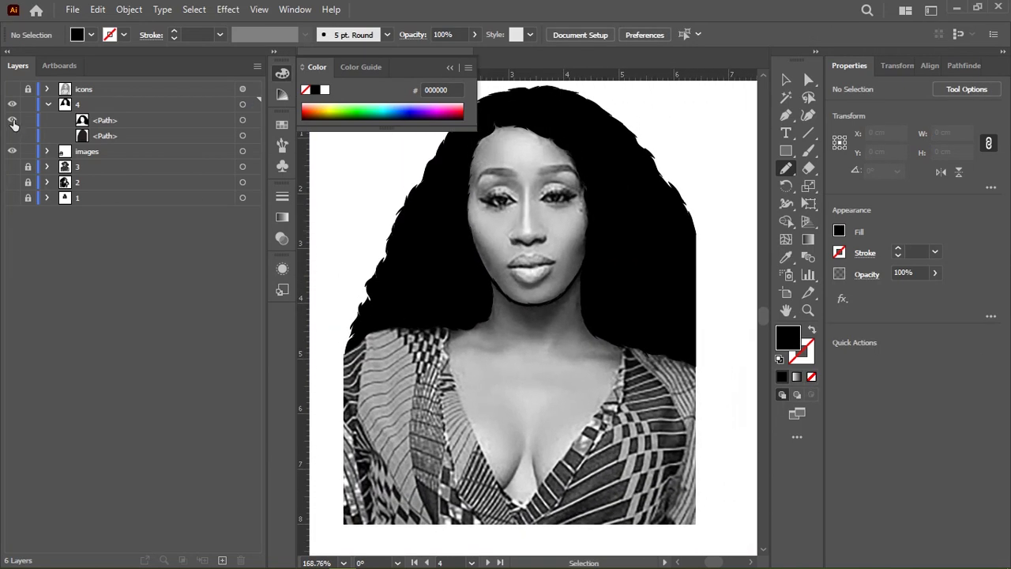
{"action": "left_click", "coordinate": [12, 151]}
{"action": "scroll", "coordinate": [546, 201], "scroll_direction": "up", "scroll_amount": 7}
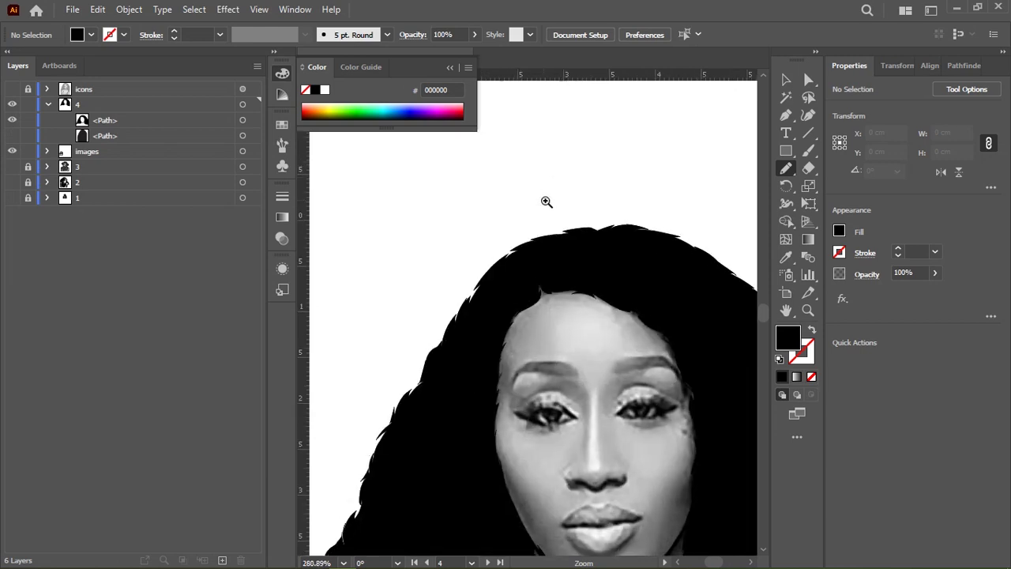
{"action": "scroll", "coordinate": [481, 288], "scroll_direction": "up", "scroll_amount": 2}
{"action": "scroll", "coordinate": [481, 289], "scroll_direction": "up", "scroll_amount": 5}
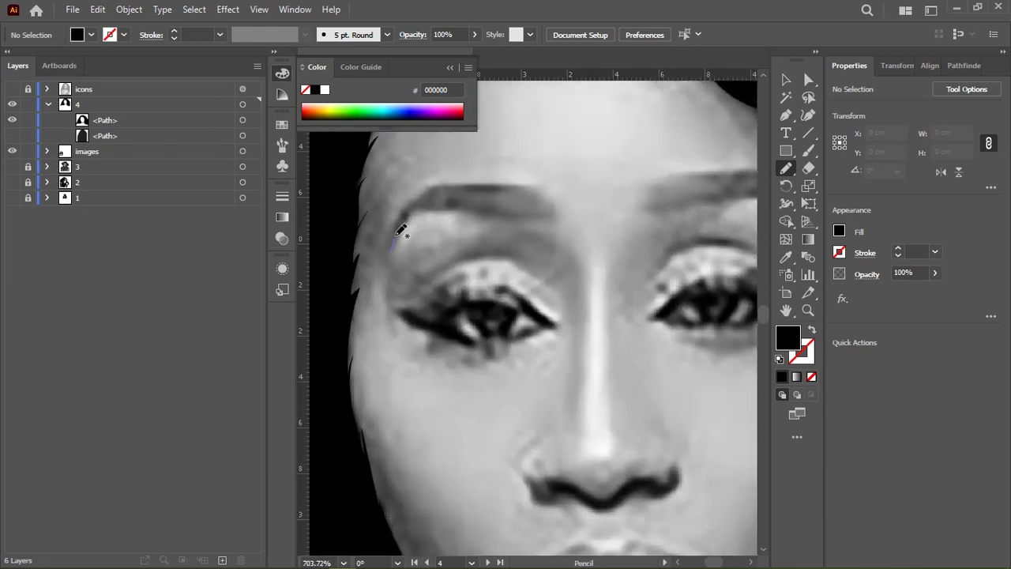
Pencil-trace closed shapes around the left and right eyebrows, the first filled black.
{"action": "left_click_drag", "start_coordinate": [431, 207], "coordinate": [519, 222]}
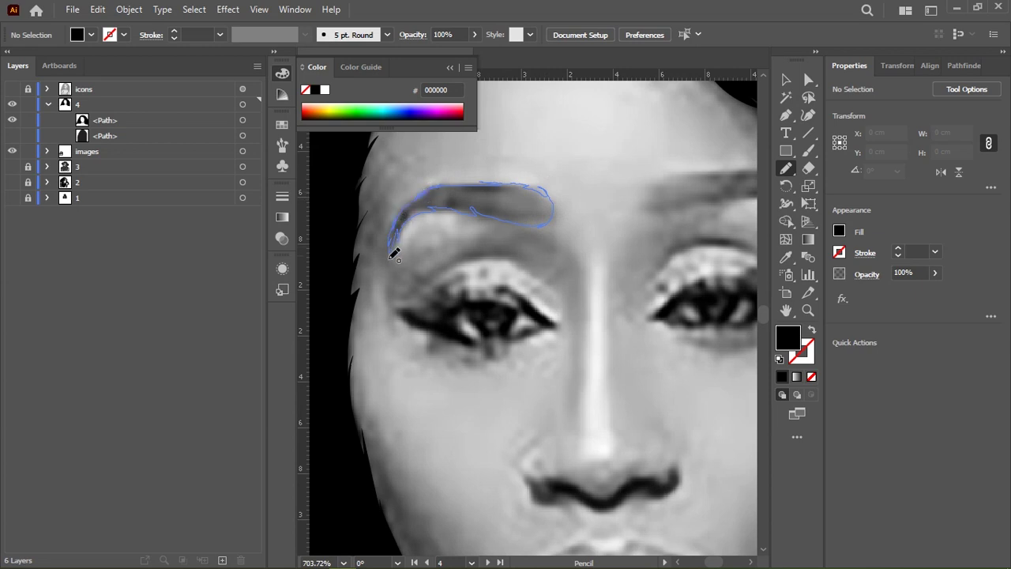
{"action": "left_click_drag", "start_coordinate": [393, 253], "coordinate": [390, 246]}
{"action": "left_click_drag", "start_coordinate": [722, 174], "coordinate": [517, 209]}
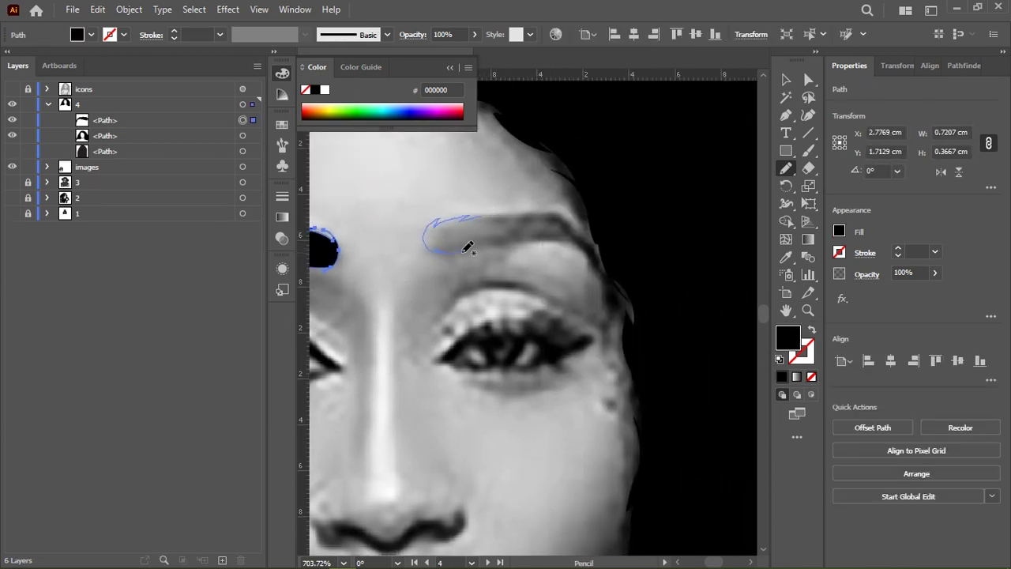
{"action": "mouse_move", "coordinate": [509, 243]}
{"action": "left_mouse_down"}
{"action": "mouse_move", "coordinate": [581, 239]}
{"action": "mouse_move", "coordinate": [598, 261]}
{"action": "mouse_move", "coordinate": [569, 221]}
{"action": "mouse_move", "coordinate": [530, 214]}
{"action": "mouse_move", "coordinate": [434, 225]}
{"action": "left_mouse_up"}
{"action": "scroll", "coordinate": [388, 140], "scroll_direction": "left", "scroll_amount": 3}
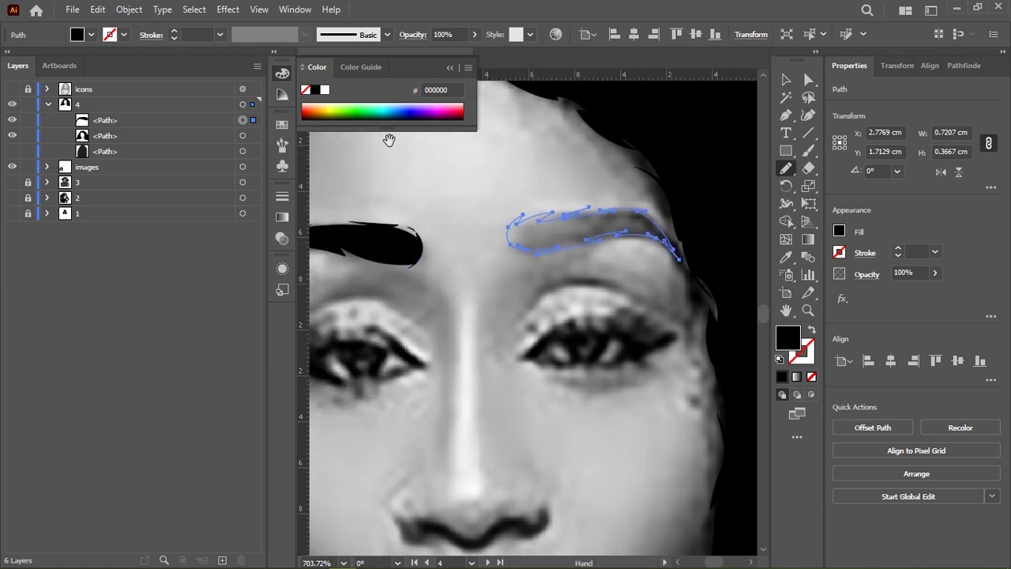
{"action": "scroll", "coordinate": [505, 210], "scroll_direction": "down", "scroll_amount": 5}
{"action": "scroll", "coordinate": [487, 248], "scroll_direction": "down", "scroll_amount": 1}
Pencil-trace a rough outline around the nostrils and left nose wing, then zoom to check it.
{"action": "scroll", "coordinate": [487, 247], "scroll_direction": "up", "scroll_amount": 2}
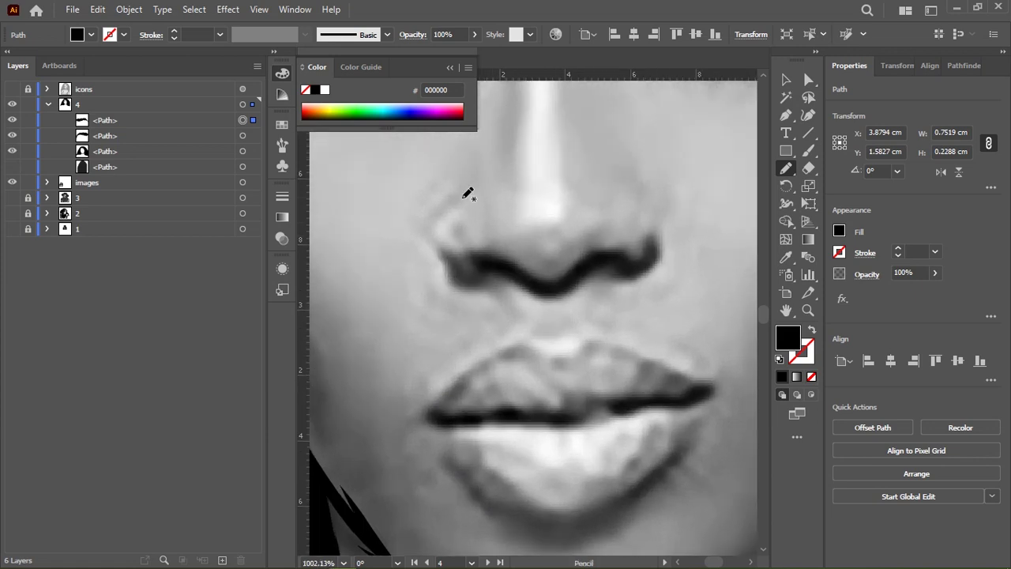
{"action": "mouse_move", "coordinate": [440, 218]}
{"action": "left_mouse_down"}
{"action": "mouse_move", "coordinate": [470, 256]}
{"action": "mouse_move", "coordinate": [569, 274]}
{"action": "mouse_move", "coordinate": [637, 253]}
{"action": "left_mouse_up"}
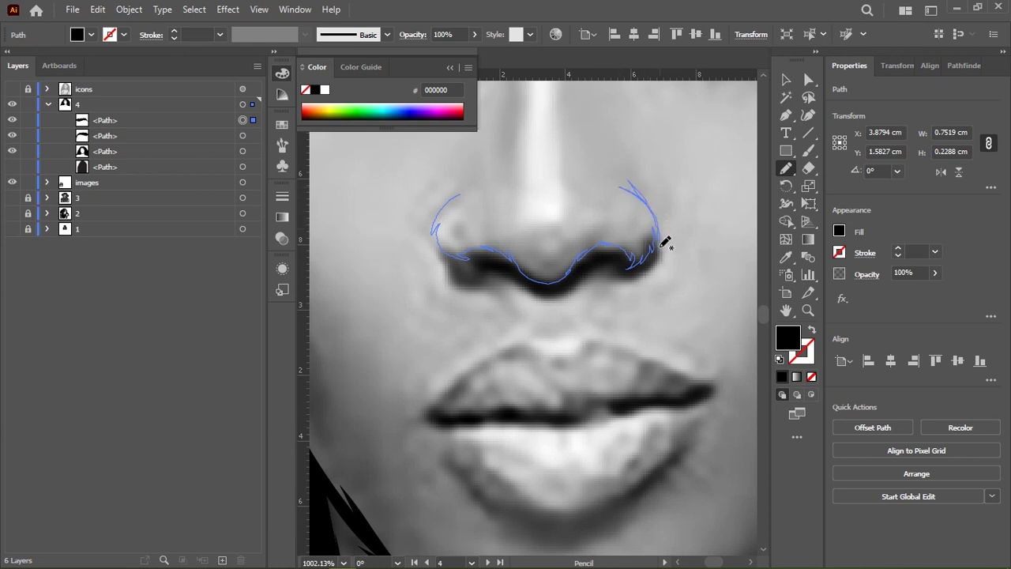
{"action": "mouse_move", "coordinate": [637, 277]}
{"action": "left_mouse_down"}
{"action": "mouse_move", "coordinate": [470, 278]}
{"action": "mouse_move", "coordinate": [429, 228]}
{"action": "mouse_move", "coordinate": [434, 205]}
{"action": "left_mouse_up"}
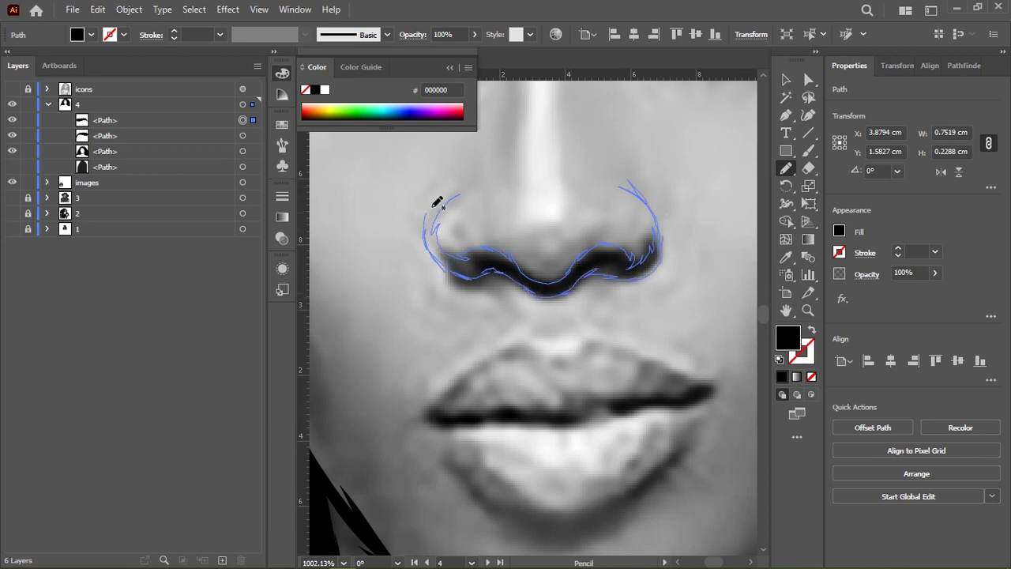
{"action": "left_click_drag", "start_coordinate": [472, 174], "coordinate": [469, 177]}
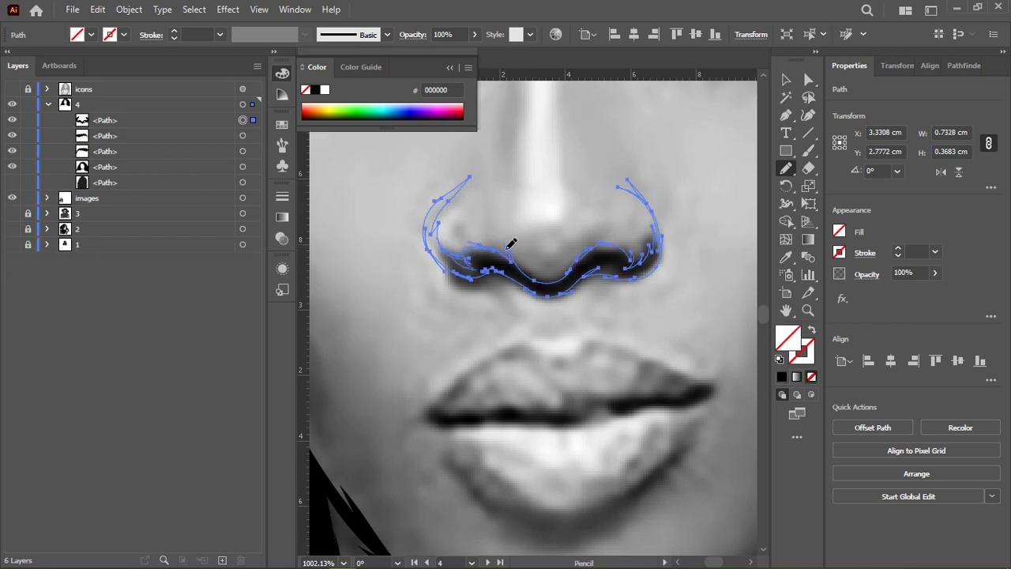
{"action": "scroll", "coordinate": [545, 261], "scroll_direction": "up", "scroll_amount": 2}
{"action": "left_click_drag", "start_coordinate": [564, 260], "coordinate": [408, 182]}
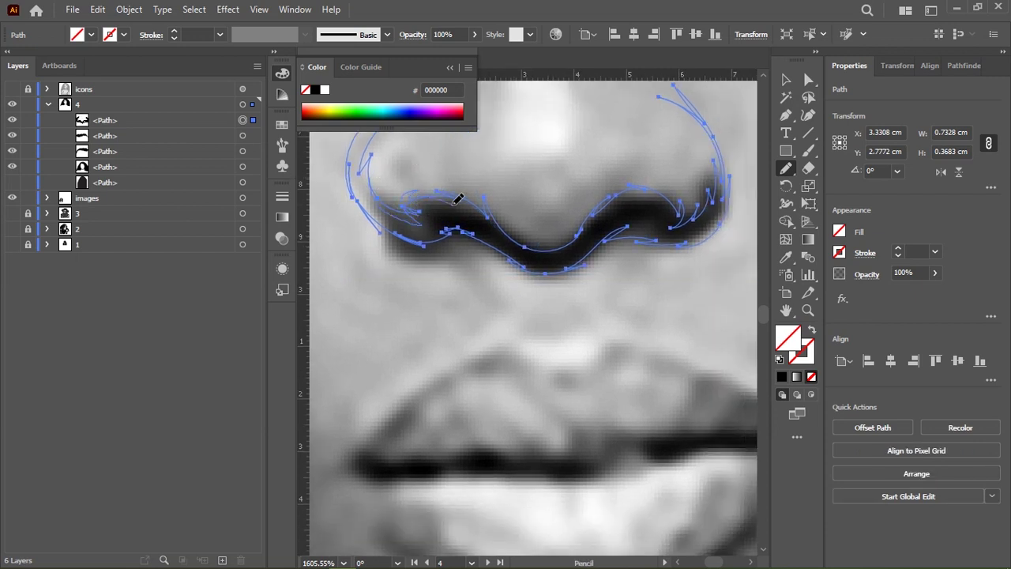
{"action": "scroll", "coordinate": [481, 199], "scroll_direction": "down", "scroll_amount": 2}
{"action": "scroll", "coordinate": [519, 210], "scroll_direction": "down", "scroll_amount": 2}
{"action": "scroll", "coordinate": [519, 218], "scroll_direction": "down", "scroll_amount": 2}
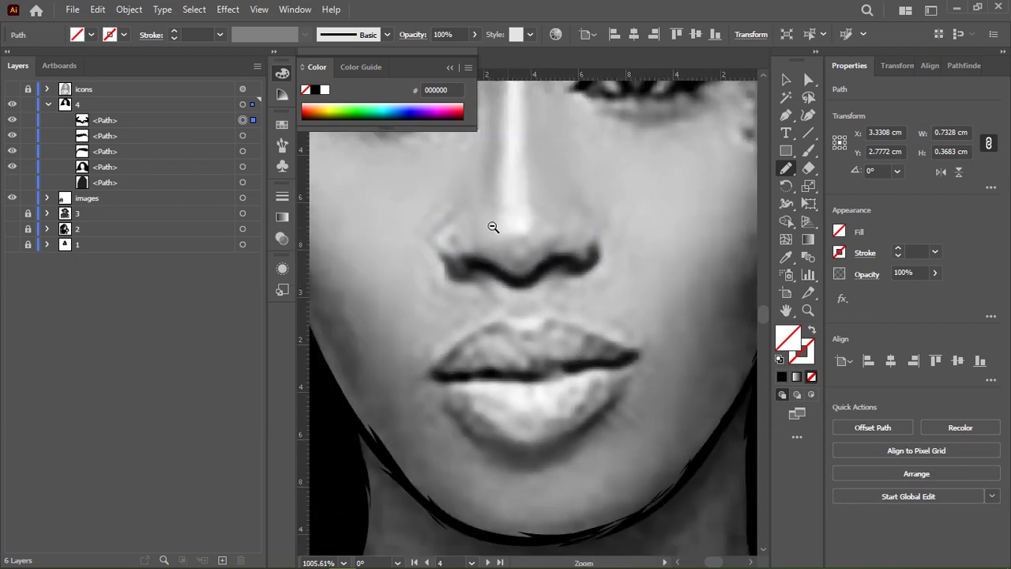
Fill the nose outline with black.
{"action": "left_click", "coordinate": [315, 89]}
{"action": "scroll", "coordinate": [545, 237], "scroll_direction": "down", "scroll_amount": 1}
{"action": "scroll", "coordinate": [571, 222], "scroll_direction": "up", "scroll_amount": 2}
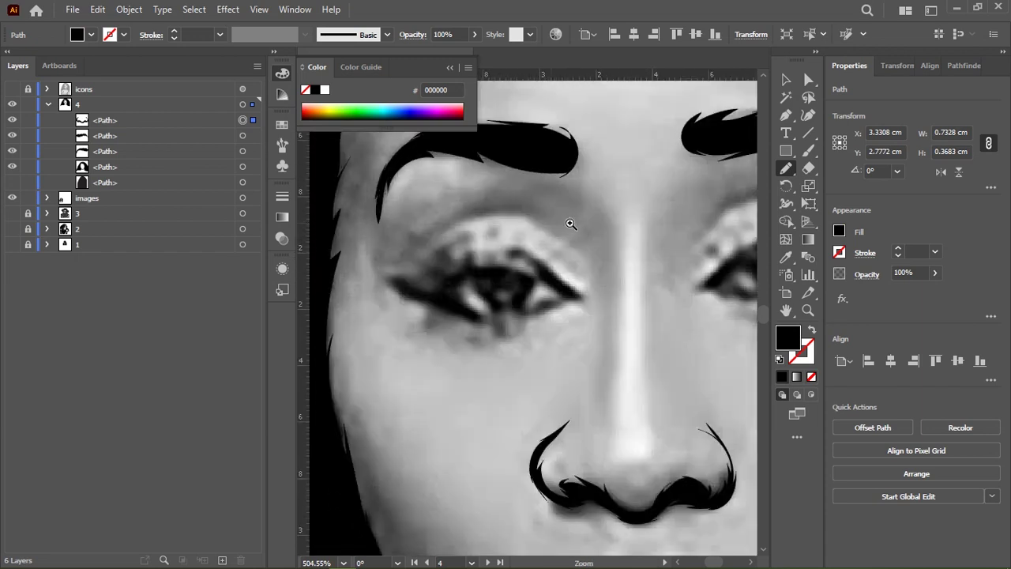
{"action": "scroll", "coordinate": [553, 209], "scroll_direction": "up", "scroll_amount": 2}
Draw pencil lines along the eyelid creases above both eyes.
{"action": "mouse_move", "coordinate": [544, 207]}
{"action": "left_mouse_down"}
{"action": "mouse_move", "coordinate": [442, 221]}
{"action": "mouse_move", "coordinate": [402, 263]}
{"action": "left_mouse_up"}
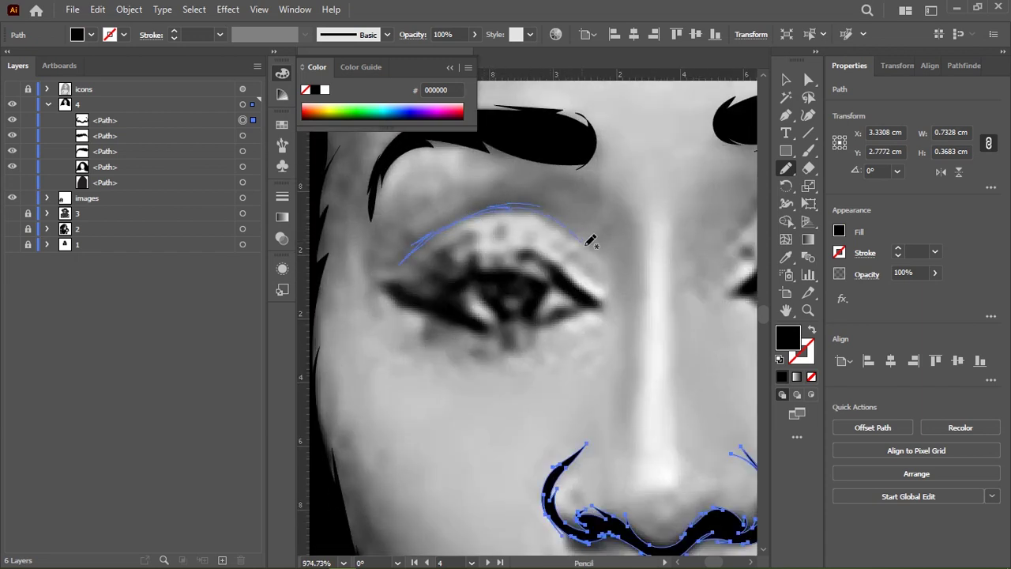
{"action": "scroll", "coordinate": [389, 224], "scroll_direction": "right", "scroll_amount": 5}
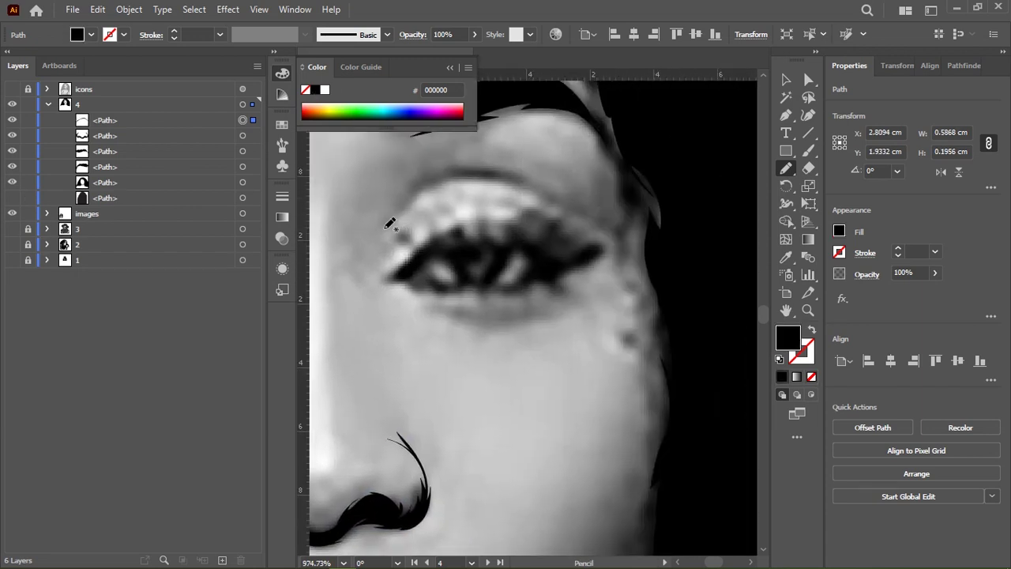
{"action": "mouse_move", "coordinate": [468, 175]}
{"action": "left_mouse_down"}
{"action": "mouse_move", "coordinate": [563, 201]}
{"action": "mouse_move", "coordinate": [491, 166]}
{"action": "mouse_move", "coordinate": [431, 177]}
{"action": "left_mouse_up"}
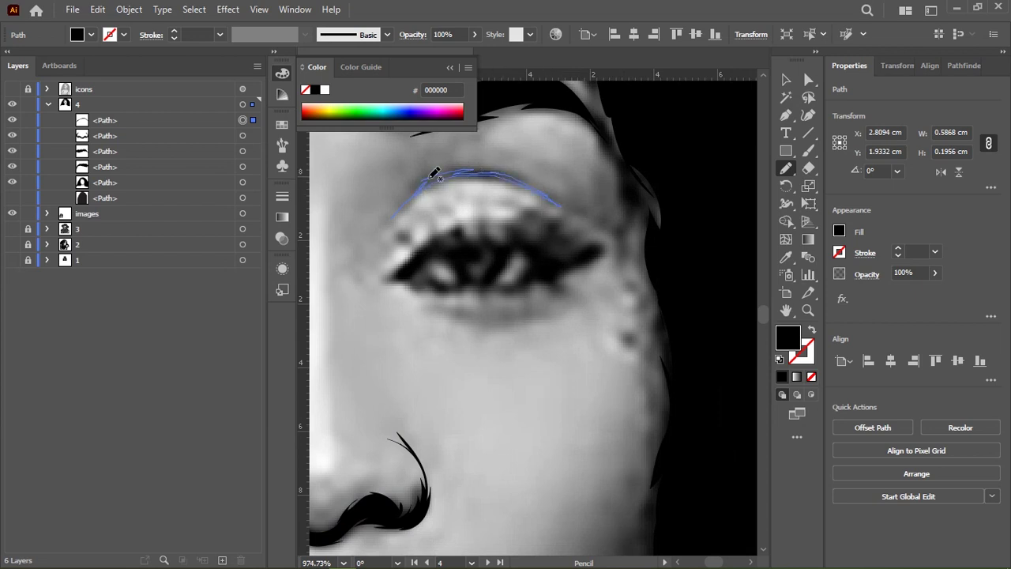
{"action": "scroll", "coordinate": [395, 215], "scroll_direction": "down", "scroll_amount": 3}
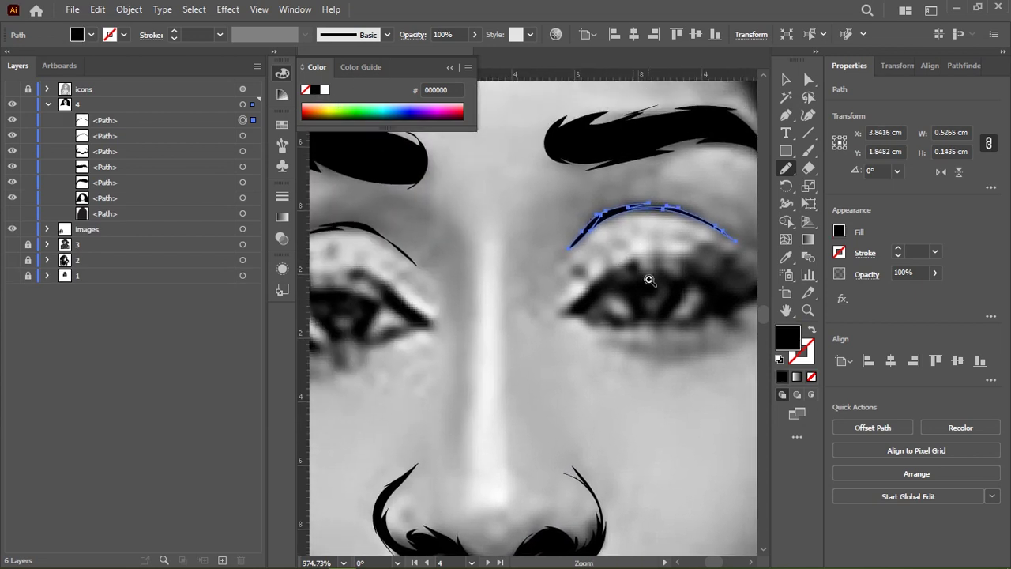
{"action": "scroll", "coordinate": [648, 277], "scroll_direction": "up", "scroll_amount": 2}
{"action": "scroll", "coordinate": [517, 282], "scroll_direction": "down", "scroll_amount": 2}
{"action": "scroll", "coordinate": [498, 267], "scroll_direction": "up", "scroll_amount": 3}
Draw short pencil lines under each eye.
{"action": "left_click_drag", "start_coordinate": [504, 220], "coordinate": [606, 227]}
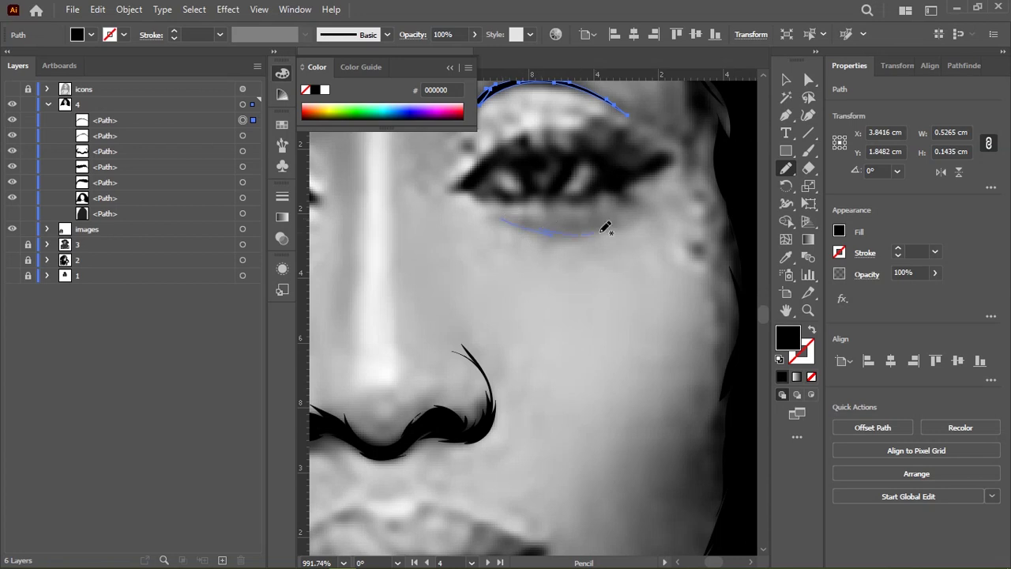
{"action": "scroll", "coordinate": [508, 262], "scroll_direction": "up", "scroll_amount": 2}
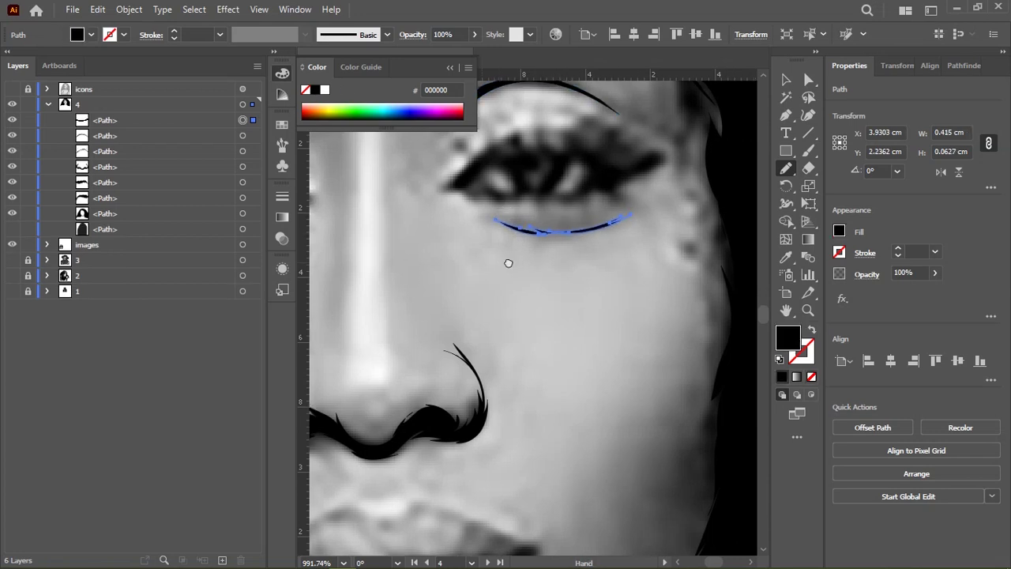
{"action": "scroll", "coordinate": [542, 301], "scroll_direction": "left", "scroll_amount": 8}
{"action": "left_click_drag", "start_coordinate": [530, 309], "coordinate": [563, 299]}
{"action": "scroll", "coordinate": [640, 264], "scroll_direction": "down", "scroll_amount": 5}
{"action": "scroll", "coordinate": [463, 296], "scroll_direction": "down", "scroll_amount": 2}
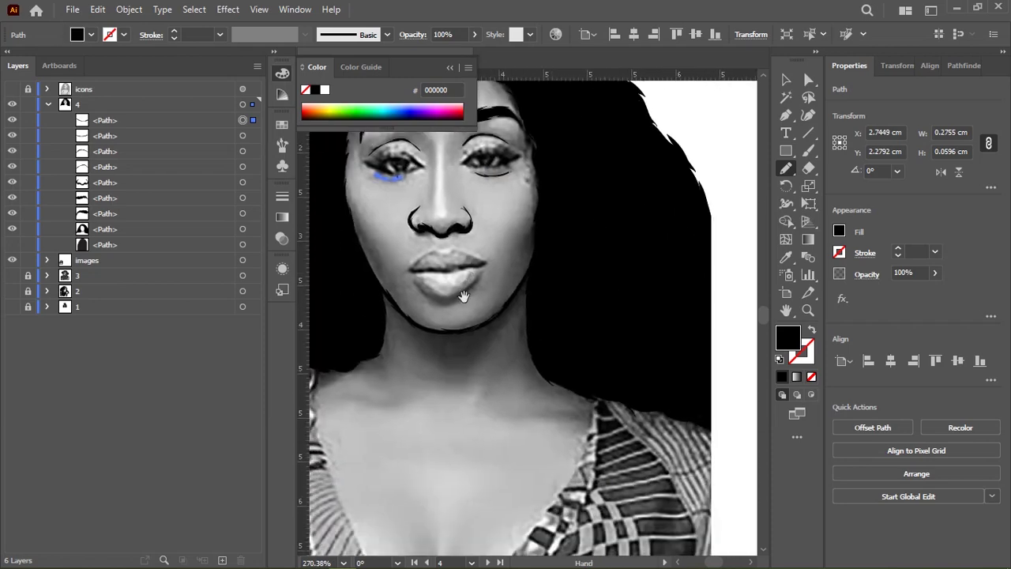
{"action": "scroll", "coordinate": [463, 296], "scroll_direction": "up", "scroll_amount": 5}
{"action": "scroll", "coordinate": [556, 260], "scroll_direction": "up", "scroll_amount": 1}
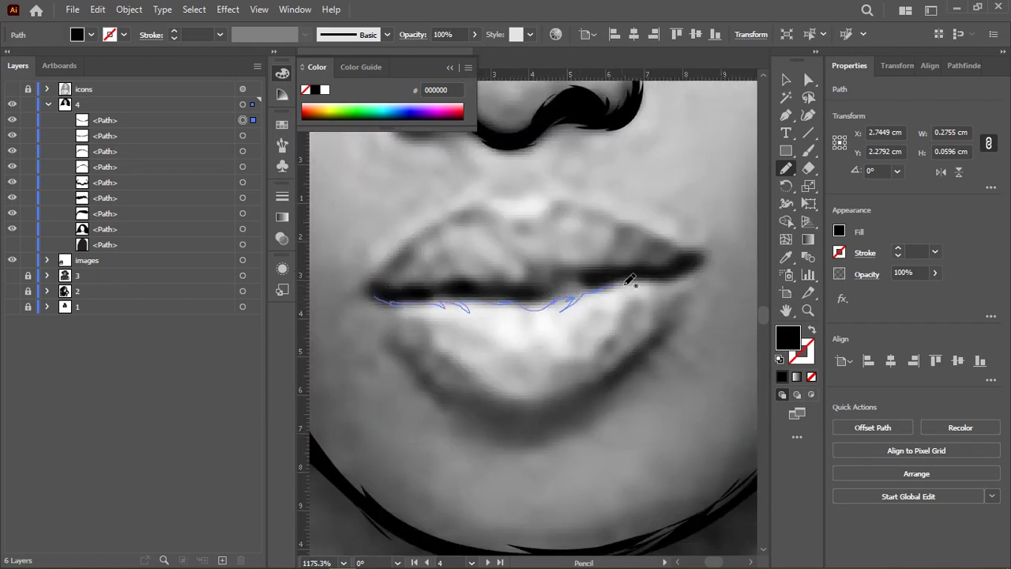
Pencil-trace the dark line between the lips and fill it black.
{"action": "mouse_move", "coordinate": [670, 286]}
{"action": "left_mouse_down"}
{"action": "mouse_move", "coordinate": [696, 275]}
{"action": "mouse_move", "coordinate": [656, 331]}
{"action": "left_mouse_up"}
{"action": "mouse_move", "coordinate": [708, 267]}
{"action": "left_mouse_down"}
{"action": "mouse_move", "coordinate": [686, 242]}
{"action": "mouse_move", "coordinate": [533, 282]}
{"action": "mouse_move", "coordinate": [501, 269]}
{"action": "mouse_move", "coordinate": [388, 279]}
{"action": "mouse_move", "coordinate": [408, 246]}
{"action": "left_mouse_up"}
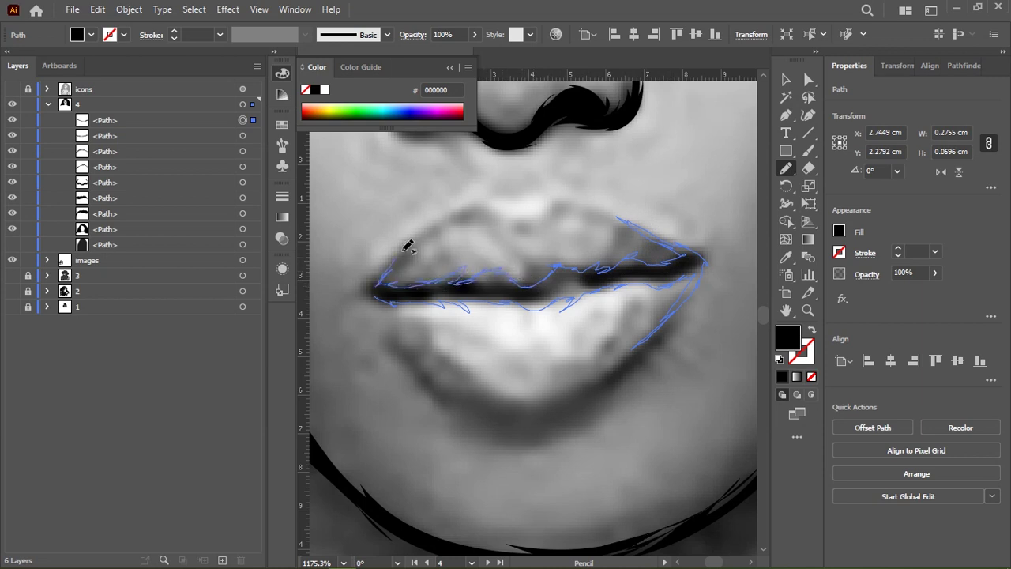
{"action": "left_click_drag", "start_coordinate": [450, 221], "coordinate": [419, 237]}
{"action": "mouse_move", "coordinate": [376, 317]}
{"action": "left_mouse_down"}
{"action": "mouse_move", "coordinate": [415, 361]}
{"action": "mouse_move", "coordinate": [367, 304]}
{"action": "mouse_move", "coordinate": [382, 299]}
{"action": "left_mouse_up"}
{"action": "key", "text": "shift+x"}
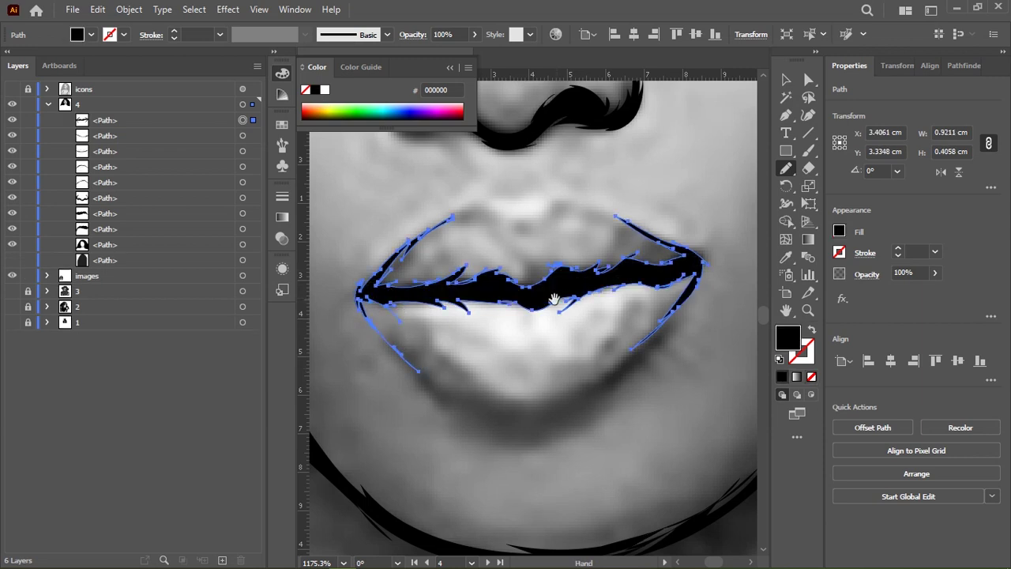
{"action": "scroll", "coordinate": [433, 329], "scroll_direction": "down", "scroll_amount": 2}
Outline the lower lip's edge back to the left corner and fill it black.
{"action": "left_click_drag", "start_coordinate": [407, 336], "coordinate": [605, 293]}
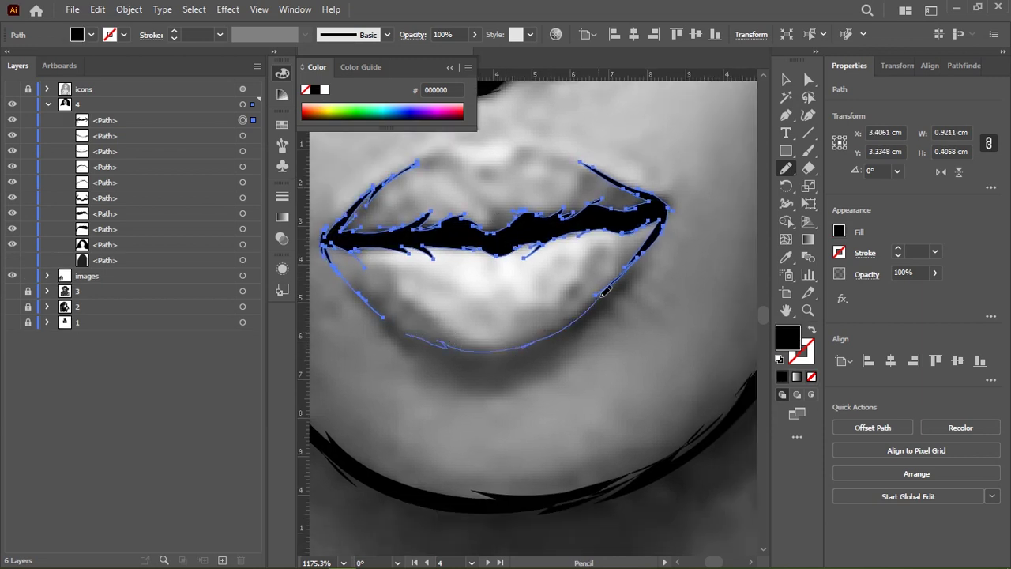
{"action": "mouse_move", "coordinate": [628, 268]}
{"action": "left_mouse_down"}
{"action": "mouse_move", "coordinate": [387, 309]}
{"action": "mouse_move", "coordinate": [406, 327]}
{"action": "left_mouse_up"}
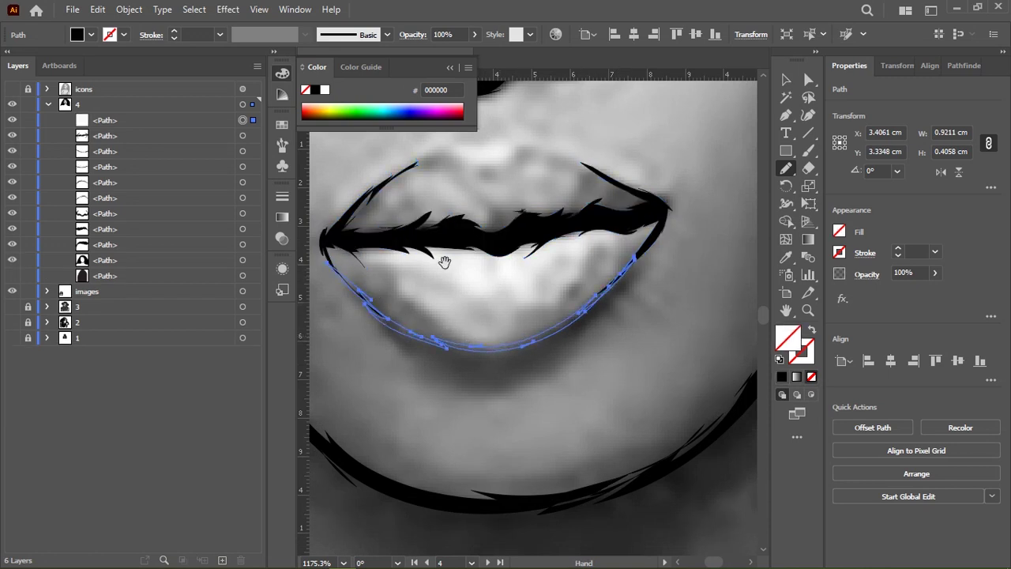
{"action": "scroll", "coordinate": [454, 221], "scroll_direction": "up", "scroll_amount": 1}
{"action": "key", "text": "shift+x"}
{"action": "scroll", "coordinate": [440, 237], "scroll_direction": "up", "scroll_amount": 1}
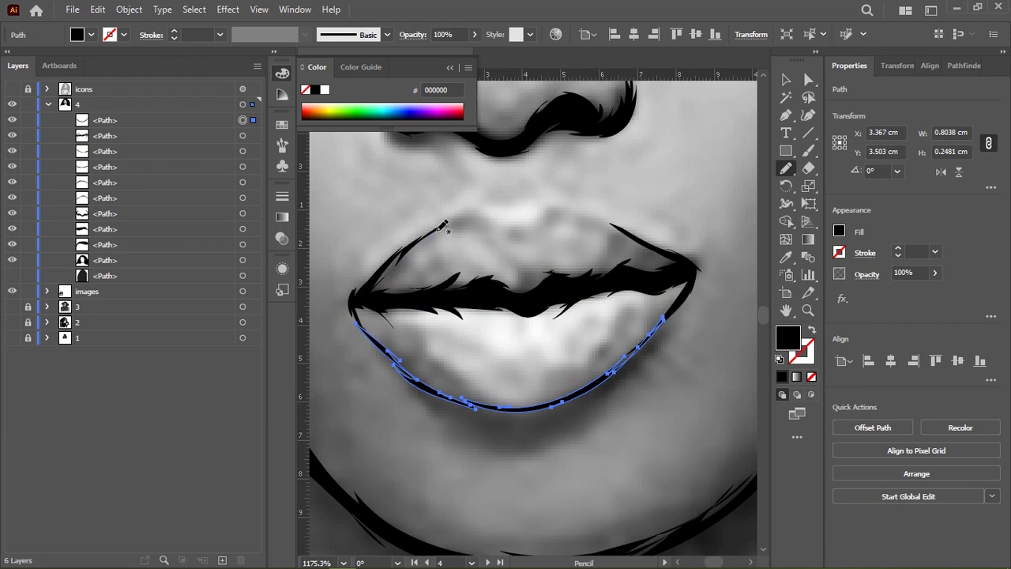
Pencil-trace the top edge of the upper lip.
{"action": "left_click_drag", "start_coordinate": [480, 214], "coordinate": [533, 221]}
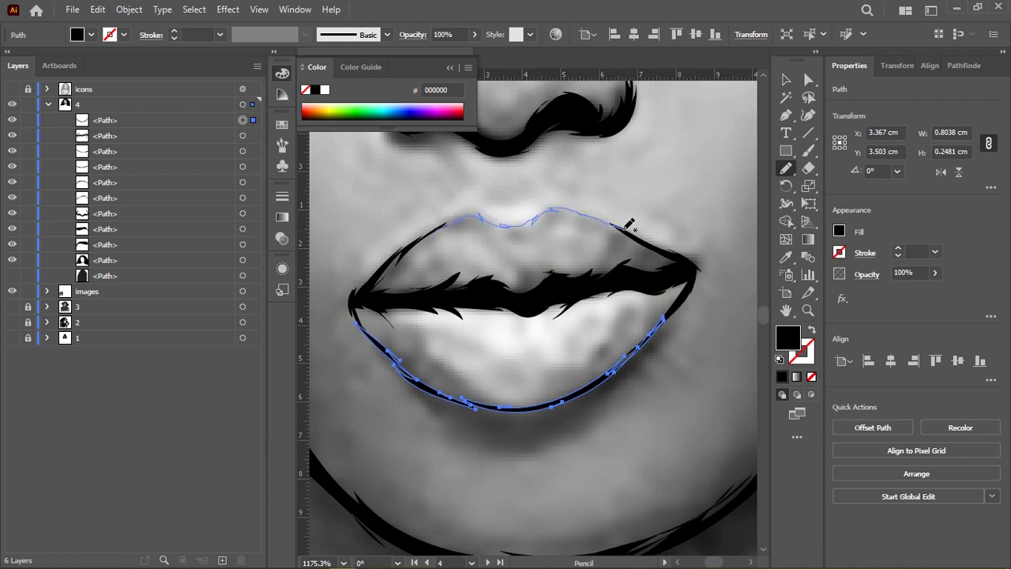
{"action": "left_click_drag", "start_coordinate": [625, 230], "coordinate": [576, 210]}
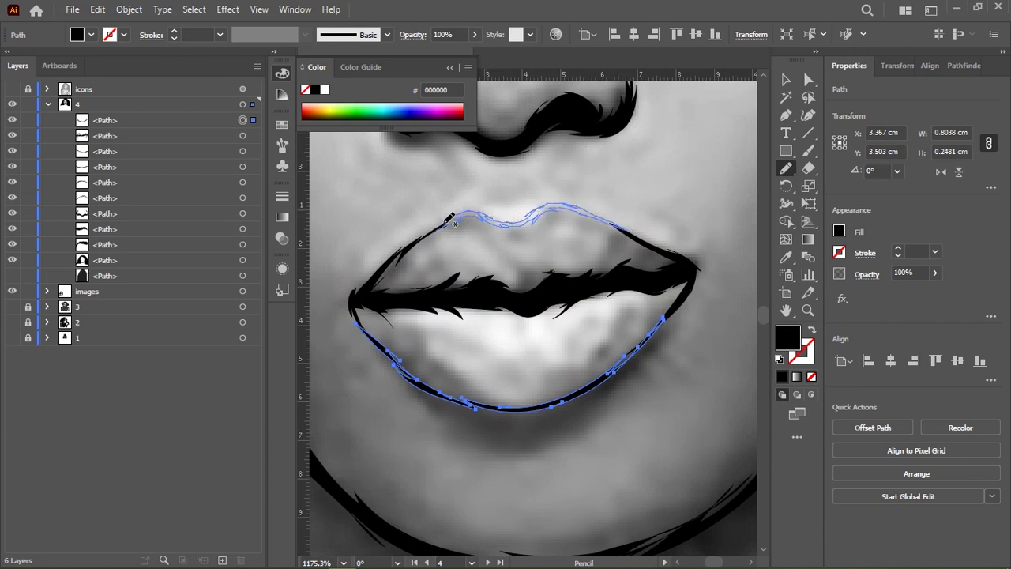
{"action": "left_click_drag", "start_coordinate": [407, 252], "coordinate": [440, 225]}
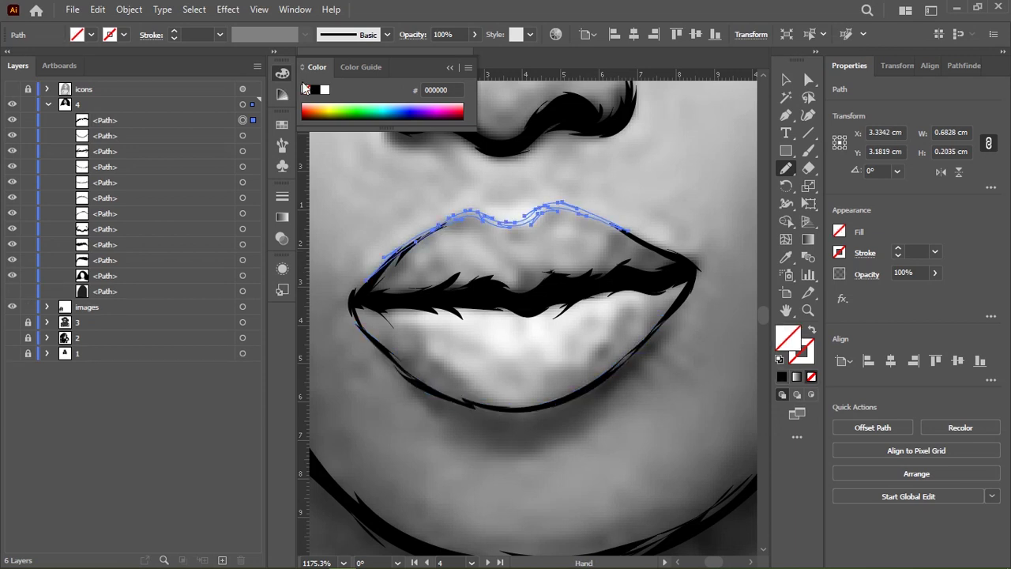
{"action": "scroll", "coordinate": [395, 286], "scroll_direction": "down", "scroll_amount": 2}
Add two shading strokes on the lower lip and two on the upper lip, then deselect all.
{"action": "left_click_drag", "start_coordinate": [389, 278], "coordinate": [365, 273]}
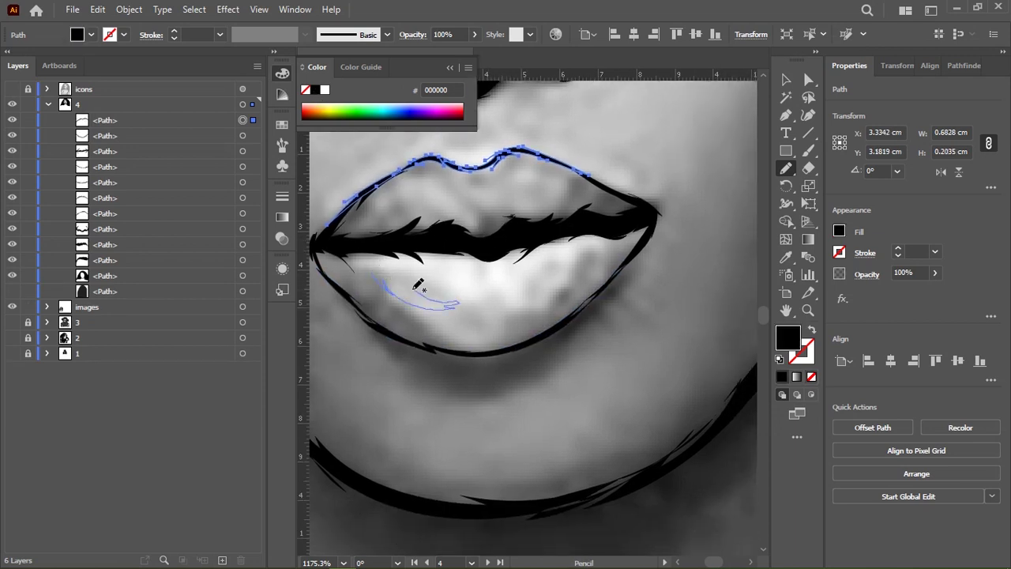
{"action": "mouse_move", "coordinate": [588, 258]}
{"action": "left_mouse_down"}
{"action": "mouse_move", "coordinate": [593, 270]}
{"action": "mouse_move", "coordinate": [617, 250]}
{"action": "left_mouse_up"}
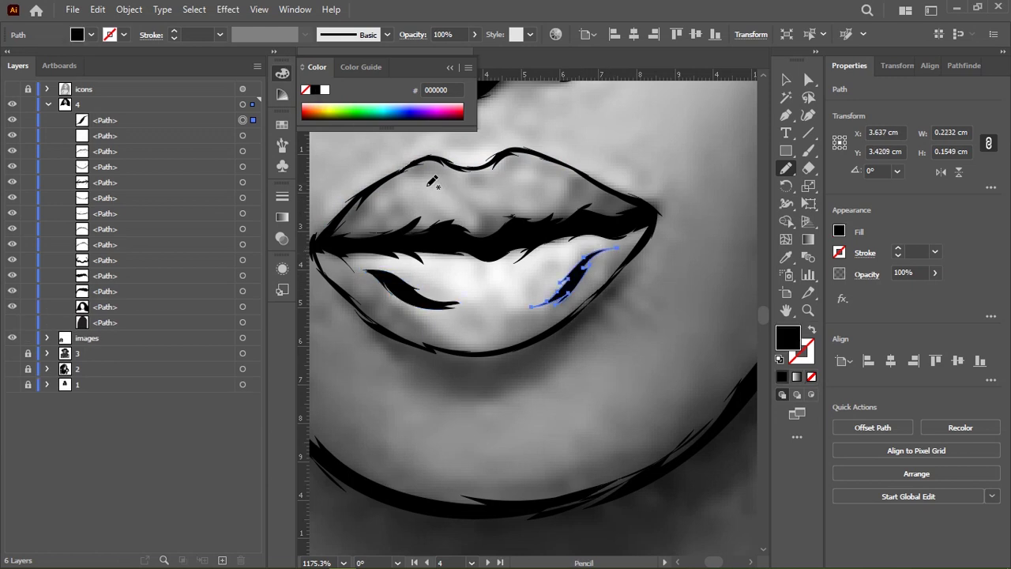
{"action": "left_click_drag", "start_coordinate": [479, 216], "coordinate": [384, 213]}
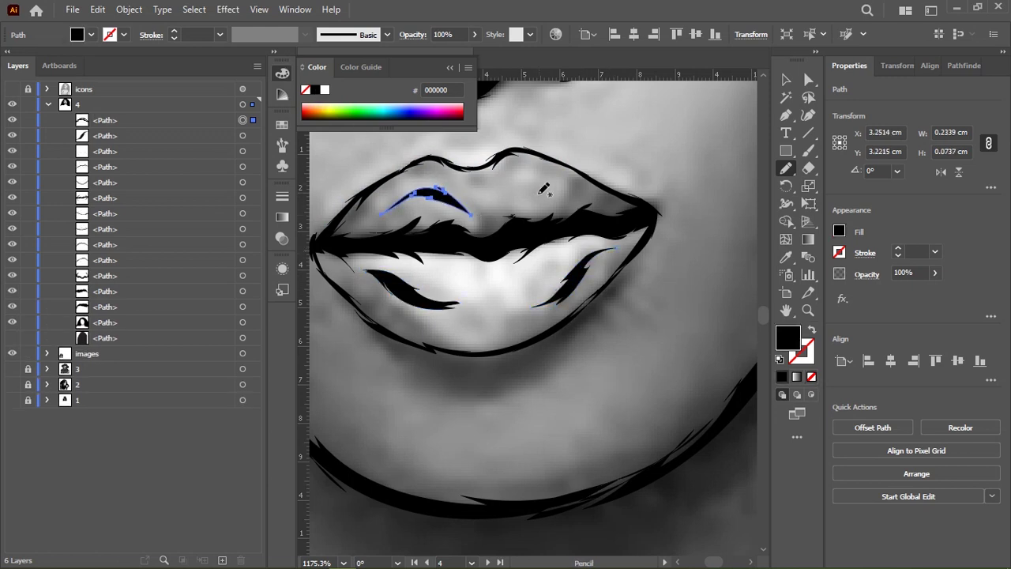
{"action": "left_click_drag", "start_coordinate": [508, 204], "coordinate": [583, 196]}
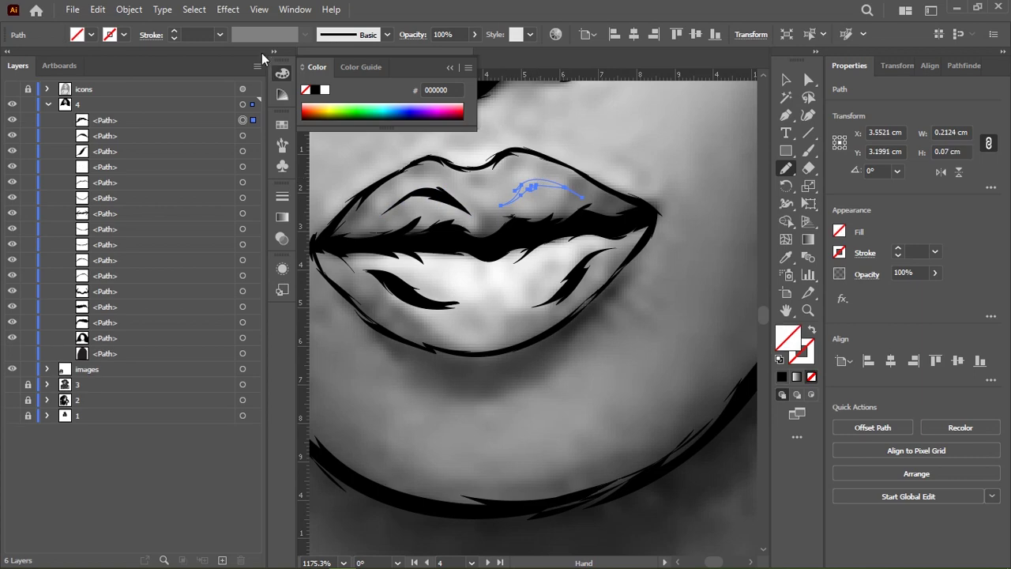
{"action": "key", "text": "ctrl+shift+a"}
{"action": "scroll", "coordinate": [474, 213], "scroll_direction": "down", "scroll_amount": 5}
{"action": "scroll", "coordinate": [505, 205], "scroll_direction": "down", "scroll_amount": 3}
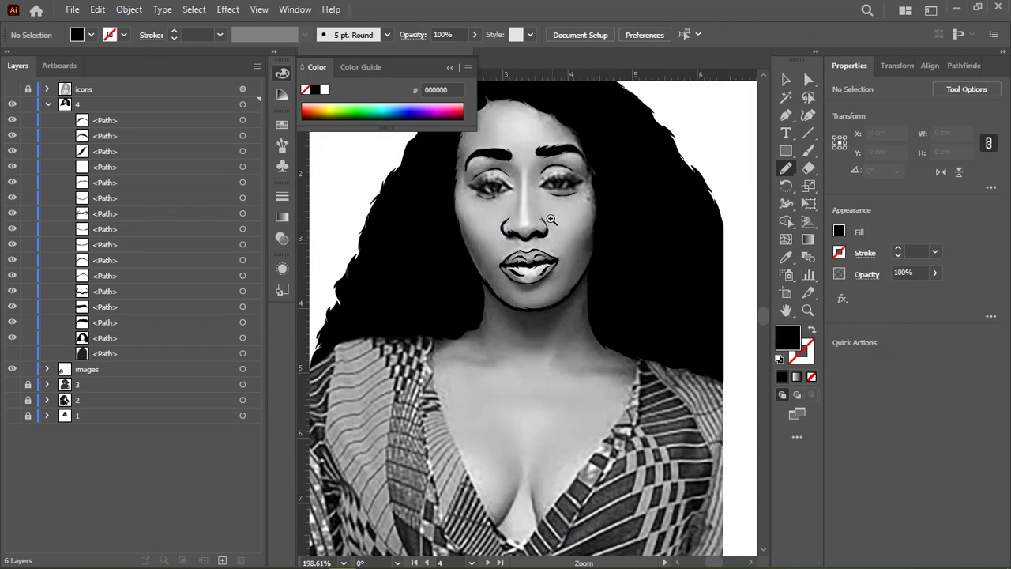
Zoom in and finish tracing the nostril outline with the Pencil.
{"action": "scroll", "coordinate": [510, 202], "scroll_direction": "up", "scroll_amount": 3}
{"action": "scroll", "coordinate": [469, 308], "scroll_direction": "up", "scroll_amount": 2}
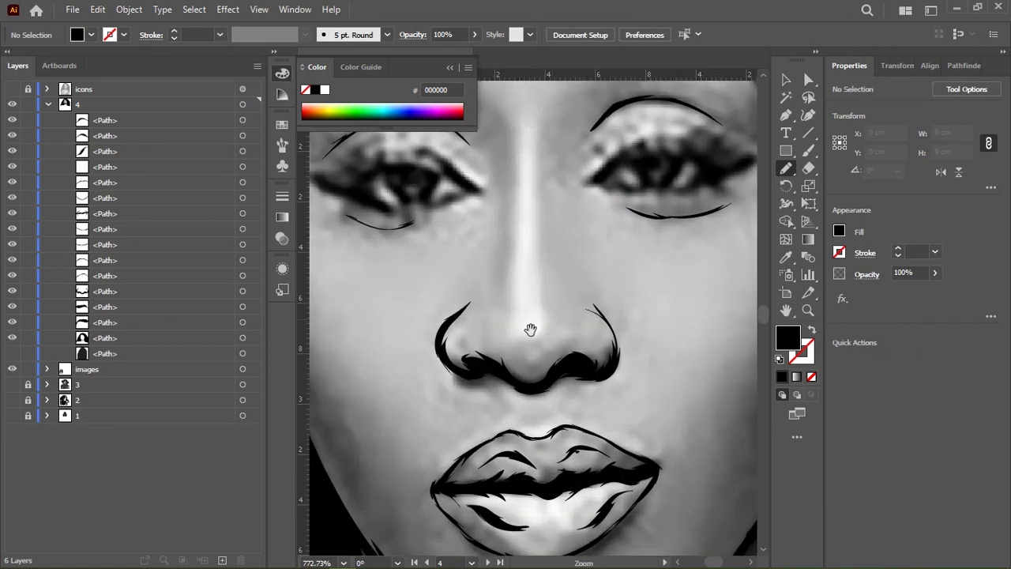
{"action": "scroll", "coordinate": [526, 329], "scroll_direction": "up", "scroll_amount": 2}
{"action": "mouse_move", "coordinate": [366, 259]}
{"action": "left_mouse_down"}
{"action": "mouse_move", "coordinate": [396, 301]}
{"action": "mouse_move", "coordinate": [446, 293]}
{"action": "left_mouse_up"}
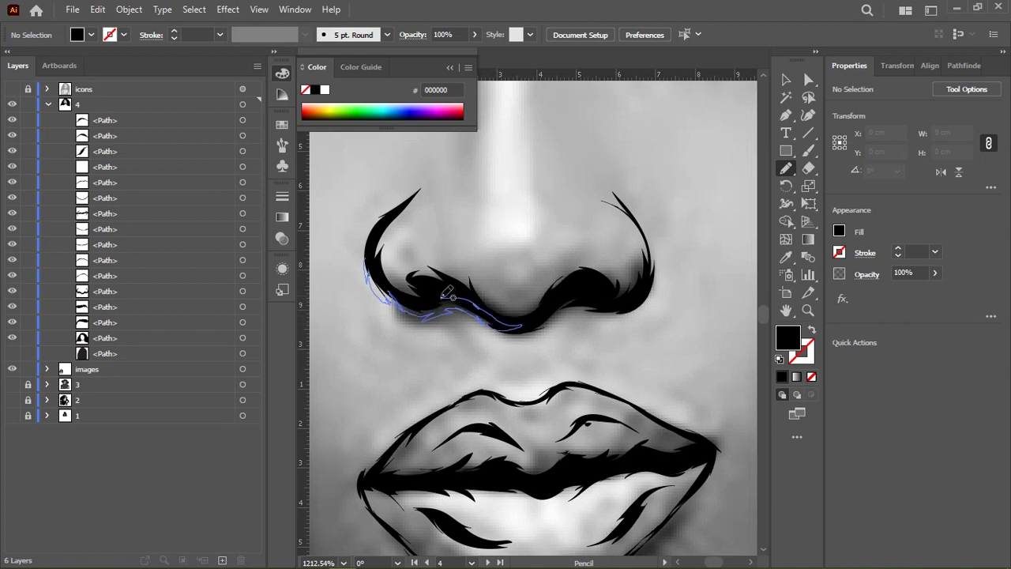
{"action": "left_click_drag", "start_coordinate": [446, 293], "coordinate": [376, 231]}
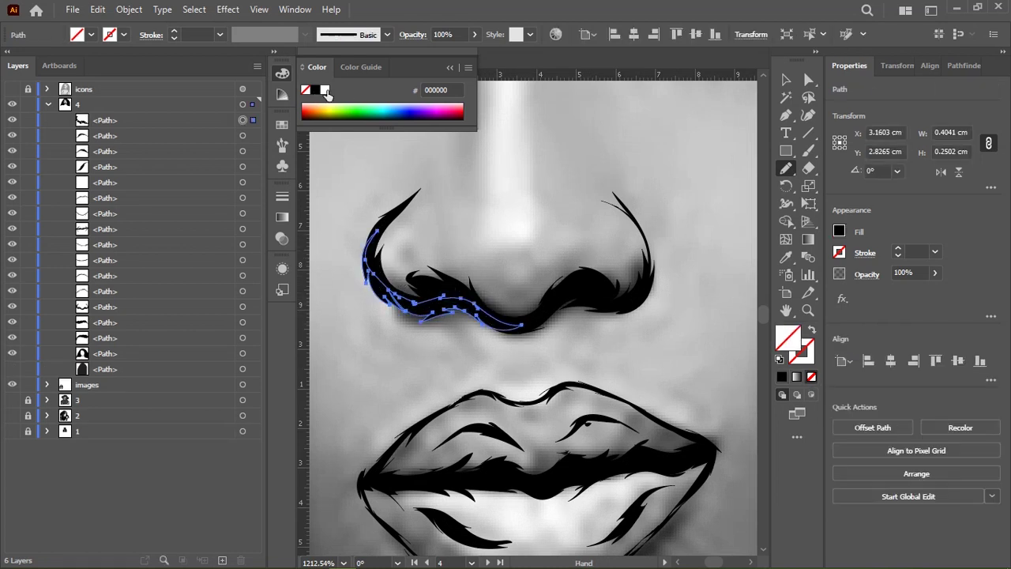
{"action": "scroll", "coordinate": [543, 214], "scroll_direction": "down", "scroll_amount": 5}
Draw a shading stroke under the lower lip.
{"action": "key", "text": "ctrl+shift+a"}
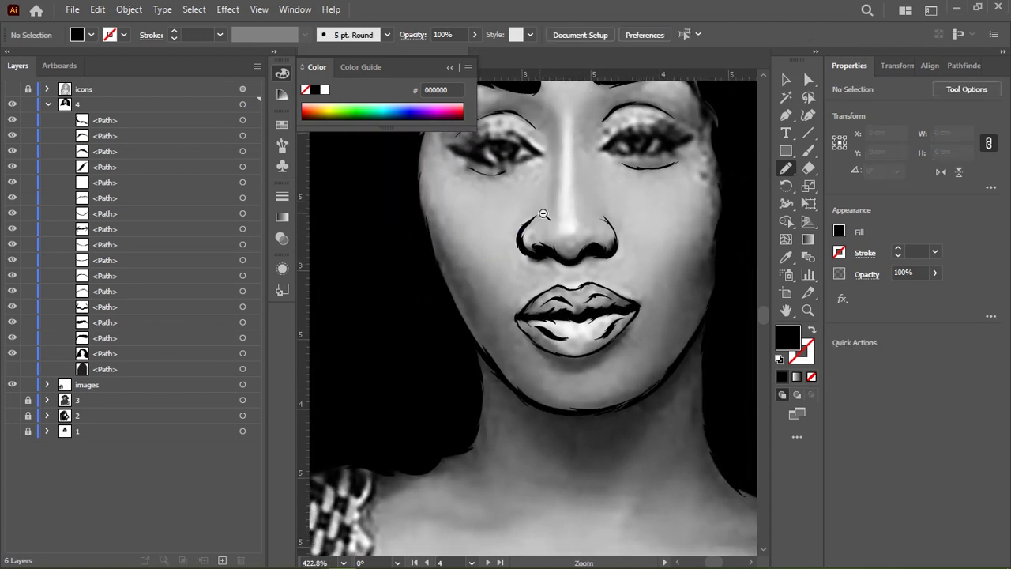
{"action": "scroll", "coordinate": [543, 214], "scroll_direction": "up", "scroll_amount": 3}
{"action": "scroll", "coordinate": [488, 271], "scroll_direction": "down", "scroll_amount": 3}
{"action": "mouse_move", "coordinate": [417, 259]}
{"action": "left_mouse_down"}
{"action": "mouse_move", "coordinate": [500, 264]}
{"action": "mouse_move", "coordinate": [405, 257]}
{"action": "left_mouse_up"}
{"action": "left_click_drag", "start_coordinate": [405, 77], "coordinate": [421, 157]}
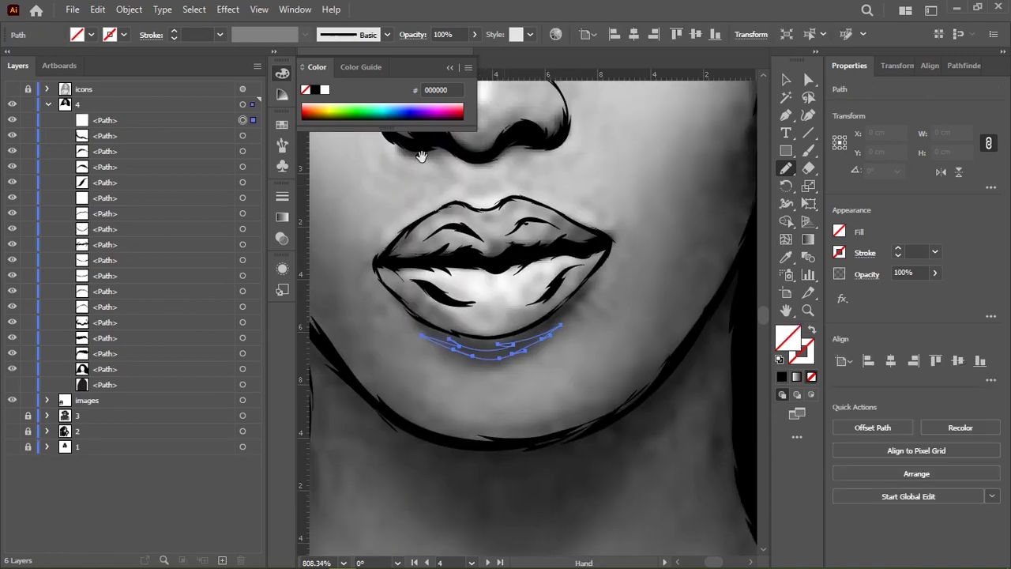
{"action": "scroll", "coordinate": [467, 240], "scroll_direction": "up", "scroll_amount": 1}
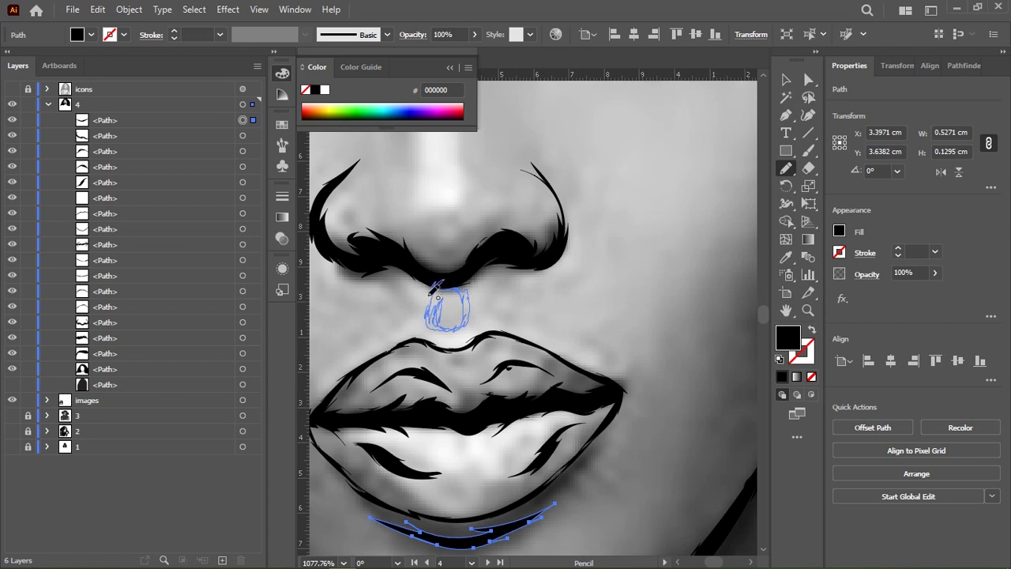
Draw a small shape below the nose tip, then zoom out over the face.
{"action": "left_click_drag", "start_coordinate": [436, 299], "coordinate": [454, 286]}
{"action": "key", "text": "ctrl+shift+a"}
{"action": "scroll", "coordinate": [521, 334], "scroll_direction": "down", "scroll_amount": 5}
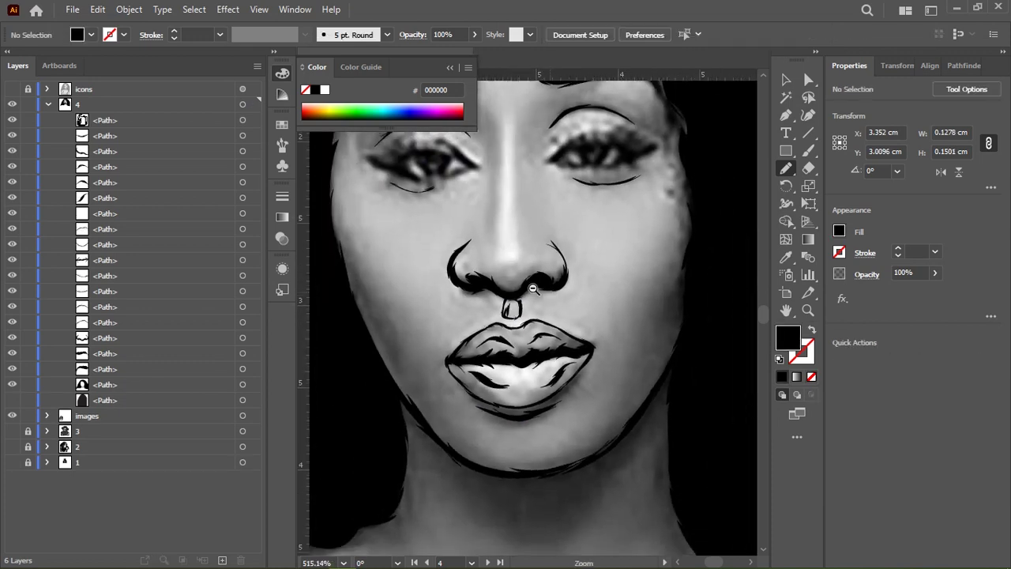
{"action": "mouse_move", "coordinate": [521, 334]}
{"action": "left_mouse_down"}
{"action": "mouse_move", "coordinate": [418, 201]}
{"action": "mouse_move", "coordinate": [486, 268]}
{"action": "mouse_move", "coordinate": [529, 247]}
{"action": "left_mouse_up"}
{"action": "scroll", "coordinate": [529, 247], "scroll_direction": "up", "scroll_amount": 1}
{"action": "scroll", "coordinate": [529, 248], "scroll_direction": "up", "scroll_amount": 3}
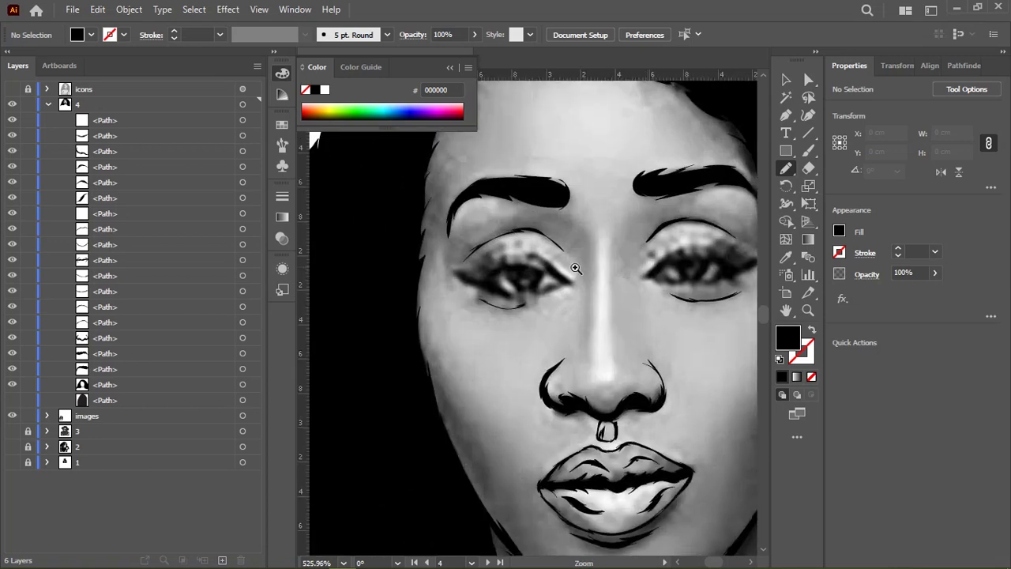
{"action": "scroll", "coordinate": [513, 250], "scroll_direction": "up", "scroll_amount": 2}
{"action": "scroll", "coordinate": [443, 248], "scroll_direction": "up", "scroll_amount": 3}
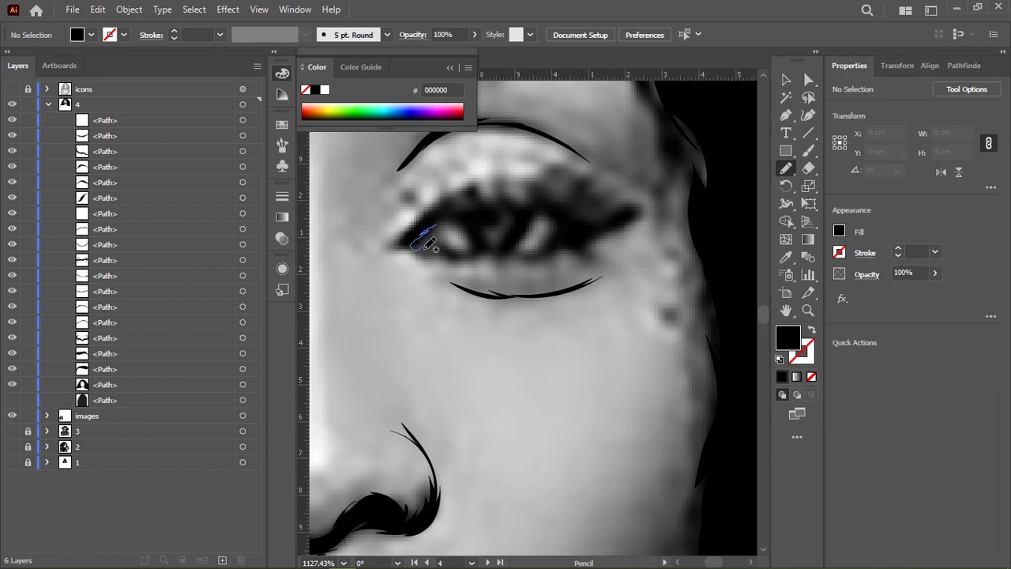
Trace the right eye's lower lid, long upper lashes and outline as one path, filled black.
{"action": "mouse_move", "coordinate": [424, 245]}
{"action": "left_mouse_down"}
{"action": "mouse_move", "coordinate": [513, 255]}
{"action": "mouse_move", "coordinate": [551, 248]}
{"action": "mouse_move", "coordinate": [571, 231]}
{"action": "mouse_move", "coordinate": [543, 217]}
{"action": "mouse_move", "coordinate": [515, 248]}
{"action": "mouse_move", "coordinate": [472, 237]}
{"action": "left_mouse_up"}
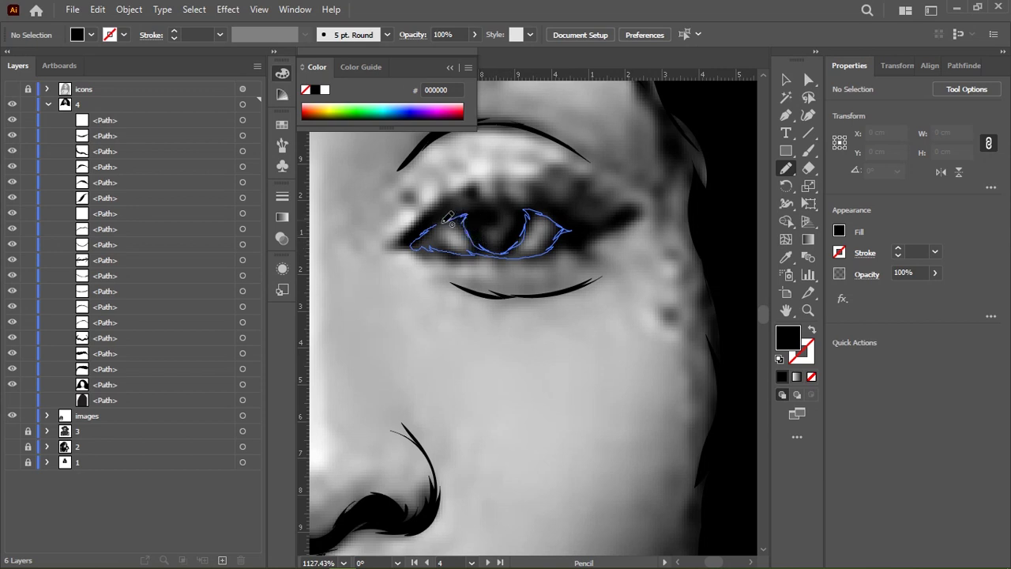
{"action": "mouse_move", "coordinate": [441, 207]}
{"action": "left_mouse_down"}
{"action": "mouse_move", "coordinate": [433, 171]}
{"action": "mouse_move", "coordinate": [452, 162]}
{"action": "left_mouse_up"}
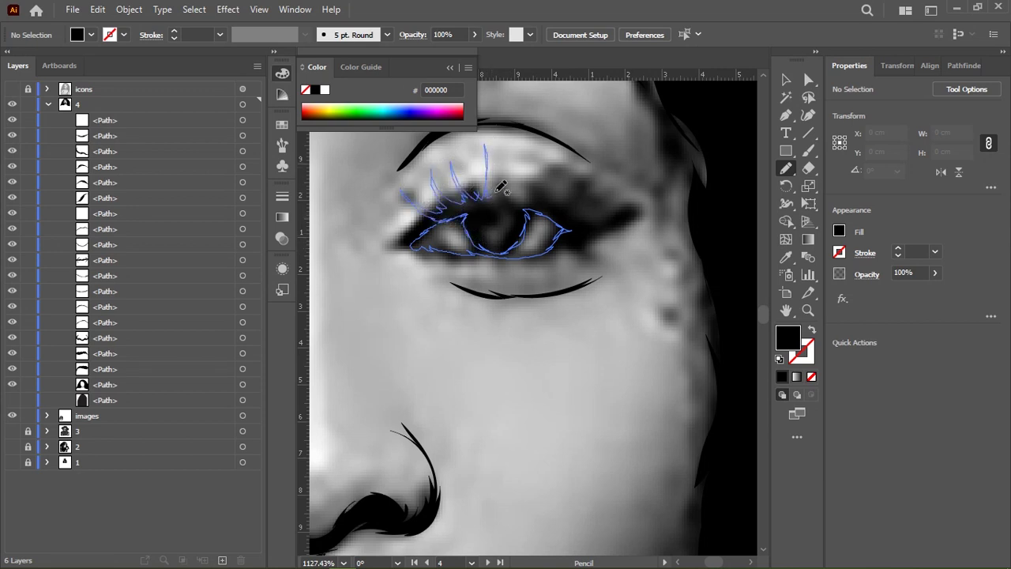
{"action": "mouse_move", "coordinate": [501, 194]}
{"action": "left_mouse_down"}
{"action": "mouse_move", "coordinate": [498, 150]}
{"action": "mouse_move", "coordinate": [546, 163]}
{"action": "left_mouse_up"}
{"action": "mouse_move", "coordinate": [531, 198]}
{"action": "left_mouse_down"}
{"action": "mouse_move", "coordinate": [558, 153]}
{"action": "mouse_move", "coordinate": [583, 161]}
{"action": "left_mouse_up"}
{"action": "mouse_move", "coordinate": [565, 203]}
{"action": "left_mouse_down"}
{"action": "mouse_move", "coordinate": [600, 162]}
{"action": "mouse_move", "coordinate": [619, 169]}
{"action": "left_mouse_up"}
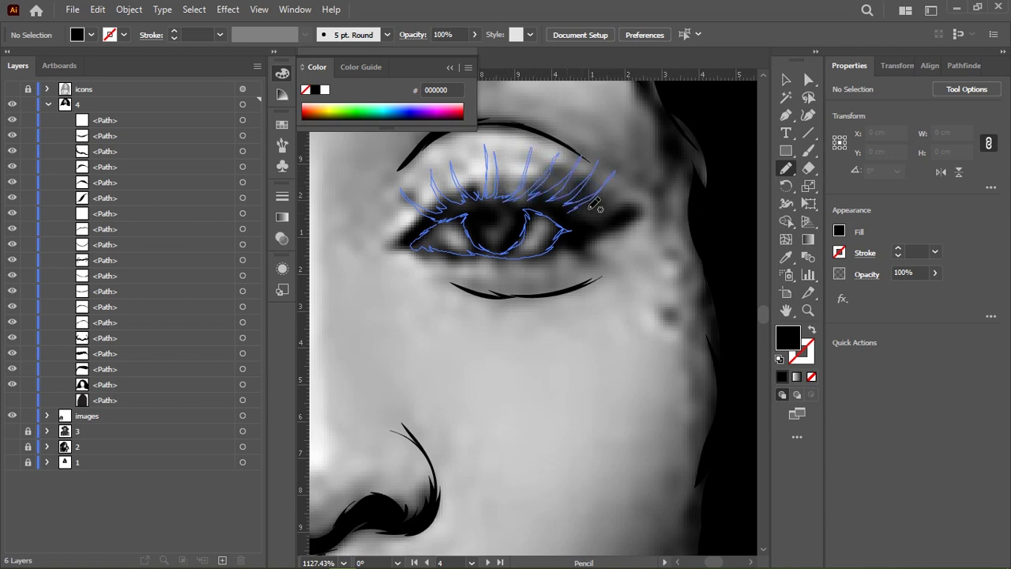
{"action": "mouse_move", "coordinate": [586, 207]}
{"action": "left_mouse_down"}
{"action": "mouse_move", "coordinate": [630, 177]}
{"action": "mouse_move", "coordinate": [639, 191]}
{"action": "mouse_move", "coordinate": [649, 188]}
{"action": "left_mouse_up"}
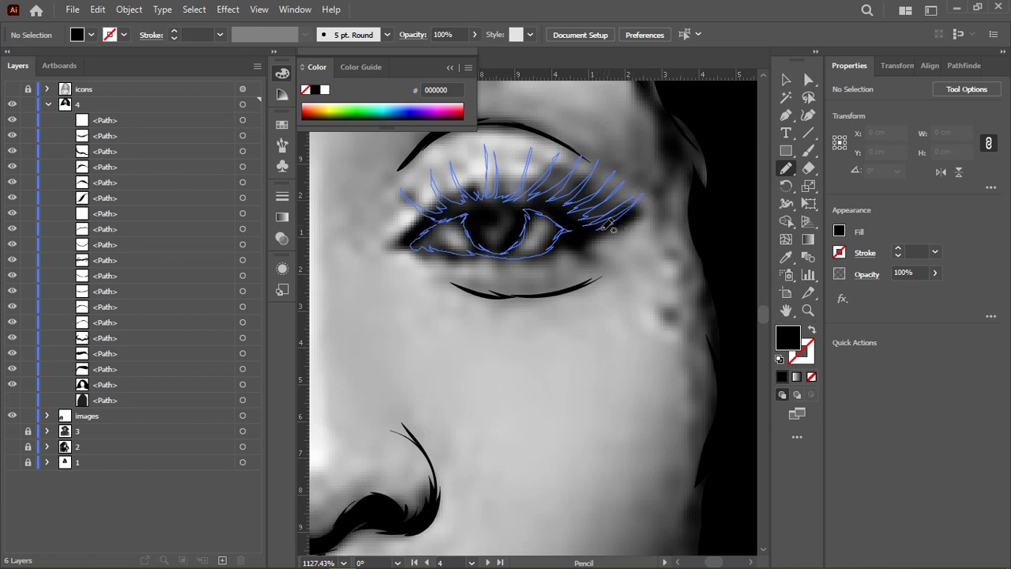
{"action": "mouse_move", "coordinate": [563, 234]}
{"action": "left_mouse_down"}
{"action": "mouse_move", "coordinate": [594, 256]}
{"action": "mouse_move", "coordinate": [566, 264]}
{"action": "left_mouse_up"}
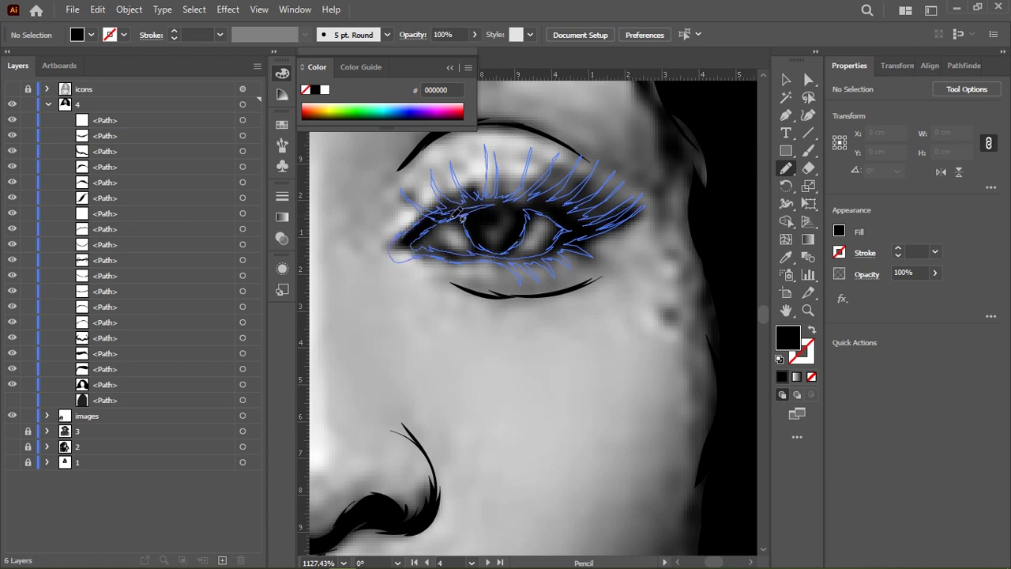
{"action": "left_click_drag", "start_coordinate": [450, 223], "coordinate": [519, 267]}
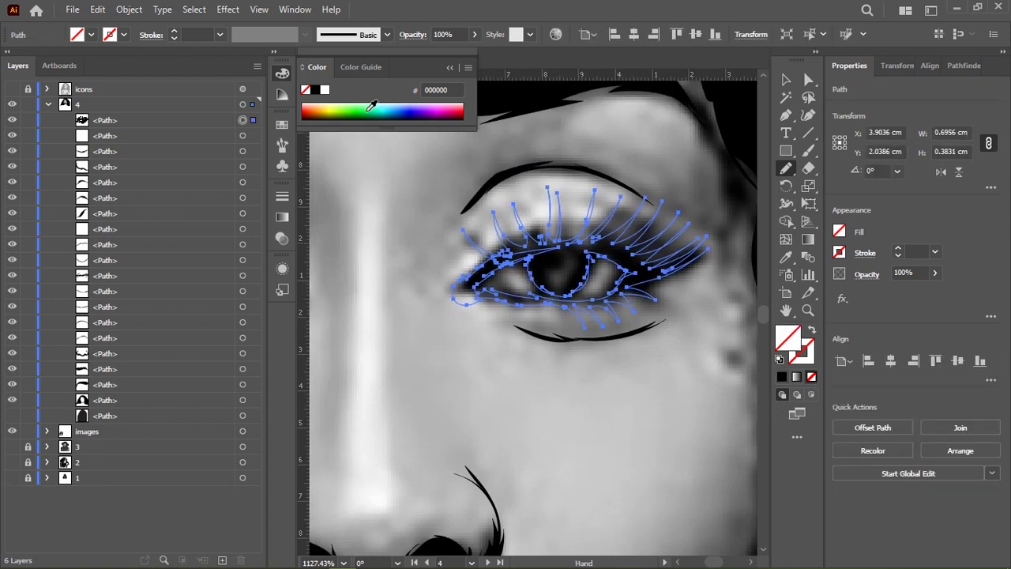
{"action": "left_click", "coordinate": [315, 90]}
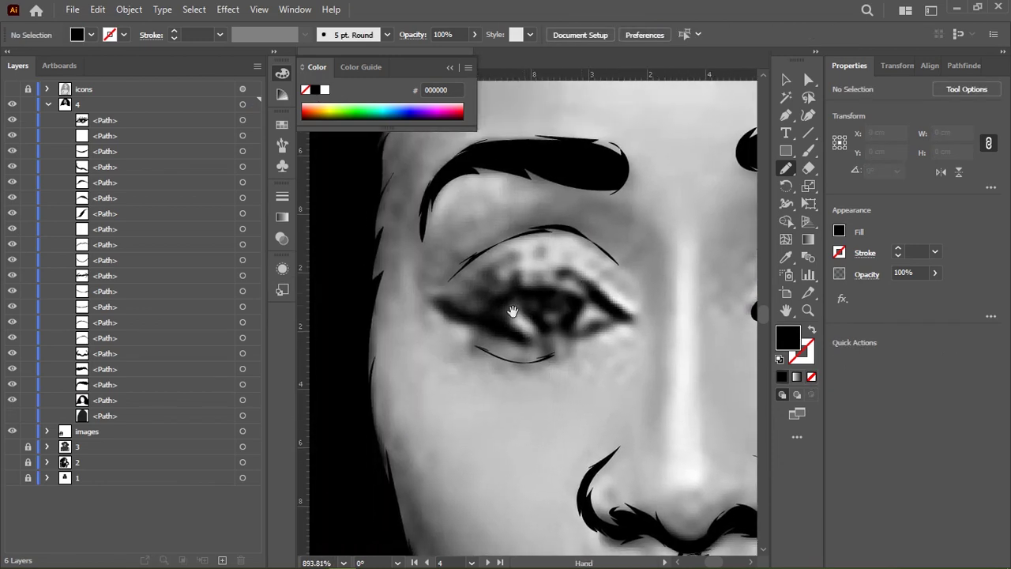
Trace the left eye's lower lash line, upper lid and upper lashes.
{"action": "scroll", "coordinate": [512, 312], "scroll_direction": "up", "scroll_amount": 2}
{"action": "left_click_drag", "start_coordinate": [571, 286], "coordinate": [458, 231]}
{"action": "mouse_move", "coordinate": [331, 230]}
{"action": "left_mouse_down"}
{"action": "mouse_move", "coordinate": [426, 275]}
{"action": "mouse_move", "coordinate": [412, 302]}
{"action": "left_mouse_up"}
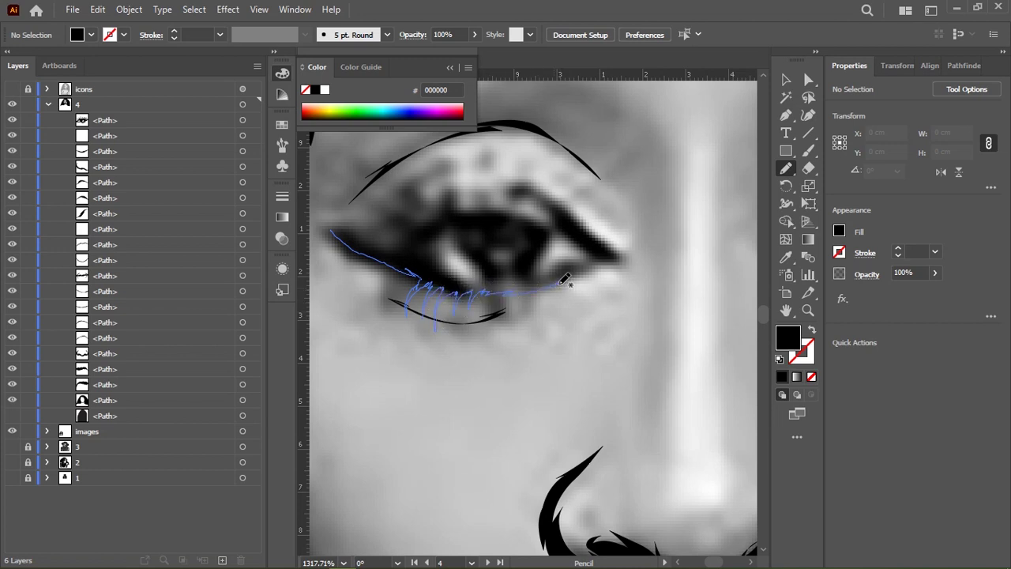
{"action": "left_click_drag", "start_coordinate": [612, 251], "coordinate": [565, 142]}
{"action": "mouse_move", "coordinate": [535, 202]}
{"action": "left_mouse_down"}
{"action": "mouse_move", "coordinate": [547, 144]}
{"action": "mouse_move", "coordinate": [533, 149]}
{"action": "left_mouse_up"}
{"action": "left_click_drag", "start_coordinate": [492, 196], "coordinate": [478, 148]}
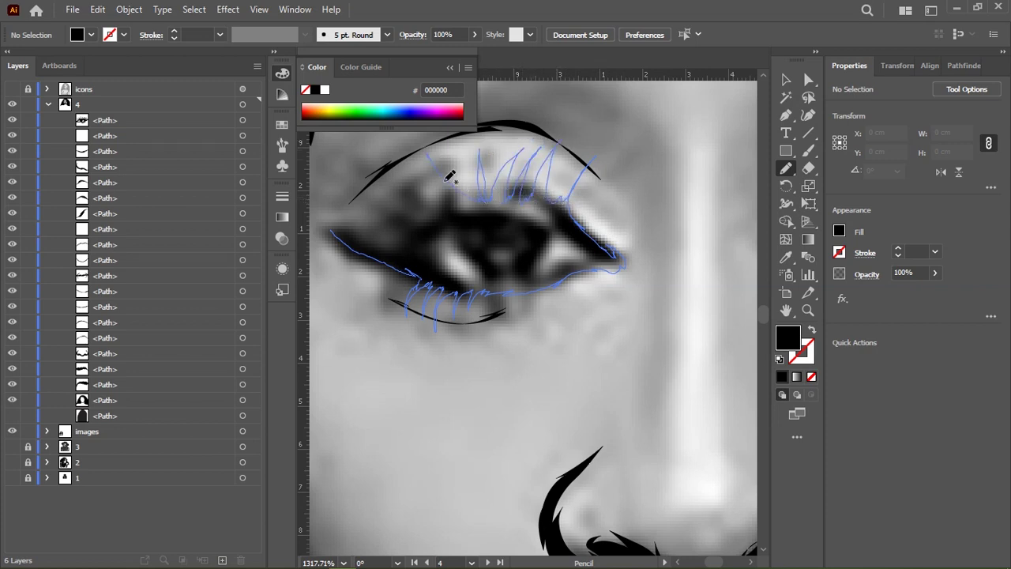
{"action": "left_click_drag", "start_coordinate": [412, 174], "coordinate": [450, 207]}
{"action": "mouse_move", "coordinate": [377, 168]}
{"action": "left_mouse_down"}
{"action": "mouse_move", "coordinate": [438, 221]}
{"action": "mouse_move", "coordinate": [400, 220]}
{"action": "left_mouse_up"}
Add lower lashes and the inner rim, then select all the eye strokes.
{"action": "left_click_drag", "start_coordinate": [350, 184], "coordinate": [407, 233]}
{"action": "mouse_move", "coordinate": [347, 204]}
{"action": "left_mouse_down"}
{"action": "mouse_move", "coordinate": [400, 245]}
{"action": "mouse_move", "coordinate": [467, 230]}
{"action": "left_mouse_up"}
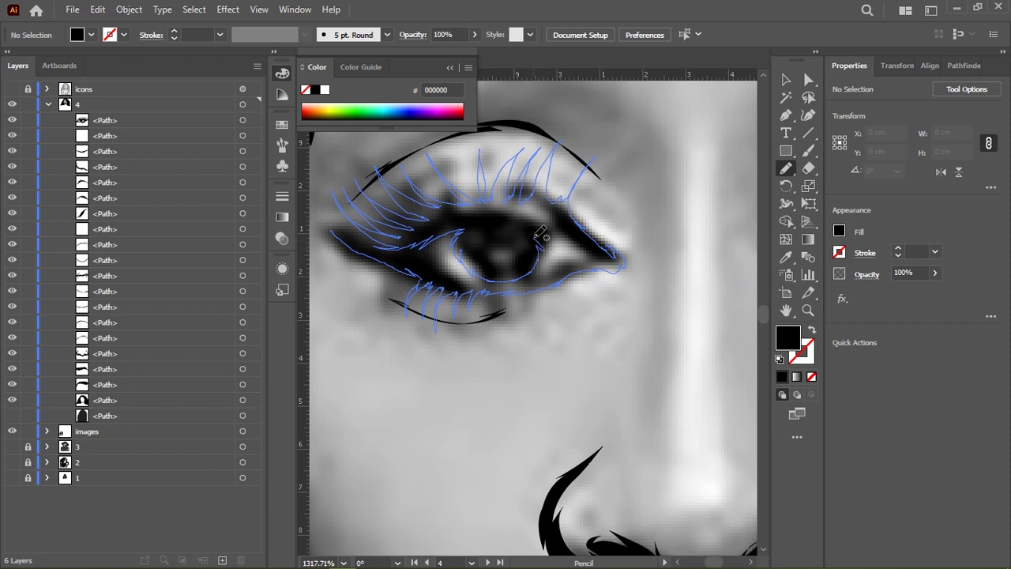
{"action": "left_click_drag", "start_coordinate": [523, 226], "coordinate": [587, 242]}
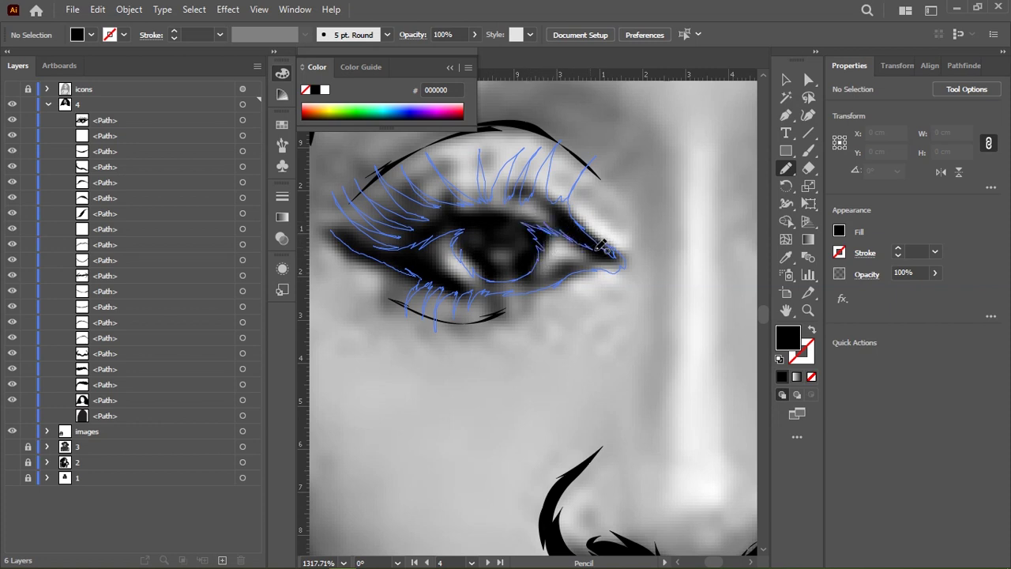
{"action": "mouse_move", "coordinate": [551, 277]}
{"action": "left_mouse_down"}
{"action": "mouse_move", "coordinate": [398, 248]}
{"action": "mouse_move", "coordinate": [324, 193]}
{"action": "left_mouse_up"}
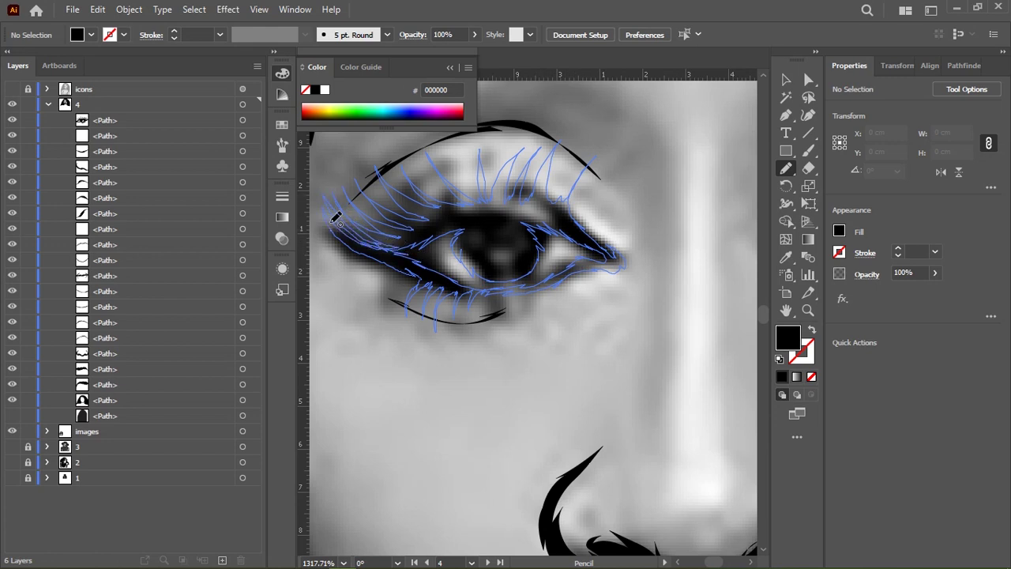
{"action": "key", "text": "ctrl+a"}
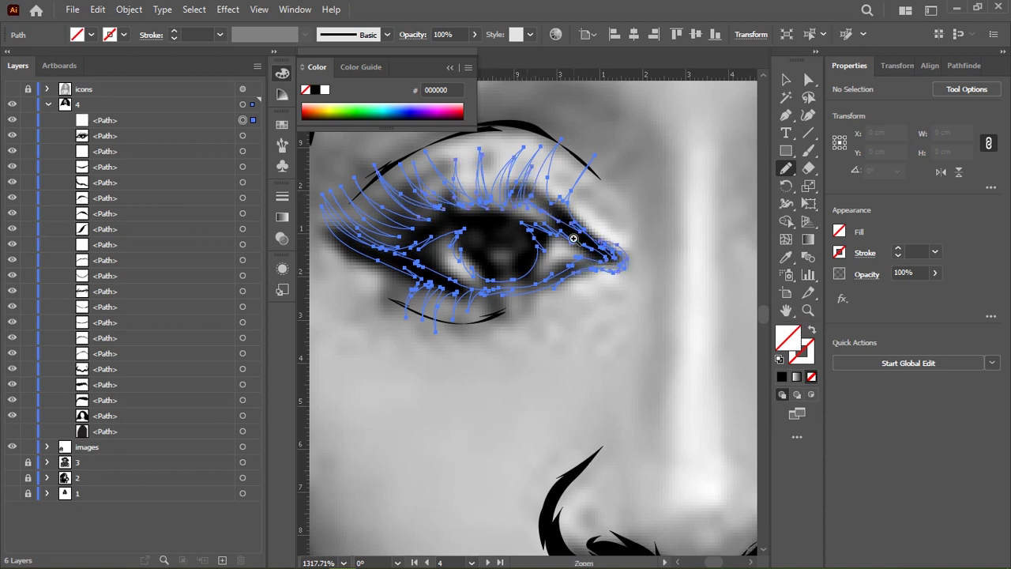
{"action": "scroll", "coordinate": [575, 293], "scroll_direction": "up", "scroll_amount": 2}
{"action": "left_click_drag", "start_coordinate": [573, 310], "coordinate": [565, 327]}
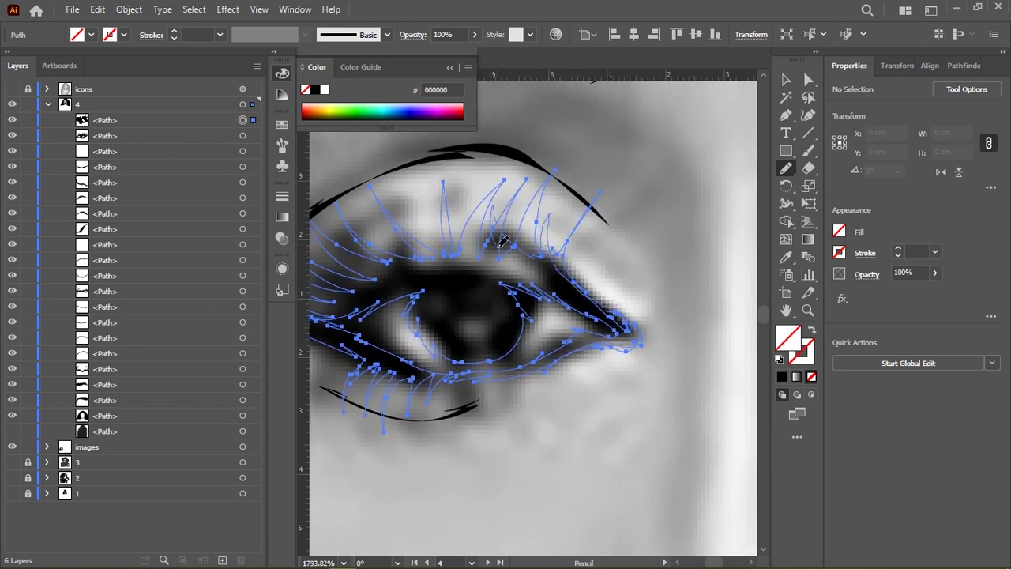
{"action": "scroll", "coordinate": [434, 240], "scroll_direction": "down", "scroll_amount": 1}
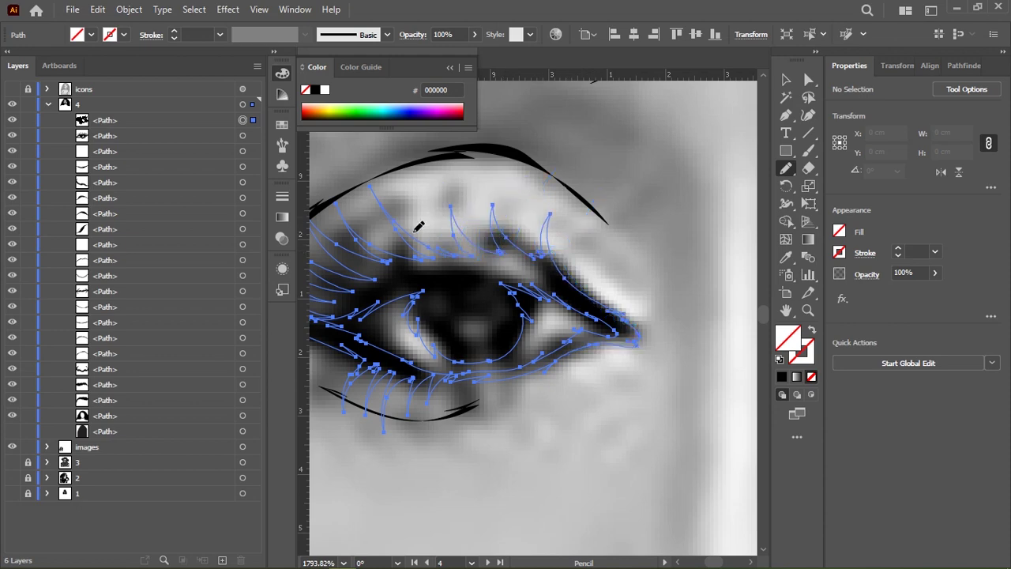
{"action": "scroll", "coordinate": [434, 241], "scroll_direction": "down", "scroll_amount": 1}
{"action": "left_click_drag", "start_coordinate": [490, 223], "coordinate": [563, 259]}
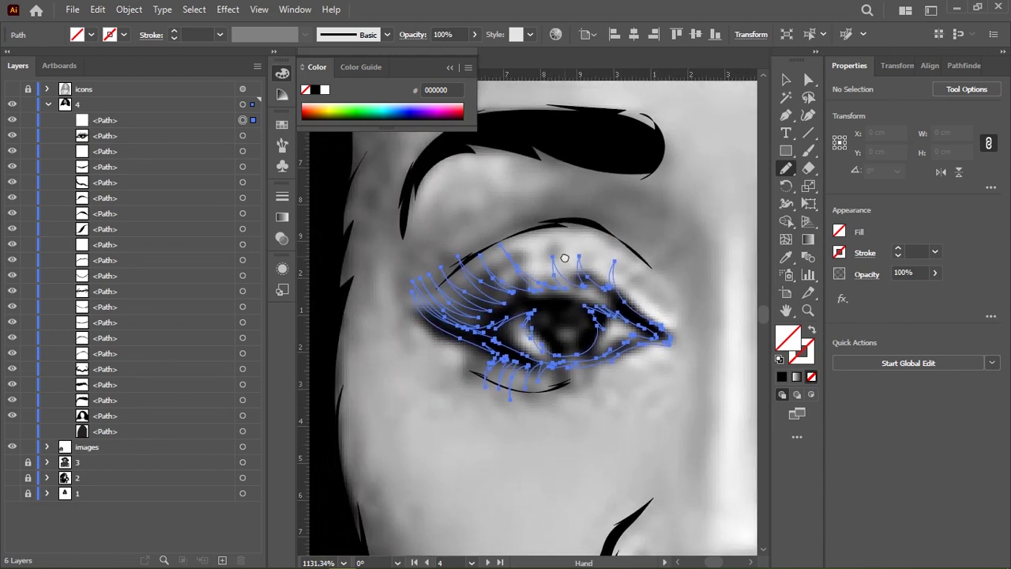
Fill the left eye's lash paths with black and view the whole face.
{"action": "left_click", "coordinate": [315, 89]}
{"action": "key", "text": "ctrl+shift+a"}
{"action": "scroll", "coordinate": [567, 235], "scroll_direction": "down", "scroll_amount": 1}
{"action": "scroll", "coordinate": [567, 235], "scroll_direction": "down", "scroll_amount": 4}
{"action": "left_click_drag", "start_coordinate": [568, 235], "coordinate": [469, 101]}
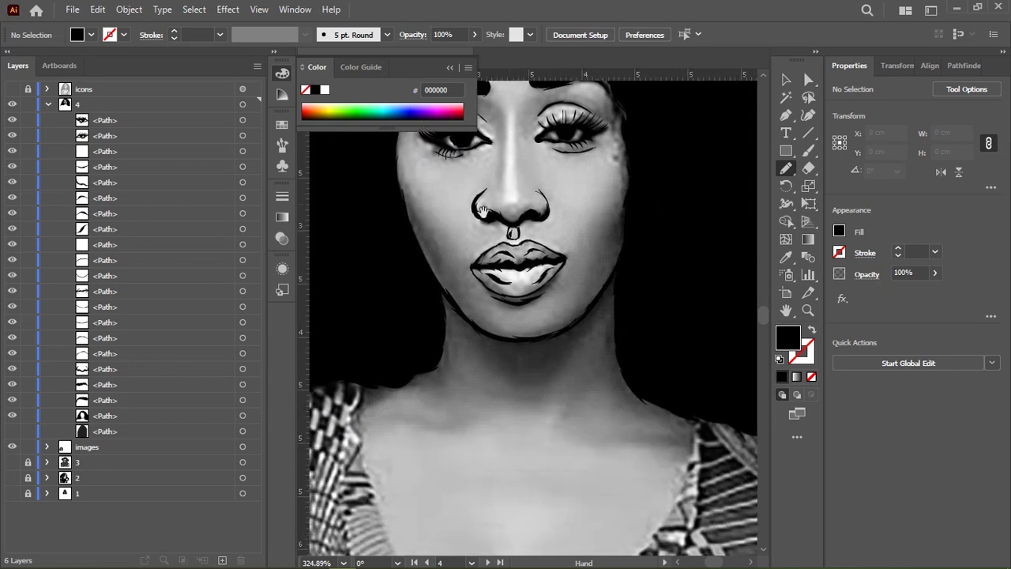
{"action": "scroll", "coordinate": [594, 384], "scroll_direction": "down", "scroll_amount": 2}
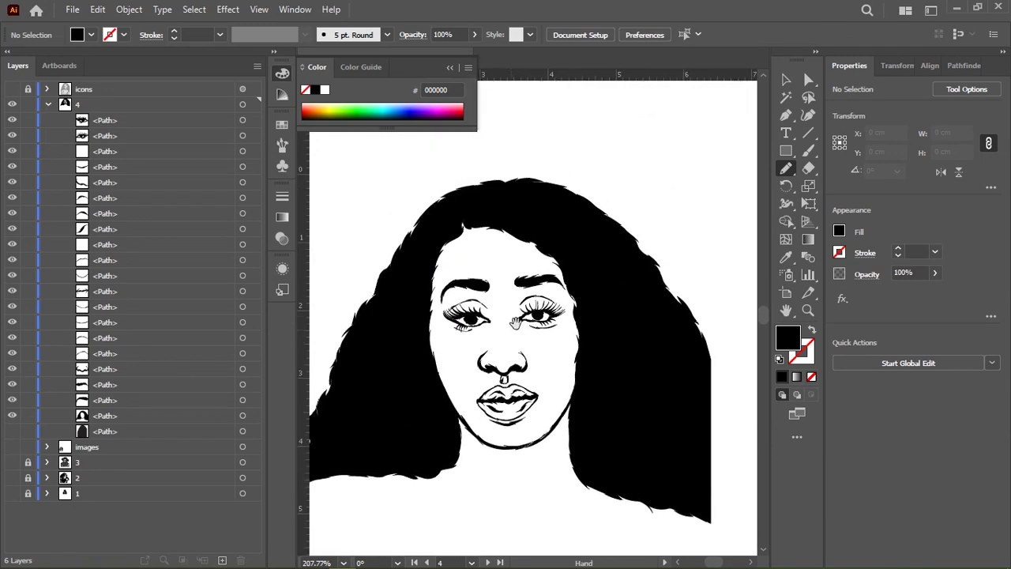
{"action": "scroll", "coordinate": [543, 307], "scroll_direction": "up", "scroll_amount": 3}
{"action": "scroll", "coordinate": [605, 317], "scroll_direction": "up", "scroll_amount": 2}
{"action": "scroll", "coordinate": [605, 316], "scroll_direction": "down", "scroll_amount": 2}
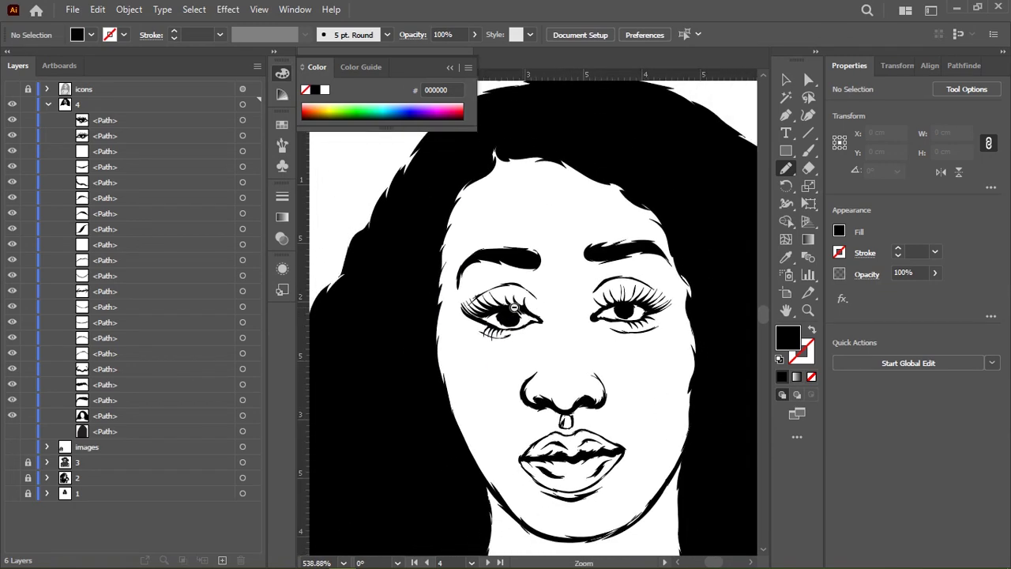
Toggle the skin-tone fill off to show the reference photo around the nose bridge.
{"action": "left_click", "coordinate": [11, 432]}
{"action": "left_click", "coordinate": [11, 431]}
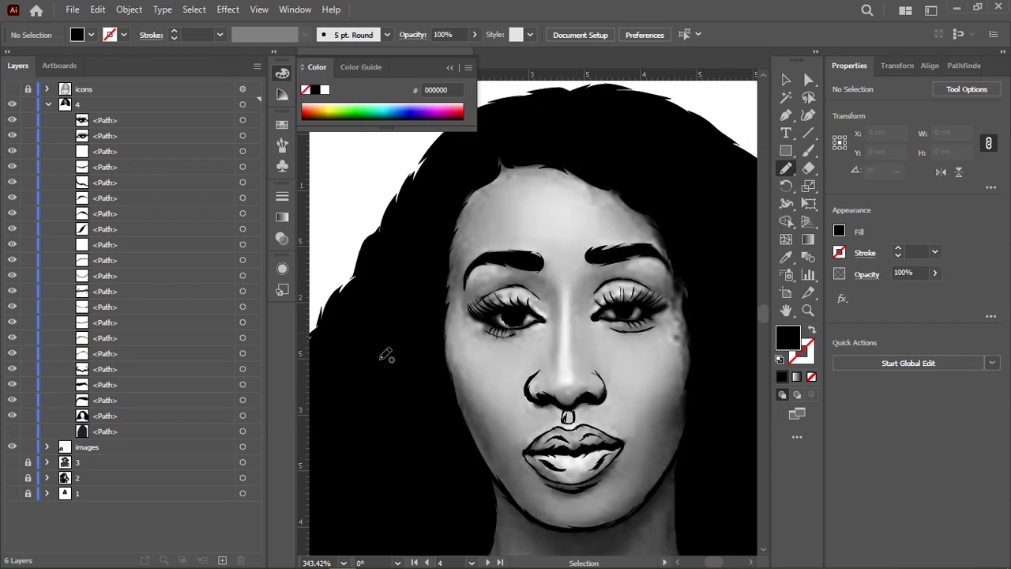
{"action": "scroll", "coordinate": [522, 330], "scroll_direction": "up", "scroll_amount": 2}
{"action": "scroll", "coordinate": [633, 315], "scroll_direction": "up", "scroll_amount": 1}
{"action": "left_click_drag", "start_coordinate": [632, 314], "coordinate": [576, 226]}
Draw lines along both sides of the nose bridge by the inner eye corner.
{"action": "mouse_move", "coordinate": [521, 186]}
{"action": "left_mouse_down"}
{"action": "mouse_move", "coordinate": [540, 232]}
{"action": "mouse_move", "coordinate": [484, 162]}
{"action": "left_mouse_up"}
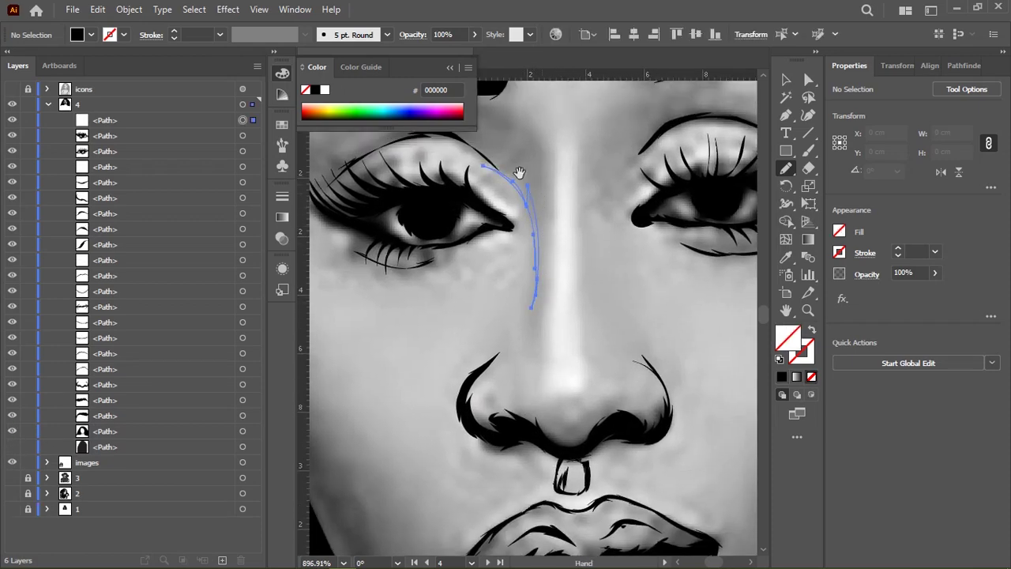
{"action": "left_click_drag", "start_coordinate": [640, 270], "coordinate": [489, 267]}
{"action": "left_click_drag", "start_coordinate": [471, 177], "coordinate": [463, 245]}
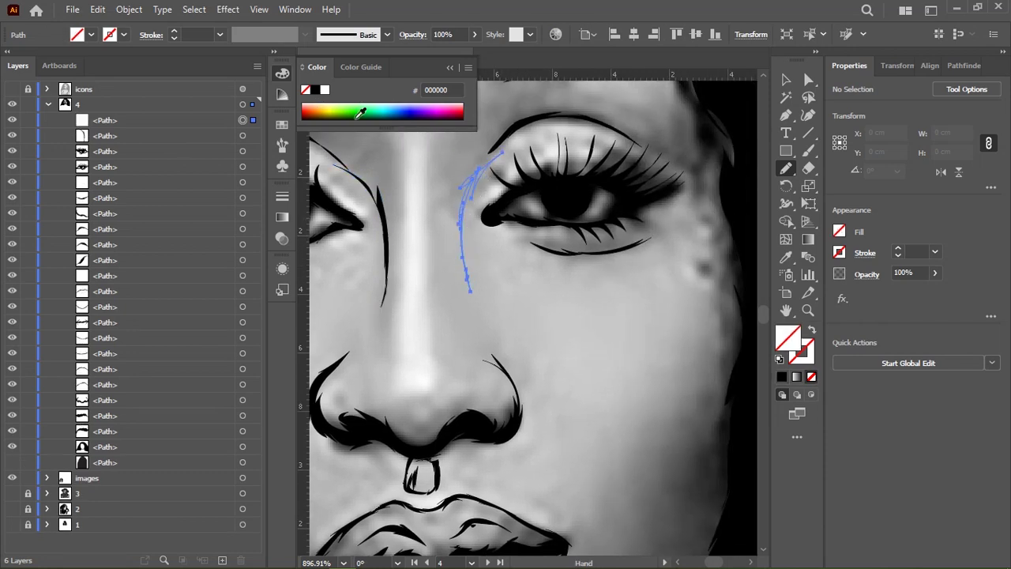
{"action": "left_click_drag", "start_coordinate": [455, 316], "coordinate": [637, 293]}
{"action": "scroll", "coordinate": [636, 293], "scroll_direction": "down", "scroll_amount": 5}
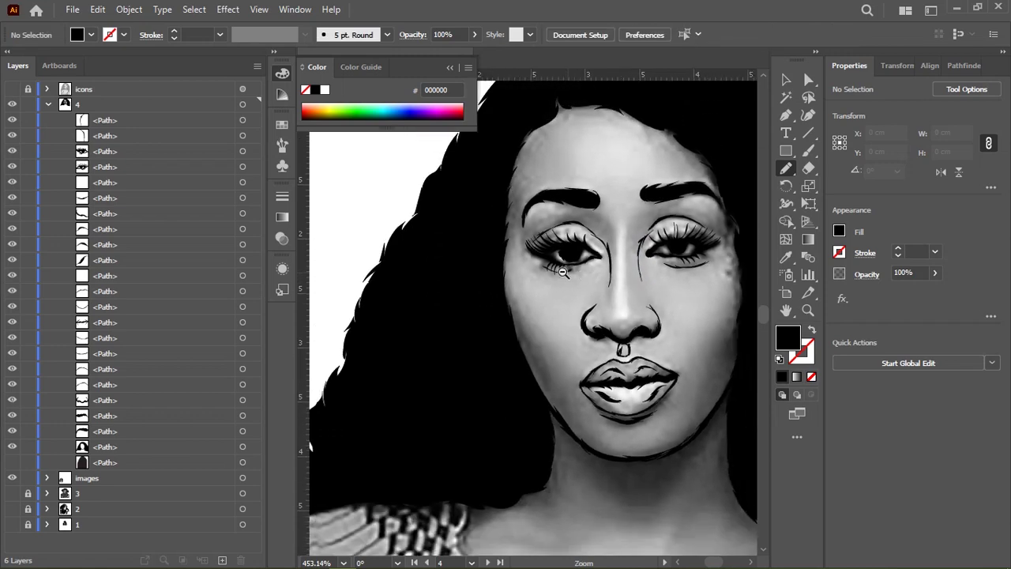
{"action": "scroll", "coordinate": [608, 274], "scroll_direction": "up", "scroll_amount": 3}
{"action": "scroll", "coordinate": [592, 281], "scroll_direction": "up", "scroll_amount": 3}
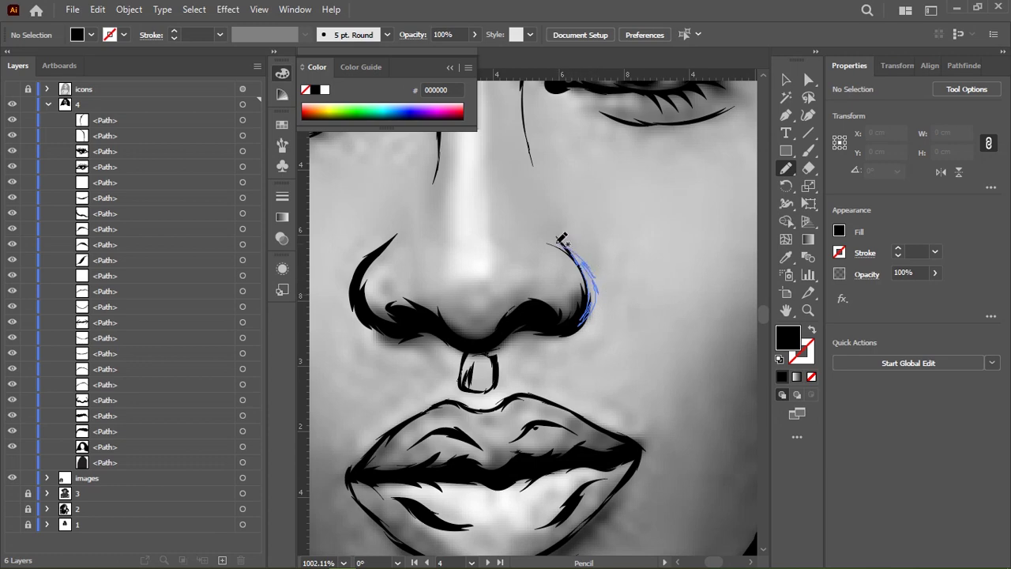
Draw the outer edge of the right nostril, then zoom onto the neck.
{"action": "left_click_drag", "start_coordinate": [561, 238], "coordinate": [561, 237]}
{"action": "key", "text": "ctrl+shift+a"}
{"action": "scroll", "coordinate": [549, 234], "scroll_direction": "down", "scroll_amount": 3}
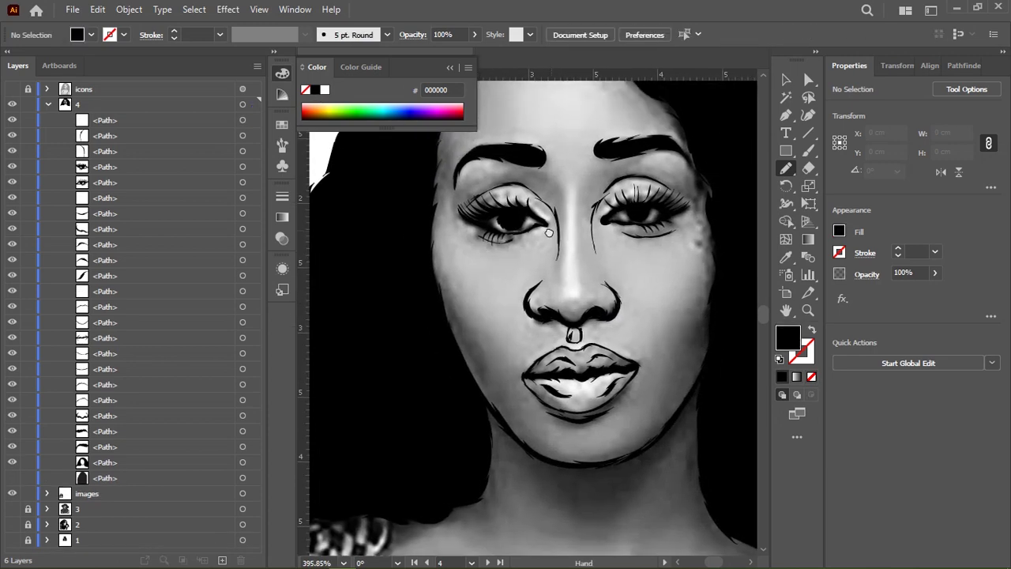
{"action": "scroll", "coordinate": [549, 233], "scroll_direction": "down", "scroll_amount": 2}
{"action": "scroll", "coordinate": [530, 261], "scroll_direction": "down", "scroll_amount": 2}
{"action": "scroll", "coordinate": [501, 293], "scroll_direction": "down", "scroll_amount": 2}
Draw black strokes along the left and right collarbones.
{"action": "scroll", "coordinate": [541, 278], "scroll_direction": "up", "scroll_amount": 5}
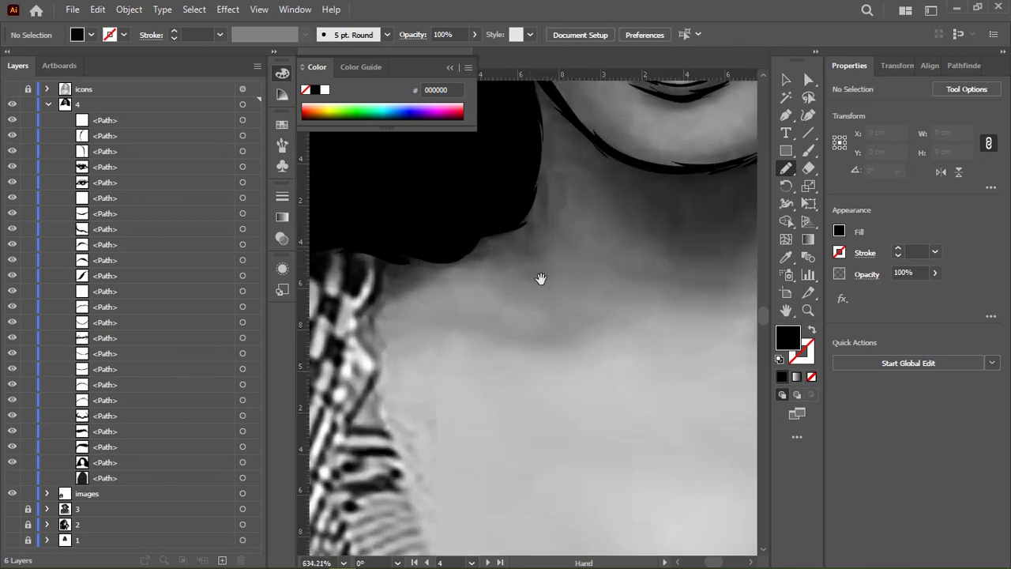
{"action": "left_click_drag", "start_coordinate": [541, 278], "coordinate": [520, 252]}
{"action": "left_click_drag", "start_coordinate": [466, 305], "coordinate": [578, 298]}
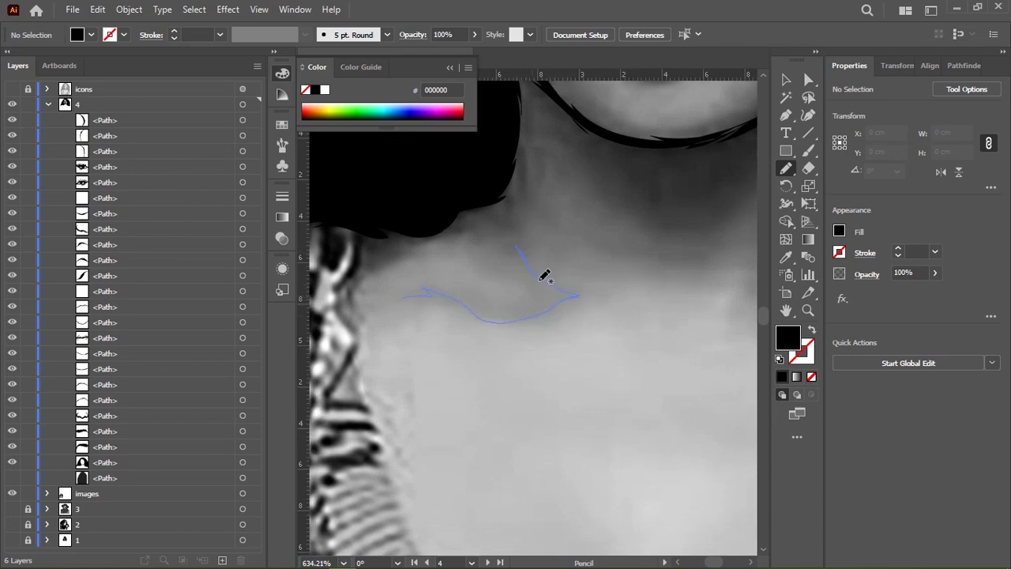
{"action": "left_click_drag", "start_coordinate": [405, 292], "coordinate": [404, 292]}
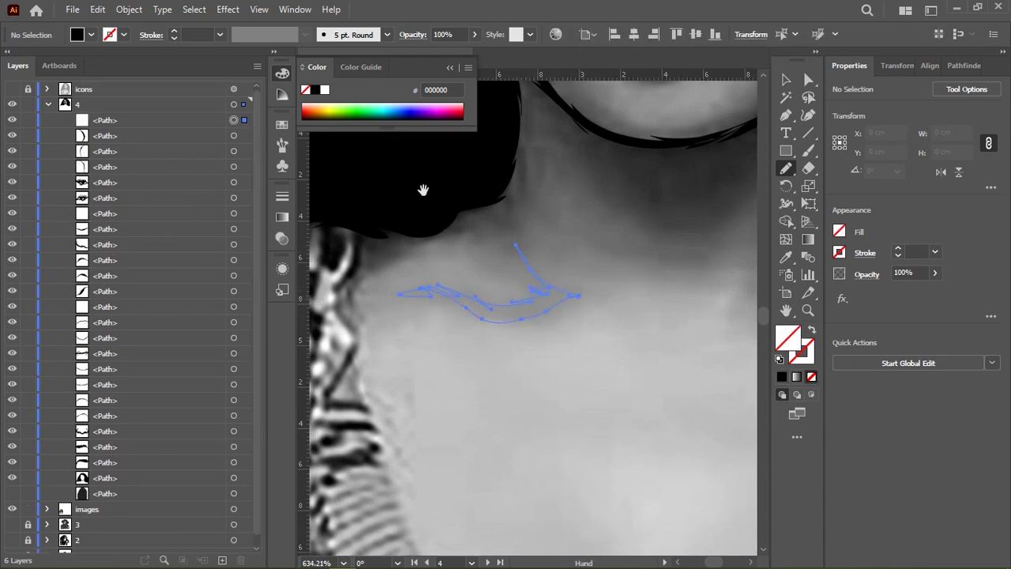
{"action": "scroll", "coordinate": [397, 214], "scroll_direction": "down", "scroll_amount": 2}
{"action": "scroll", "coordinate": [474, 204], "scroll_direction": "up", "scroll_amount": 2}
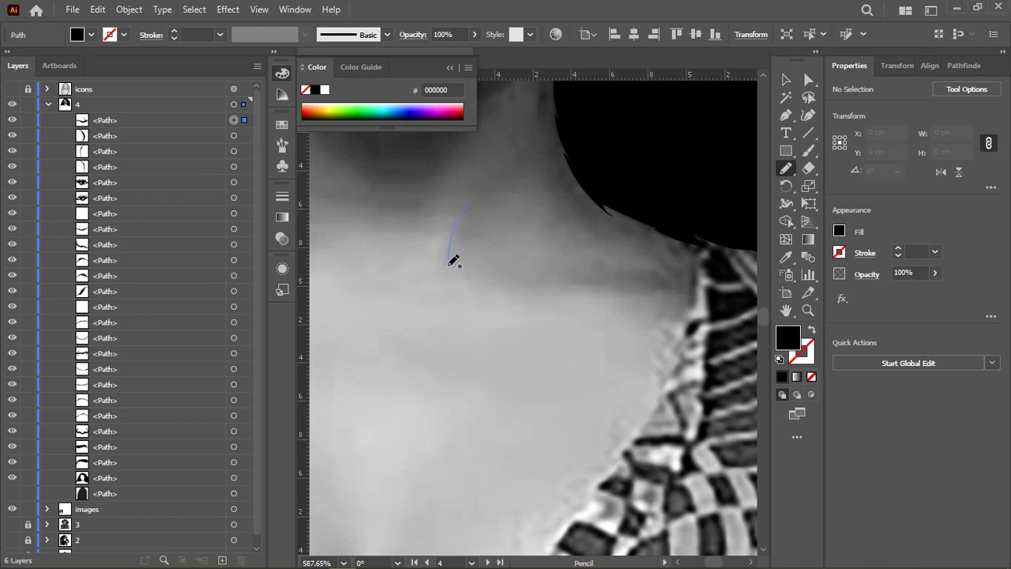
{"action": "left_click_drag", "start_coordinate": [452, 261], "coordinate": [528, 286]}
{"action": "left_click_drag", "start_coordinate": [478, 196], "coordinate": [478, 196]}
Sketch the left side of the cleavage as a closed shape.
{"action": "scroll", "coordinate": [478, 196], "scroll_direction": "down", "scroll_amount": 2}
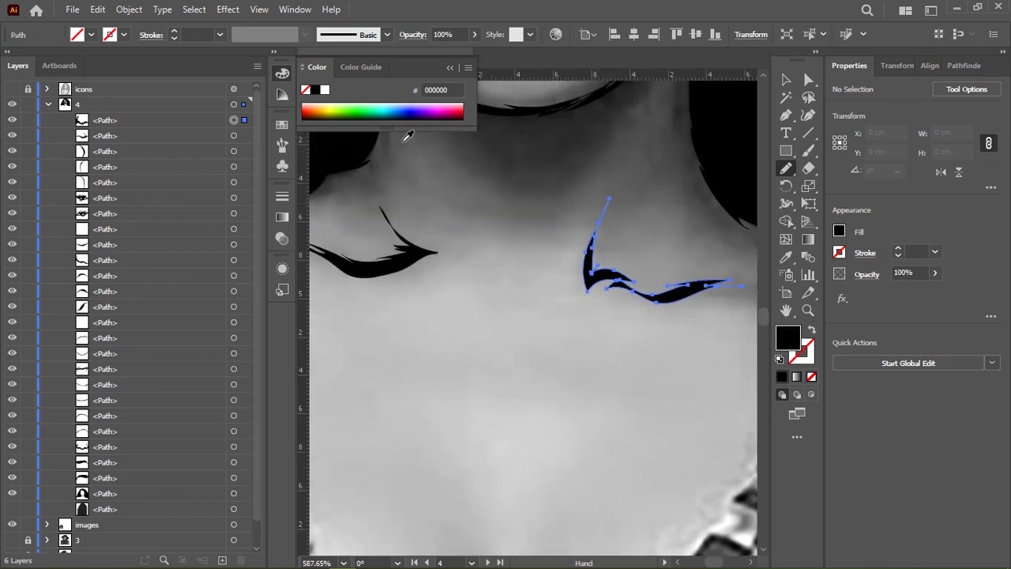
{"action": "scroll", "coordinate": [516, 293], "scroll_direction": "down", "scroll_amount": 2}
{"action": "scroll", "coordinate": [516, 293], "scroll_direction": "down", "scroll_amount": 3}
{"action": "scroll", "coordinate": [524, 219], "scroll_direction": "up", "scroll_amount": 2}
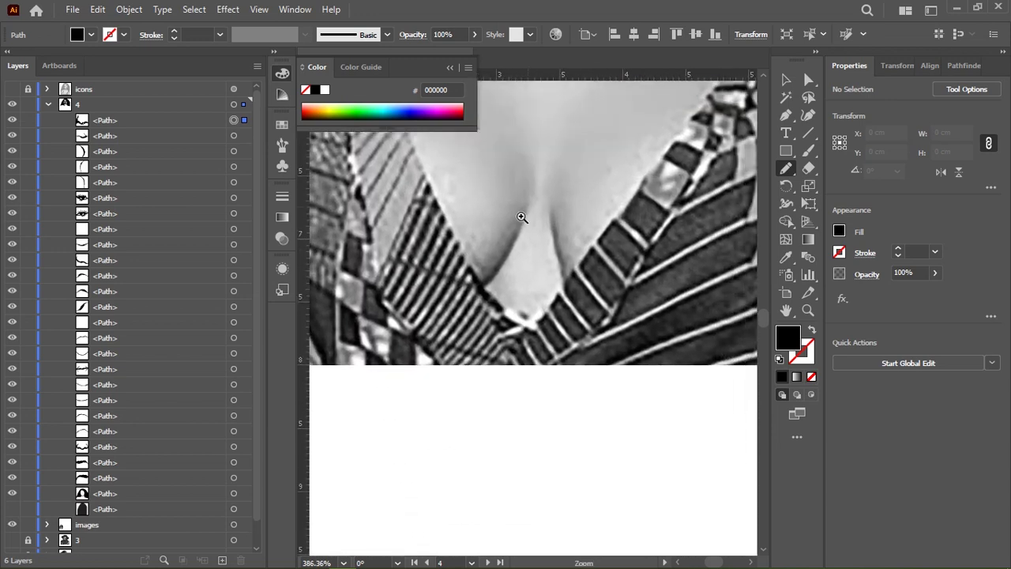
{"action": "scroll", "coordinate": [558, 303], "scroll_direction": "up", "scroll_amount": 1}
{"action": "scroll", "coordinate": [558, 303], "scroll_direction": "up", "scroll_amount": 1}
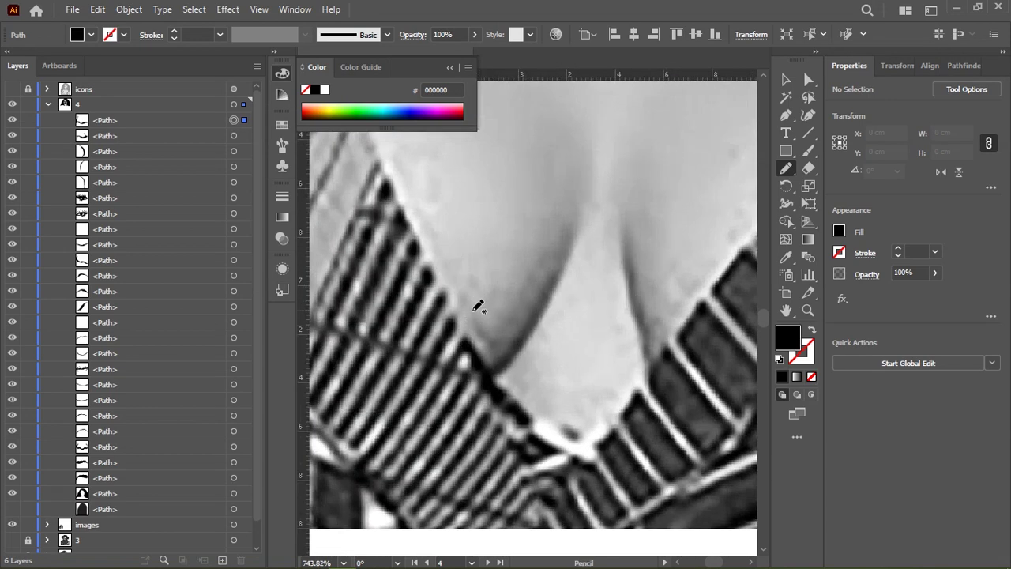
{"action": "scroll", "coordinate": [474, 300], "scroll_direction": "up", "scroll_amount": 1}
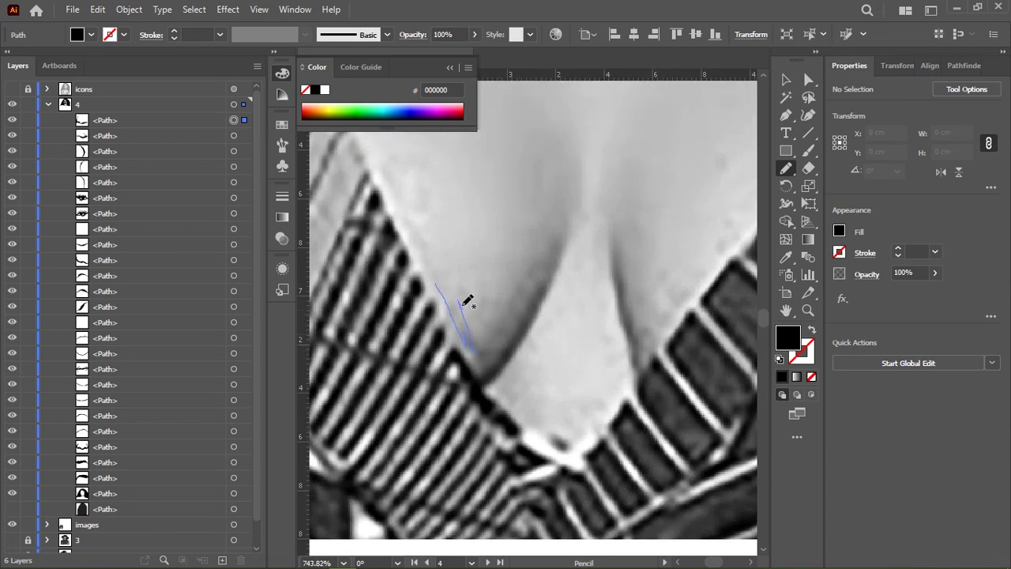
{"action": "left_click_drag", "start_coordinate": [464, 305], "coordinate": [494, 342]}
{"action": "left_click_drag", "start_coordinate": [562, 236], "coordinate": [580, 191]}
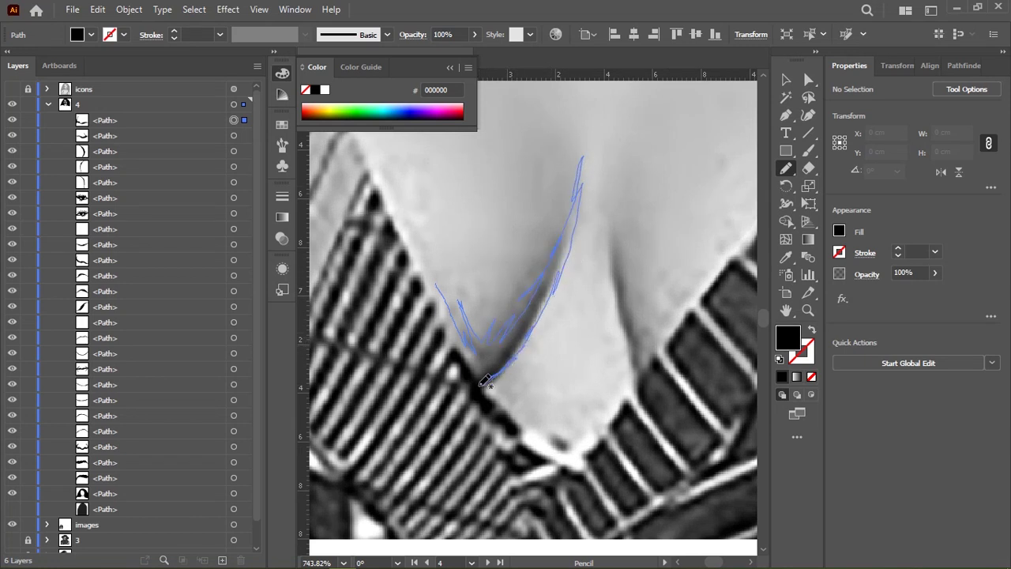
{"action": "left_click_drag", "start_coordinate": [475, 365], "coordinate": [387, 187]}
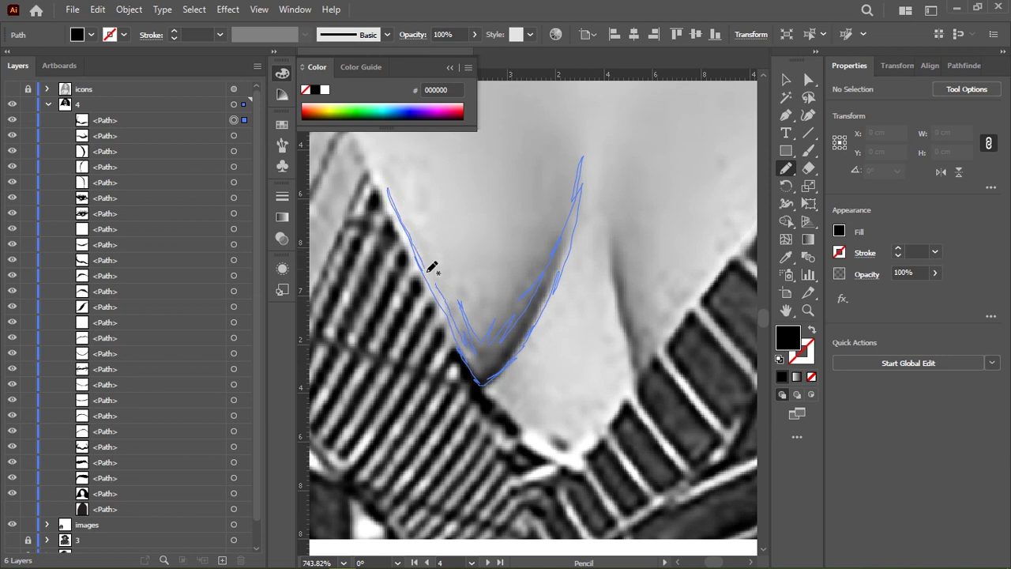
Draw the right cleavage line along the neckline.
{"action": "scroll", "coordinate": [576, 260], "scroll_direction": "down", "scroll_amount": 1}
{"action": "scroll", "coordinate": [553, 260], "scroll_direction": "right", "scroll_amount": 3}
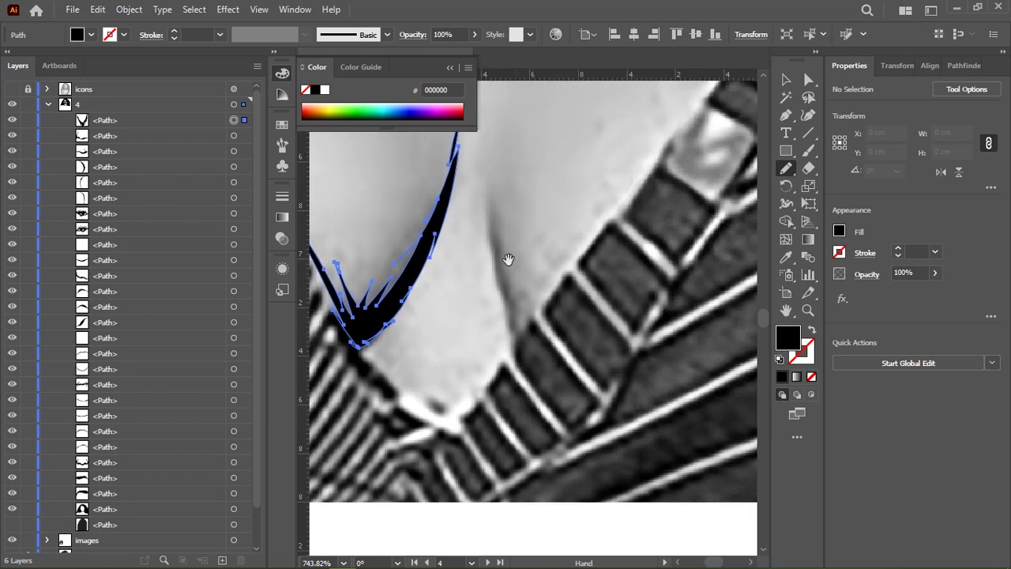
{"action": "left_click_drag", "start_coordinate": [501, 154], "coordinate": [504, 210]}
{"action": "mouse_move", "coordinate": [537, 295]}
{"action": "left_mouse_down"}
{"action": "mouse_move", "coordinate": [632, 190]}
{"action": "mouse_move", "coordinate": [546, 304]}
{"action": "left_mouse_up"}
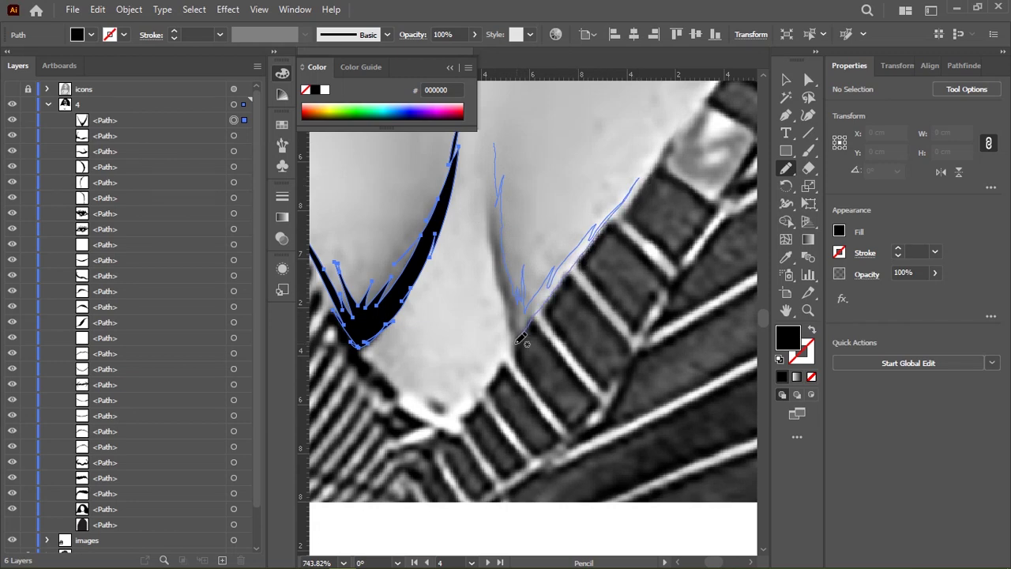
{"action": "mouse_move", "coordinate": [521, 338]}
{"action": "left_mouse_down"}
{"action": "mouse_move", "coordinate": [502, 294]}
{"action": "mouse_move", "coordinate": [489, 177]}
{"action": "mouse_move", "coordinate": [497, 86]}
{"action": "left_mouse_up"}
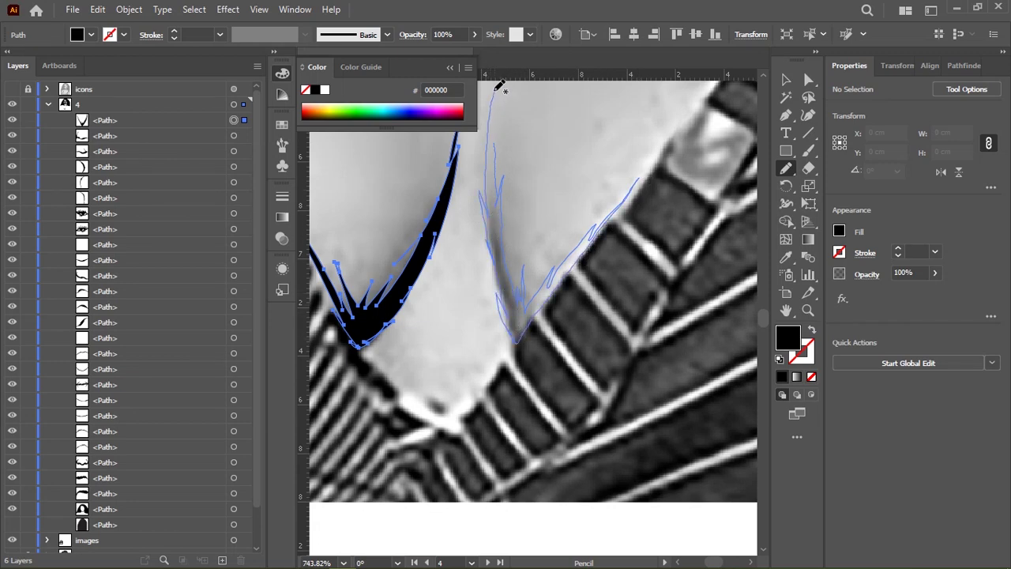
{"action": "left_click_drag", "start_coordinate": [495, 135], "coordinate": [587, 210]}
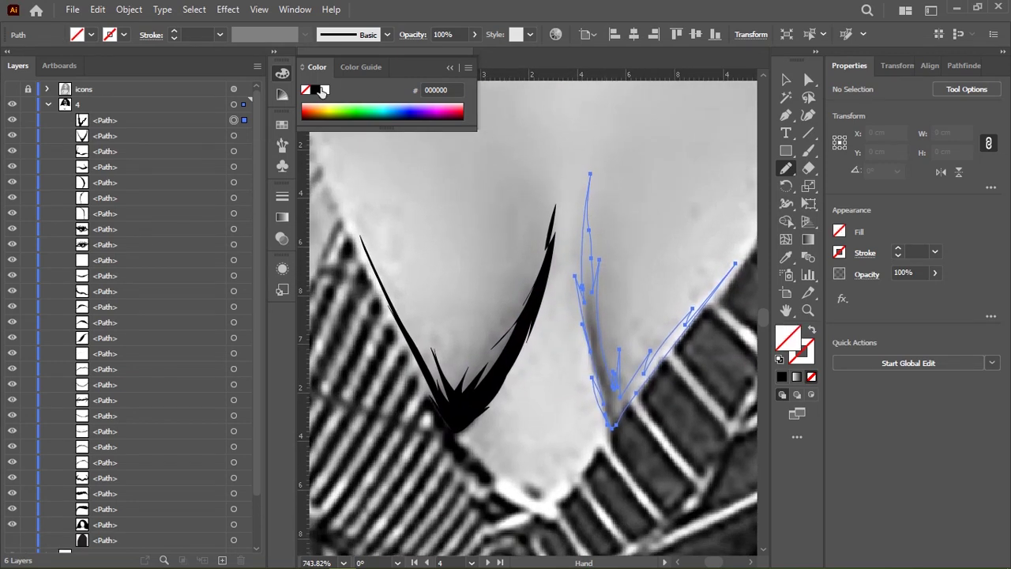
Zoom out to face and chest and marquee-select all the traced paths.
{"action": "mouse_move", "coordinate": [593, 251]}
{"action": "left_mouse_down"}
{"action": "mouse_move", "coordinate": [561, 251]}
{"action": "mouse_move", "coordinate": [547, 234]}
{"action": "left_mouse_up"}
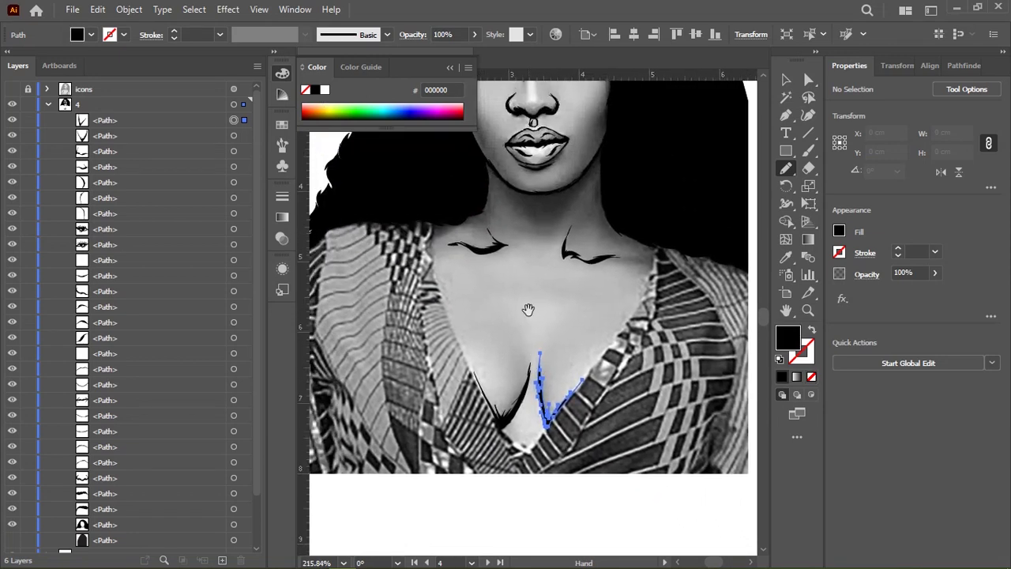
{"action": "mouse_move", "coordinate": [511, 266]}
{"action": "left_mouse_down"}
{"action": "mouse_move", "coordinate": [612, 225]}
{"action": "mouse_move", "coordinate": [577, 229]}
{"action": "left_mouse_up"}
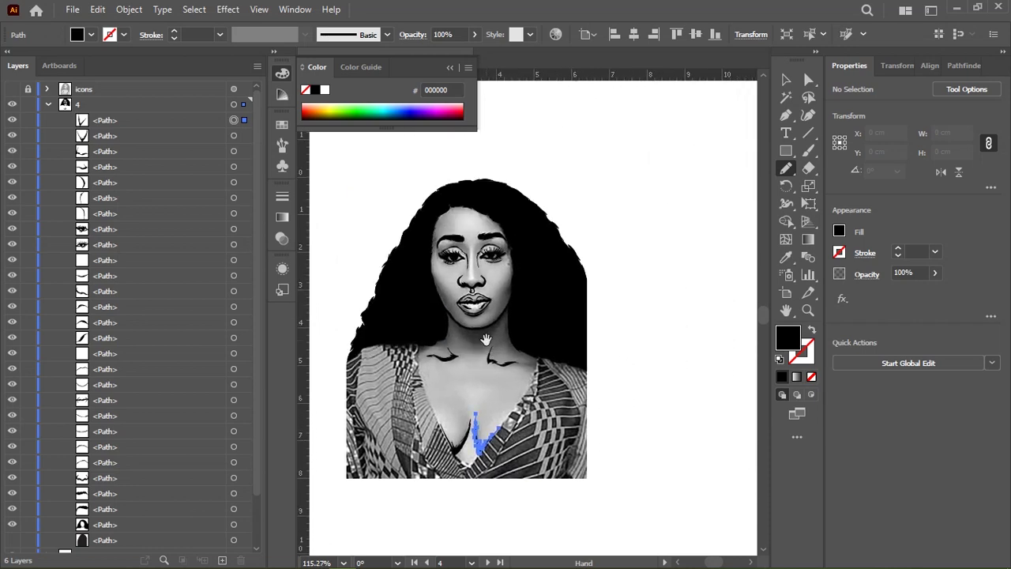
{"action": "key", "text": "v"}
{"action": "left_click_drag", "start_coordinate": [343, 179], "coordinate": [635, 491]}
Group the traced paths with Ctrl+G and show the reference photo again.
{"action": "key", "text": "ctrl+g"}
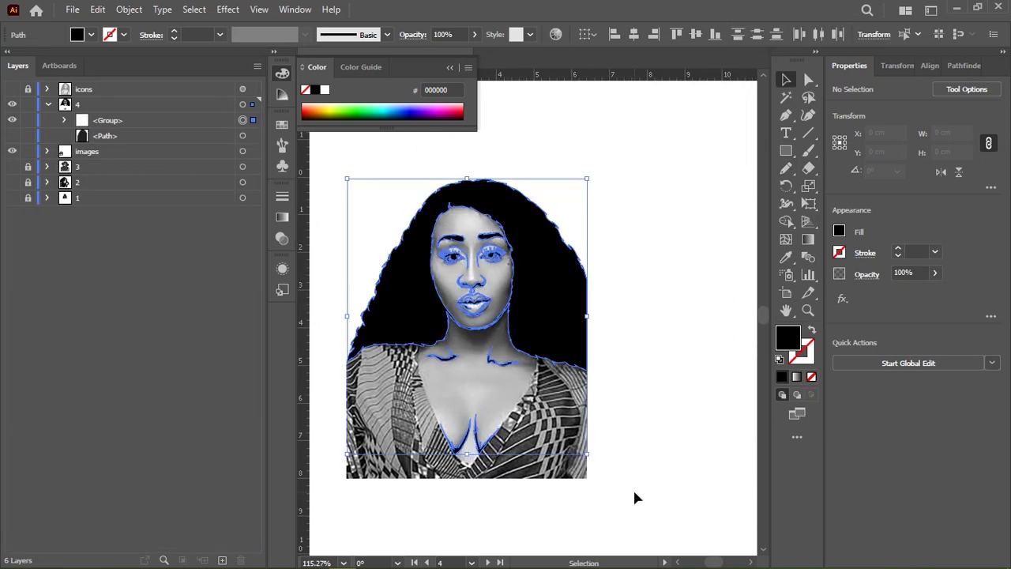
{"action": "left_click", "coordinate": [611, 249]}
{"action": "key", "text": "a"}
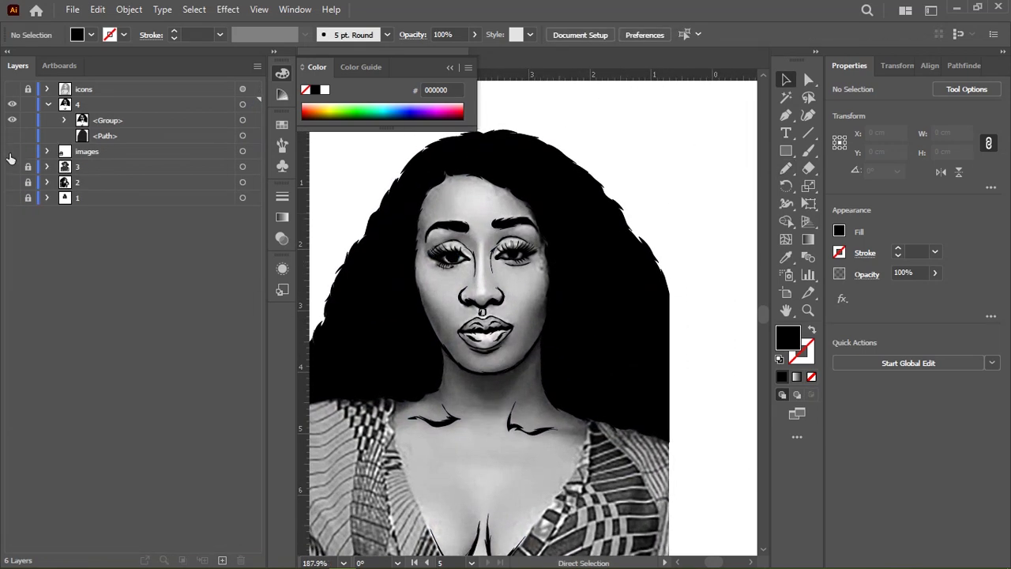
{"action": "left_click", "coordinate": [12, 151]}
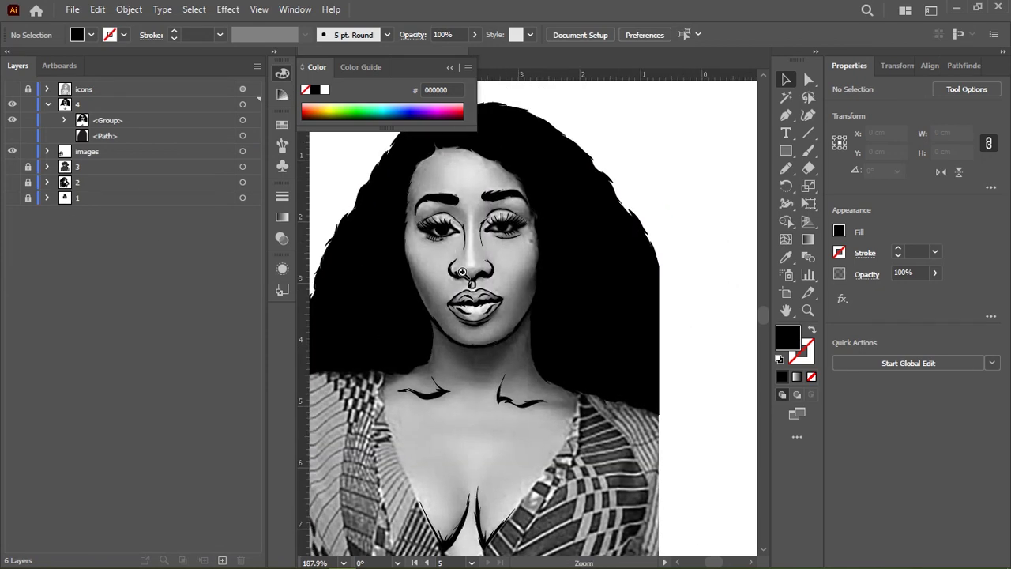
Draw a white-filled highlight on the left eye's iris.
{"action": "left_click_drag", "start_coordinate": [437, 221], "coordinate": [496, 272]}
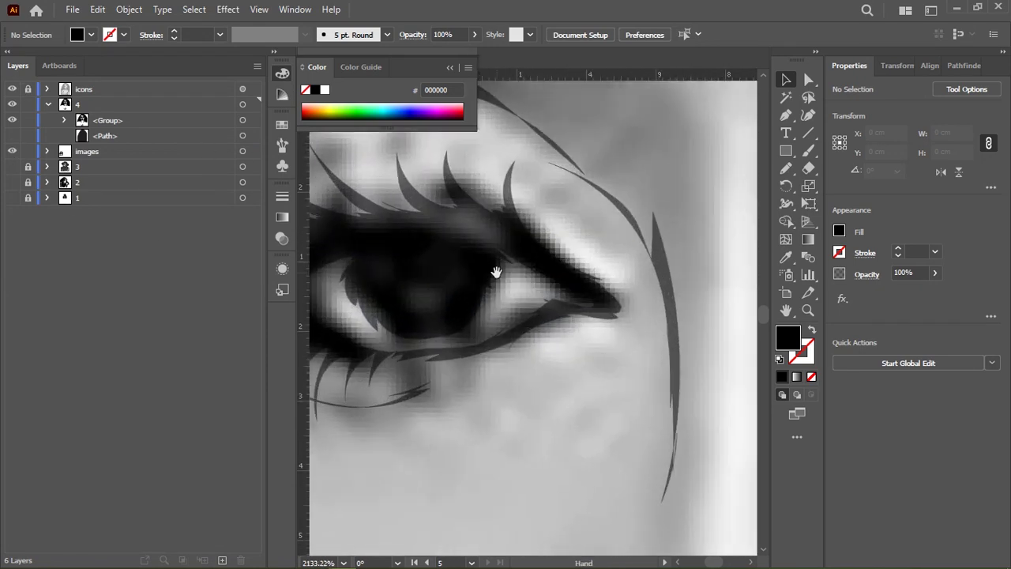
{"action": "key", "text": "n"}
{"action": "mouse_move", "coordinate": [386, 258]}
{"action": "left_mouse_down"}
{"action": "mouse_move", "coordinate": [395, 281]}
{"action": "mouse_move", "coordinate": [393, 266]}
{"action": "mouse_move", "coordinate": [455, 291]}
{"action": "mouse_move", "coordinate": [468, 238]}
{"action": "mouse_move", "coordinate": [395, 272]}
{"action": "left_mouse_up"}
{"action": "left_click", "coordinate": [324, 89]}
{"action": "scroll", "coordinate": [474, 264], "scroll_direction": "down", "scroll_amount": 1}
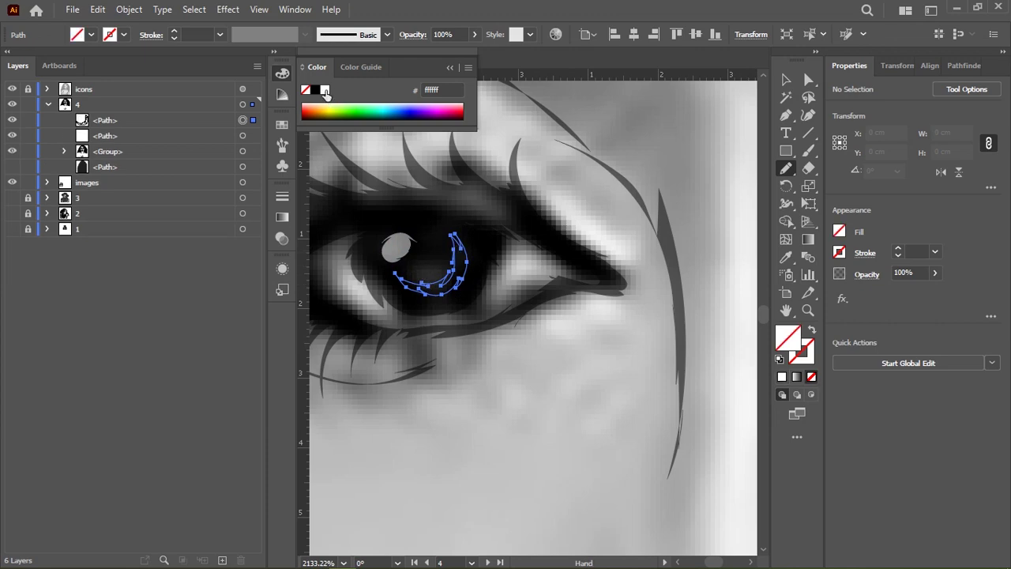
{"action": "left_click", "coordinate": [325, 89]}
Draw a crescent highlight in the right eye.
{"action": "scroll", "coordinate": [632, 259], "scroll_direction": "down", "scroll_amount": 5}
{"action": "scroll", "coordinate": [581, 248], "scroll_direction": "up", "scroll_amount": 2}
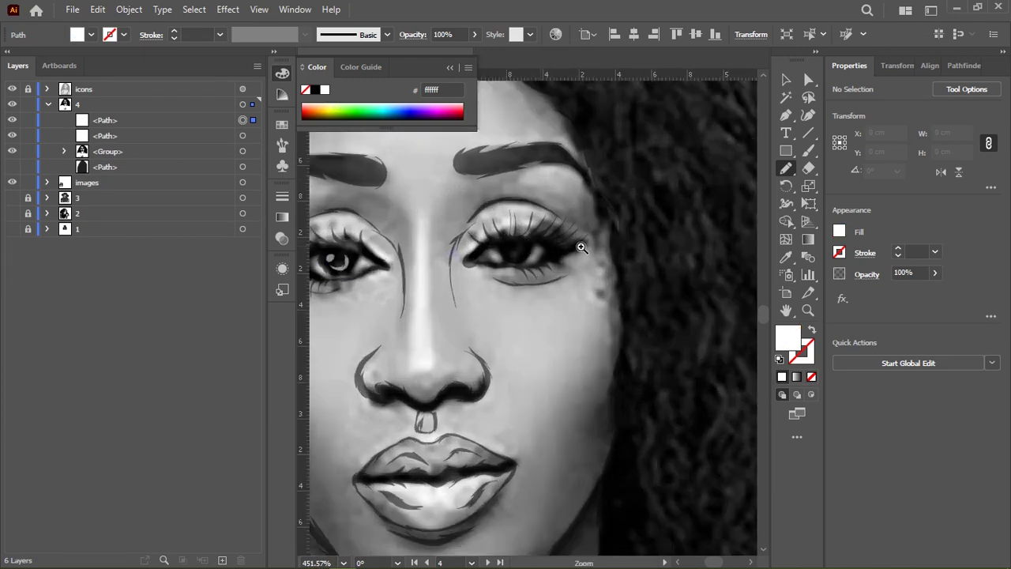
{"action": "scroll", "coordinate": [581, 248], "scroll_direction": "up", "scroll_amount": 2}
{"action": "scroll", "coordinate": [595, 244], "scroll_direction": "up", "scroll_amount": 2}
{"action": "mouse_move", "coordinate": [584, 210]}
{"action": "left_mouse_down"}
{"action": "mouse_move", "coordinate": [564, 260]}
{"action": "mouse_move", "coordinate": [589, 204]}
{"action": "left_mouse_up"}
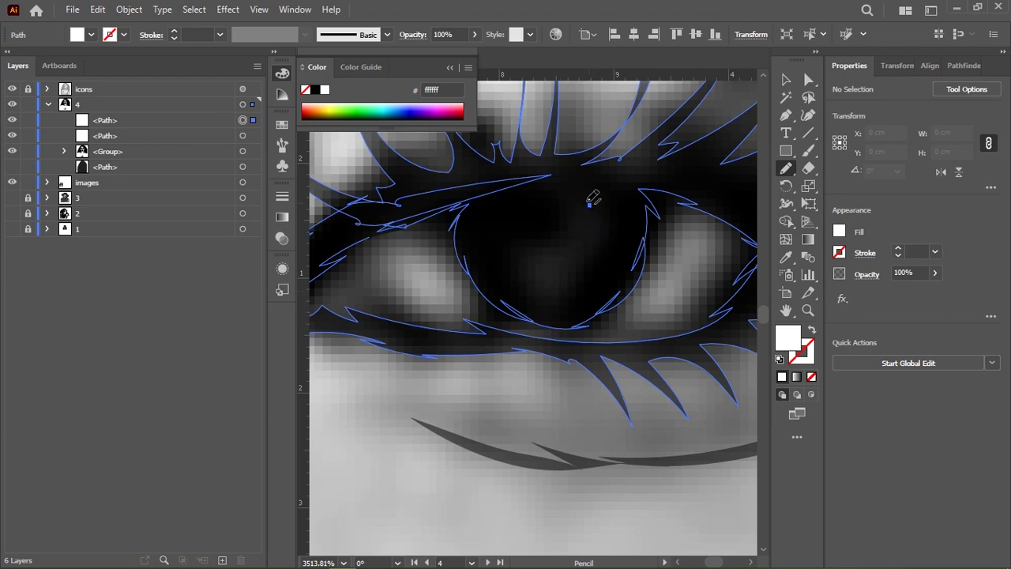
{"action": "scroll", "coordinate": [620, 265], "scroll_direction": "down", "scroll_amount": 3}
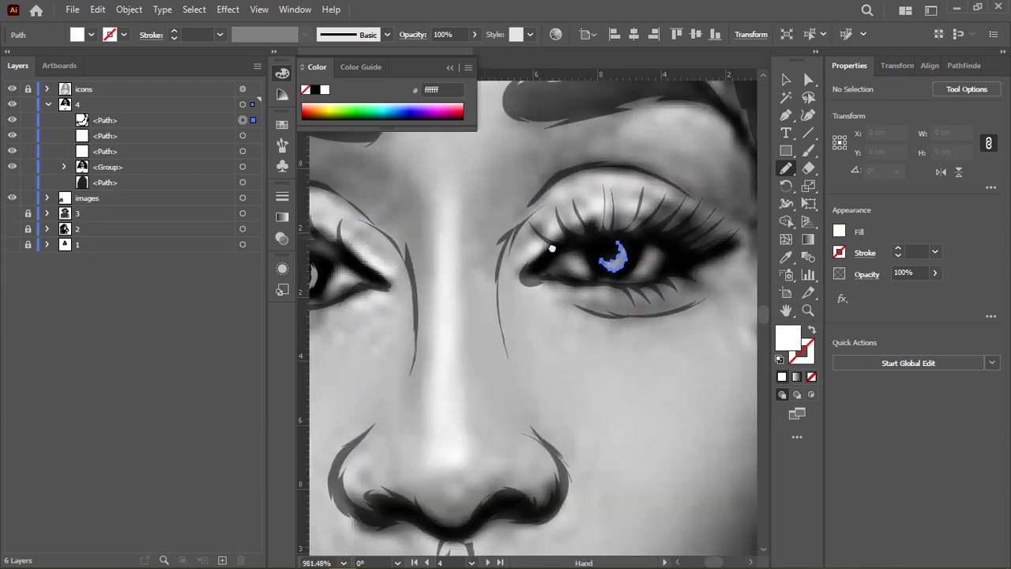
{"action": "scroll", "coordinate": [552, 249], "scroll_direction": "up", "scroll_amount": 1}
{"action": "scroll", "coordinate": [517, 244], "scroll_direction": "up", "scroll_amount": 2}
{"action": "scroll", "coordinate": [508, 250], "scroll_direction": "up", "scroll_amount": 2}
Add a small round highlight in the eye.
{"action": "mouse_move", "coordinate": [496, 256]}
{"action": "left_mouse_down"}
{"action": "mouse_move", "coordinate": [519, 292]}
{"action": "mouse_move", "coordinate": [494, 261]}
{"action": "left_mouse_up"}
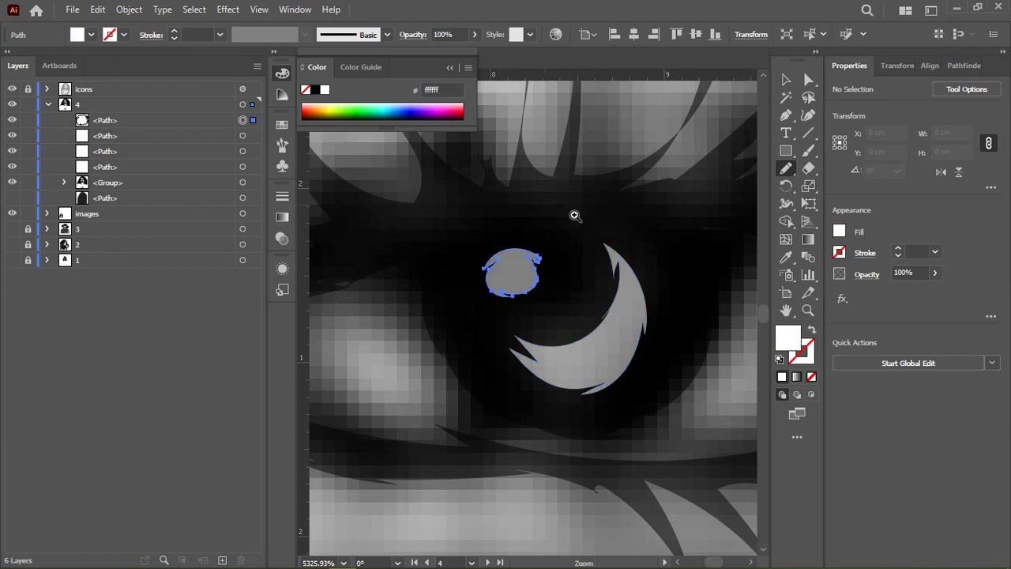
{"action": "scroll", "coordinate": [575, 214], "scroll_direction": "down", "scroll_amount": 3}
{"action": "scroll", "coordinate": [574, 215], "scroll_direction": "down", "scroll_amount": 1}
{"action": "scroll", "coordinate": [574, 214], "scroll_direction": "down", "scroll_amount": 1}
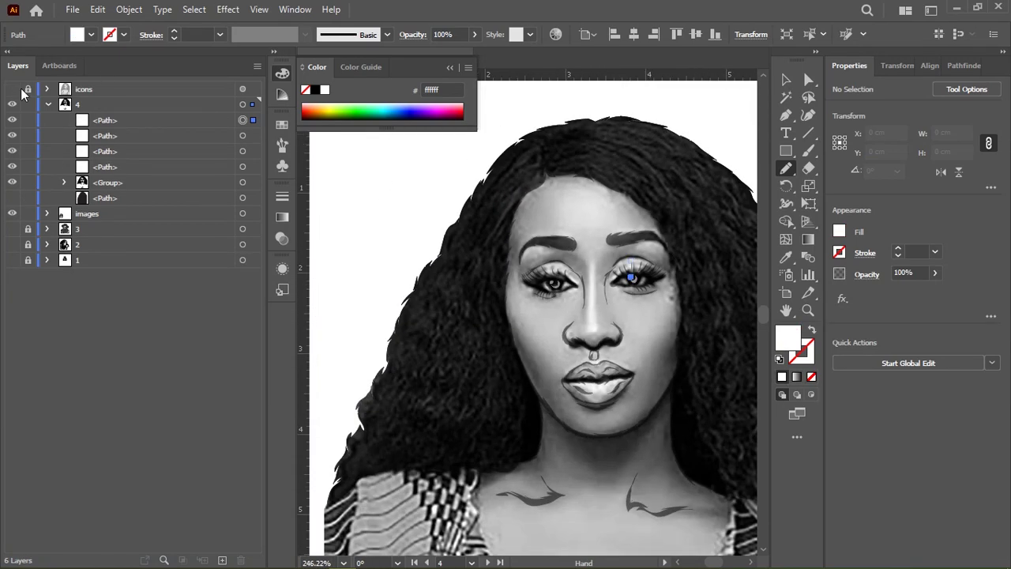
Hide the reference photo so only the black-and-white line art shows.
{"action": "key", "text": "v"}
{"action": "scroll", "coordinate": [612, 243], "scroll_direction": "down", "scroll_amount": 2}
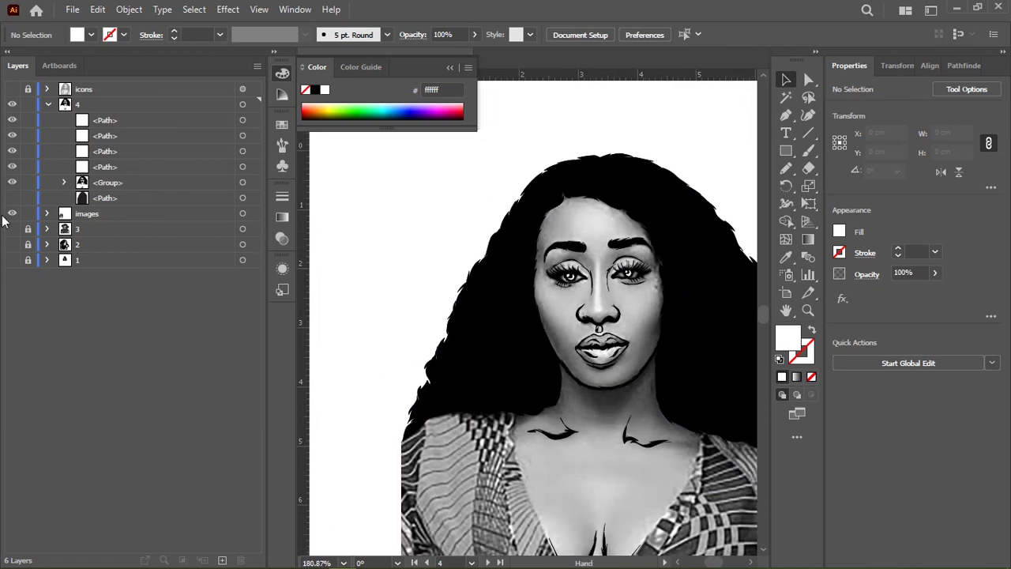
{"action": "left_click", "coordinate": [12, 213]}
{"action": "scroll", "coordinate": [623, 329], "scroll_direction": "up", "scroll_amount": 2}
{"action": "scroll", "coordinate": [623, 328], "scroll_direction": "up", "scroll_amount": 2}
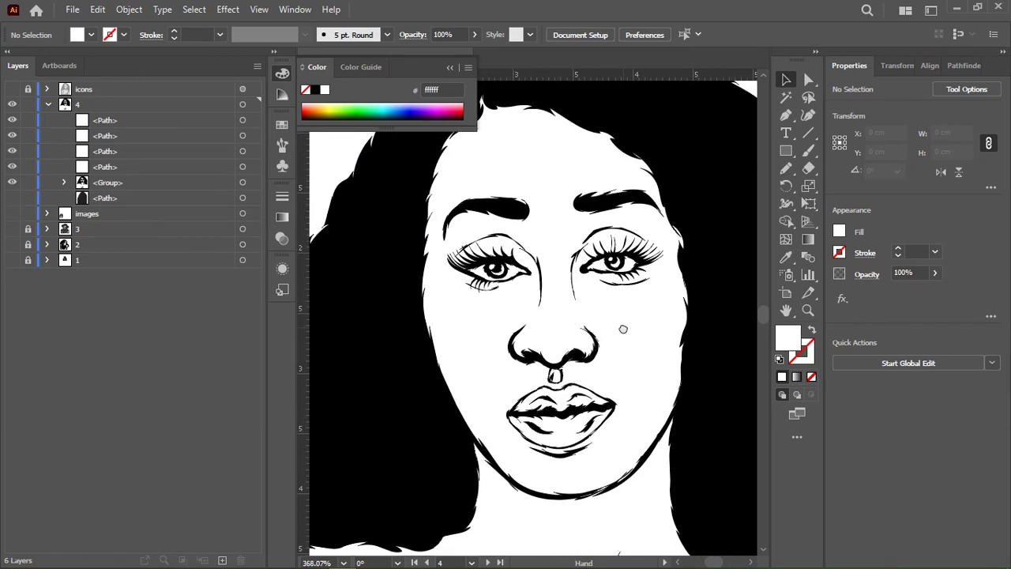
{"action": "left_click_drag", "start_coordinate": [622, 329], "coordinate": [618, 332]}
{"action": "scroll", "coordinate": [619, 343], "scroll_direction": "down", "scroll_amount": 2}
Drag anchors on the left and right nose-bridge lines to reshape them.
{"action": "scroll", "coordinate": [569, 308], "scroll_direction": "down", "scroll_amount": 1}
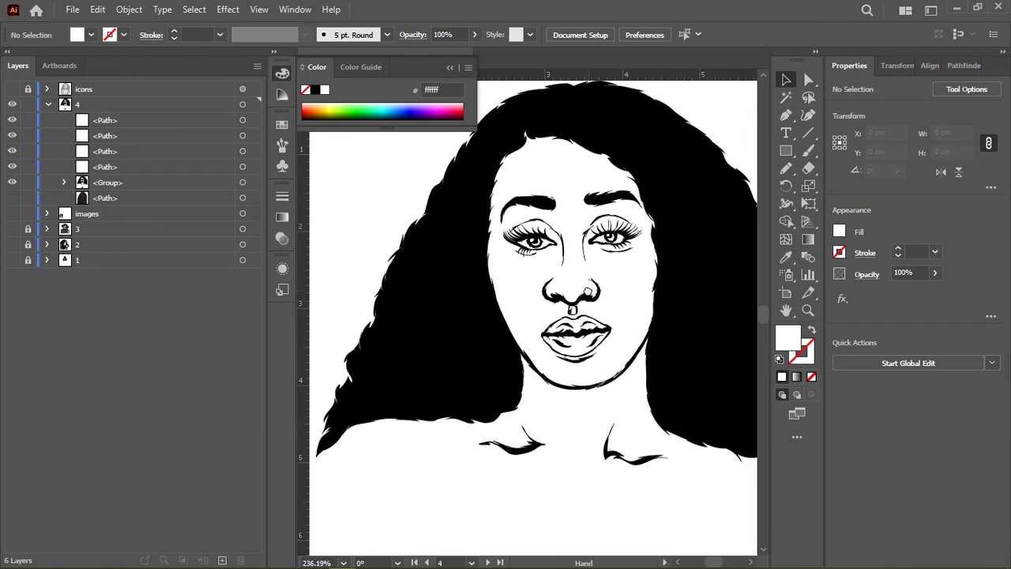
{"action": "scroll", "coordinate": [531, 271], "scroll_direction": "up", "scroll_amount": 1}
{"action": "scroll", "coordinate": [531, 271], "scroll_direction": "up", "scroll_amount": 1}
{"action": "scroll", "coordinate": [531, 271], "scroll_direction": "up", "scroll_amount": 1}
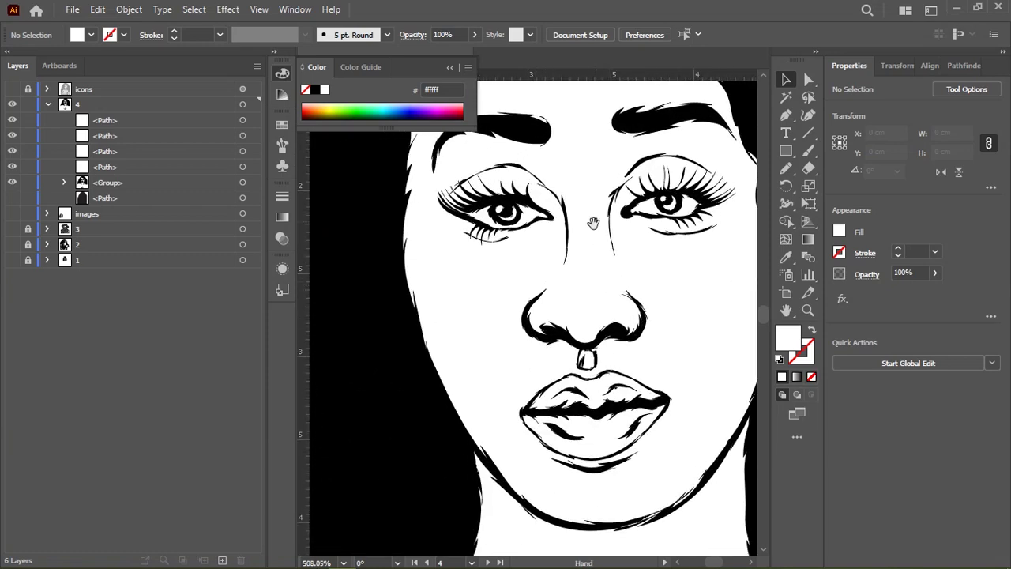
{"action": "key", "text": "a"}
{"action": "left_click_drag", "start_coordinate": [568, 262], "coordinate": [562, 291]}
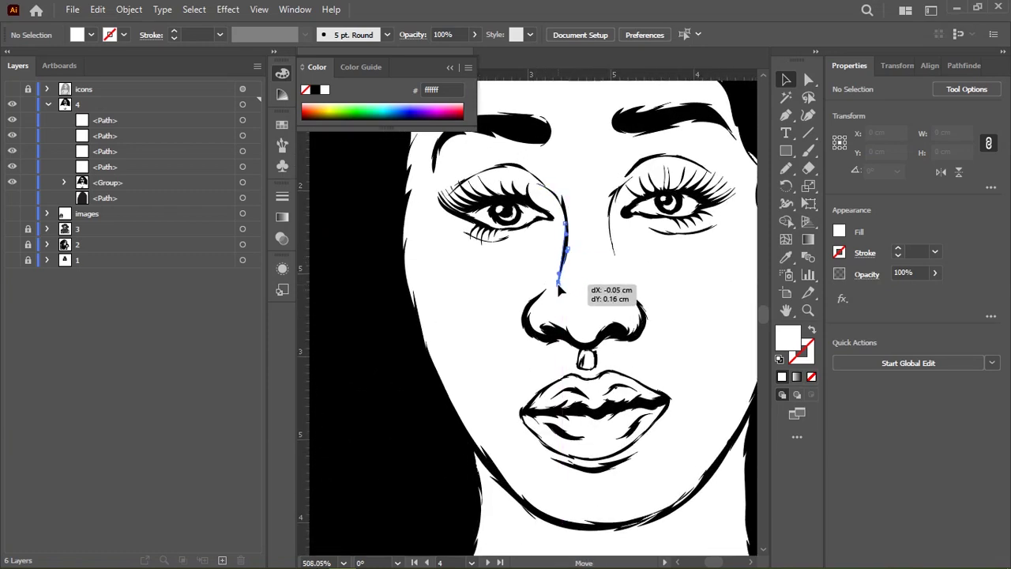
{"action": "left_click_drag", "start_coordinate": [614, 267], "coordinate": [612, 278]}
Select the stroke beside the nose bridge with Direct Selection.
{"action": "scroll", "coordinate": [581, 251], "scroll_direction": "down", "scroll_amount": 3}
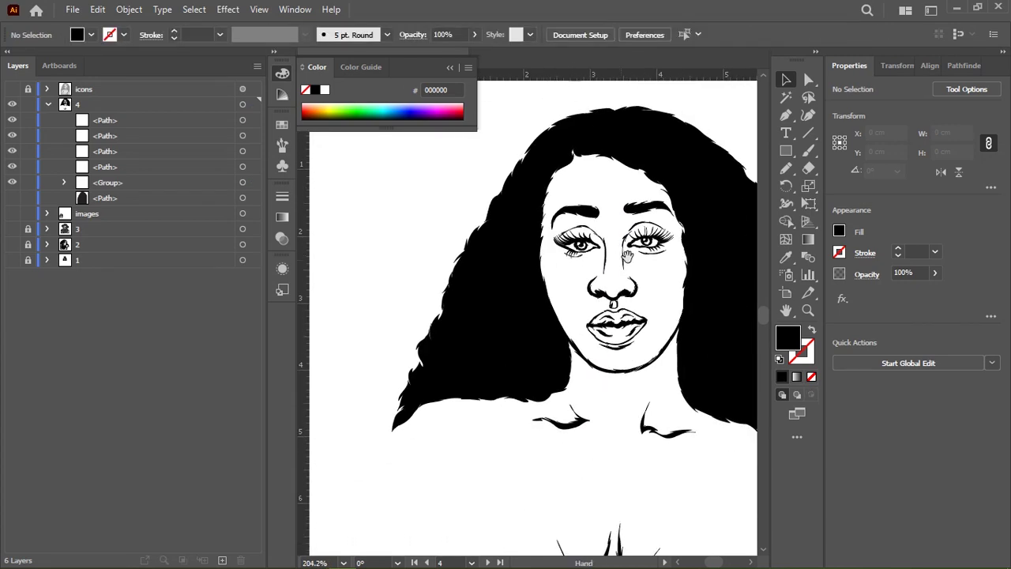
{"action": "scroll", "coordinate": [581, 252], "scroll_direction": "up", "scroll_amount": 2}
{"action": "scroll", "coordinate": [581, 252], "scroll_direction": "up", "scroll_amount": 2}
{"action": "left_click", "coordinate": [603, 269]}
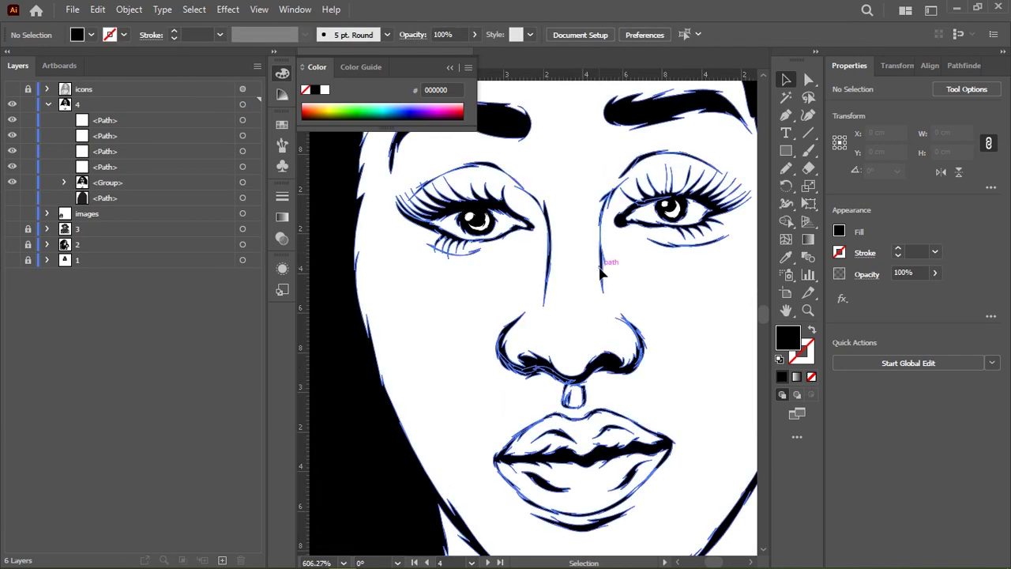
{"action": "left_click", "coordinate": [624, 286]}
{"action": "key", "text": "a"}
{"action": "left_click", "coordinate": [601, 265]}
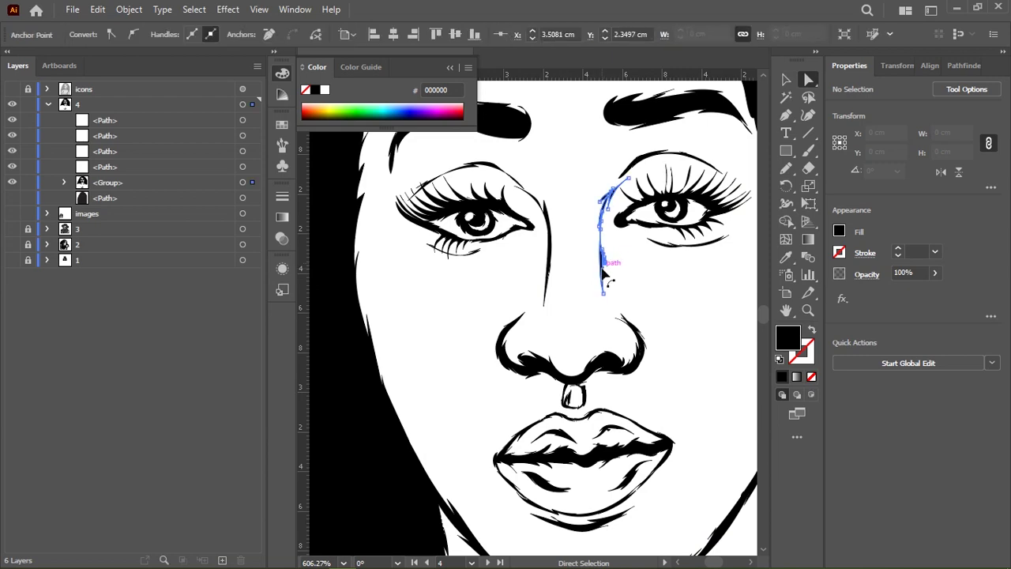
Pencil-redraw the stroke by the right eye's inner corner as a short tapered curve.
{"action": "key", "text": "n"}
{"action": "scroll", "coordinate": [503, 305], "scroll_direction": "up", "scroll_amount": 5}
{"action": "scroll", "coordinate": [503, 304], "scroll_direction": "up", "scroll_amount": 2}
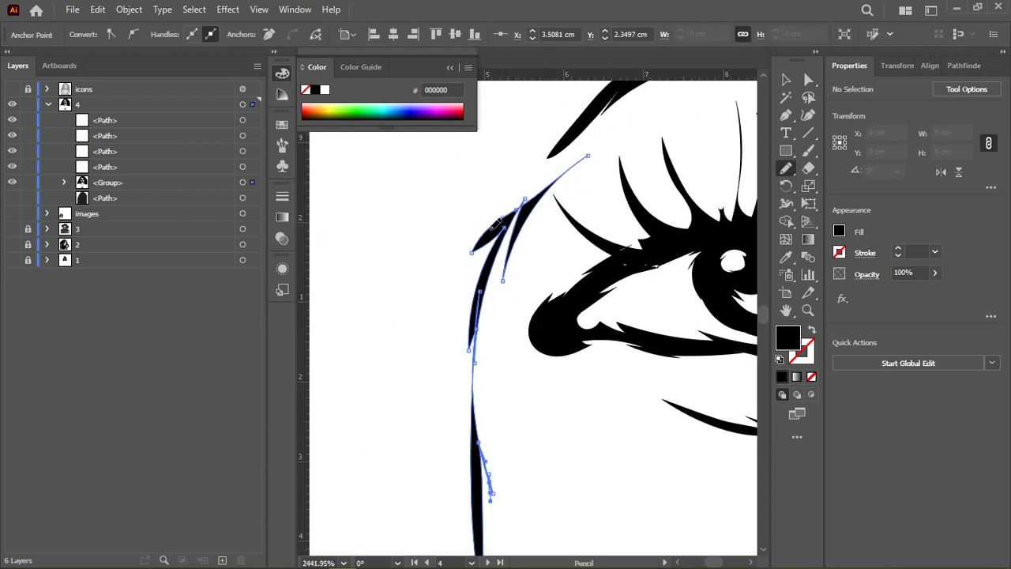
{"action": "left_click_drag", "start_coordinate": [496, 223], "coordinate": [479, 314]}
{"action": "mouse_move", "coordinate": [494, 274]}
{"action": "left_mouse_down"}
{"action": "mouse_move", "coordinate": [529, 213]}
{"action": "mouse_move", "coordinate": [589, 158]}
{"action": "left_mouse_up"}
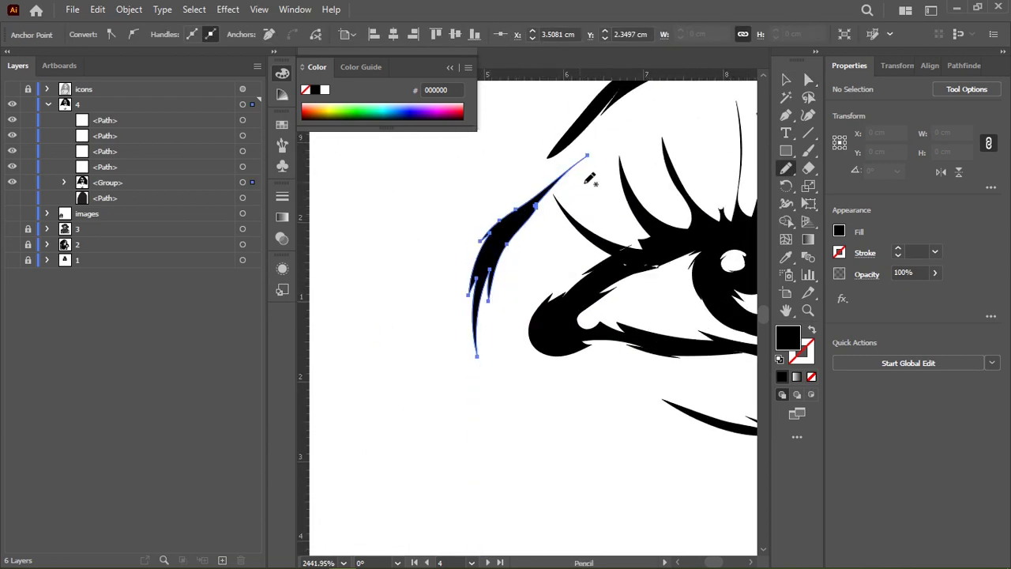
{"action": "scroll", "coordinate": [553, 205], "scroll_direction": "down", "scroll_amount": 10}
Deselect the redrawn stroke and zoom out to view the whole figure.
{"action": "key", "text": "a"}
{"action": "left_click", "coordinate": [567, 263]}
{"action": "scroll", "coordinate": [568, 263], "scroll_direction": "down", "scroll_amount": 3}
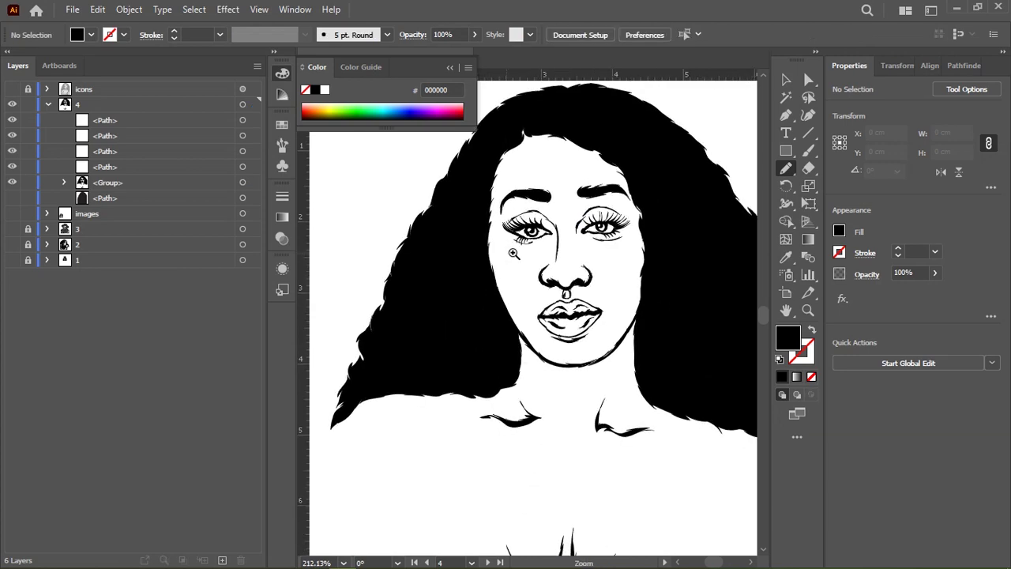
{"action": "scroll", "coordinate": [585, 249], "scroll_direction": "up", "scroll_amount": 3}
{"action": "scroll", "coordinate": [596, 241], "scroll_direction": "up", "scroll_amount": 2}
{"action": "left_click_drag", "start_coordinate": [596, 241], "coordinate": [458, 219]}
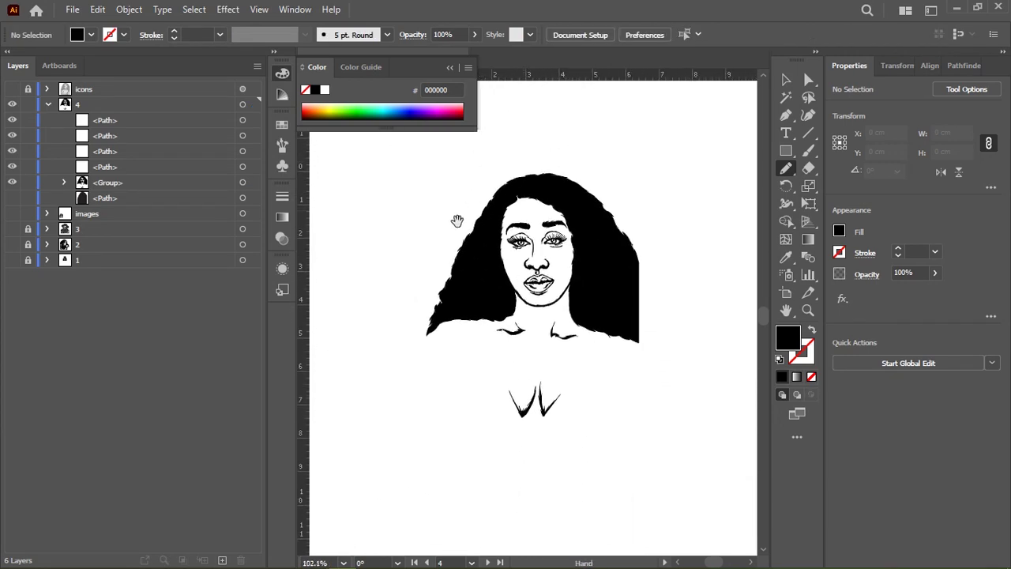
Show the reference photo layer and trace the neckline from the left shoulder.
{"action": "left_click", "coordinate": [12, 213]}
{"action": "scroll", "coordinate": [551, 295], "scroll_direction": "up", "scroll_amount": 3}
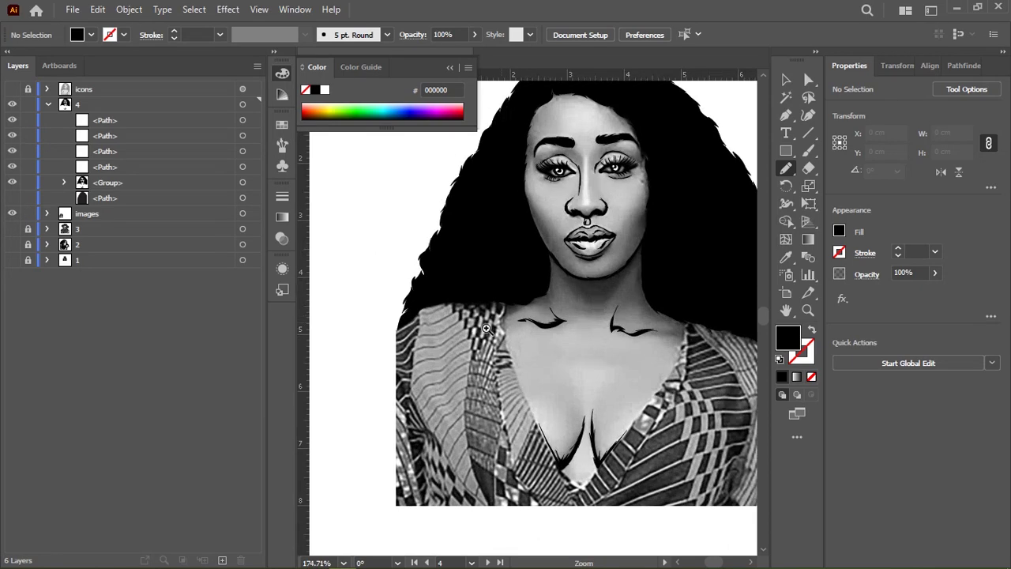
{"action": "scroll", "coordinate": [347, 224], "scroll_direction": "down", "scroll_amount": 5}
{"action": "scroll", "coordinate": [456, 237], "scroll_direction": "up", "scroll_amount": 3}
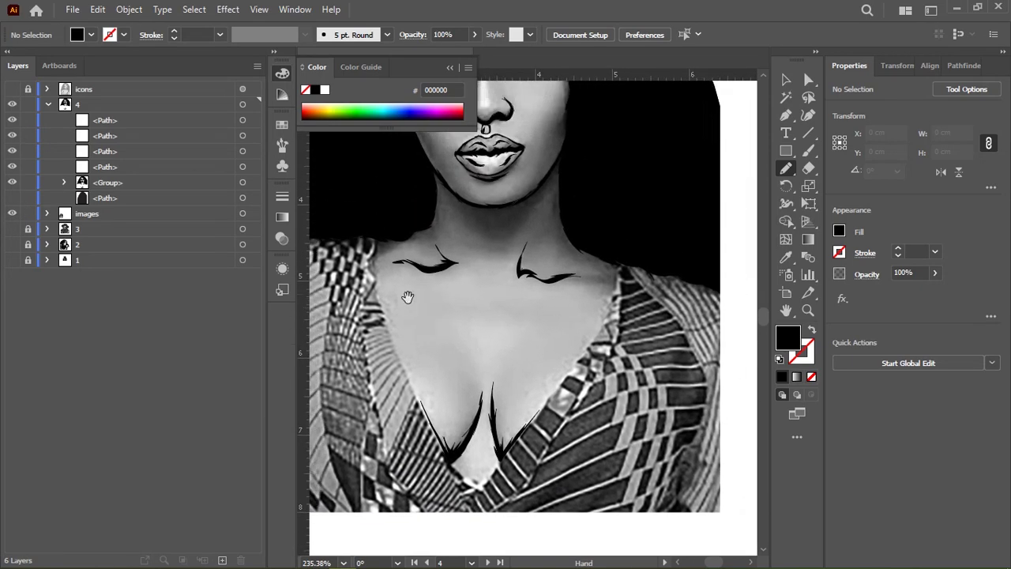
{"action": "scroll", "coordinate": [401, 240], "scroll_direction": "up", "scroll_amount": 3}
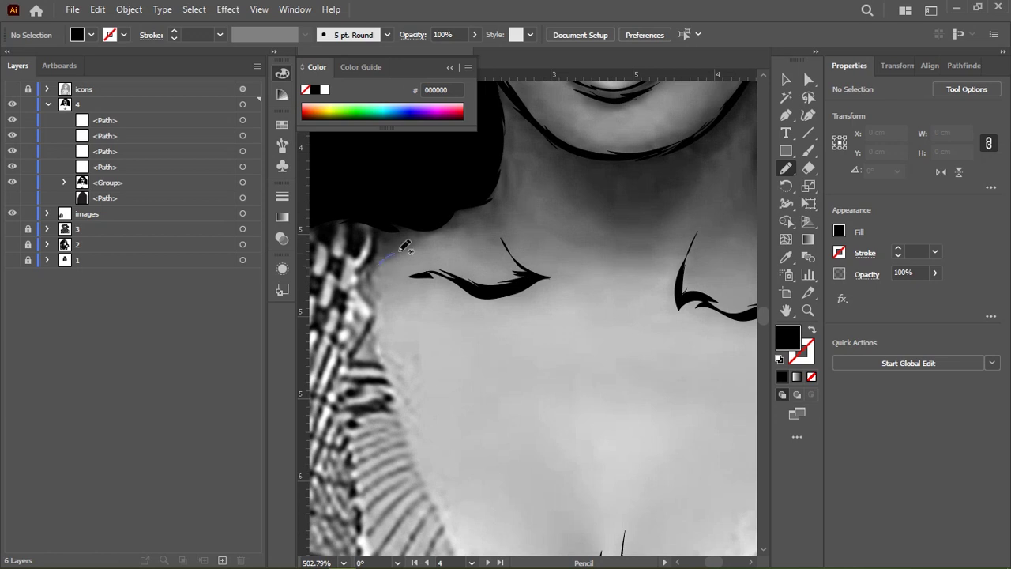
{"action": "left_click_drag", "start_coordinate": [401, 250], "coordinate": [386, 228]}
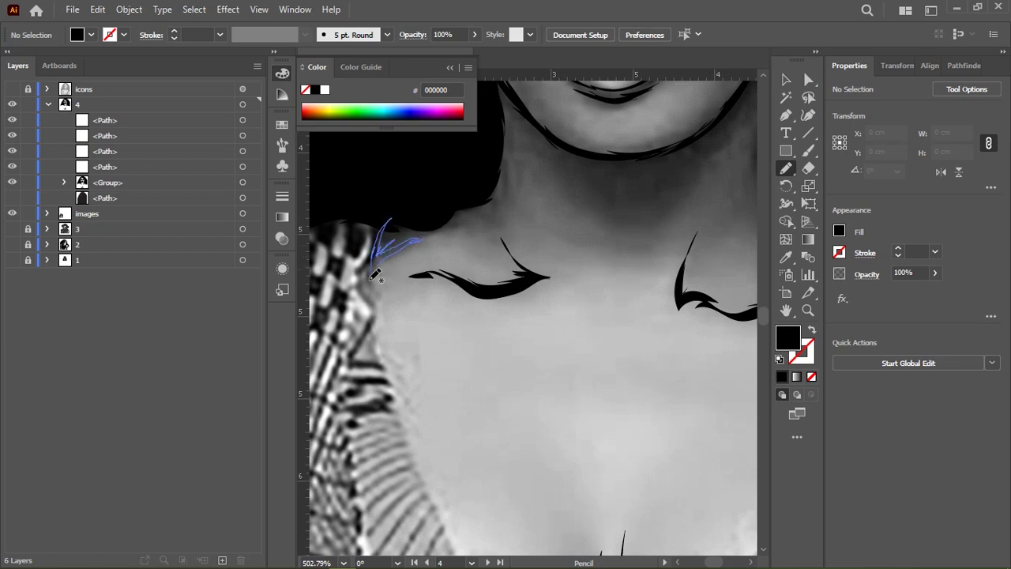
{"action": "mouse_move", "coordinate": [408, 428]}
{"action": "left_mouse_down"}
{"action": "mouse_move", "coordinate": [437, 441]}
{"action": "mouse_move", "coordinate": [378, 255]}
{"action": "left_mouse_up"}
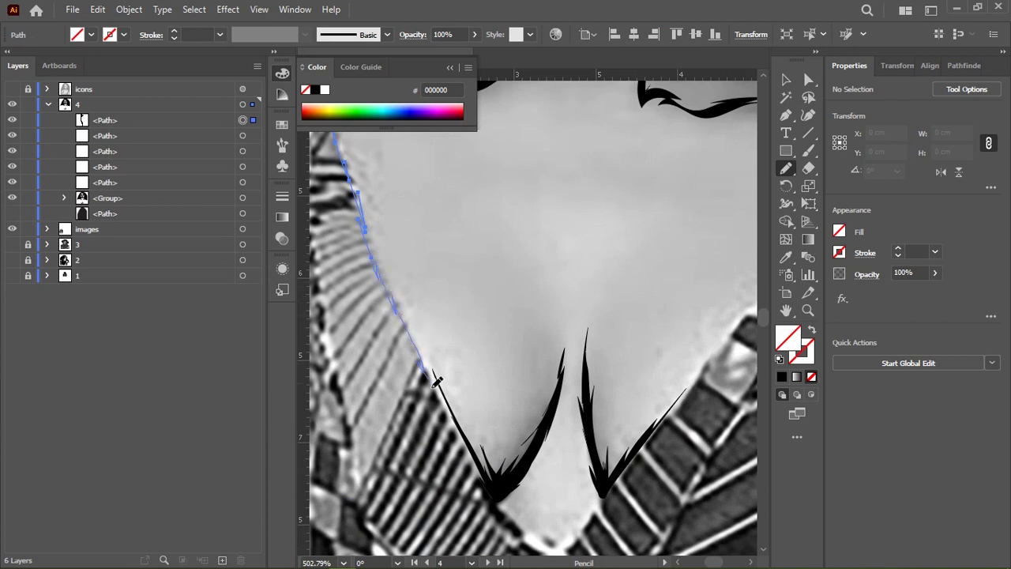
Trace the V-neckline's left edge, across its point, and up the right side.
{"action": "left_click_drag", "start_coordinate": [437, 382], "coordinate": [436, 208]}
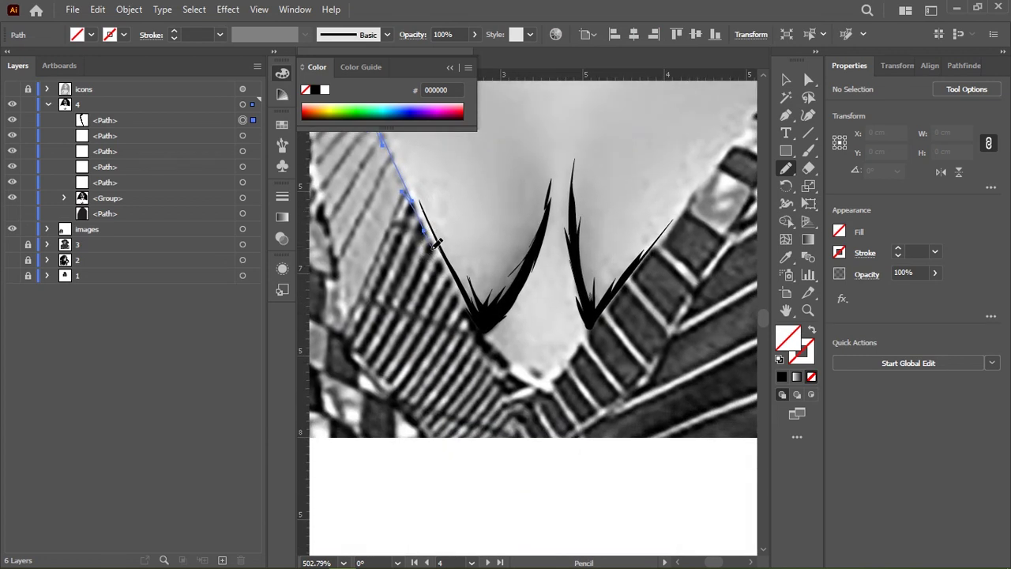
{"action": "left_click_drag", "start_coordinate": [476, 332], "coordinate": [454, 327]}
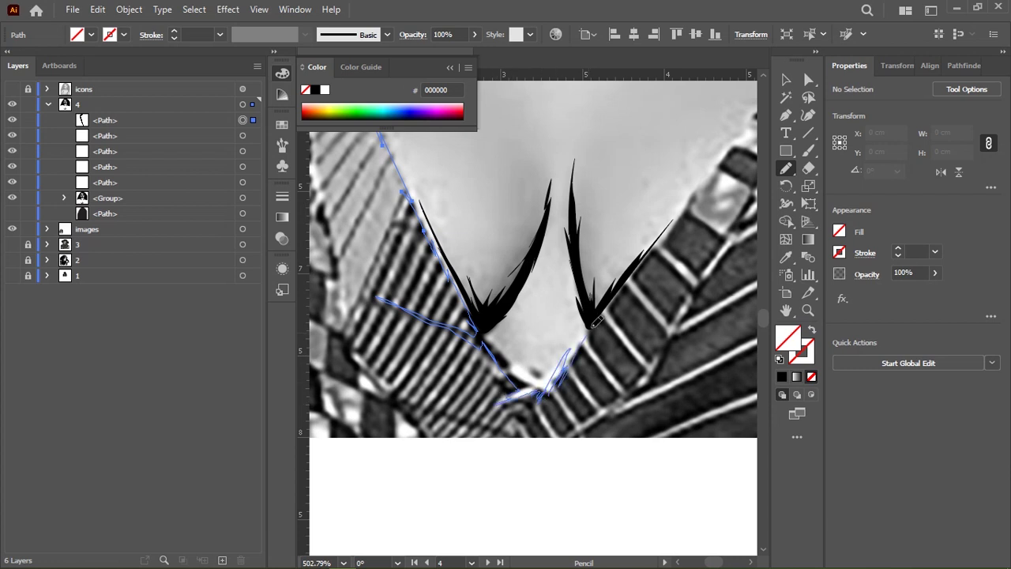
{"action": "left_click_drag", "start_coordinate": [597, 321], "coordinate": [523, 393]}
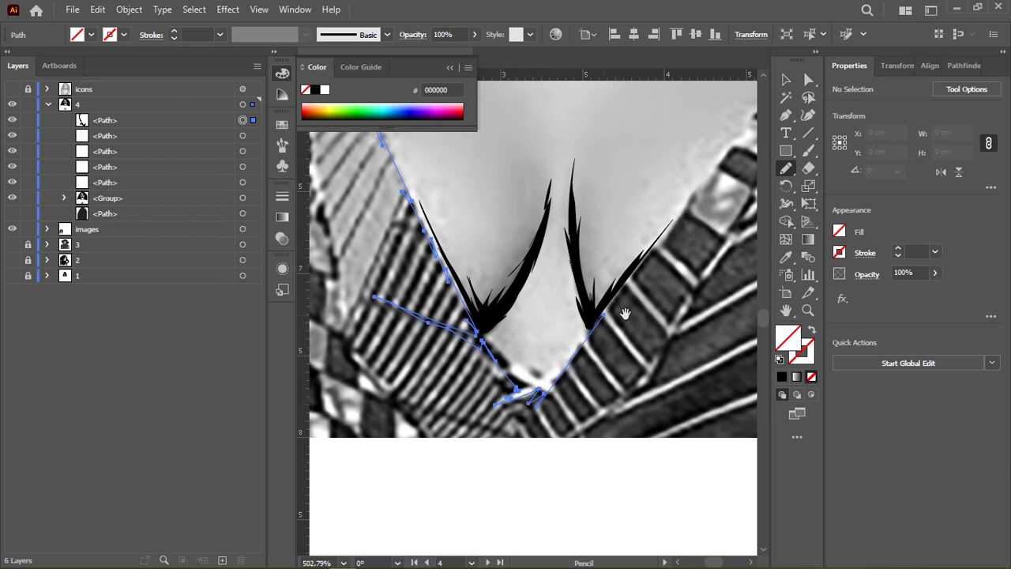
{"action": "left_click_drag", "start_coordinate": [620, 312], "coordinate": [492, 397]}
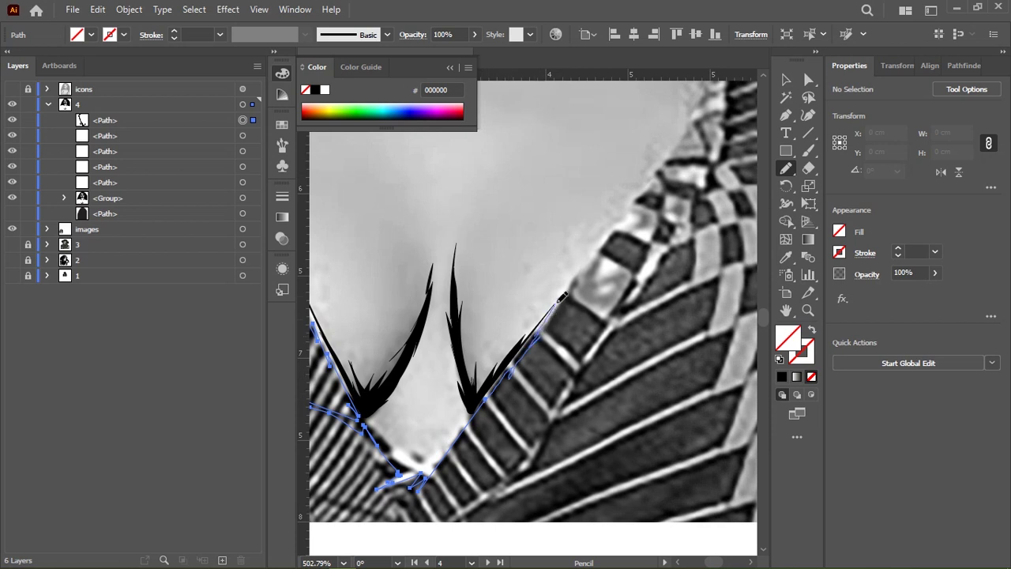
{"action": "left_click_drag", "start_coordinate": [563, 298], "coordinate": [502, 379]}
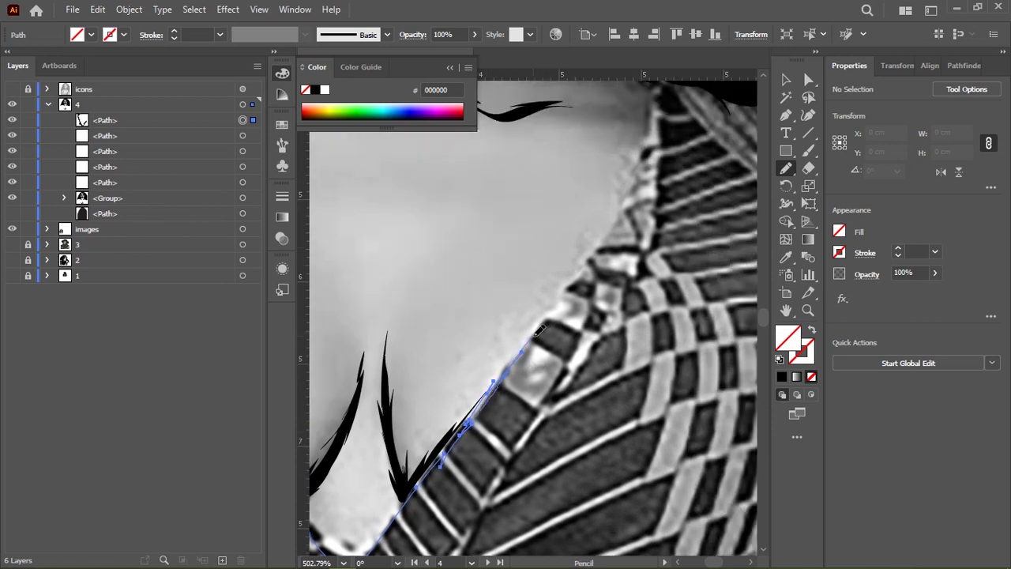
{"action": "left_click_drag", "start_coordinate": [589, 259], "coordinate": [628, 360]}
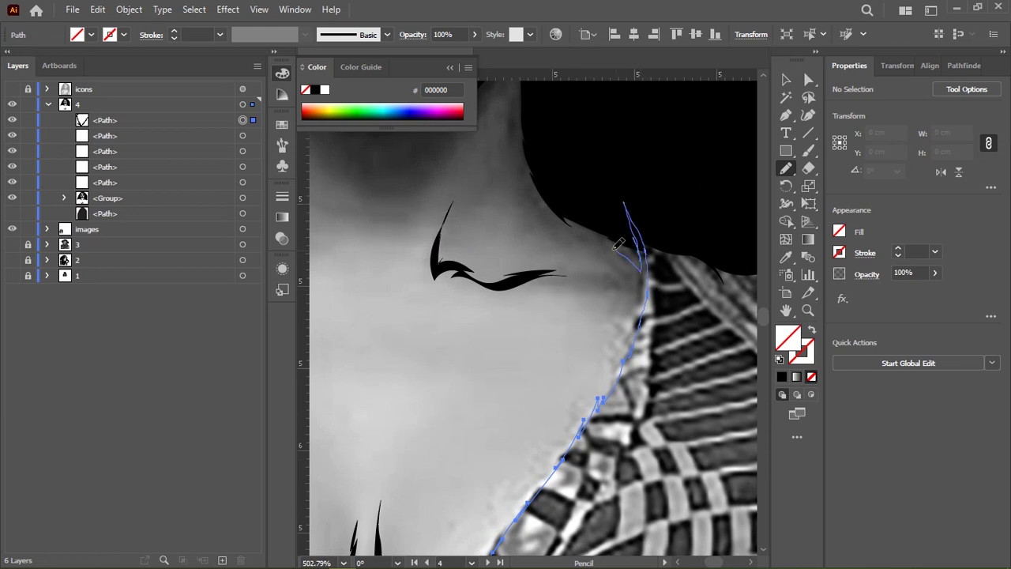
Pan over the V-collar and left shoulder, then zoom out to the whole figure.
{"action": "left_click_drag", "start_coordinate": [579, 421], "coordinate": [681, 187]}
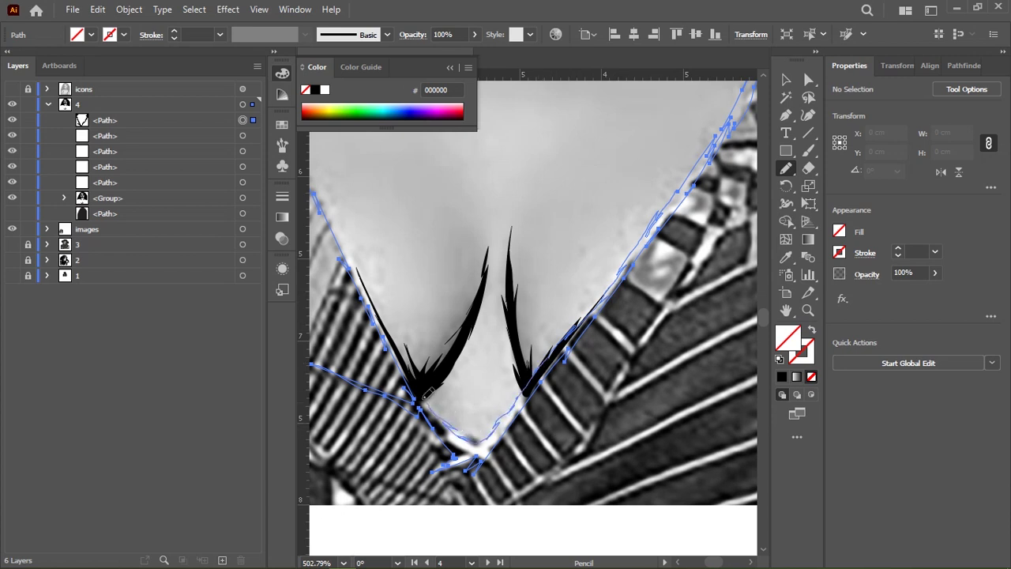
{"action": "left_click_drag", "start_coordinate": [384, 211], "coordinate": [573, 380]}
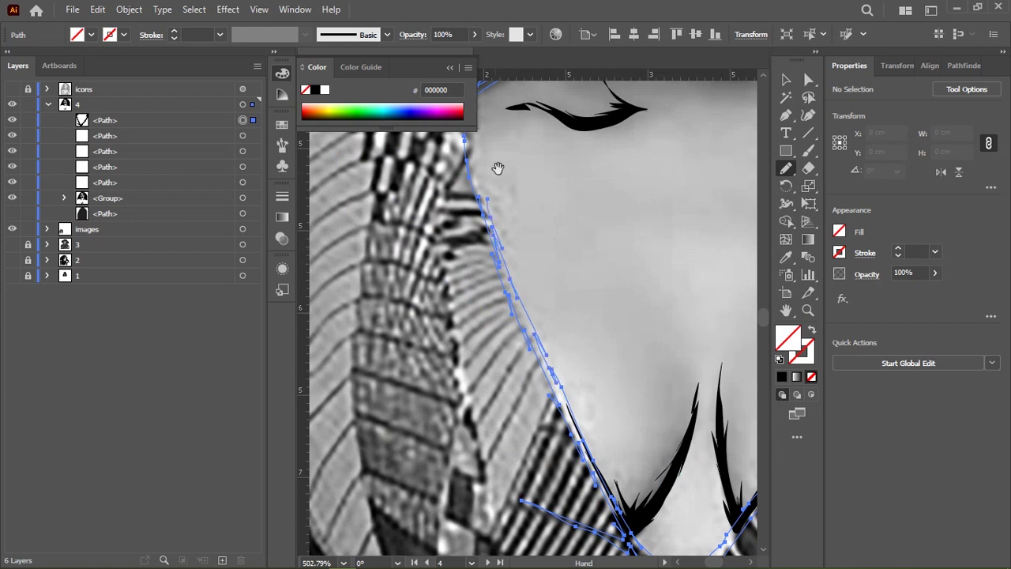
{"action": "left_click_drag", "start_coordinate": [499, 231], "coordinate": [528, 446]}
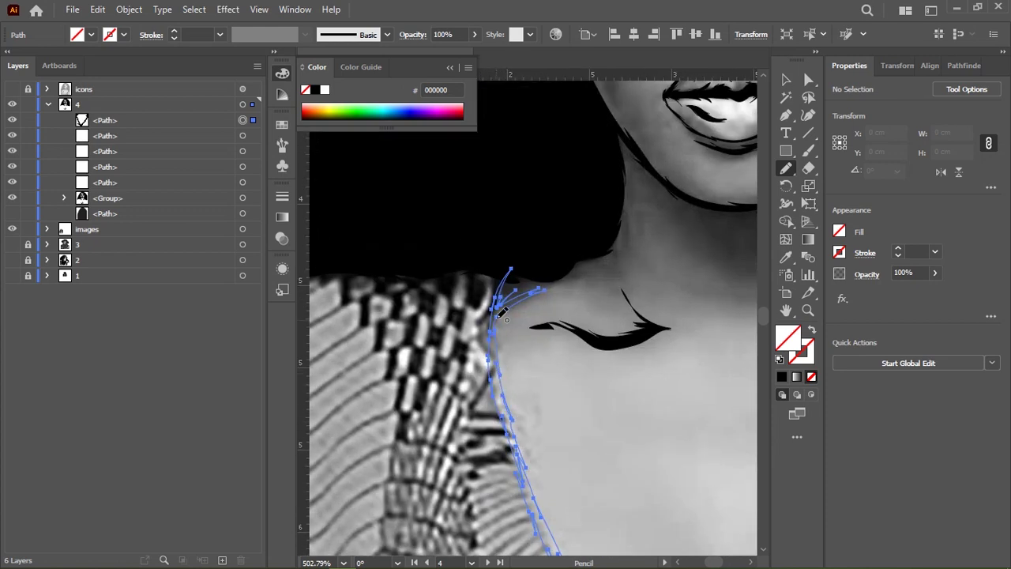
{"action": "scroll", "coordinate": [505, 316], "scroll_direction": "down", "scroll_amount": 1}
{"action": "key", "text": "ctrl+shift+a"}
{"action": "scroll", "coordinate": [514, 244], "scroll_direction": "down", "scroll_amount": 3}
Centre the figure and toggle the reference photo off and on to check the line art.
{"action": "scroll", "coordinate": [449, 254], "scroll_direction": "down", "scroll_amount": 2}
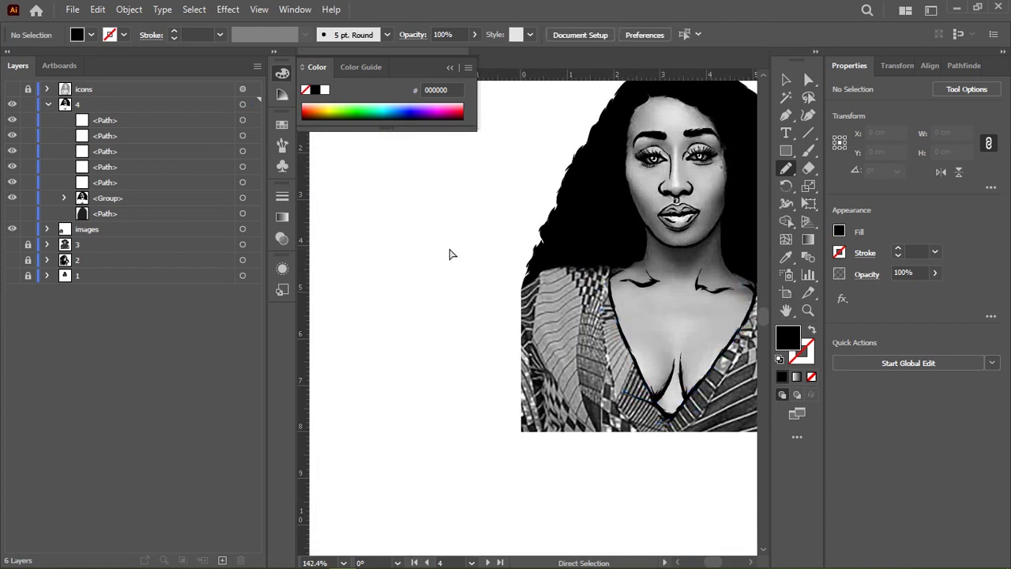
{"action": "left_click_drag", "start_coordinate": [448, 253], "coordinate": [316, 226]}
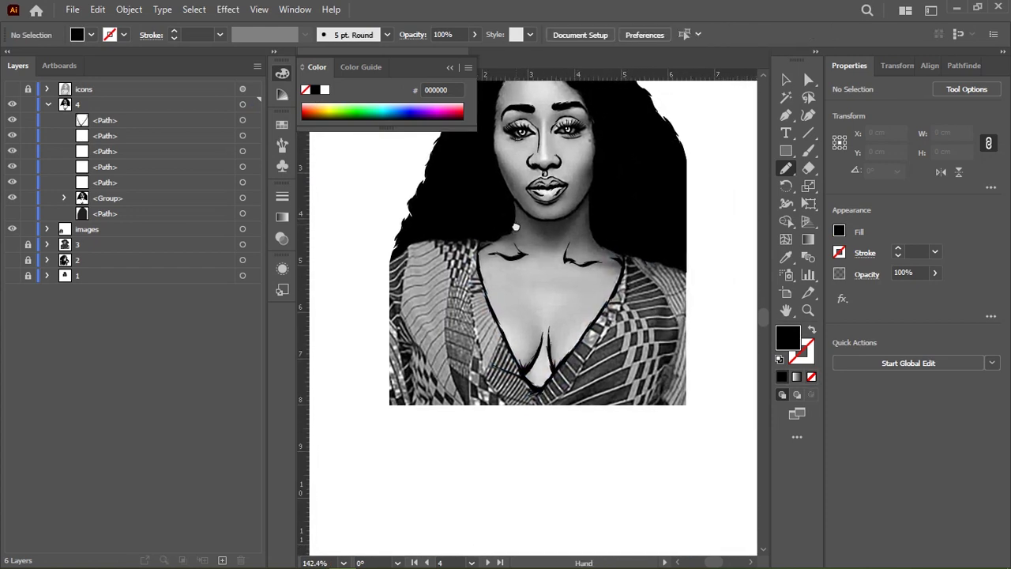
{"action": "left_click", "coordinate": [13, 229]}
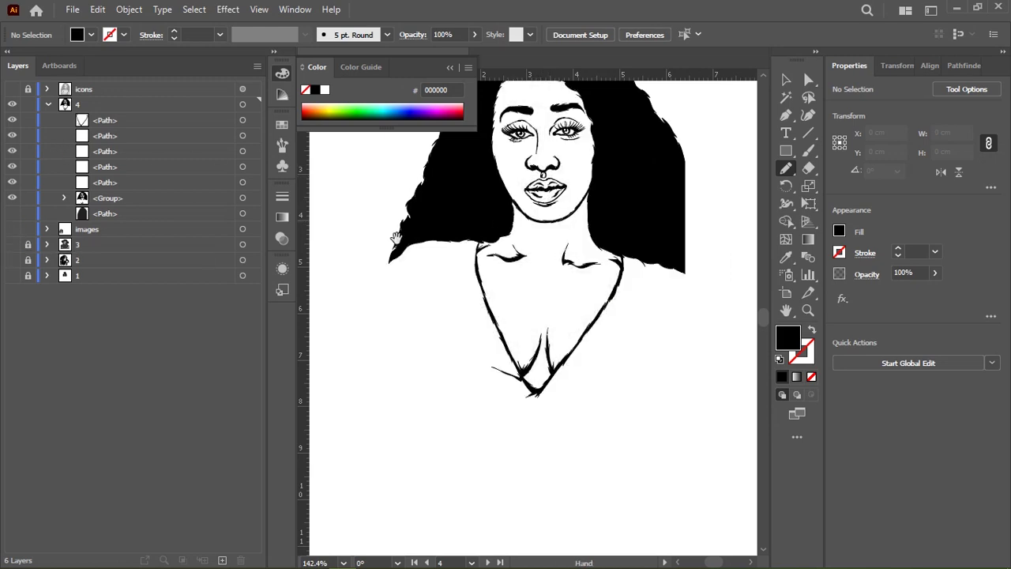
{"action": "left_click", "coordinate": [13, 229]}
{"action": "scroll", "coordinate": [490, 331], "scroll_direction": "up", "scroll_amount": 3}
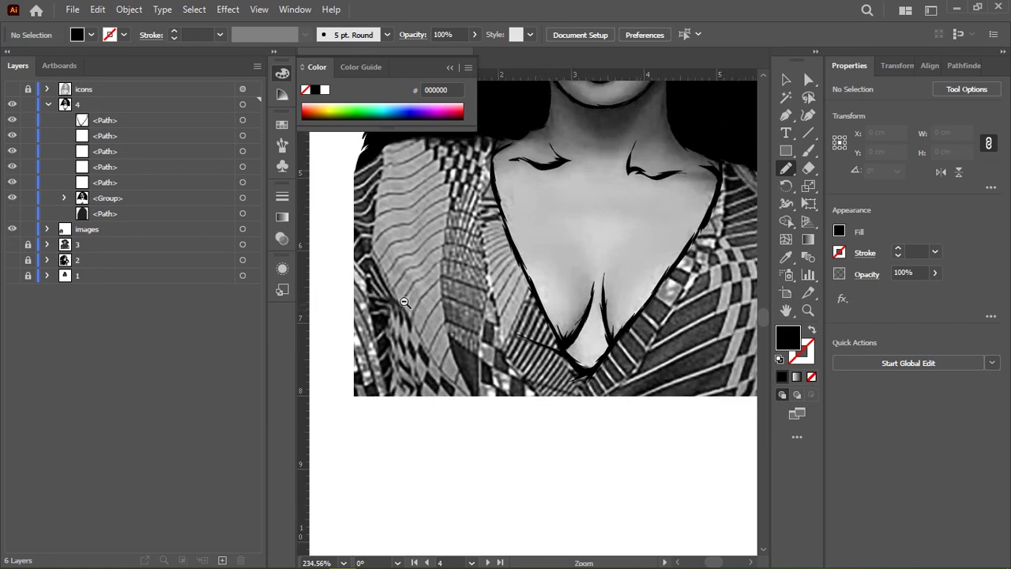
{"action": "scroll", "coordinate": [489, 330], "scroll_direction": "up", "scroll_amount": 2}
Trace the left fold, the tapered blouse hem and the right-side fold.
{"action": "left_click_drag", "start_coordinate": [400, 229], "coordinate": [433, 312]}
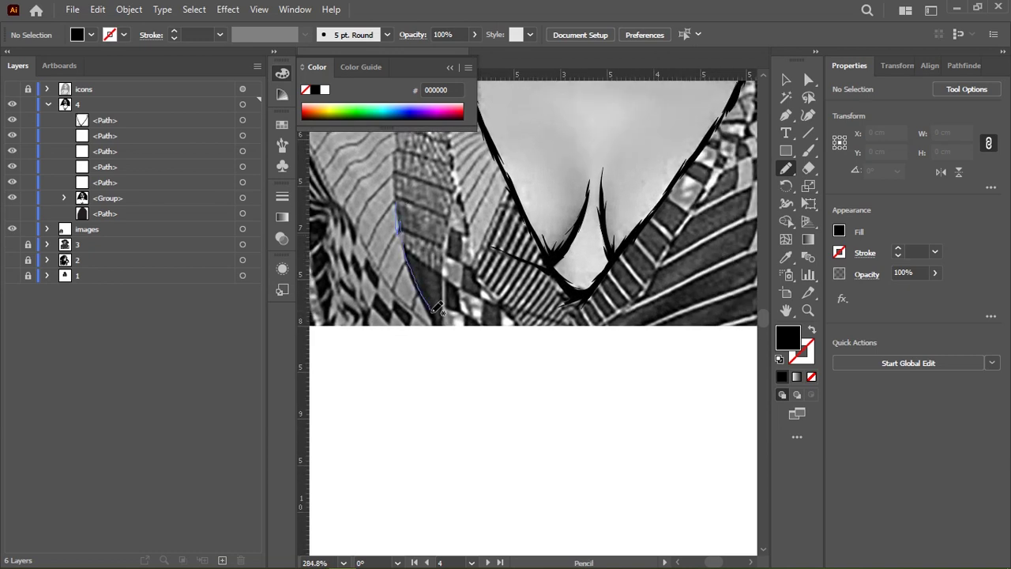
{"action": "left_click_drag", "start_coordinate": [402, 186], "coordinate": [401, 189]}
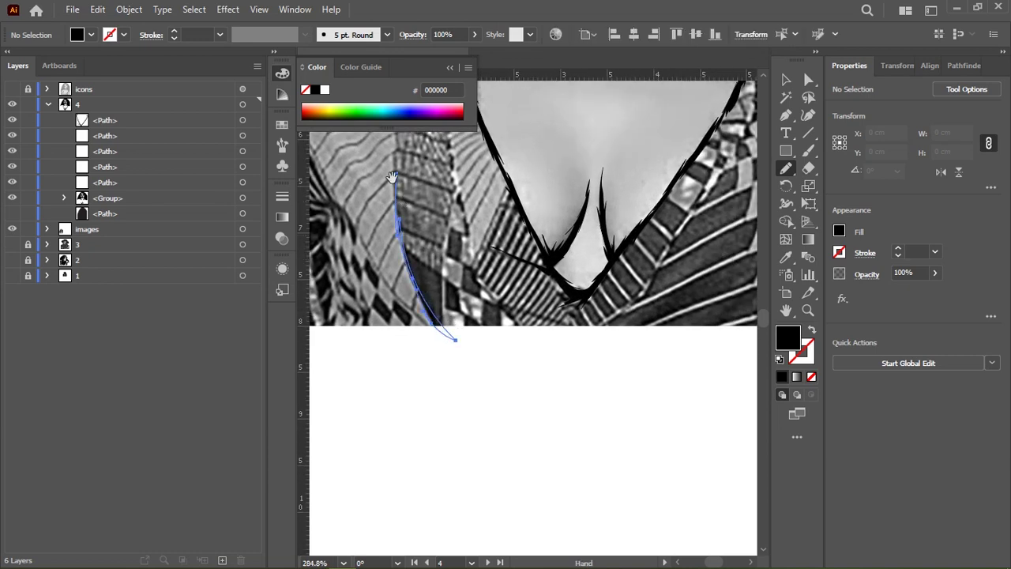
{"action": "mouse_move", "coordinate": [749, 271]}
{"action": "left_mouse_down"}
{"action": "mouse_move", "coordinate": [508, 280]}
{"action": "mouse_move", "coordinate": [541, 279]}
{"action": "left_mouse_up"}
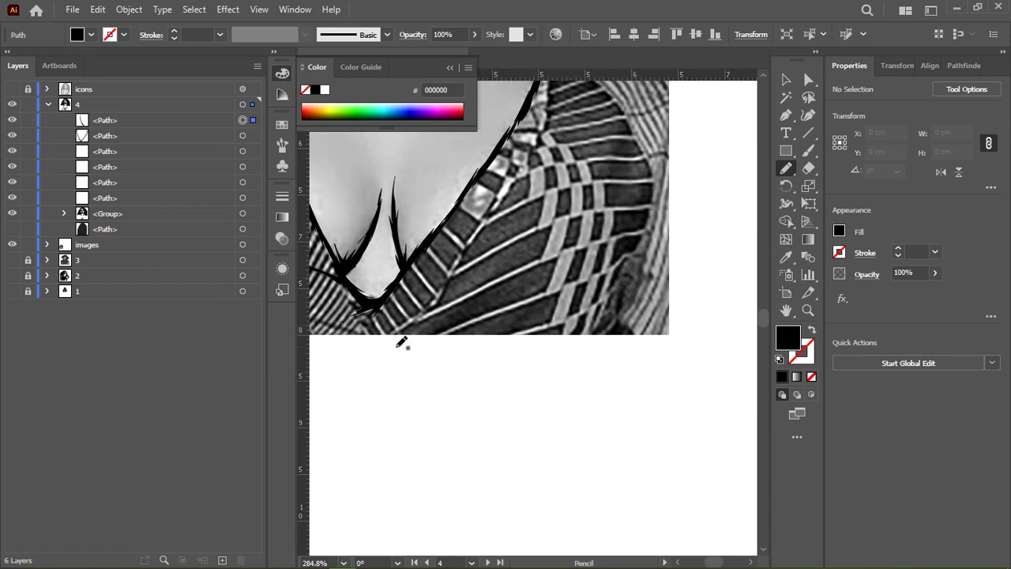
{"action": "mouse_move", "coordinate": [402, 343]}
{"action": "left_mouse_down"}
{"action": "mouse_move", "coordinate": [521, 295]}
{"action": "mouse_move", "coordinate": [378, 361]}
{"action": "left_mouse_up"}
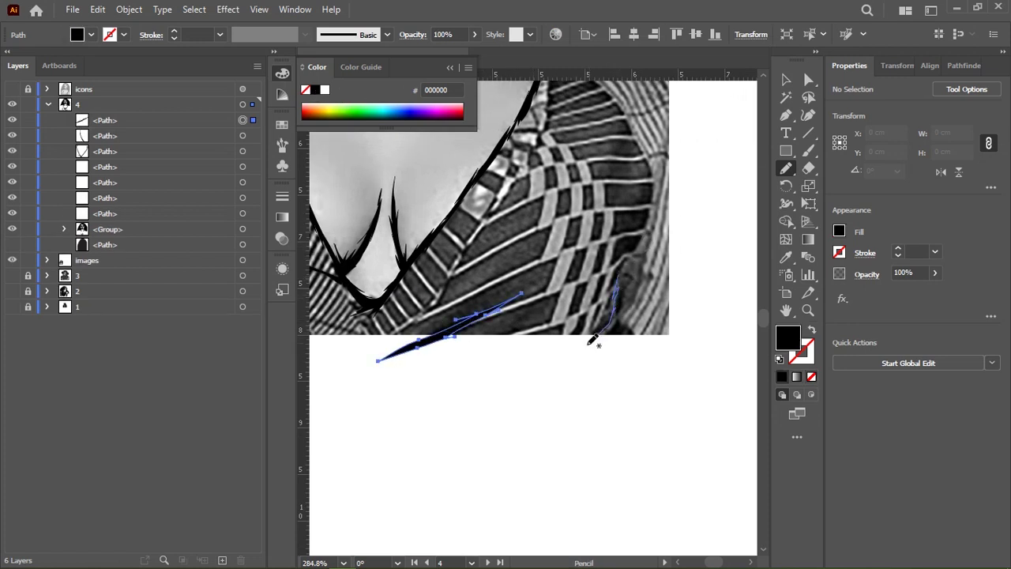
{"action": "left_click_drag", "start_coordinate": [588, 343], "coordinate": [631, 340]}
{"action": "left_click_drag", "start_coordinate": [626, 290], "coordinate": [658, 198]}
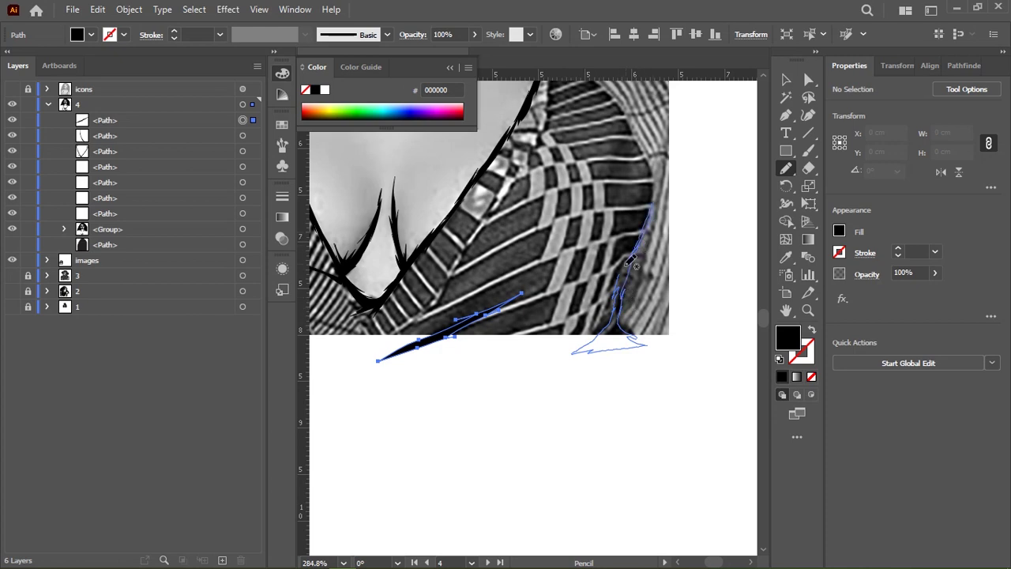
{"action": "left_click_drag", "start_coordinate": [631, 251], "coordinate": [630, 339]}
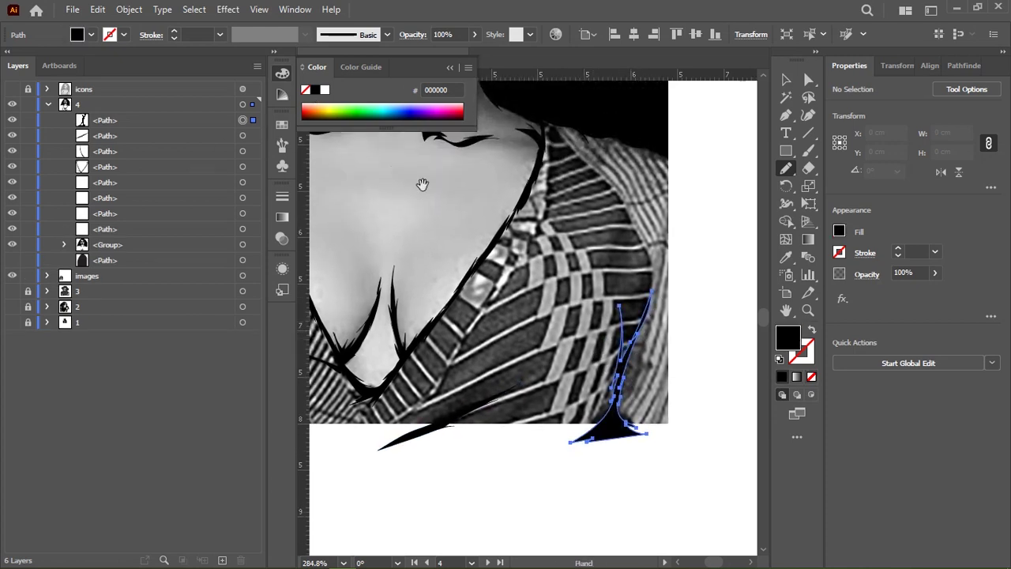
Trace the blouse's left edge and a second fold line on the left sleeve.
{"action": "left_click_drag", "start_coordinate": [504, 267], "coordinate": [568, 302]}
{"action": "scroll", "coordinate": [567, 302], "scroll_direction": "left", "scroll_amount": 3}
{"action": "scroll", "coordinate": [587, 321], "scroll_direction": "left", "scroll_amount": 3}
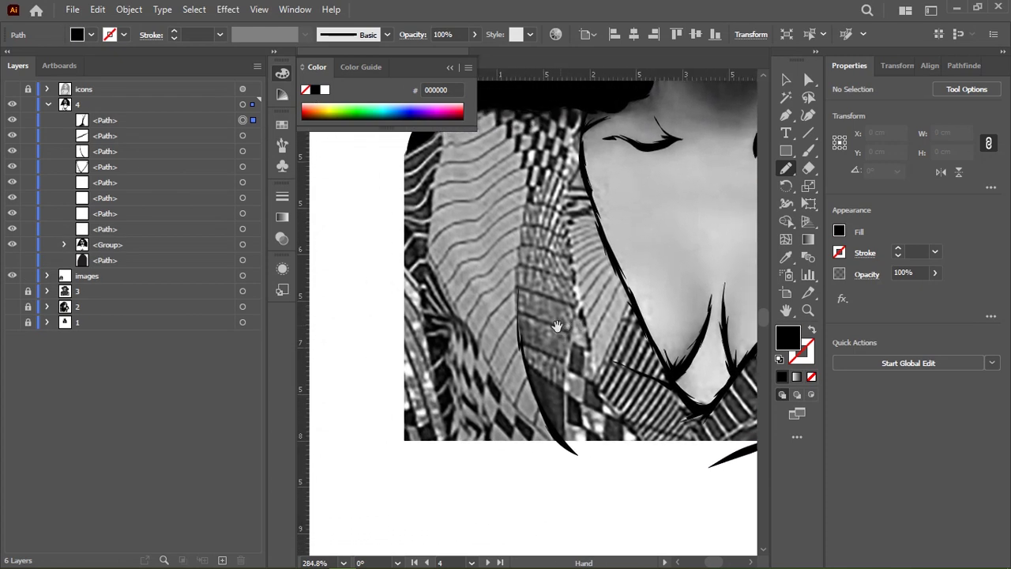
{"action": "mouse_move", "coordinate": [422, 225]}
{"action": "left_mouse_down"}
{"action": "mouse_move", "coordinate": [388, 207]}
{"action": "mouse_move", "coordinate": [368, 214]}
{"action": "left_mouse_up"}
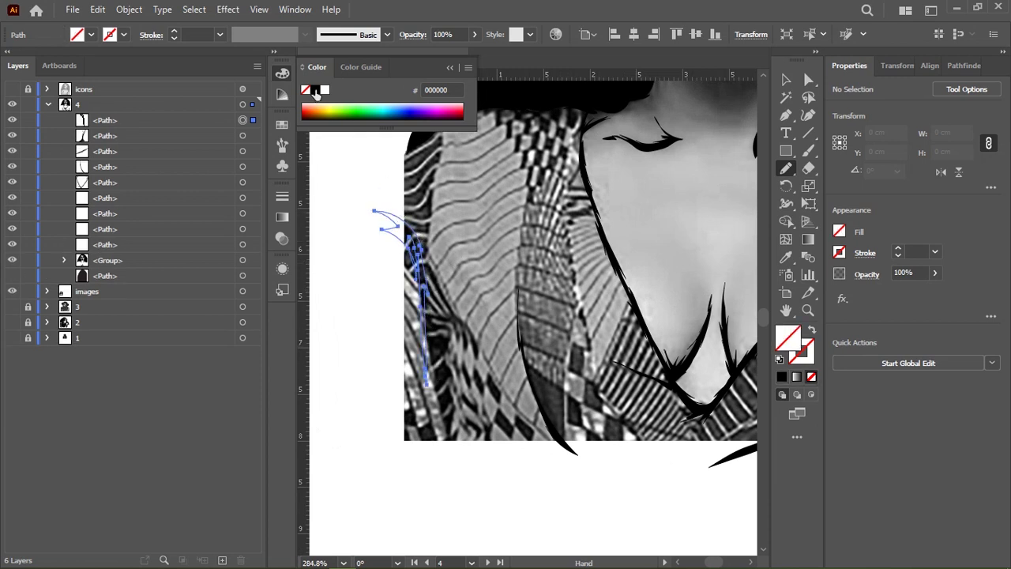
{"action": "left_click_drag", "start_coordinate": [539, 297], "coordinate": [498, 286]}
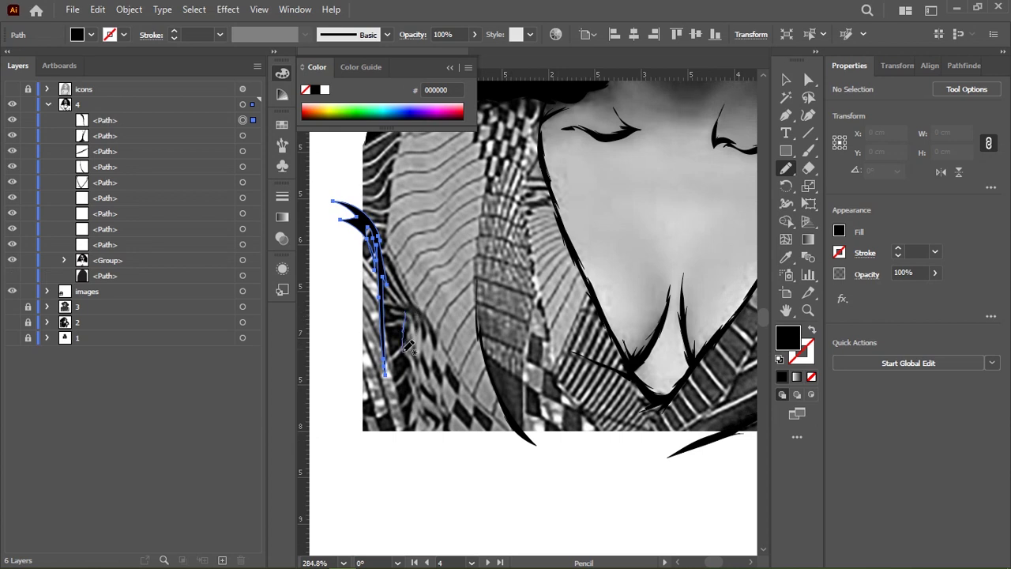
{"action": "left_click_drag", "start_coordinate": [407, 349], "coordinate": [409, 421]}
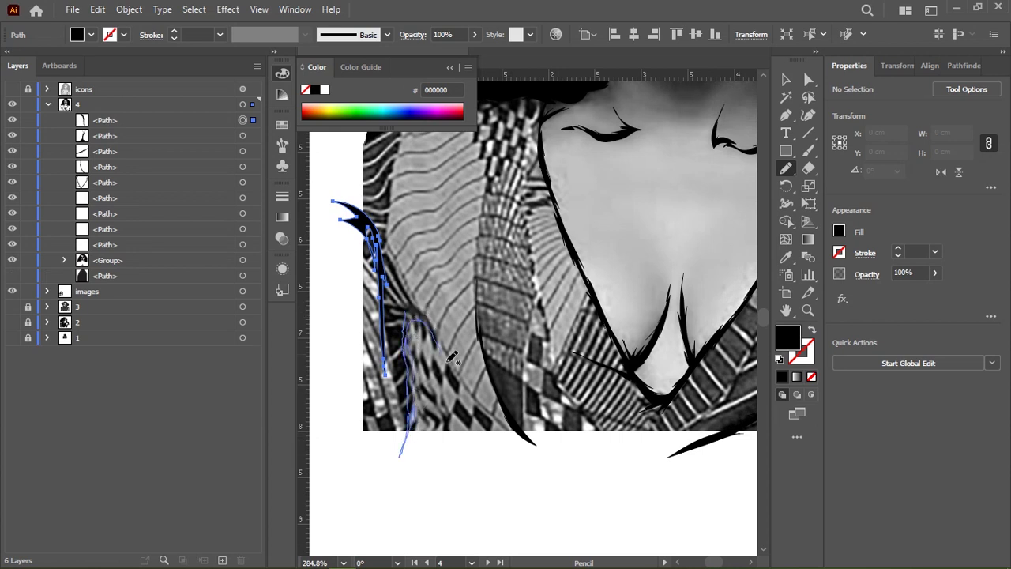
{"action": "left_click_drag", "start_coordinate": [394, 258], "coordinate": [413, 308]}
Add two folds along the blouse's right side and a hem fold under the left sleeve.
{"action": "left_click_drag", "start_coordinate": [749, 288], "coordinate": [524, 278]}
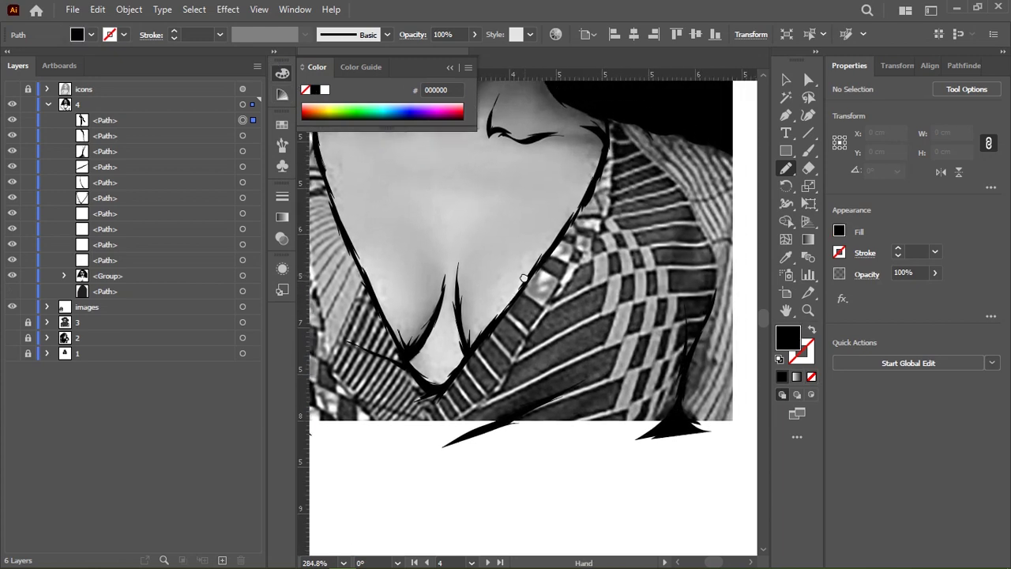
{"action": "left_click_drag", "start_coordinate": [680, 266], "coordinate": [637, 271]}
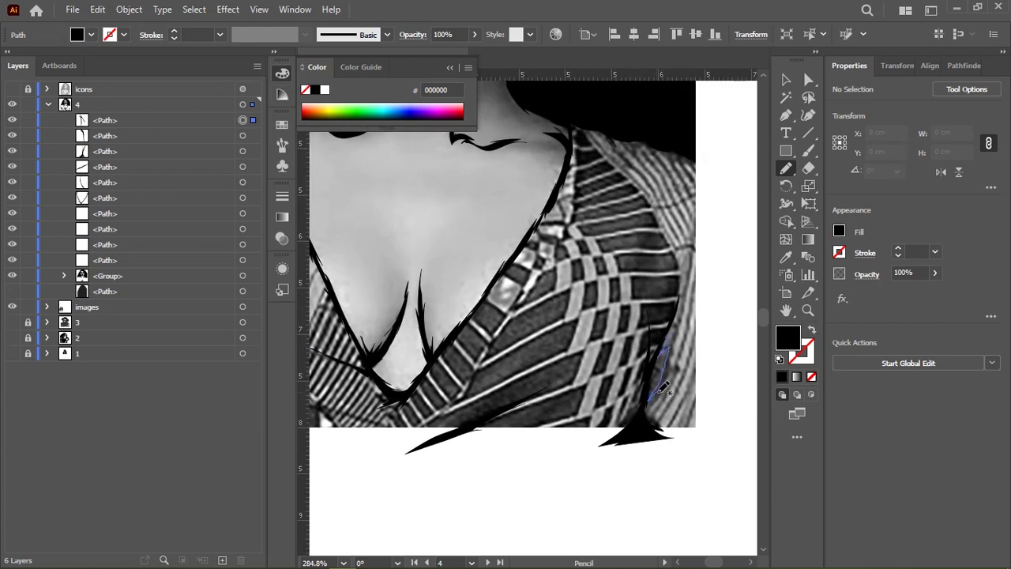
{"action": "left_click_drag", "start_coordinate": [686, 308], "coordinate": [685, 310]}
{"action": "mouse_move", "coordinate": [621, 211]}
{"action": "left_mouse_down"}
{"action": "mouse_move", "coordinate": [538, 278]}
{"action": "mouse_move", "coordinate": [641, 152]}
{"action": "left_mouse_up"}
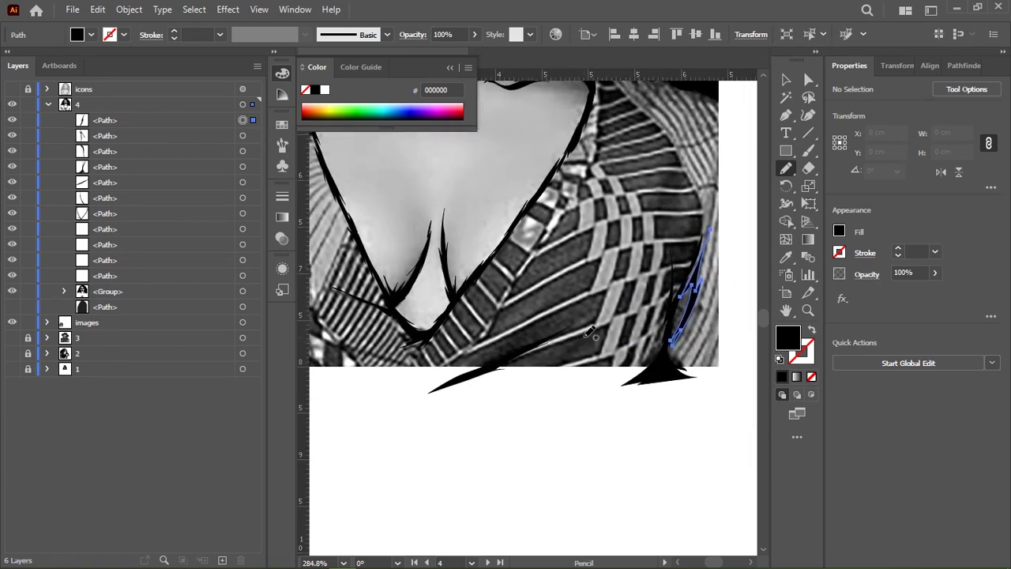
{"action": "left_click_drag", "start_coordinate": [583, 341], "coordinate": [581, 351]}
{"action": "mouse_move", "coordinate": [429, 360]}
{"action": "left_mouse_down"}
{"action": "mouse_move", "coordinate": [618, 354]}
{"action": "mouse_move", "coordinate": [532, 331]}
{"action": "left_mouse_up"}
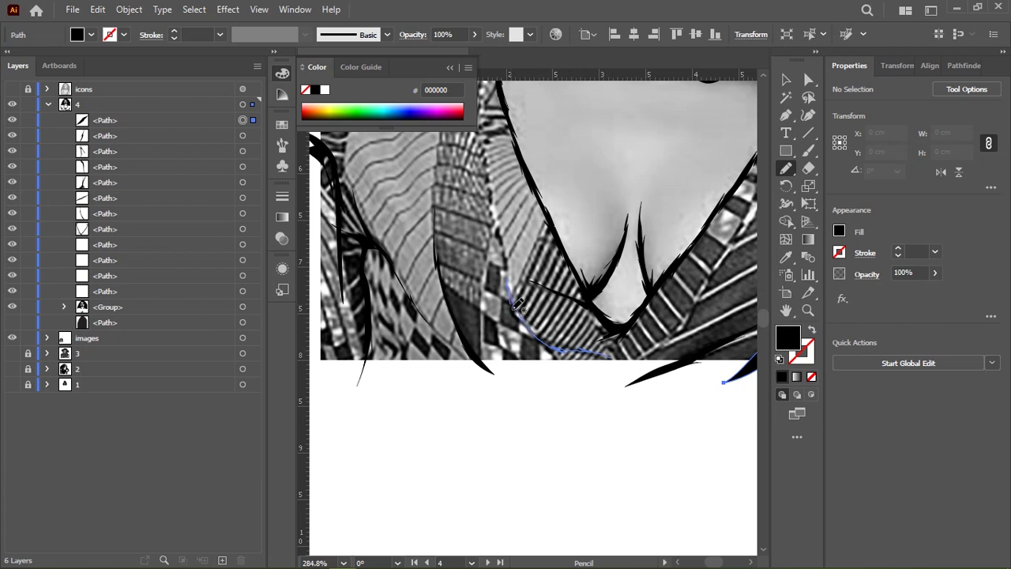
{"action": "left_click_drag", "start_coordinate": [479, 311], "coordinate": [541, 343]}
{"action": "left_click_drag", "start_coordinate": [599, 368], "coordinate": [646, 379]}
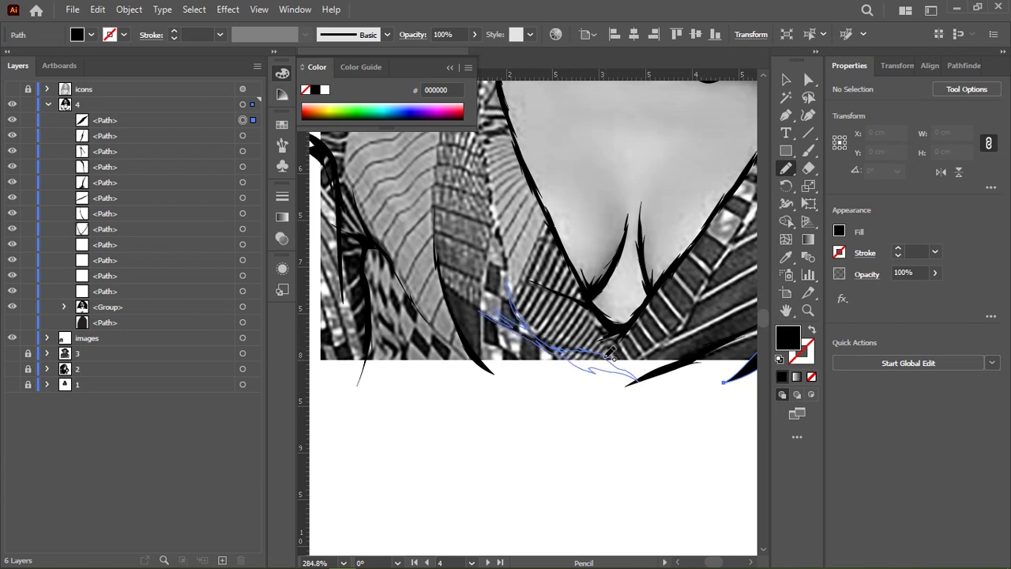
Trace the left shoulder edge and a fold line on the right shoulder.
{"action": "left_click_drag", "start_coordinate": [518, 236], "coordinate": [547, 287]}
{"action": "scroll", "coordinate": [561, 281], "scroll_direction": "up", "scroll_amount": 3}
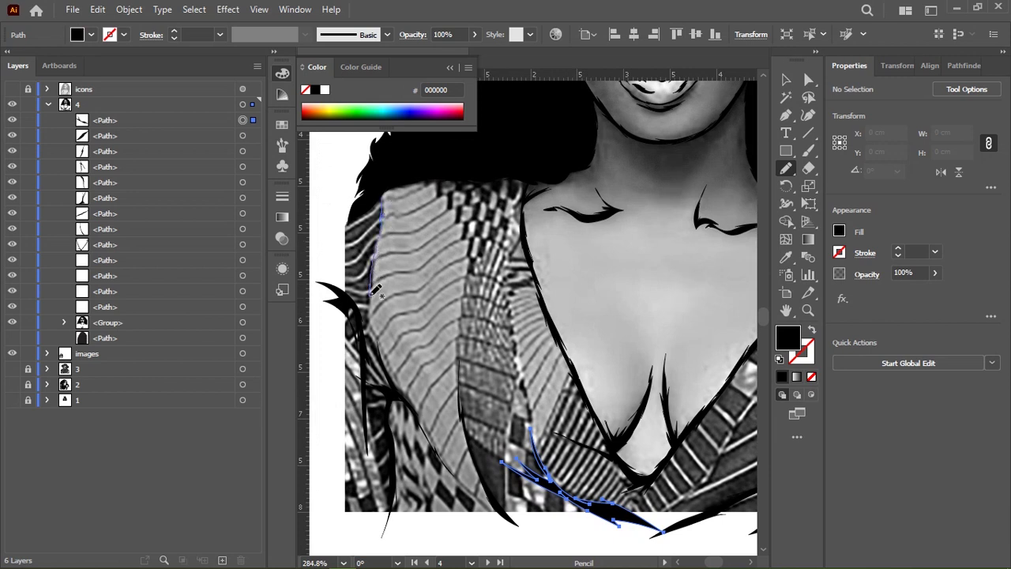
{"action": "left_click_drag", "start_coordinate": [365, 311], "coordinate": [355, 235]}
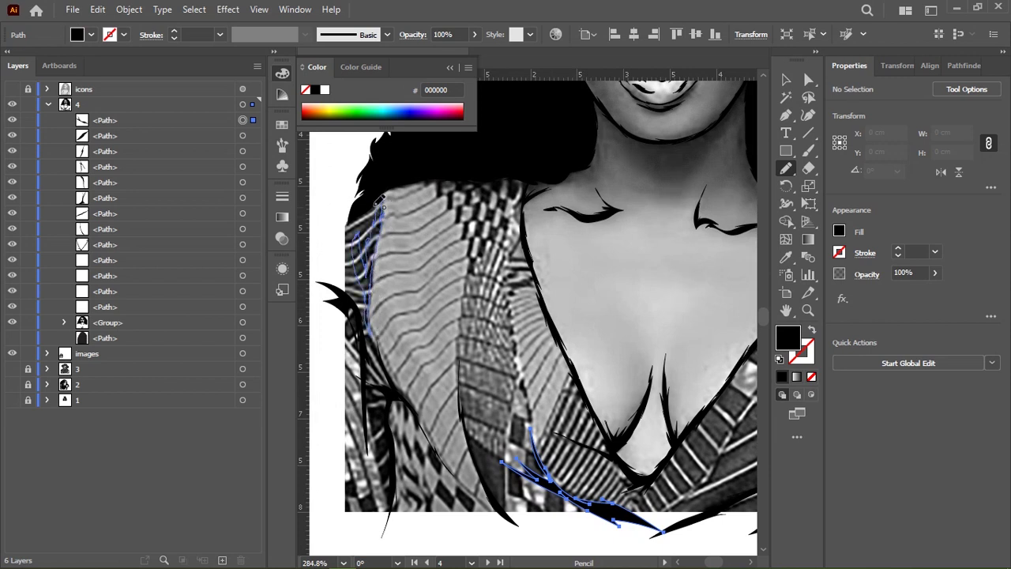
{"action": "left_click_drag", "start_coordinate": [379, 179], "coordinate": [380, 177]}
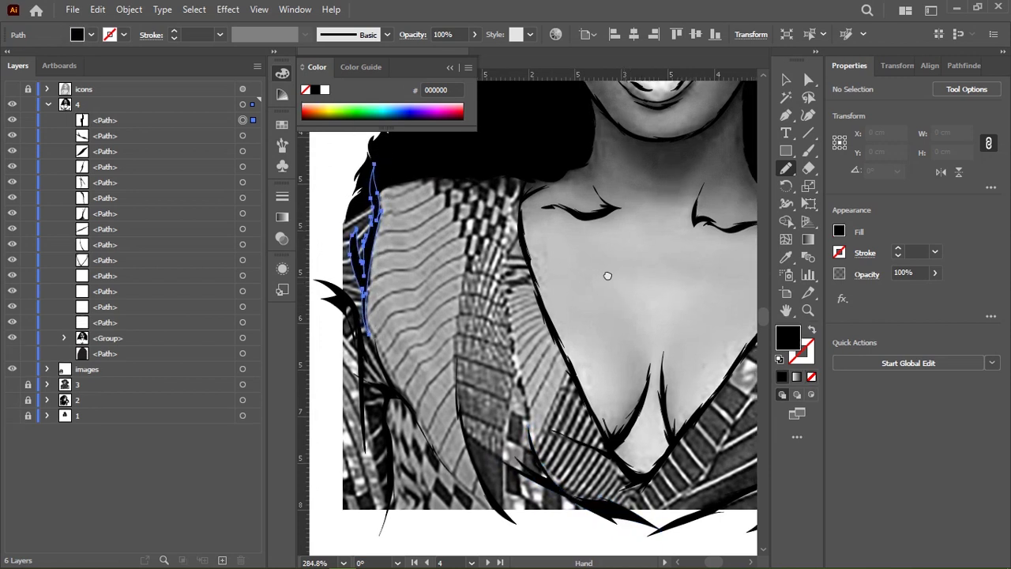
{"action": "mouse_move", "coordinate": [632, 296]}
{"action": "left_mouse_down"}
{"action": "mouse_move", "coordinate": [575, 268]}
{"action": "mouse_move", "coordinate": [502, 342]}
{"action": "mouse_move", "coordinate": [609, 325]}
{"action": "left_mouse_up"}
{"action": "scroll", "coordinate": [585, 269], "scroll_direction": "right", "scroll_amount": 5}
{"action": "scroll", "coordinate": [557, 283], "scroll_direction": "up", "scroll_amount": 2}
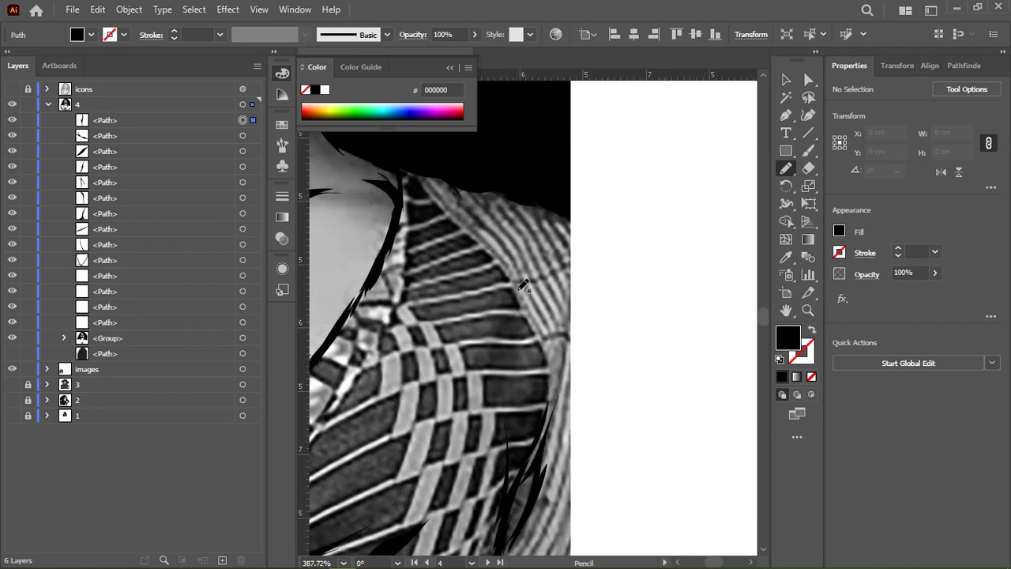
{"action": "left_click_drag", "start_coordinate": [529, 265], "coordinate": [531, 260]}
{"action": "scroll", "coordinate": [537, 269], "scroll_direction": "up", "scroll_amount": 4}
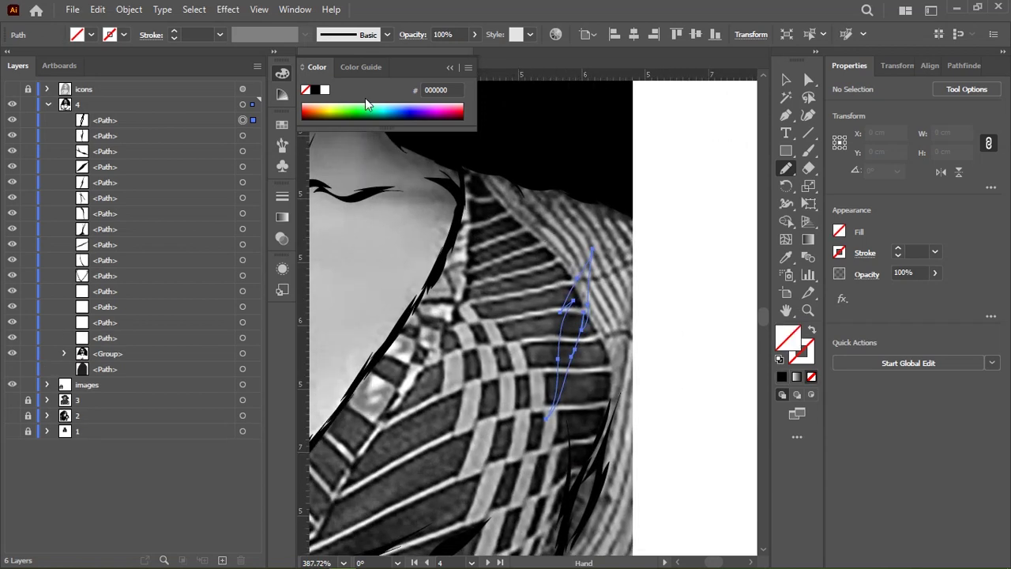
{"action": "scroll", "coordinate": [624, 253], "scroll_direction": "up", "scroll_amount": 5}
Select all the traced artwork, group it with Ctrl+G, and deselect.
{"action": "key", "text": "v"}
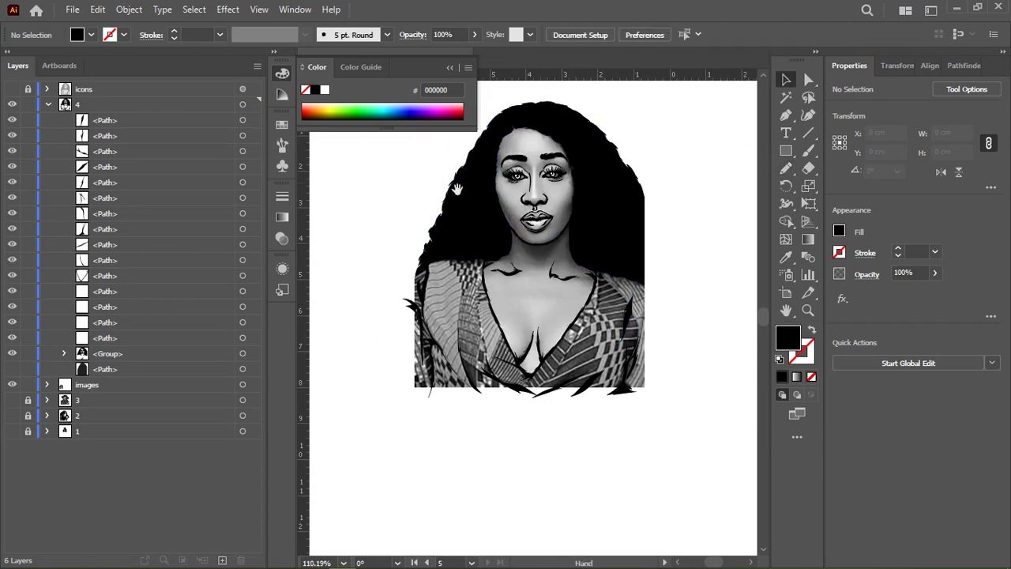
{"action": "left_click_drag", "start_coordinate": [409, 141], "coordinate": [404, 196]}
{"action": "key", "text": "ctrl+a"}
{"action": "key", "text": "ctrl+g"}
{"action": "key", "text": "a"}
{"action": "key", "text": "v"}
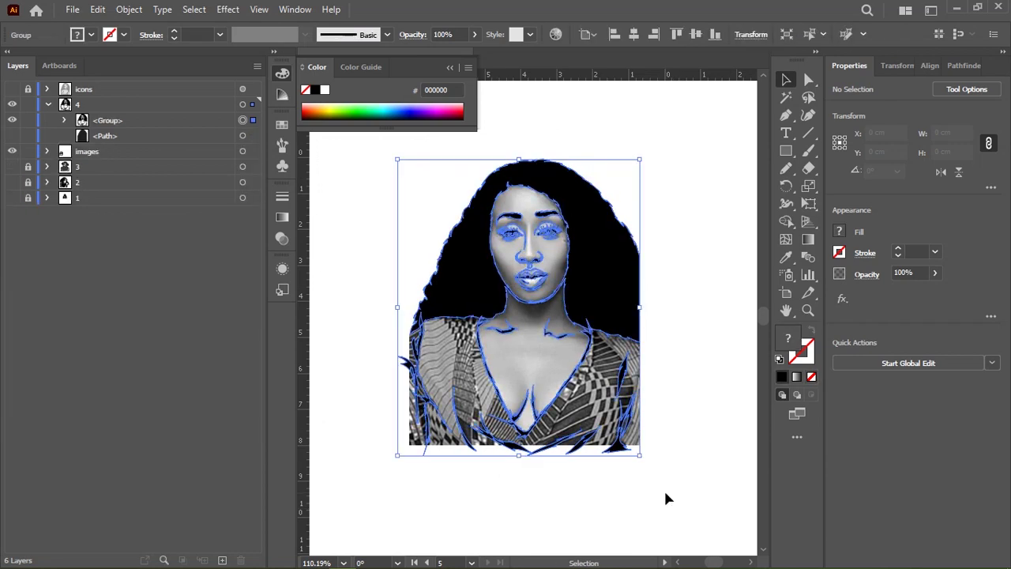
{"action": "left_click", "coordinate": [664, 490]}
Hide the images and icons layers so only the line-art portrait shows.
{"action": "scroll", "coordinate": [537, 308], "scroll_direction": "up", "scroll_amount": 3}
{"action": "scroll", "coordinate": [534, 284], "scroll_direction": "up", "scroll_amount": 2}
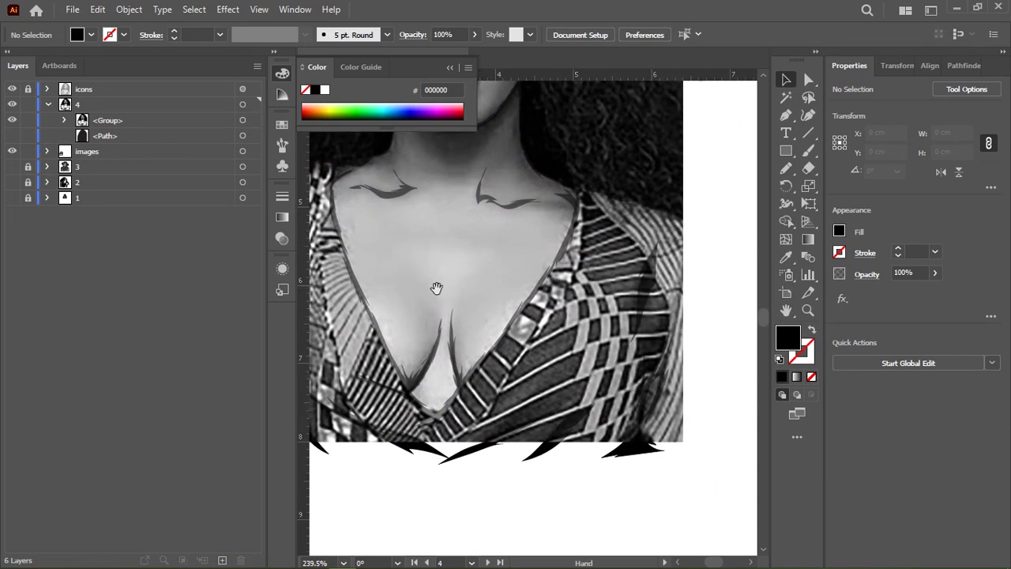
{"action": "left_click_drag", "start_coordinate": [450, 287], "coordinate": [393, 348]}
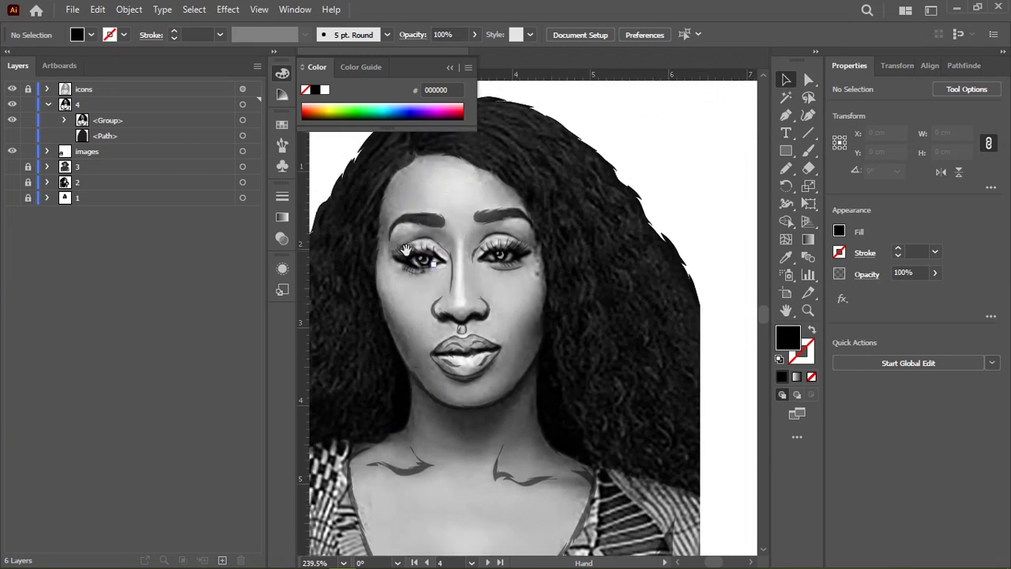
{"action": "left_click_drag", "start_coordinate": [459, 312], "coordinate": [495, 289]}
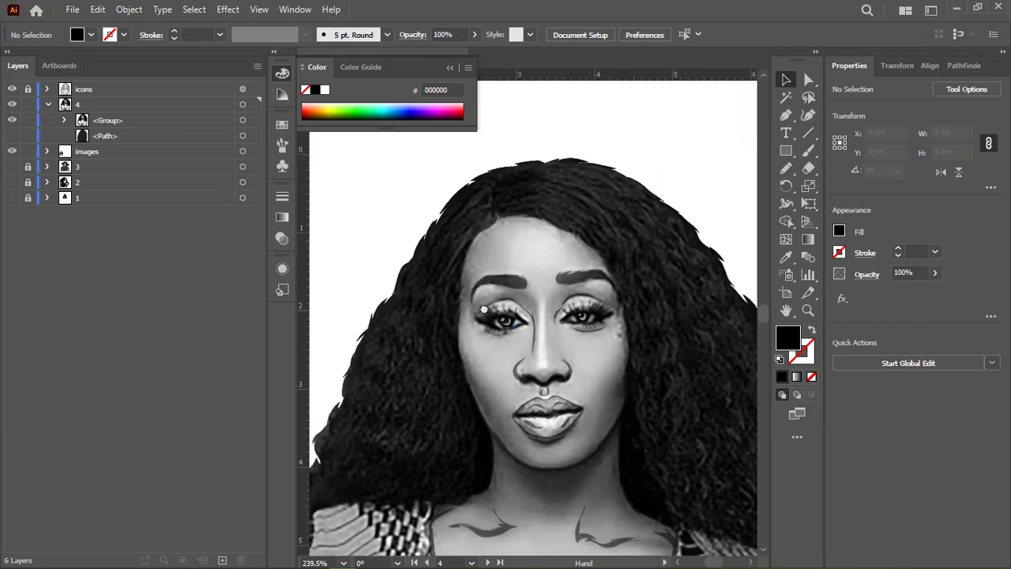
{"action": "scroll", "coordinate": [495, 289], "scroll_direction": "down", "scroll_amount": 5}
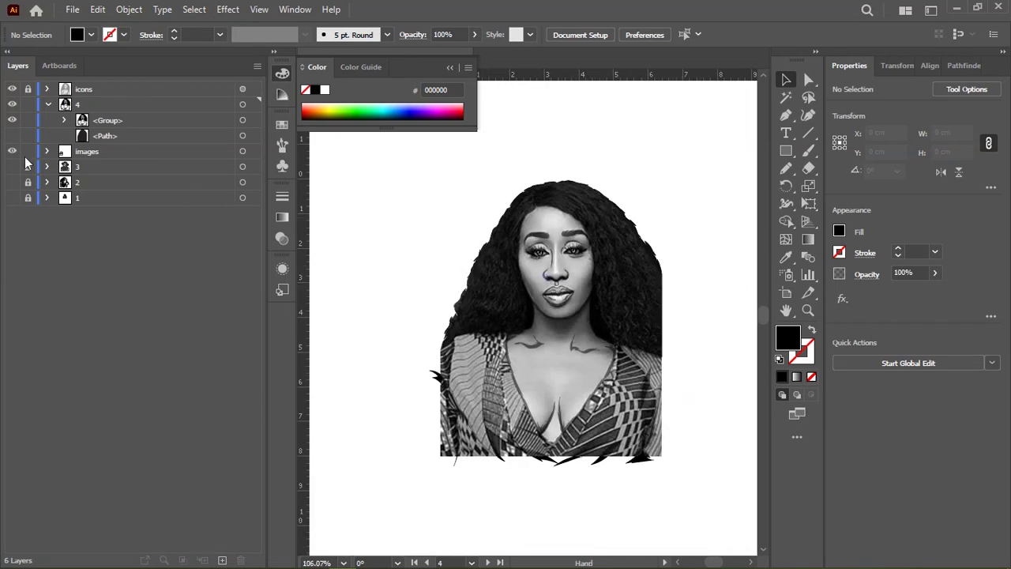
{"action": "left_click", "coordinate": [11, 151]}
{"action": "left_click", "coordinate": [12, 89]}
{"action": "left_click", "coordinate": [479, 254], "text": "alt"}
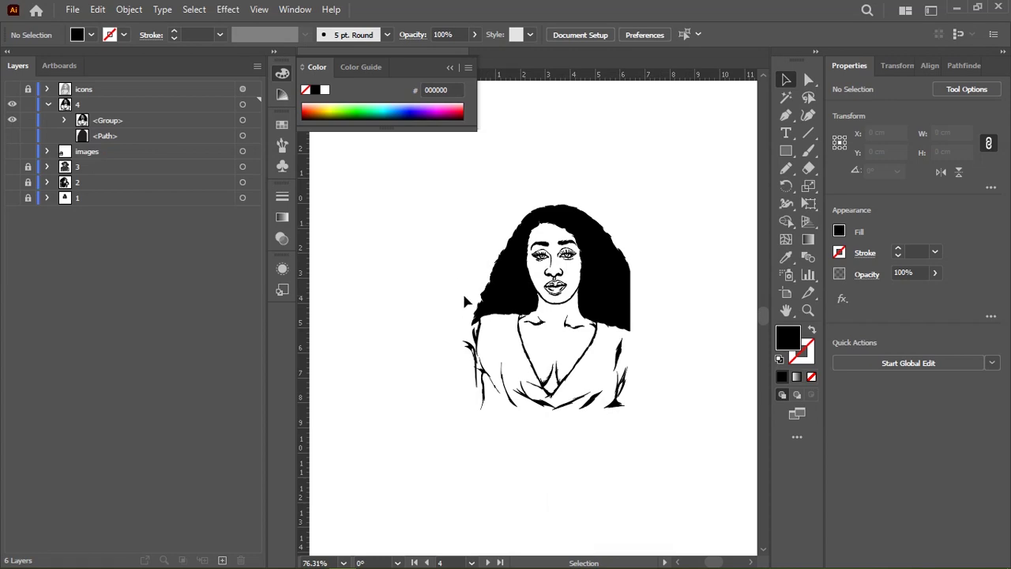
Zoom in on the V-neck and pencil two thin fold lines inside the neckline.
{"action": "left_click_drag", "start_coordinate": [553, 291], "coordinate": [596, 300]}
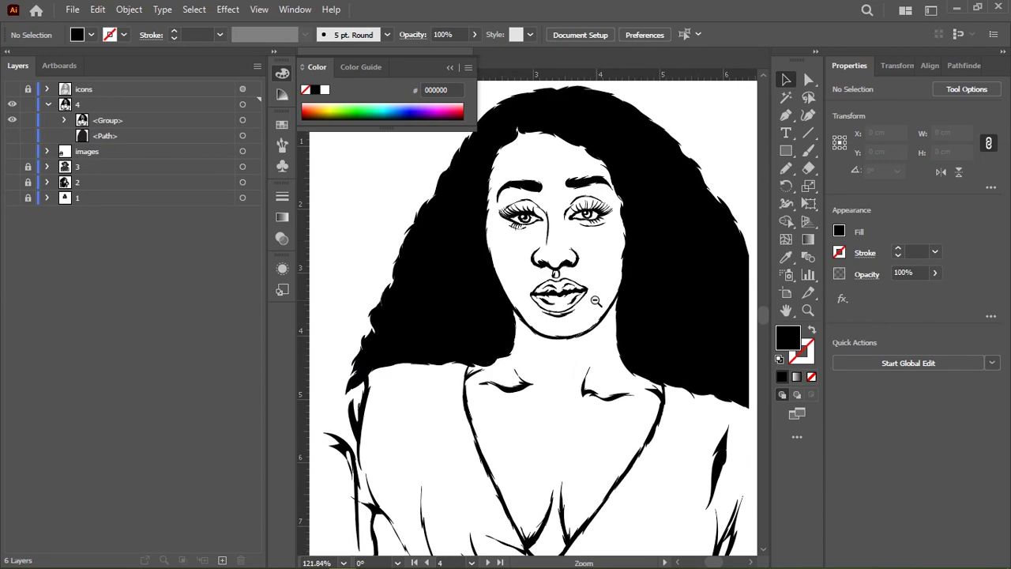
{"action": "scroll", "coordinate": [596, 300], "scroll_direction": "down", "scroll_amount": 2}
{"action": "scroll", "coordinate": [600, 305], "scroll_direction": "down", "scroll_amount": 2}
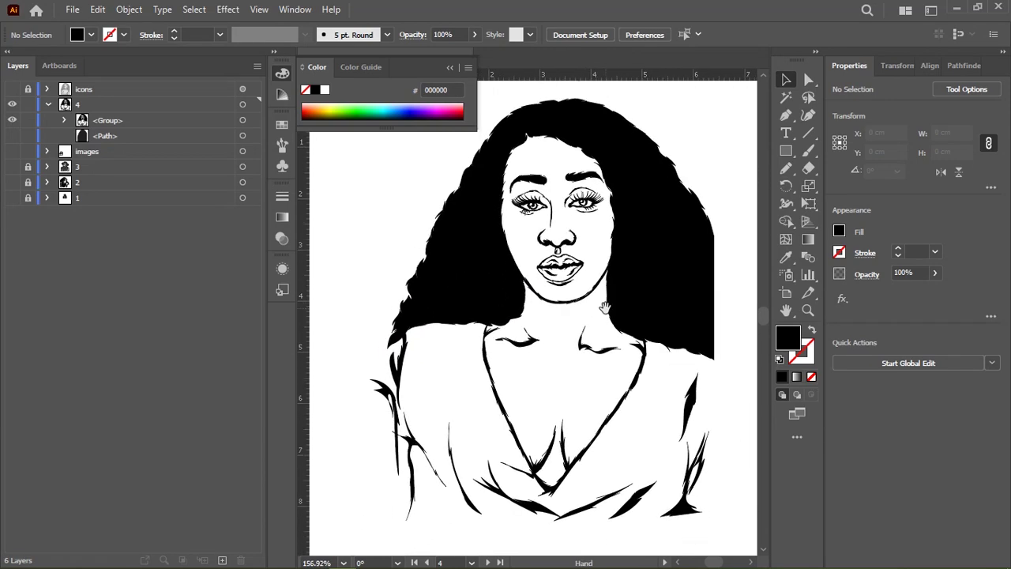
{"action": "left_click_drag", "start_coordinate": [510, 446], "coordinate": [632, 406]}
{"action": "key", "text": "n"}
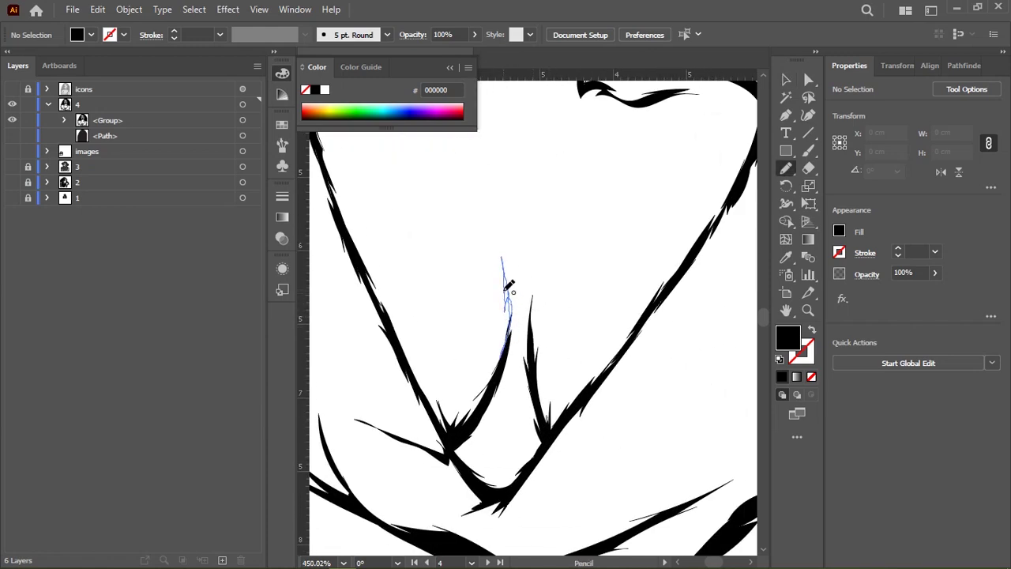
{"action": "left_click_drag", "start_coordinate": [508, 286], "coordinate": [506, 289]}
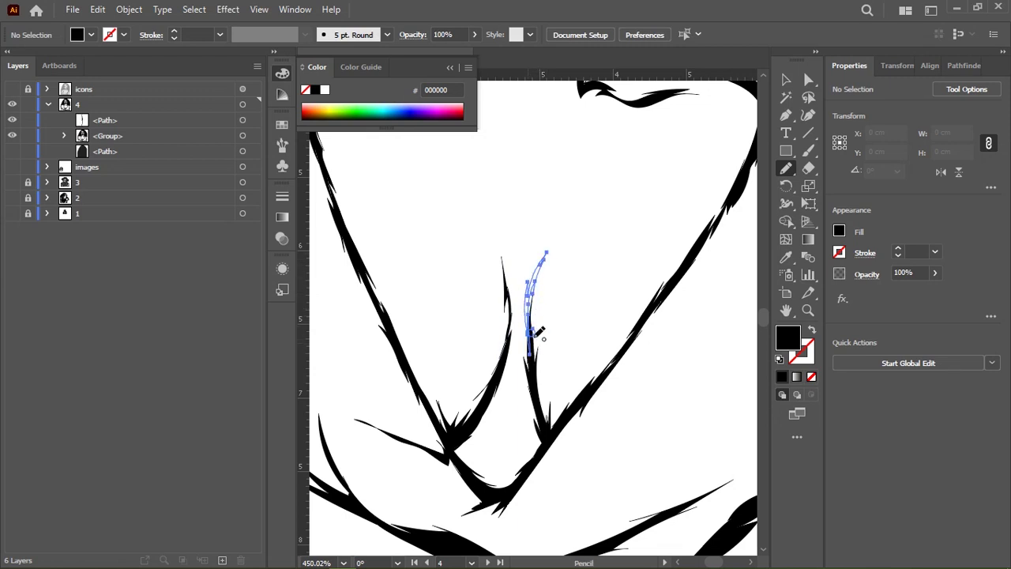
{"action": "left_click_drag", "start_coordinate": [534, 339], "coordinate": [535, 351]}
{"action": "left_click_drag", "start_coordinate": [505, 287], "coordinate": [580, 327]}
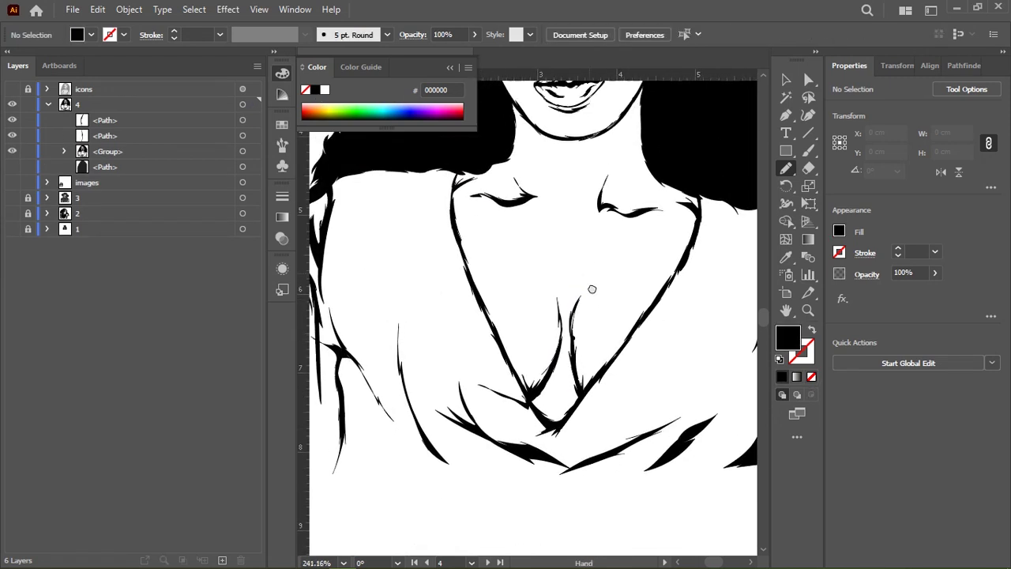
Zoom closely on the new neckline path and deselect to inspect the chest lines.
{"action": "left_click_drag", "start_coordinate": [624, 433], "coordinate": [636, 335]}
{"action": "left_click_drag", "start_coordinate": [621, 375], "coordinate": [646, 350]}
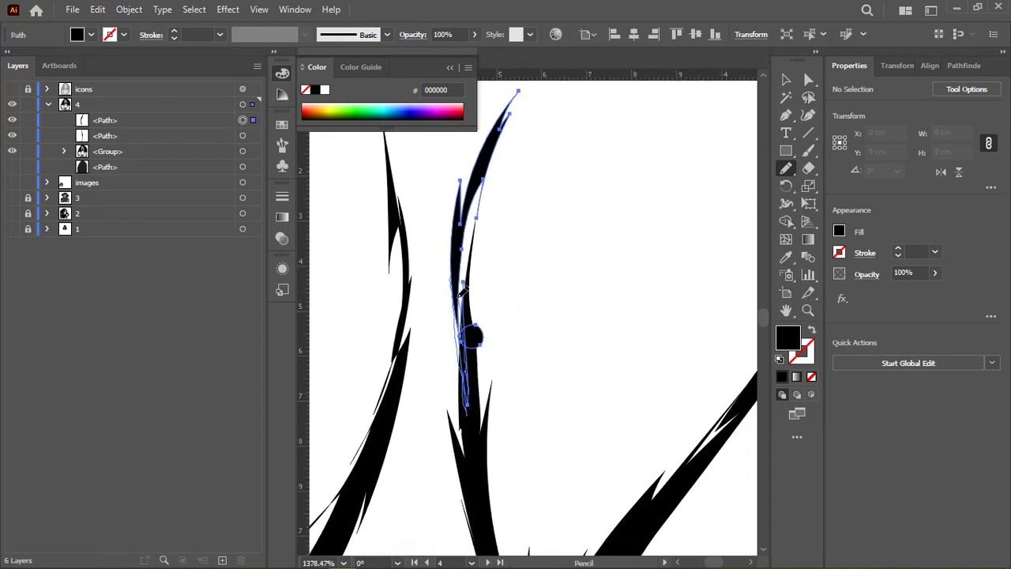
{"action": "scroll", "coordinate": [501, 242], "scroll_direction": "down", "scroll_amount": 2}
{"action": "scroll", "coordinate": [493, 241], "scroll_direction": "down", "scroll_amount": 2}
{"action": "scroll", "coordinate": [559, 192], "scroll_direction": "down", "scroll_amount": 4}
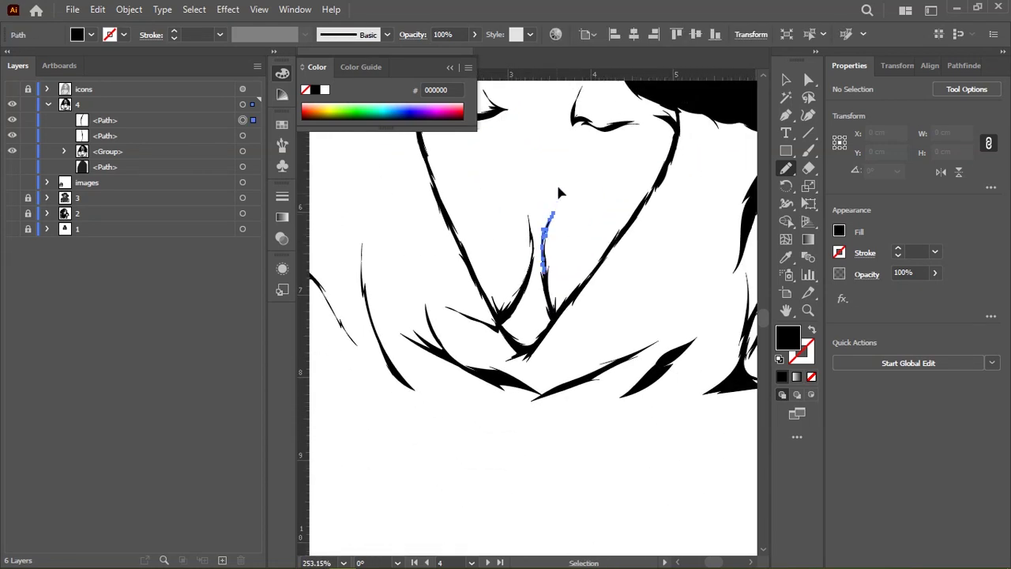
{"action": "key", "text": "ctrl+shift+a"}
{"action": "scroll", "coordinate": [481, 208], "scroll_direction": "up", "scroll_amount": 2}
{"action": "scroll", "coordinate": [632, 214], "scroll_direction": "up", "scroll_amount": 3}
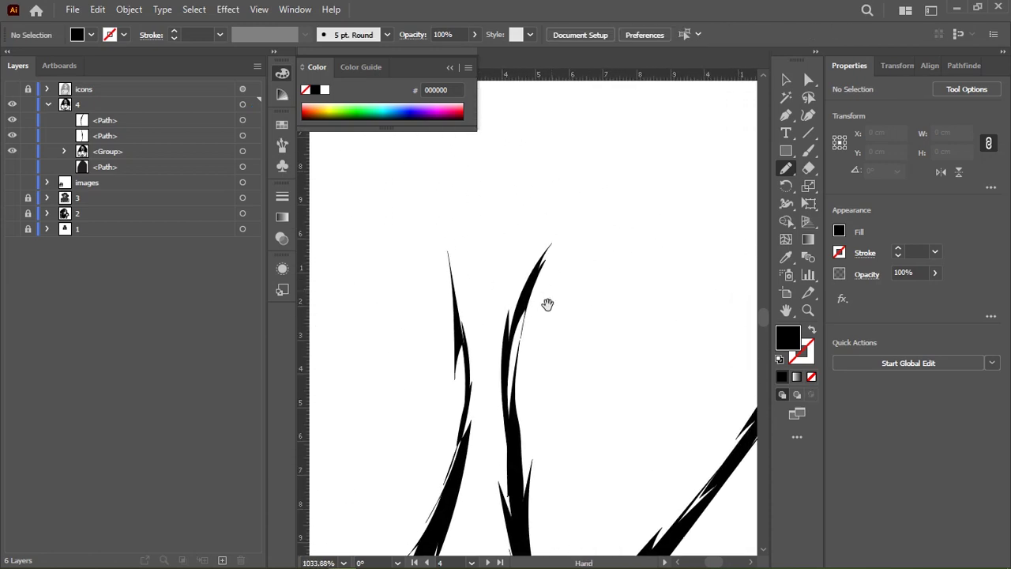
Select the inner stroke between the chest lines and inspect it up close.
{"action": "left_click", "coordinate": [528, 300], "text": "ctrl"}
{"action": "left_click_drag", "start_coordinate": [526, 409], "coordinate": [496, 359]}
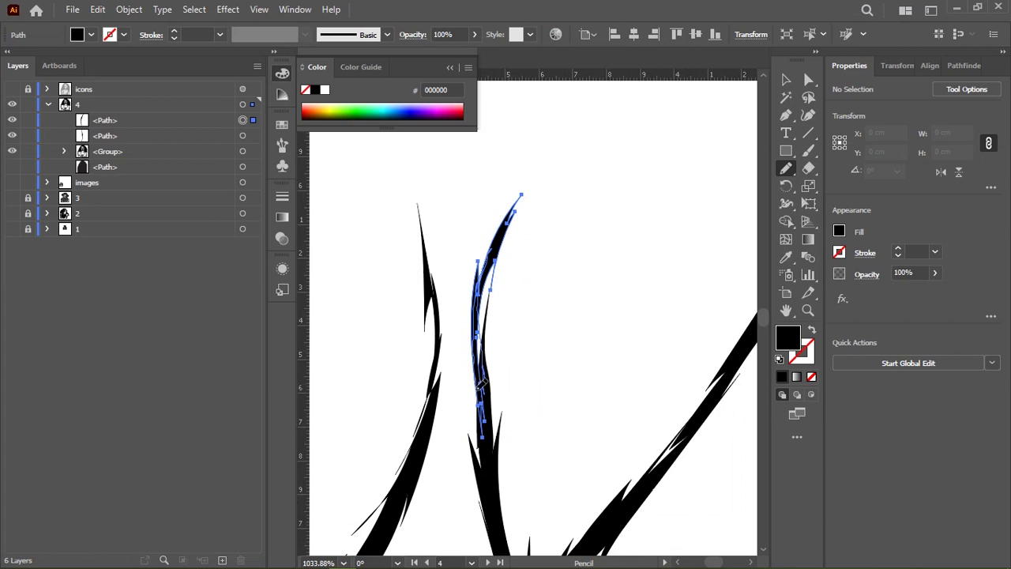
{"action": "scroll", "coordinate": [553, 305], "scroll_direction": "up", "scroll_amount": 1}
{"action": "scroll", "coordinate": [473, 328], "scroll_direction": "up", "scroll_amount": 1}
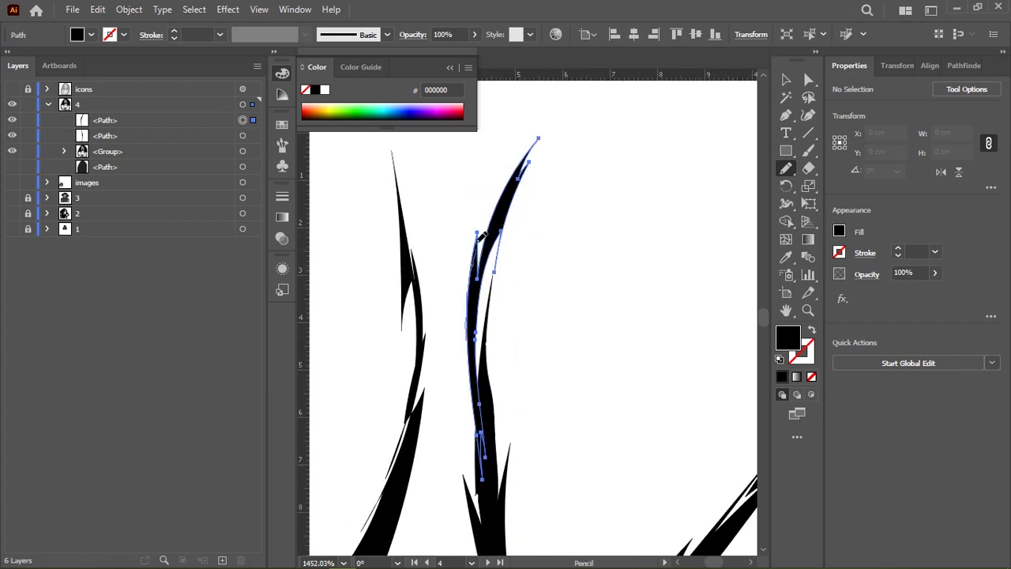
{"action": "scroll", "coordinate": [478, 338], "scroll_direction": "down", "scroll_amount": 3}
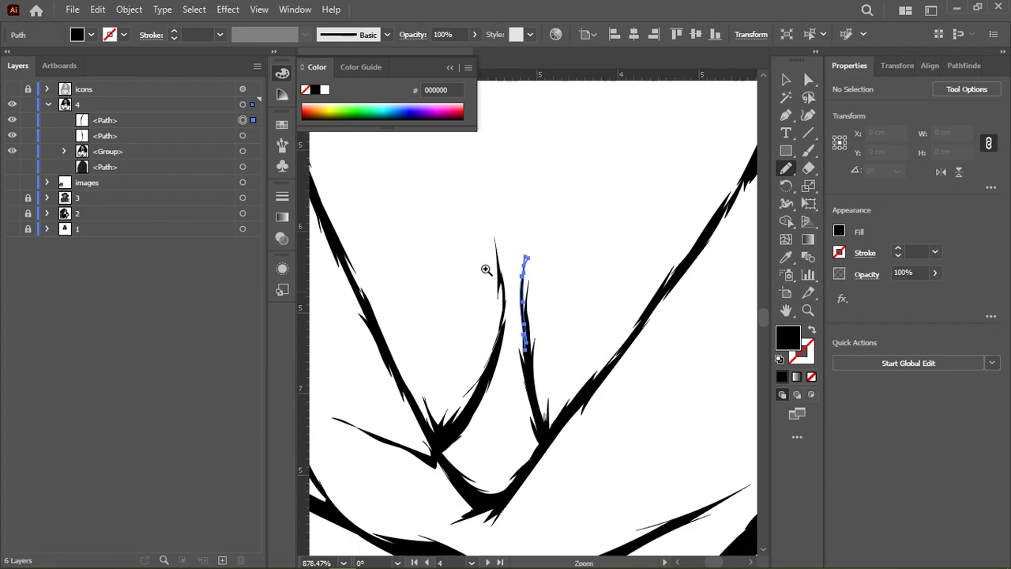
{"action": "key", "text": "ctrl+shift+a"}
Undo twice to remove the misplaced short stroke on the chest.
{"action": "scroll", "coordinate": [582, 248], "scroll_direction": "down", "scroll_amount": 2}
{"action": "scroll", "coordinate": [518, 249], "scroll_direction": "down", "scroll_amount": 1}
{"action": "scroll", "coordinate": [537, 247], "scroll_direction": "up", "scroll_amount": 1}
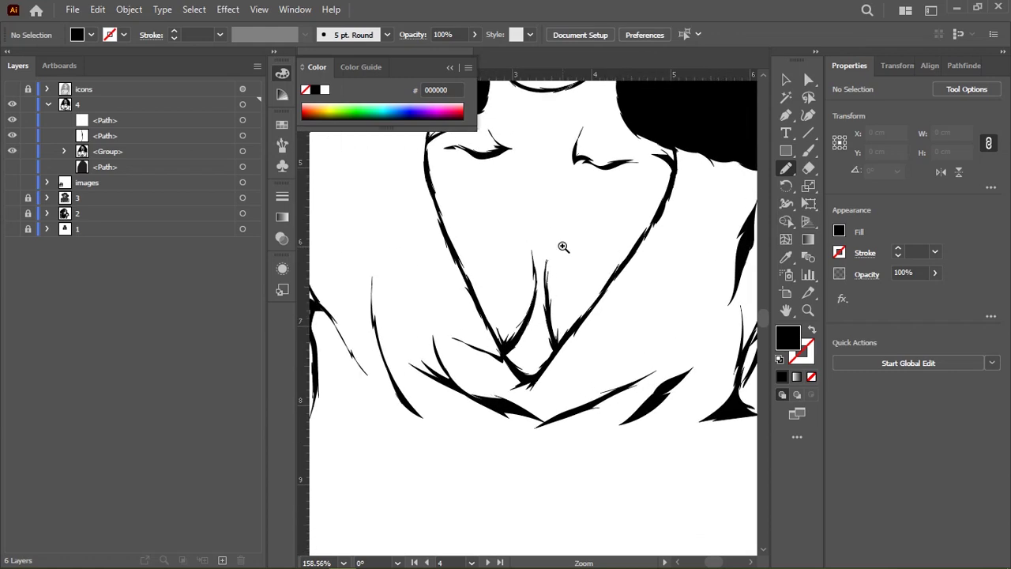
{"action": "scroll", "coordinate": [557, 249], "scroll_direction": "up", "scroll_amount": 1}
{"action": "scroll", "coordinate": [474, 269], "scroll_direction": "up", "scroll_amount": 1}
{"action": "scroll", "coordinate": [452, 275], "scroll_direction": "up", "scroll_amount": 1}
{"action": "key", "text": "ctrl+z"}
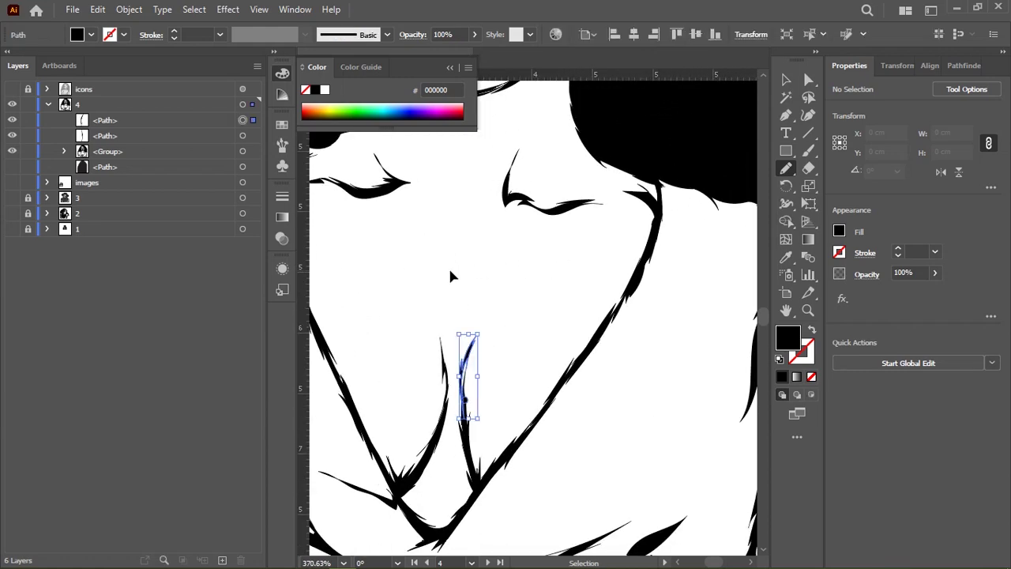
{"action": "key", "text": "ctrl+z"}
{"action": "key", "text": "ctrl+z"}
Redraw the inner chest stroke as a taller tapered fold, then zoom out.
{"action": "scroll", "coordinate": [542, 279], "scroll_direction": "down", "scroll_amount": 2}
{"action": "scroll", "coordinate": [553, 273], "scroll_direction": "up", "scroll_amount": 1}
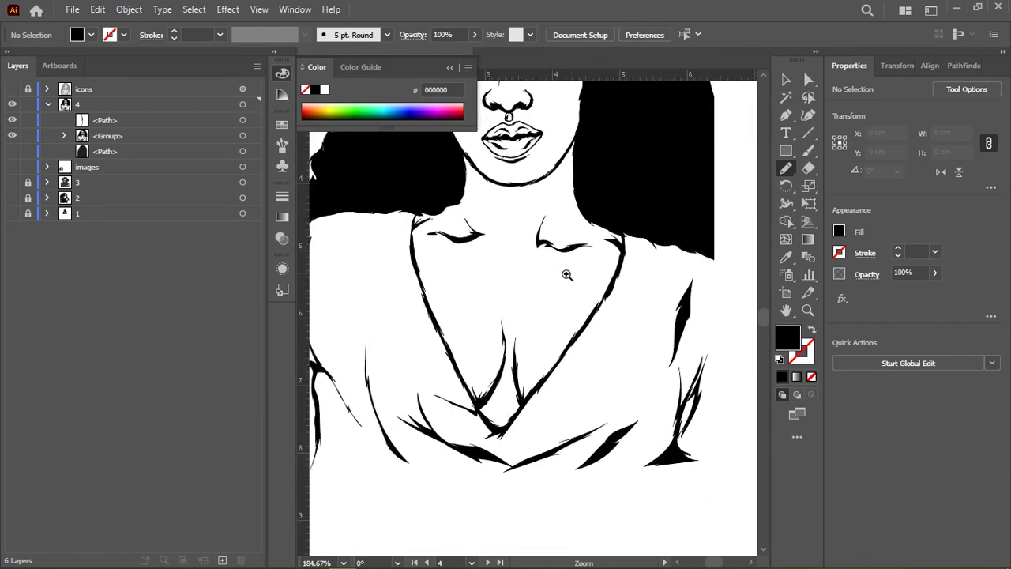
{"action": "scroll", "coordinate": [436, 296], "scroll_direction": "up", "scroll_amount": 2}
{"action": "scroll", "coordinate": [495, 278], "scroll_direction": "up", "scroll_amount": 1}
{"action": "scroll", "coordinate": [471, 287], "scroll_direction": "up", "scroll_amount": 1}
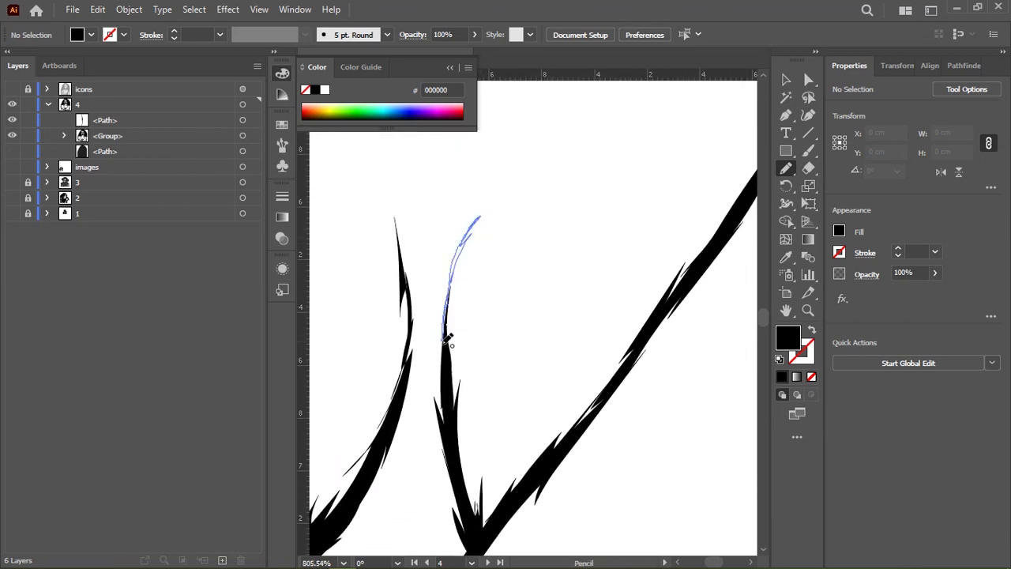
{"action": "left_click_drag", "start_coordinate": [448, 340], "coordinate": [449, 341]}
{"action": "scroll", "coordinate": [369, 150], "scroll_direction": "down", "scroll_amount": 1}
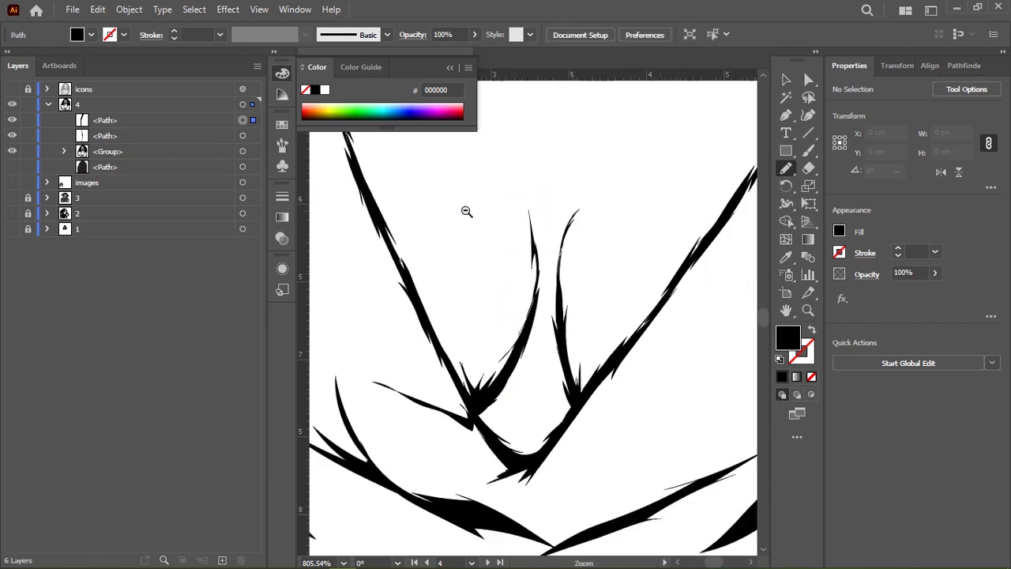
{"action": "scroll", "coordinate": [466, 211], "scroll_direction": "down", "scroll_amount": 5}
{"action": "scroll", "coordinate": [427, 158], "scroll_direction": "down", "scroll_amount": 1}
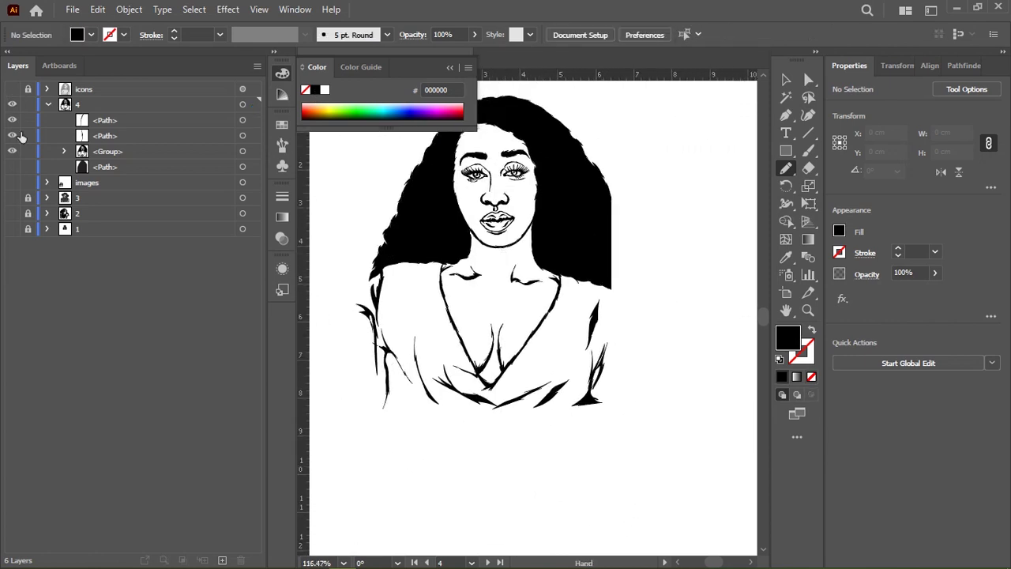
Toggle the reference photo on and off to compare the drawing against it.
{"action": "left_click", "coordinate": [12, 183]}
{"action": "left_click", "coordinate": [12, 183]}
{"action": "left_click", "coordinate": [12, 182]}
{"action": "left_click", "coordinate": [12, 182]}
{"action": "scroll", "coordinate": [603, 355], "scroll_direction": "up", "scroll_amount": 5}
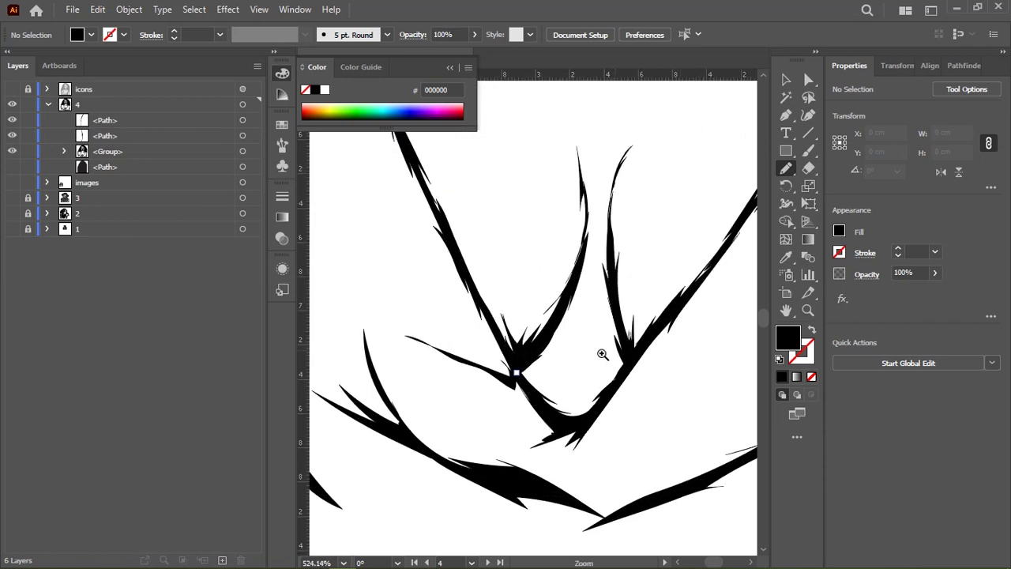
{"action": "scroll", "coordinate": [486, 298], "scroll_direction": "up", "scroll_amount": 1}
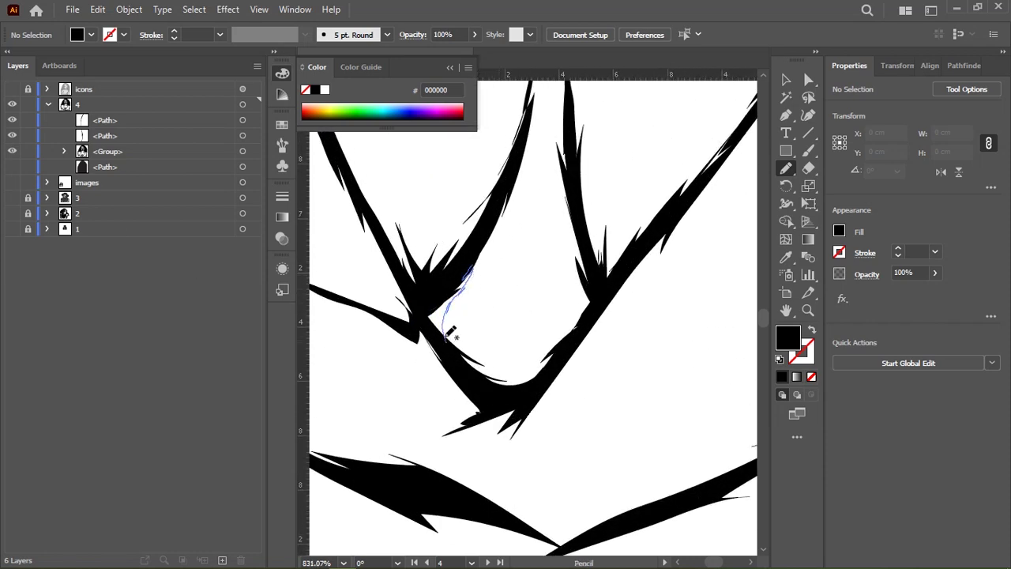
Pencil a black-filled stroke along the left inner cleavage curve.
{"action": "left_click_drag", "start_coordinate": [451, 332], "coordinate": [490, 224]}
{"action": "left_click", "coordinate": [308, 90]}
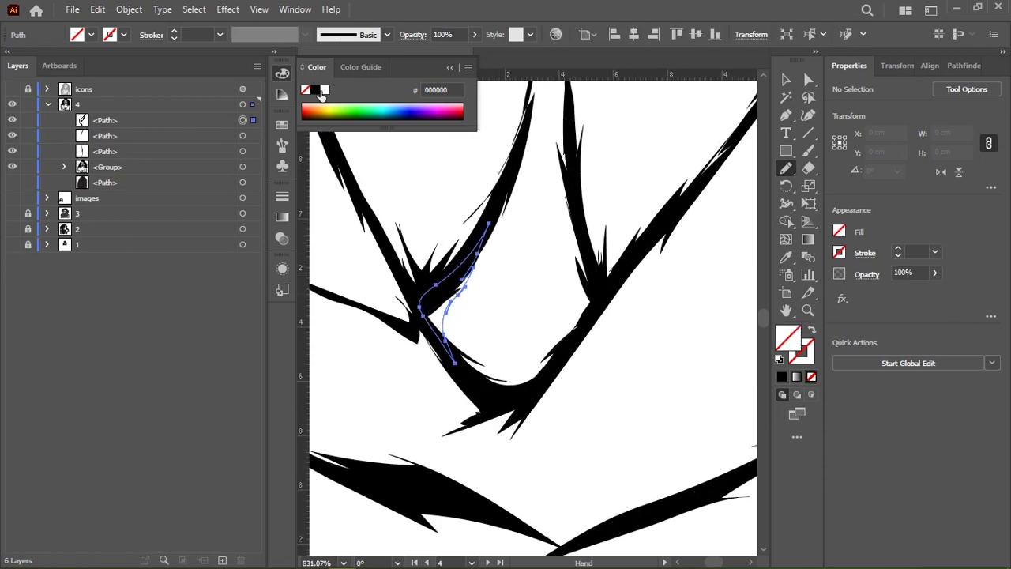
{"action": "left_click", "coordinate": [316, 90]}
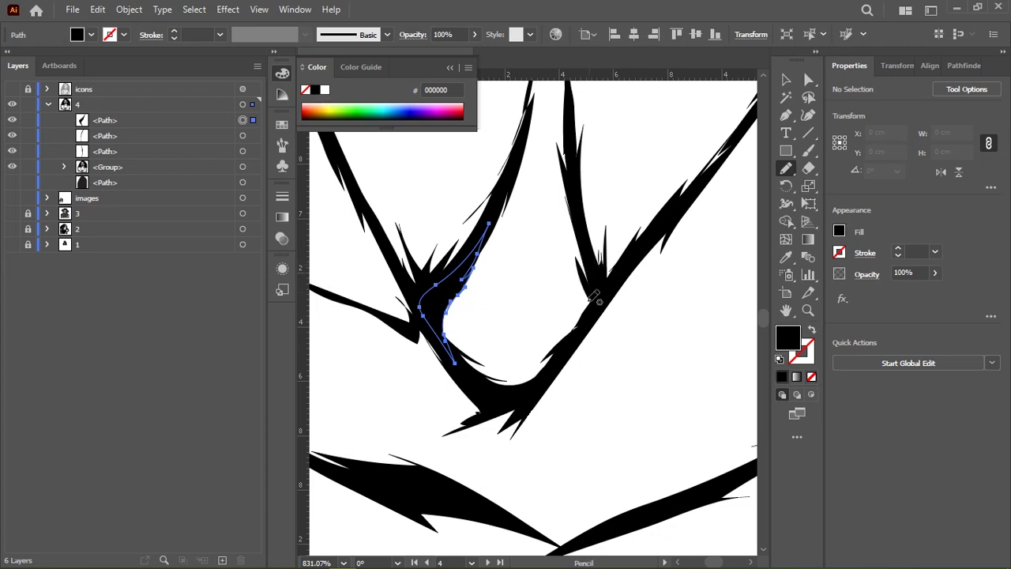
Pencil a stroke along the right inner cleavage curve, then deselect it.
{"action": "left_click_drag", "start_coordinate": [579, 325], "coordinate": [581, 225]}
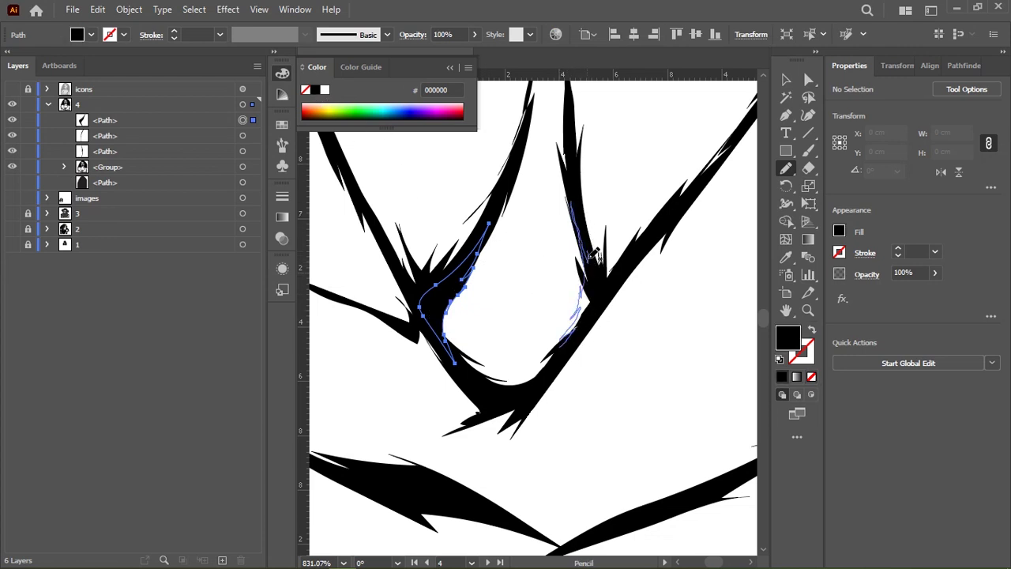
{"action": "left_click_drag", "start_coordinate": [566, 357], "coordinate": [561, 362]}
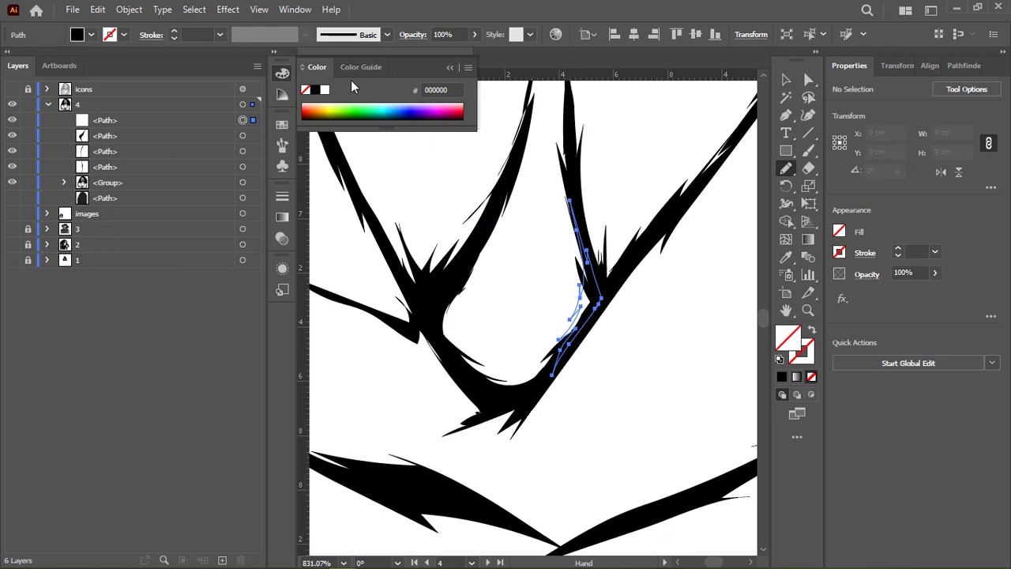
{"action": "left_click", "coordinate": [524, 279], "text": "ctrl"}
{"action": "scroll", "coordinate": [498, 225], "scroll_direction": "down", "scroll_amount": 5}
{"action": "scroll", "coordinate": [498, 225], "scroll_direction": "up", "scroll_amount": 2}
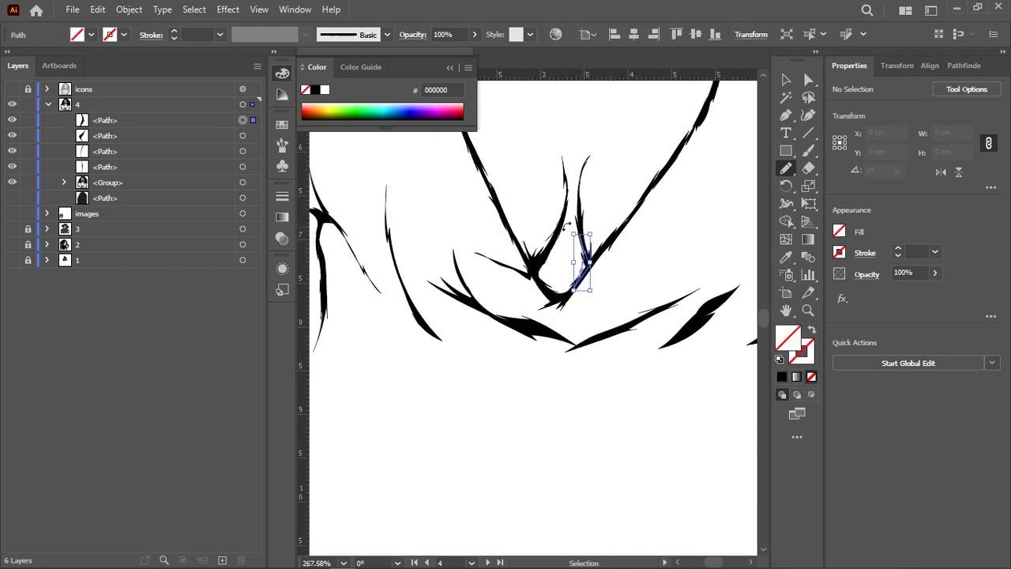
{"action": "scroll", "coordinate": [567, 231], "scroll_direction": "down", "scroll_amount": 1}
{"action": "scroll", "coordinate": [520, 280], "scroll_direction": "down", "scroll_amount": 1}
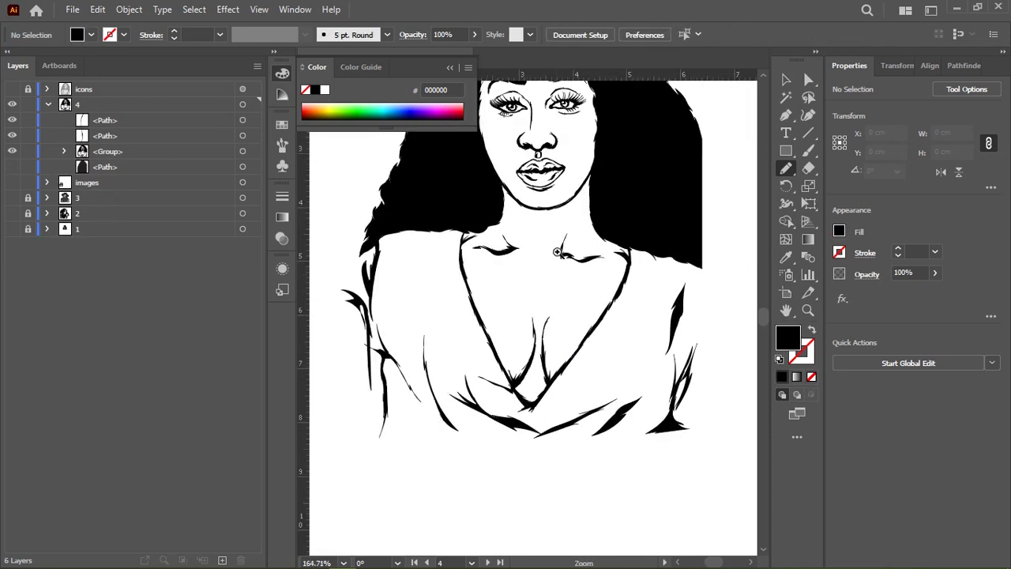
{"action": "scroll", "coordinate": [494, 281], "scroll_direction": "down", "scroll_amount": 1}
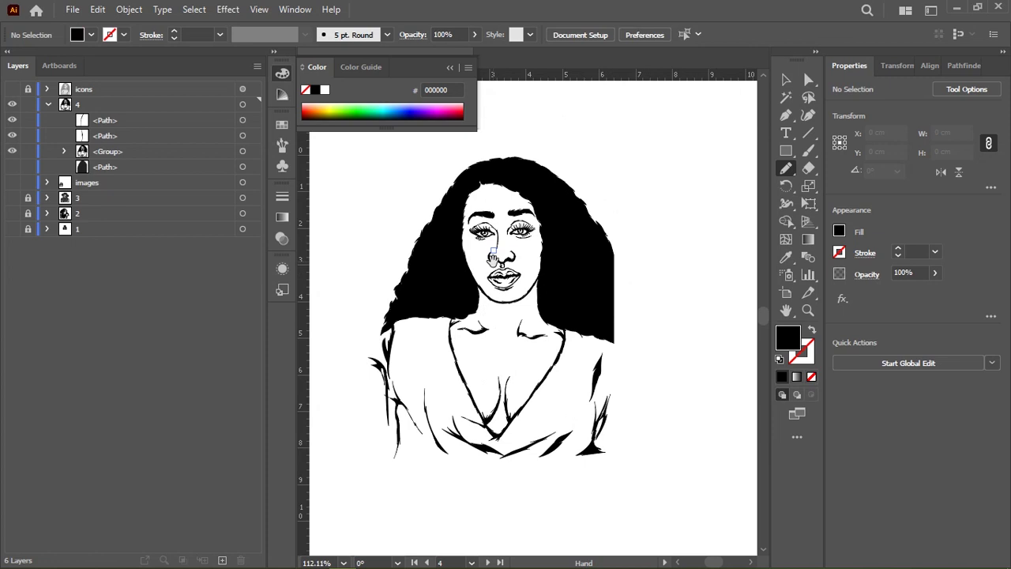
{"action": "scroll", "coordinate": [463, 304], "scroll_direction": "up", "scroll_amount": 1}
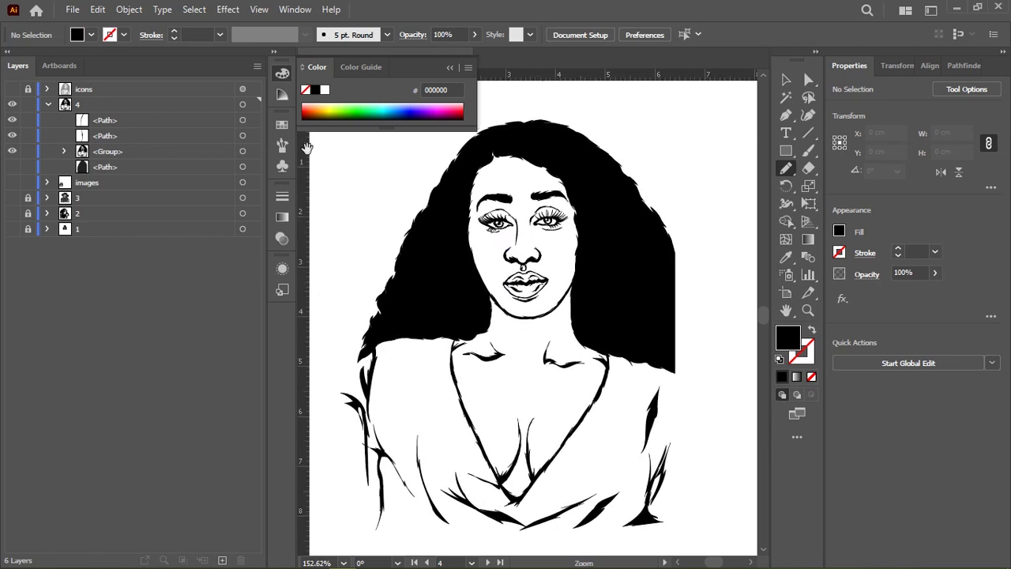
Hide the line-art group, show the reference photo, and pencil the jawline from chin to right cheek.
{"action": "left_click", "coordinate": [12, 151]}
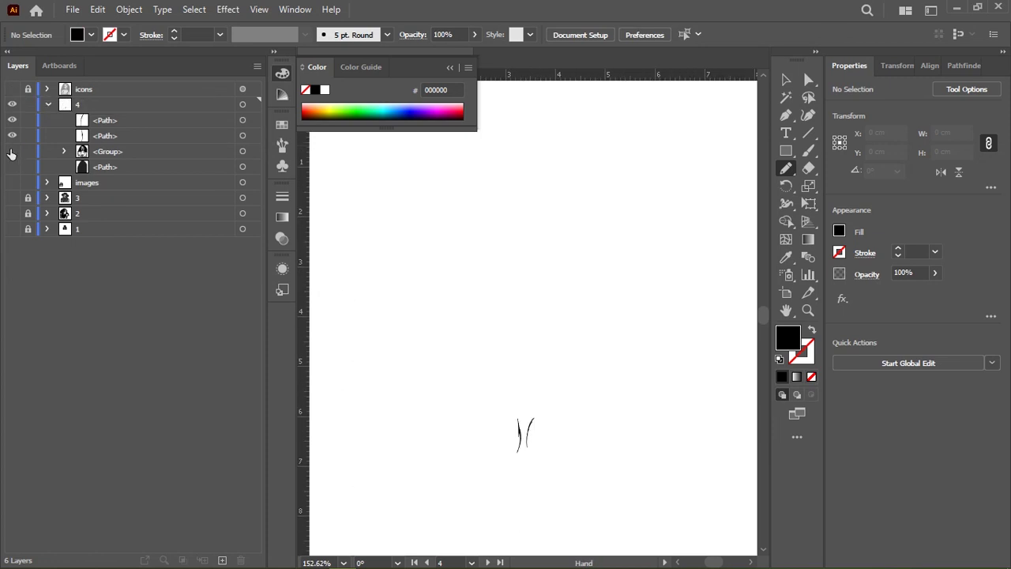
{"action": "left_click", "coordinate": [12, 89]}
{"action": "scroll", "coordinate": [569, 282], "scroll_direction": "up", "scroll_amount": 2}
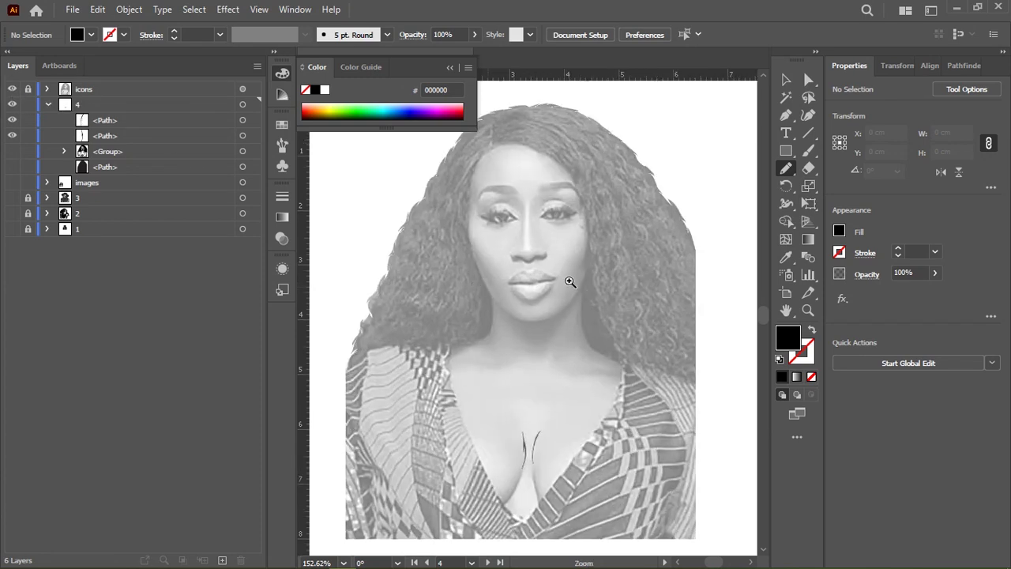
{"action": "scroll", "coordinate": [523, 271], "scroll_direction": "up", "scroll_amount": 3}
{"action": "scroll", "coordinate": [480, 318], "scroll_direction": "up", "scroll_amount": 1}
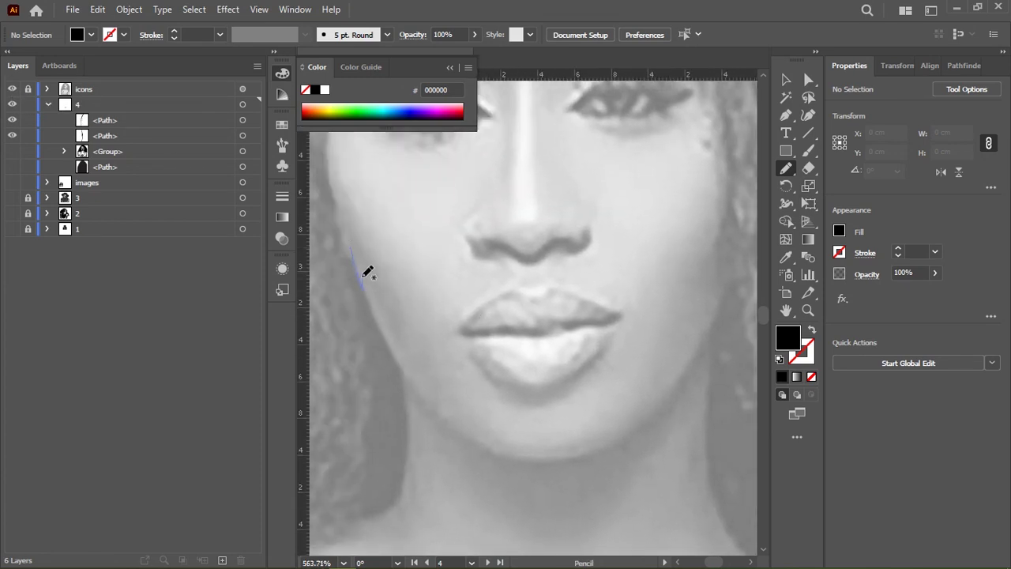
{"action": "left_click_drag", "start_coordinate": [425, 387], "coordinate": [399, 303]}
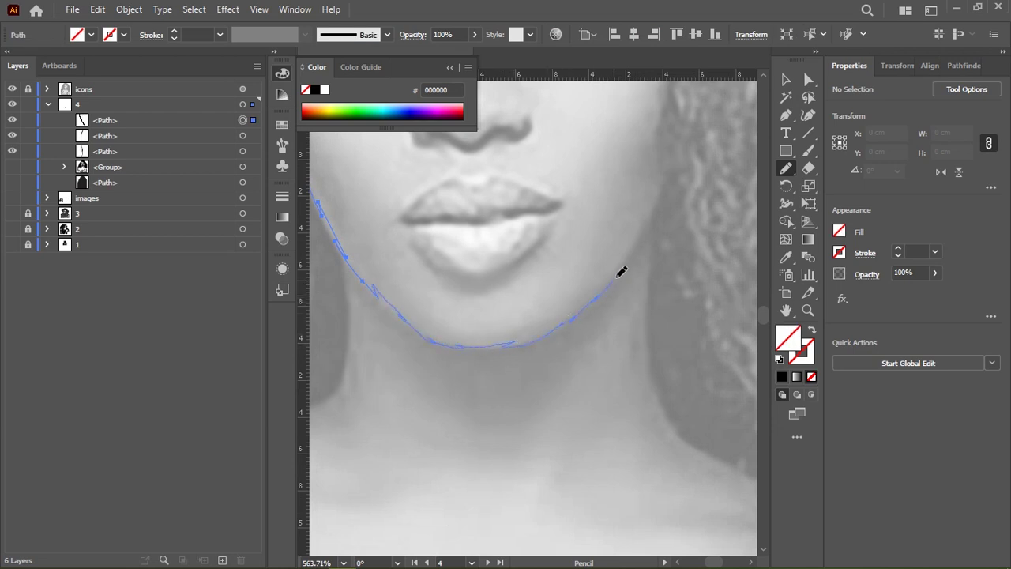
{"action": "left_click_drag", "start_coordinate": [642, 233], "coordinate": [681, 139]}
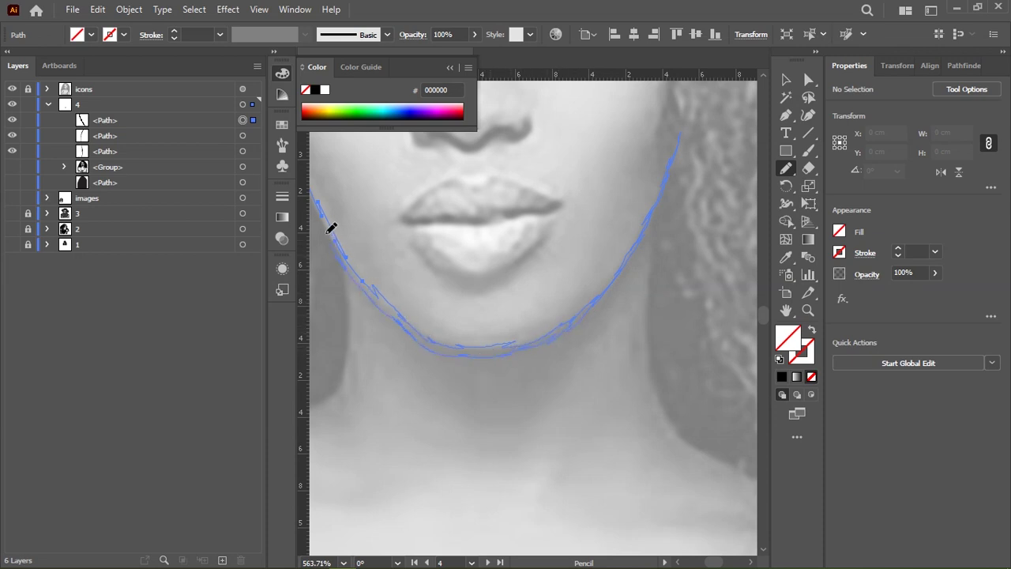
Zoom out, hide the icons reference layer and show the Group sublayer to view the full line art.
{"action": "scroll", "coordinate": [435, 264], "scroll_direction": "up", "scroll_amount": 3}
{"action": "scroll", "coordinate": [435, 263], "scroll_direction": "left", "scroll_amount": 5}
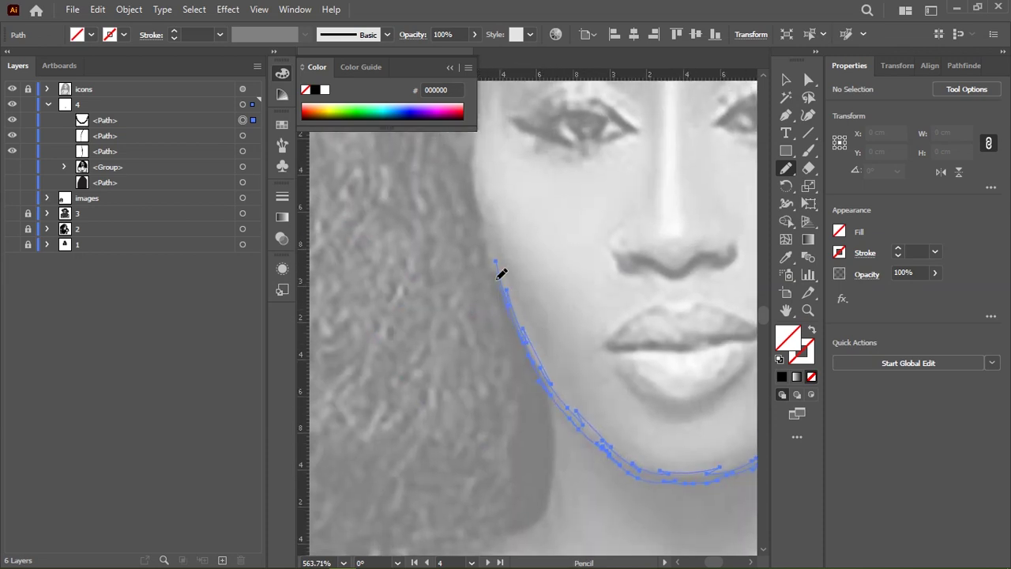
{"action": "scroll", "coordinate": [475, 237], "scroll_direction": "down", "scroll_amount": 3}
{"action": "scroll", "coordinate": [474, 237], "scroll_direction": "right", "scroll_amount": 5}
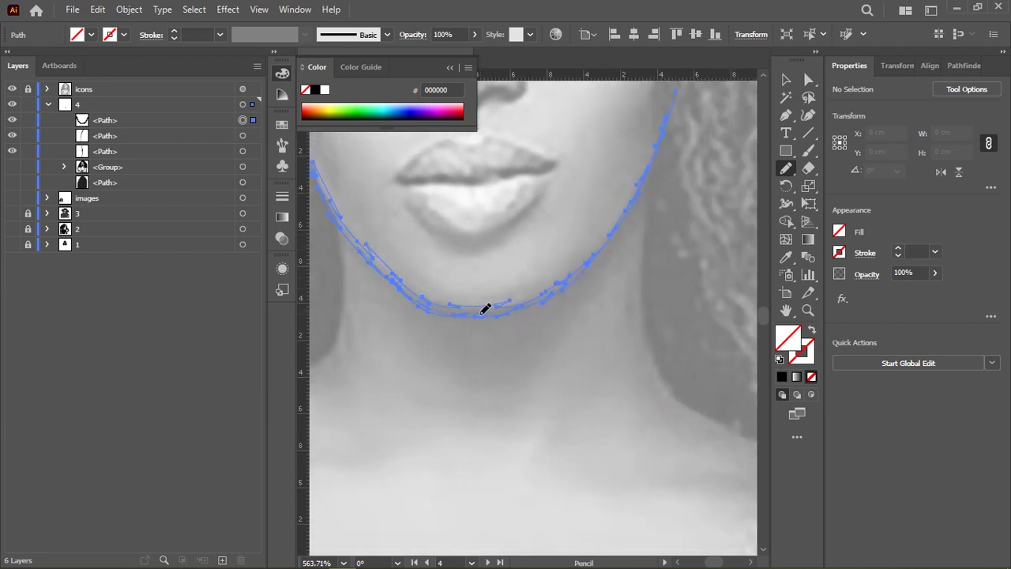
{"action": "scroll", "coordinate": [504, 321], "scroll_direction": "up", "scroll_amount": 2}
{"action": "scroll", "coordinate": [451, 279], "scroll_direction": "left", "scroll_amount": 2}
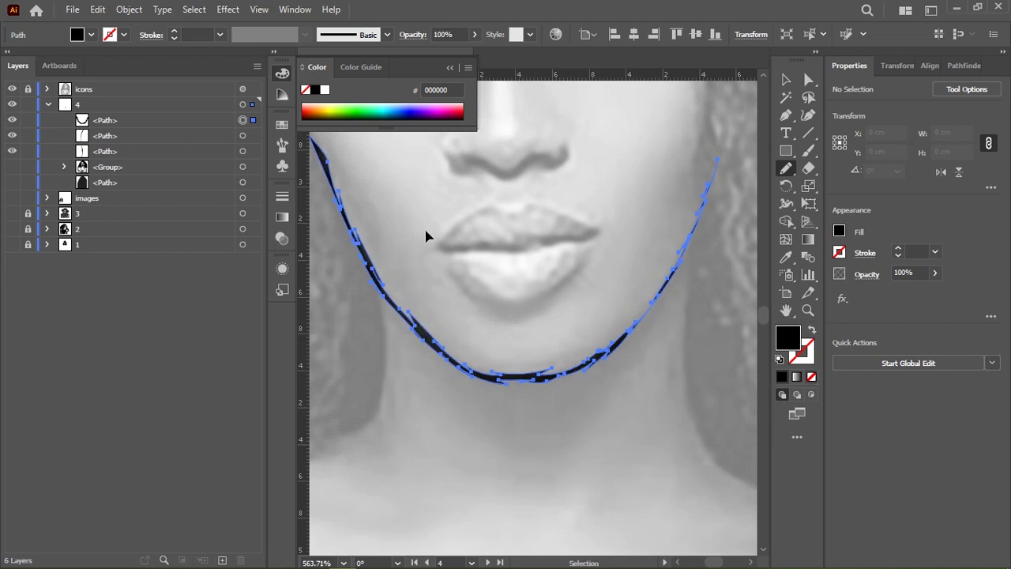
{"action": "key", "text": "ctrl+minus"}
{"action": "key", "text": "ctrl+minus"}
{"action": "key", "text": "ctrl+minus"}
{"action": "left_click", "coordinate": [12, 89]}
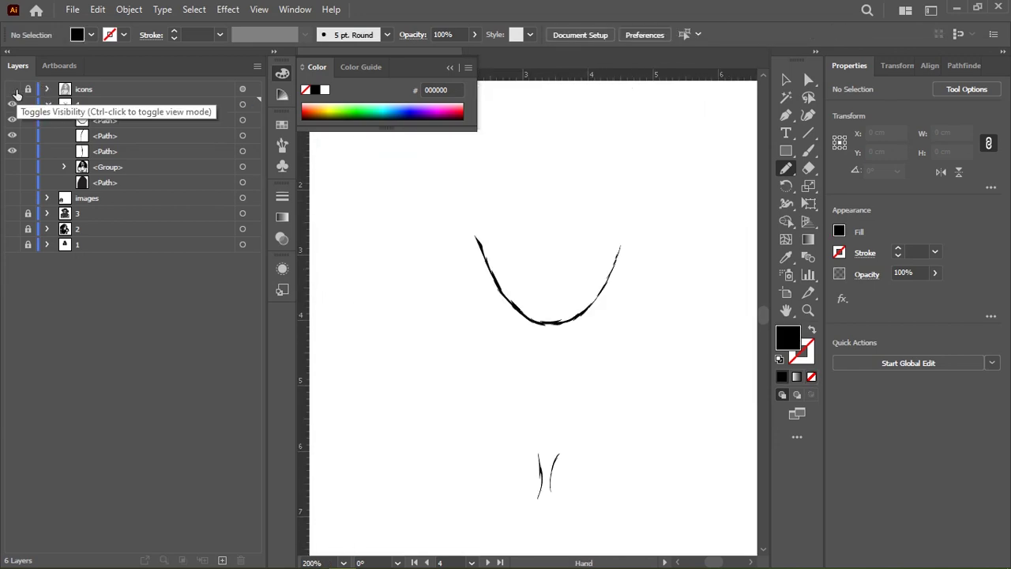
{"action": "left_click", "coordinate": [12, 168]}
{"action": "left_click", "coordinate": [439, 298], "text": "ctrl"}
Select all the inked line art and group it with Ctrl+G.
{"action": "scroll", "coordinate": [439, 300], "scroll_direction": "up", "scroll_amount": 2}
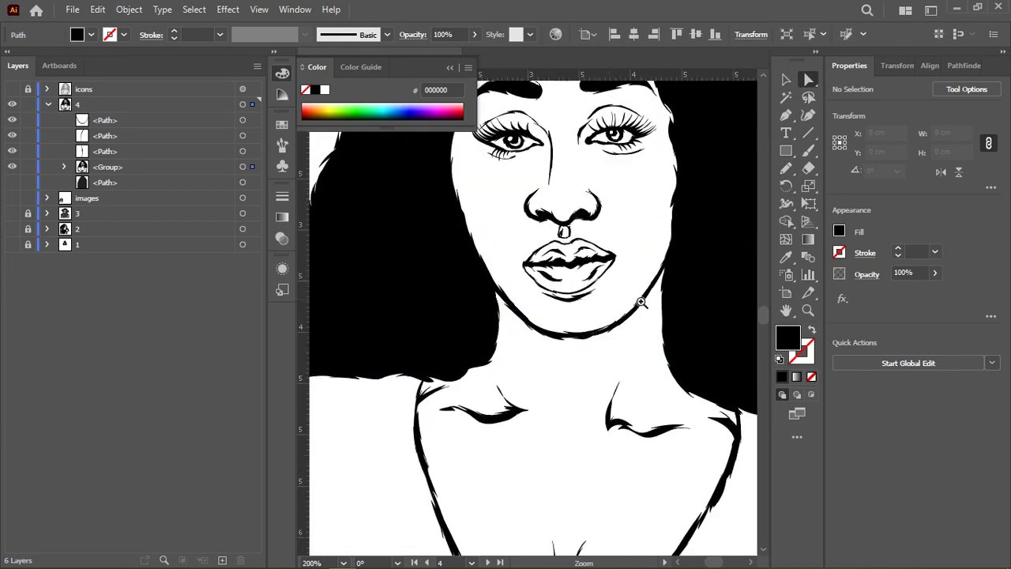
{"action": "scroll", "coordinate": [441, 303], "scroll_direction": "up", "scroll_amount": 1}
{"action": "scroll", "coordinate": [442, 307], "scroll_direction": "up", "scroll_amount": 1}
{"action": "scroll", "coordinate": [443, 307], "scroll_direction": "up", "scroll_amount": 4}
{"action": "key", "text": "n"}
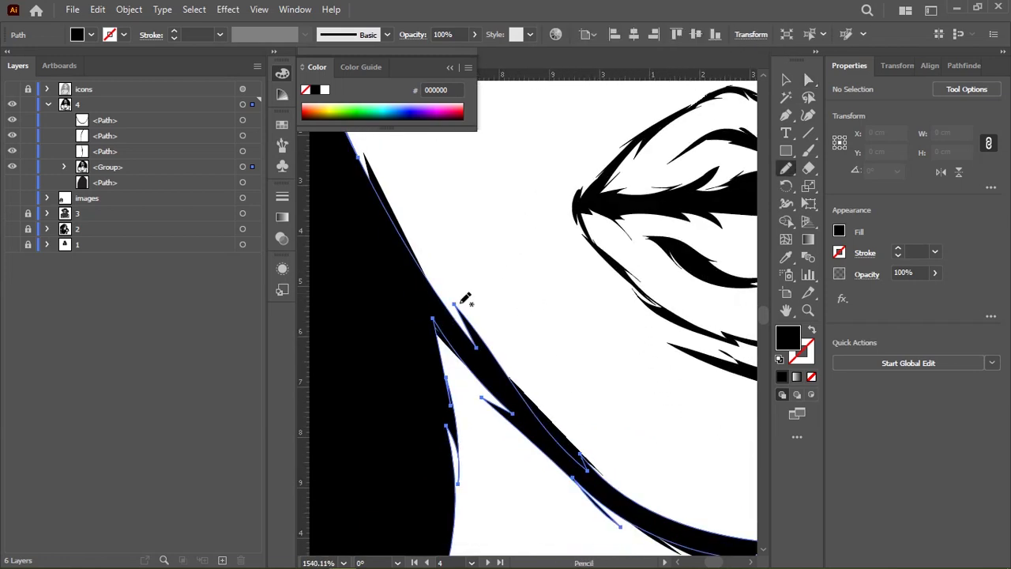
{"action": "scroll", "coordinate": [399, 225], "scroll_direction": "down", "scroll_amount": 3}
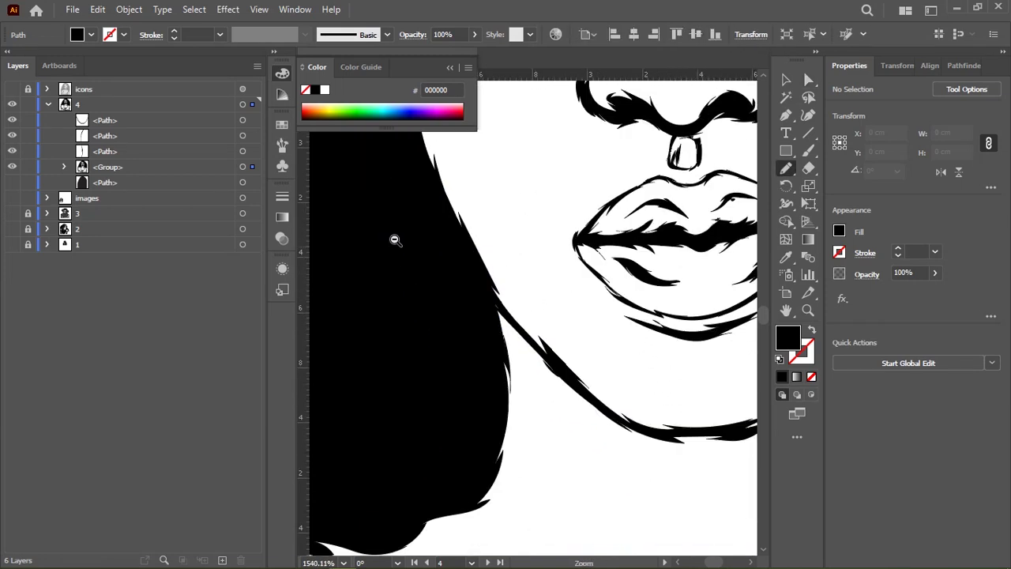
{"action": "scroll", "coordinate": [395, 237], "scroll_direction": "down", "scroll_amount": 3}
{"action": "scroll", "coordinate": [510, 268], "scroll_direction": "up", "scroll_amount": 4}
{"action": "scroll", "coordinate": [509, 269], "scroll_direction": "down", "scroll_amount": 1}
{"action": "scroll", "coordinate": [509, 268], "scroll_direction": "up", "scroll_amount": 3}
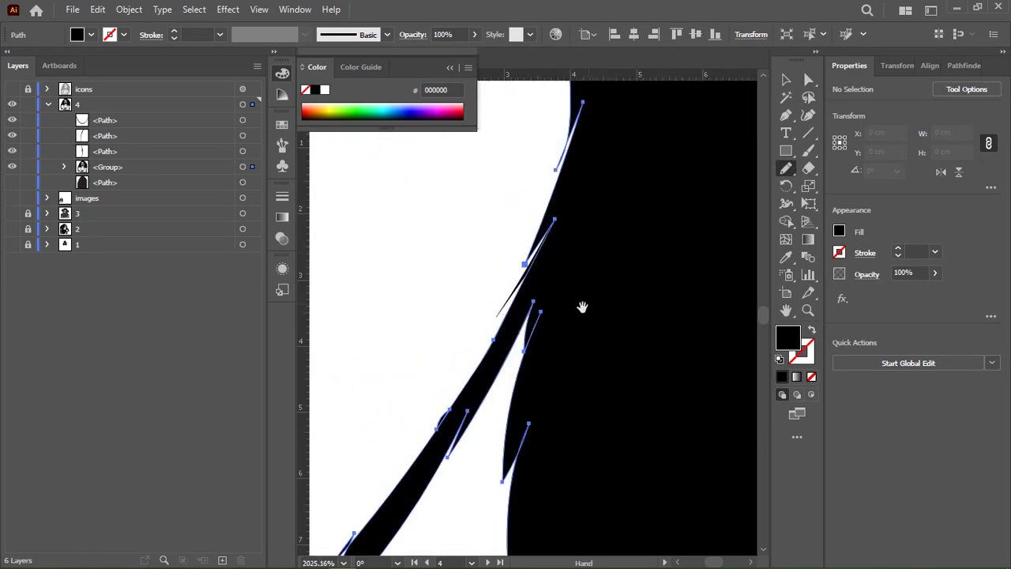
{"action": "scroll", "coordinate": [490, 206], "scroll_direction": "up", "scroll_amount": 2}
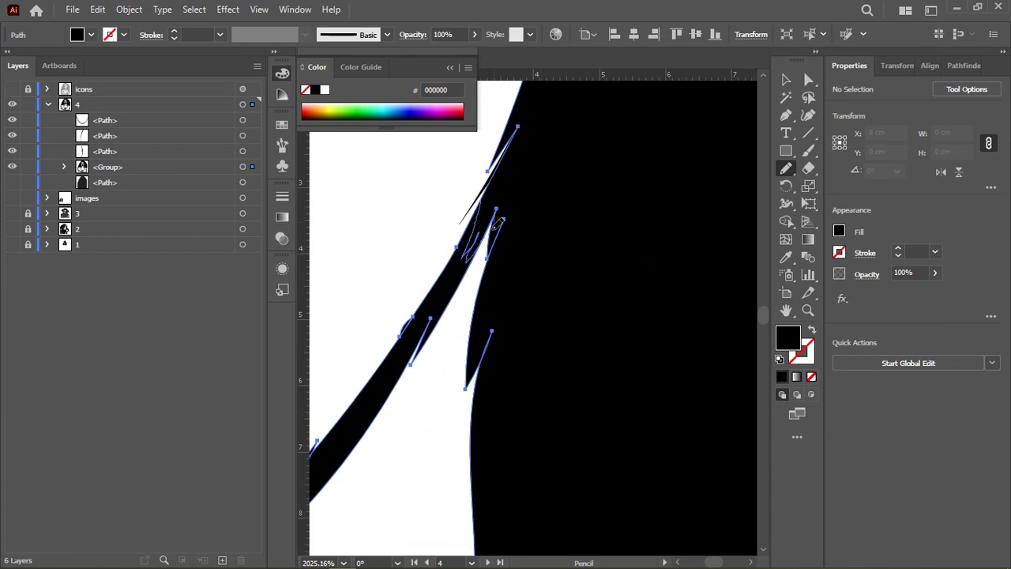
{"action": "scroll", "coordinate": [506, 282], "scroll_direction": "down", "scroll_amount": 4}
{"action": "scroll", "coordinate": [553, 316], "scroll_direction": "down", "scroll_amount": 2}
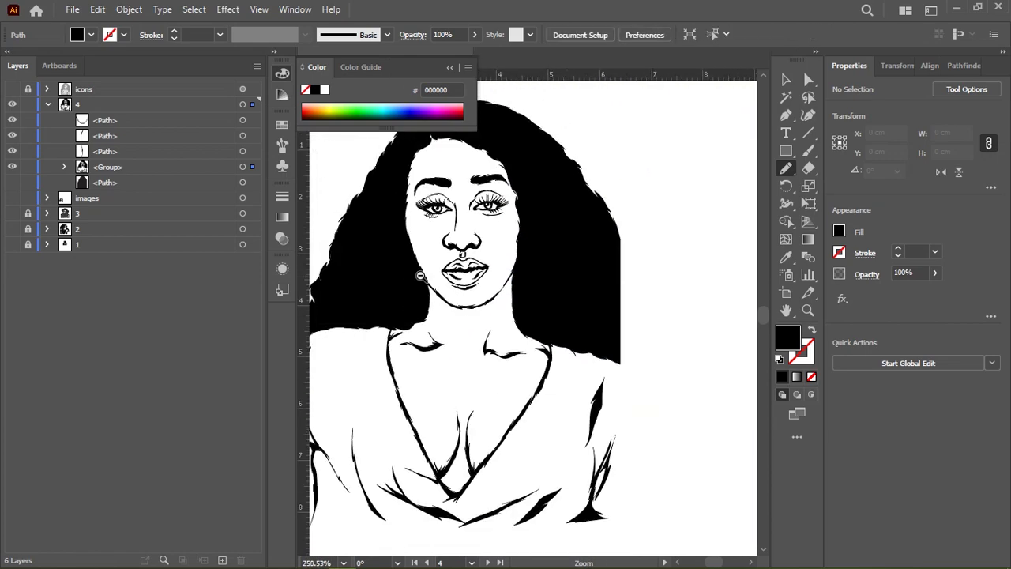
{"action": "scroll", "coordinate": [574, 335], "scroll_direction": "down", "scroll_amount": 2}
{"action": "scroll", "coordinate": [573, 336], "scroll_direction": "up", "scroll_amount": 2}
{"action": "scroll", "coordinate": [569, 327], "scroll_direction": "down", "scroll_amount": 3}
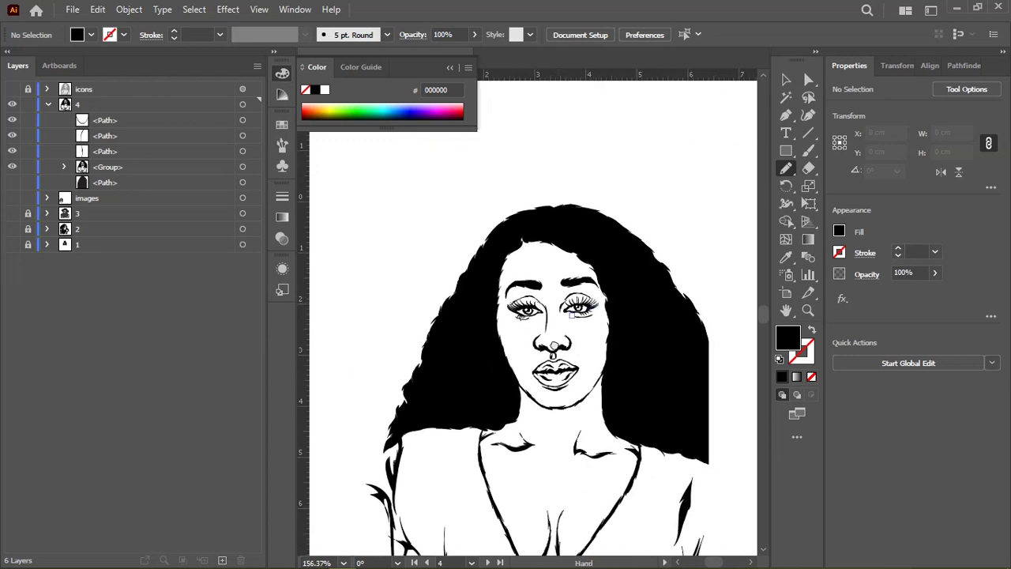
{"action": "left_click_drag", "start_coordinate": [570, 328], "coordinate": [564, 278]}
{"action": "key", "text": "v"}
{"action": "left_click_drag", "start_coordinate": [596, 194], "coordinate": [401, 226]}
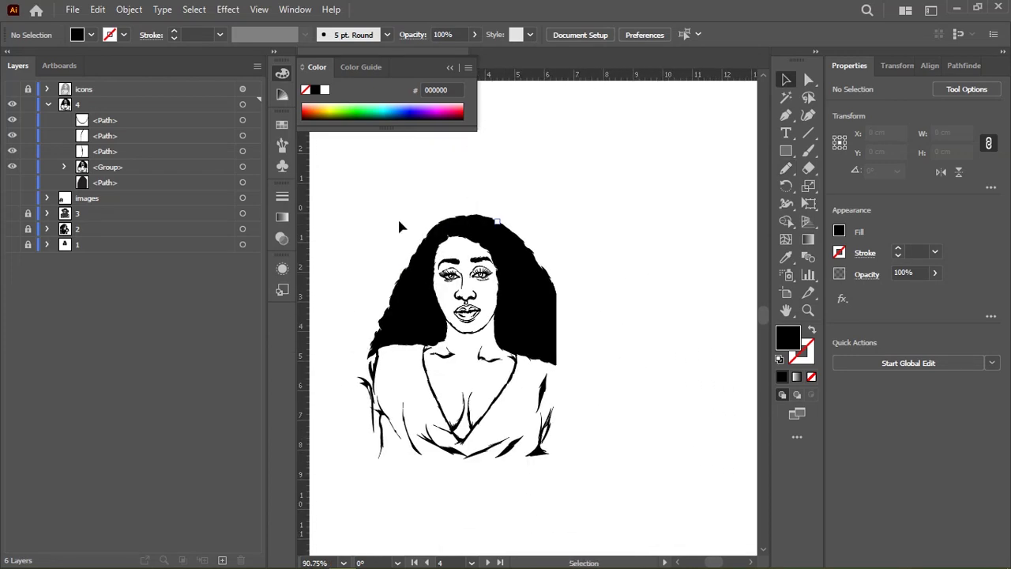
{"action": "key", "text": "ctrl+a"}
{"action": "key", "text": "ctrl+g"}
{"action": "left_click", "coordinate": [530, 150]}
Pencil an extra lower lash under the left eye and show the reference photo again.
{"action": "scroll", "coordinate": [533, 161], "scroll_direction": "up", "scroll_amount": 5}
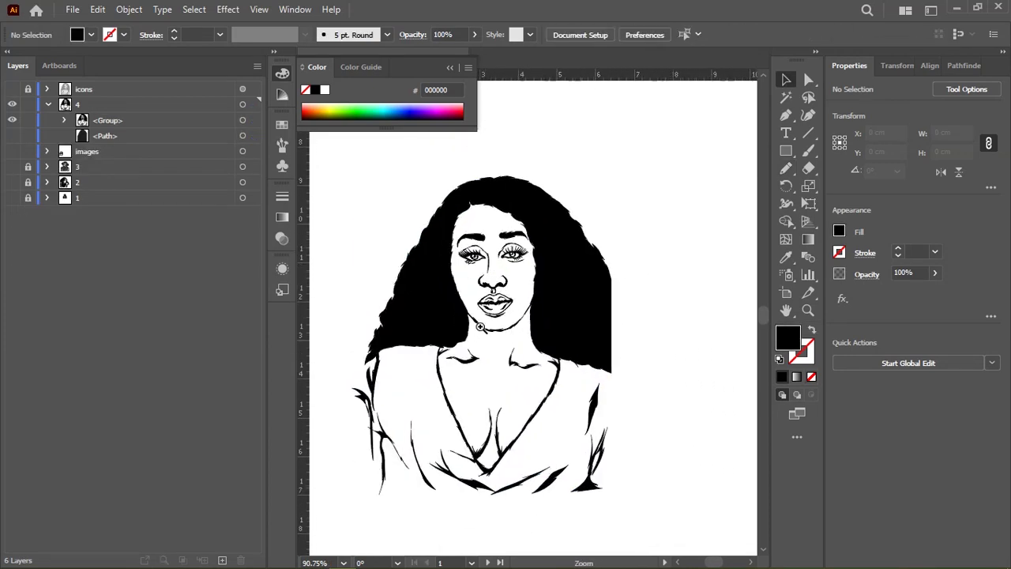
{"action": "left_click_drag", "start_coordinate": [592, 272], "coordinate": [558, 293]}
{"action": "scroll", "coordinate": [506, 273], "scroll_direction": "up", "scroll_amount": 5}
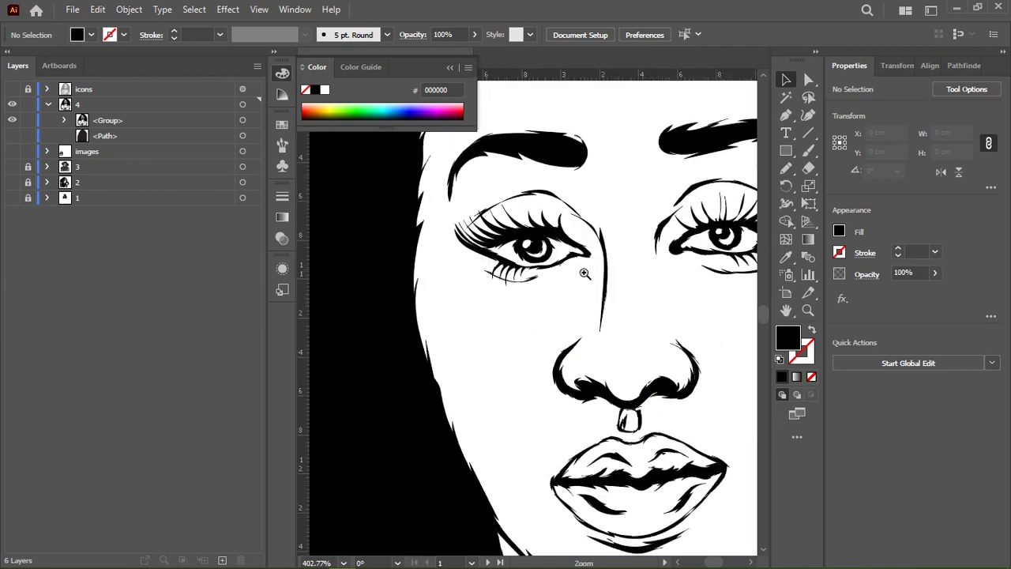
{"action": "scroll", "coordinate": [474, 261], "scroll_direction": "up", "scroll_amount": 4}
{"action": "key", "text": "n"}
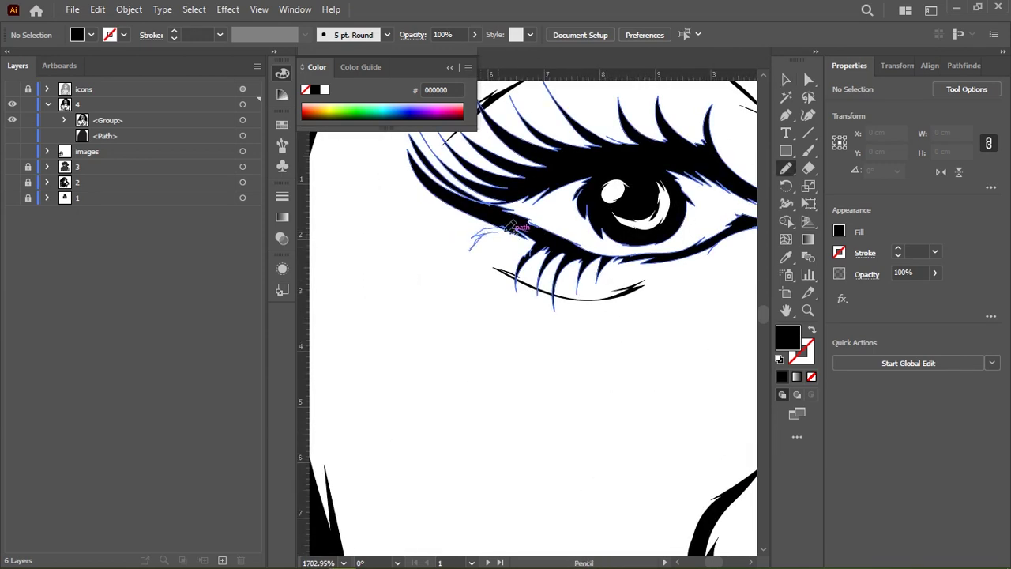
{"action": "left_click_drag", "start_coordinate": [544, 237], "coordinate": [545, 237]}
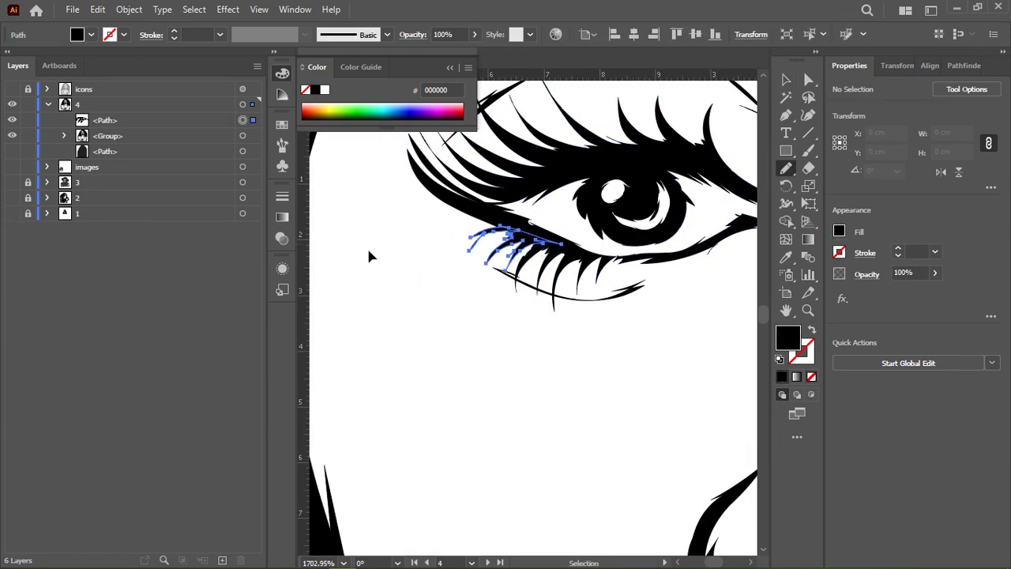
{"action": "scroll", "coordinate": [369, 255], "scroll_direction": "down", "scroll_amount": 8}
{"action": "scroll", "coordinate": [598, 299], "scroll_direction": "up", "scroll_amount": 3}
{"action": "mouse_move", "coordinate": [597, 299]}
{"action": "left_mouse_down"}
{"action": "mouse_move", "coordinate": [578, 298]}
{"action": "mouse_move", "coordinate": [622, 300]}
{"action": "left_mouse_up"}
{"action": "scroll", "coordinate": [602, 301], "scroll_direction": "down", "scroll_amount": 4}
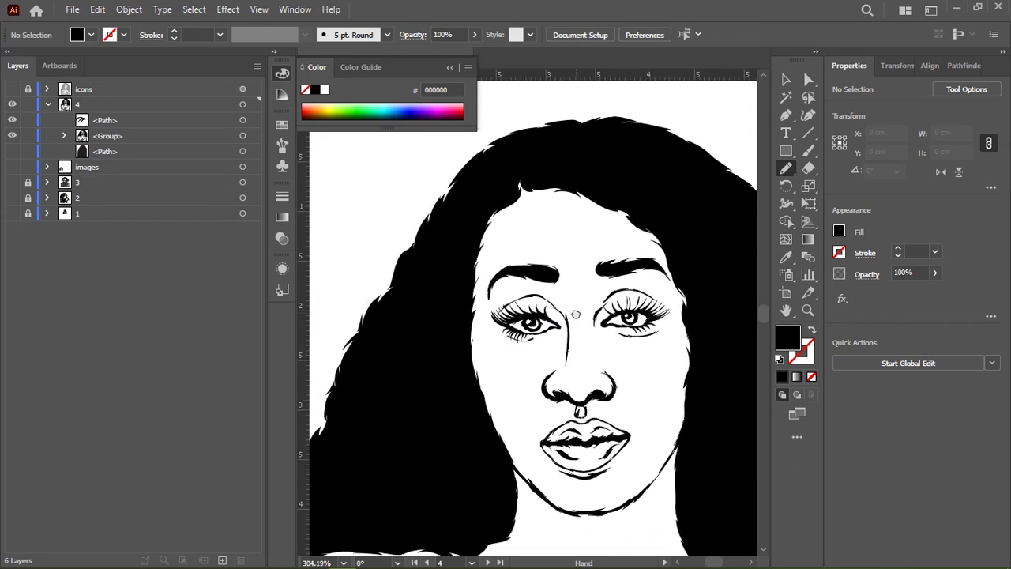
{"action": "scroll", "coordinate": [604, 294], "scroll_direction": "up", "scroll_amount": 2}
{"action": "scroll", "coordinate": [606, 286], "scroll_direction": "down", "scroll_amount": 2}
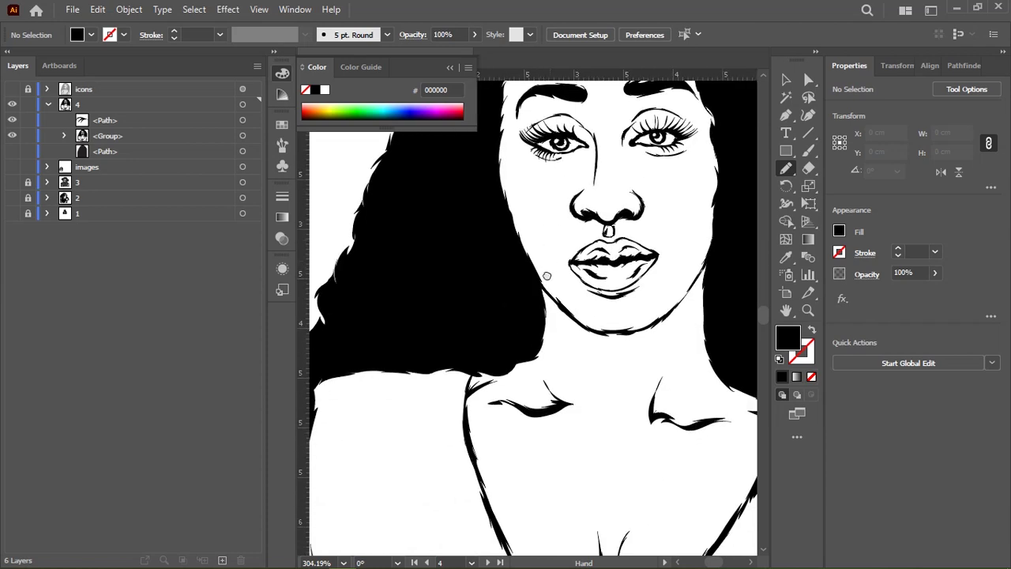
{"action": "scroll", "coordinate": [543, 276], "scroll_direction": "down", "scroll_amount": 1}
{"action": "scroll", "coordinate": [582, 266], "scroll_direction": "down", "scroll_amount": 2}
{"action": "left_click", "coordinate": [11, 89]}
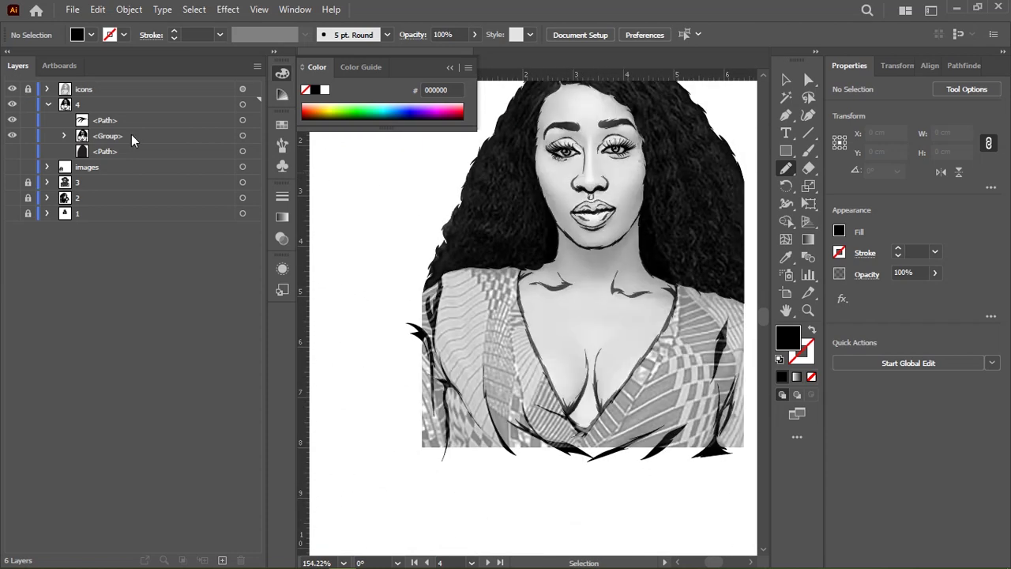
Ink the neck tendon lines and a line at the base of the neck.
{"action": "scroll", "coordinate": [582, 318], "scroll_direction": "up", "scroll_amount": 6}
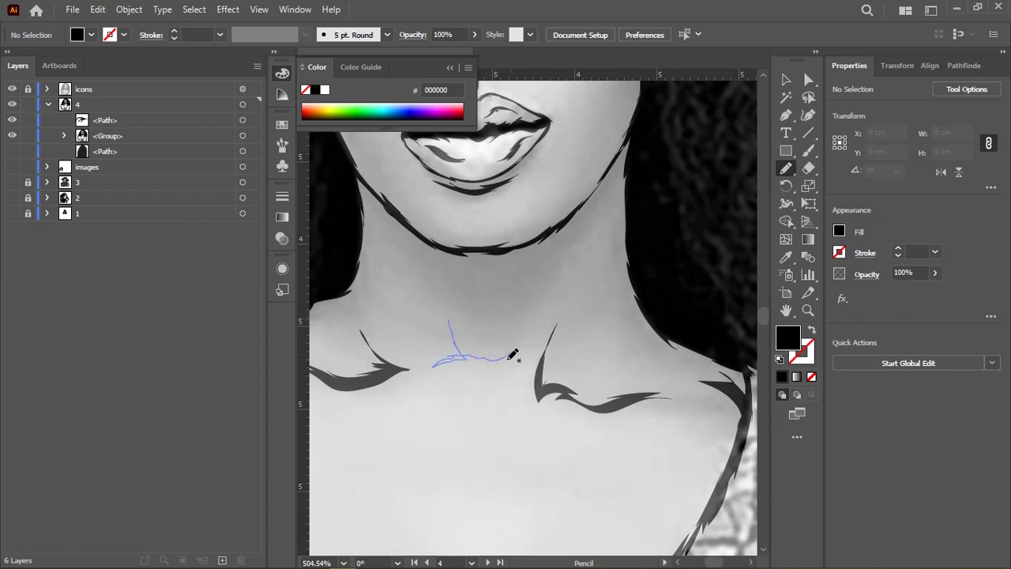
{"action": "left_click_drag", "start_coordinate": [443, 268], "coordinate": [501, 330]}
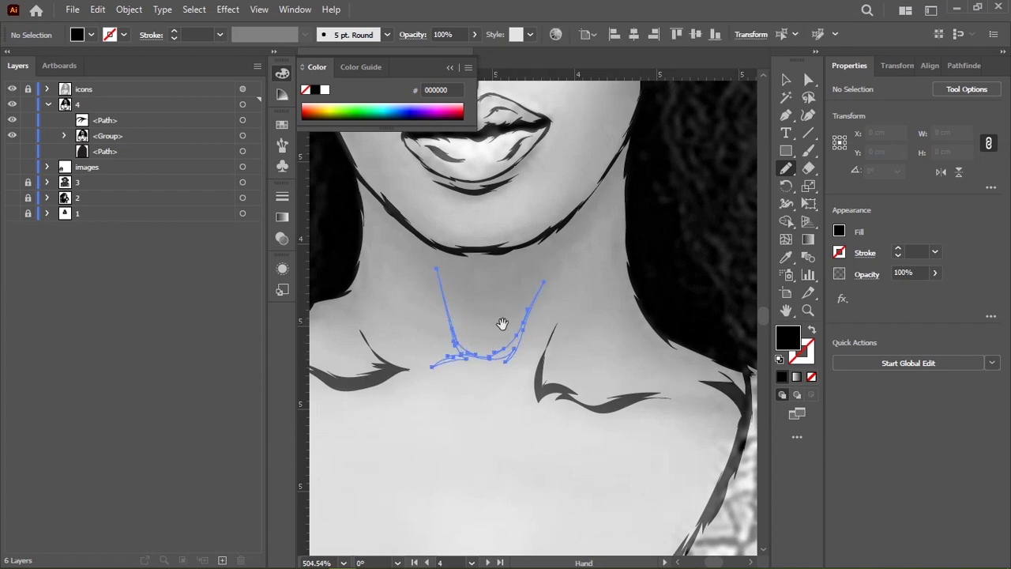
{"action": "scroll", "coordinate": [542, 372], "scroll_direction": "down", "scroll_amount": 7}
{"action": "scroll", "coordinate": [595, 371], "scroll_direction": "up", "scroll_amount": 4}
{"action": "scroll", "coordinate": [596, 370], "scroll_direction": "down", "scroll_amount": 4}
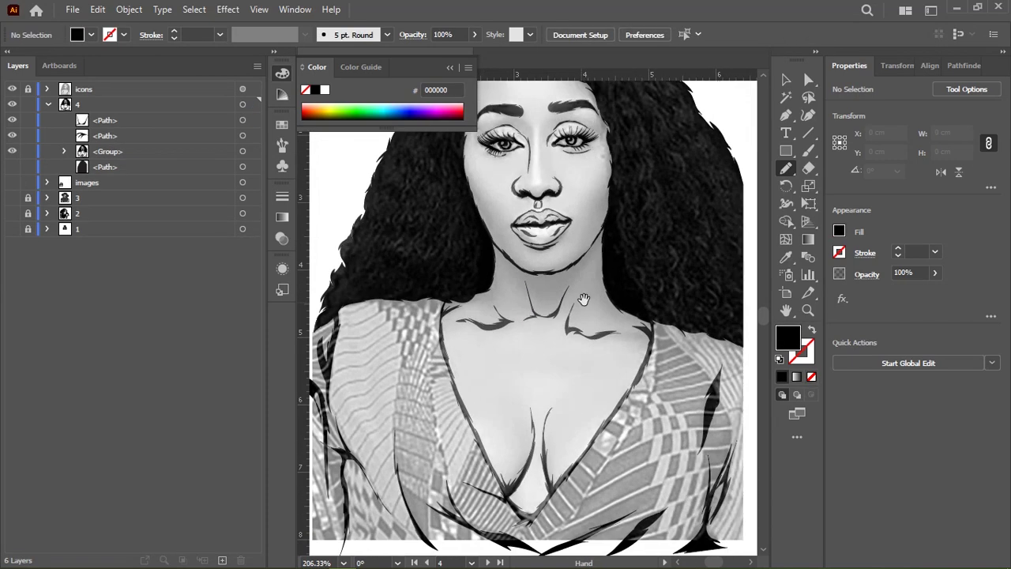
{"action": "scroll", "coordinate": [583, 301], "scroll_direction": "up", "scroll_amount": 3}
{"action": "left_click_drag", "start_coordinate": [487, 385], "coordinate": [551, 219]}
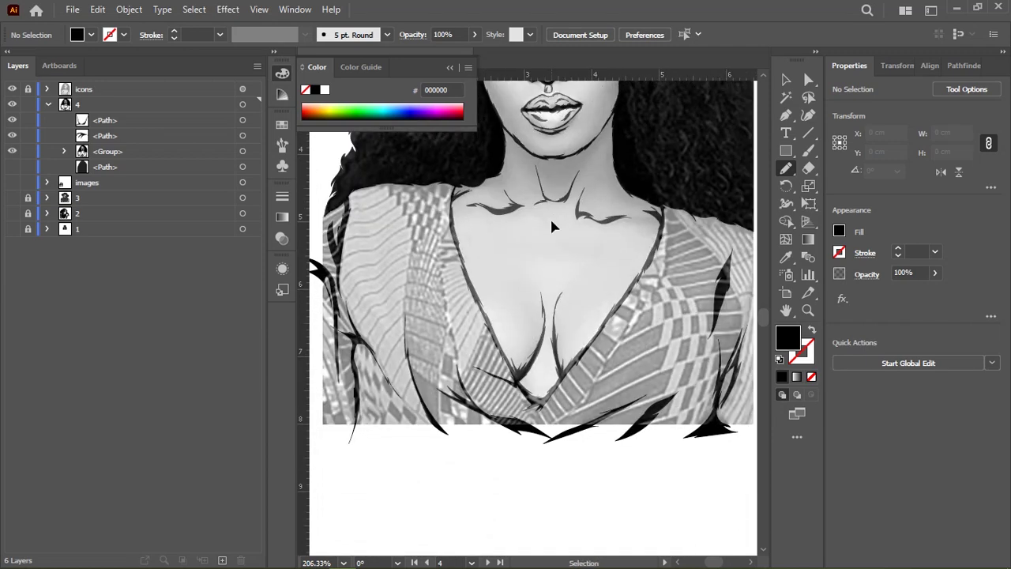
{"action": "left_click_drag", "start_coordinate": [471, 208], "coordinate": [541, 209]}
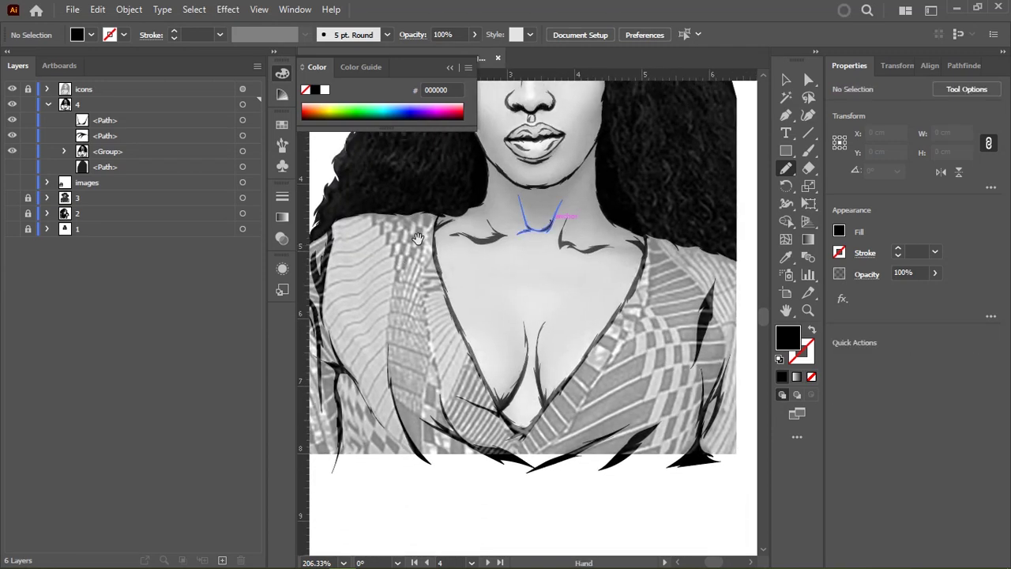
Draw two fold lines down the garment's left side.
{"action": "left_click_drag", "start_coordinate": [429, 237], "coordinate": [467, 244]}
{"action": "scroll", "coordinate": [455, 236], "scroll_direction": "up", "scroll_amount": 2}
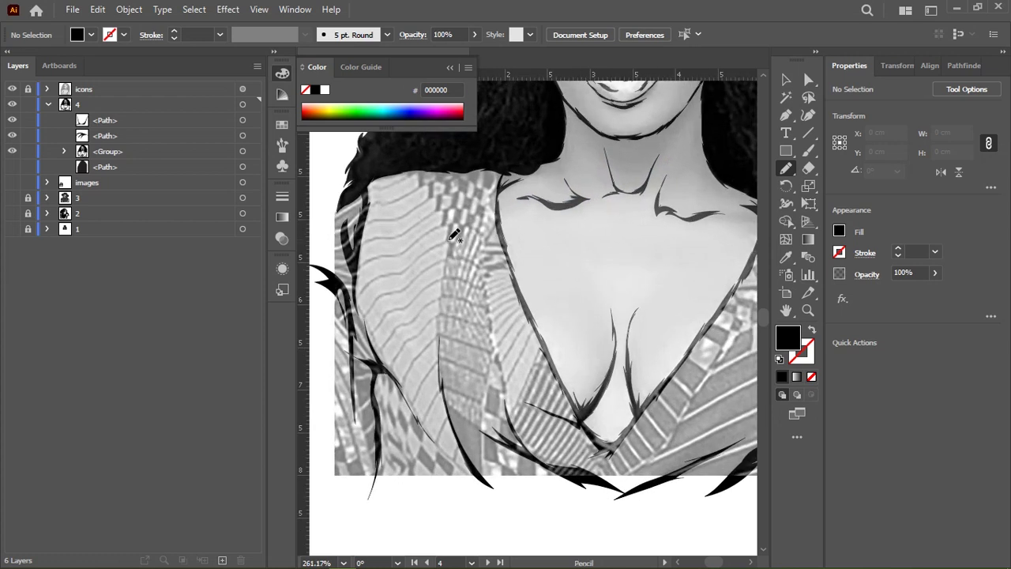
{"action": "left_click_drag", "start_coordinate": [455, 231], "coordinate": [455, 231]}
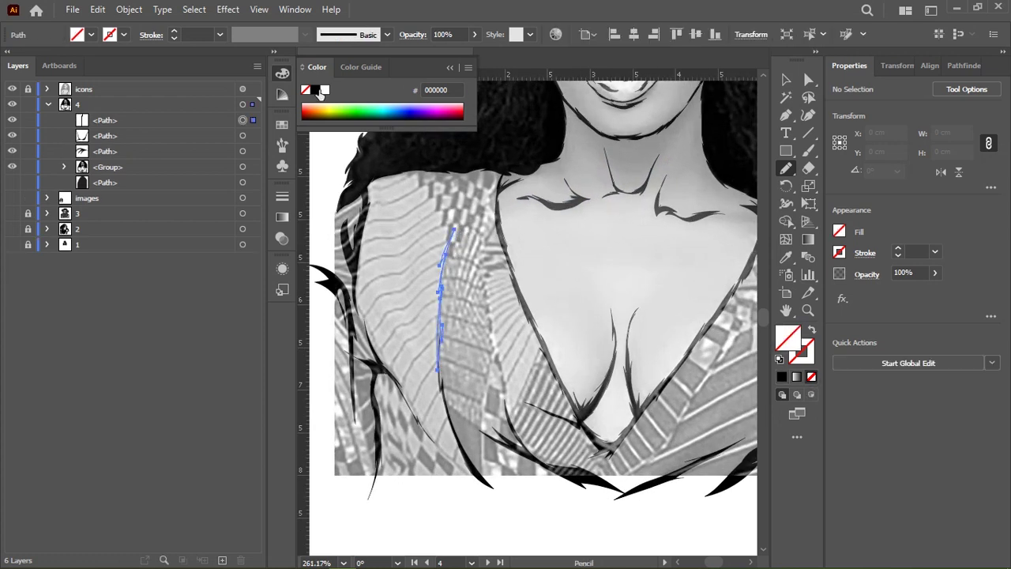
{"action": "left_click_drag", "start_coordinate": [494, 269], "coordinate": [432, 224]}
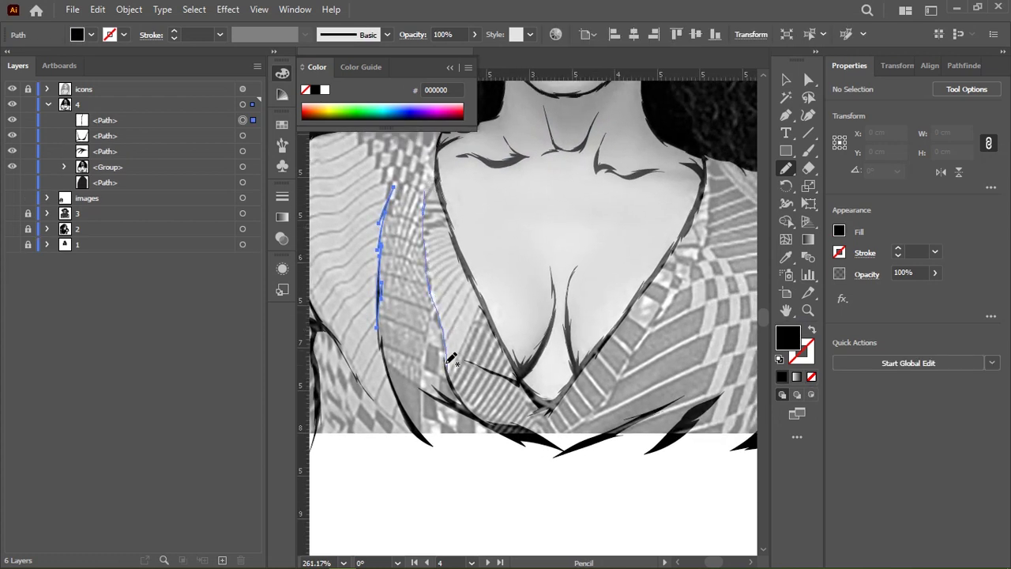
{"action": "left_click_drag", "start_coordinate": [447, 360], "coordinate": [446, 378]}
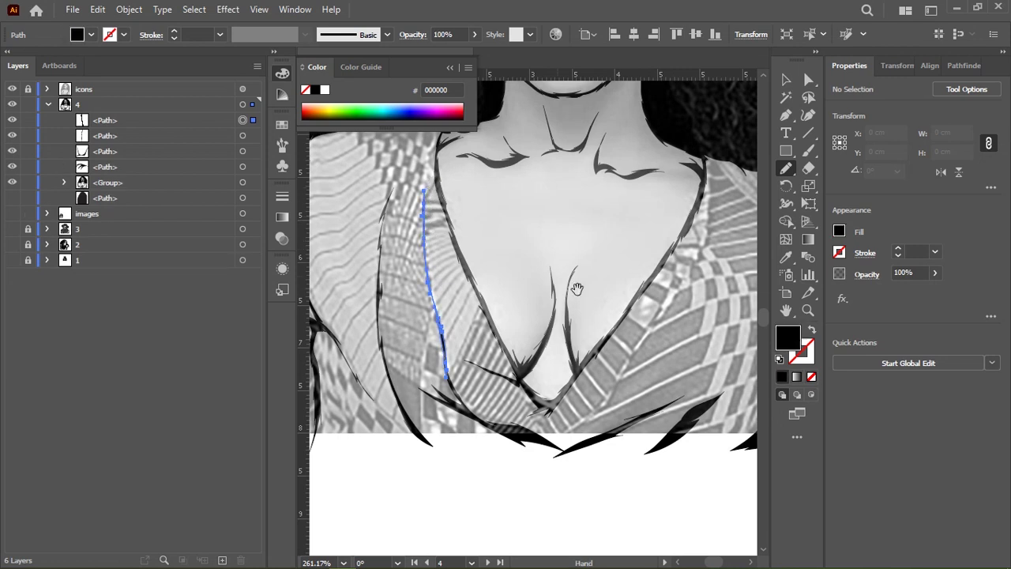
{"action": "scroll", "coordinate": [581, 267], "scroll_direction": "right", "scroll_amount": 3}
{"action": "scroll", "coordinate": [580, 266], "scroll_direction": "down", "scroll_amount": 1}
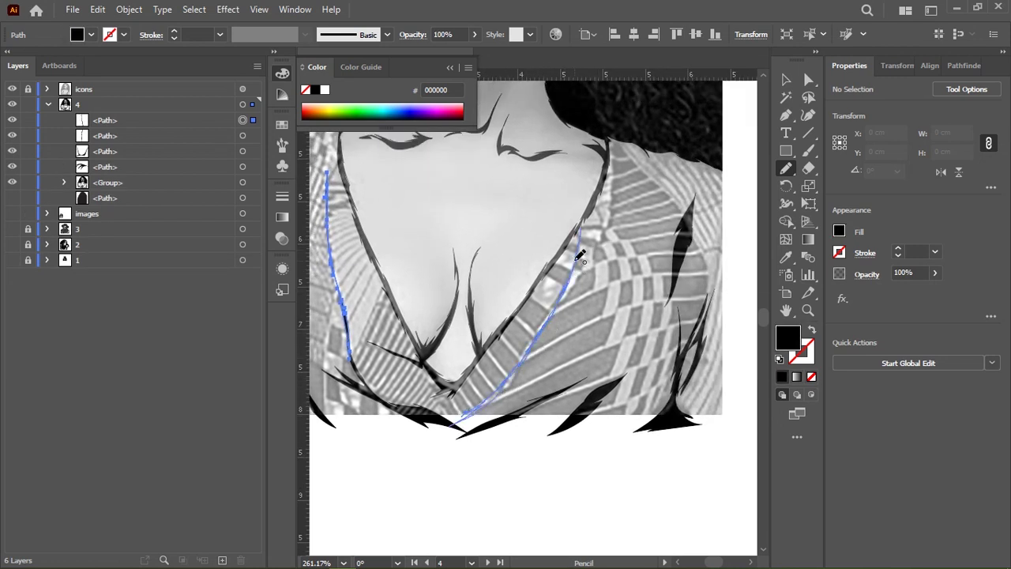
Ink the right edge of the V neckline and the right shoulder curve.
{"action": "left_click_drag", "start_coordinate": [581, 255], "coordinate": [581, 226]}
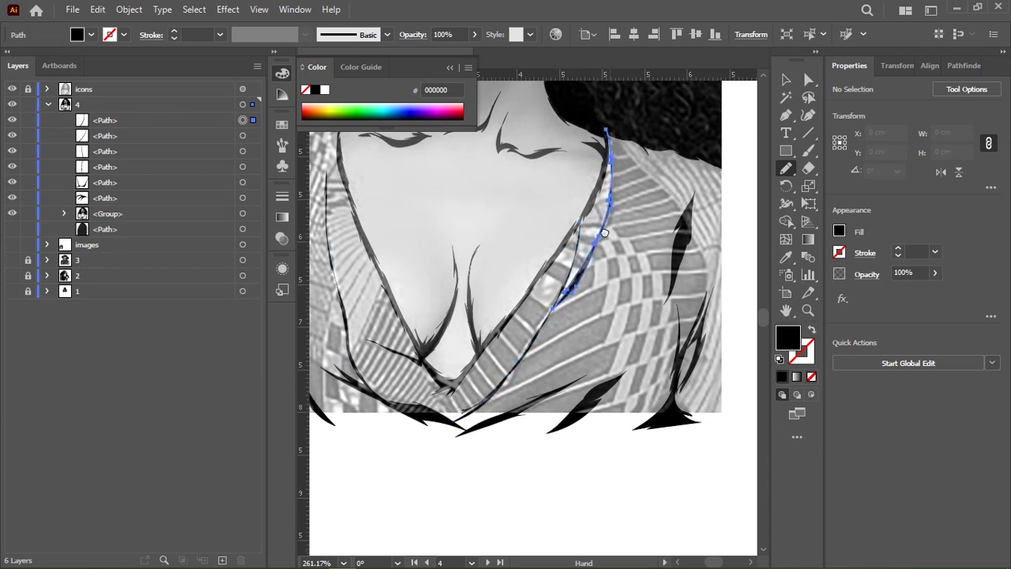
{"action": "left_click_drag", "start_coordinate": [662, 243], "coordinate": [620, 247]}
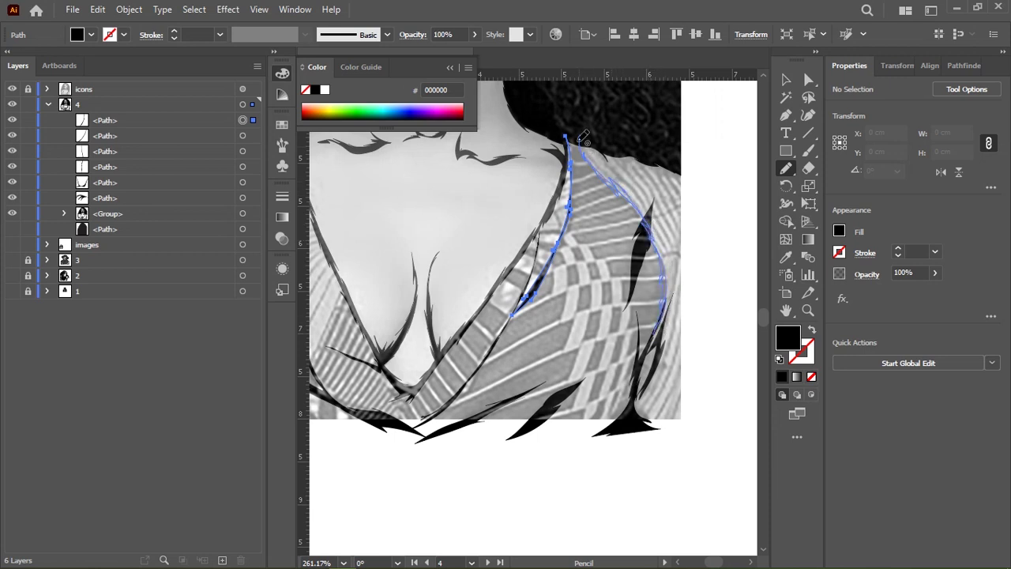
{"action": "left_click_drag", "start_coordinate": [585, 139], "coordinate": [583, 136]}
{"action": "mouse_move", "coordinate": [566, 268]}
{"action": "left_mouse_down"}
{"action": "mouse_move", "coordinate": [599, 244]}
{"action": "mouse_move", "coordinate": [709, 299]}
{"action": "left_mouse_up"}
{"action": "left_click_drag", "start_coordinate": [446, 285], "coordinate": [457, 229]}
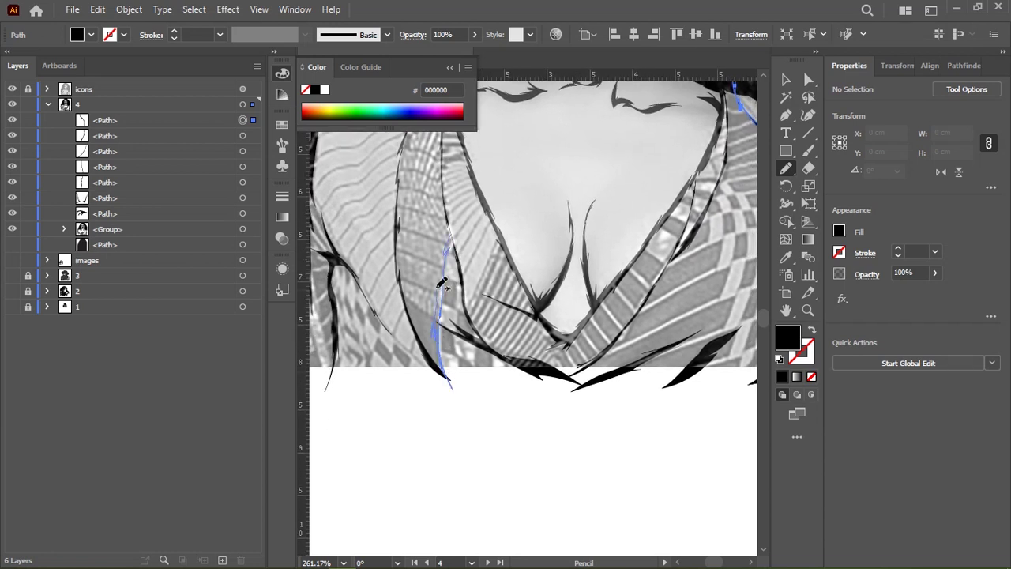
Draw another left-side fold line and the outer edge of the left sleeve.
{"action": "left_click_drag", "start_coordinate": [452, 223], "coordinate": [453, 222]}
{"action": "left_click_drag", "start_coordinate": [453, 222], "coordinate": [500, 265]}
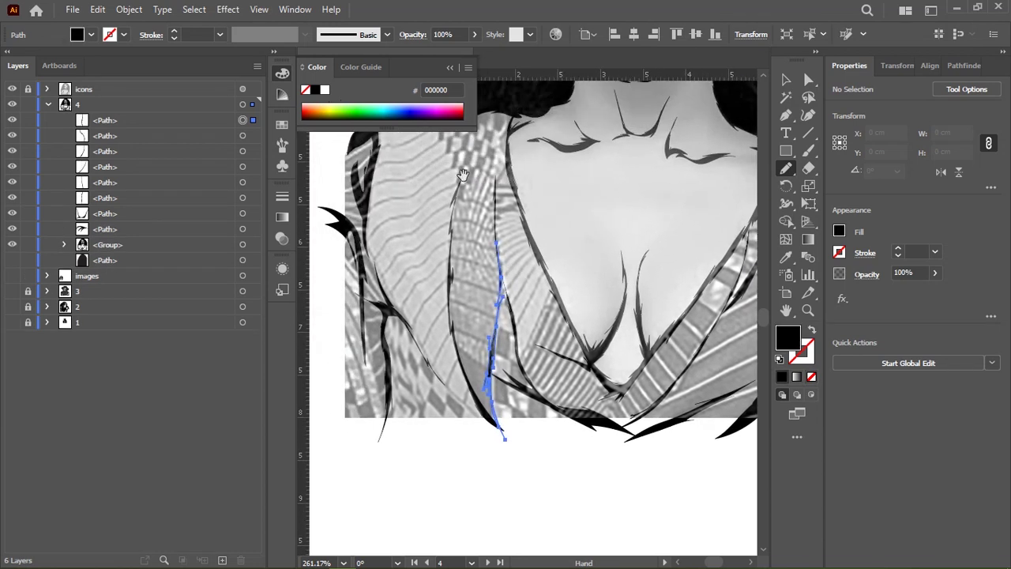
{"action": "left_click_drag", "start_coordinate": [429, 282], "coordinate": [462, 306]}
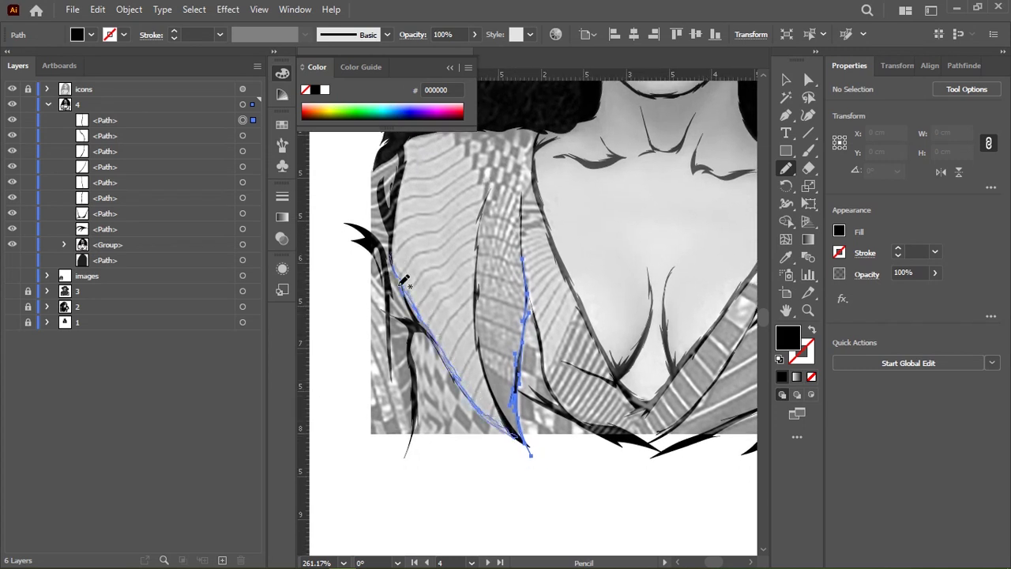
{"action": "left_click_drag", "start_coordinate": [397, 247], "coordinate": [397, 248]}
{"action": "left_click_drag", "start_coordinate": [471, 232], "coordinate": [457, 307]}
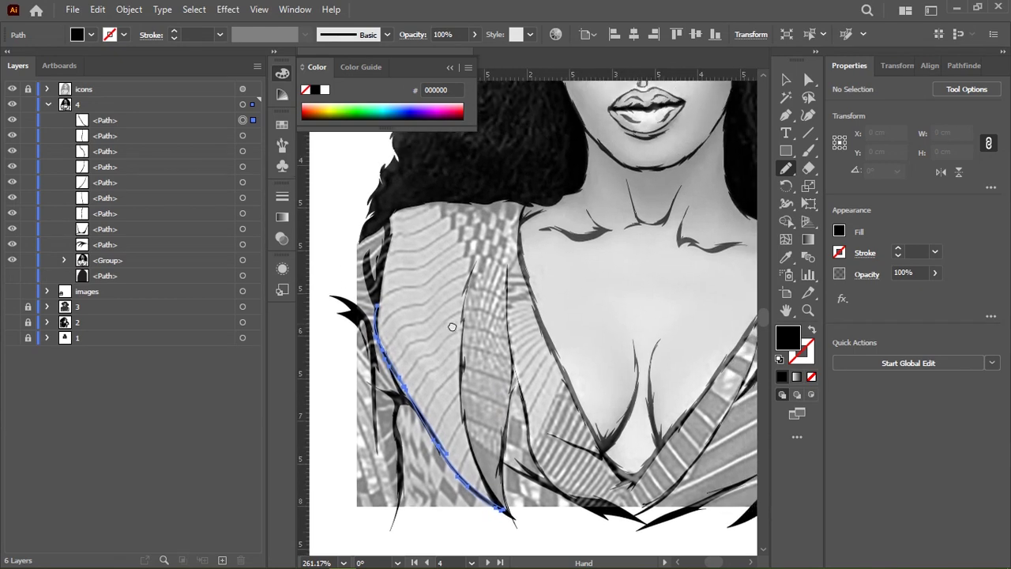
{"action": "mouse_move", "coordinate": [556, 296]}
{"action": "left_mouse_down"}
{"action": "mouse_move", "coordinate": [515, 295]}
{"action": "mouse_move", "coordinate": [540, 234]}
{"action": "left_mouse_up"}
{"action": "scroll", "coordinate": [540, 233], "scroll_direction": "down", "scroll_amount": 3}
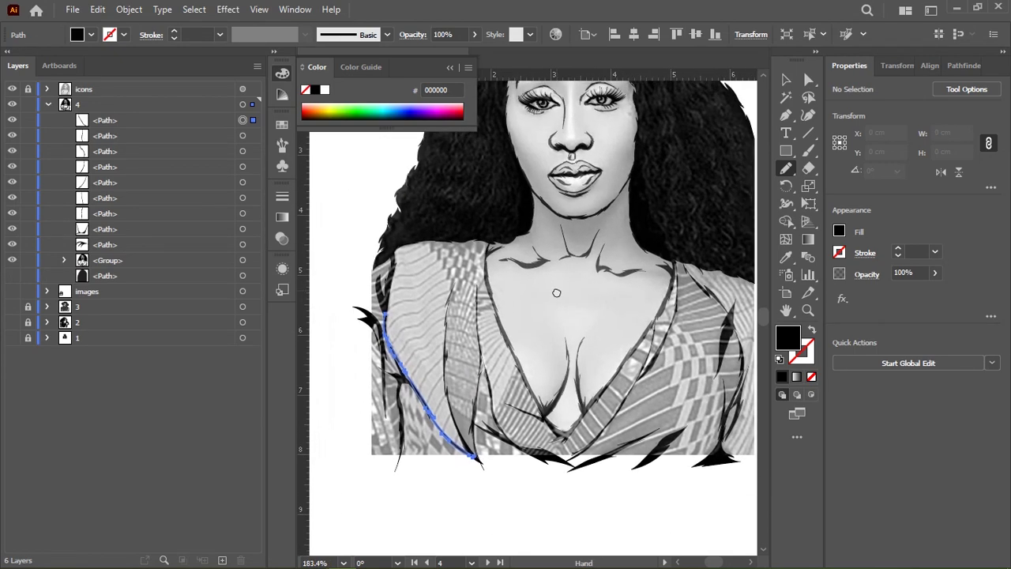
Hide the reference photo, marquee-select all the inked artwork and group it.
{"action": "left_click", "coordinate": [12, 88]}
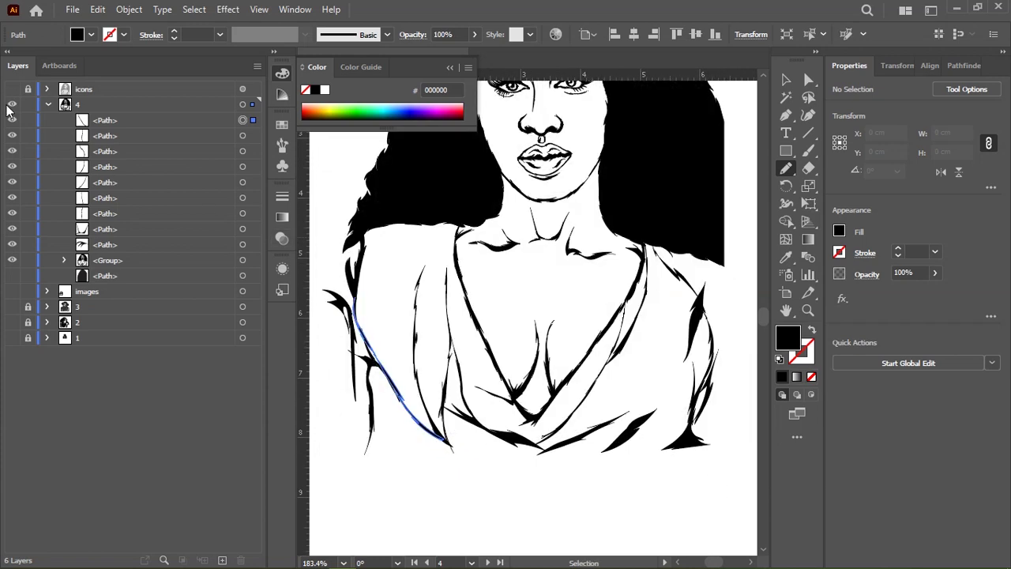
{"action": "key", "text": "v"}
{"action": "left_click", "coordinate": [398, 284]}
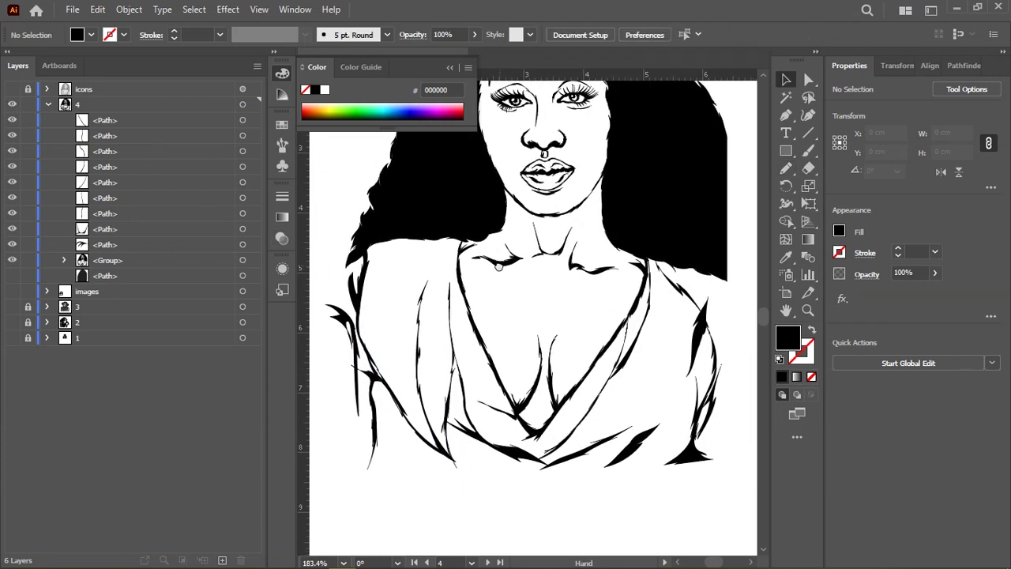
{"action": "scroll", "coordinate": [427, 221], "scroll_direction": "down", "scroll_amount": 2}
{"action": "scroll", "coordinate": [435, 196], "scroll_direction": "down", "scroll_amount": 2}
{"action": "scroll", "coordinate": [435, 196], "scroll_direction": "up", "scroll_amount": 1}
{"action": "left_click_drag", "start_coordinate": [402, 199], "coordinate": [657, 458]}
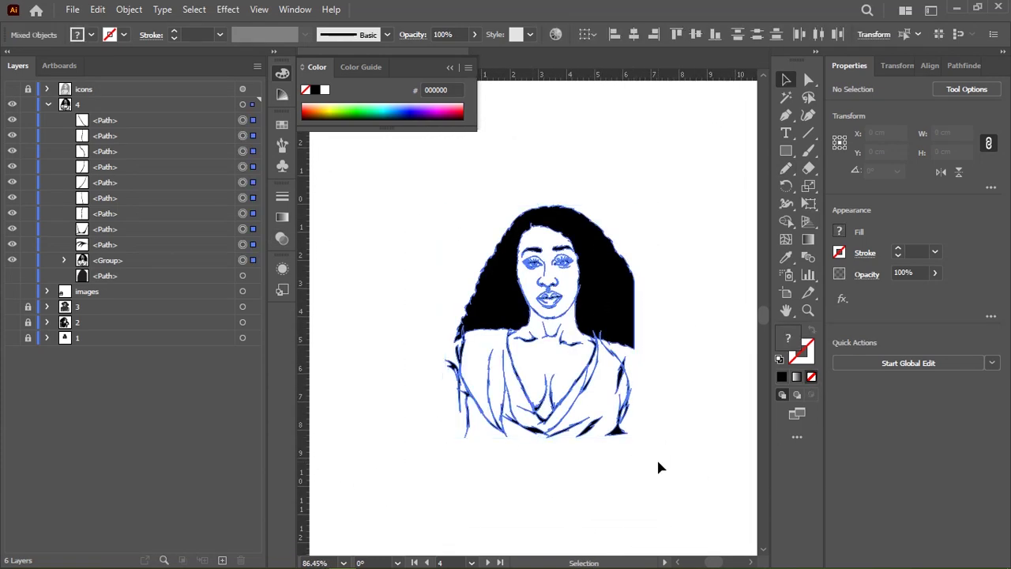
{"action": "key", "text": "ctrl+g"}
{"action": "left_click", "coordinate": [427, 177]}
Make the left eye's highlight shape white and scale it down.
{"action": "left_click_drag", "start_coordinate": [495, 299], "coordinate": [537, 303]}
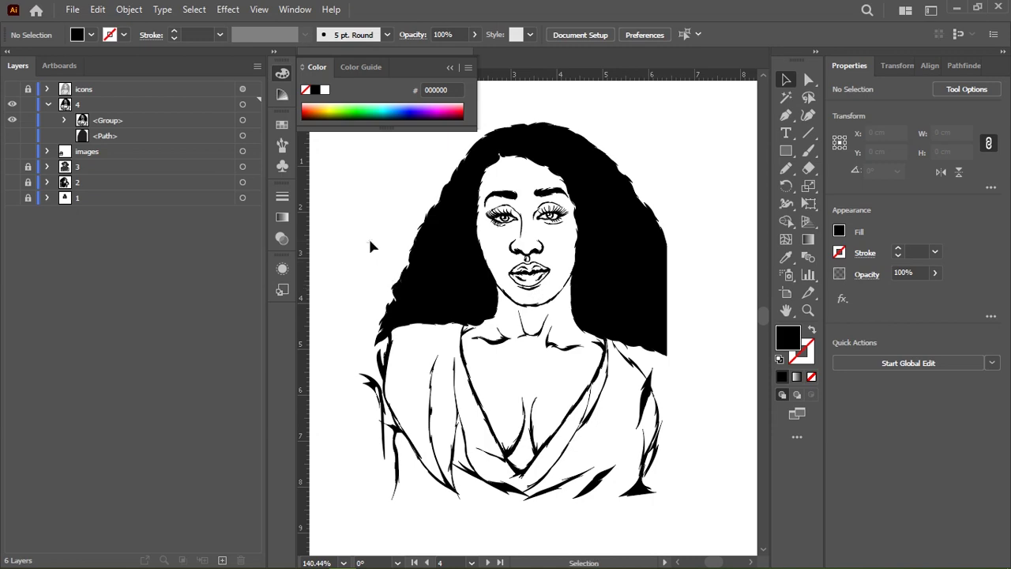
{"action": "left_click_drag", "start_coordinate": [508, 209], "coordinate": [545, 198]}
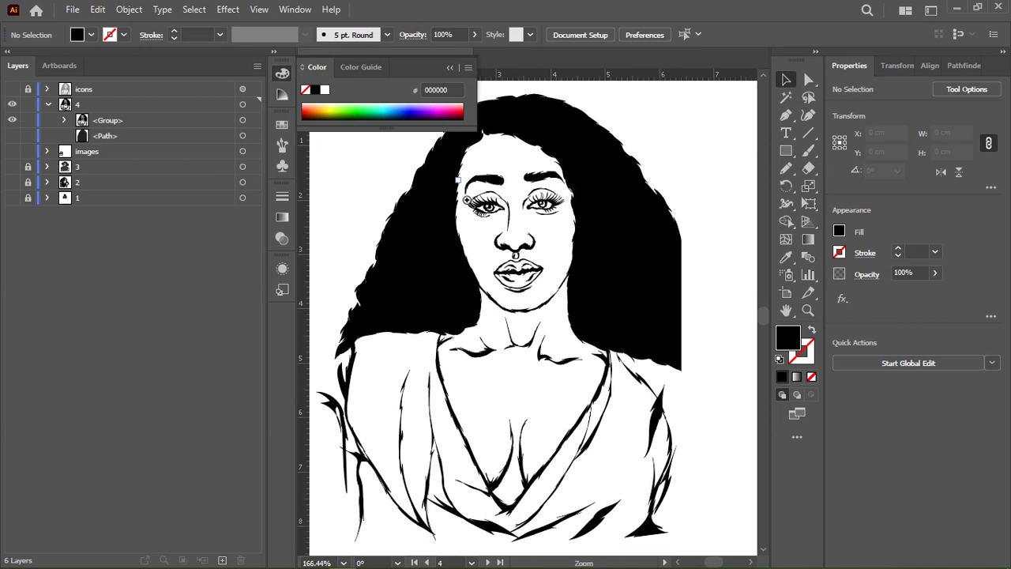
{"action": "left_click_drag", "start_coordinate": [545, 198], "coordinate": [501, 282]}
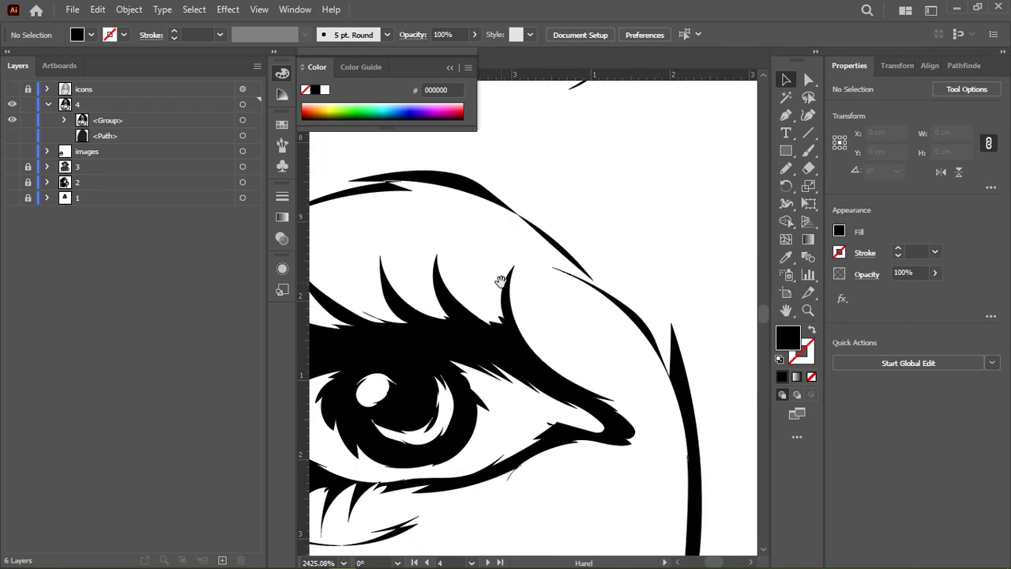
{"action": "key", "text": "a"}
{"action": "left_click", "coordinate": [372, 395]}
{"action": "key", "text": "ctrl+0"}
{"action": "key", "text": "ctrl+shift+a"}
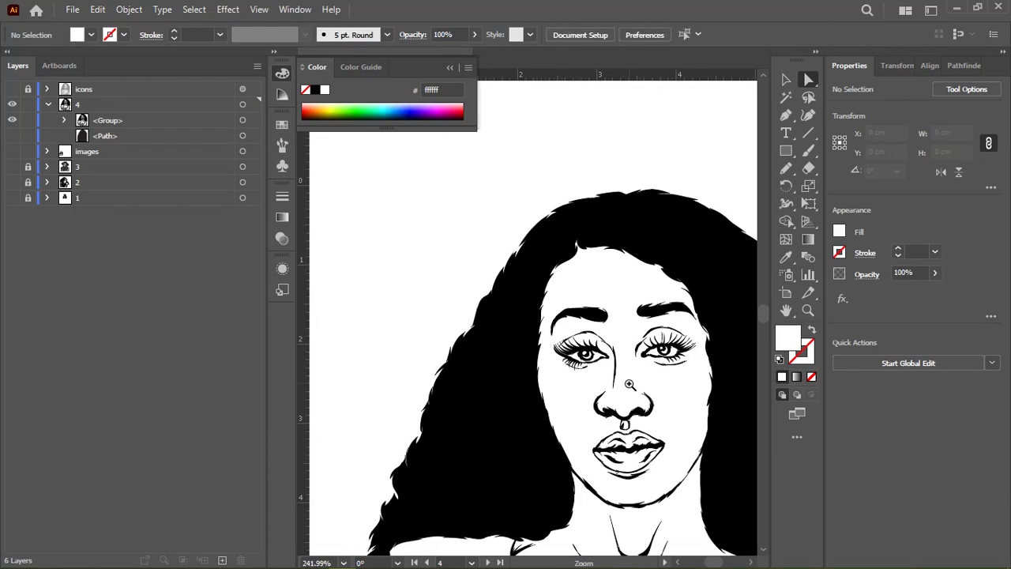
{"action": "scroll", "coordinate": [585, 351], "scroll_direction": "up", "scroll_amount": 10}
{"action": "left_click", "coordinate": [463, 335], "text": "ctrl"}
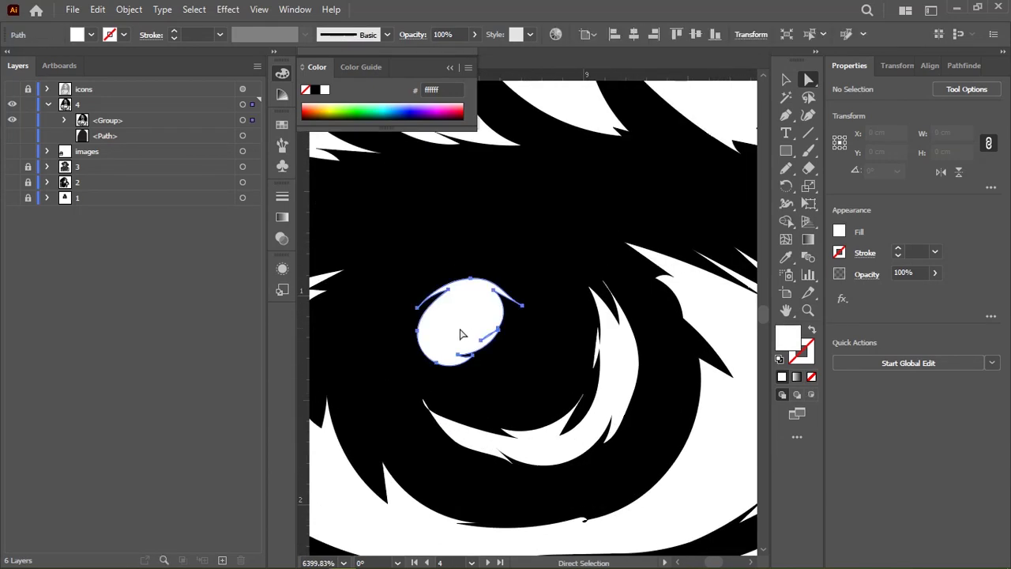
{"action": "left_click_drag", "start_coordinate": [523, 366], "coordinate": [497, 350]}
Pencil new strands into the top hair shape, then deselect it.
{"action": "scroll", "coordinate": [559, 395], "scroll_direction": "down", "scroll_amount": 10}
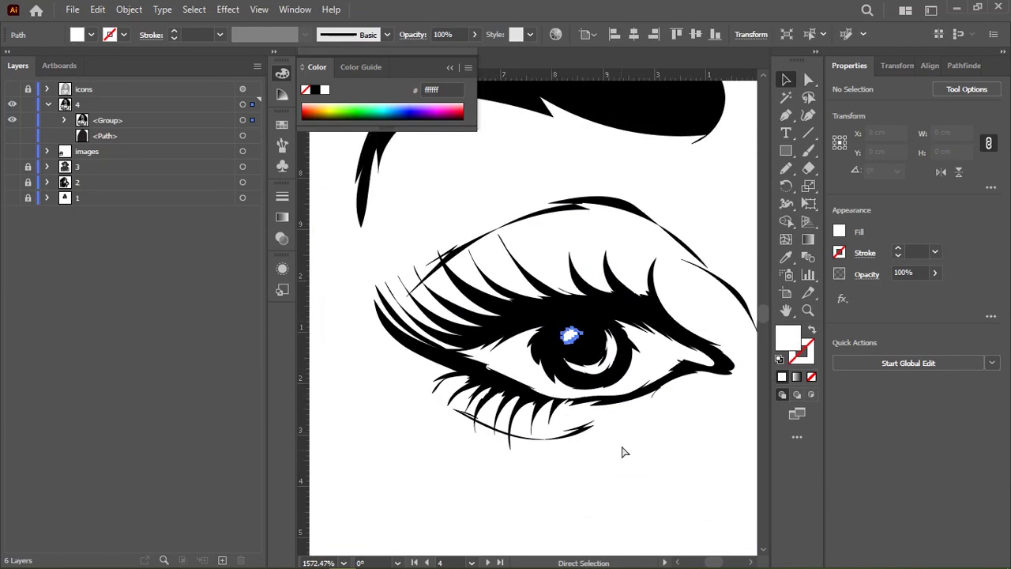
{"action": "mouse_move", "coordinate": [670, 433]}
{"action": "left_mouse_down"}
{"action": "mouse_move", "coordinate": [536, 374]}
{"action": "mouse_move", "coordinate": [578, 314]}
{"action": "mouse_move", "coordinate": [542, 309]}
{"action": "left_mouse_up"}
{"action": "scroll", "coordinate": [577, 314], "scroll_direction": "down", "scroll_amount": 2}
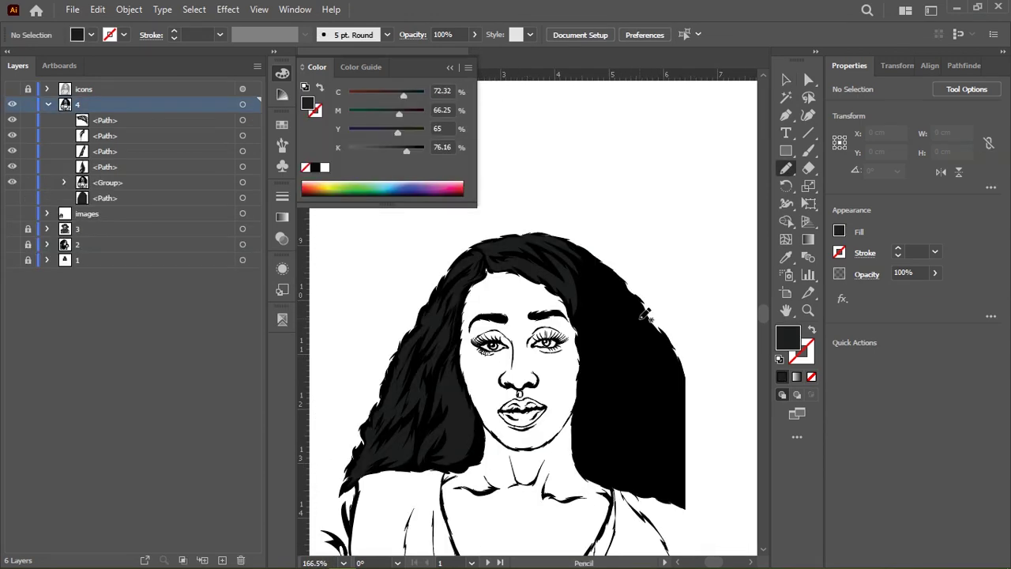
{"action": "scroll", "coordinate": [624, 302], "scroll_direction": "up", "scroll_amount": 4}
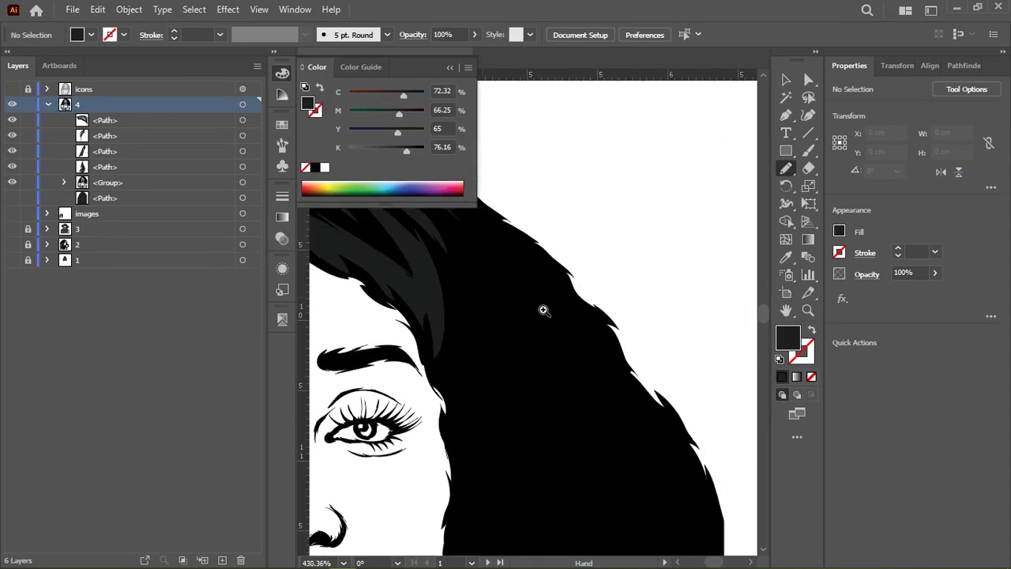
{"action": "scroll", "coordinate": [482, 286], "scroll_direction": "down", "scroll_amount": 3}
{"action": "left_click", "coordinate": [456, 285], "text": "ctrl"}
{"action": "scroll", "coordinate": [458, 289], "scroll_direction": "up", "scroll_amount": 5}
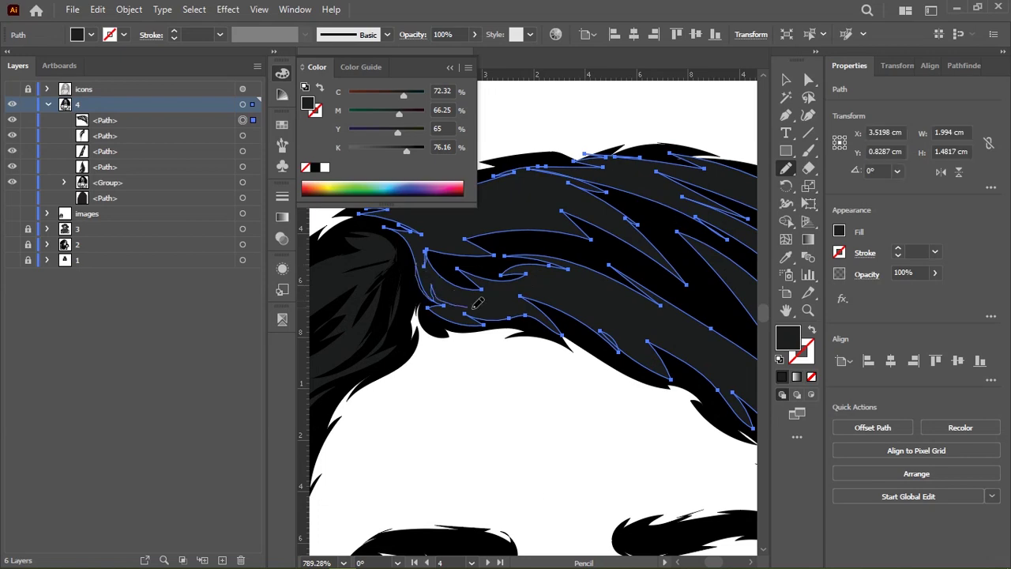
{"action": "left_click_drag", "start_coordinate": [526, 272], "coordinate": [595, 338]}
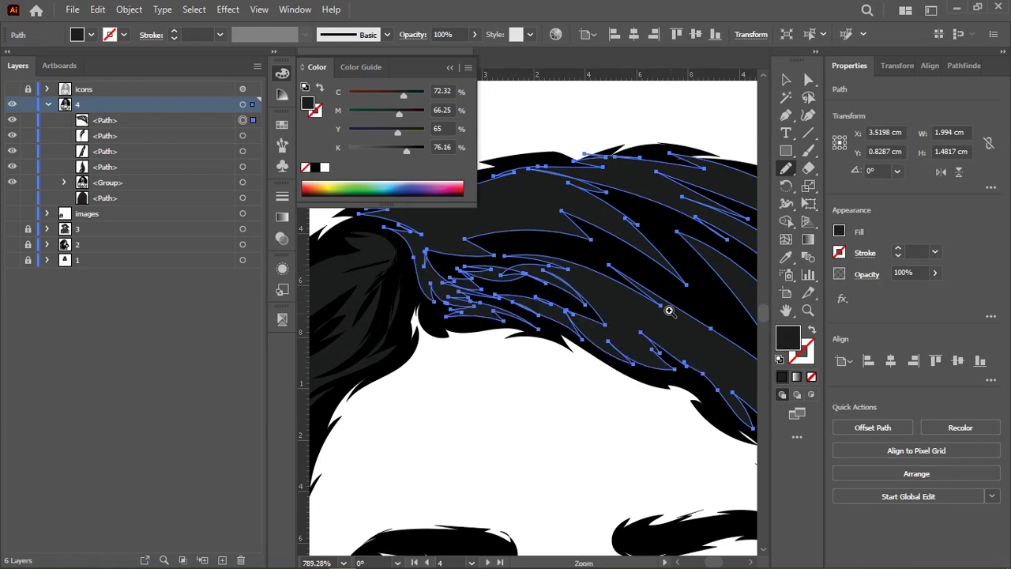
{"action": "scroll", "coordinate": [517, 244], "scroll_direction": "down", "scroll_amount": 5}
{"action": "key", "text": "ctrl+shift+a"}
Show the reference photo and draw a black-filled zigzag curl down the right hair.
{"action": "left_click", "coordinate": [12, 88]}
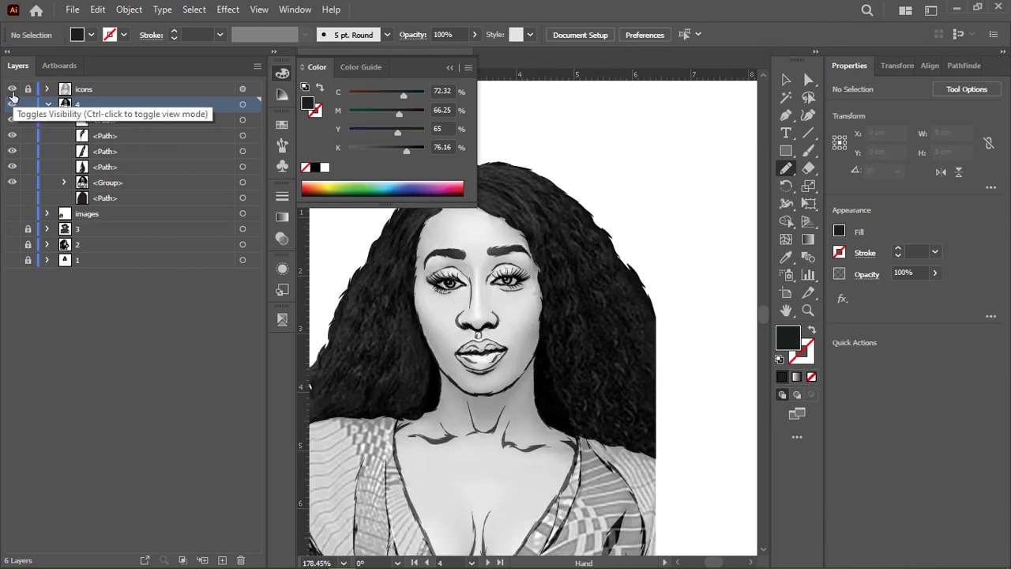
{"action": "scroll", "coordinate": [497, 300], "scroll_direction": "up", "scroll_amount": 2}
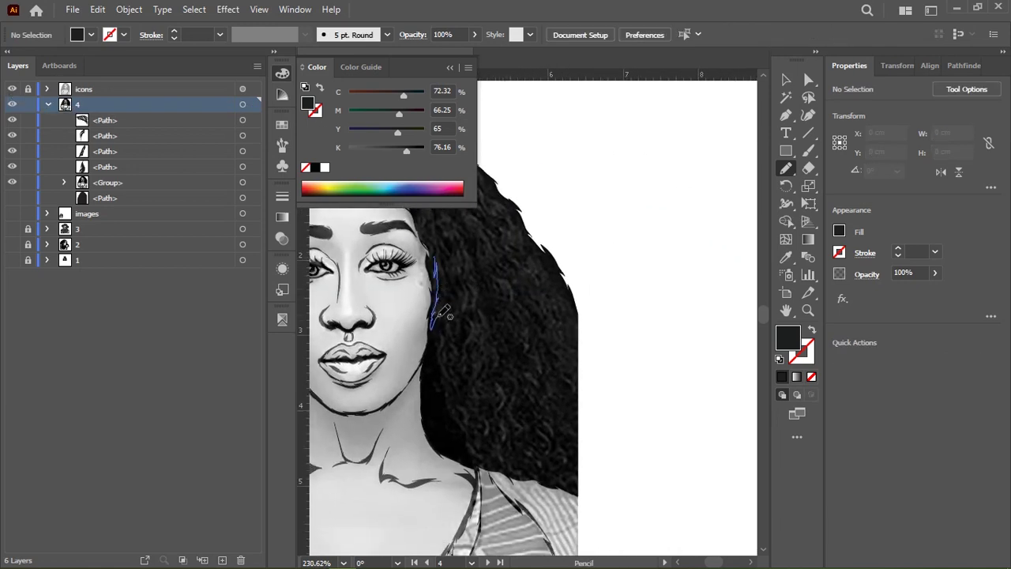
{"action": "left_click_drag", "start_coordinate": [470, 434], "coordinate": [480, 460]}
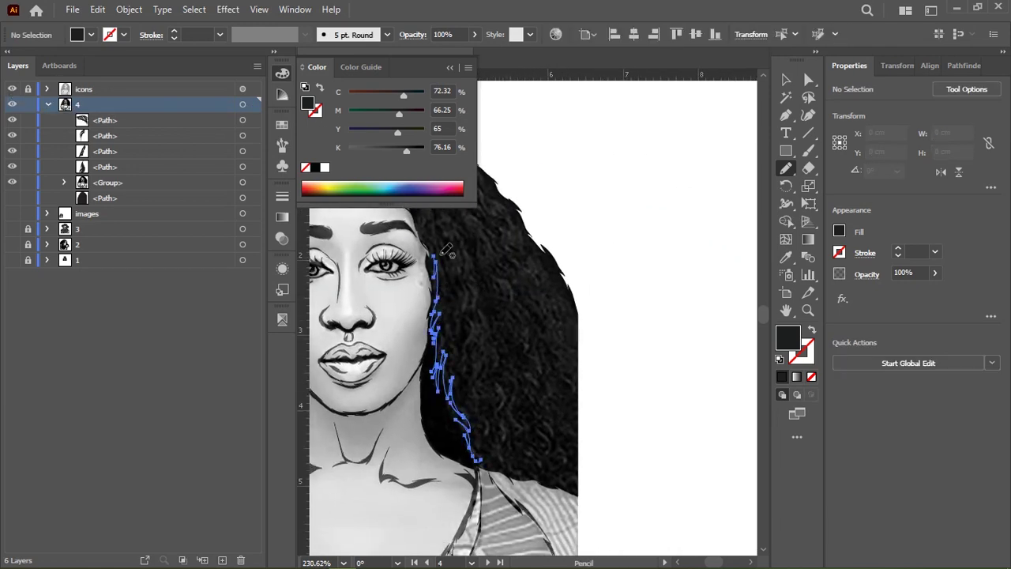
{"action": "left_click_drag", "start_coordinate": [489, 313], "coordinate": [519, 347]}
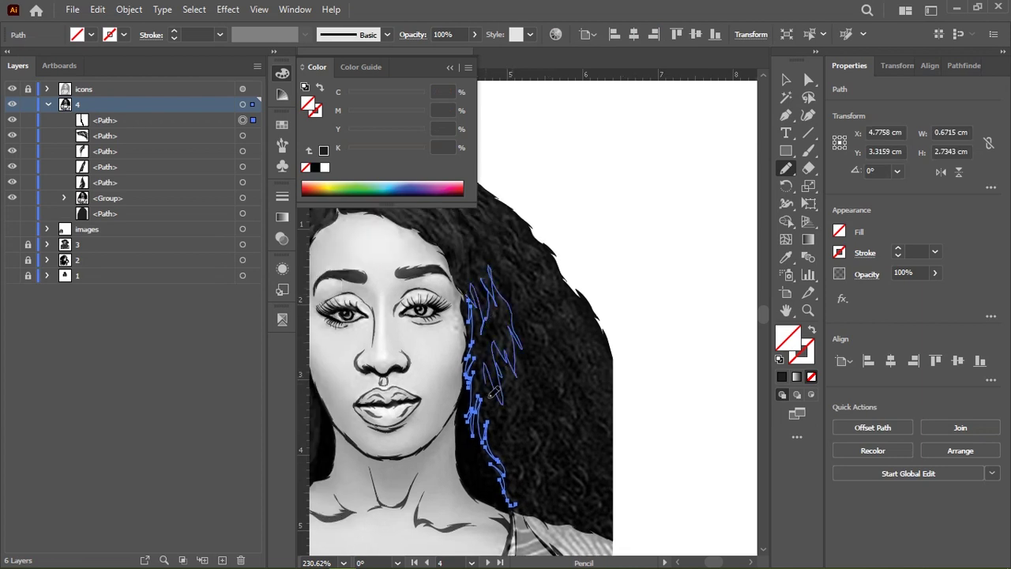
{"action": "left_click_drag", "start_coordinate": [493, 397], "coordinate": [552, 437]}
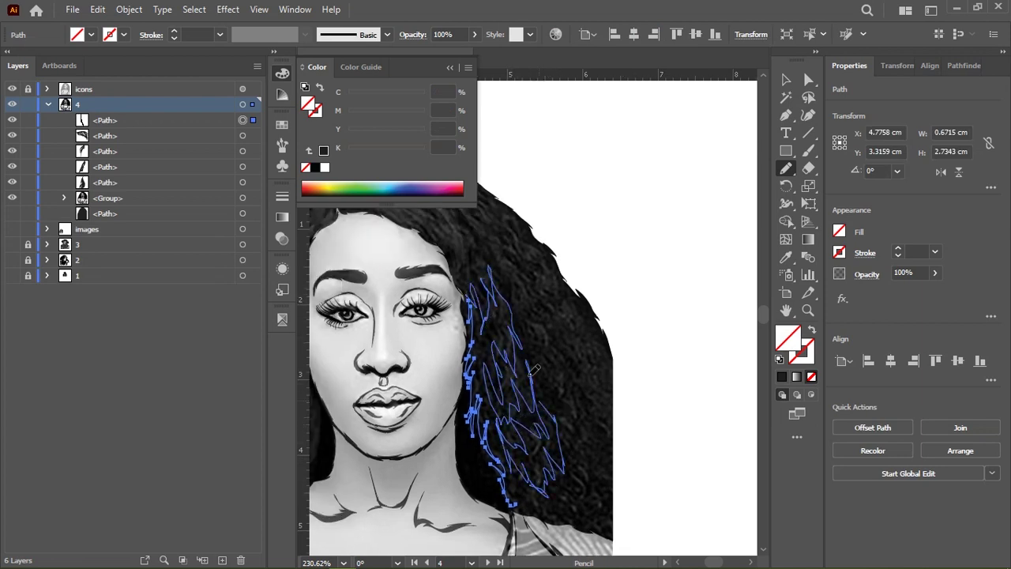
{"action": "left_click_drag", "start_coordinate": [532, 372], "coordinate": [576, 447]}
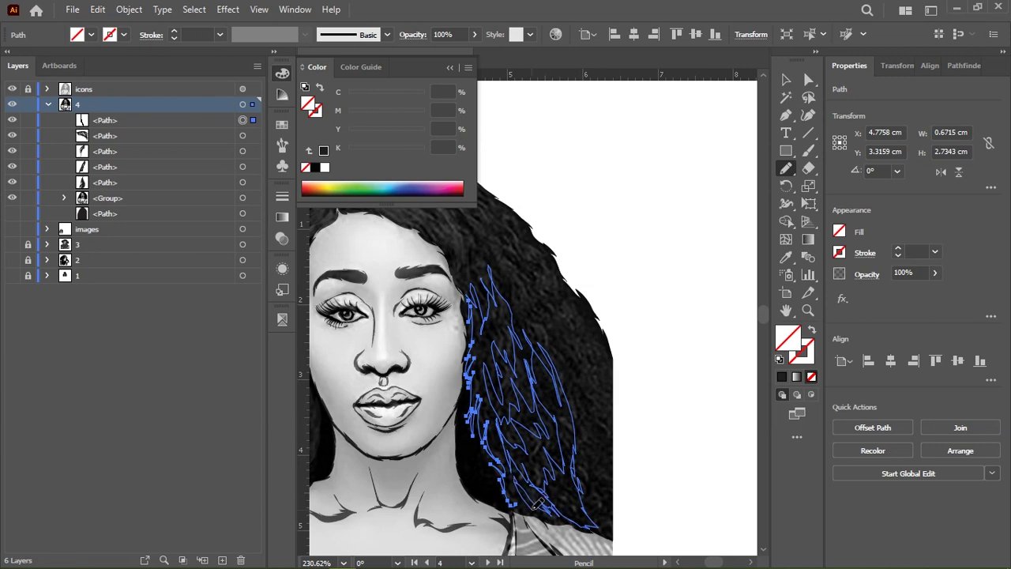
{"action": "left_click_drag", "start_coordinate": [525, 506], "coordinate": [528, 507]}
{"action": "left_click", "coordinate": [782, 377]}
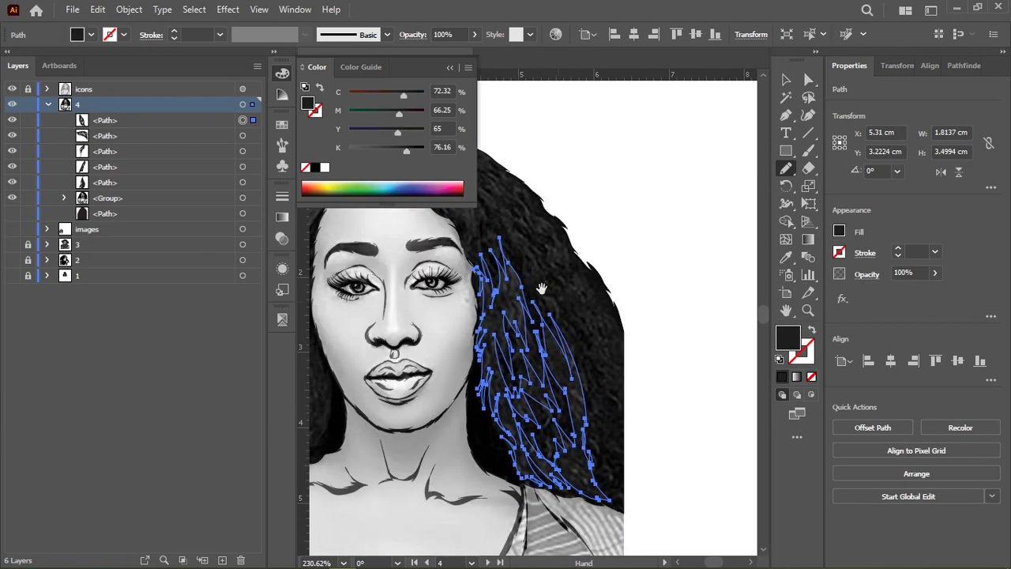
Add four thin strands along the right and upper hair.
{"action": "left_click_drag", "start_coordinate": [519, 245], "coordinate": [571, 327]}
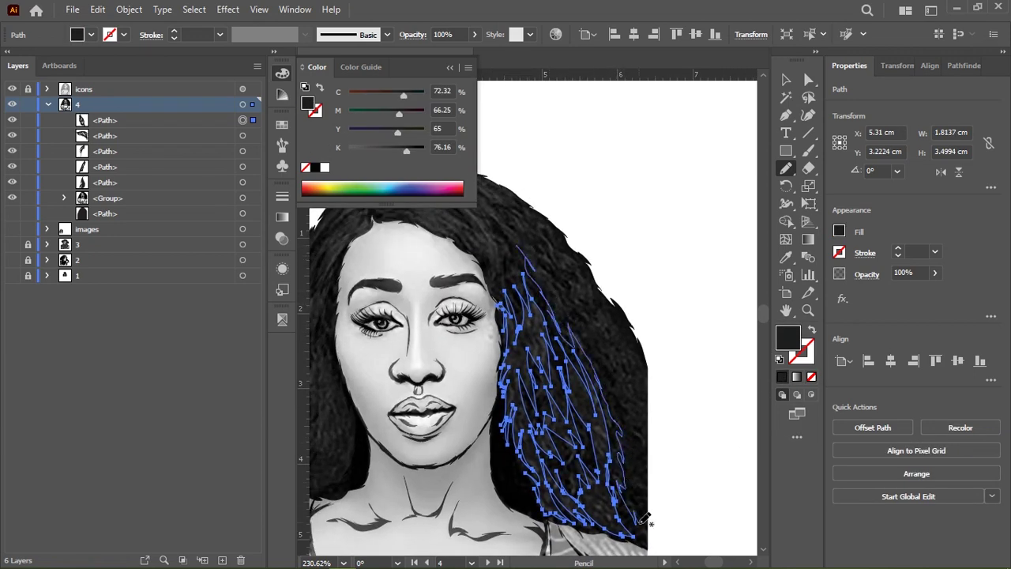
{"action": "mouse_move", "coordinate": [648, 455]}
{"action": "left_mouse_down"}
{"action": "mouse_move", "coordinate": [650, 375]}
{"action": "mouse_move", "coordinate": [633, 336]}
{"action": "left_mouse_up"}
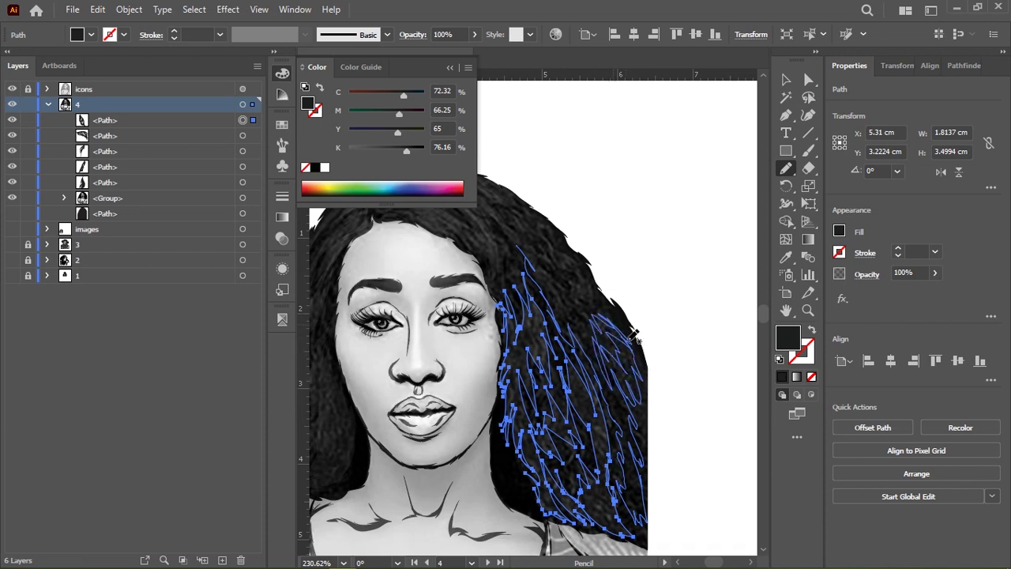
{"action": "left_click_drag", "start_coordinate": [557, 252], "coordinate": [587, 304]}
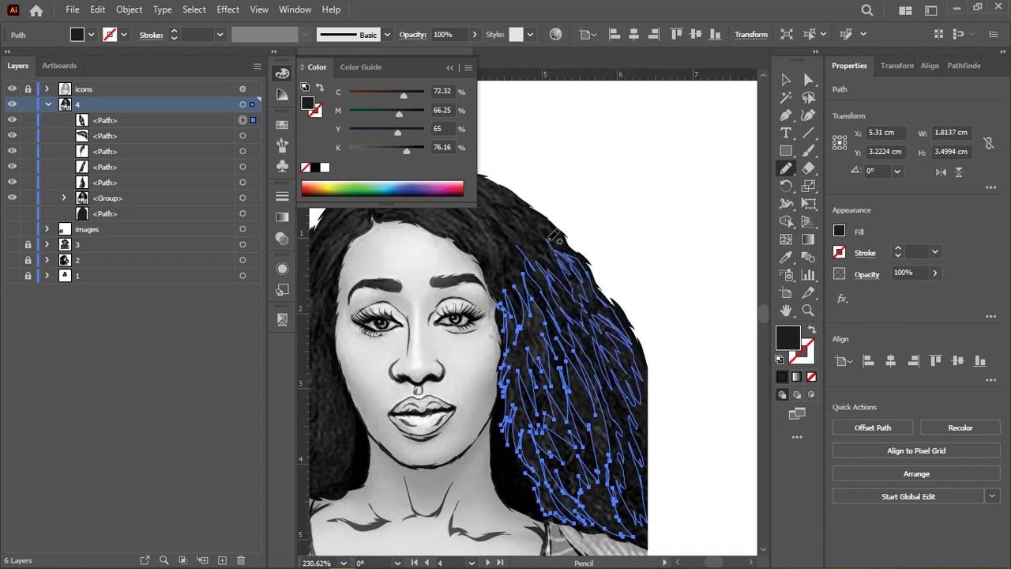
{"action": "left_click_drag", "start_coordinate": [524, 208], "coordinate": [547, 253]}
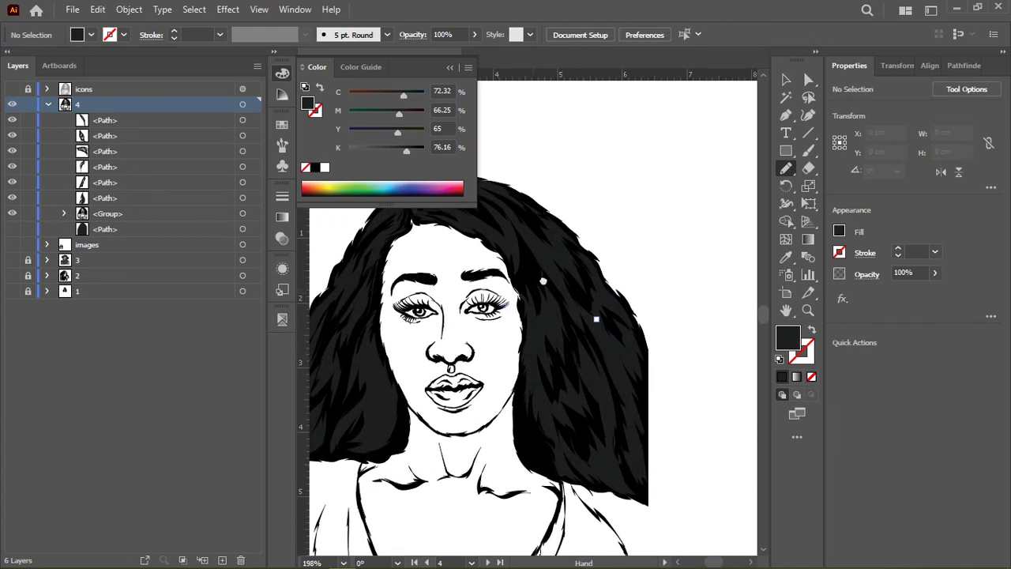
Bring the torso into view and trace the shoulder edge and a garment fold line.
{"action": "left_click", "coordinate": [12, 89]}
{"action": "mouse_move", "coordinate": [605, 192]}
{"action": "left_mouse_down"}
{"action": "mouse_move", "coordinate": [522, 261]}
{"action": "mouse_move", "coordinate": [589, 79]}
{"action": "left_mouse_up"}
{"action": "left_click_drag", "start_coordinate": [440, 427], "coordinate": [491, 285]}
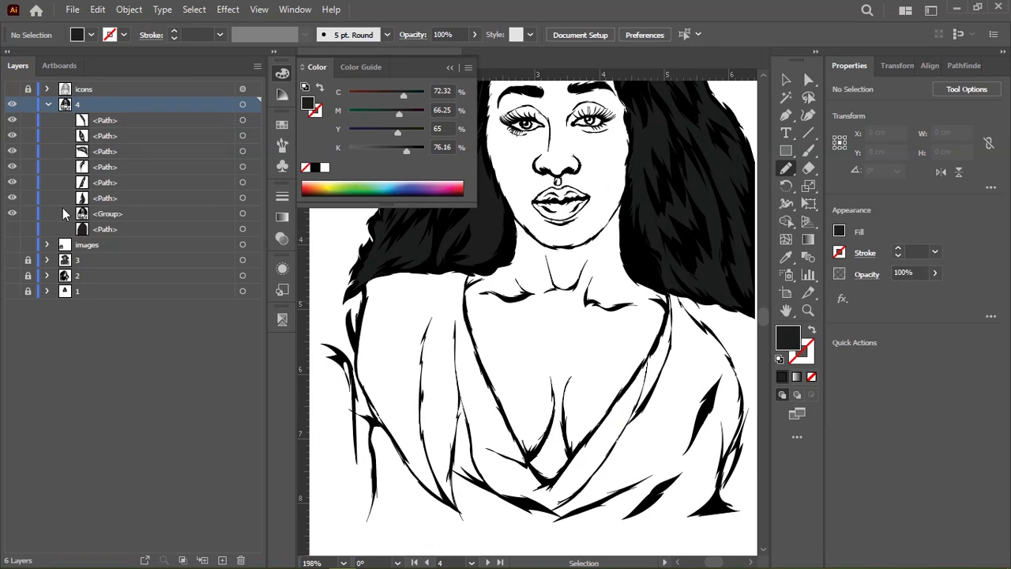
{"action": "left_click", "coordinate": [12, 89]}
{"action": "scroll", "coordinate": [493, 269], "scroll_direction": "up", "scroll_amount": 5}
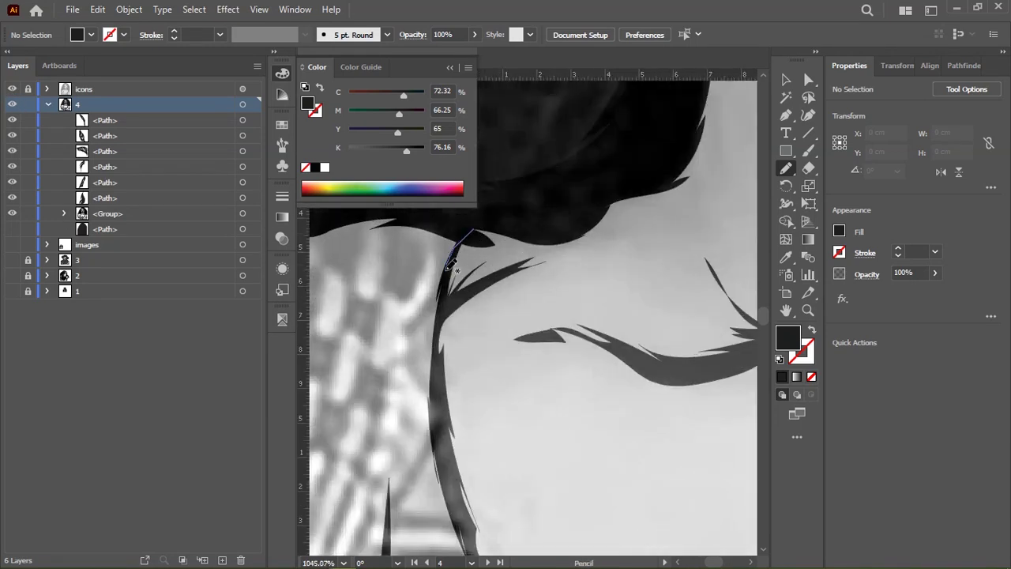
{"action": "mouse_move", "coordinate": [454, 268]}
{"action": "left_mouse_down"}
{"action": "mouse_move", "coordinate": [446, 302]}
{"action": "mouse_move", "coordinate": [498, 269]}
{"action": "mouse_move", "coordinate": [497, 327]}
{"action": "mouse_move", "coordinate": [399, 348]}
{"action": "left_mouse_up"}
{"action": "scroll", "coordinate": [446, 302], "scroll_direction": "down", "scroll_amount": 2}
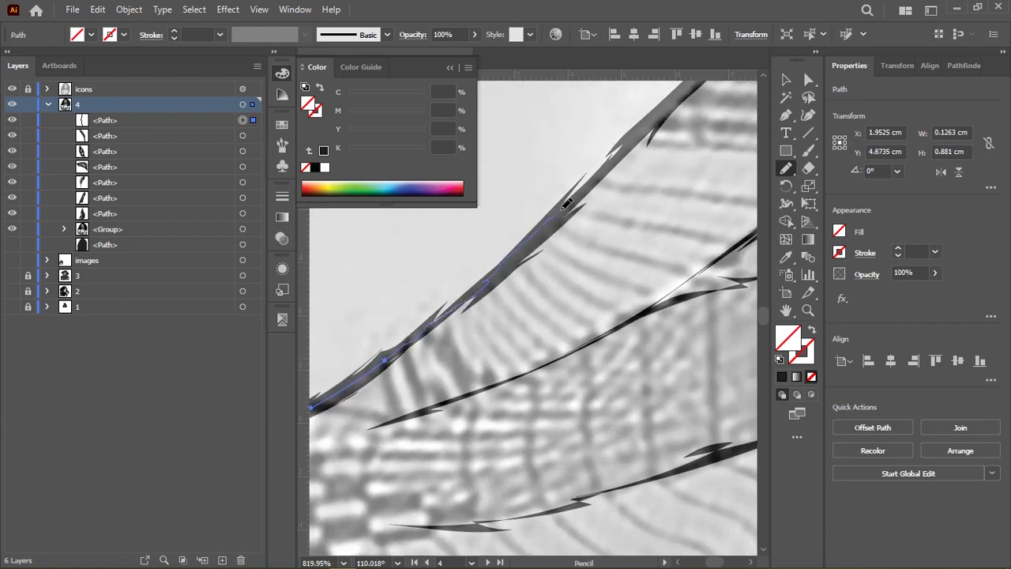
{"action": "mouse_move", "coordinate": [565, 203]}
{"action": "left_mouse_down"}
{"action": "mouse_move", "coordinate": [414, 372]}
{"action": "mouse_move", "coordinate": [478, 343]}
{"action": "mouse_move", "coordinate": [440, 387]}
{"action": "left_mouse_up"}
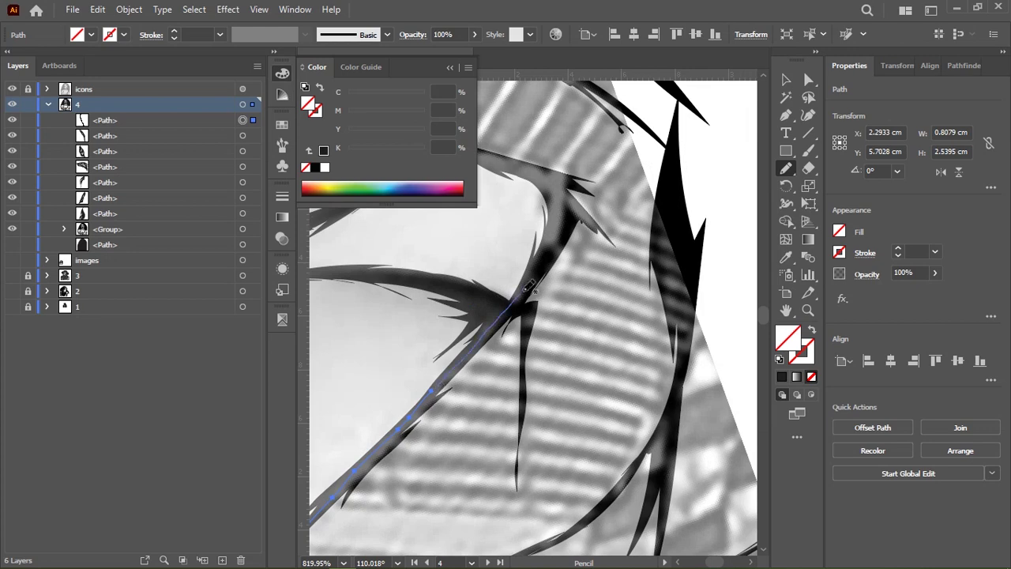
Rotate the view and extend the neckline path rightward and up toward the hair.
{"action": "mouse_move", "coordinate": [557, 192]}
{"action": "left_mouse_down"}
{"action": "mouse_move", "coordinate": [535, 279]}
{"action": "mouse_move", "coordinate": [612, 341]}
{"action": "mouse_move", "coordinate": [605, 314]}
{"action": "left_mouse_up"}
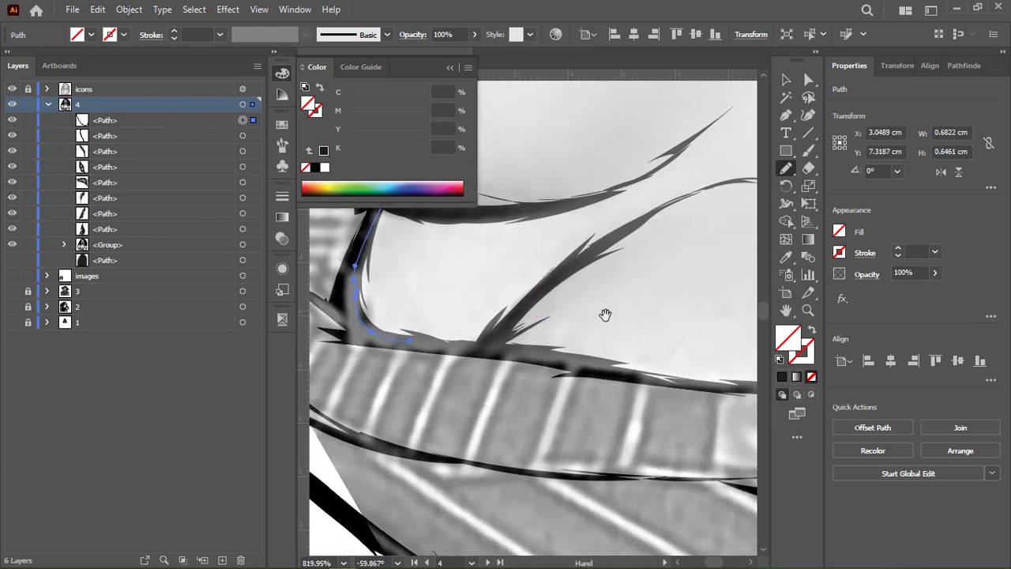
{"action": "scroll", "coordinate": [455, 332], "scroll_direction": "up", "scroll_amount": 2}
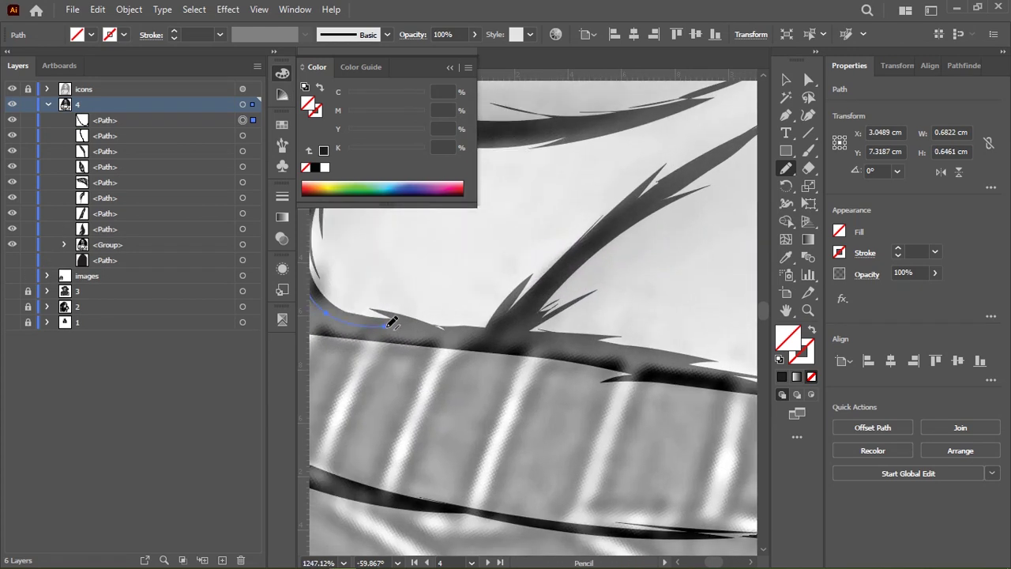
{"action": "scroll", "coordinate": [424, 331], "scroll_direction": "down", "scroll_amount": 1}
{"action": "scroll", "coordinate": [430, 298], "scroll_direction": "down", "scroll_amount": 1}
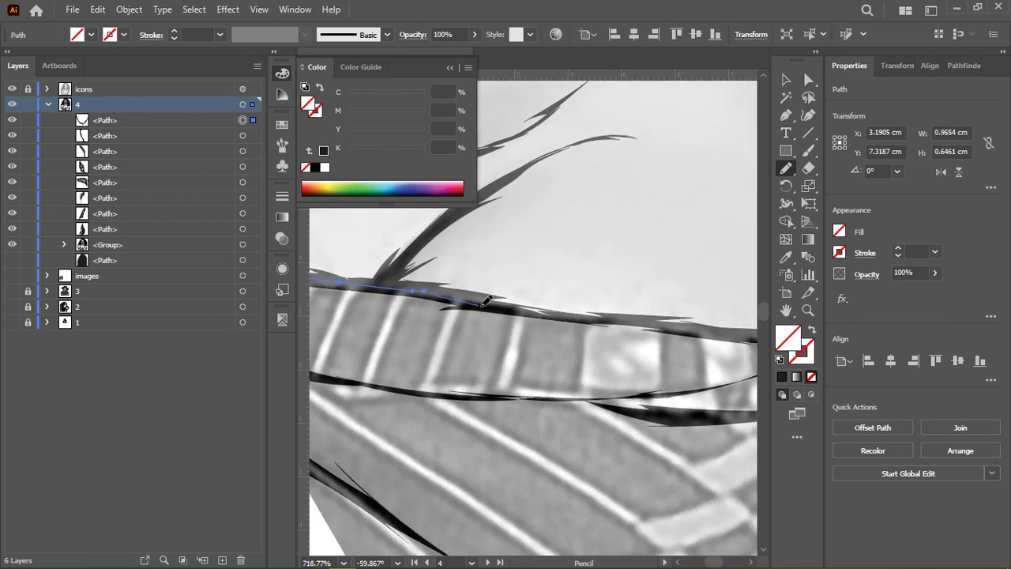
{"action": "left_click_drag", "start_coordinate": [482, 301], "coordinate": [563, 317]}
{"action": "left_click_drag", "start_coordinate": [432, 276], "coordinate": [506, 286]}
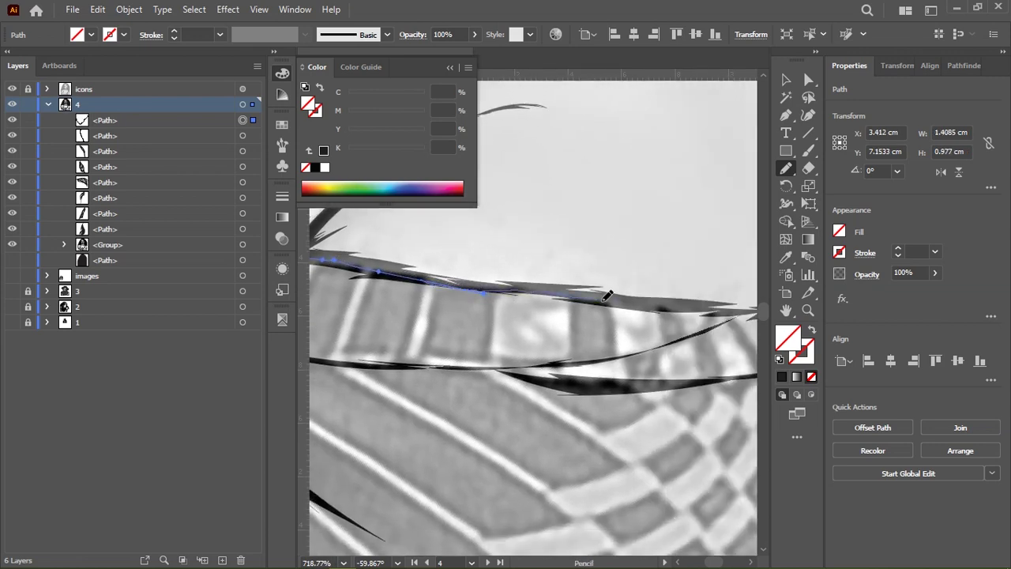
{"action": "left_click_drag", "start_coordinate": [607, 295], "coordinate": [546, 343]}
{"action": "left_click_drag", "start_coordinate": [411, 340], "coordinate": [393, 349]}
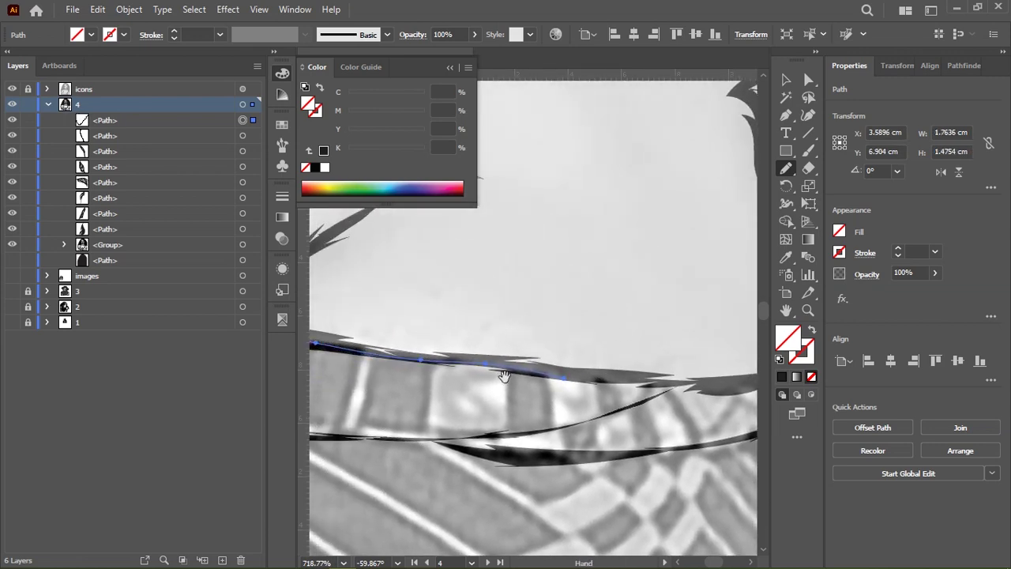
{"action": "left_click_drag", "start_coordinate": [504, 376], "coordinate": [497, 313]}
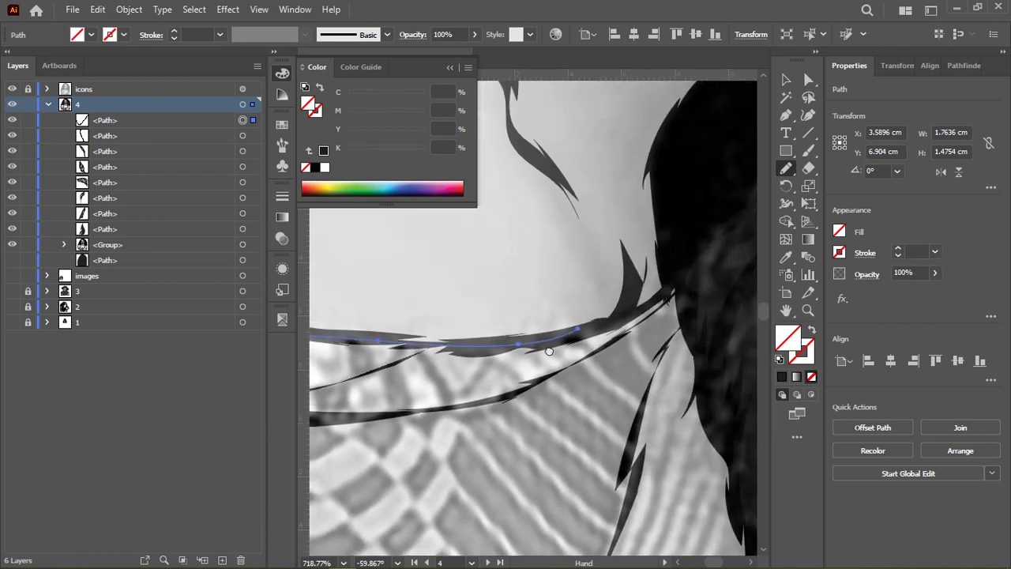
{"action": "left_click_drag", "start_coordinate": [586, 313], "coordinate": [527, 353]}
{"action": "scroll", "coordinate": [622, 289], "scroll_direction": "down", "scroll_amount": 8}
Zoom out to the whole figure and delete the stray straight line path.
{"action": "scroll", "coordinate": [488, 345], "scroll_direction": "up", "scroll_amount": 2}
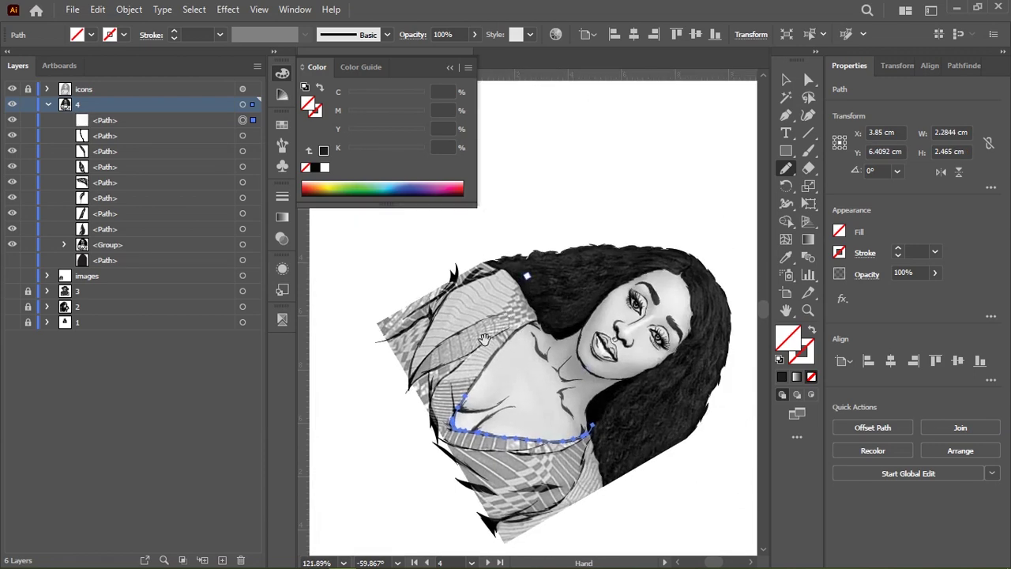
{"action": "key", "text": "ctrl+y"}
{"action": "key", "text": "ctrl+y"}
{"action": "scroll", "coordinate": [490, 345], "scroll_direction": "up", "scroll_amount": 5}
{"action": "scroll", "coordinate": [474, 327], "scroll_direction": "up", "scroll_amount": 4}
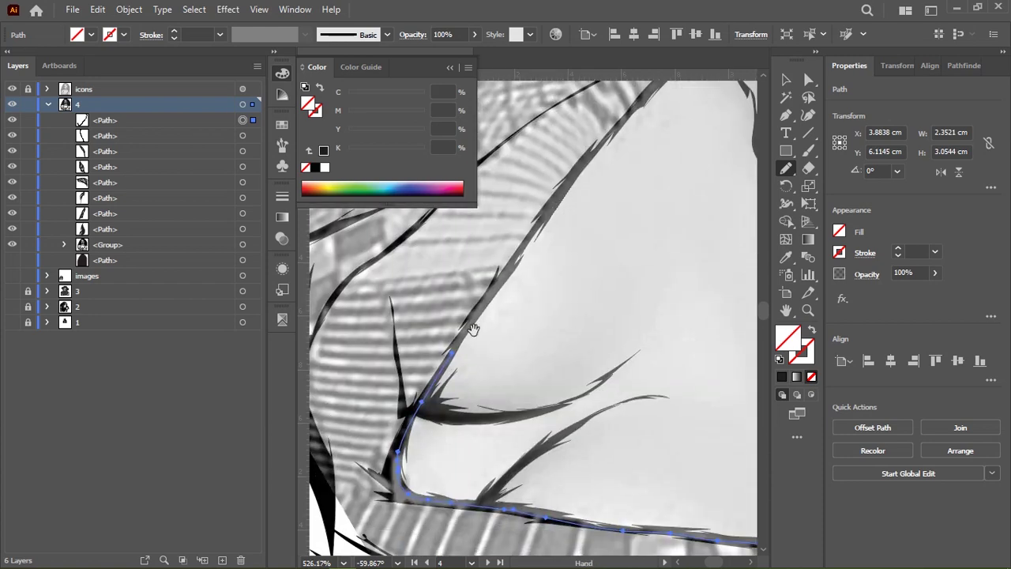
{"action": "scroll", "coordinate": [488, 309], "scroll_direction": "up", "scroll_amount": 3}
{"action": "scroll", "coordinate": [499, 335], "scroll_direction": "up", "scroll_amount": 2}
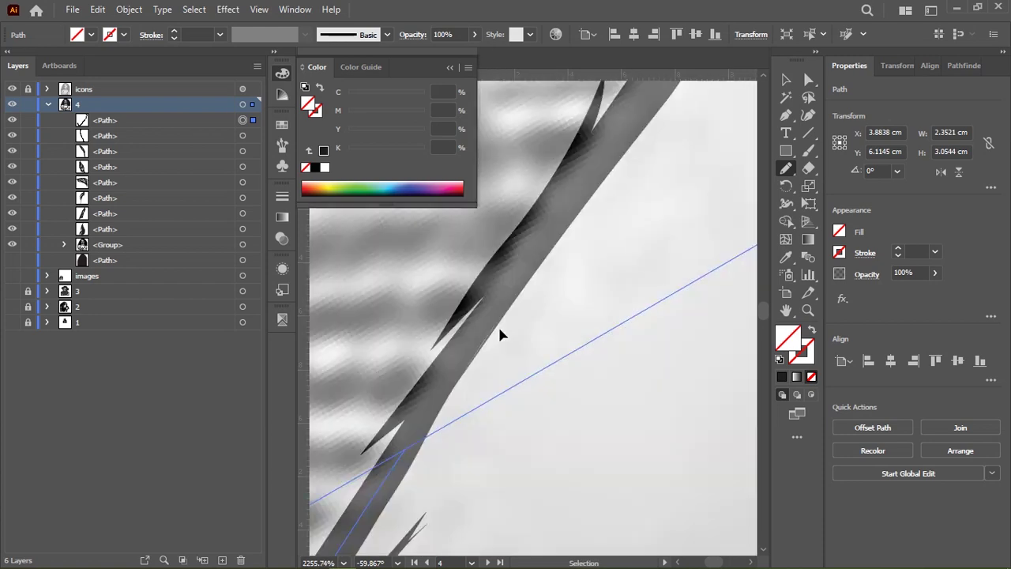
{"action": "key", "text": "ctrl"}
{"action": "key", "text": "Delete"}
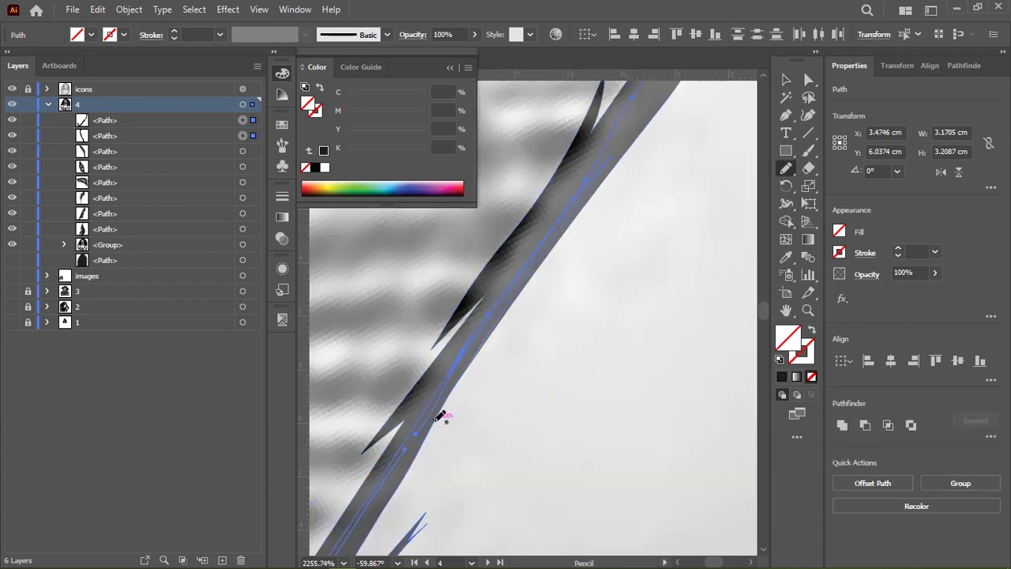
Pencil a closed loop around the body over the shoulder and neckline, then turn the view upright.
{"action": "mouse_move", "coordinate": [441, 414]}
{"action": "left_mouse_down"}
{"action": "mouse_move", "coordinate": [431, 362]}
{"action": "mouse_move", "coordinate": [481, 327]}
{"action": "left_mouse_up"}
{"action": "scroll", "coordinate": [481, 327], "scroll_direction": "down", "scroll_amount": 8}
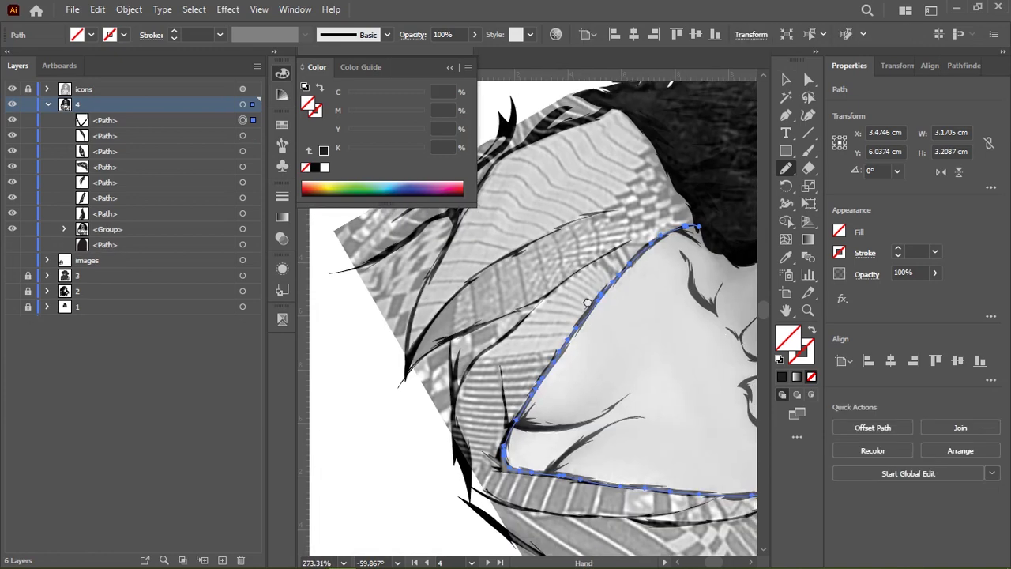
{"action": "mouse_move", "coordinate": [558, 313]}
{"action": "left_mouse_down"}
{"action": "mouse_move", "coordinate": [622, 312]}
{"action": "mouse_move", "coordinate": [656, 292]}
{"action": "left_mouse_up"}
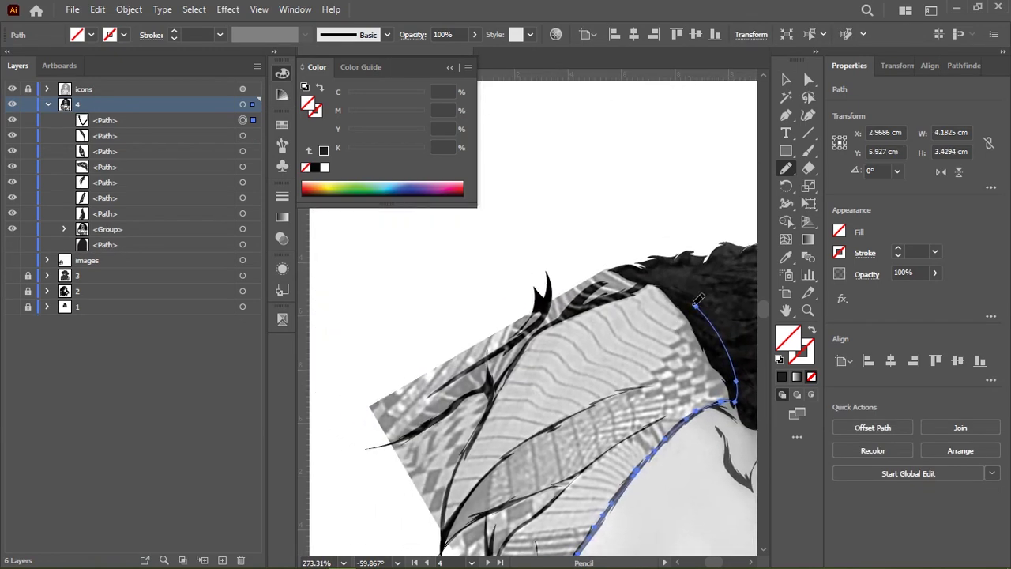
{"action": "left_click_drag", "start_coordinate": [656, 221], "coordinate": [546, 231]}
{"action": "scroll", "coordinate": [584, 272], "scroll_direction": "down", "scroll_amount": 5}
{"action": "left_click_drag", "start_coordinate": [584, 272], "coordinate": [521, 201]}
{"action": "left_click_drag", "start_coordinate": [501, 228], "coordinate": [623, 359]}
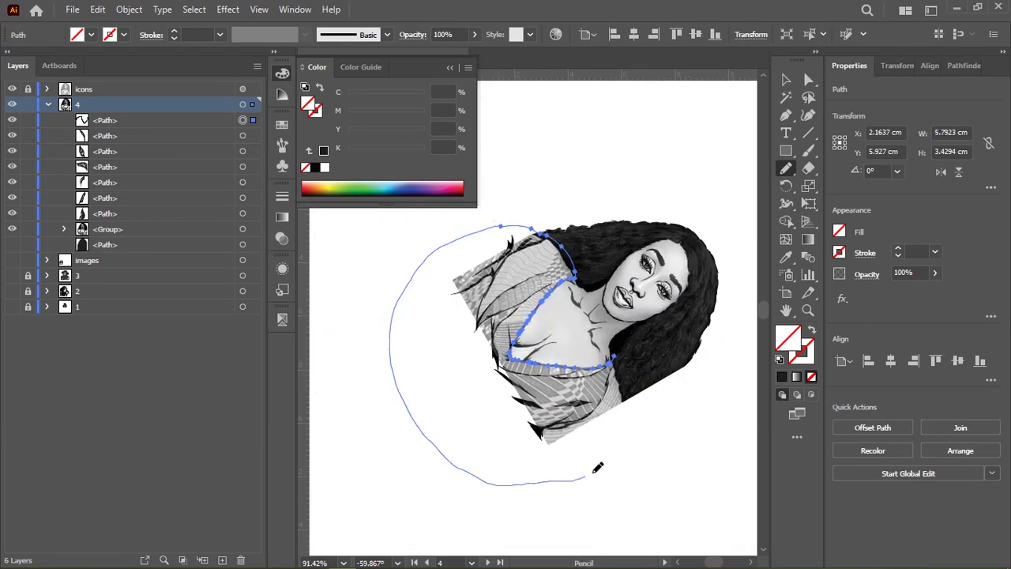
{"action": "key", "text": "shift+h"}
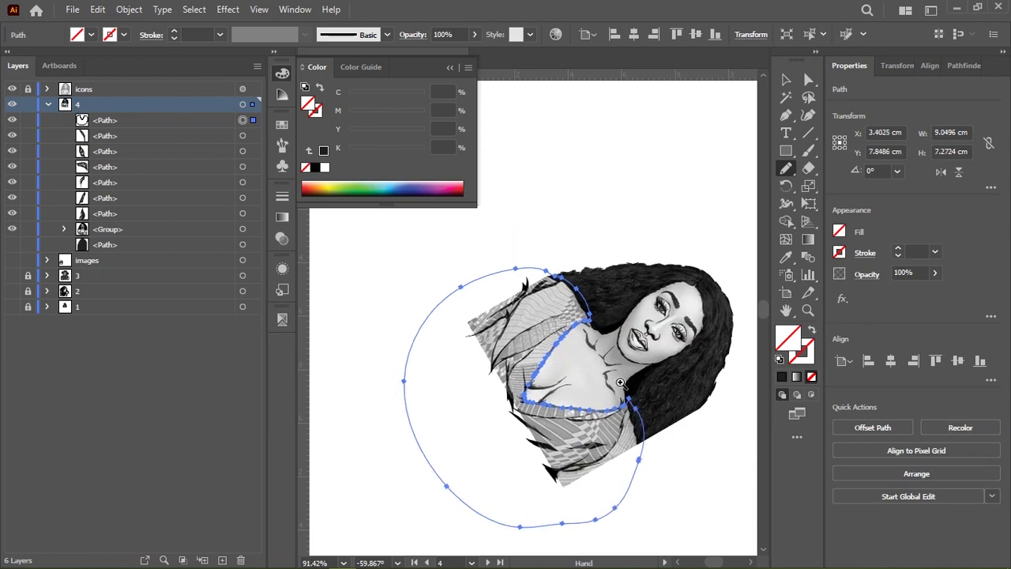
{"action": "left_click_drag", "start_coordinate": [624, 411], "coordinate": [525, 261]}
{"action": "scroll", "coordinate": [525, 260], "scroll_direction": "down", "scroll_amount": 2}
Hide the reference photo, send the garment shape to back, and fill it K 70 grey.
{"action": "key", "text": "v"}
{"action": "left_click", "coordinate": [782, 377]}
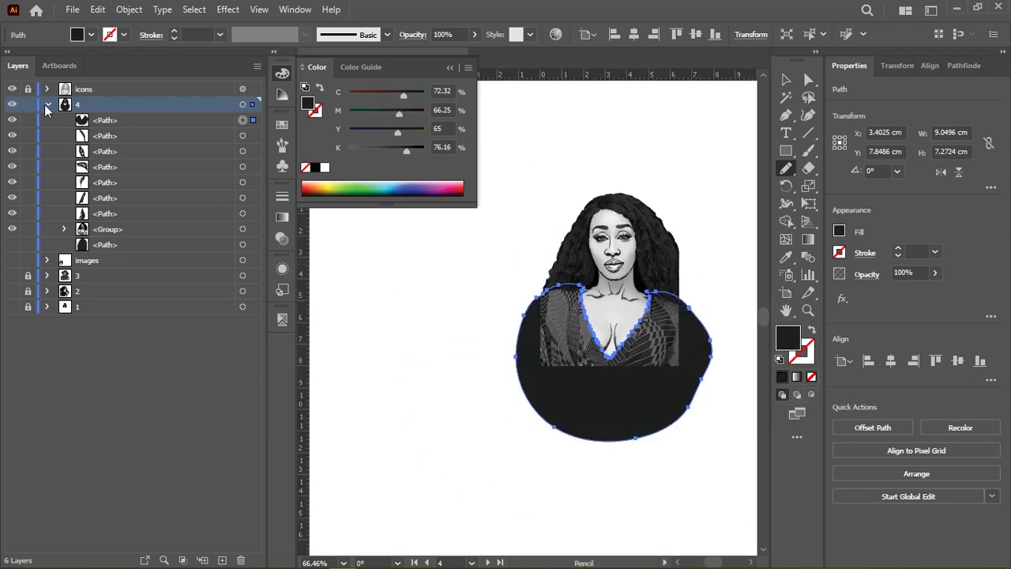
{"action": "left_click", "coordinate": [11, 88]}
{"action": "key", "text": "ctrl+shift+bracketleft"}
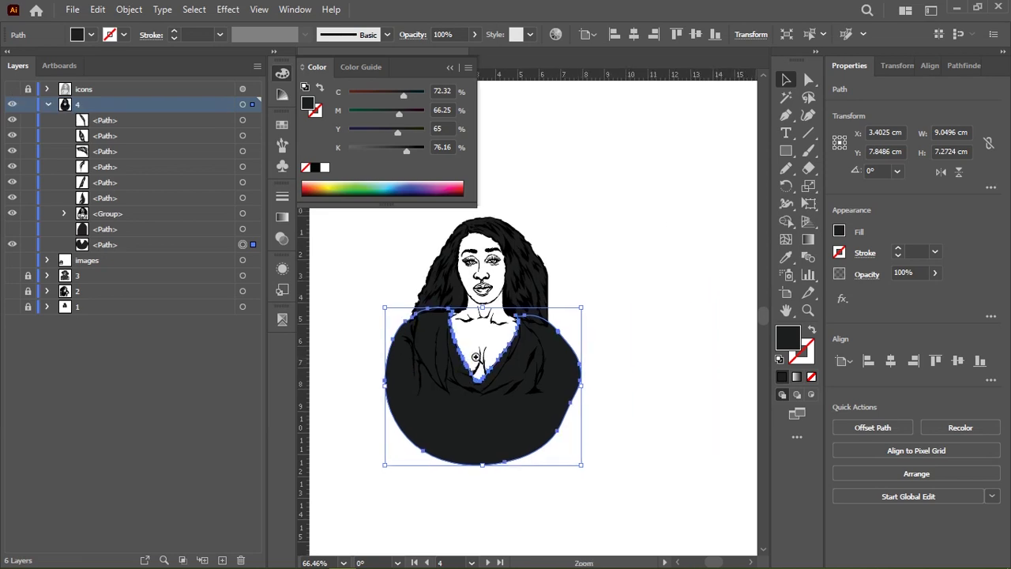
{"action": "scroll", "coordinate": [541, 319], "scroll_direction": "up", "scroll_amount": 5}
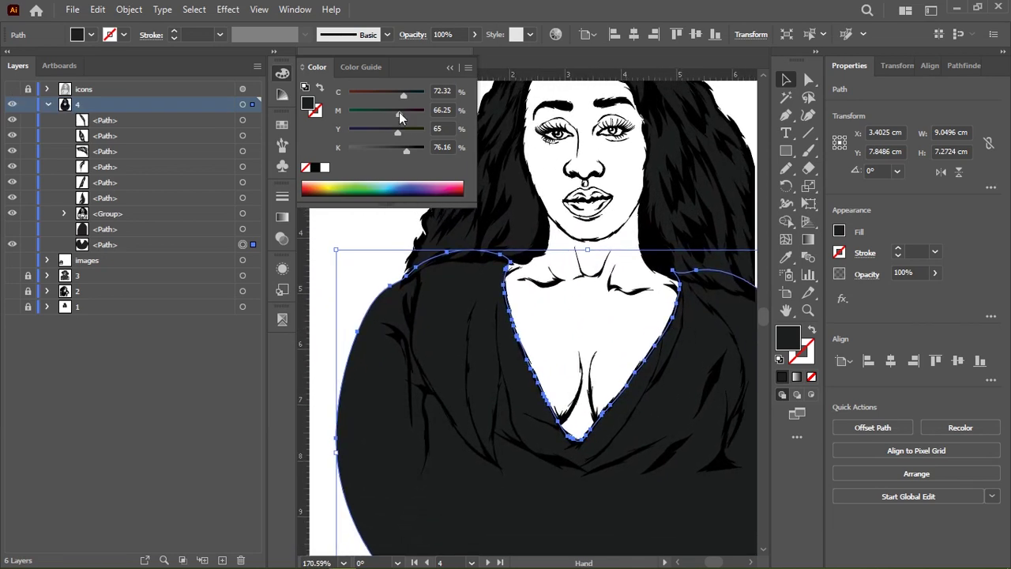
{"action": "mouse_move", "coordinate": [399, 111]}
{"action": "left_mouse_down"}
{"action": "mouse_move", "coordinate": [363, 112]}
{"action": "mouse_move", "coordinate": [401, 150]}
{"action": "left_mouse_up"}
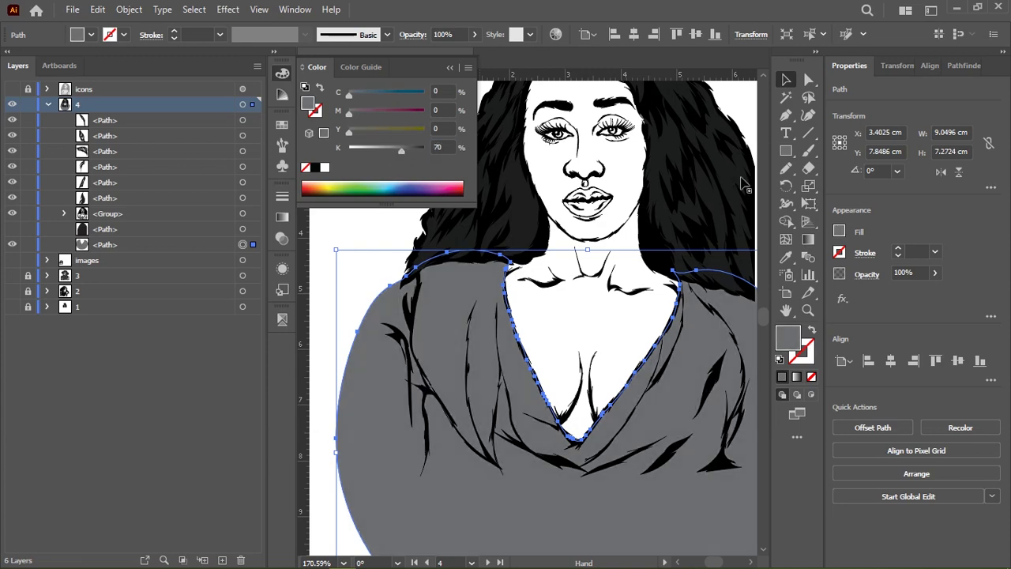
{"action": "key", "text": "ctrl+shift+a"}
{"action": "scroll", "coordinate": [575, 332], "scroll_direction": "down", "scroll_amount": 2}
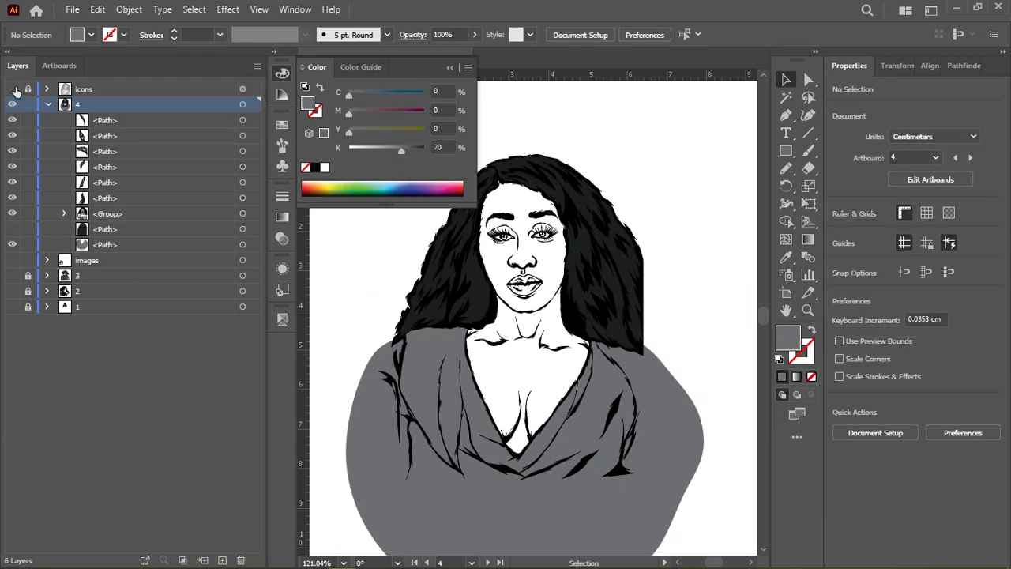
Show the reference photo and pencil the zigzag checkered edge from shoulder down the garment.
{"action": "left_click", "coordinate": [11, 89]}
{"action": "scroll", "coordinate": [522, 317], "scroll_direction": "up", "scroll_amount": 3}
{"action": "left_click_drag", "start_coordinate": [442, 355], "coordinate": [435, 267]}
{"action": "key", "text": "n"}
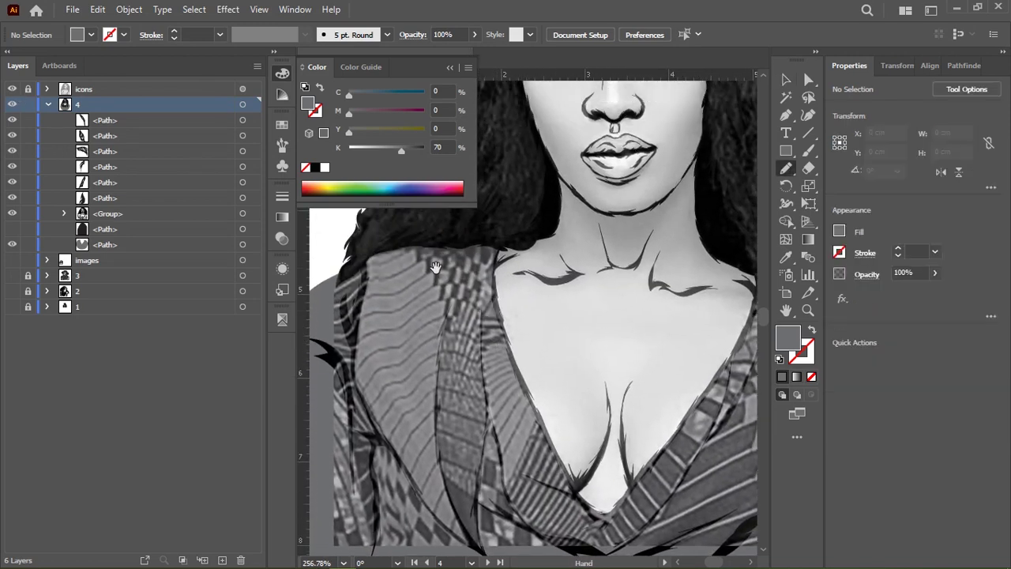
{"action": "scroll", "coordinate": [435, 267], "scroll_direction": "up", "scroll_amount": 3}
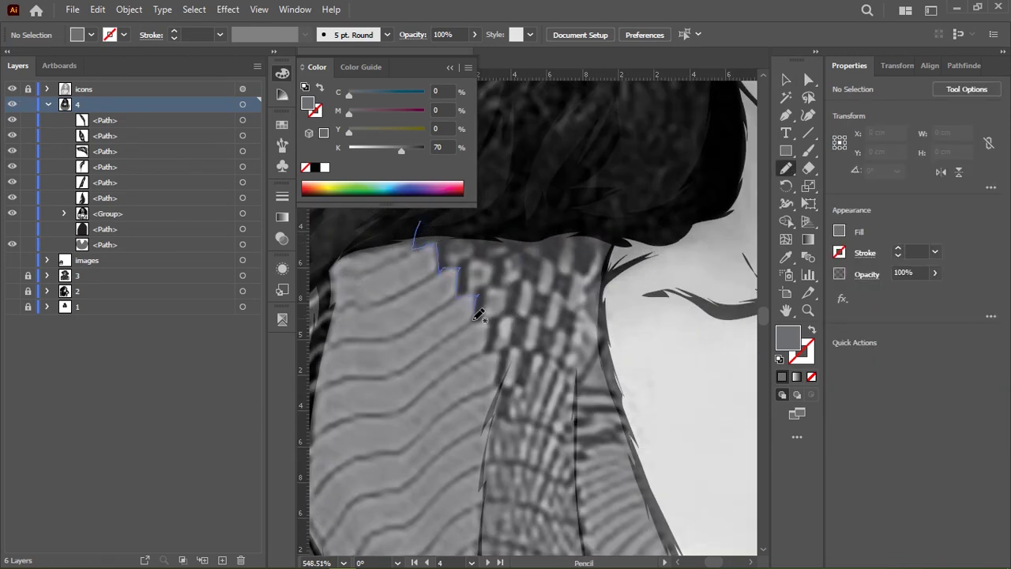
{"action": "left_click_drag", "start_coordinate": [503, 411], "coordinate": [539, 229]}
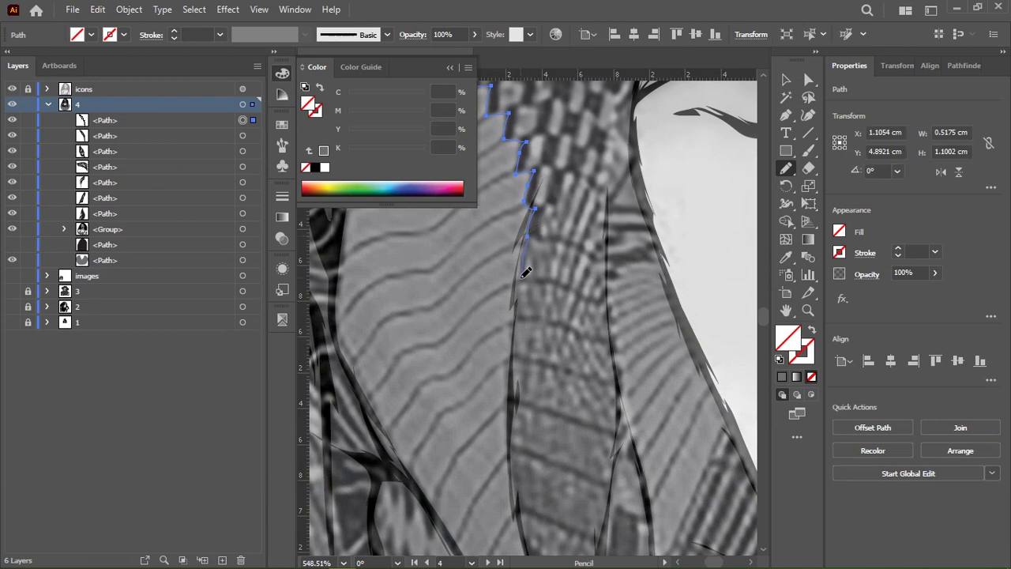
{"action": "scroll", "coordinate": [493, 230], "scroll_direction": "down", "scroll_amount": 2}
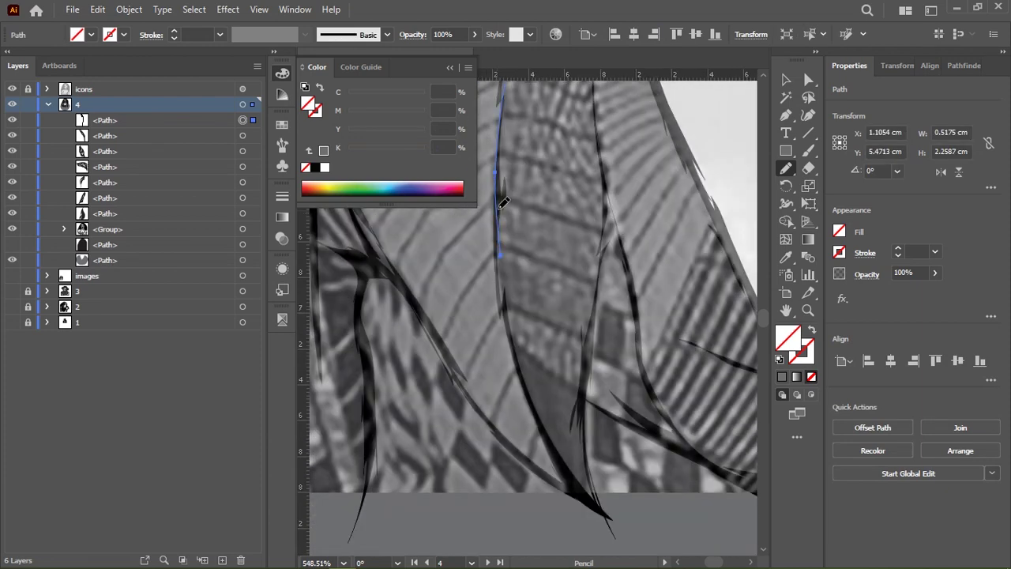
{"action": "left_click_drag", "start_coordinate": [502, 204], "coordinate": [563, 367]}
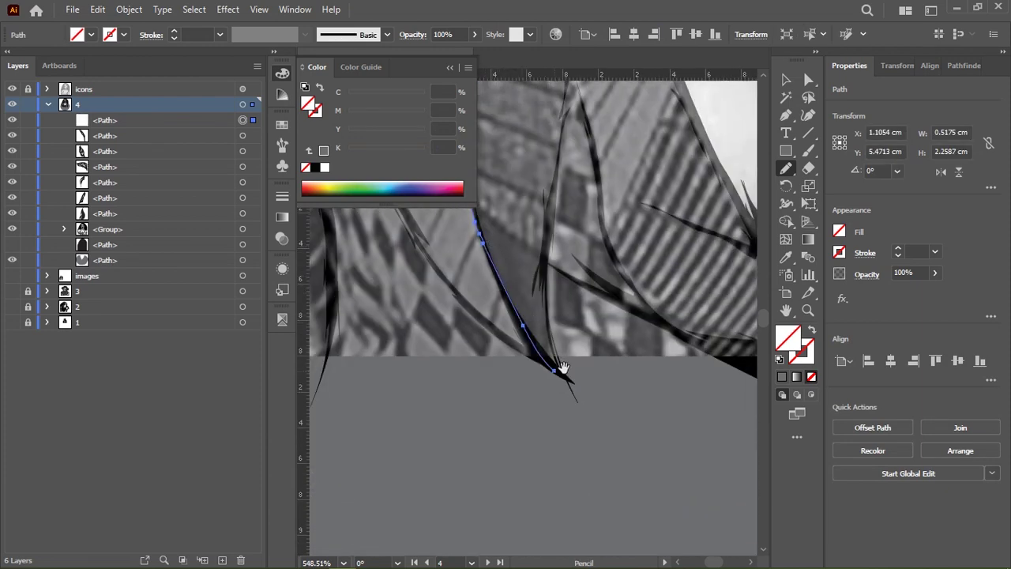
{"action": "scroll", "coordinate": [562, 368], "scroll_direction": "down", "scroll_amount": 2}
{"action": "scroll", "coordinate": [545, 269], "scroll_direction": "up", "scroll_amount": 3}
{"action": "left_click_drag", "start_coordinate": [504, 234], "coordinate": [654, 197]}
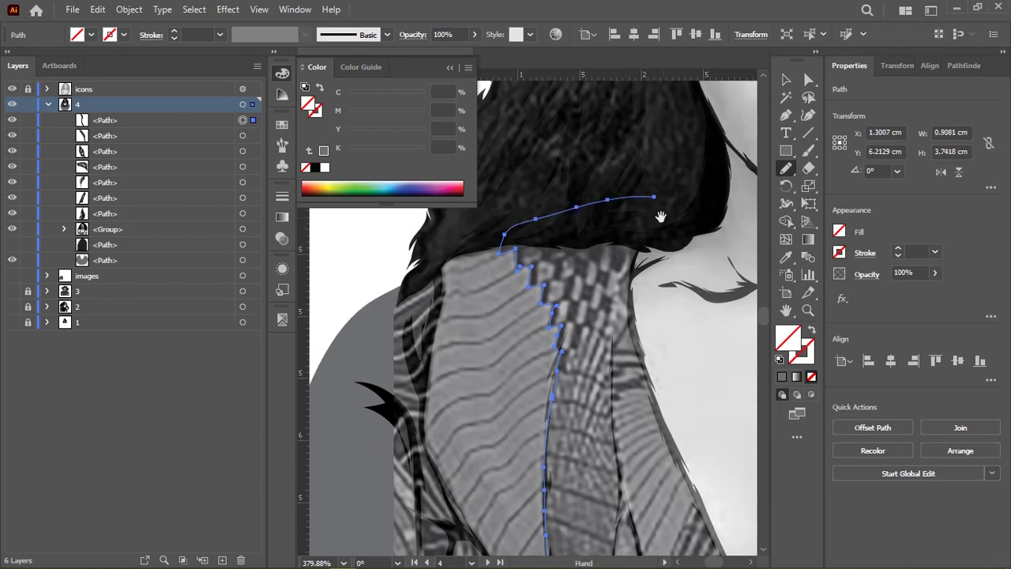
Extend the sleeve fold lines downward and to the right, rotating the view to follow them.
{"action": "scroll", "coordinate": [660, 216], "scroll_direction": "up", "scroll_amount": 2}
{"action": "scroll", "coordinate": [594, 229], "scroll_direction": "up", "scroll_amount": 1}
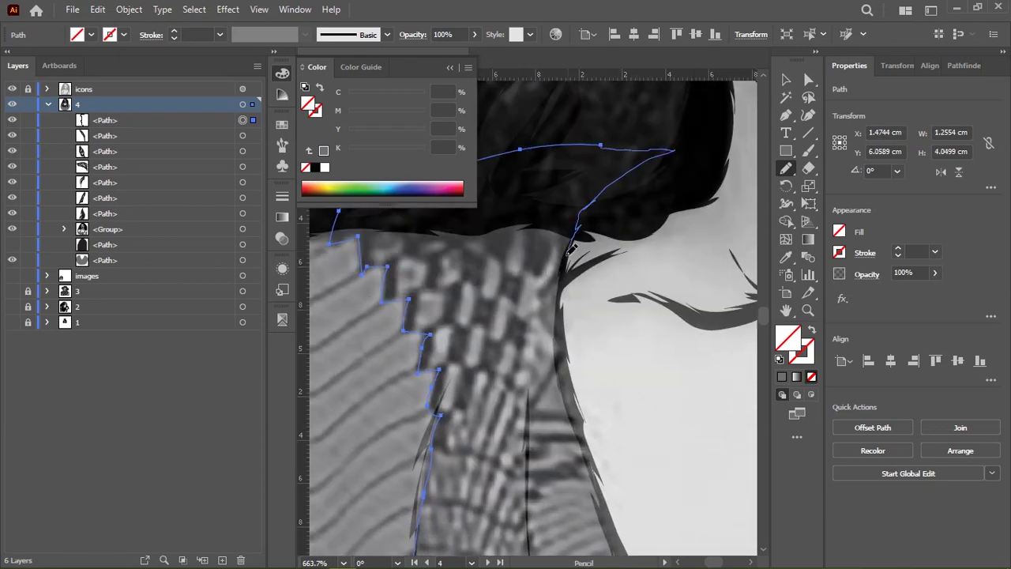
{"action": "scroll", "coordinate": [560, 325], "scroll_direction": "down", "scroll_amount": 3}
{"action": "scroll", "coordinate": [585, 228], "scroll_direction": "down", "scroll_amount": 2}
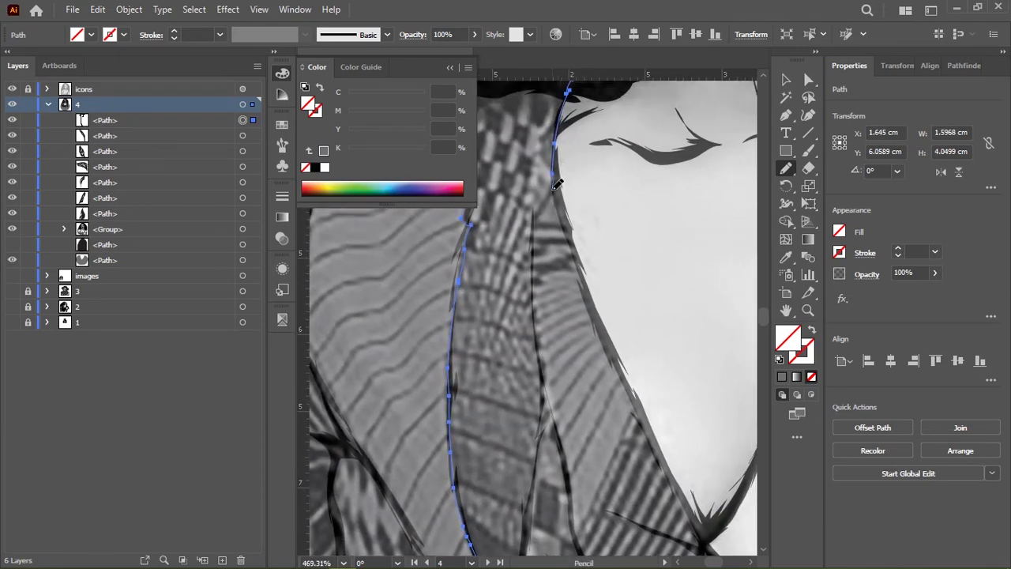
{"action": "scroll", "coordinate": [537, 237], "scroll_direction": "up", "scroll_amount": 3}
{"action": "scroll", "coordinate": [606, 208], "scroll_direction": "up", "scroll_amount": 2}
{"action": "scroll", "coordinate": [501, 204], "scroll_direction": "down", "scroll_amount": 2}
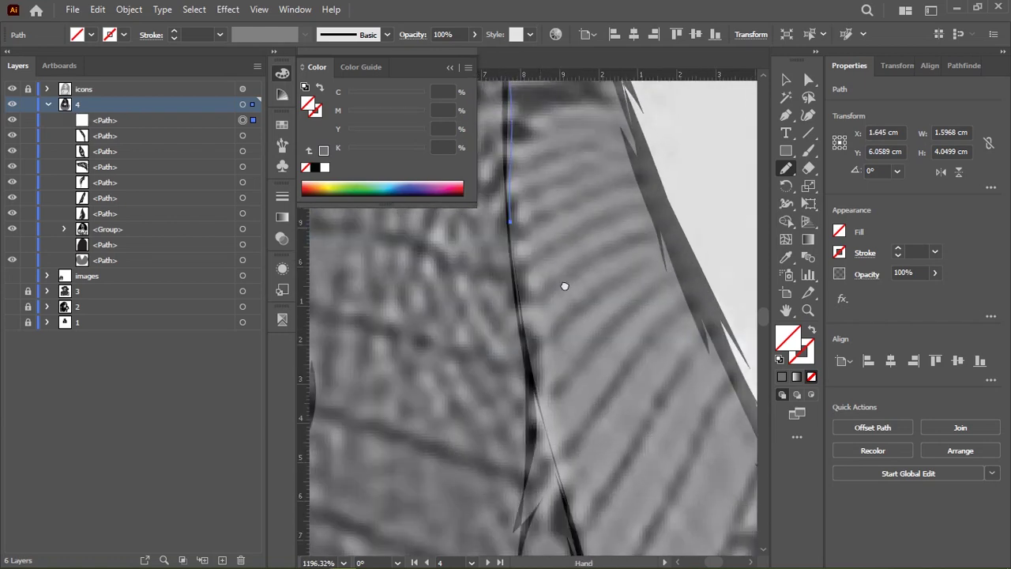
{"action": "scroll", "coordinate": [564, 285], "scroll_direction": "up", "scroll_amount": 1}
{"action": "mouse_move", "coordinate": [552, 207]}
{"action": "left_mouse_down"}
{"action": "mouse_move", "coordinate": [561, 340]}
{"action": "mouse_move", "coordinate": [537, 200]}
{"action": "left_mouse_up"}
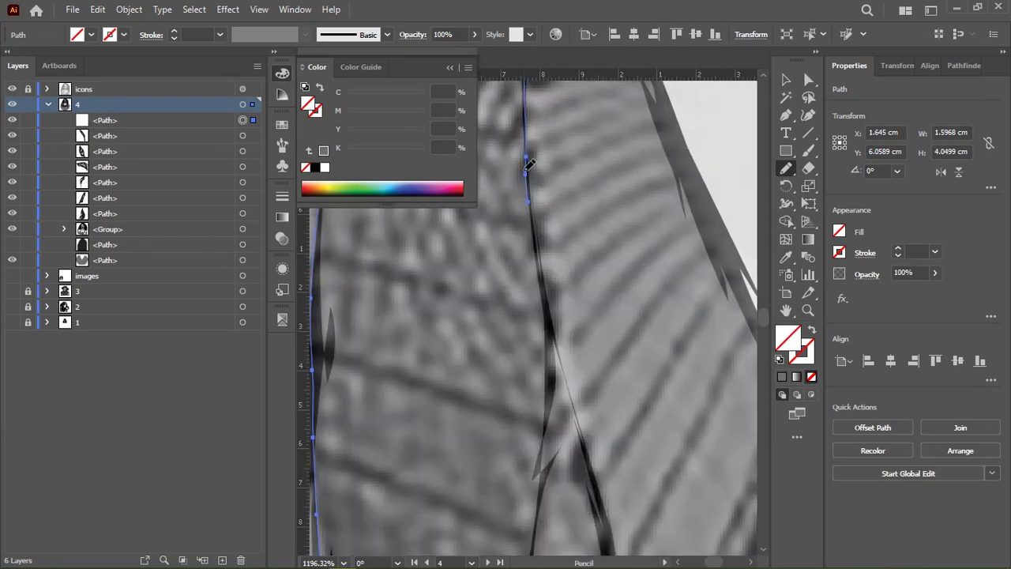
{"action": "left_click_drag", "start_coordinate": [601, 276], "coordinate": [525, 237]}
{"action": "scroll", "coordinate": [547, 234], "scroll_direction": "down", "scroll_amount": 3}
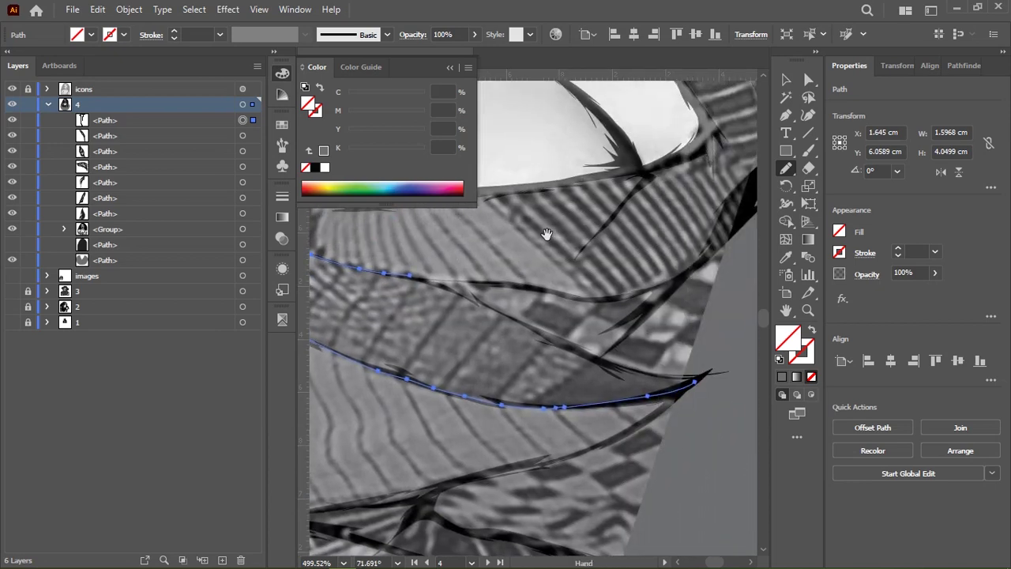
{"action": "left_click_drag", "start_coordinate": [492, 276], "coordinate": [538, 282]}
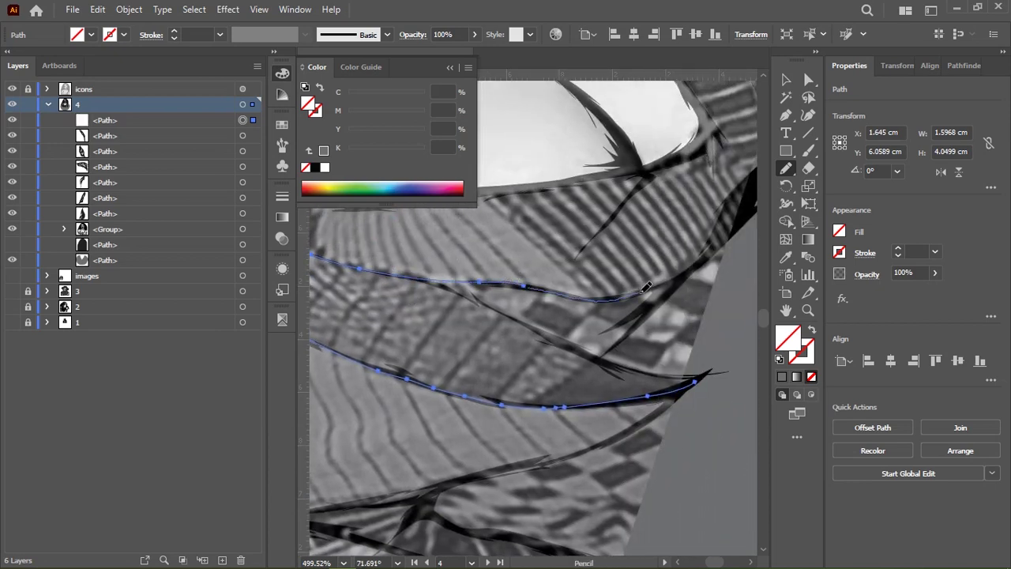
{"action": "scroll", "coordinate": [664, 281], "scroll_direction": "down", "scroll_amount": 2}
Draw a shadow shape along the collar, join it, fill it K 83 grey, and send it to back.
{"action": "left_click", "coordinate": [664, 302]}
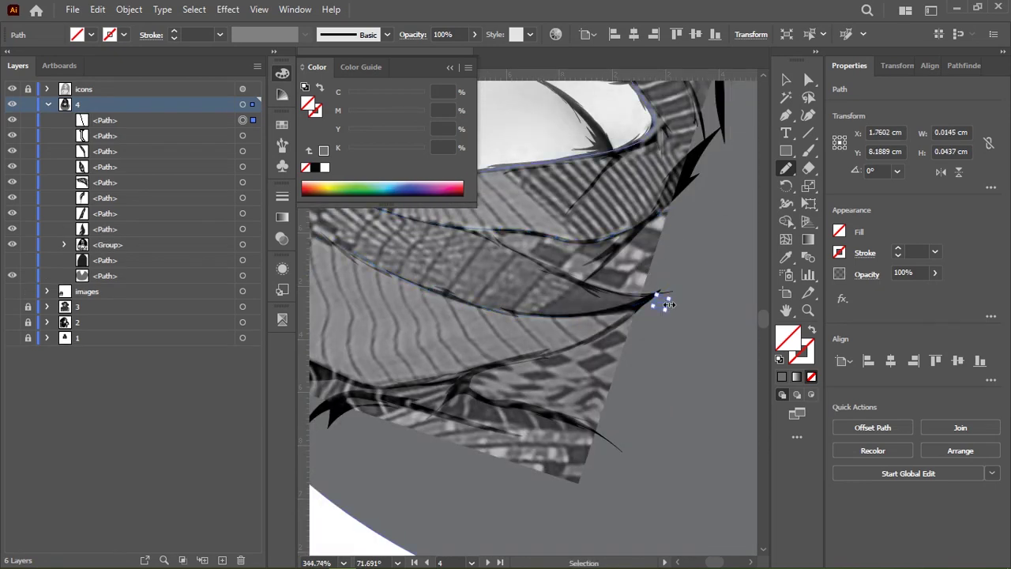
{"action": "left_click_drag", "start_coordinate": [392, 118], "coordinate": [387, 129]}
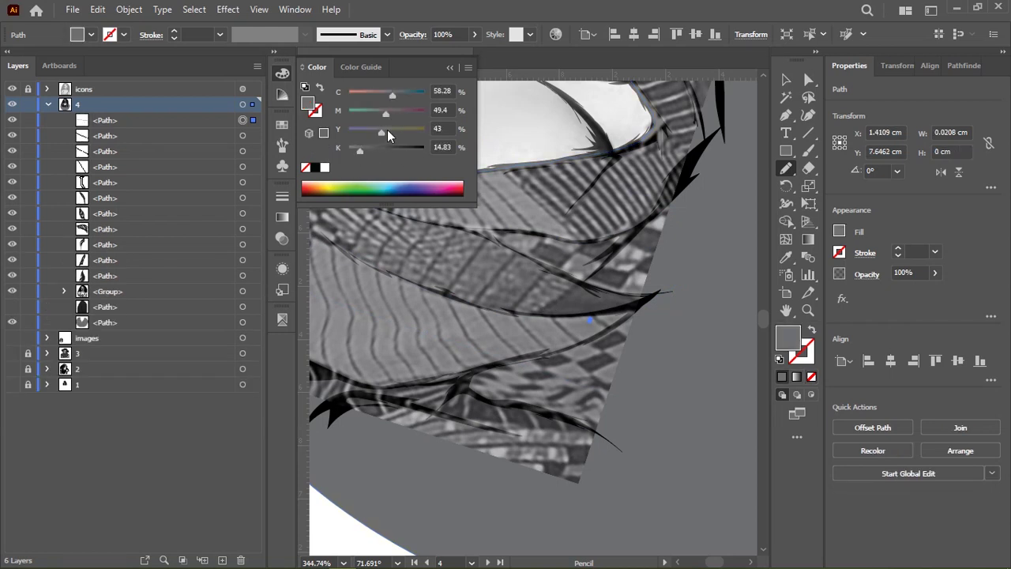
{"action": "key", "text": "slash"}
{"action": "key", "text": "ctrl+j"}
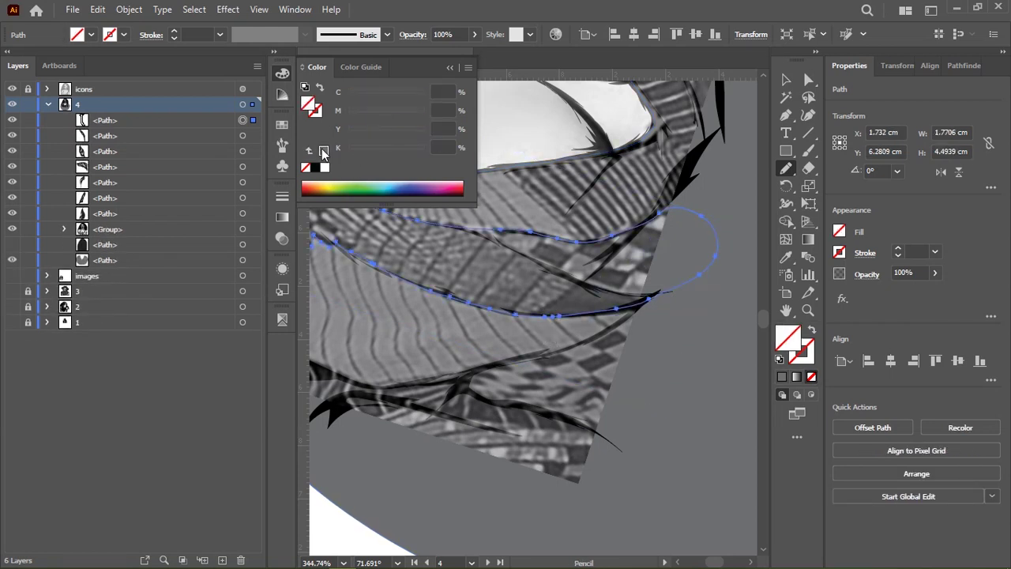
{"action": "left_click", "coordinate": [323, 151]}
{"action": "left_click_drag", "start_coordinate": [352, 149], "coordinate": [411, 153]}
{"action": "scroll", "coordinate": [496, 320], "scroll_direction": "down", "scroll_amount": 4, "text": "alt"}
{"action": "key", "text": "ctrl+shift+bracketleft"}
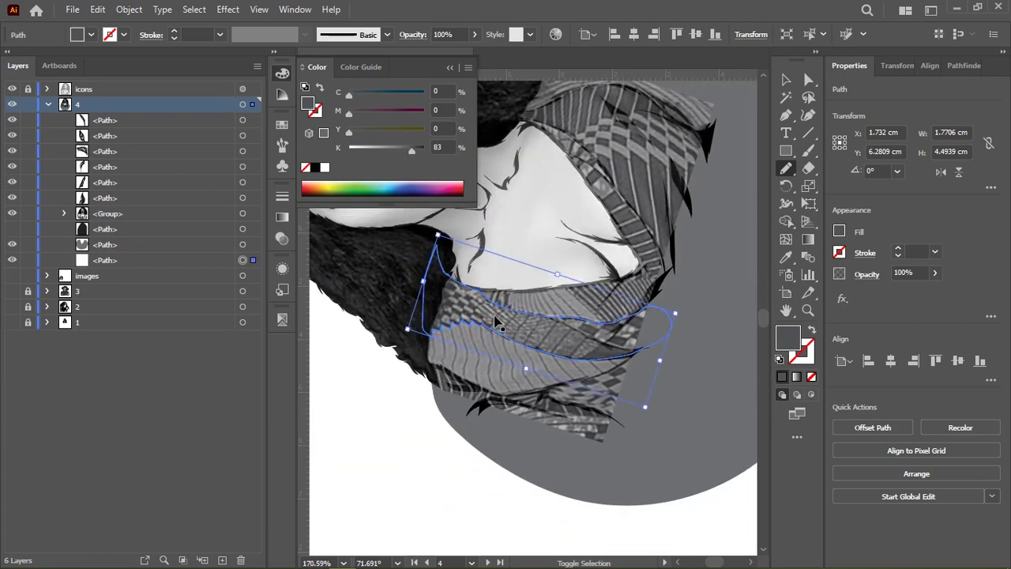
Check the shadow with the photo hidden, then rotate the figure upright over the chest.
{"action": "left_click", "coordinate": [12, 88]}
{"action": "left_click", "coordinate": [373, 417]}
{"action": "scroll", "coordinate": [500, 340], "scroll_direction": "down", "scroll_amount": 3, "text": "alt"}
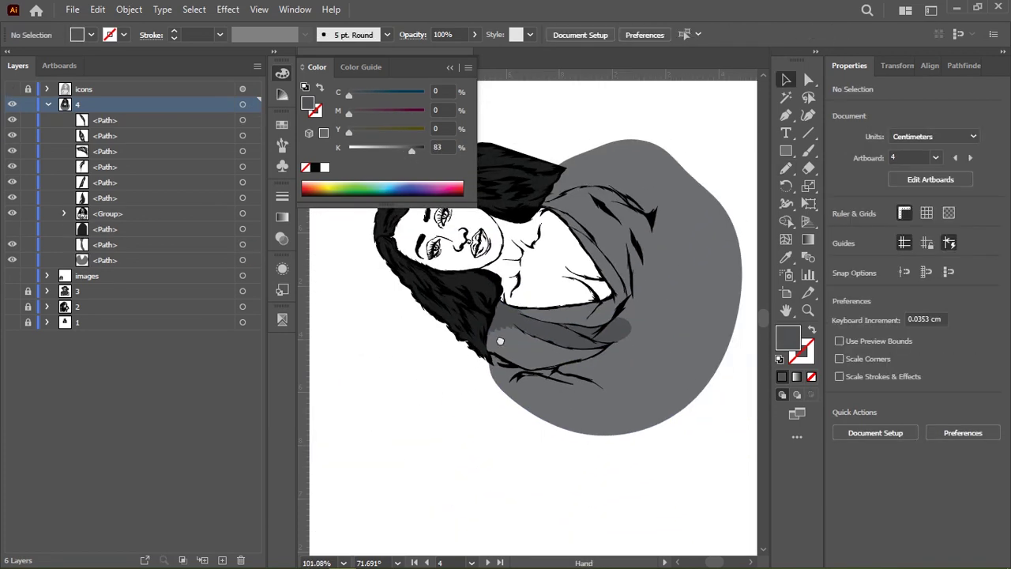
{"action": "left_click_drag", "start_coordinate": [501, 341], "coordinate": [518, 237]}
{"action": "left_click", "coordinate": [12, 89]}
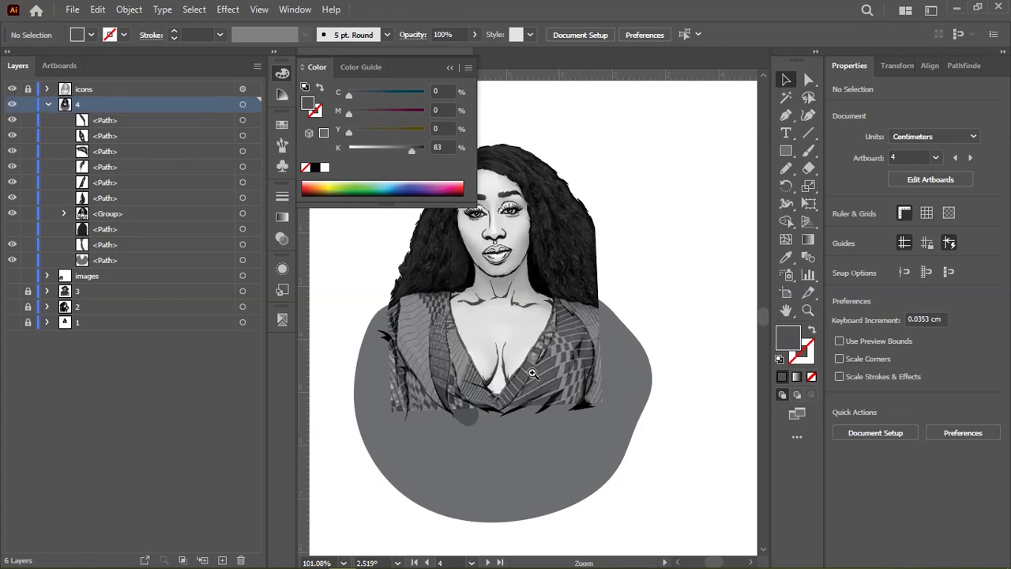
{"action": "scroll", "coordinate": [532, 373], "scroll_direction": "up", "scroll_amount": 4, "text": "alt"}
{"action": "mouse_move", "coordinate": [533, 373]}
{"action": "left_mouse_down"}
{"action": "mouse_move", "coordinate": [577, 362]}
{"action": "mouse_move", "coordinate": [518, 368]}
{"action": "left_mouse_up"}
{"action": "key", "text": "n"}
{"action": "scroll", "coordinate": [517, 372], "scroll_direction": "up", "scroll_amount": 3, "text": "alt"}
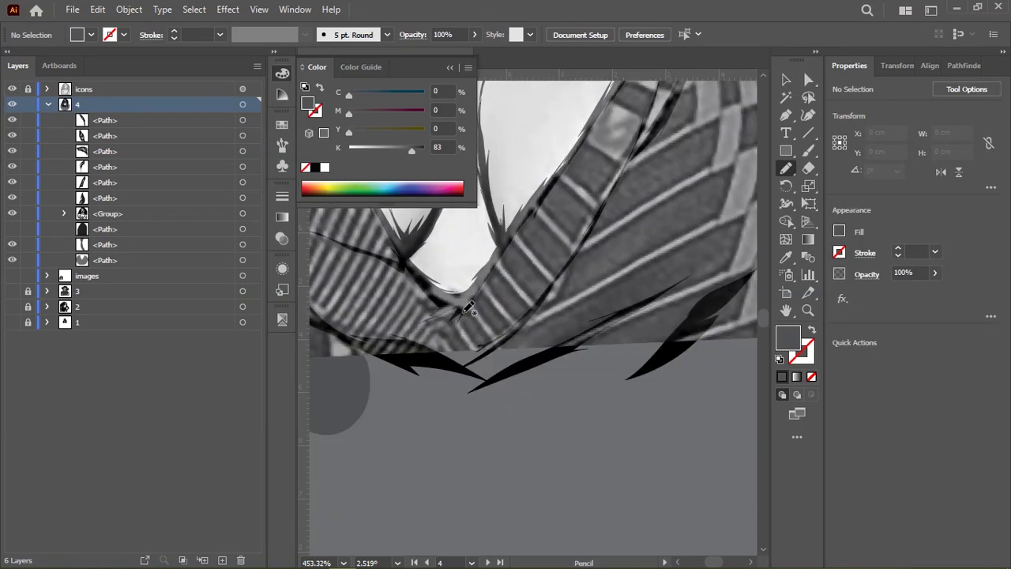
Pencil a closed shadow shape along the neckline and collar beside the patterned shoulder.
{"action": "scroll", "coordinate": [456, 367], "scroll_direction": "down", "scroll_amount": 5, "text": "alt"}
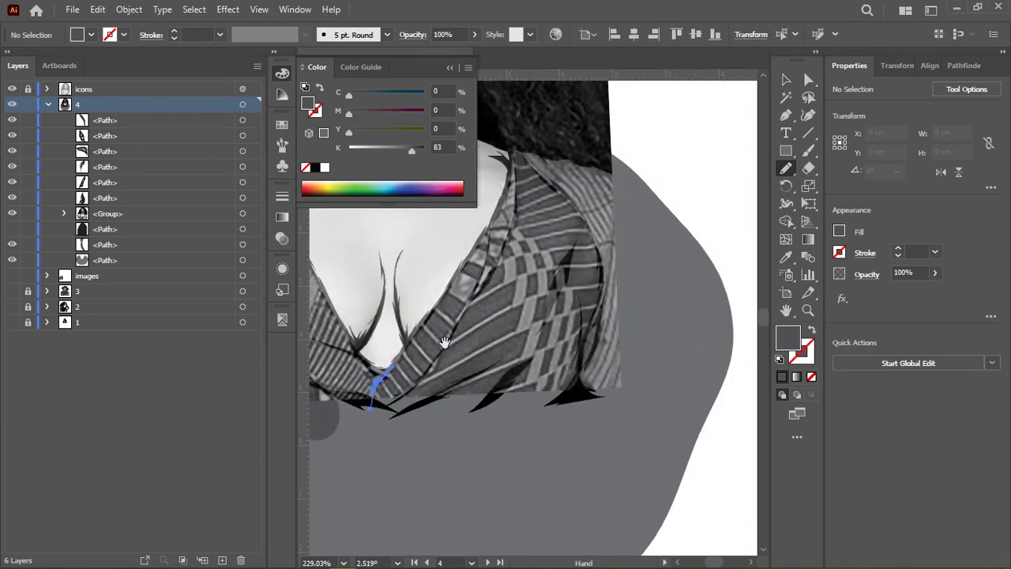
{"action": "scroll", "coordinate": [419, 352], "scroll_direction": "up", "scroll_amount": 6, "text": "alt"}
{"action": "left_click_drag", "start_coordinate": [498, 241], "coordinate": [468, 336]}
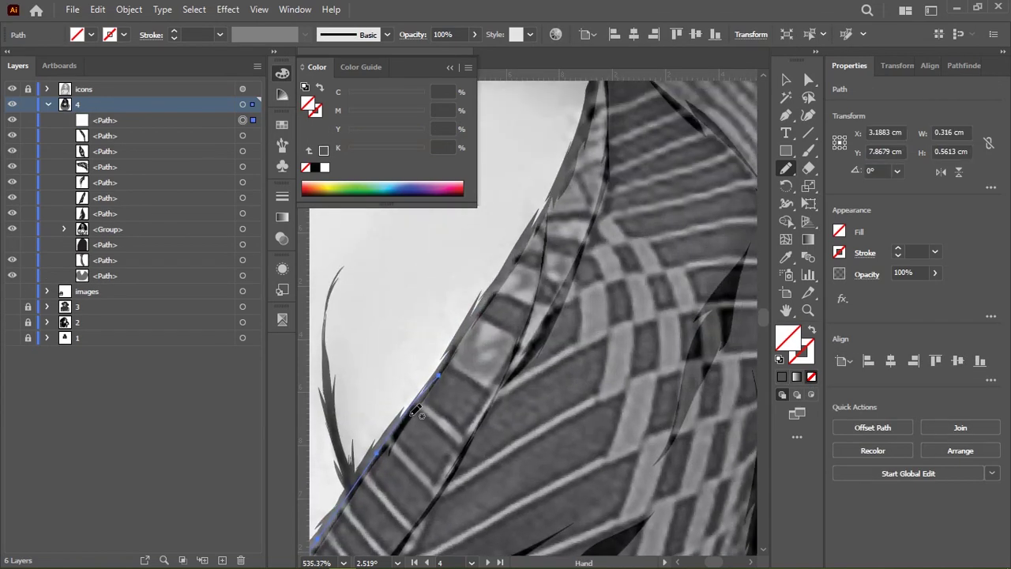
{"action": "scroll", "coordinate": [506, 270], "scroll_direction": "up", "scroll_amount": 3}
{"action": "left_click_drag", "start_coordinate": [489, 412], "coordinate": [540, 322]}
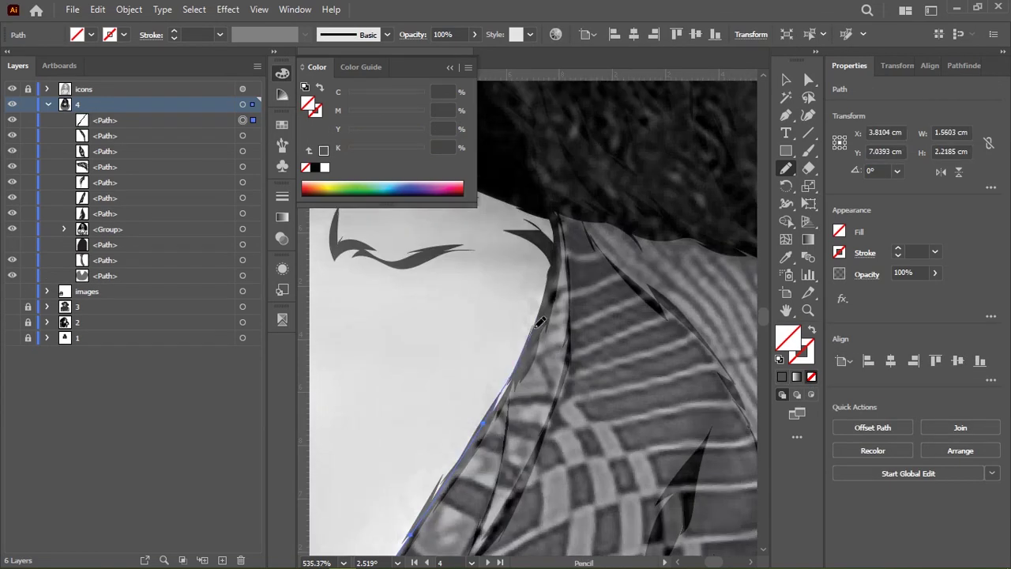
{"action": "left_click_drag", "start_coordinate": [547, 189], "coordinate": [407, 344]}
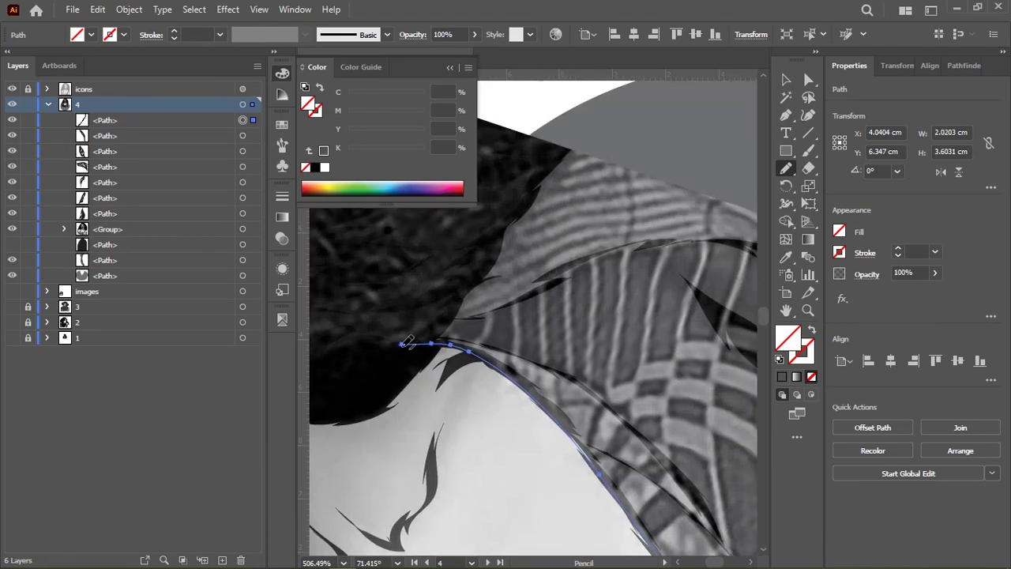
{"action": "mouse_move", "coordinate": [499, 307]}
{"action": "left_mouse_down"}
{"action": "mouse_move", "coordinate": [545, 289]}
{"action": "mouse_move", "coordinate": [551, 306]}
{"action": "mouse_move", "coordinate": [586, 283]}
{"action": "left_mouse_up"}
{"action": "scroll", "coordinate": [545, 290], "scroll_direction": "up", "scroll_amount": 3}
{"action": "scroll", "coordinate": [711, 422], "scroll_direction": "down", "scroll_amount": 2}
{"action": "scroll", "coordinate": [672, 309], "scroll_direction": "down", "scroll_amount": 3}
{"action": "left_click_drag", "start_coordinate": [521, 369], "coordinate": [569, 184]}
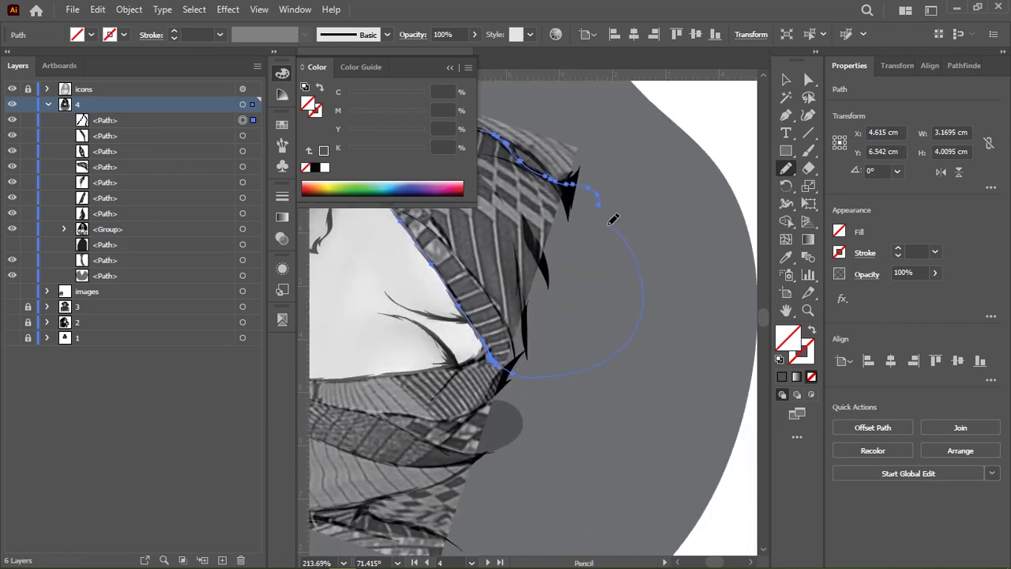
{"action": "left_click_drag", "start_coordinate": [548, 334], "coordinate": [641, 337]}
Sample the grey fill with the Eyedropper and send the shoulder shadow behind the patterned group.
{"action": "key", "text": "i"}
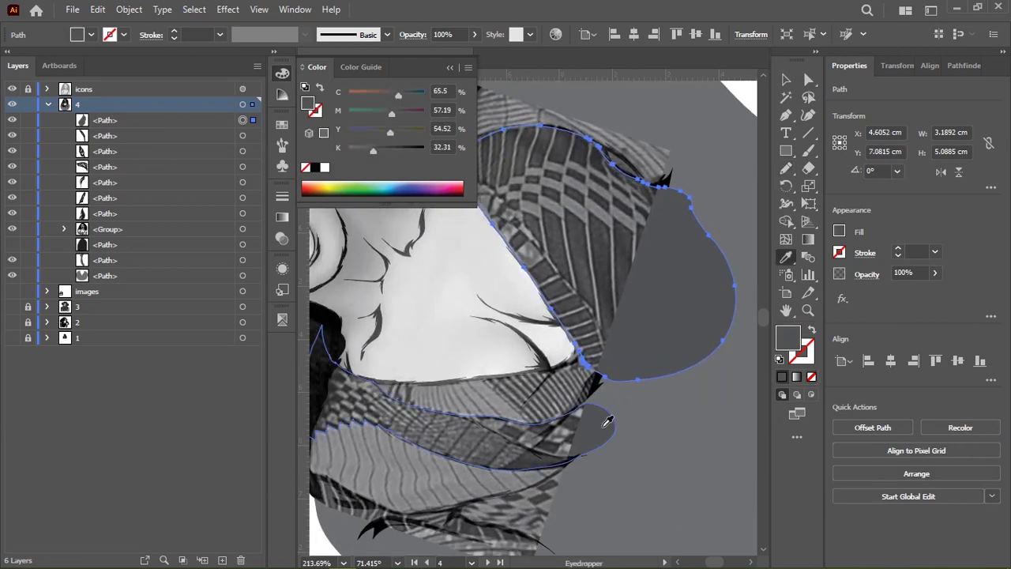
{"action": "scroll", "coordinate": [455, 410], "scroll_direction": "down", "scroll_amount": 2}
{"action": "key", "text": "v"}
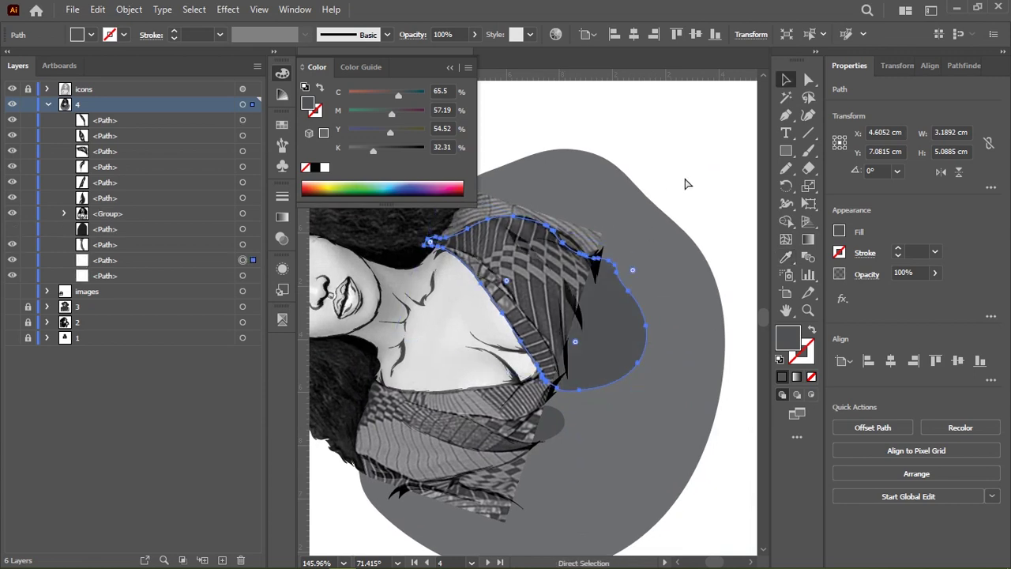
{"action": "key", "text": "ctrl+shift+bracketleft"}
Draw a closed, filled shadow shape under the collar and send it behind the garment.
{"action": "key", "text": "n"}
{"action": "scroll", "coordinate": [537, 361], "scroll_direction": "up", "scroll_amount": 3}
{"action": "scroll", "coordinate": [474, 340], "scroll_direction": "up", "scroll_amount": 2}
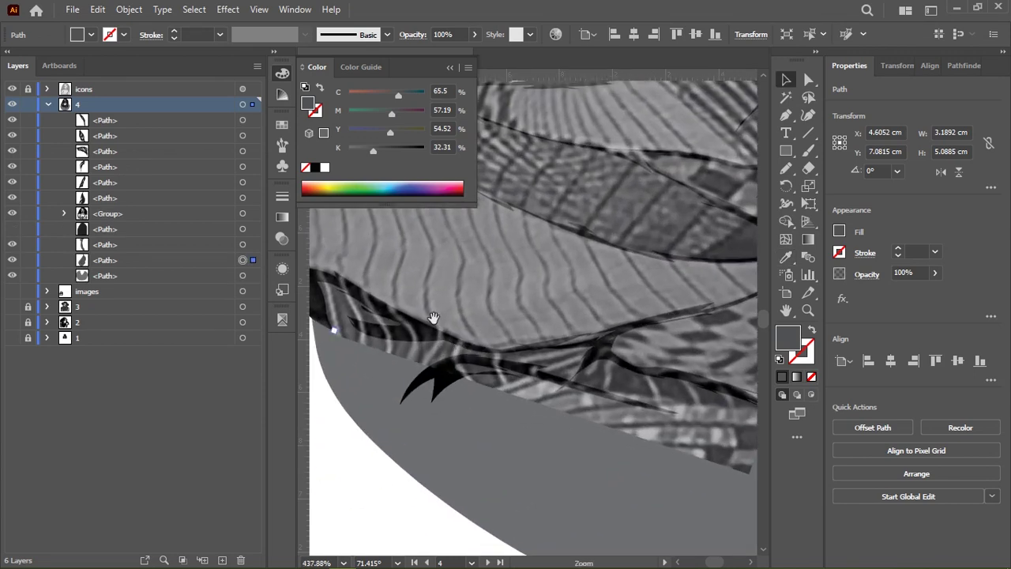
{"action": "scroll", "coordinate": [429, 329], "scroll_direction": "up", "scroll_amount": 1}
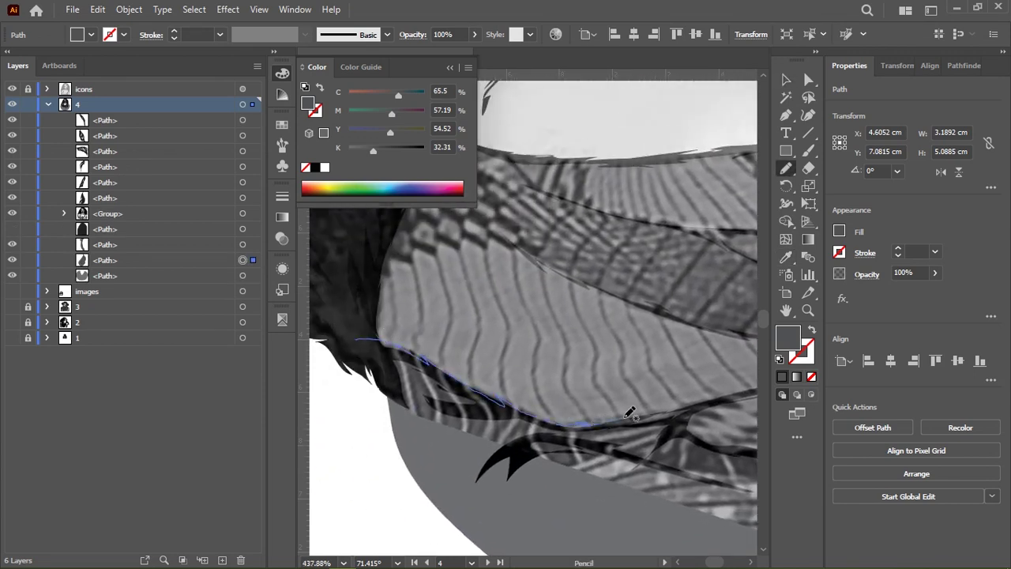
{"action": "mouse_move", "coordinate": [668, 425]}
{"action": "left_mouse_down"}
{"action": "mouse_move", "coordinate": [466, 354]}
{"action": "mouse_move", "coordinate": [485, 361]}
{"action": "left_mouse_up"}
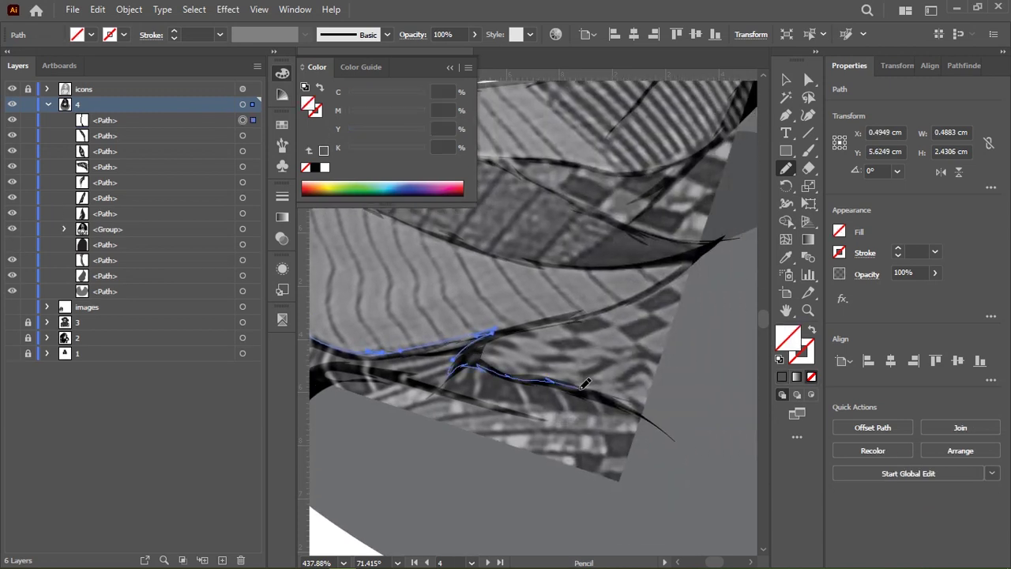
{"action": "scroll", "coordinate": [653, 410], "scroll_direction": "down", "scroll_amount": 5}
{"action": "left_click_drag", "start_coordinate": [629, 437], "coordinate": [631, 433]}
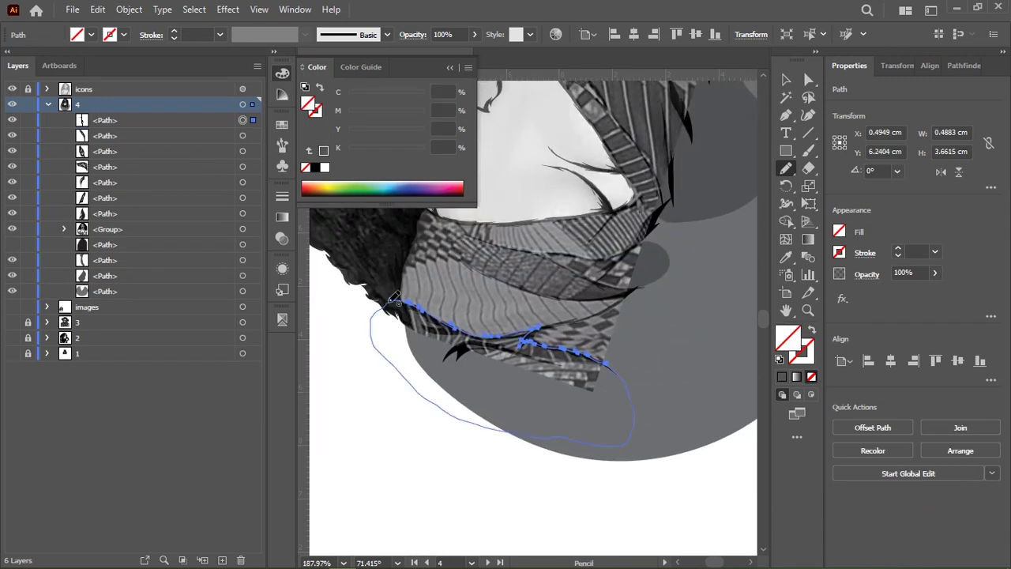
{"action": "left_click", "coordinate": [324, 167]}
{"action": "key", "text": "ctrl+shift+bracketleft"}
Reset the view rotation to upright and hide the reference photo to check the shading.
{"action": "left_click_drag", "start_coordinate": [569, 47], "coordinate": [569, 263]}
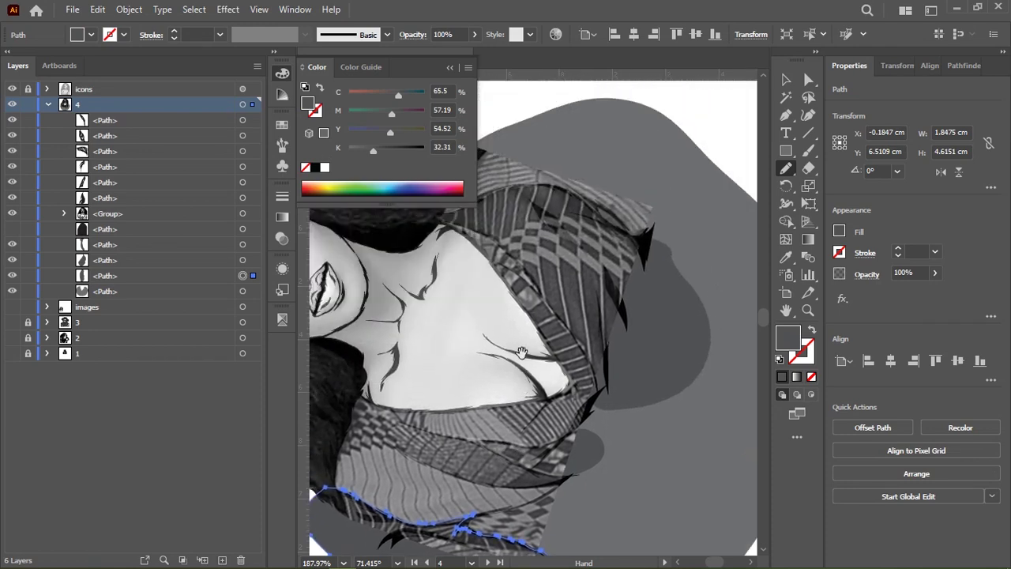
{"action": "left_click_drag", "start_coordinate": [496, 413], "coordinate": [527, 287]}
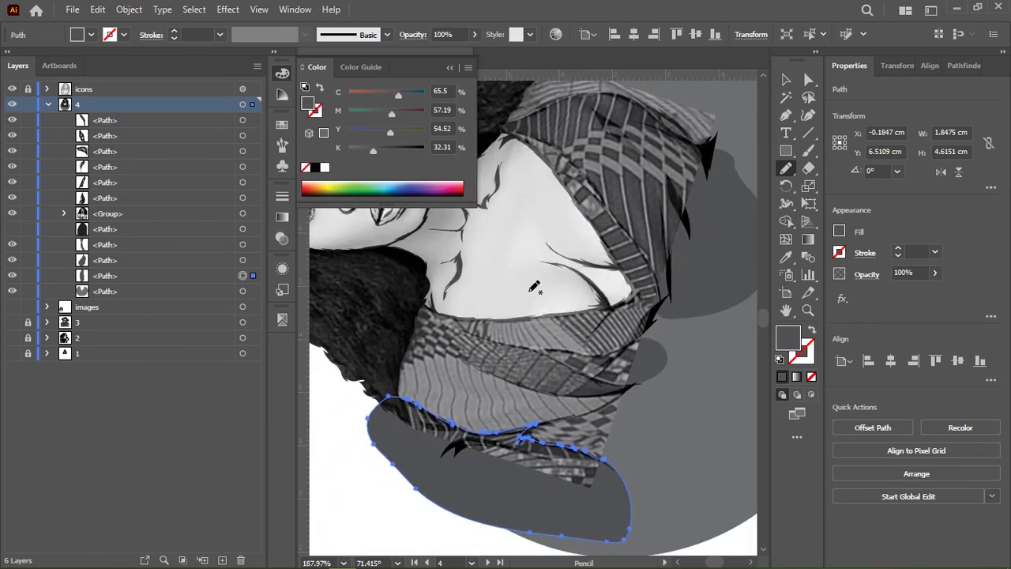
{"action": "key", "text": "ctrl+shift+1"}
{"action": "key", "text": "v"}
{"action": "left_click", "coordinate": [13, 89]}
Deselect the shadow and pan around the portrait to reach the shoulder pattern.
{"action": "key", "text": "ctrl+shift+a"}
{"action": "scroll", "coordinate": [551, 316], "scroll_direction": "down", "scroll_amount": 2}
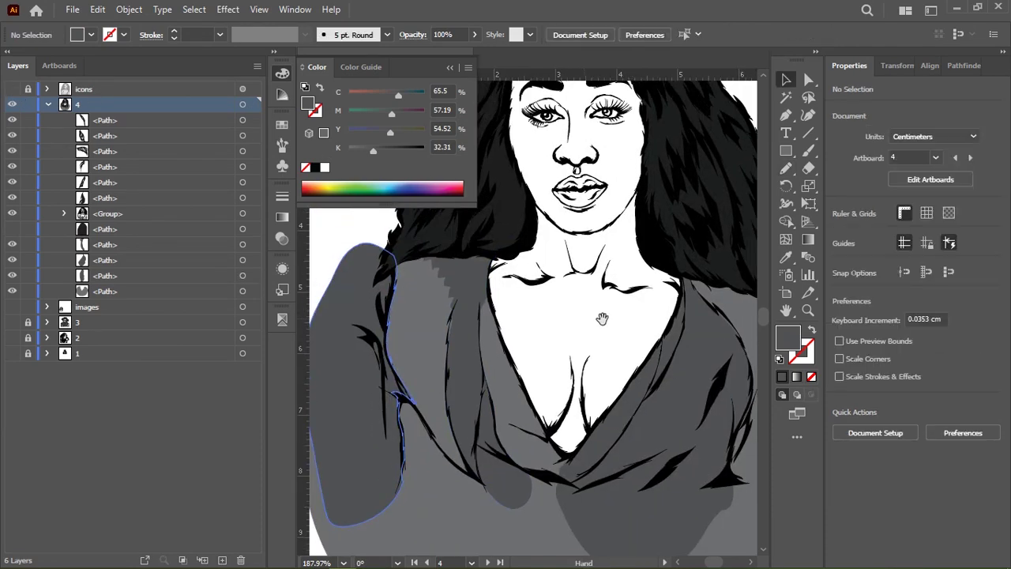
{"action": "left_click_drag", "start_coordinate": [591, 304], "coordinate": [552, 334]}
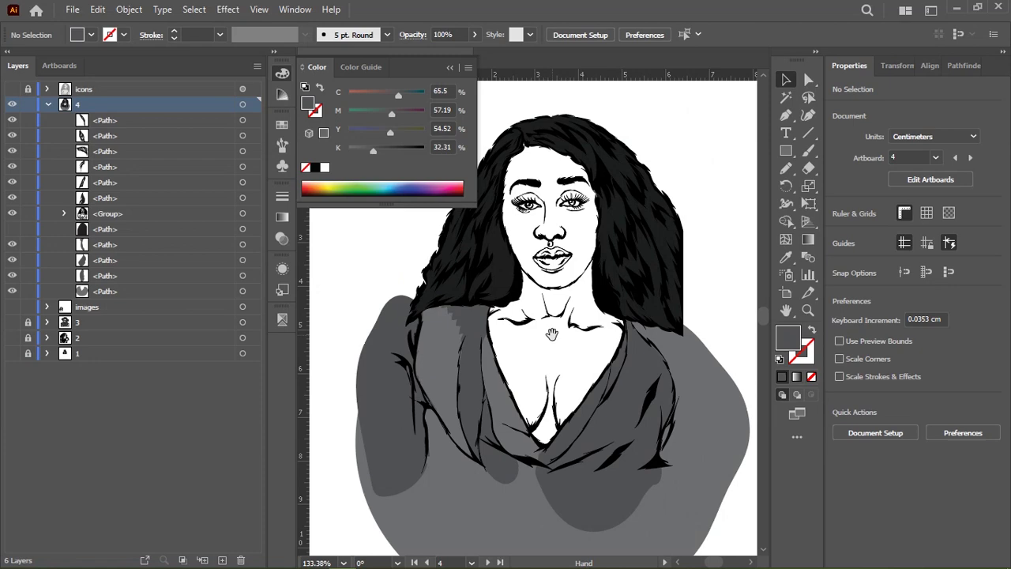
{"action": "scroll", "coordinate": [514, 261], "scroll_direction": "up", "scroll_amount": 2}
{"action": "scroll", "coordinate": [522, 276], "scroll_direction": "down", "scroll_amount": 2}
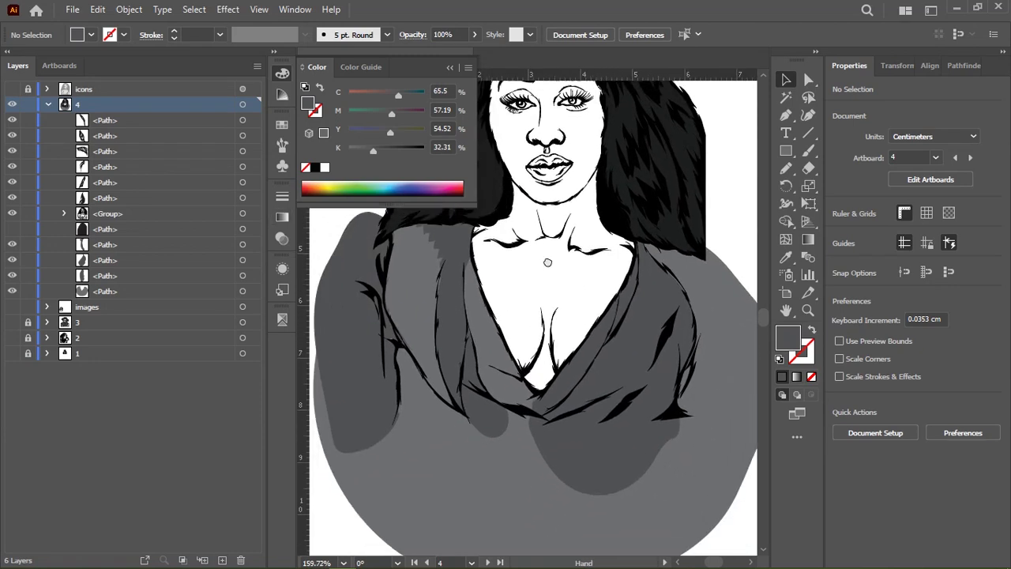
{"action": "scroll", "coordinate": [529, 293], "scroll_direction": "up", "scroll_amount": 2}
{"action": "left_click_drag", "start_coordinate": [575, 194], "coordinate": [465, 274]}
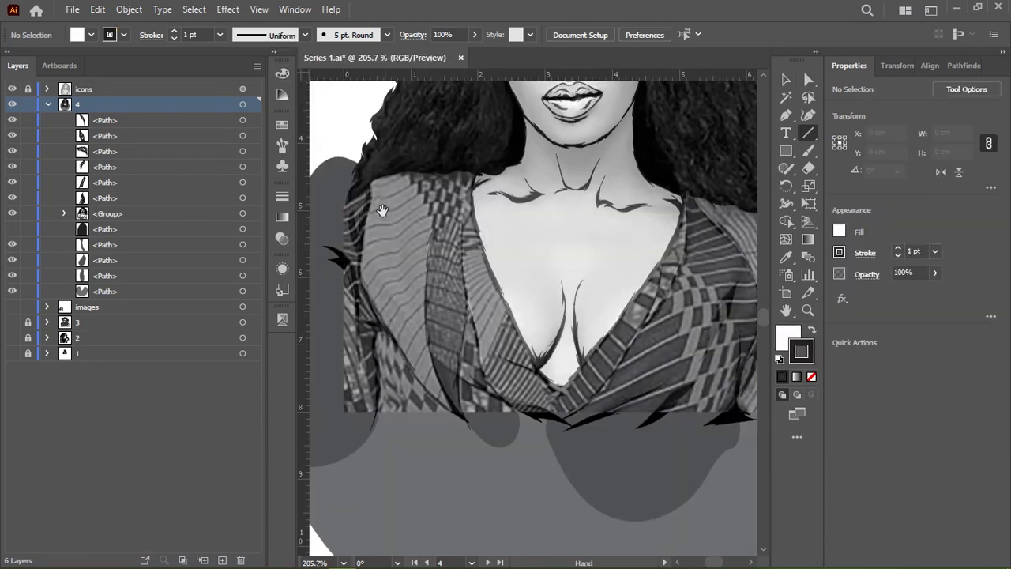
{"action": "scroll", "coordinate": [395, 253], "scroll_direction": "down", "scroll_amount": 5}
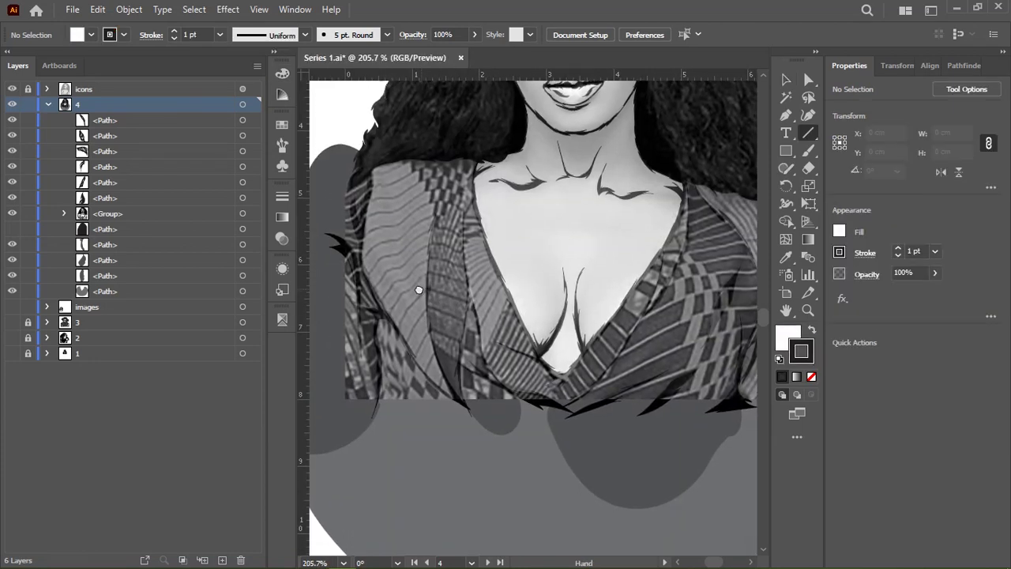
{"action": "scroll", "coordinate": [372, 269], "scroll_direction": "right", "scroll_amount": 5}
{"action": "scroll", "coordinate": [501, 332], "scroll_direction": "down", "scroll_amount": 2}
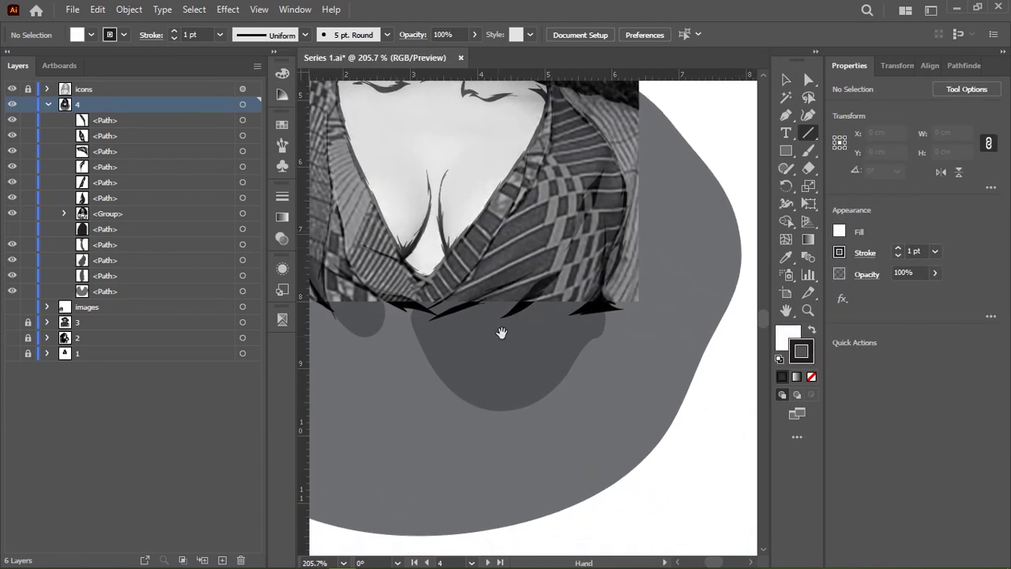
{"action": "scroll", "coordinate": [501, 317], "scroll_direction": "up", "scroll_amount": 3}
{"action": "scroll", "coordinate": [496, 228], "scroll_direction": "up", "scroll_amount": 2}
{"action": "scroll", "coordinate": [496, 228], "scroll_direction": "up", "scroll_amount": 1}
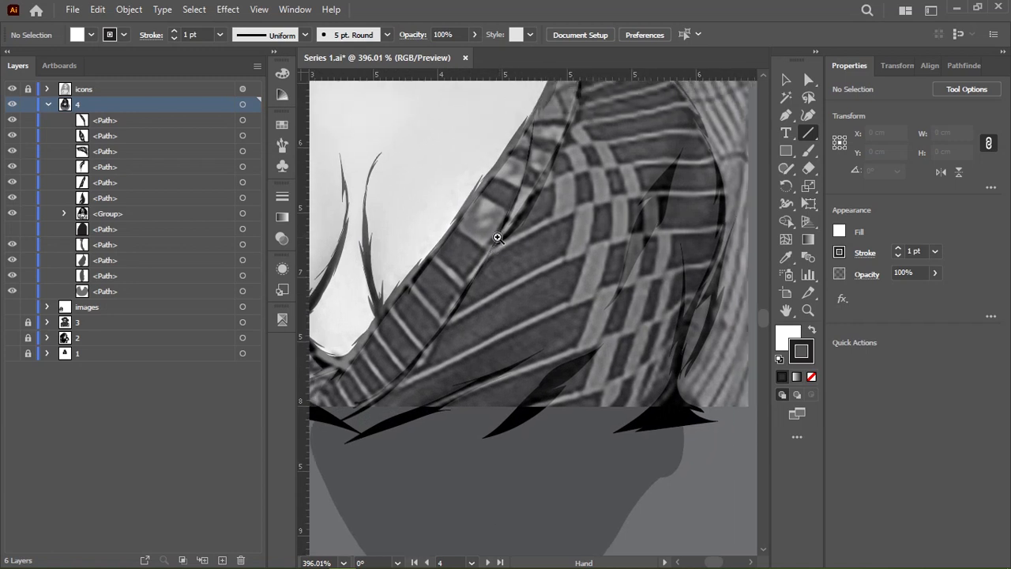
{"action": "scroll", "coordinate": [496, 235], "scroll_direction": "up", "scroll_amount": 1}
{"action": "scroll", "coordinate": [474, 260], "scroll_direction": "up", "scroll_amount": 1}
Pencil a small checker shape on the shoulder pattern and hide the reference photo.
{"action": "key", "text": "n"}
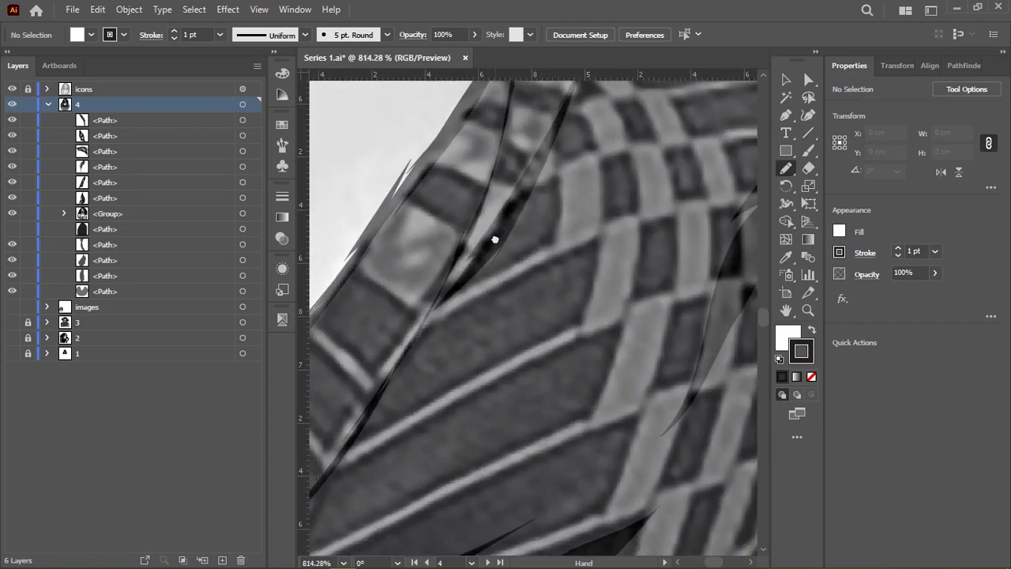
{"action": "scroll", "coordinate": [495, 237], "scroll_direction": "down", "scroll_amount": 1}
{"action": "scroll", "coordinate": [494, 237], "scroll_direction": "left", "scroll_amount": 1}
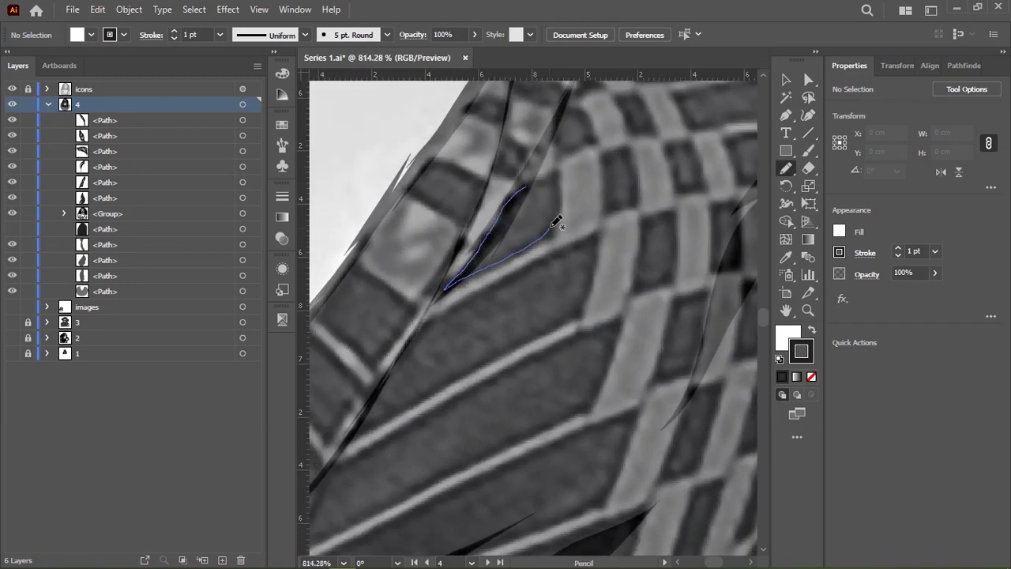
{"action": "left_click_drag", "start_coordinate": [554, 169], "coordinate": [527, 187]}
{"action": "scroll", "coordinate": [537, 237], "scroll_direction": "down", "scroll_amount": 1}
{"action": "scroll", "coordinate": [538, 237], "scroll_direction": "left", "scroll_amount": 1}
{"action": "key", "text": "v"}
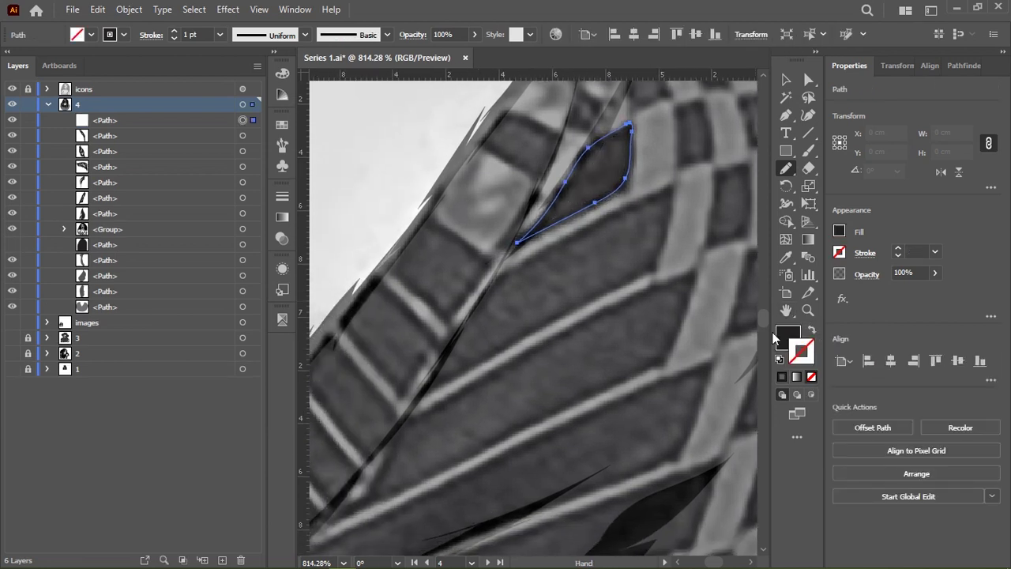
{"action": "left_click", "coordinate": [13, 89]}
Fill the checker shape with the shoulder shadow grey via the Eyedropper, then show the photo.
{"action": "scroll", "coordinate": [713, 278], "scroll_direction": "down", "scroll_amount": 3}
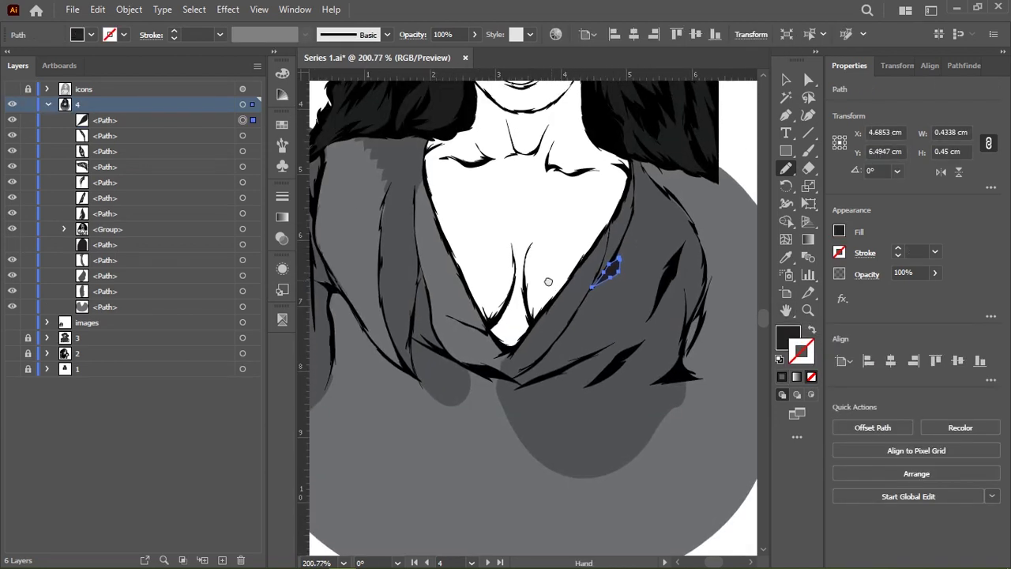
{"action": "left_click_drag", "start_coordinate": [571, 222], "coordinate": [582, 309]}
{"action": "key", "text": "i"}
{"action": "left_click", "coordinate": [418, 198]}
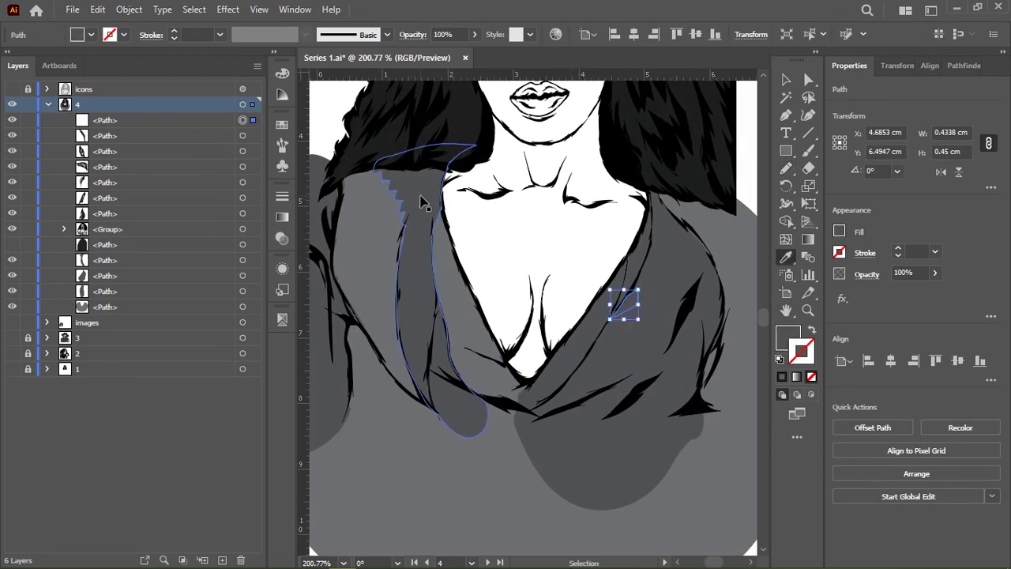
{"action": "left_click", "coordinate": [12, 89]}
Trace the lower edge of the next dark stripe up to the right.
{"action": "scroll", "coordinate": [653, 336], "scroll_direction": "up", "scroll_amount": 3}
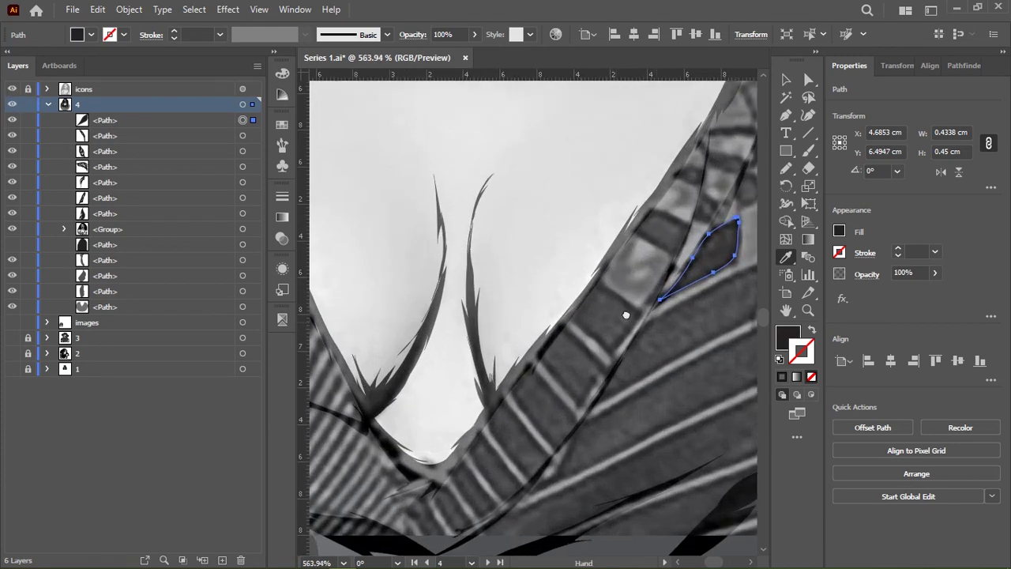
{"action": "scroll", "coordinate": [653, 336], "scroll_direction": "up", "scroll_amount": 2}
{"action": "left_click_drag", "start_coordinate": [483, 252], "coordinate": [535, 245]}
{"action": "key", "text": "n"}
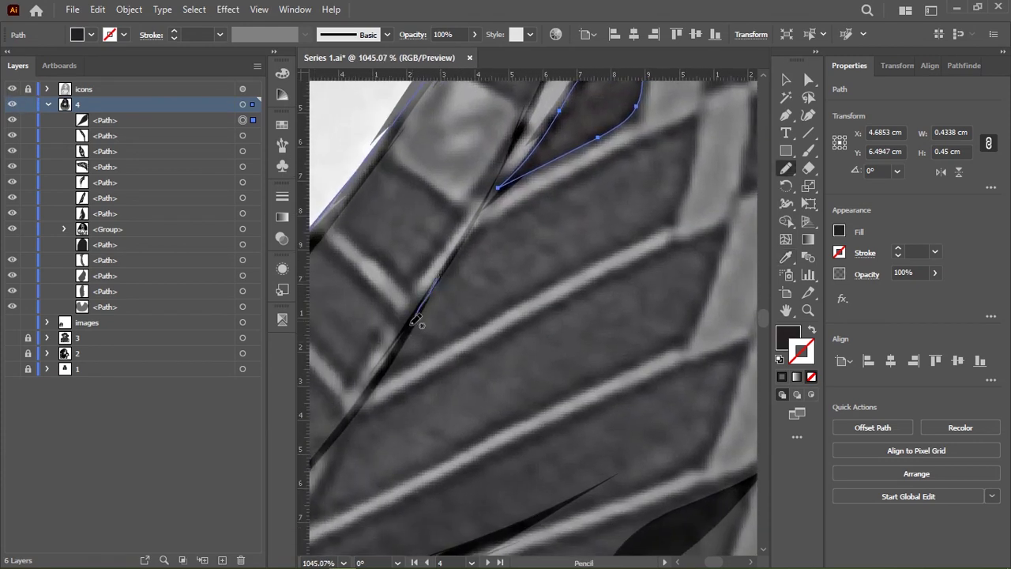
{"action": "left_click_drag", "start_coordinate": [462, 342], "coordinate": [629, 242]}
Close the traced stripe outline and fill it solid black.
{"action": "left_click_drag", "start_coordinate": [695, 138], "coordinate": [577, 177]}
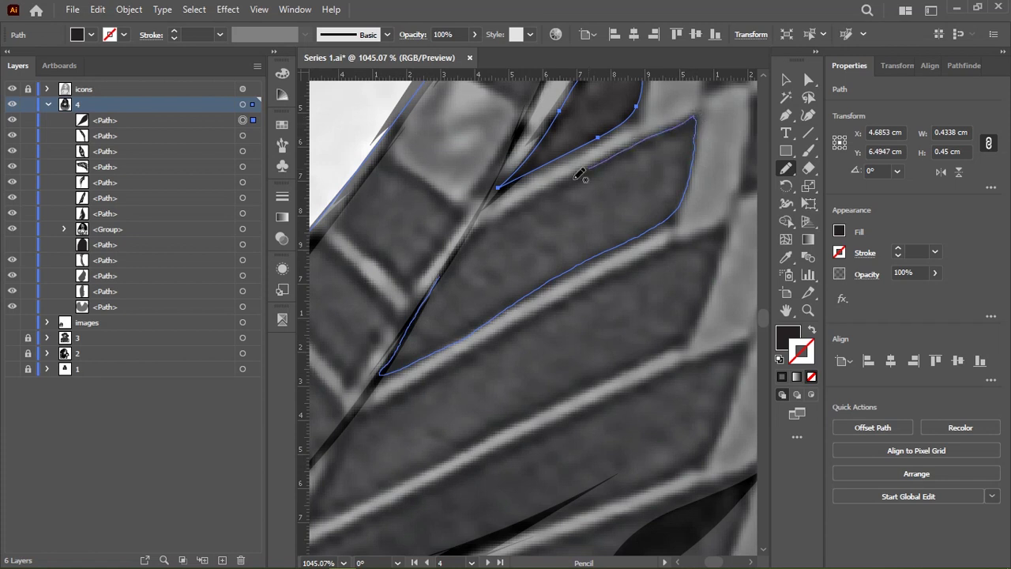
{"action": "left_click_drag", "start_coordinate": [457, 250], "coordinate": [458, 251]}
{"action": "scroll", "coordinate": [738, 350], "scroll_direction": "up", "scroll_amount": 2}
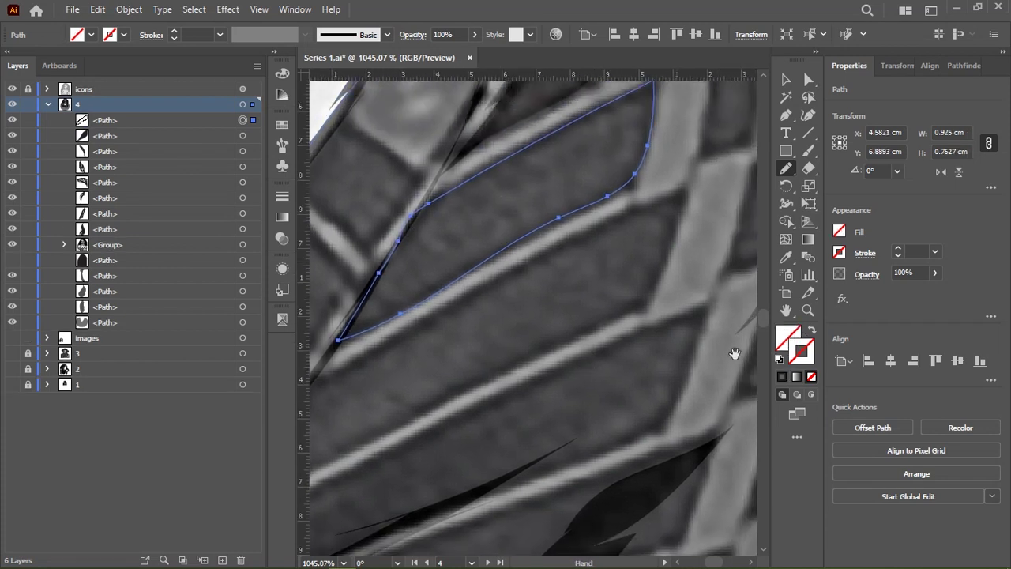
{"action": "left_click", "coordinate": [783, 377]}
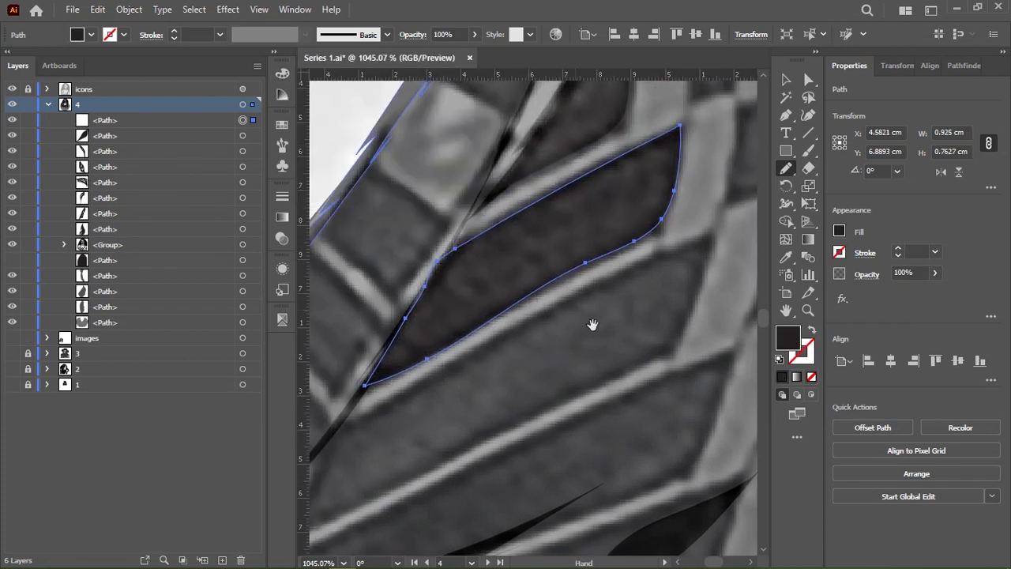
Trace the next dark stripe below as a closed pencil shape.
{"action": "left_click_drag", "start_coordinate": [589, 316], "coordinate": [621, 196]}
{"action": "mouse_move", "coordinate": [374, 286]}
{"action": "left_mouse_down"}
{"action": "mouse_move", "coordinate": [350, 334]}
{"action": "mouse_move", "coordinate": [400, 357]}
{"action": "mouse_move", "coordinate": [639, 240]}
{"action": "left_mouse_up"}
{"action": "left_click_drag", "start_coordinate": [700, 122], "coordinate": [490, 224]}
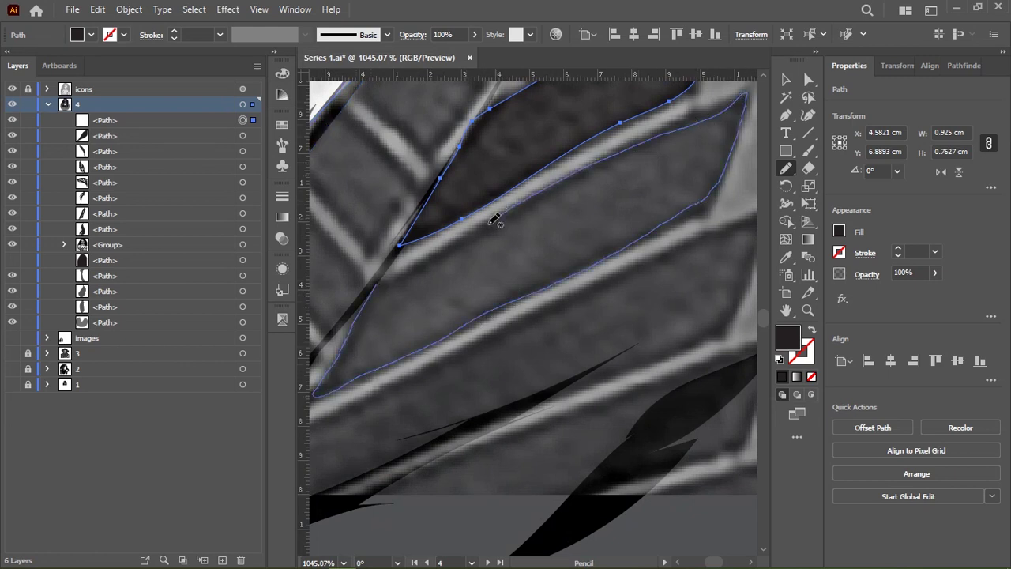
{"action": "left_click_drag", "start_coordinate": [388, 277], "coordinate": [391, 275]}
{"action": "left_click_drag", "start_coordinate": [524, 266], "coordinate": [538, 173]}
Switch the Color panel to CMYK sliders, hide its options, and zoom out over the garment.
{"action": "left_click", "coordinate": [782, 377]}
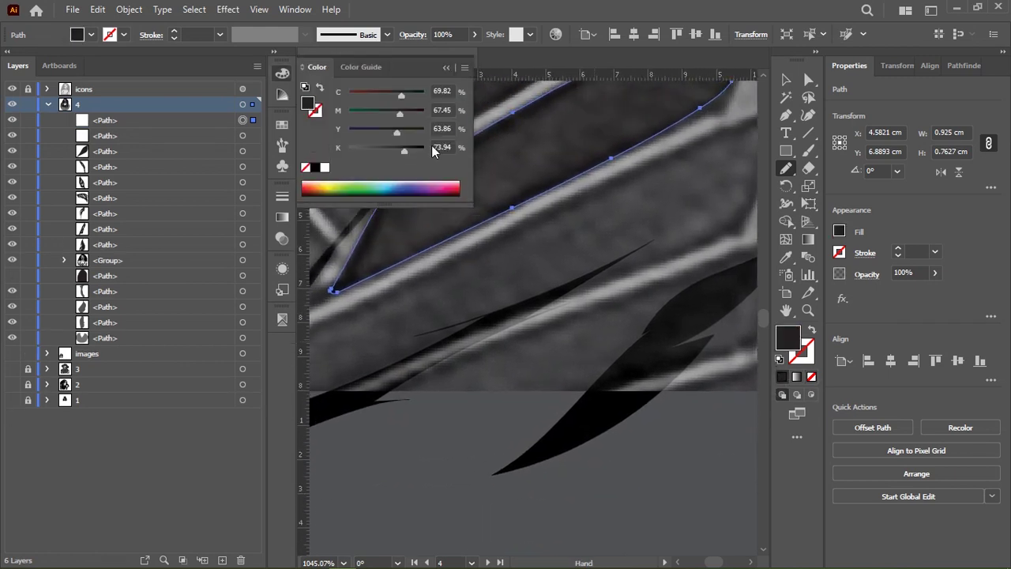
{"action": "left_click", "coordinate": [348, 67]}
{"action": "left_click", "coordinate": [314, 67]}
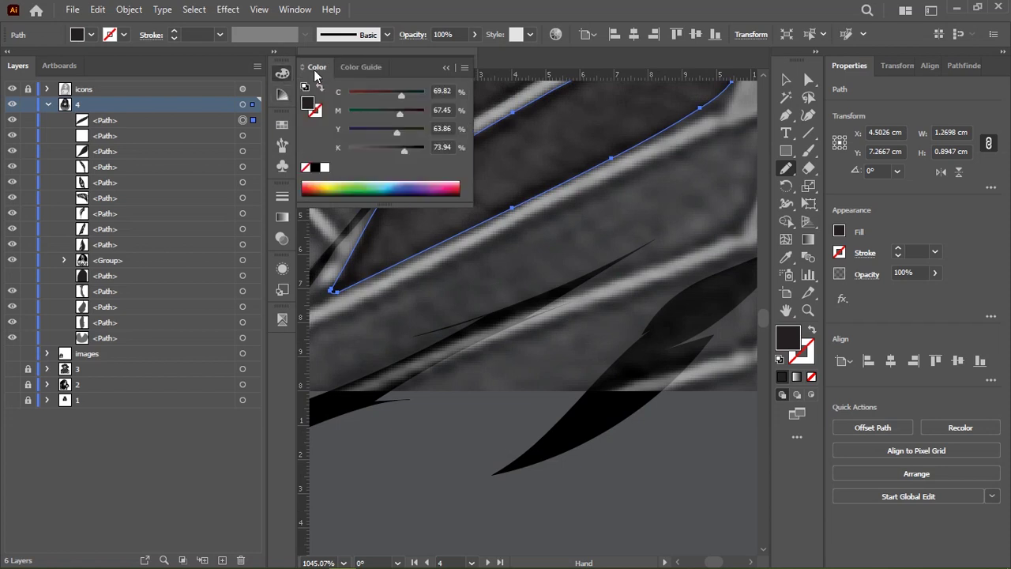
{"action": "left_click", "coordinate": [464, 68]}
{"action": "left_click", "coordinate": [521, 72]}
{"action": "left_click_drag", "start_coordinate": [471, 286], "coordinate": [503, 282]}
{"action": "scroll", "coordinate": [402, 299], "scroll_direction": "down", "scroll_amount": 3}
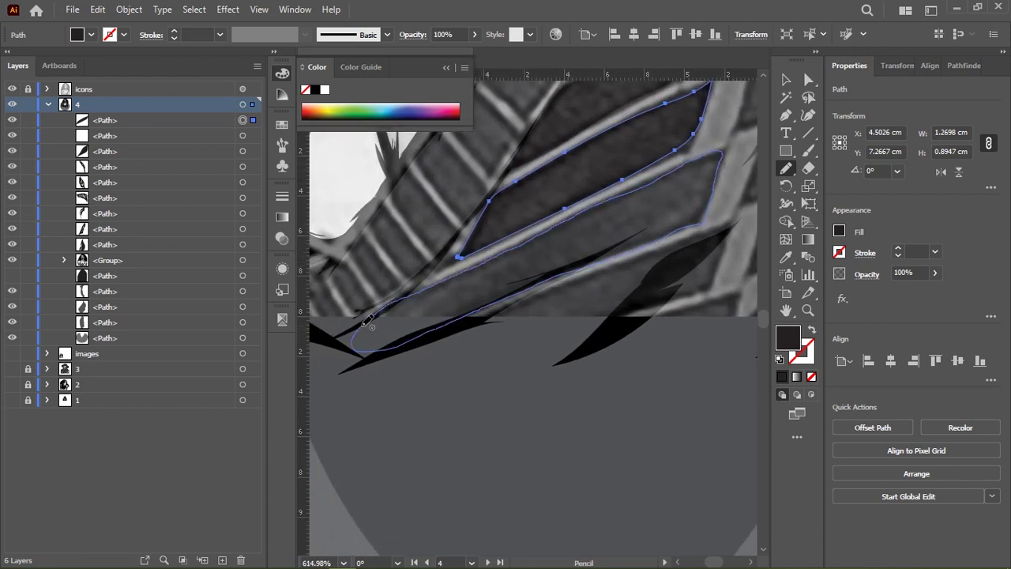
Trace a lower-garment stripe, hiding and re-showing the reference photo to check the shapes.
{"action": "left_click_drag", "start_coordinate": [479, 308], "coordinate": [359, 320]}
{"action": "left_click_drag", "start_coordinate": [522, 221], "coordinate": [454, 309]}
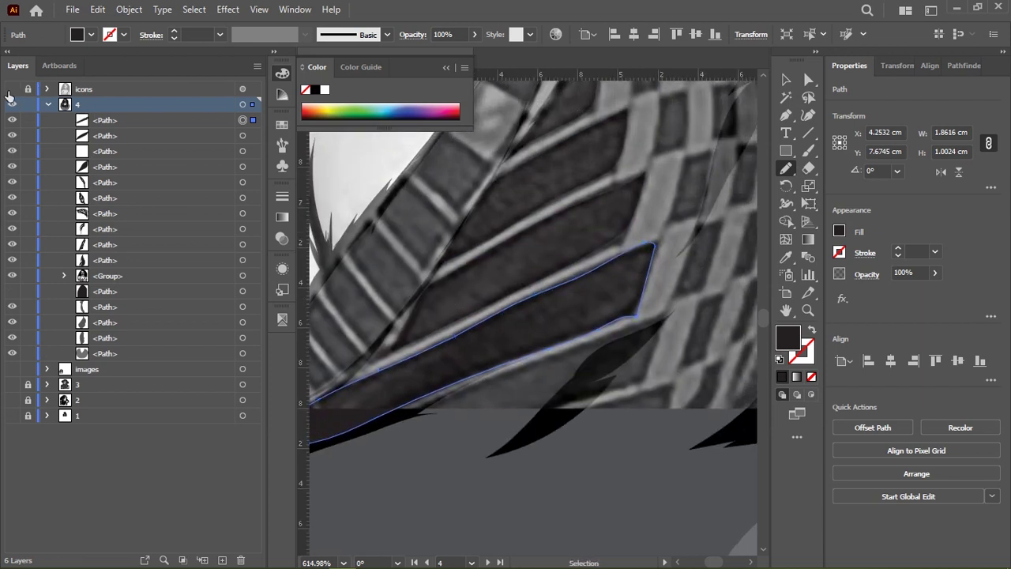
{"action": "left_click", "coordinate": [12, 89]}
{"action": "left_click_drag", "start_coordinate": [587, 282], "coordinate": [582, 308]}
{"action": "left_click", "coordinate": [12, 88]}
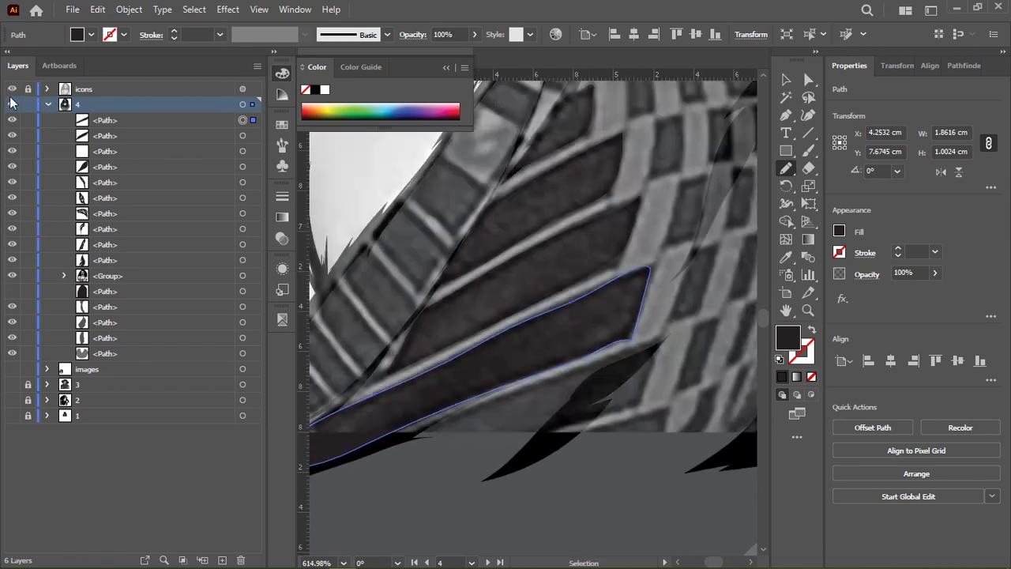
Trace two more dark stripes along the lower edge and near the hem.
{"action": "left_click_drag", "start_coordinate": [554, 365], "coordinate": [500, 250]}
{"action": "left_click_drag", "start_coordinate": [499, 315], "coordinate": [394, 301]}
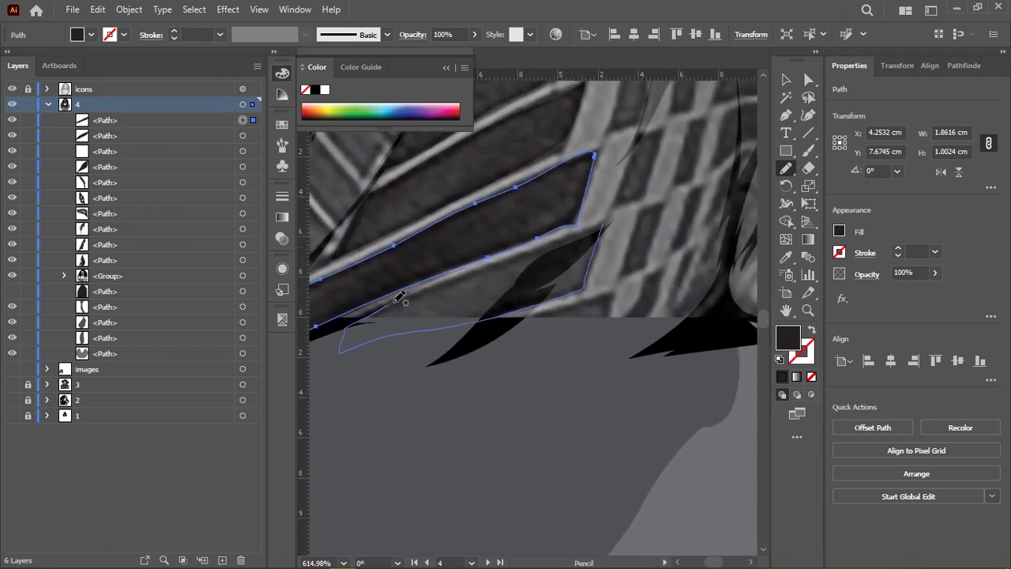
{"action": "left_click_drag", "start_coordinate": [576, 233], "coordinate": [577, 235]}
{"action": "left_click_drag", "start_coordinate": [497, 264], "coordinate": [399, 307]}
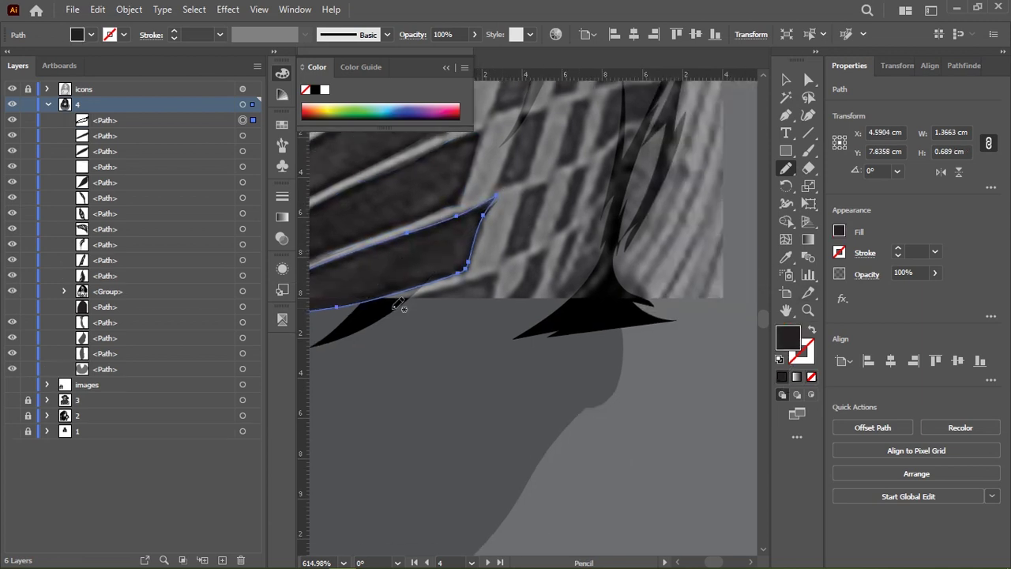
{"action": "mouse_move", "coordinate": [497, 271]}
{"action": "left_mouse_down"}
{"action": "mouse_move", "coordinate": [490, 279]}
{"action": "mouse_move", "coordinate": [508, 247]}
{"action": "mouse_move", "coordinate": [512, 257]}
{"action": "left_mouse_up"}
{"action": "scroll", "coordinate": [549, 313], "scroll_direction": "up", "scroll_amount": 2}
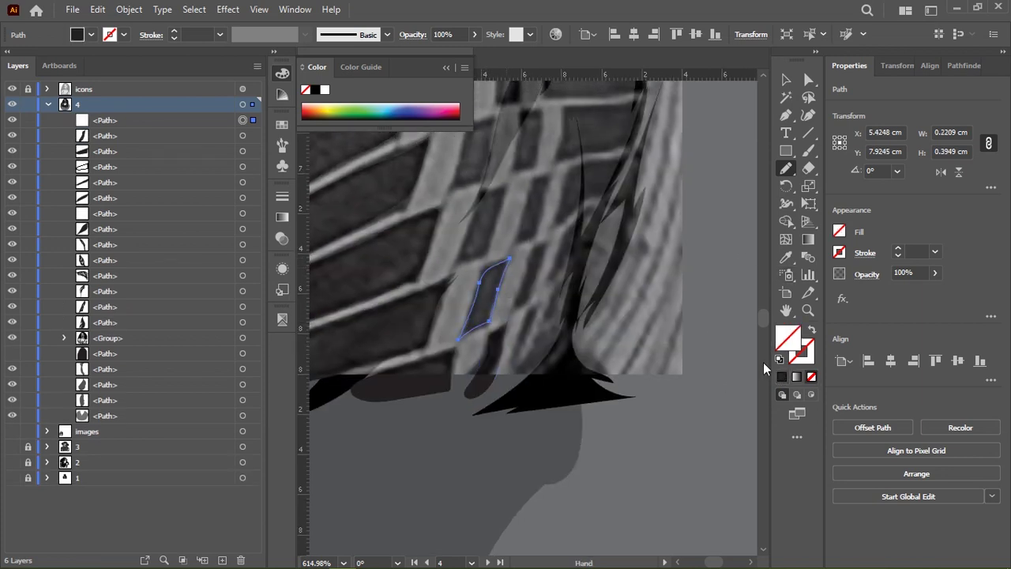
Trace two dark checker squares on the fold as filled shapes.
{"action": "scroll", "coordinate": [490, 300], "scroll_direction": "down", "scroll_amount": 4}
{"action": "scroll", "coordinate": [490, 250], "scroll_direction": "up", "scroll_amount": 5}
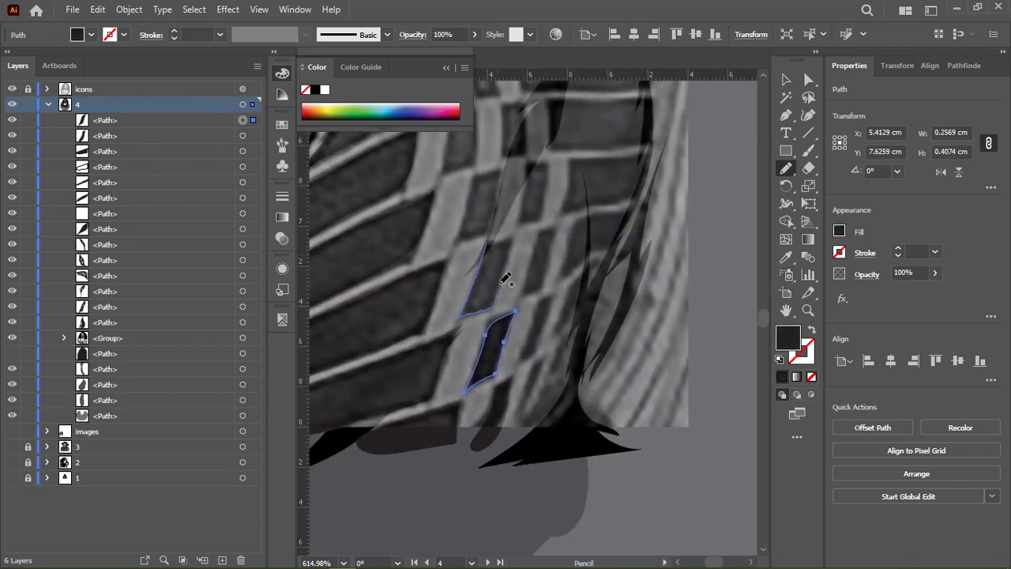
{"action": "left_click_drag", "start_coordinate": [492, 241], "coordinate": [510, 252]}
{"action": "scroll", "coordinate": [474, 249], "scroll_direction": "down", "scroll_amount": 3}
{"action": "scroll", "coordinate": [490, 252], "scroll_direction": "up", "scroll_amount": 5}
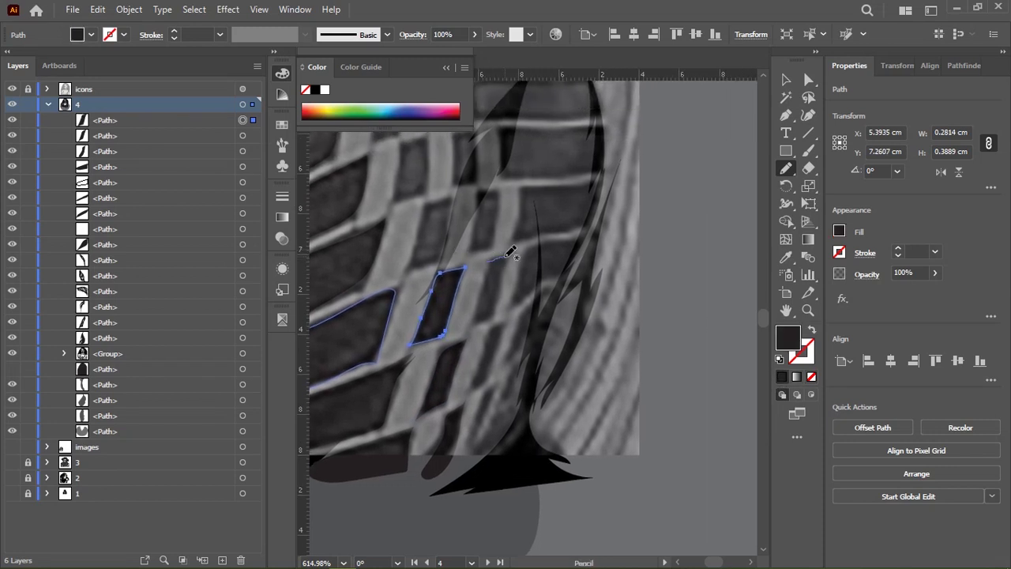
{"action": "mouse_move", "coordinate": [484, 289]}
{"action": "left_mouse_down"}
{"action": "mouse_move", "coordinate": [502, 259]}
{"action": "mouse_move", "coordinate": [477, 254]}
{"action": "left_mouse_up"}
{"action": "scroll", "coordinate": [505, 276], "scroll_direction": "down", "scroll_amount": 3}
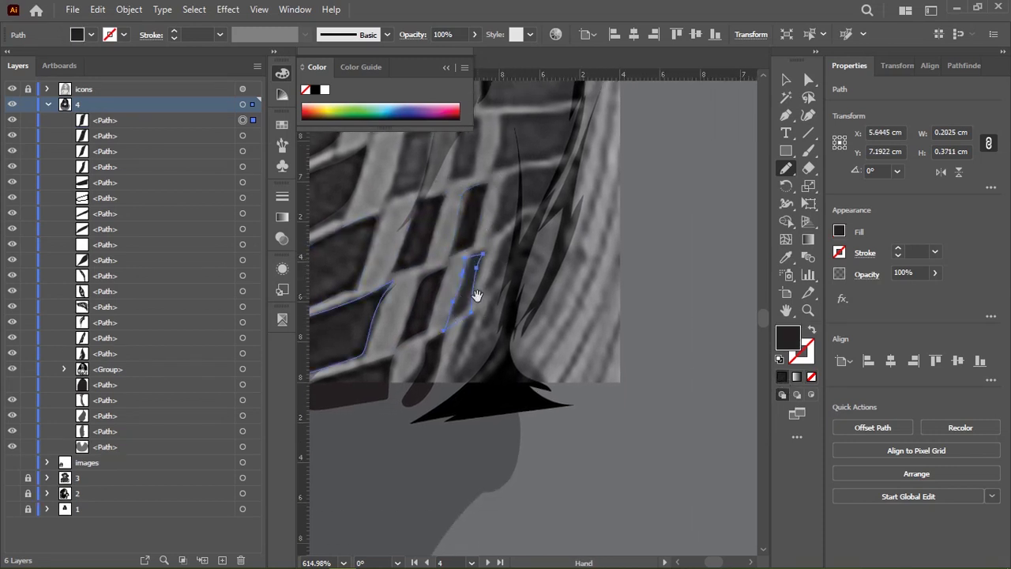
{"action": "scroll", "coordinate": [461, 261], "scroll_direction": "down", "scroll_amount": 3}
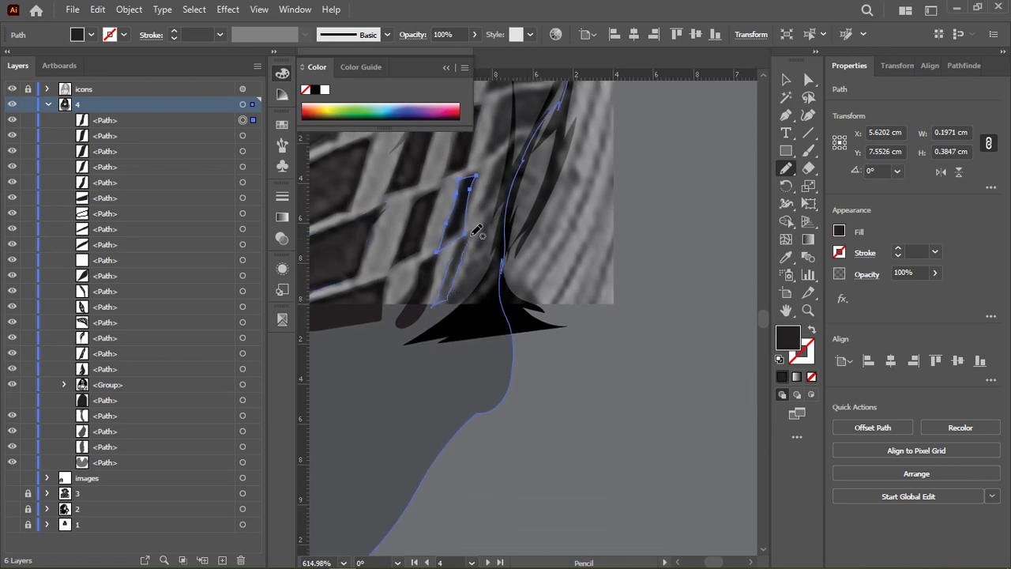
Trace a checker square beside the fold plus curved, small and low dark patches within it.
{"action": "left_click_drag", "start_coordinate": [456, 254], "coordinate": [456, 254]}
{"action": "scroll", "coordinate": [458, 321], "scroll_direction": "up", "scroll_amount": 5}
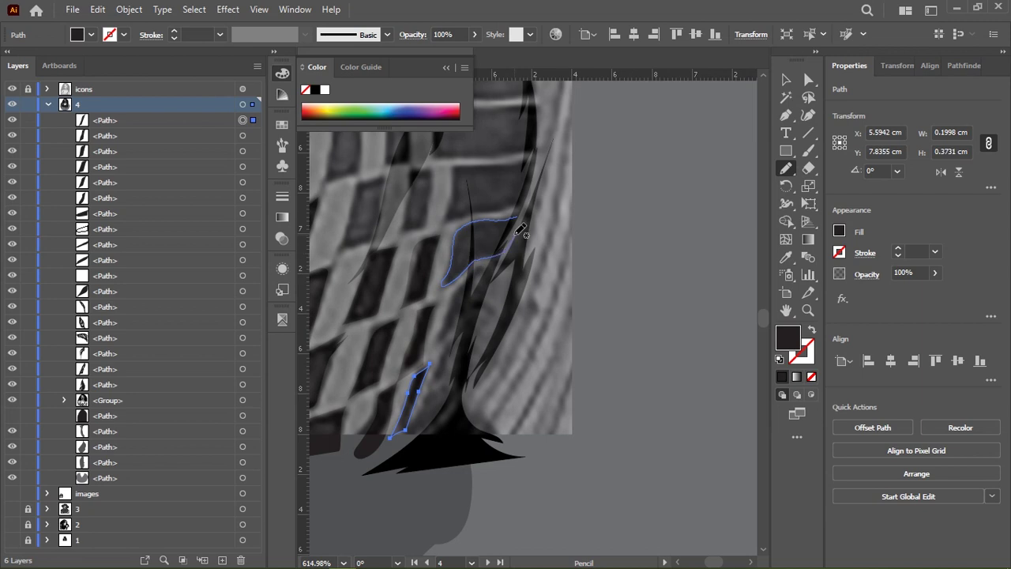
{"action": "left_click_drag", "start_coordinate": [522, 229], "coordinate": [542, 219]}
{"action": "scroll", "coordinate": [480, 263], "scroll_direction": "down", "scroll_amount": 1}
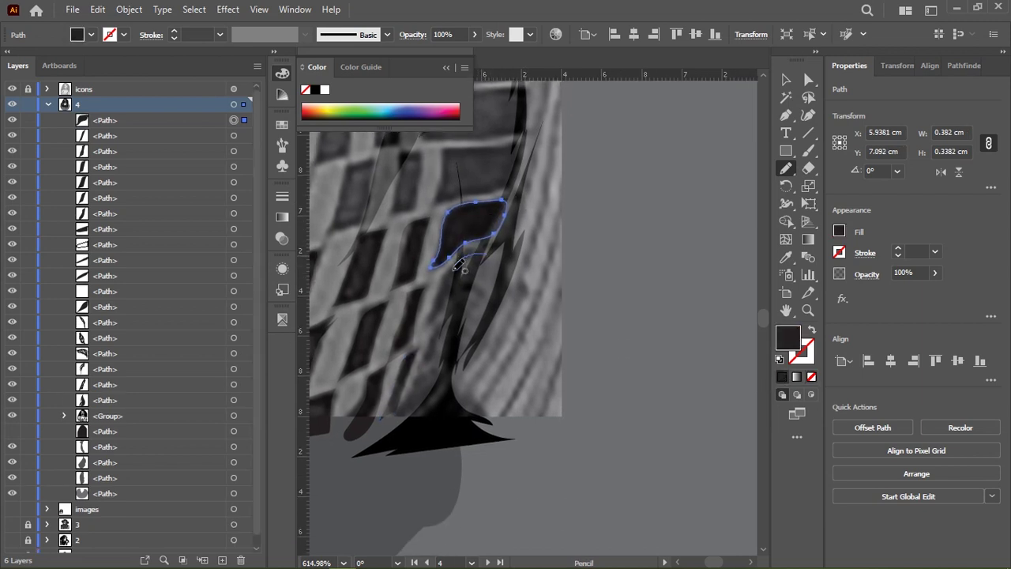
{"action": "left_click_drag", "start_coordinate": [487, 266], "coordinate": [485, 269]}
{"action": "scroll", "coordinate": [395, 332], "scroll_direction": "down", "scroll_amount": 3}
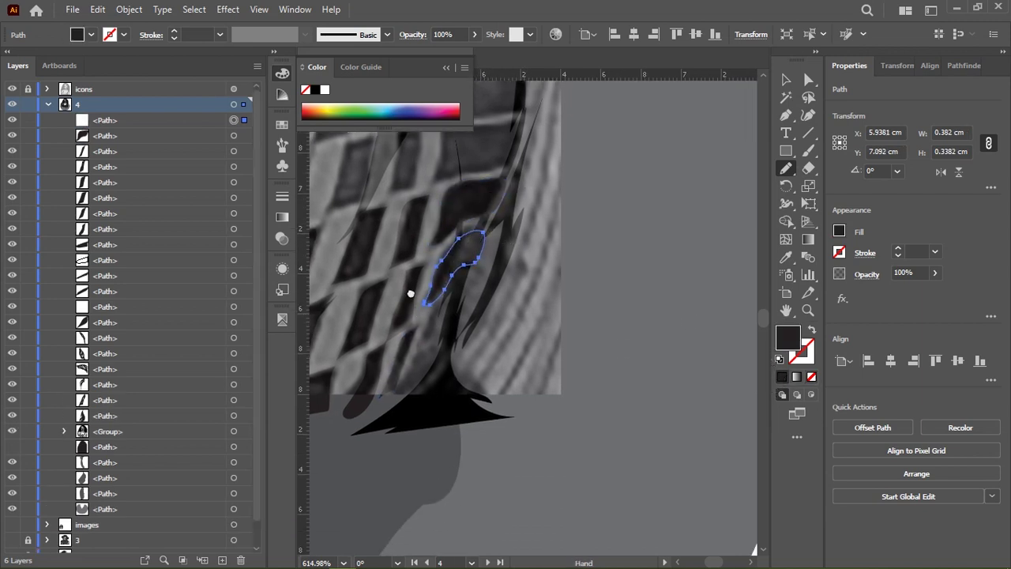
{"action": "left_click_drag", "start_coordinate": [409, 340], "coordinate": [399, 344]}
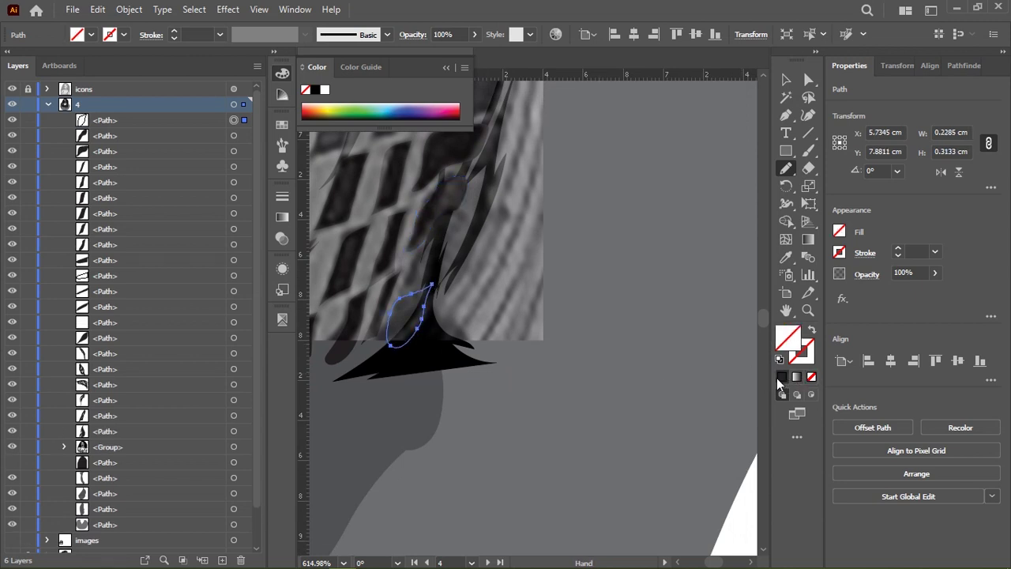
Trace further checker squares beside the fold line and near the garment edge, undoing one stray stroke.
{"action": "left_click_drag", "start_coordinate": [446, 241], "coordinate": [443, 237]}
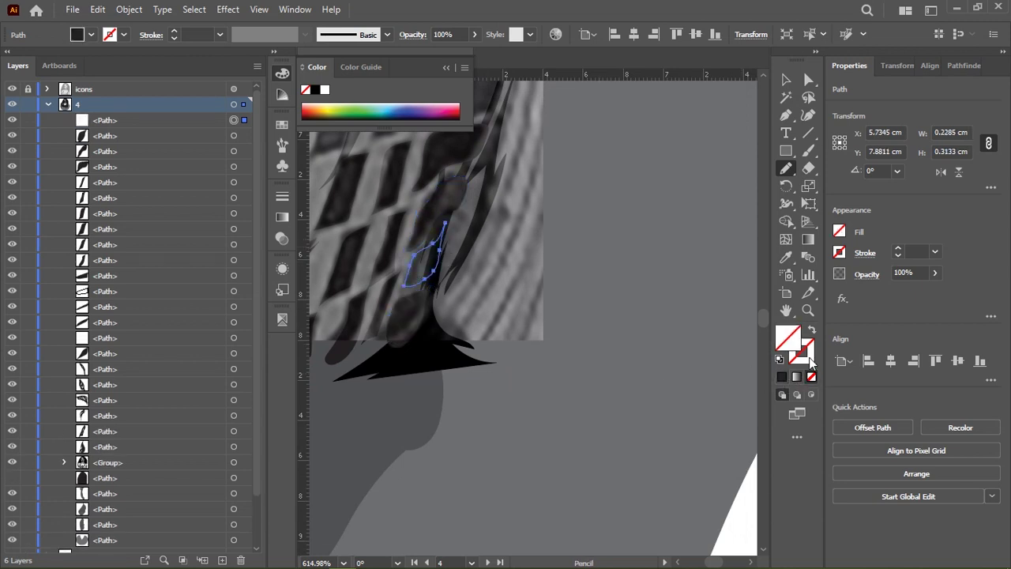
{"action": "scroll", "coordinate": [490, 253], "scroll_direction": "up", "scroll_amount": 3}
{"action": "key", "text": "ctrl+z"}
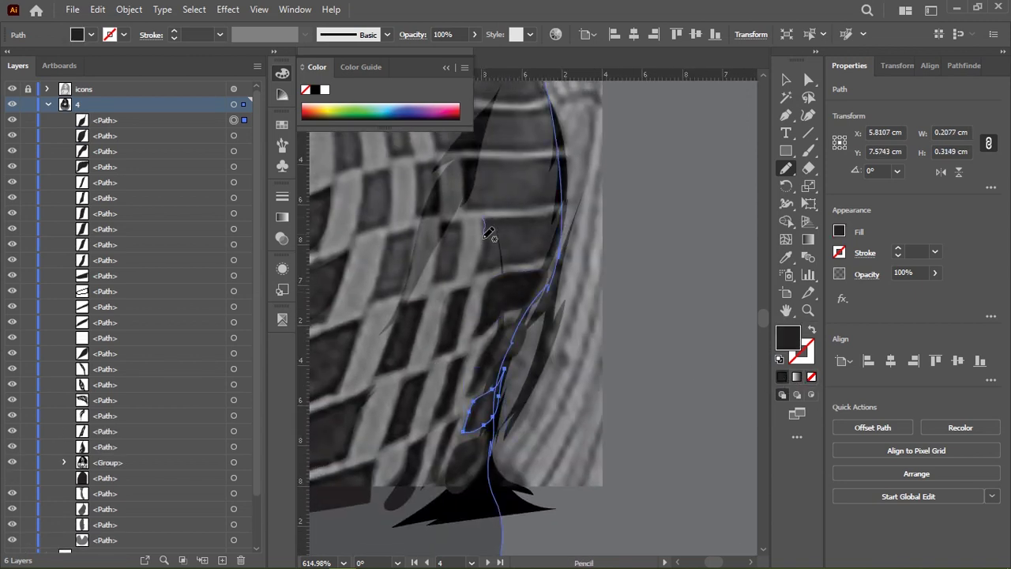
{"action": "left_click_drag", "start_coordinate": [506, 215], "coordinate": [488, 219]}
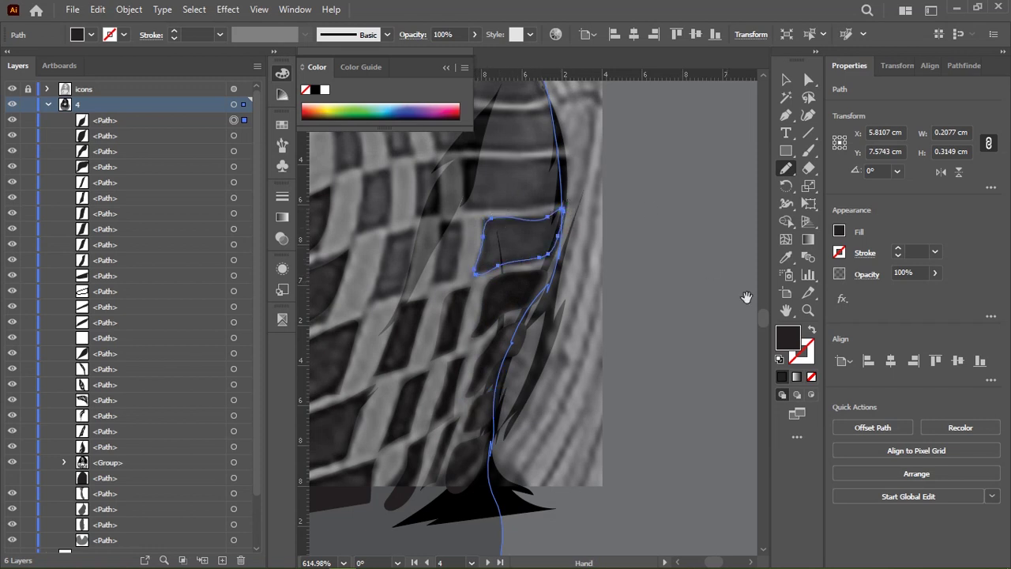
{"action": "scroll", "coordinate": [572, 281], "scroll_direction": "up", "scroll_amount": 2}
{"action": "scroll", "coordinate": [571, 281], "scroll_direction": "left", "scroll_amount": 1}
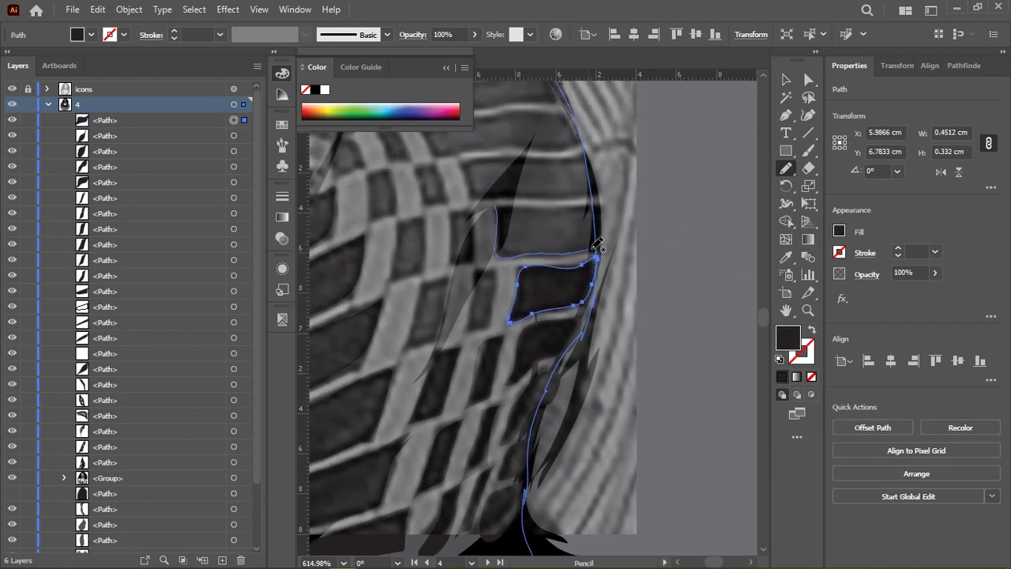
{"action": "left_click_drag", "start_coordinate": [506, 204], "coordinate": [498, 207]}
Trace a checker square, a dark rectangle and a dark stripe on the shoulder.
{"action": "scroll", "coordinate": [553, 300], "scroll_direction": "up", "scroll_amount": 2}
{"action": "scroll", "coordinate": [553, 300], "scroll_direction": "left", "scroll_amount": 1}
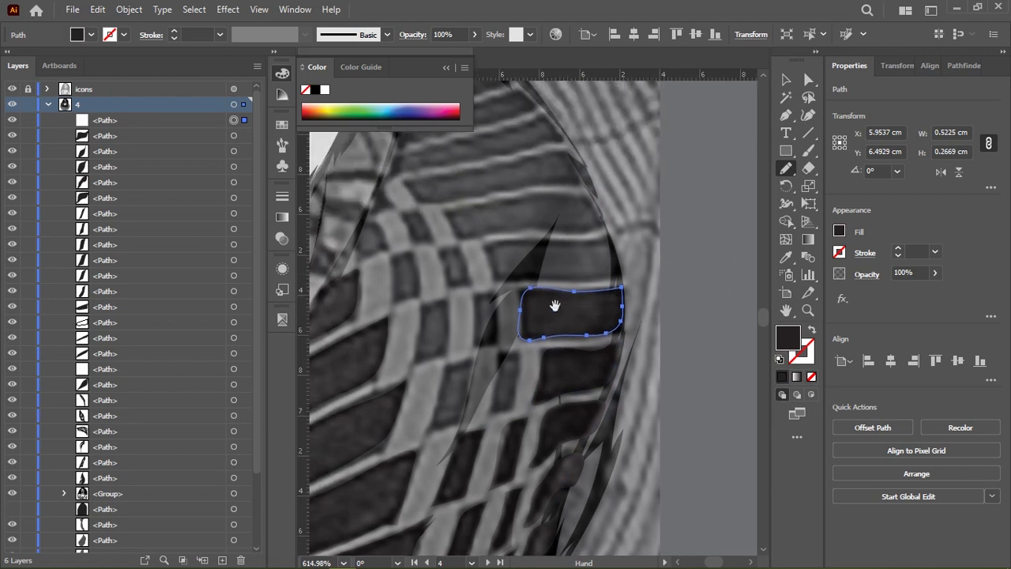
{"action": "mouse_move", "coordinate": [484, 246]}
{"action": "left_mouse_down"}
{"action": "mouse_move", "coordinate": [500, 265]}
{"action": "mouse_move", "coordinate": [488, 243]}
{"action": "left_mouse_up"}
{"action": "left_click_drag", "start_coordinate": [577, 201], "coordinate": [579, 297]}
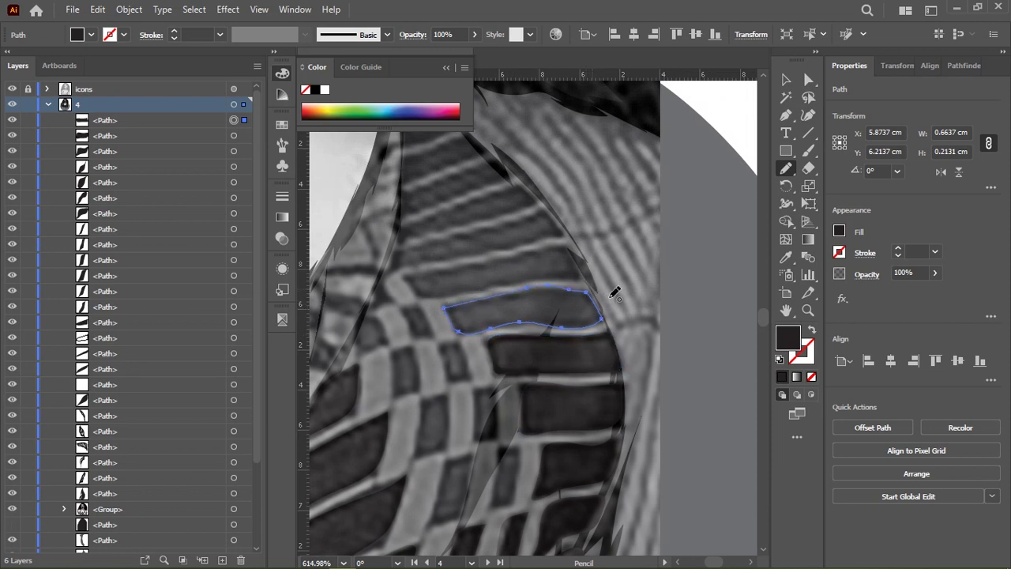
{"action": "left_click_drag", "start_coordinate": [540, 282], "coordinate": [559, 300]}
{"action": "scroll", "coordinate": [474, 308], "scroll_direction": "up", "scroll_amount": 2}
{"action": "scroll", "coordinate": [474, 308], "scroll_direction": "left", "scroll_amount": 1}
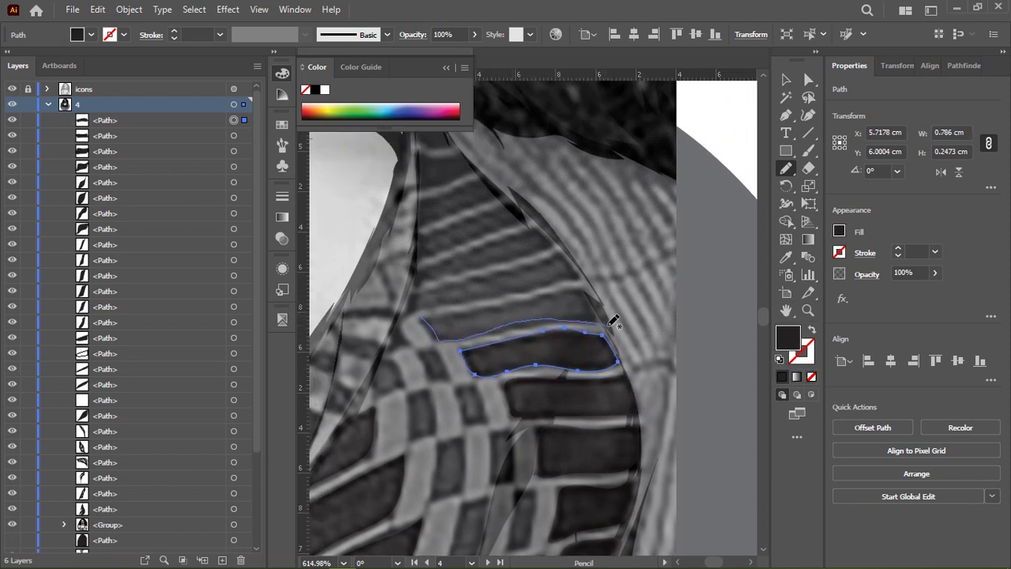
Trace the next dark stripe upward and refine its top edge and outline.
{"action": "left_click_drag", "start_coordinate": [433, 310], "coordinate": [440, 346]}
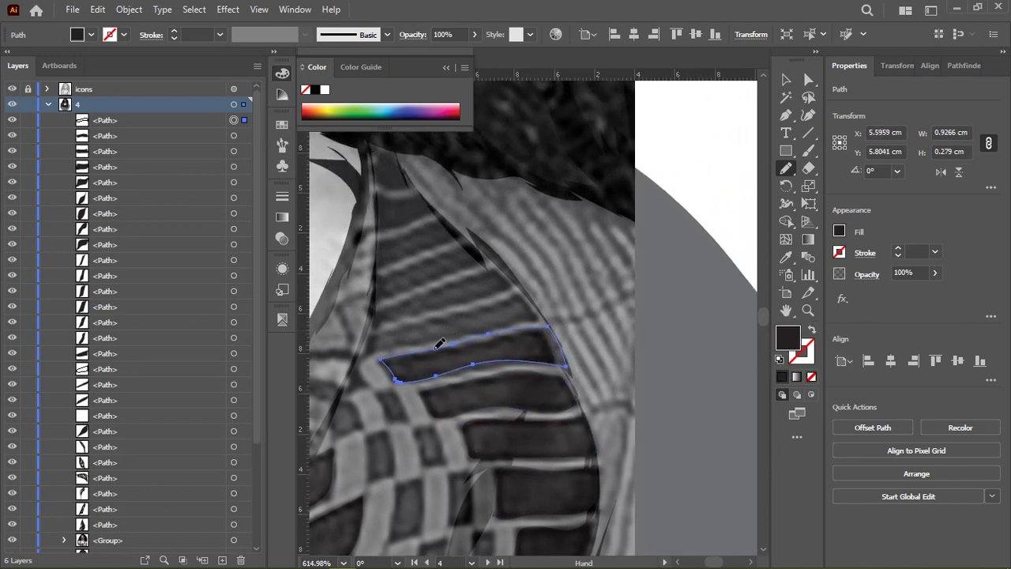
{"action": "left_click_drag", "start_coordinate": [557, 325], "coordinate": [381, 357]}
{"action": "scroll", "coordinate": [381, 357], "scroll_direction": "up", "scroll_amount": 1}
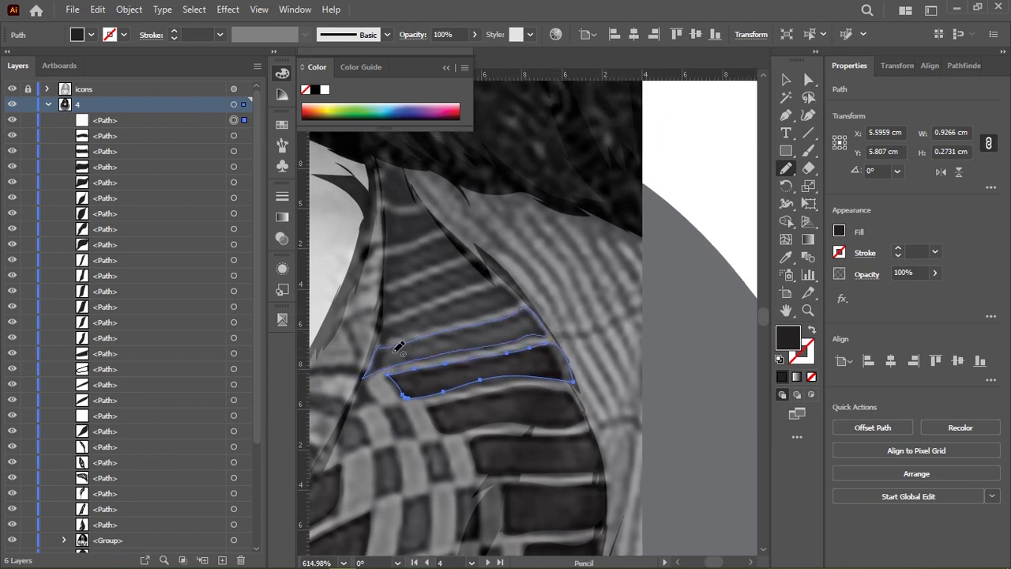
{"action": "left_click_drag", "start_coordinate": [399, 348], "coordinate": [378, 371]}
{"action": "mouse_move", "coordinate": [387, 183]}
{"action": "left_mouse_down"}
{"action": "mouse_move", "coordinate": [403, 230]}
{"action": "mouse_move", "coordinate": [389, 200]}
{"action": "left_mouse_up"}
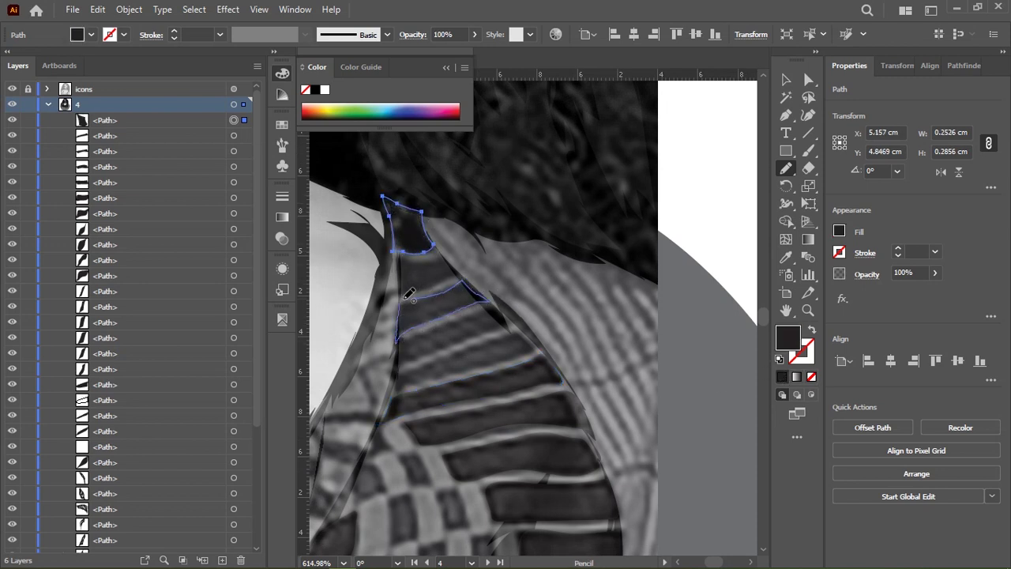
Redraw the lower stripe's edge and trace another dark stripe below the collar.
{"action": "left_click", "coordinate": [433, 316], "text": "ctrl"}
{"action": "left_click_drag", "start_coordinate": [408, 368], "coordinate": [378, 323]}
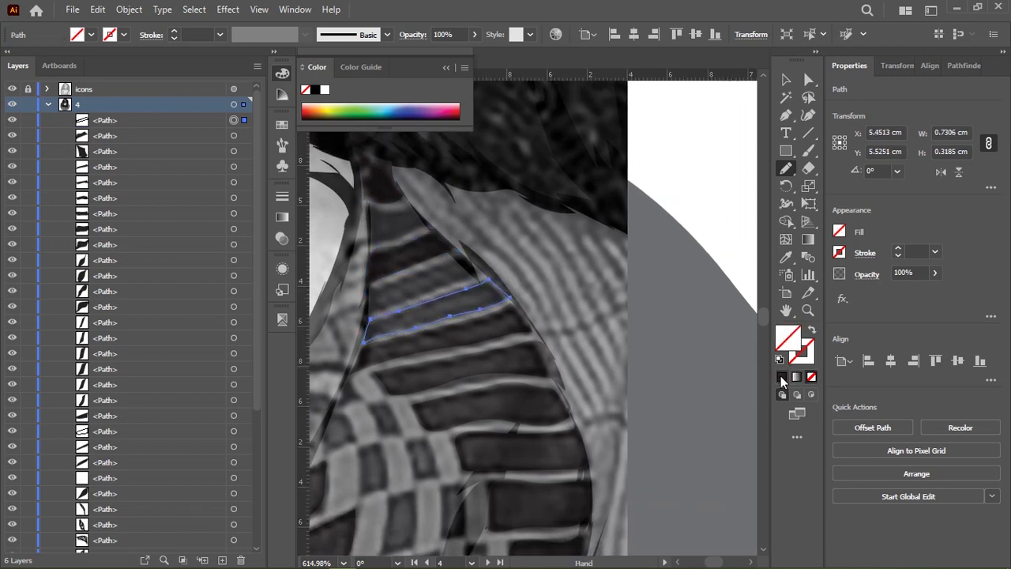
{"action": "left_click_drag", "start_coordinate": [439, 257], "coordinate": [466, 301]}
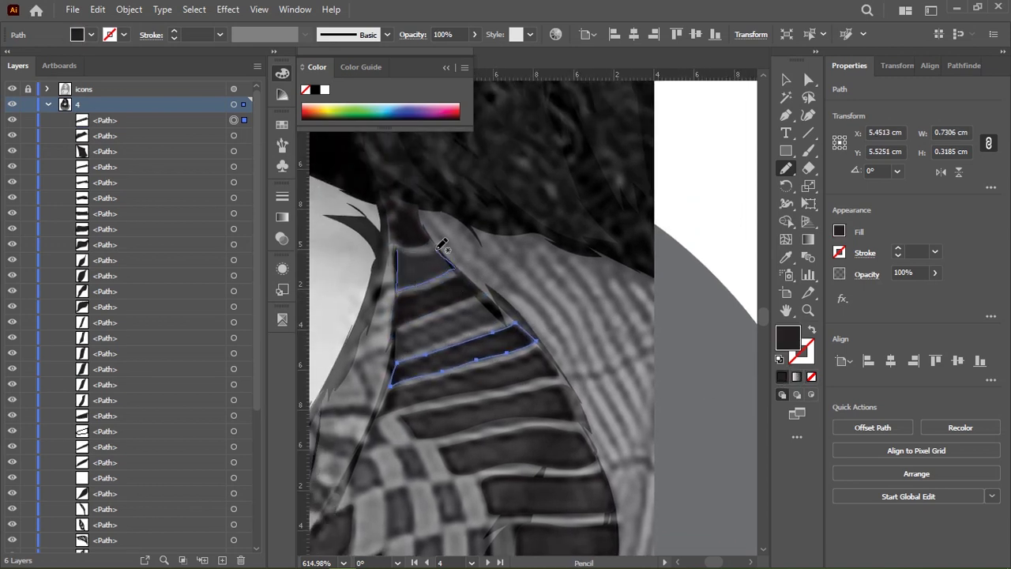
{"action": "left_click", "coordinate": [411, 261], "text": "ctrl"}
{"action": "mouse_move", "coordinate": [402, 328]}
{"action": "left_mouse_down"}
{"action": "mouse_move", "coordinate": [395, 278]}
{"action": "mouse_move", "coordinate": [389, 302]}
{"action": "mouse_move", "coordinate": [448, 345]}
{"action": "mouse_move", "coordinate": [450, 377]}
{"action": "left_mouse_up"}
Trace a dark plaid square and the checker square below it as filled shapes.
{"action": "scroll", "coordinate": [443, 316], "scroll_direction": "down", "scroll_amount": 3}
{"action": "scroll", "coordinate": [443, 332], "scroll_direction": "up", "scroll_amount": 4}
{"action": "mouse_move", "coordinate": [419, 286]}
{"action": "left_mouse_down"}
{"action": "mouse_move", "coordinate": [421, 305]}
{"action": "mouse_move", "coordinate": [425, 280]}
{"action": "mouse_move", "coordinate": [401, 278]}
{"action": "left_mouse_up"}
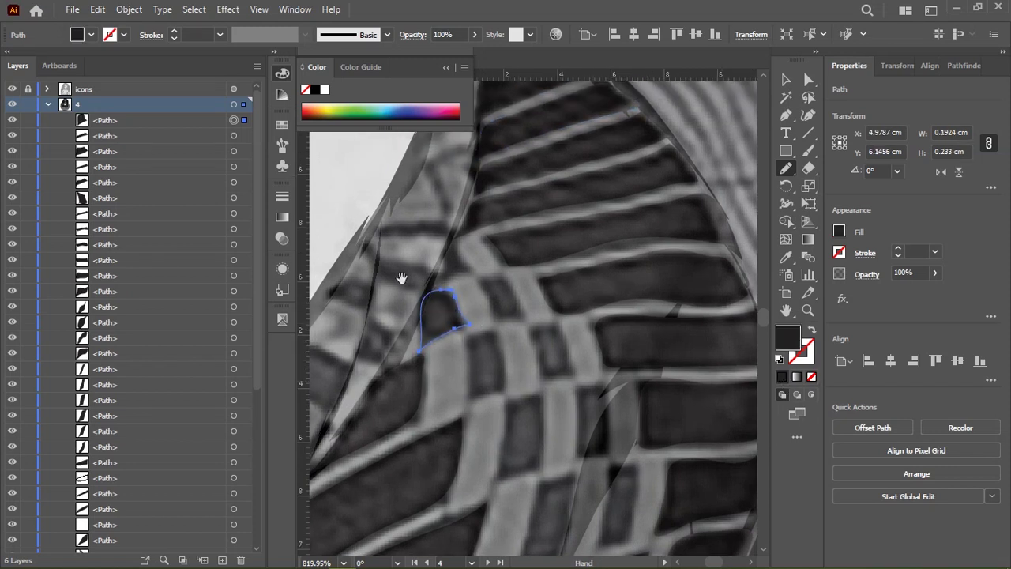
{"action": "left_click_drag", "start_coordinate": [491, 275], "coordinate": [498, 273]}
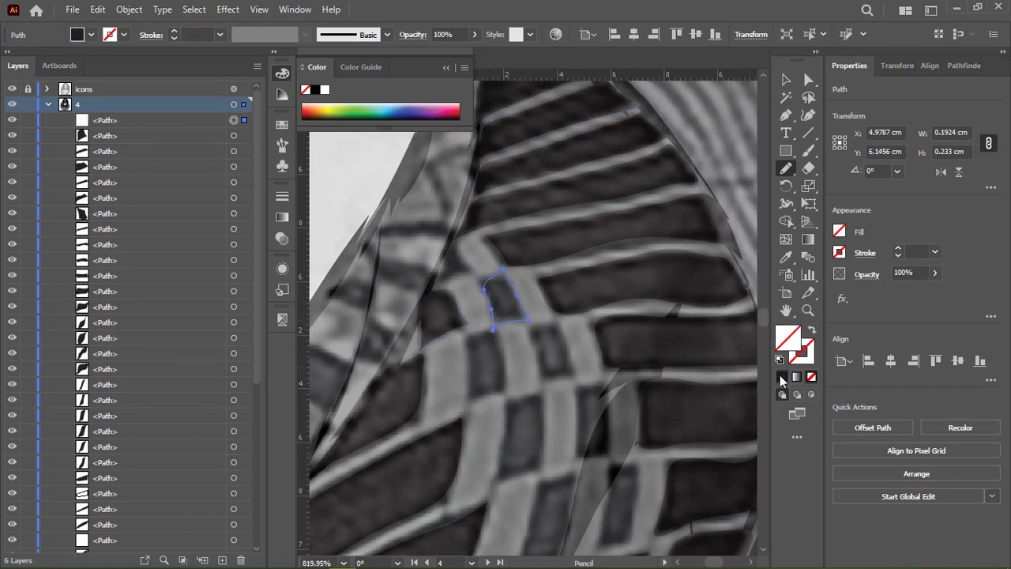
{"action": "left_click_drag", "start_coordinate": [466, 336], "coordinate": [468, 393]}
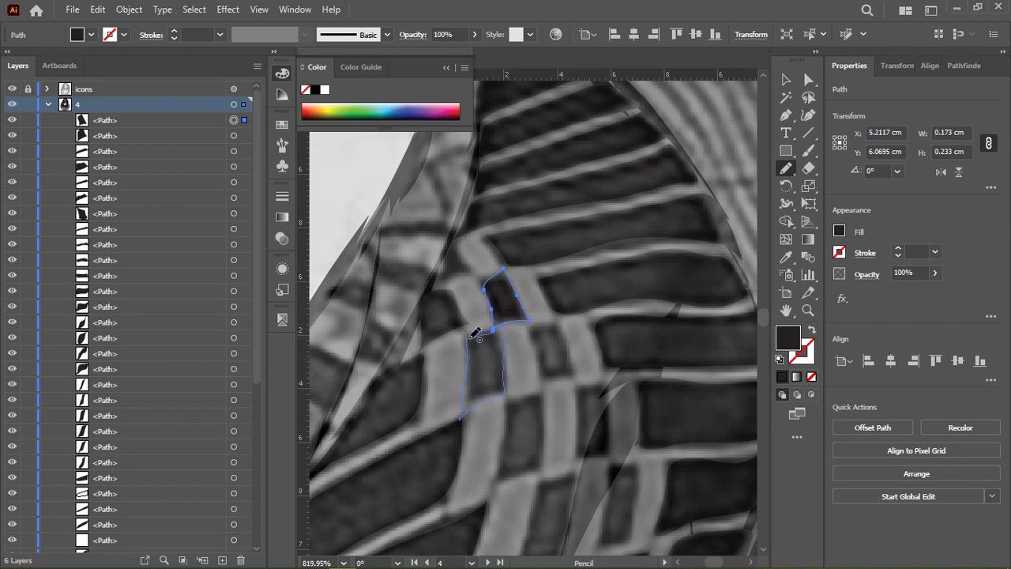
{"action": "left_click_drag", "start_coordinate": [474, 334], "coordinate": [472, 335]}
Trace three more dark checks lower down and to the right, then fill the left check solid black.
{"action": "left_click_drag", "start_coordinate": [506, 408], "coordinate": [503, 487]}
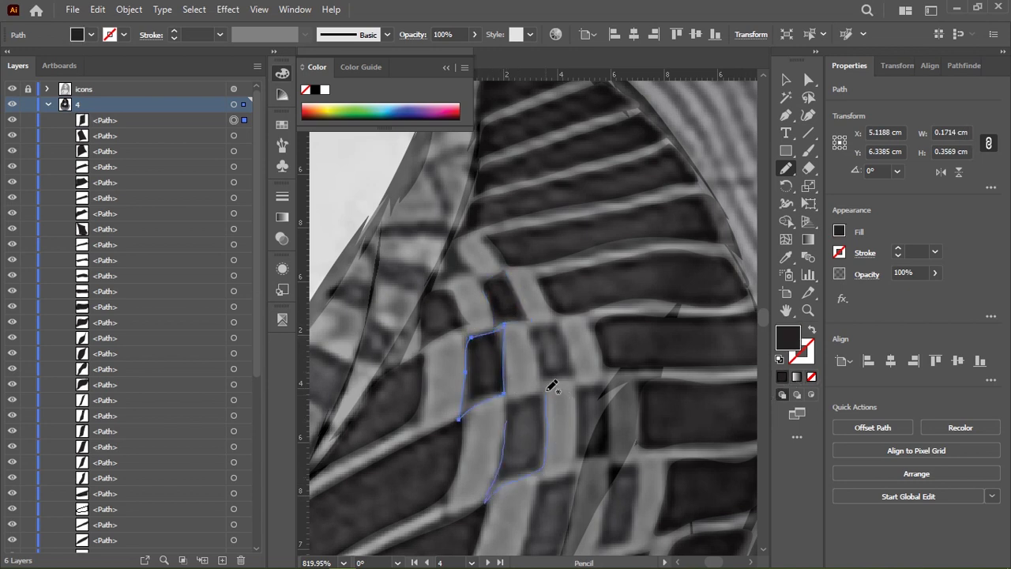
{"action": "left_click_drag", "start_coordinate": [512, 402], "coordinate": [506, 403]}
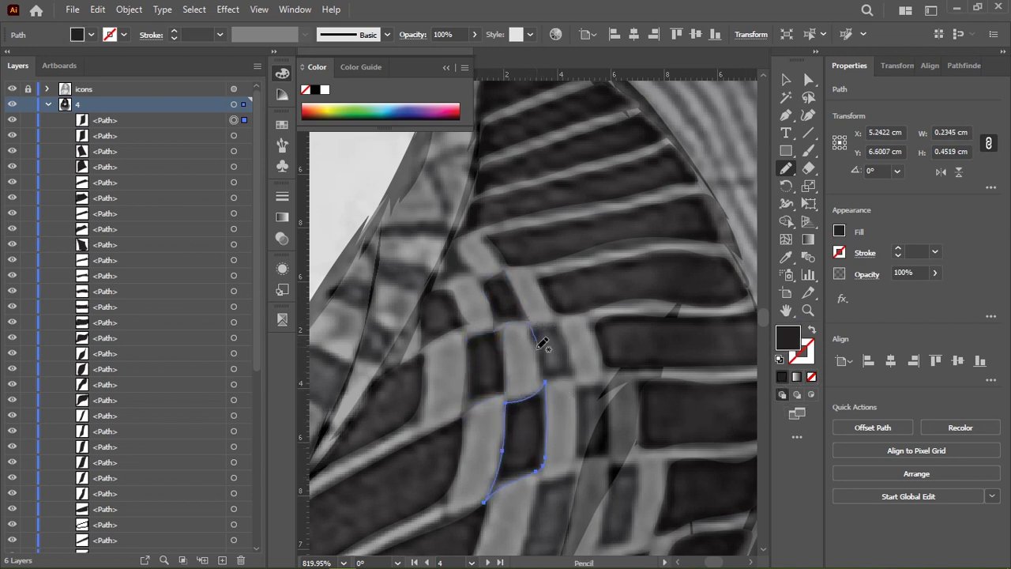
{"action": "left_click_drag", "start_coordinate": [544, 320], "coordinate": [538, 323]}
{"action": "scroll", "coordinate": [471, 359], "scroll_direction": "down", "scroll_amount": 5}
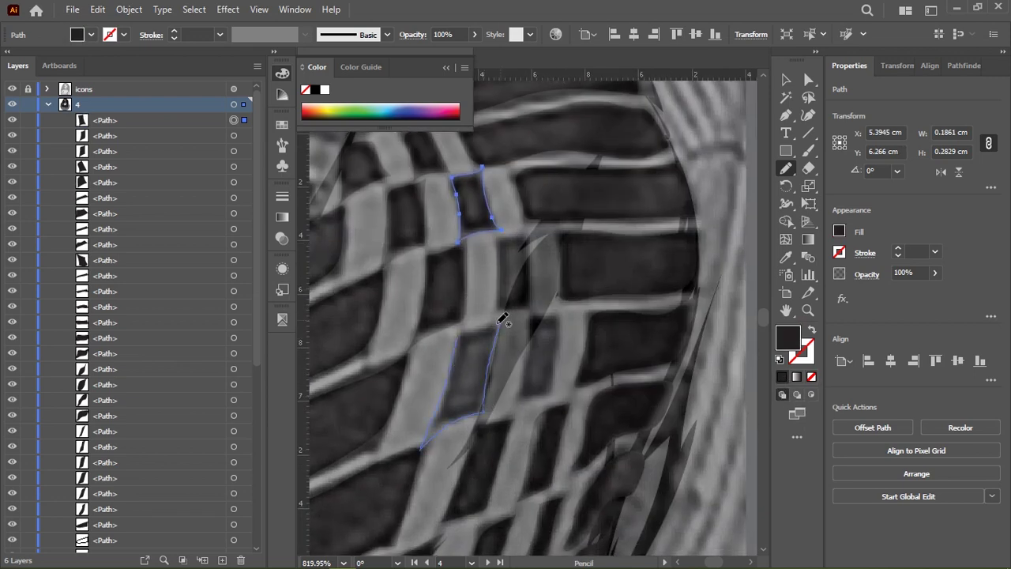
{"action": "left_click_drag", "start_coordinate": [503, 319], "coordinate": [465, 335]}
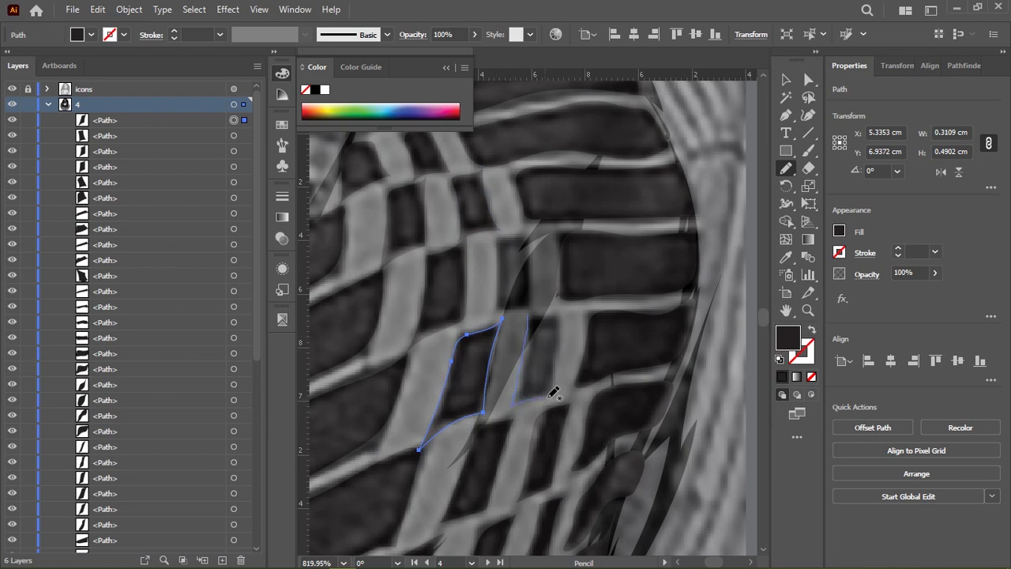
{"action": "left_click_drag", "start_coordinate": [564, 319], "coordinate": [528, 321]}
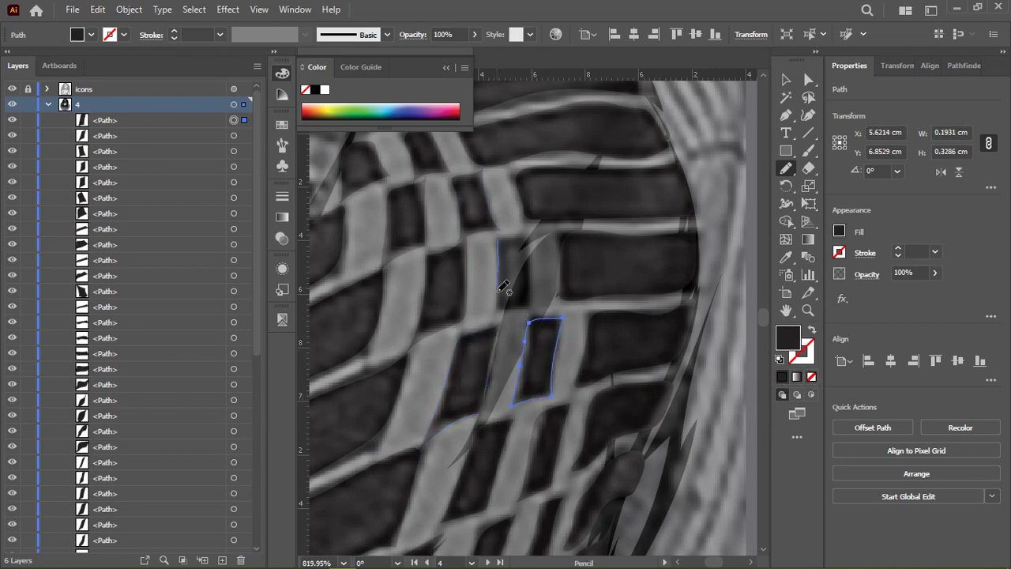
{"action": "left_click", "coordinate": [503, 233], "text": "ctrl"}
{"action": "left_click", "coordinate": [782, 377]}
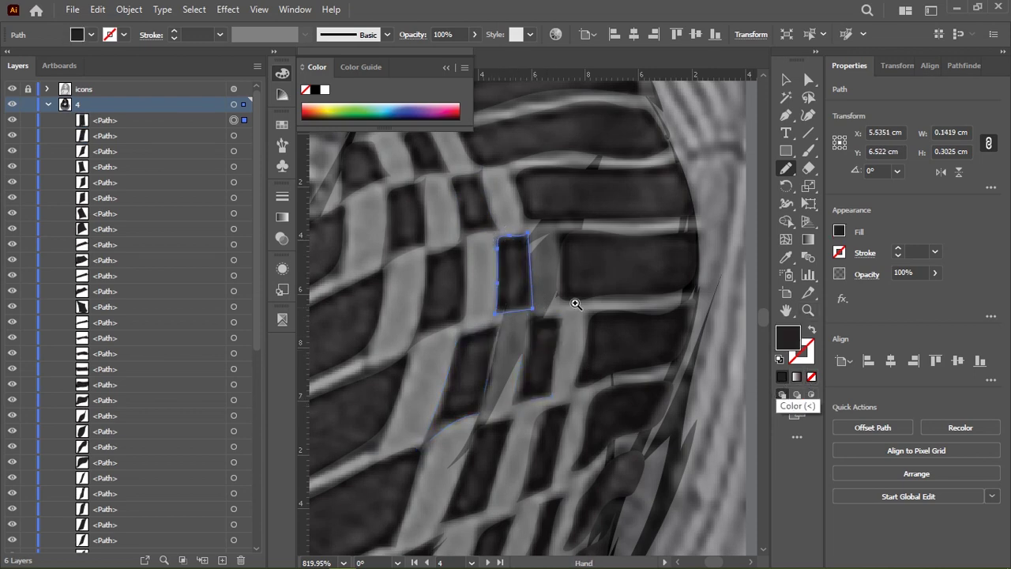
{"action": "scroll", "coordinate": [535, 351], "scroll_direction": "down", "scroll_amount": 3, "text": "alt"}
{"action": "left_click", "coordinate": [12, 88]}
{"action": "scroll", "coordinate": [624, 288], "scroll_direction": "down", "scroll_amount": 3}
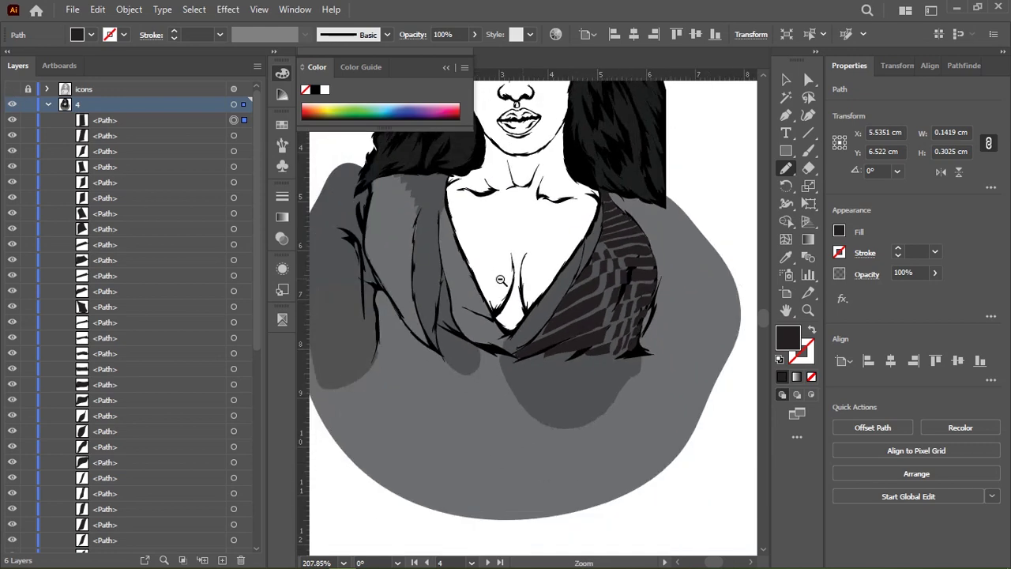
{"action": "key", "text": "ctrl+shift+a"}
{"action": "left_click", "coordinate": [607, 267]}
{"action": "scroll", "coordinate": [607, 267], "scroll_direction": "up", "scroll_amount": 5, "text": "alt"}
{"action": "scroll", "coordinate": [577, 290], "scroll_direction": "down", "scroll_amount": 3, "text": "alt"}
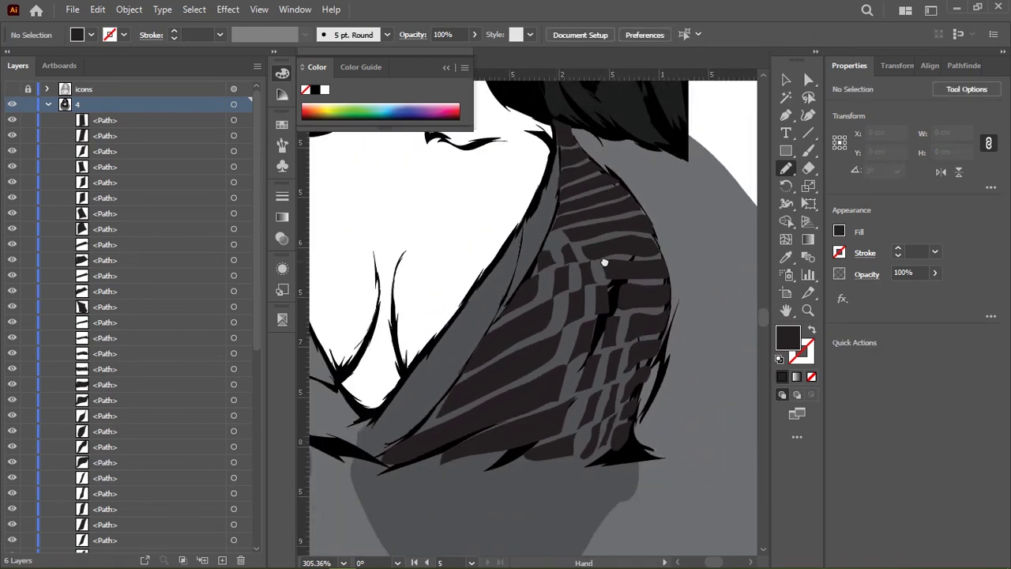
{"action": "scroll", "coordinate": [428, 204], "scroll_direction": "down", "scroll_amount": 3, "text": "alt"}
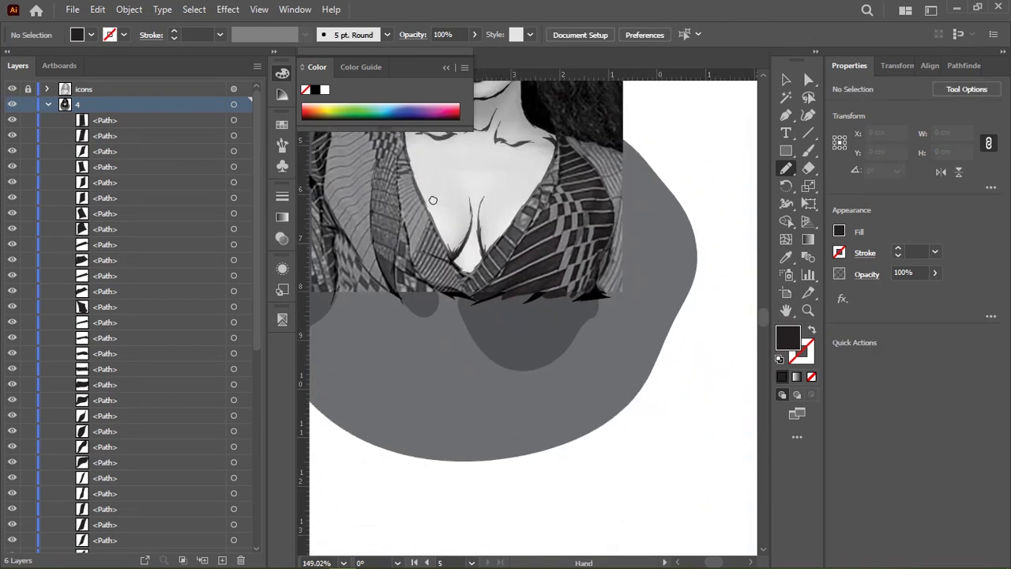
{"action": "left_click_drag", "start_coordinate": [428, 204], "coordinate": [533, 289]}
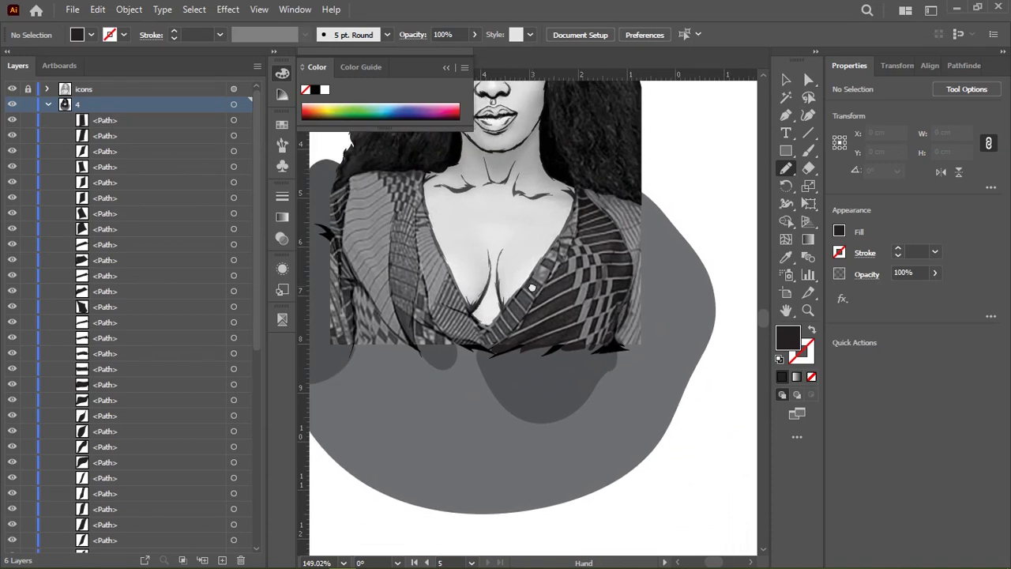
Trace a dark check at the garment's lower edge and outline the next one.
{"action": "scroll", "coordinate": [447, 323], "scroll_direction": "up", "scroll_amount": 3, "text": "alt"}
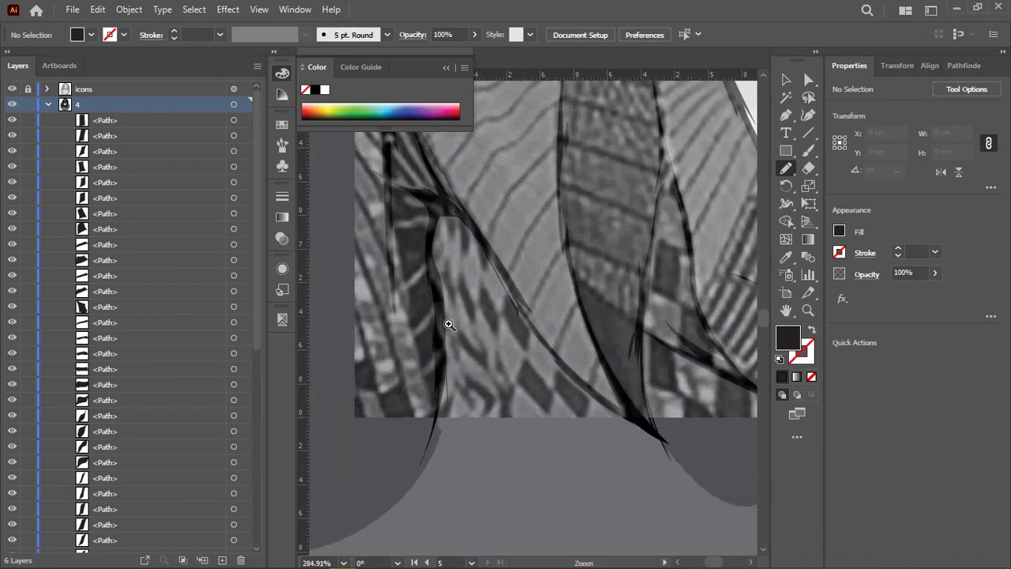
{"action": "scroll", "coordinate": [588, 267], "scroll_direction": "up", "scroll_amount": 3, "text": "alt"}
{"action": "left_click_drag", "start_coordinate": [588, 268], "coordinate": [597, 248]}
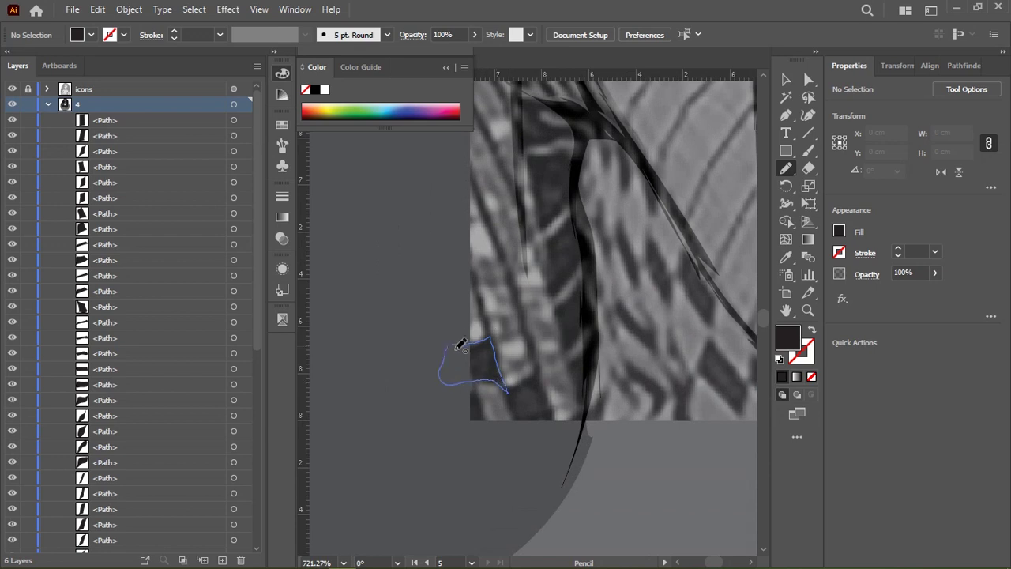
{"action": "left_click_drag", "start_coordinate": [512, 390], "coordinate": [455, 345]}
{"action": "left_click_drag", "start_coordinate": [559, 409], "coordinate": [469, 316]}
{"action": "mouse_move", "coordinate": [449, 280]}
{"action": "left_mouse_down"}
{"action": "mouse_move", "coordinate": [472, 335]}
{"action": "mouse_move", "coordinate": [411, 290]}
{"action": "mouse_move", "coordinate": [371, 305]}
{"action": "left_mouse_up"}
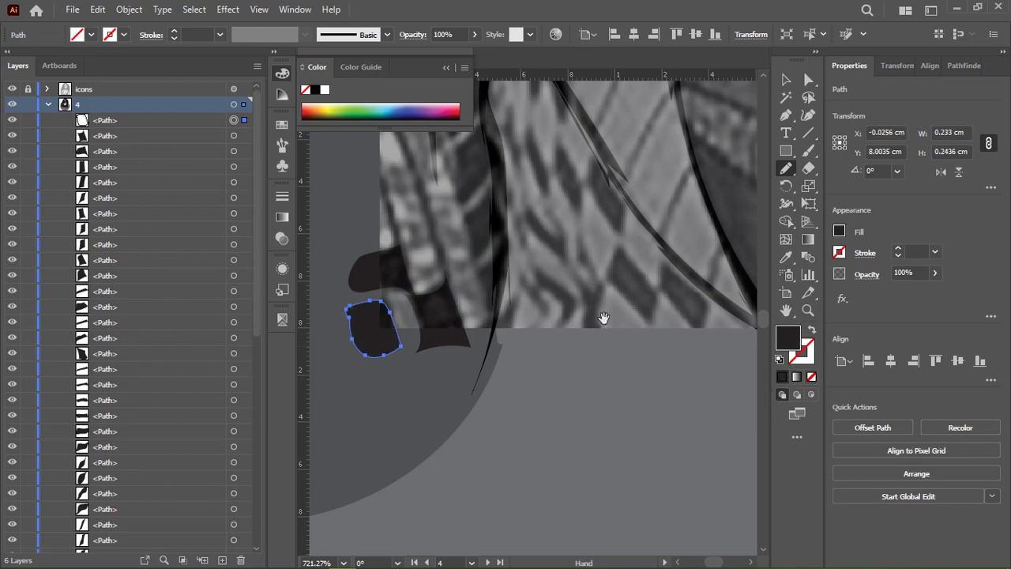
Trace a check near the hem, a pair of diamond checks, and another diamond check.
{"action": "left_click_drag", "start_coordinate": [604, 318], "coordinate": [485, 423]}
{"action": "left_click_drag", "start_coordinate": [477, 256], "coordinate": [469, 286]}
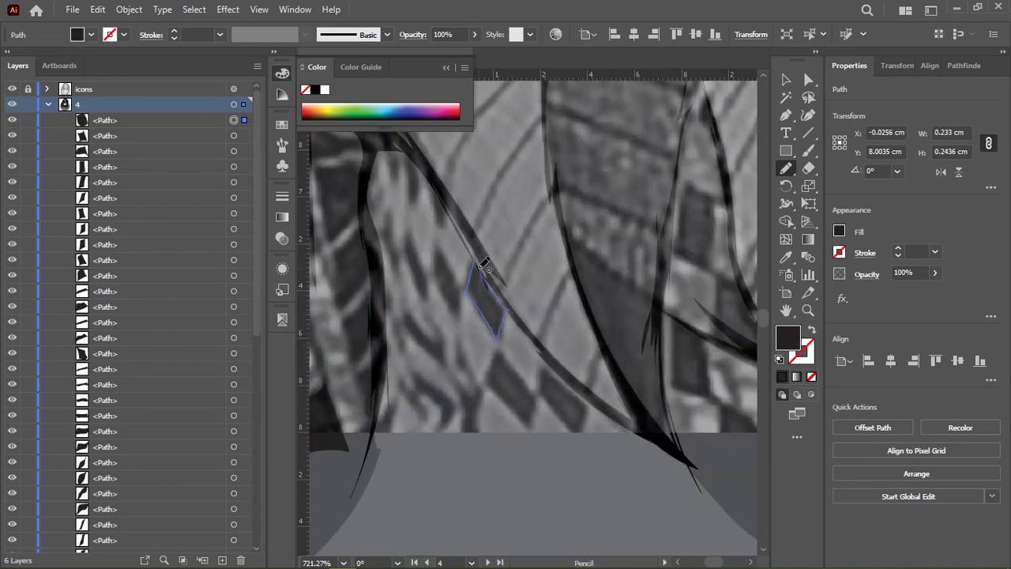
{"action": "left_click_drag", "start_coordinate": [487, 384], "coordinate": [534, 419]}
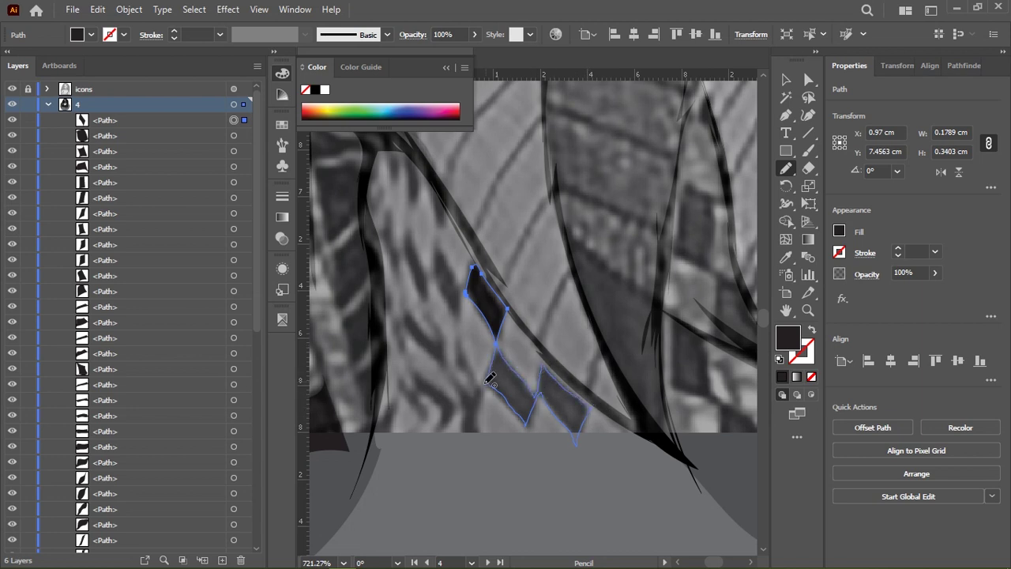
{"action": "left_click_drag", "start_coordinate": [490, 380], "coordinate": [490, 381]}
{"action": "left_click_drag", "start_coordinate": [401, 241], "coordinate": [427, 298]}
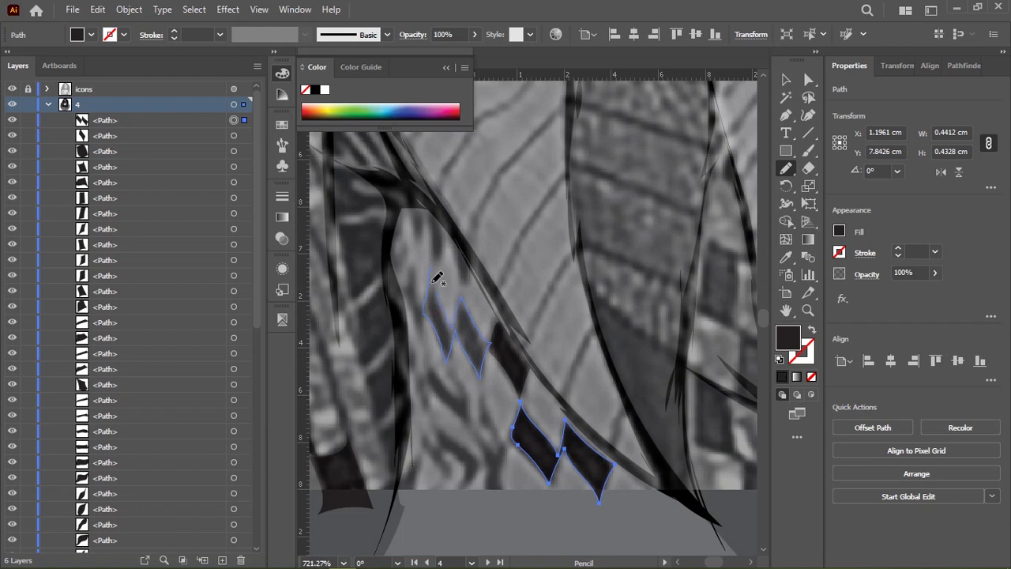
{"action": "left_click_drag", "start_coordinate": [437, 277], "coordinate": [432, 285]}
Trace a diamond check further up, checks at the hem edge, and the curved check beside them.
{"action": "mouse_move", "coordinate": [434, 378]}
{"action": "left_mouse_down"}
{"action": "mouse_move", "coordinate": [409, 261]}
{"action": "mouse_move", "coordinate": [415, 267]}
{"action": "left_mouse_up"}
{"action": "left_click_drag", "start_coordinate": [468, 350], "coordinate": [439, 283]}
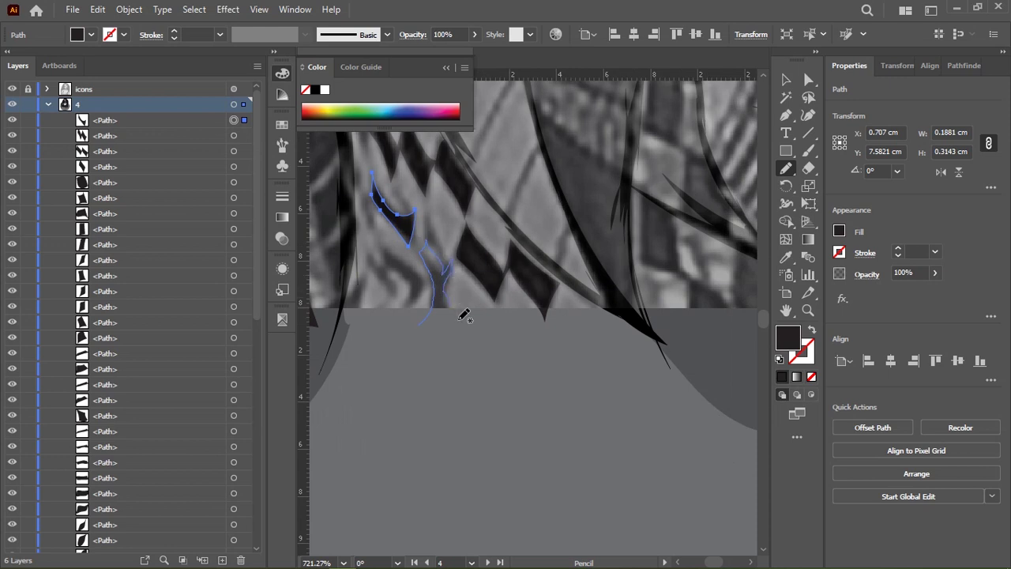
{"action": "left_click_drag", "start_coordinate": [464, 315], "coordinate": [433, 326]}
{"action": "left_click_drag", "start_coordinate": [376, 250], "coordinate": [428, 361]}
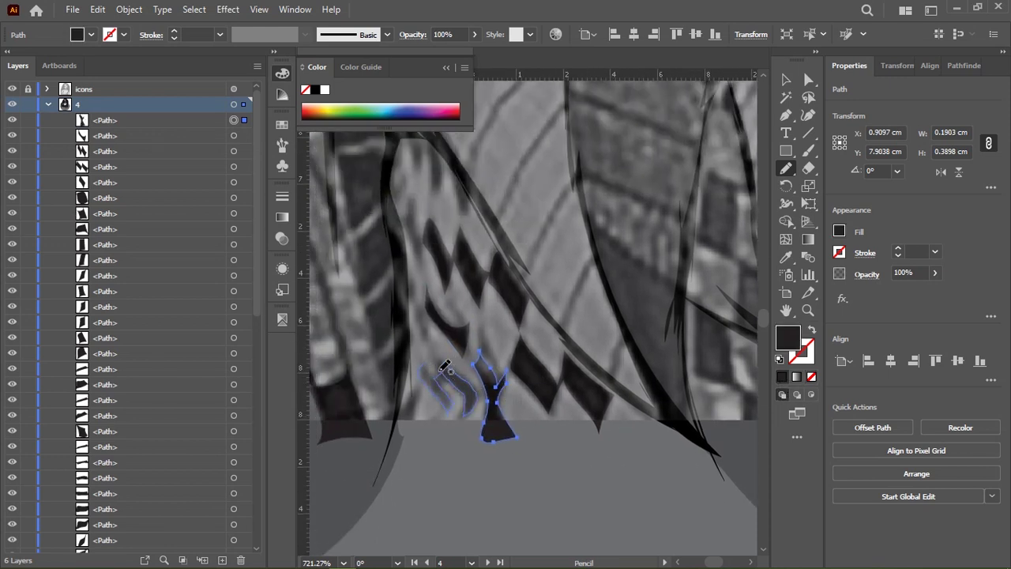
{"action": "left_click_drag", "start_coordinate": [428, 363], "coordinate": [424, 360]}
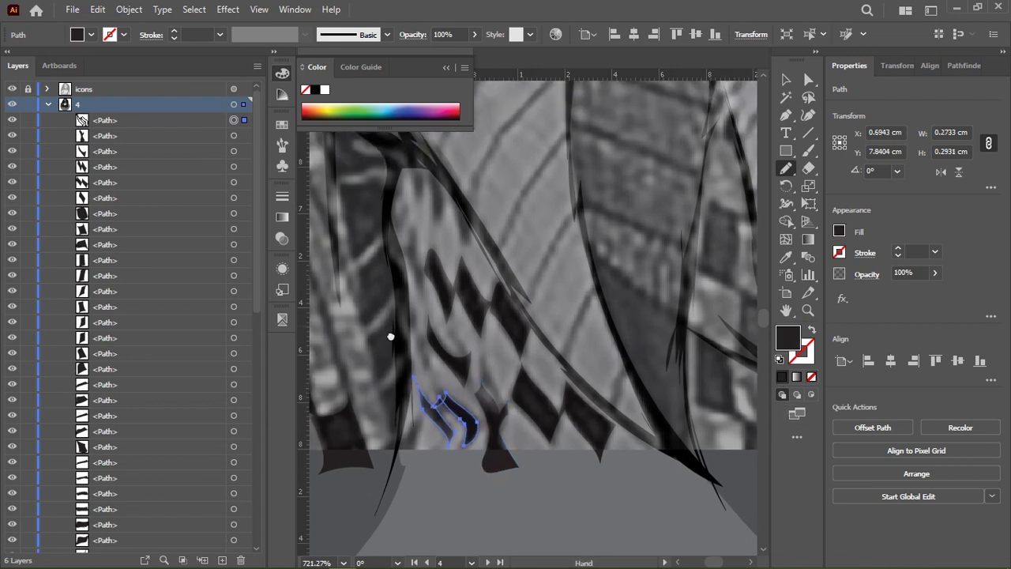
{"action": "scroll", "coordinate": [390, 334], "scroll_direction": "up", "scroll_amount": 3}
{"action": "mouse_move", "coordinate": [434, 273]}
{"action": "left_mouse_down"}
{"action": "mouse_move", "coordinate": [398, 220]}
{"action": "mouse_move", "coordinate": [413, 286]}
{"action": "left_mouse_up"}
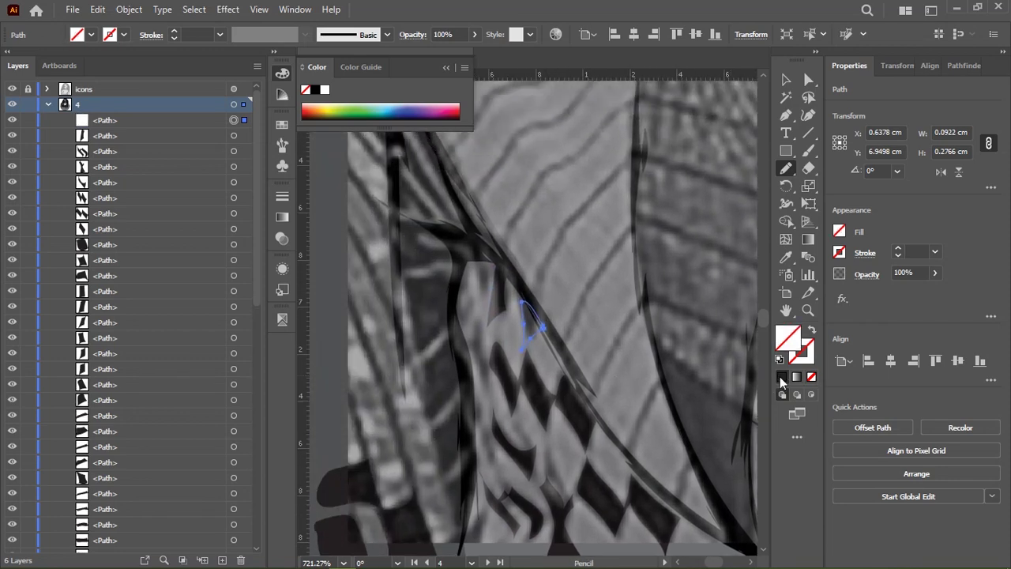
Trace a sliver check along the diagonal strand and two narrow checks beside the hair strand.
{"action": "mouse_move", "coordinate": [392, 233]}
{"action": "left_mouse_down"}
{"action": "mouse_move", "coordinate": [483, 277]}
{"action": "mouse_move", "coordinate": [452, 253]}
{"action": "left_mouse_up"}
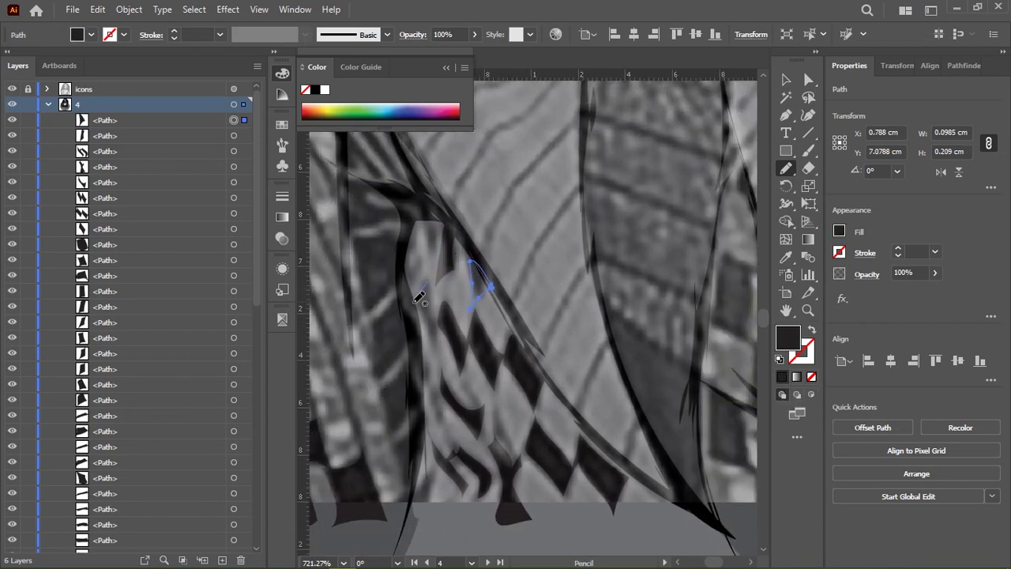
{"action": "left_click_drag", "start_coordinate": [443, 336], "coordinate": [459, 278]}
{"action": "left_click_drag", "start_coordinate": [446, 324], "coordinate": [403, 267]}
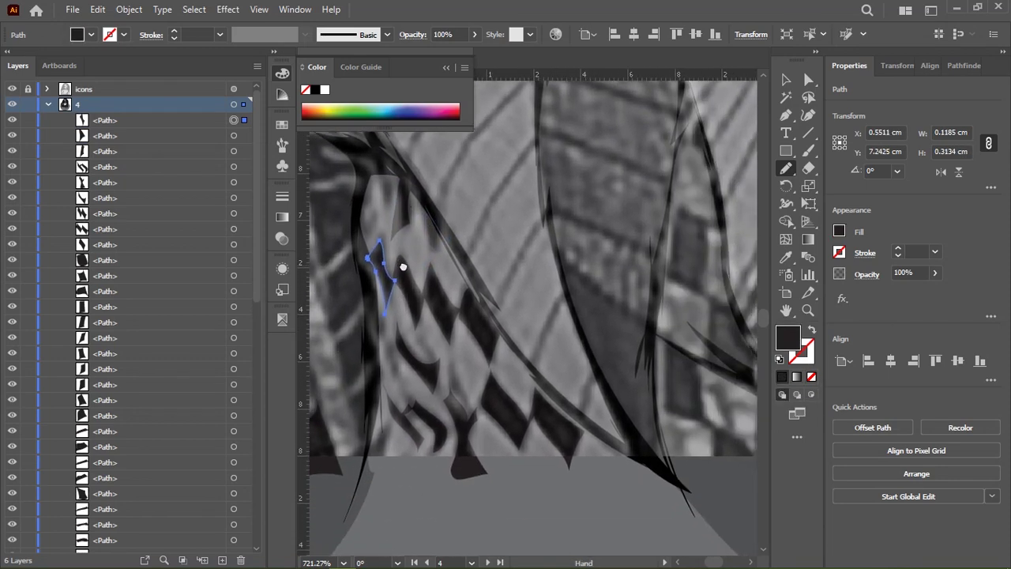
{"action": "left_click_drag", "start_coordinate": [477, 359], "coordinate": [509, 374]}
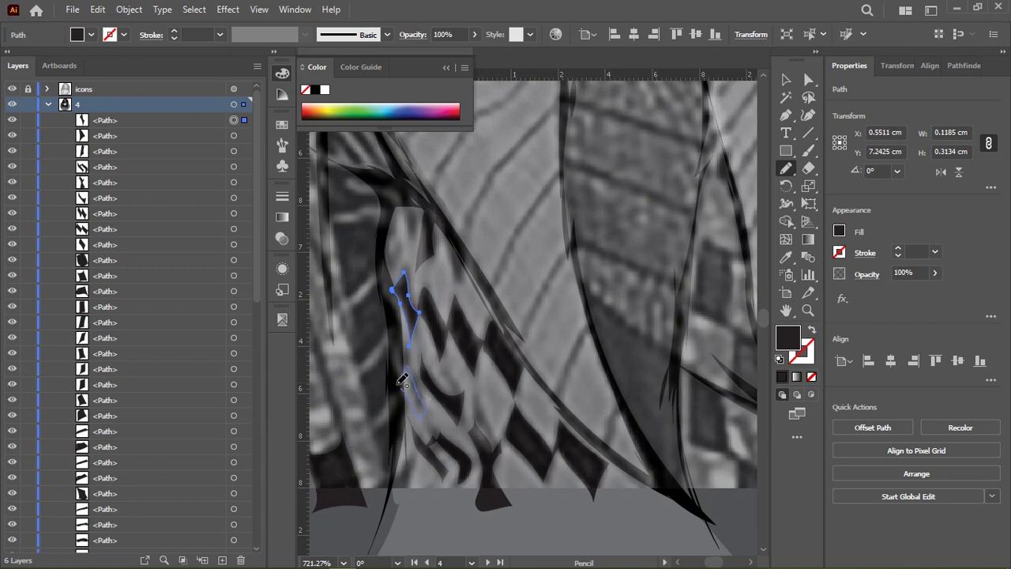
{"action": "left_click_drag", "start_coordinate": [403, 381], "coordinate": [405, 384]}
{"action": "mouse_move", "coordinate": [407, 201]}
{"action": "left_mouse_down"}
{"action": "mouse_move", "coordinate": [419, 272]}
{"action": "mouse_move", "coordinate": [411, 266]}
{"action": "left_mouse_up"}
{"action": "scroll", "coordinate": [474, 165], "scroll_direction": "down", "scroll_amount": 3}
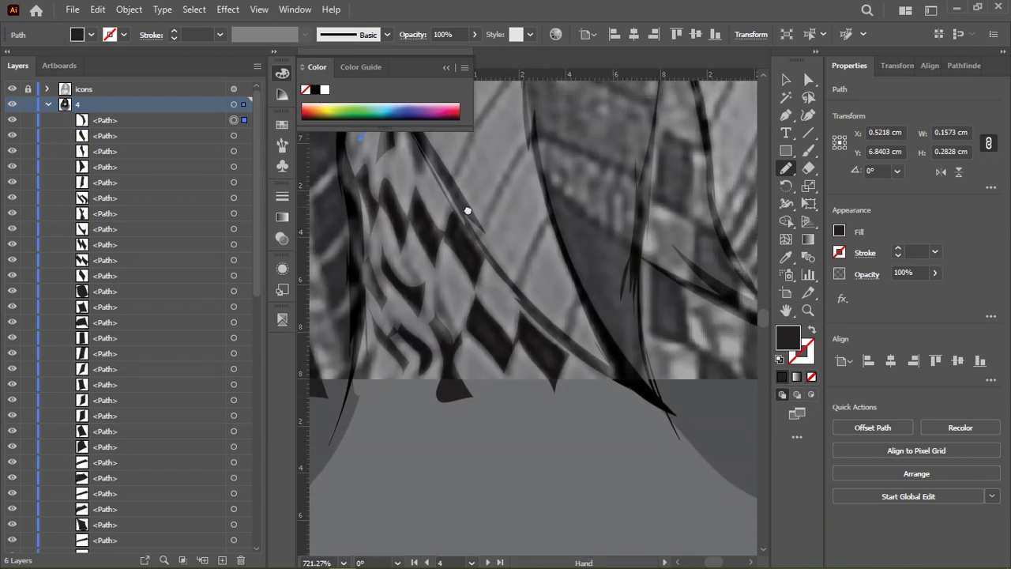
{"action": "mouse_move", "coordinate": [388, 409]}
{"action": "left_mouse_down"}
{"action": "mouse_move", "coordinate": [584, 323]}
{"action": "mouse_move", "coordinate": [632, 320]}
{"action": "left_mouse_up"}
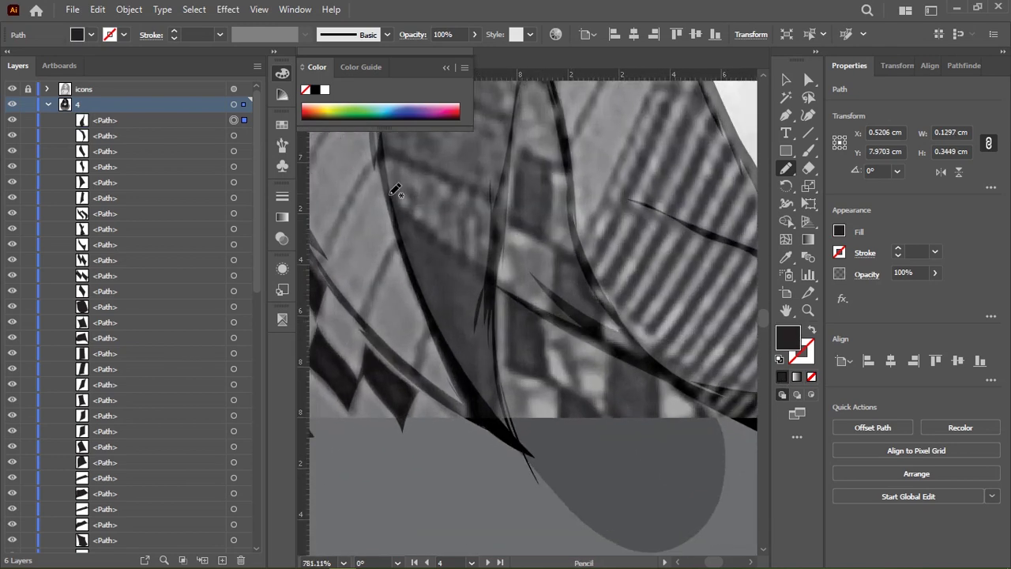
Trace the dark panel beside the hair strand and the next check block as filled shapes.
{"action": "mouse_move", "coordinate": [389, 196]}
{"action": "left_mouse_down"}
{"action": "mouse_move", "coordinate": [496, 266]}
{"action": "mouse_move", "coordinate": [515, 424]}
{"action": "mouse_move", "coordinate": [462, 375]}
{"action": "mouse_move", "coordinate": [402, 237]}
{"action": "left_mouse_up"}
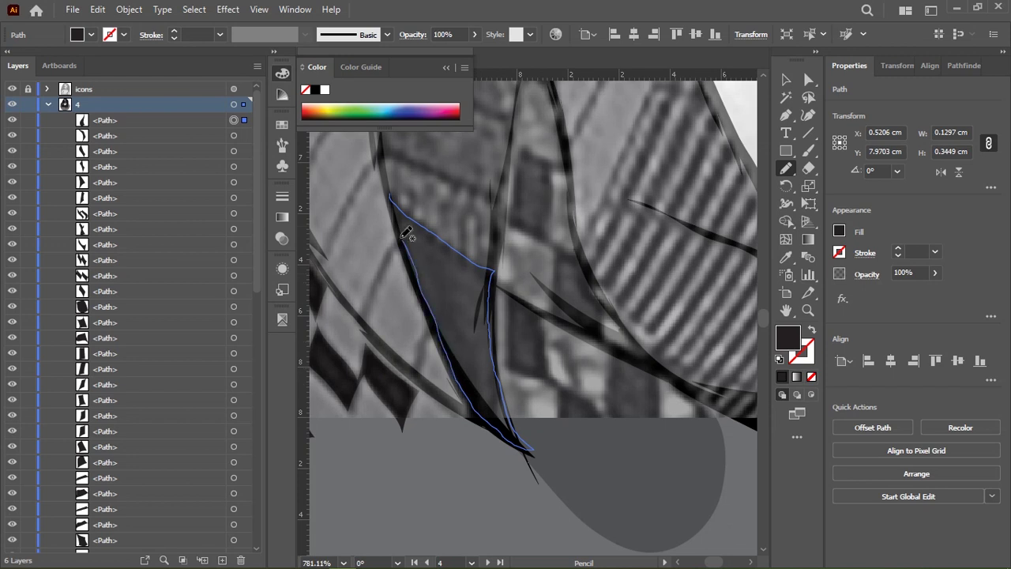
{"action": "left_click_drag", "start_coordinate": [401, 195], "coordinate": [391, 198]}
{"action": "scroll", "coordinate": [444, 289], "scroll_direction": "down", "scroll_amount": 2}
{"action": "scroll", "coordinate": [445, 289], "scroll_direction": "left", "scroll_amount": 4}
{"action": "mouse_move", "coordinate": [421, 229]}
{"action": "left_mouse_down"}
{"action": "mouse_move", "coordinate": [424, 306]}
{"action": "mouse_move", "coordinate": [582, 368]}
{"action": "mouse_move", "coordinate": [528, 274]}
{"action": "mouse_move", "coordinate": [505, 336]}
{"action": "left_mouse_up"}
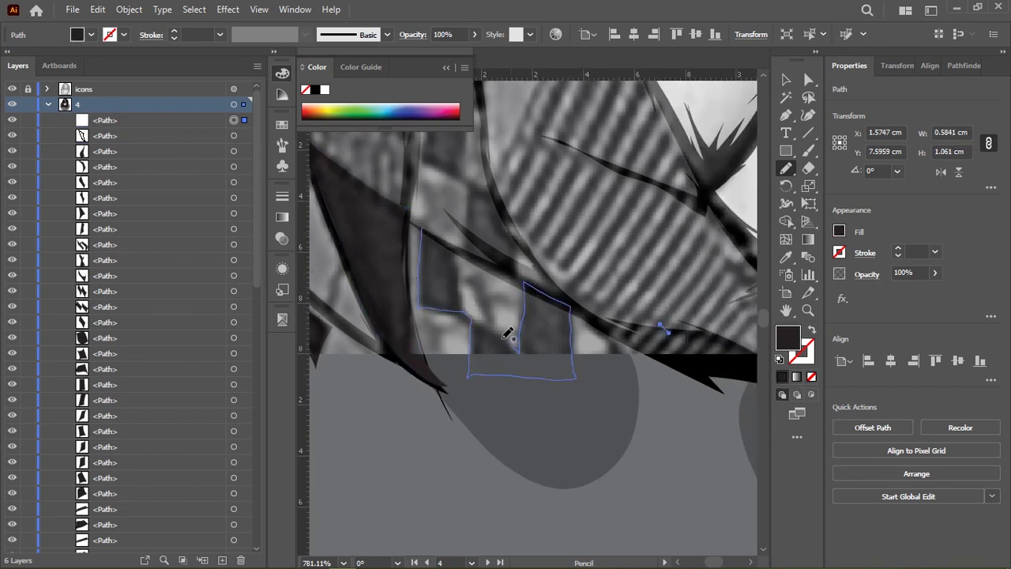
{"action": "mouse_move", "coordinate": [462, 257]}
{"action": "left_mouse_down"}
{"action": "mouse_move", "coordinate": [429, 226]}
{"action": "mouse_move", "coordinate": [442, 328]}
{"action": "left_mouse_up"}
Trace another dark check block, then bring the shoulder checker pattern into view.
{"action": "scroll", "coordinate": [442, 261], "scroll_direction": "up", "scroll_amount": 3}
{"action": "left_click_drag", "start_coordinate": [484, 384], "coordinate": [531, 434]}
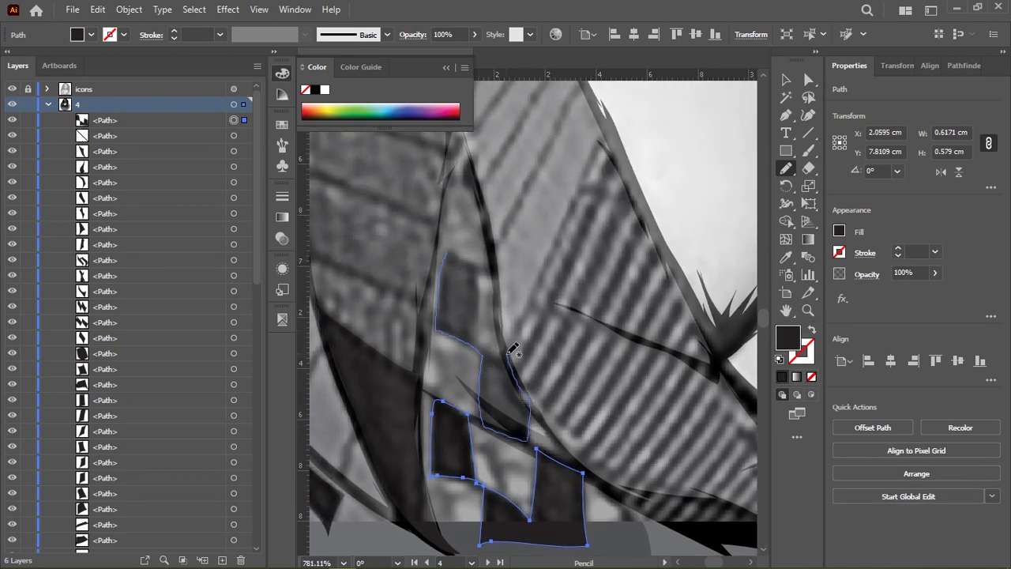
{"action": "left_click_drag", "start_coordinate": [508, 355], "coordinate": [476, 286]}
{"action": "left_click_drag", "start_coordinate": [450, 237], "coordinate": [447, 251]}
{"action": "scroll", "coordinate": [567, 368], "scroll_direction": "down", "scroll_amount": 3}
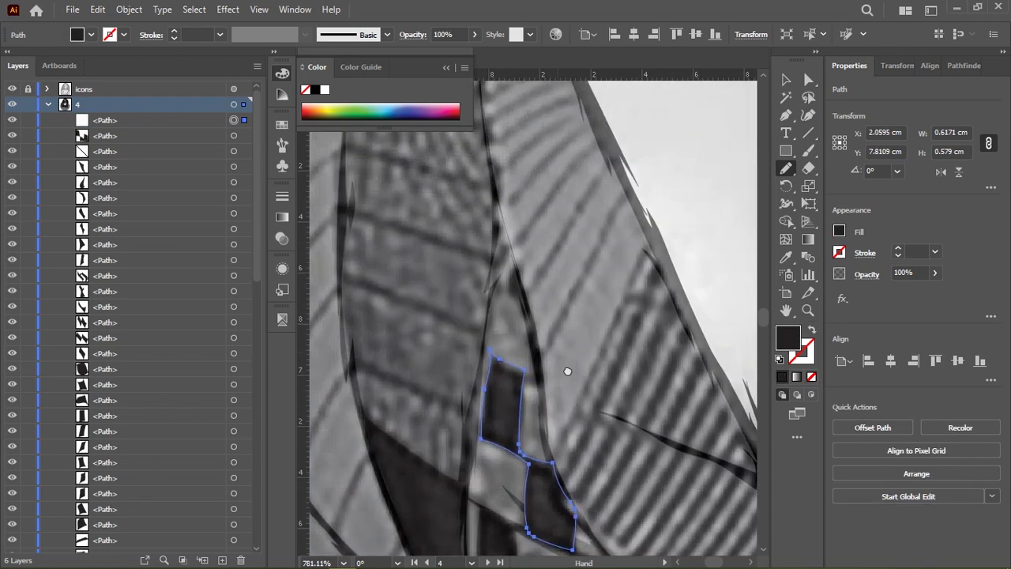
{"action": "mouse_move", "coordinate": [605, 300]}
{"action": "left_mouse_down"}
{"action": "mouse_move", "coordinate": [618, 397]}
{"action": "mouse_move", "coordinate": [472, 327]}
{"action": "left_mouse_up"}
{"action": "scroll", "coordinate": [479, 368], "scroll_direction": "up", "scroll_amount": 3}
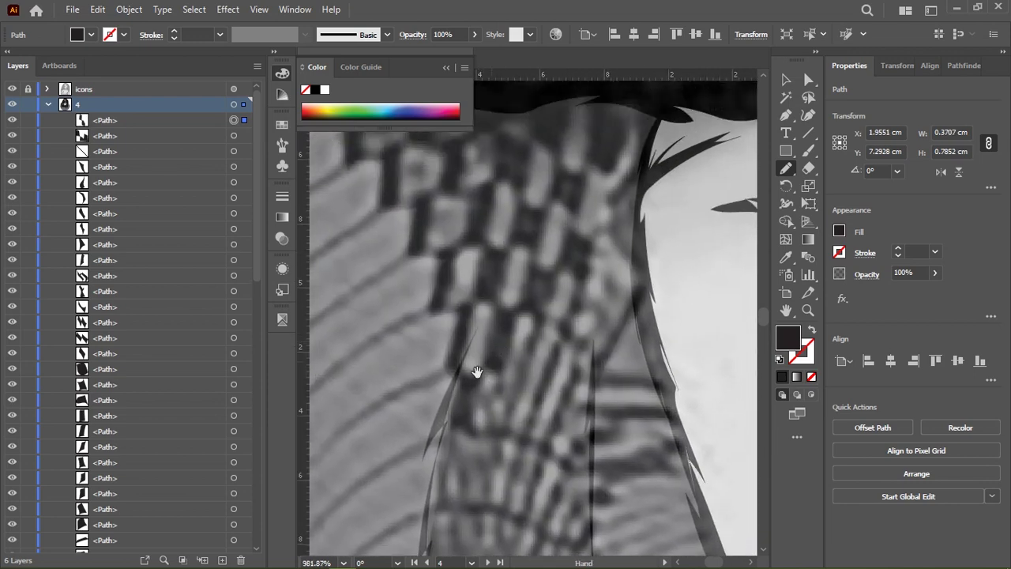
{"action": "mouse_move", "coordinate": [465, 372]}
{"action": "left_mouse_down"}
{"action": "mouse_move", "coordinate": [463, 413]}
{"action": "mouse_move", "coordinate": [484, 382]}
{"action": "left_mouse_up"}
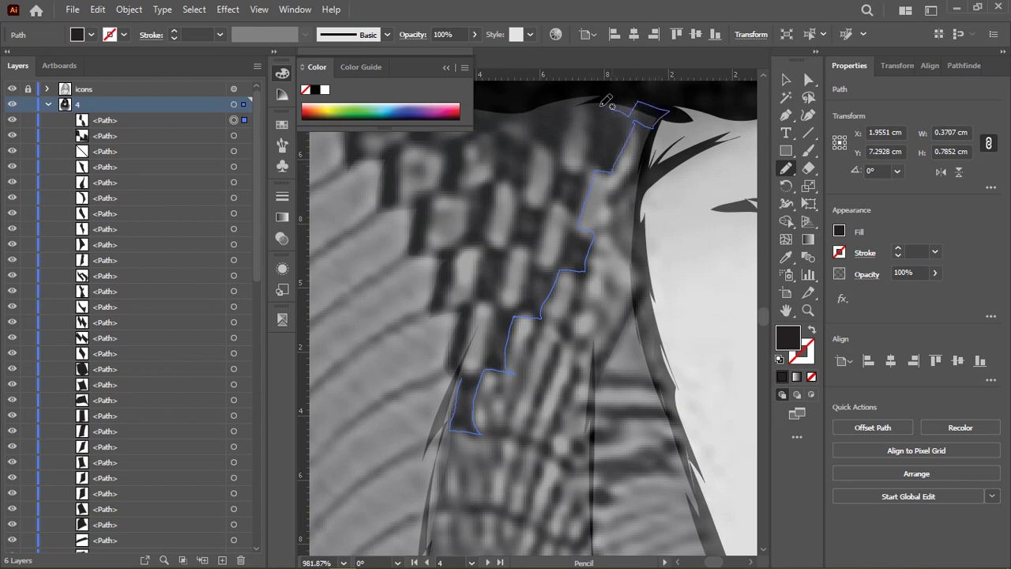
Trace a zigzag checker shape and another row of checker squares along the shoulder.
{"action": "left_click_drag", "start_coordinate": [602, 104], "coordinate": [588, 157]}
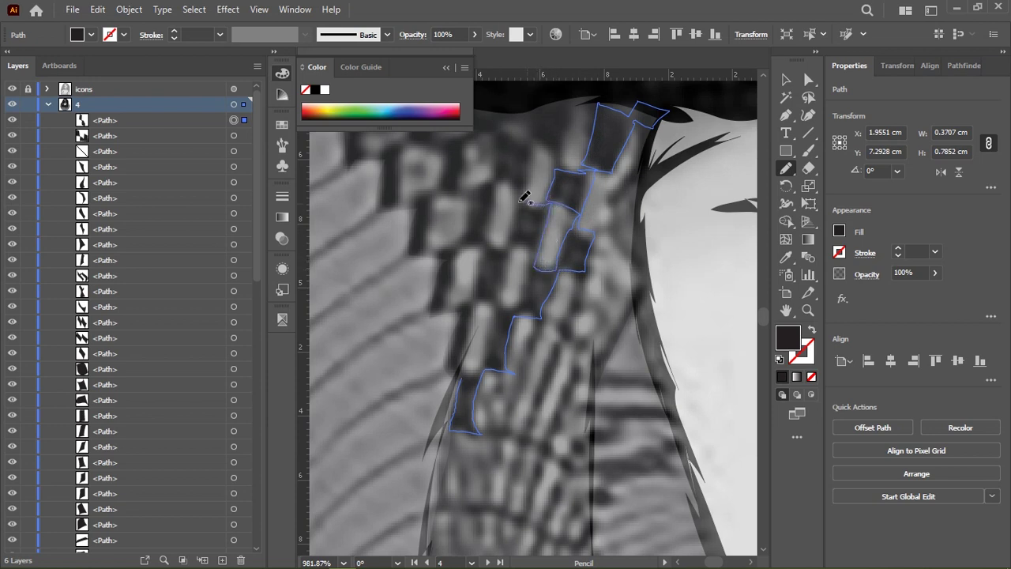
{"action": "mouse_move", "coordinate": [579, 109]}
{"action": "left_mouse_down"}
{"action": "mouse_move", "coordinate": [526, 97]}
{"action": "mouse_move", "coordinate": [498, 124]}
{"action": "left_mouse_up"}
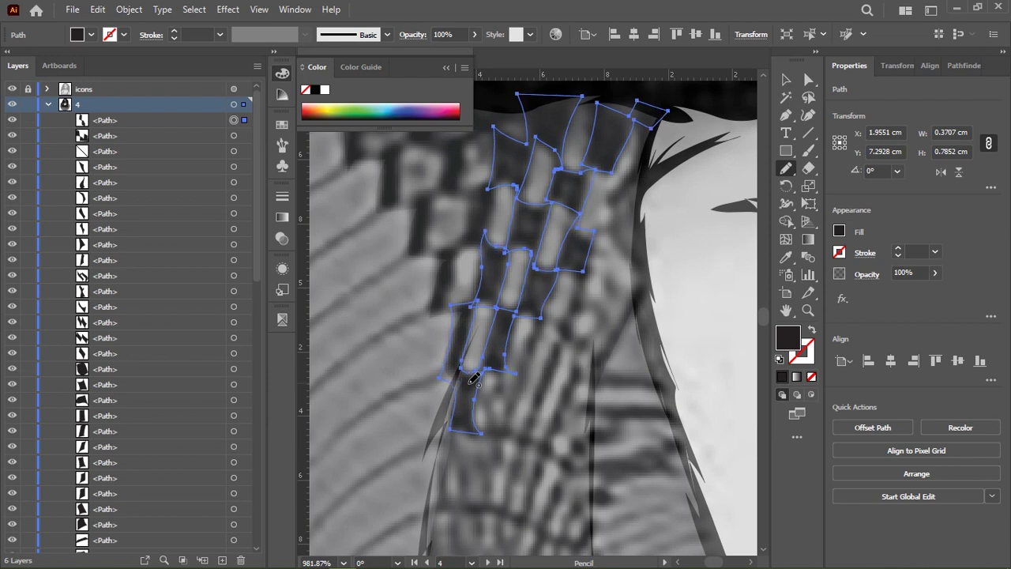
{"action": "left_click_drag", "start_coordinate": [467, 381], "coordinate": [431, 423]}
{"action": "key", "text": "slash"}
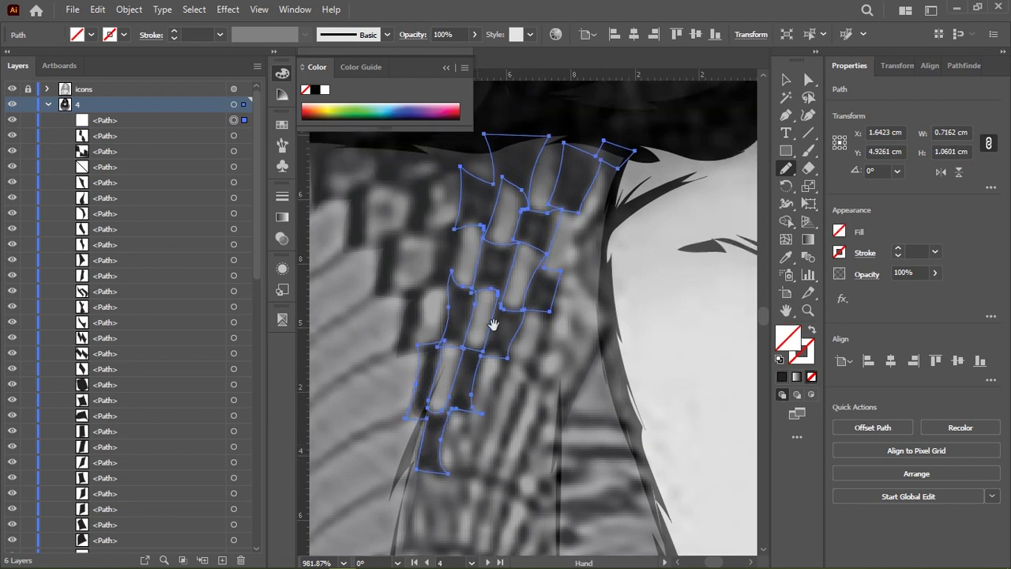
{"action": "key", "text": "ctrl+z"}
{"action": "scroll", "coordinate": [524, 332], "scroll_direction": "up", "scroll_amount": 3}
{"action": "scroll", "coordinate": [372, 225], "scroll_direction": "left", "scroll_amount": 3}
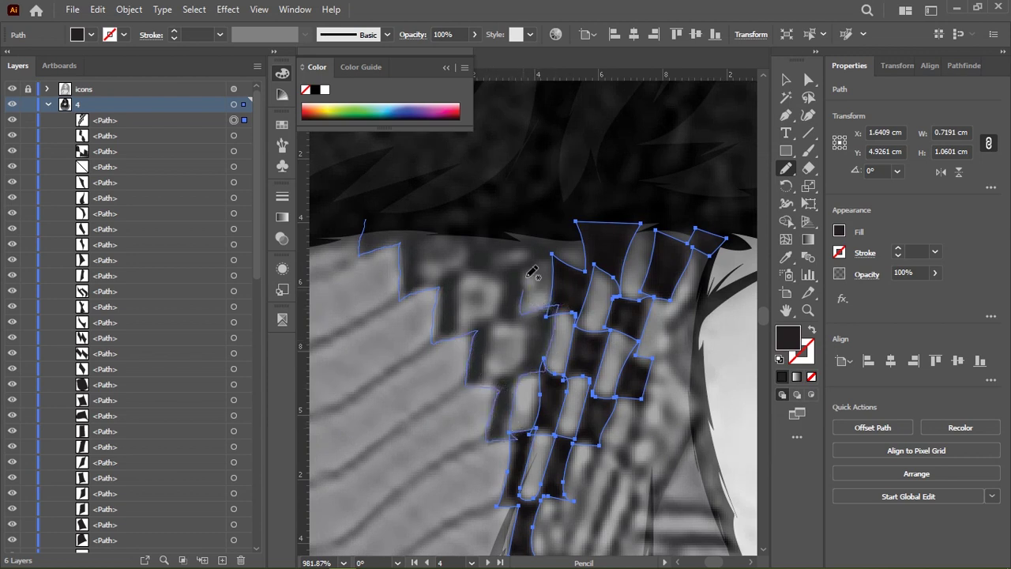
Trace two small checker squares and a taller checker strip, then zoom out.
{"action": "mouse_move", "coordinate": [577, 230]}
{"action": "left_mouse_down"}
{"action": "mouse_move", "coordinate": [523, 258]}
{"action": "mouse_move", "coordinate": [470, 259]}
{"action": "left_mouse_up"}
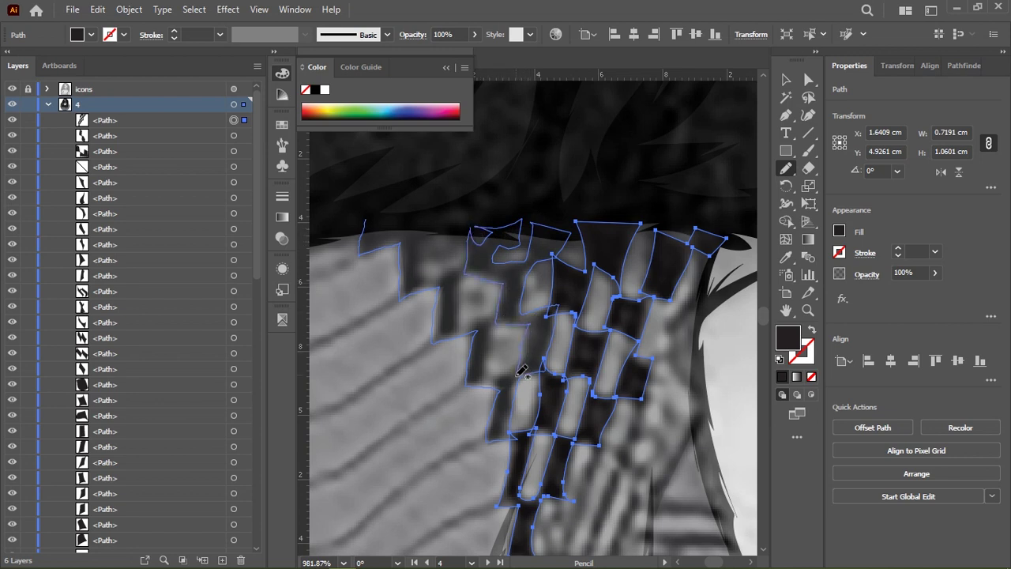
{"action": "left_click_drag", "start_coordinate": [520, 374], "coordinate": [498, 321]}
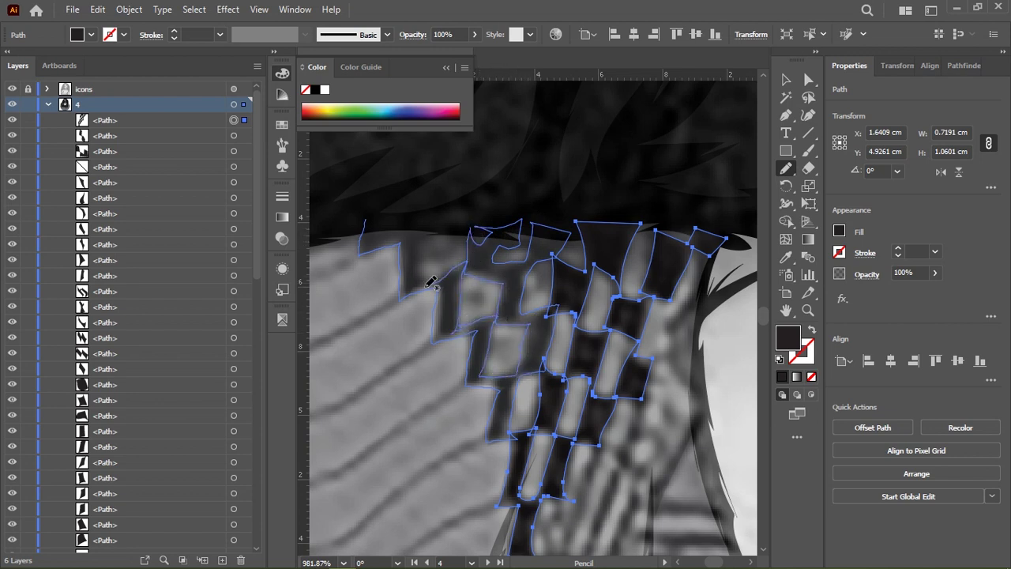
{"action": "mouse_move", "coordinate": [428, 287]}
{"action": "left_mouse_down"}
{"action": "mouse_move", "coordinate": [430, 235]}
{"action": "mouse_move", "coordinate": [368, 218]}
{"action": "left_mouse_up"}
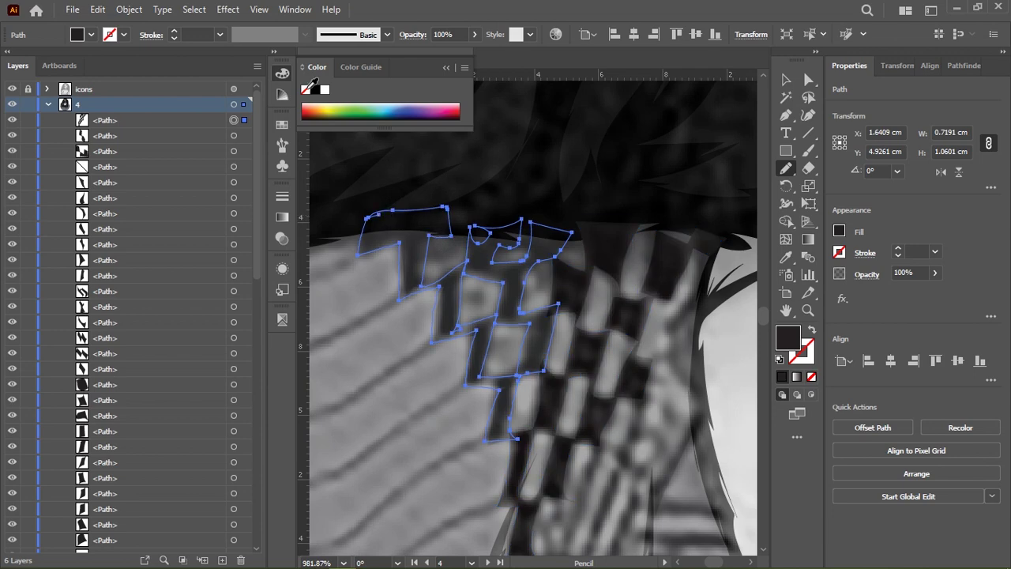
{"action": "left_click", "coordinate": [486, 260], "text": "alt"}
Trace a small black-filled shape in a fold along the garment's left edge.
{"action": "left_click_drag", "start_coordinate": [482, 188], "coordinate": [614, 256]}
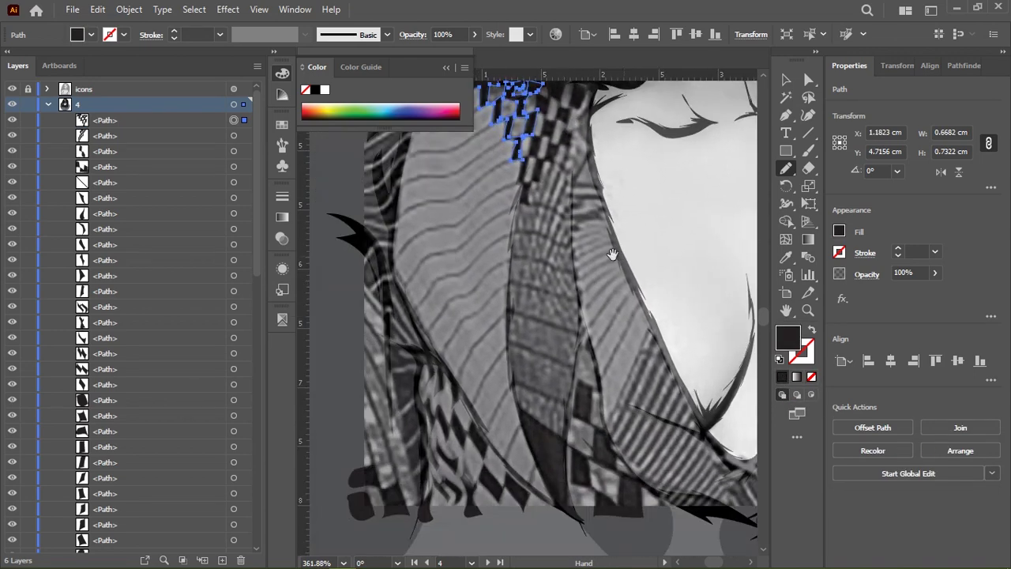
{"action": "left_click_drag", "start_coordinate": [603, 298], "coordinate": [455, 294]}
{"action": "scroll", "coordinate": [455, 294], "scroll_direction": "up", "scroll_amount": 2}
{"action": "scroll", "coordinate": [456, 332], "scroll_direction": "up", "scroll_amount": 2}
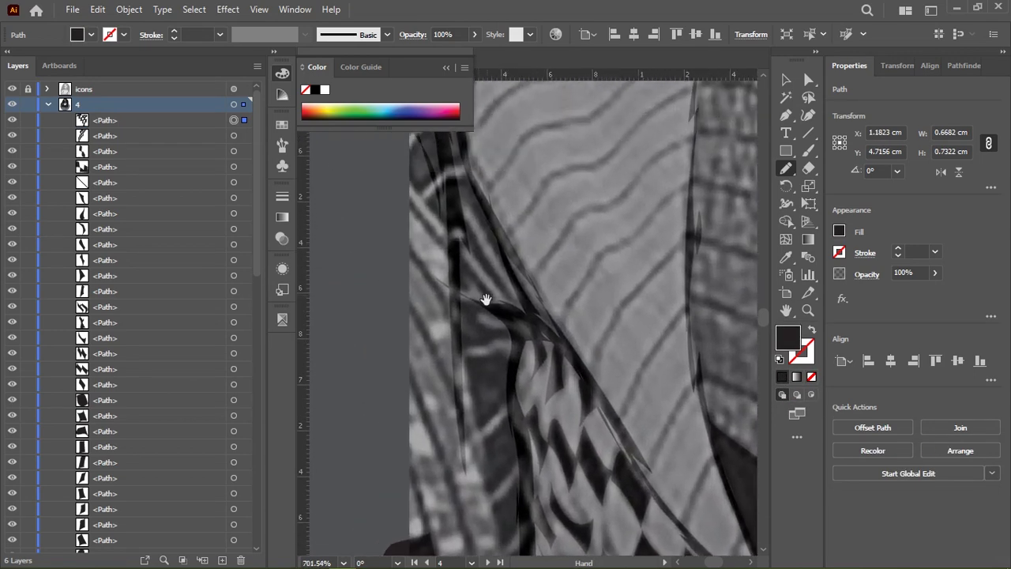
{"action": "mouse_move", "coordinate": [509, 317]}
{"action": "left_mouse_down"}
{"action": "mouse_move", "coordinate": [459, 338]}
{"action": "mouse_move", "coordinate": [498, 316]}
{"action": "mouse_move", "coordinate": [534, 325]}
{"action": "left_mouse_up"}
{"action": "scroll", "coordinate": [653, 424], "scroll_direction": "down", "scroll_amount": 3}
{"action": "scroll", "coordinate": [506, 395], "scroll_direction": "up", "scroll_amount": 2}
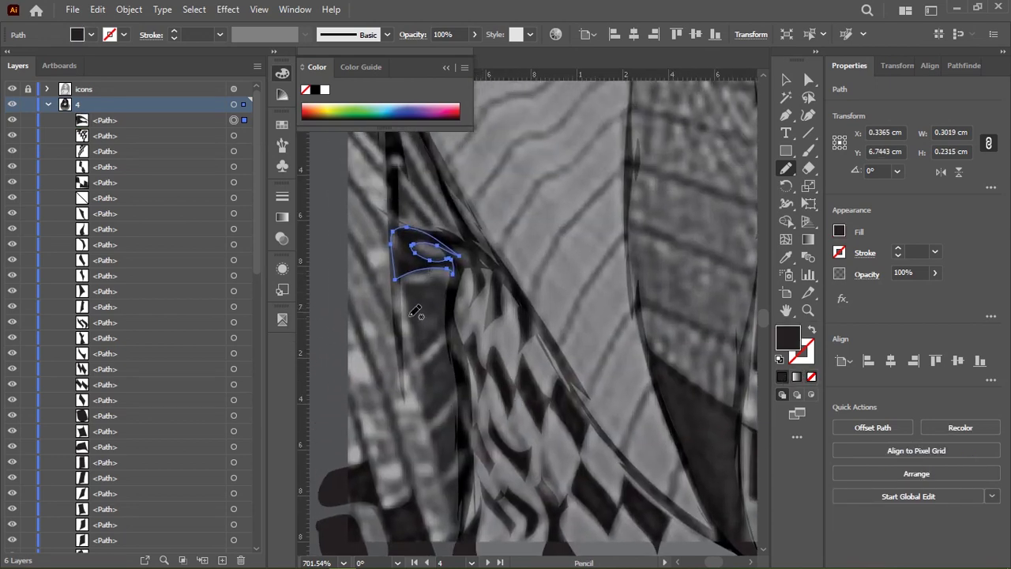
Trace dark patches along the fold's edge and a small dark shape by the hem.
{"action": "left_click_drag", "start_coordinate": [405, 286], "coordinate": [405, 285]}
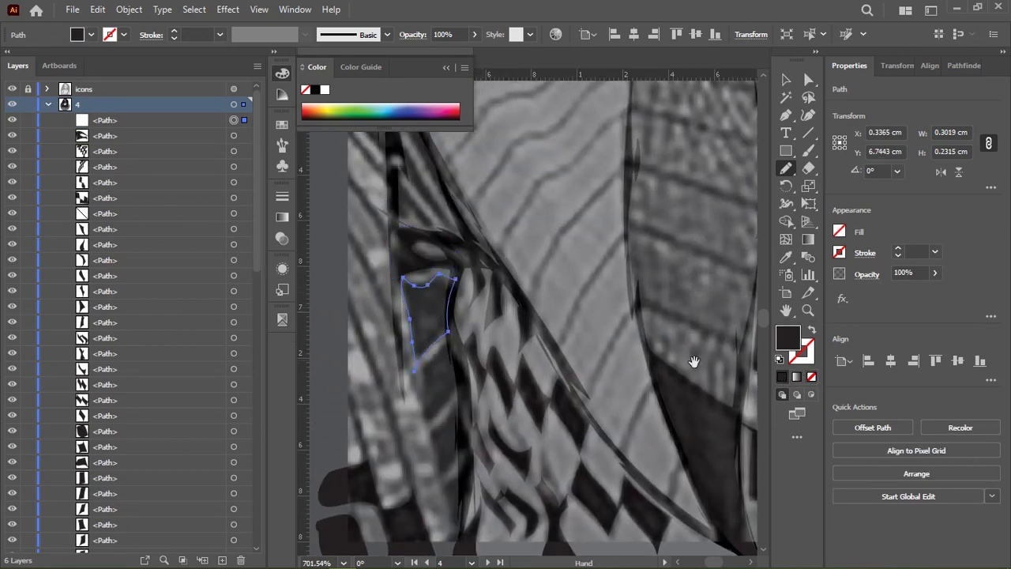
{"action": "scroll", "coordinate": [406, 327], "scroll_direction": "down", "scroll_amount": 3}
{"action": "mouse_move", "coordinate": [394, 320]}
{"action": "left_mouse_down"}
{"action": "mouse_move", "coordinate": [425, 336]}
{"action": "mouse_move", "coordinate": [399, 320]}
{"action": "mouse_move", "coordinate": [399, 356]}
{"action": "left_mouse_up"}
{"action": "scroll", "coordinate": [419, 298], "scroll_direction": "up", "scroll_amount": 2}
{"action": "scroll", "coordinate": [413, 294], "scroll_direction": "down", "scroll_amount": 3}
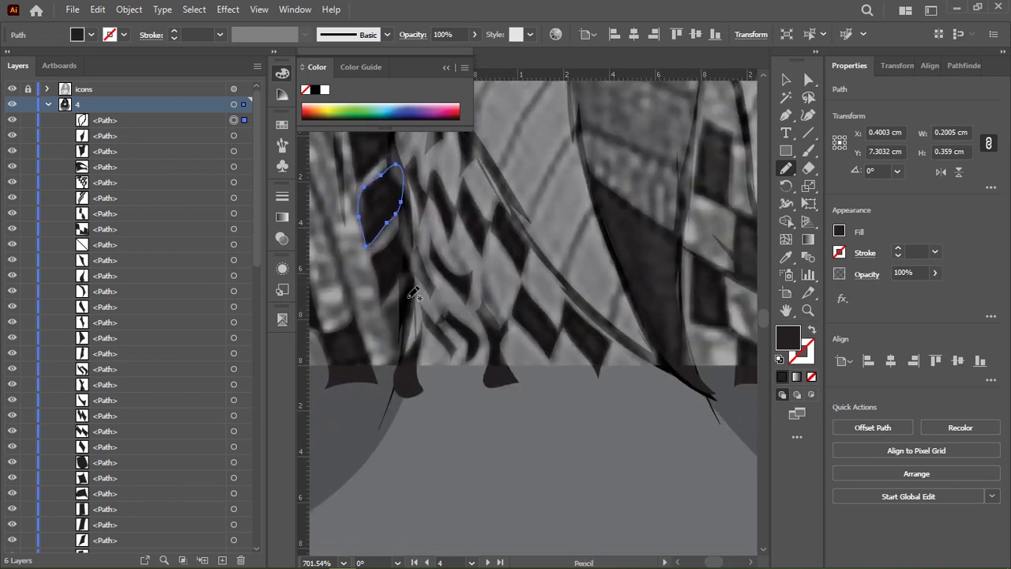
{"action": "left_click_drag", "start_coordinate": [407, 283], "coordinate": [388, 327]}
{"action": "left_click_drag", "start_coordinate": [416, 295], "coordinate": [397, 324]}
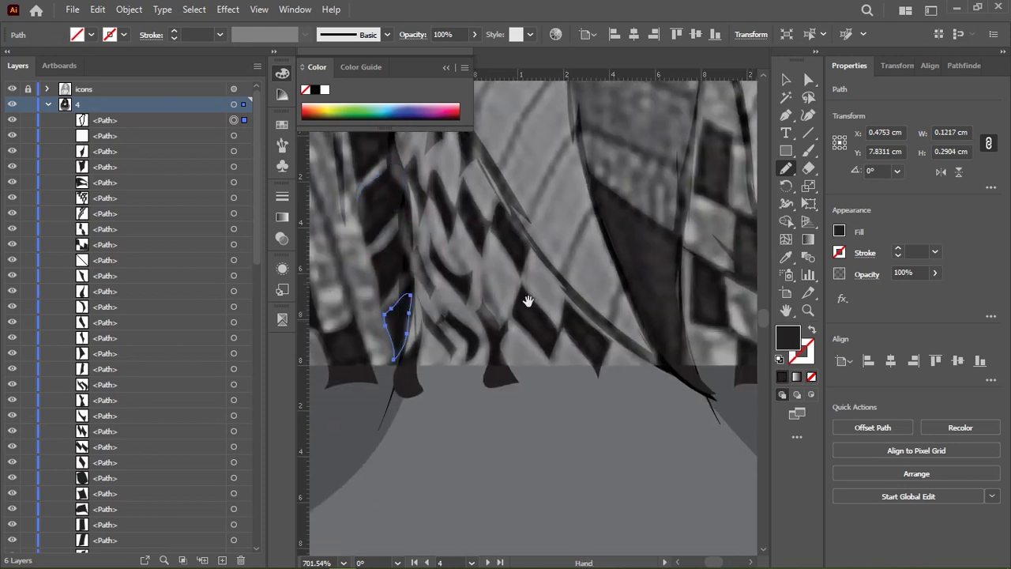
Trace a thin dark sliver extending along the fold higher up the left edge.
{"action": "scroll", "coordinate": [524, 298], "scroll_direction": "down", "scroll_amount": 3}
{"action": "mouse_move", "coordinate": [477, 258]}
{"action": "left_mouse_down"}
{"action": "mouse_move", "coordinate": [494, 323]}
{"action": "mouse_move", "coordinate": [522, 362]}
{"action": "left_mouse_up"}
{"action": "scroll", "coordinate": [489, 332], "scroll_direction": "up", "scroll_amount": 3}
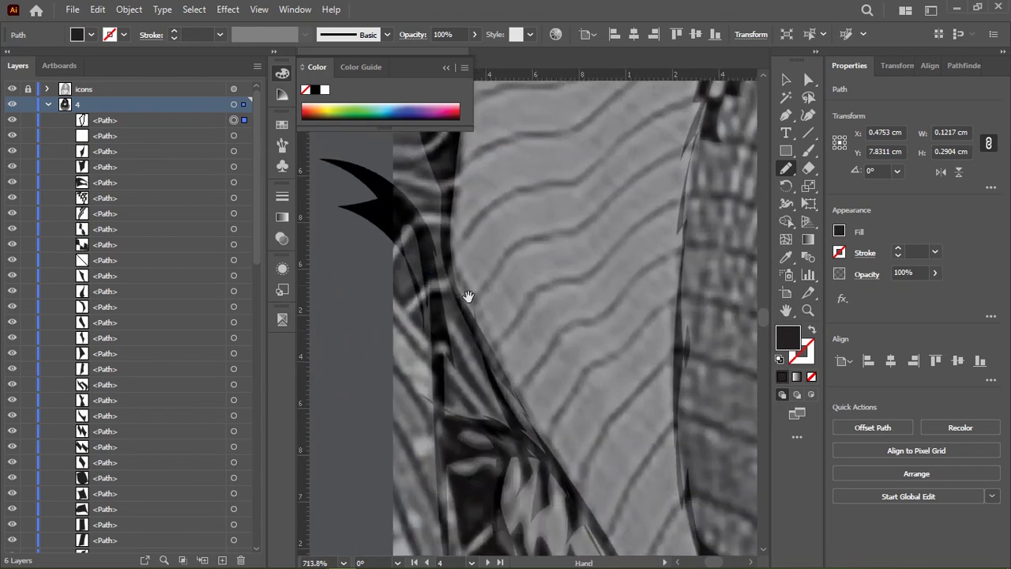
{"action": "mouse_move", "coordinate": [409, 314]}
{"action": "left_mouse_down"}
{"action": "mouse_move", "coordinate": [464, 360]}
{"action": "mouse_move", "coordinate": [492, 362]}
{"action": "mouse_move", "coordinate": [462, 281]}
{"action": "left_mouse_up"}
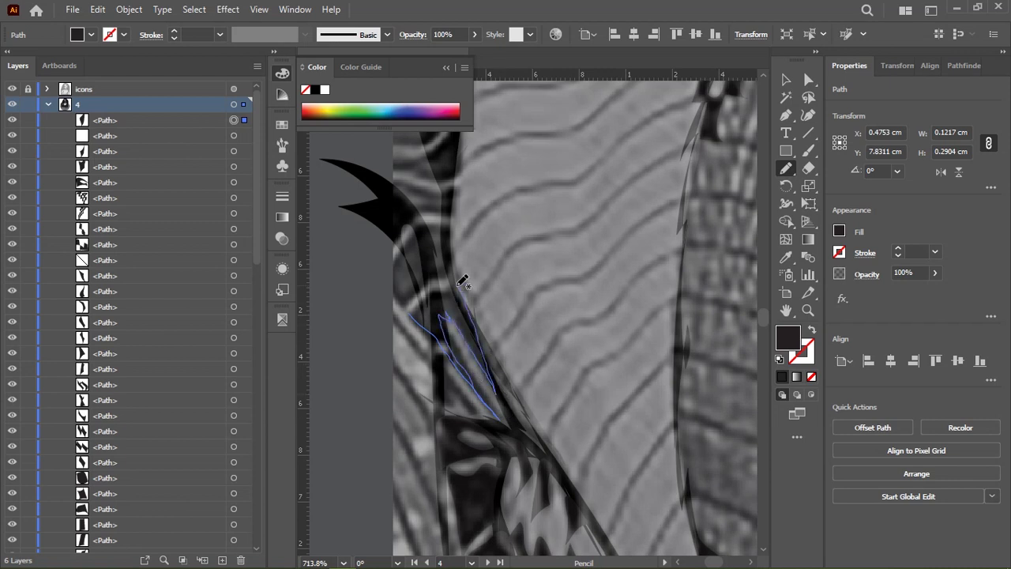
{"action": "mouse_move", "coordinate": [417, 314]}
{"action": "left_mouse_down"}
{"action": "mouse_move", "coordinate": [484, 351]}
{"action": "mouse_move", "coordinate": [490, 328]}
{"action": "left_mouse_up"}
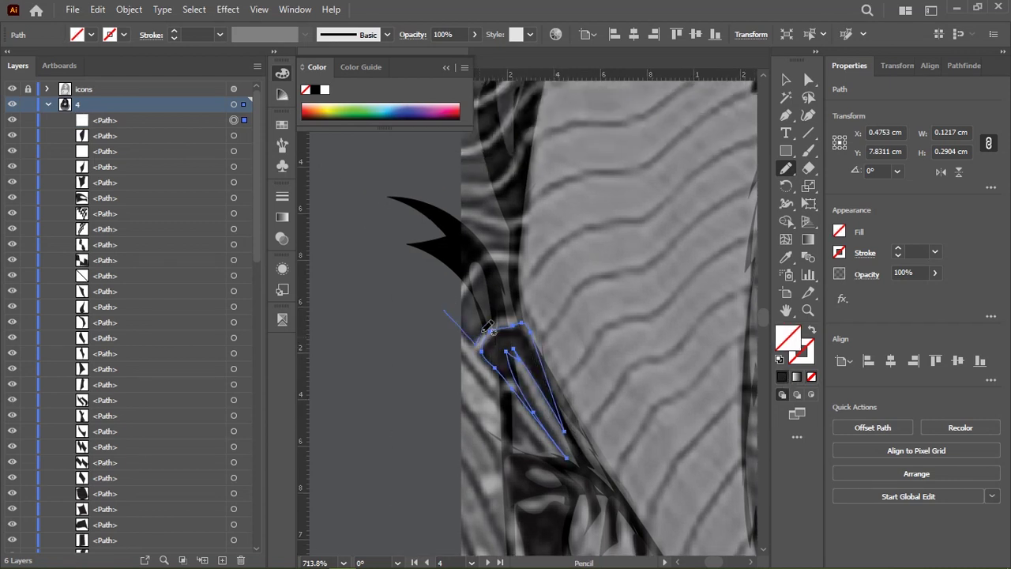
Outline dark shapes at the fold's top and left edge, swapping fill and stroke.
{"action": "mouse_move", "coordinate": [458, 297]}
{"action": "left_mouse_down"}
{"action": "mouse_move", "coordinate": [474, 269]}
{"action": "mouse_move", "coordinate": [417, 370]}
{"action": "left_mouse_up"}
{"action": "left_click_drag", "start_coordinate": [365, 300], "coordinate": [444, 309]}
{"action": "left_click_drag", "start_coordinate": [395, 356], "coordinate": [433, 348]}
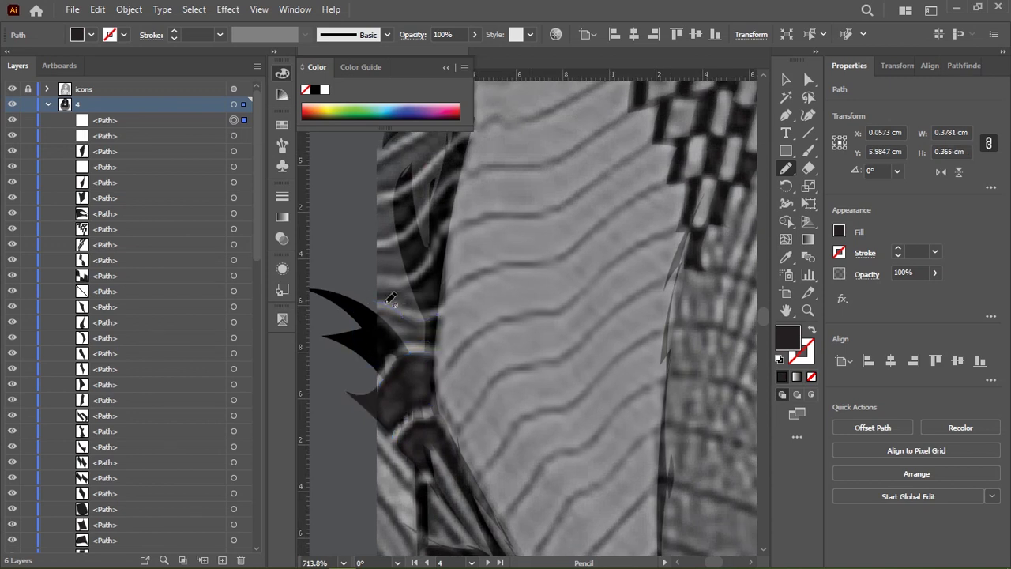
{"action": "scroll", "coordinate": [443, 260], "scroll_direction": "up", "scroll_amount": 2}
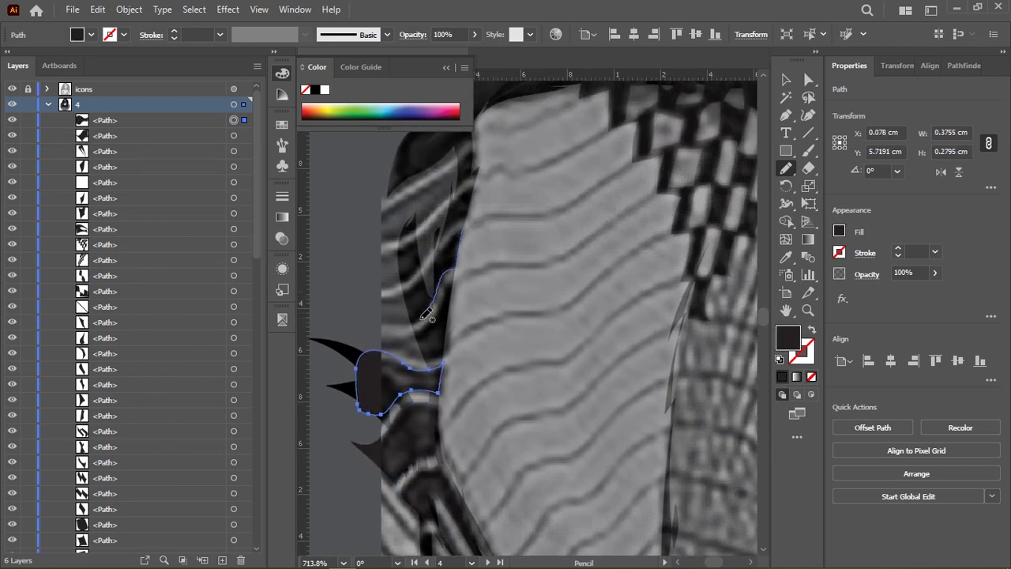
{"action": "left_click_drag", "start_coordinate": [449, 237], "coordinate": [455, 236]}
{"action": "key", "text": "shift+x"}
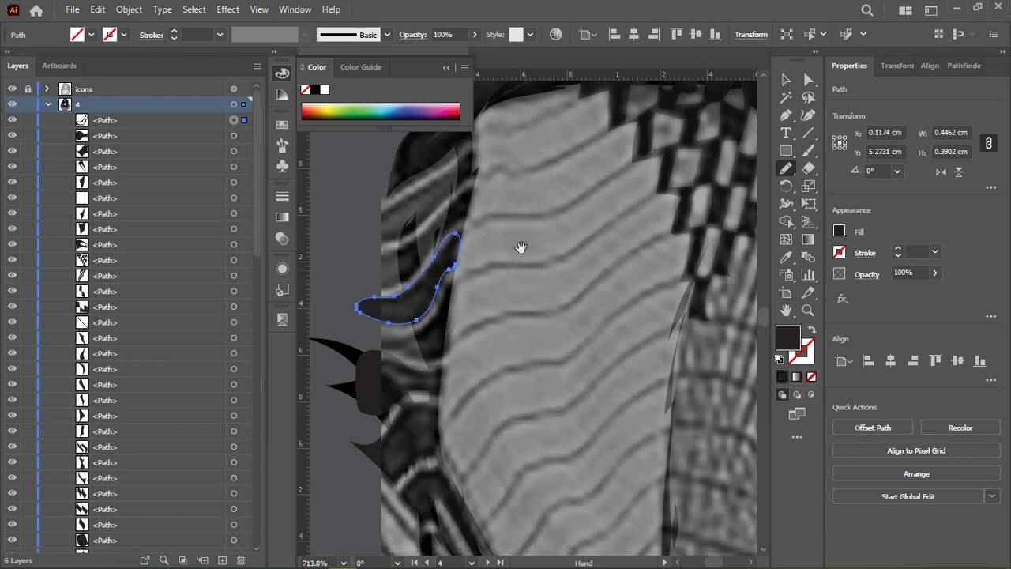
{"action": "mouse_move", "coordinate": [372, 341]}
{"action": "left_mouse_down"}
{"action": "mouse_move", "coordinate": [410, 344]}
{"action": "mouse_move", "coordinate": [371, 343]}
{"action": "left_mouse_up"}
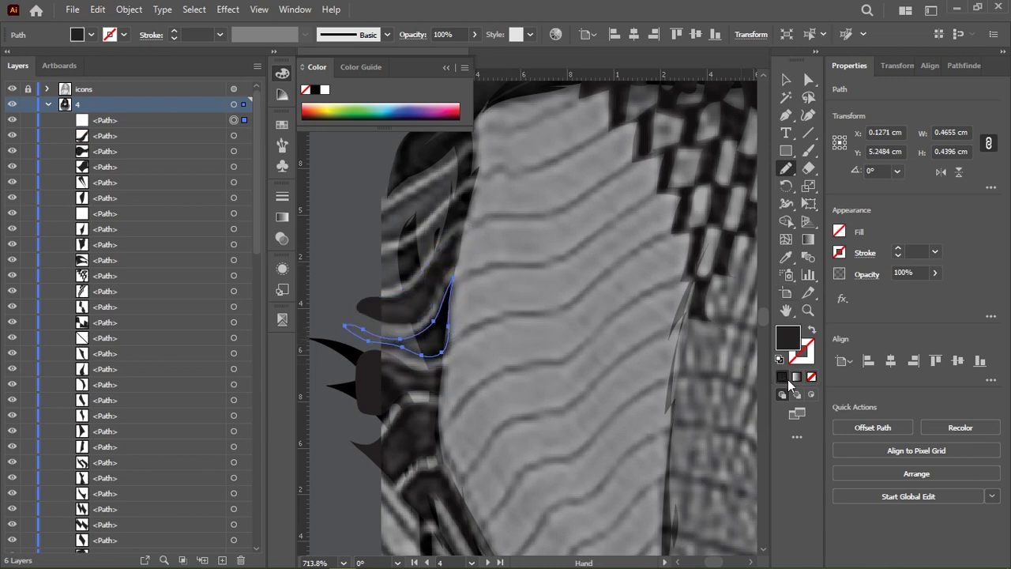
Trace a curved dark band higher up the left edge as a closed filled shape.
{"action": "mouse_move", "coordinate": [455, 368]}
{"action": "left_mouse_down"}
{"action": "mouse_move", "coordinate": [451, 251]}
{"action": "mouse_move", "coordinate": [434, 290]}
{"action": "left_mouse_up"}
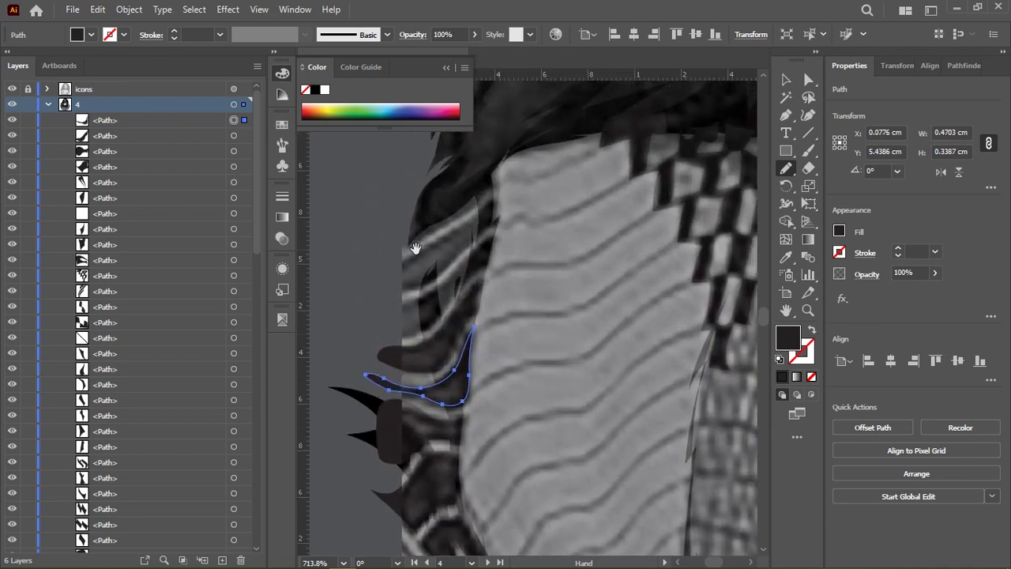
{"action": "left_click_drag", "start_coordinate": [382, 263], "coordinate": [463, 255]}
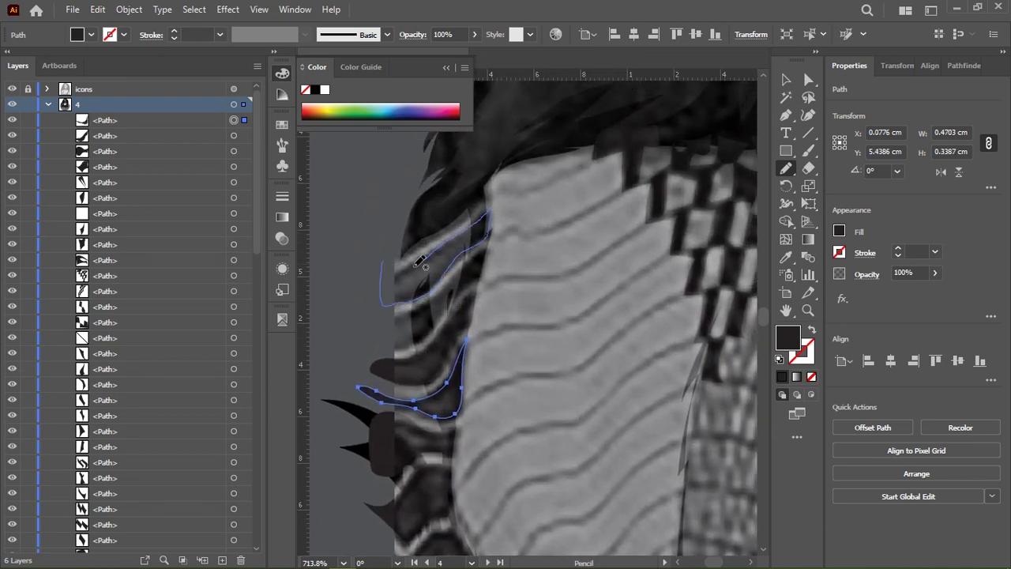
{"action": "left_click_drag", "start_coordinate": [497, 204], "coordinate": [384, 264]}
{"action": "left_click_drag", "start_coordinate": [407, 333], "coordinate": [351, 266]}
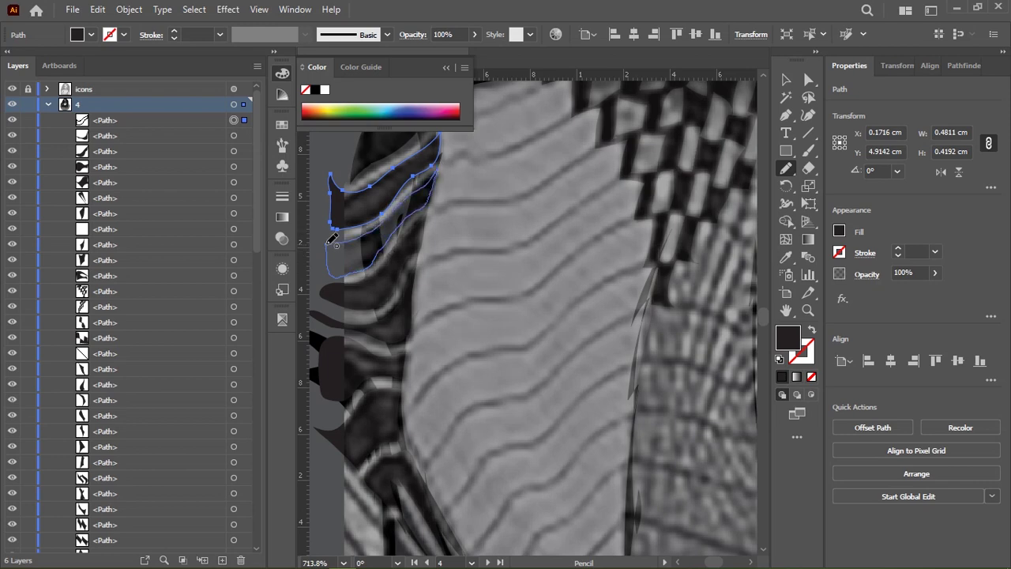
{"action": "scroll", "coordinate": [451, 271], "scroll_direction": "down", "scroll_amount": 3}
{"action": "mouse_move", "coordinate": [515, 316]}
{"action": "left_mouse_down"}
{"action": "mouse_move", "coordinate": [475, 347]}
{"action": "mouse_move", "coordinate": [418, 311]}
{"action": "left_mouse_up"}
{"action": "left_click_drag", "start_coordinate": [443, 388], "coordinate": [574, 286]}
Trace three dark stripes on the sleeve near the left shoulder.
{"action": "scroll", "coordinate": [493, 326], "scroll_direction": "up", "scroll_amount": 3}
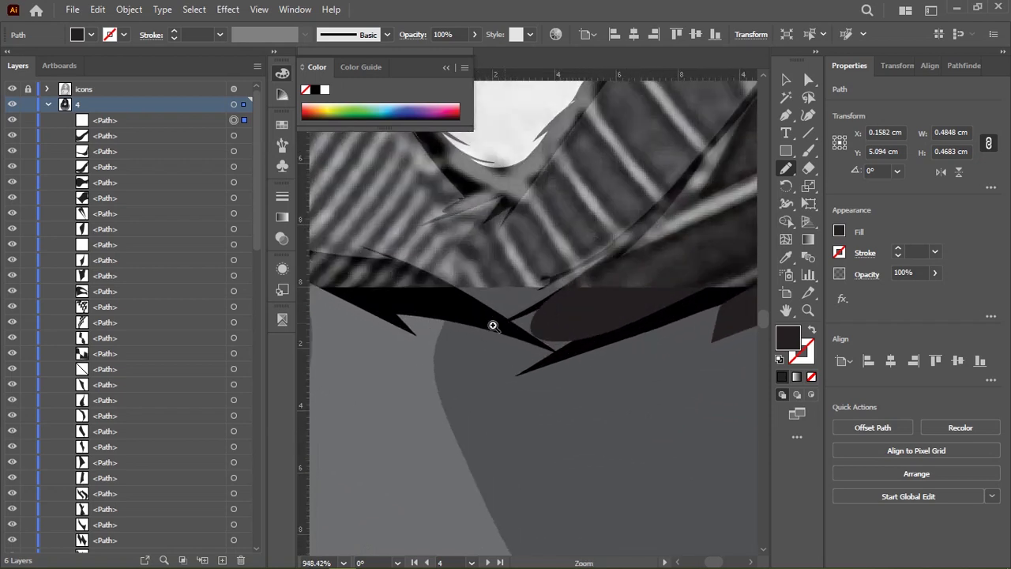
{"action": "scroll", "coordinate": [493, 325], "scroll_direction": "up", "scroll_amount": 1}
{"action": "mouse_move", "coordinate": [479, 230]}
{"action": "left_mouse_down"}
{"action": "mouse_move", "coordinate": [449, 316]}
{"action": "mouse_move", "coordinate": [467, 289]}
{"action": "left_mouse_up"}
{"action": "mouse_move", "coordinate": [497, 331]}
{"action": "left_mouse_down"}
{"action": "mouse_move", "coordinate": [455, 362]}
{"action": "mouse_move", "coordinate": [435, 293]}
{"action": "mouse_move", "coordinate": [469, 287]}
{"action": "left_mouse_up"}
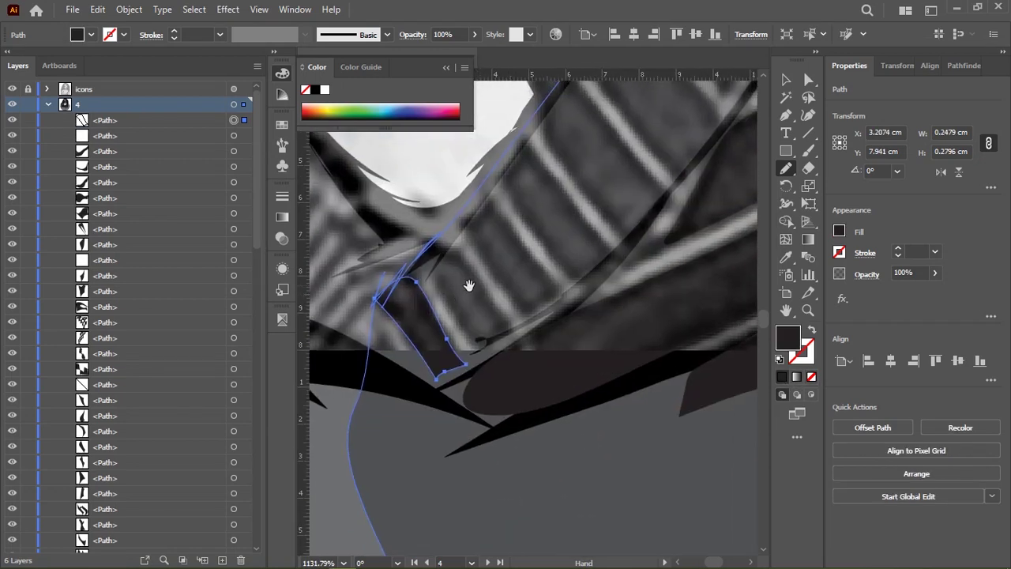
{"action": "mouse_move", "coordinate": [455, 249]}
{"action": "left_mouse_down"}
{"action": "mouse_move", "coordinate": [509, 322]}
{"action": "mouse_move", "coordinate": [442, 262]}
{"action": "left_mouse_up"}
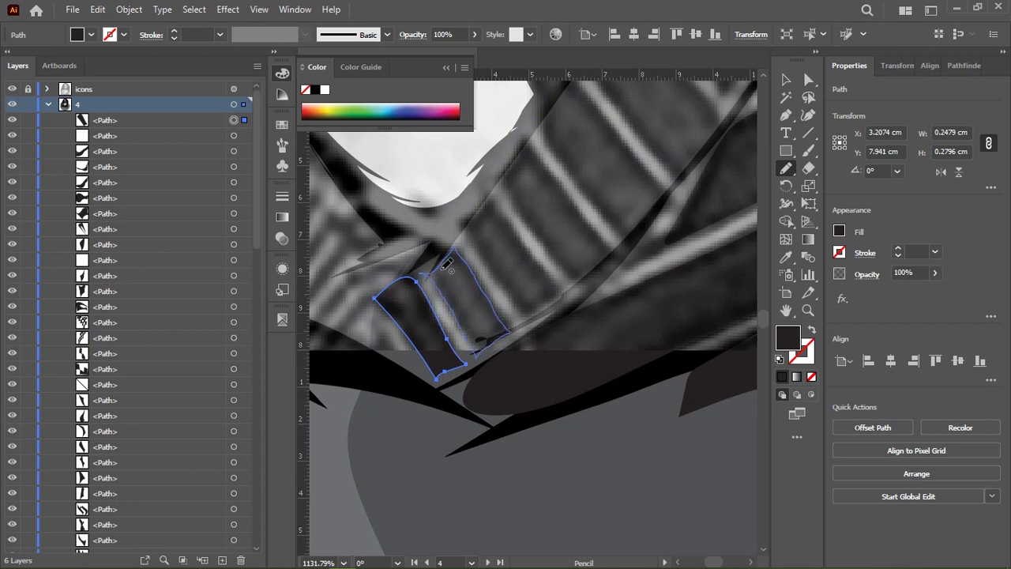
{"action": "mouse_move", "coordinate": [371, 331]}
{"action": "left_mouse_down"}
{"action": "mouse_move", "coordinate": [522, 316]}
{"action": "mouse_move", "coordinate": [559, 338]}
{"action": "left_mouse_up"}
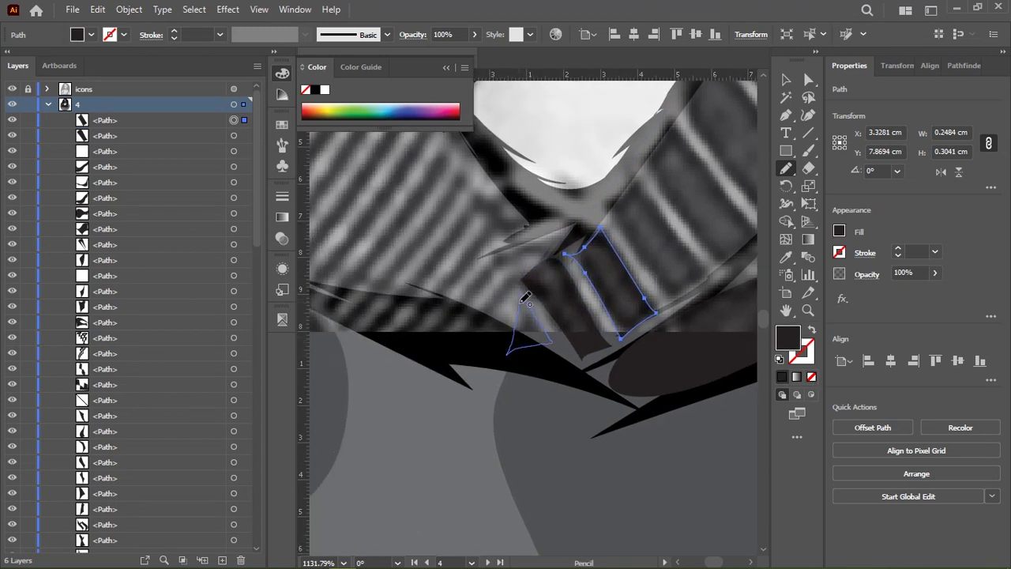
Outline two more dark stripes in the upper-left of the striped area.
{"action": "left_click_drag", "start_coordinate": [526, 299], "coordinate": [397, 321]}
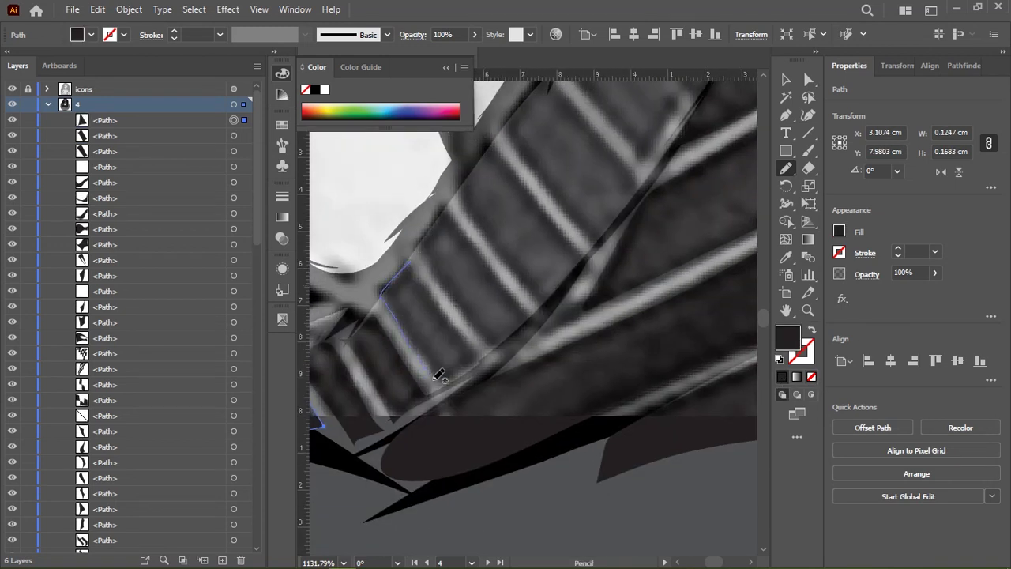
{"action": "left_click_drag", "start_coordinate": [467, 338], "coordinate": [411, 264]}
{"action": "mouse_move", "coordinate": [446, 205]}
{"action": "left_mouse_down"}
{"action": "mouse_move", "coordinate": [537, 315]}
{"action": "mouse_move", "coordinate": [444, 207]}
{"action": "left_mouse_up"}
{"action": "left_click_drag", "start_coordinate": [447, 307], "coordinate": [394, 435]}
{"action": "mouse_move", "coordinate": [456, 247]}
{"action": "left_mouse_down"}
{"action": "mouse_move", "coordinate": [509, 320]}
{"action": "mouse_move", "coordinate": [449, 252]}
{"action": "left_mouse_up"}
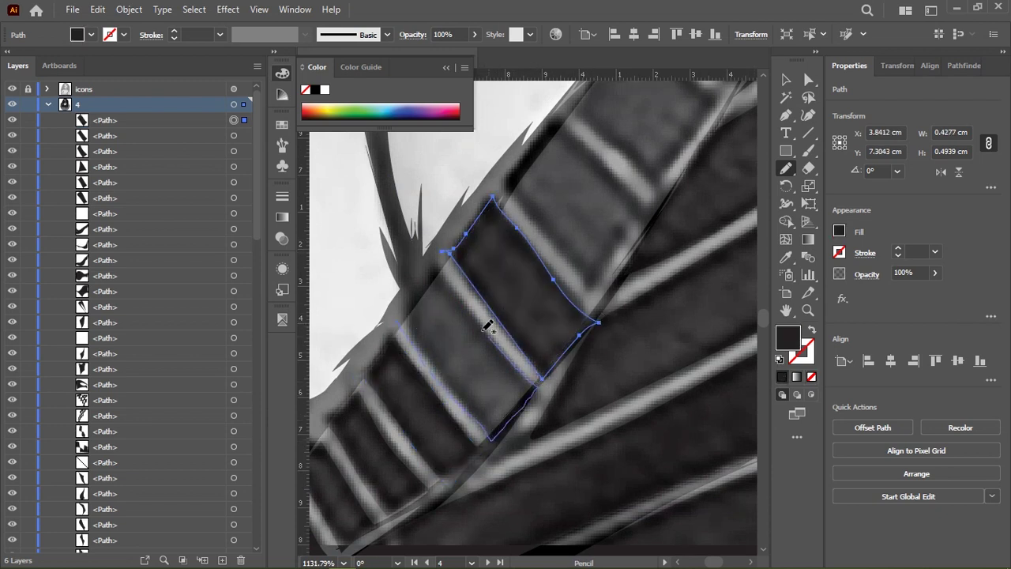
Trace and close two further checker stripe outlines along the garment.
{"action": "mouse_move", "coordinate": [445, 253]}
{"action": "left_mouse_down"}
{"action": "mouse_move", "coordinate": [420, 296]}
{"action": "mouse_move", "coordinate": [494, 434]}
{"action": "left_mouse_up"}
{"action": "scroll", "coordinate": [402, 309], "scroll_direction": "up", "scroll_amount": 5}
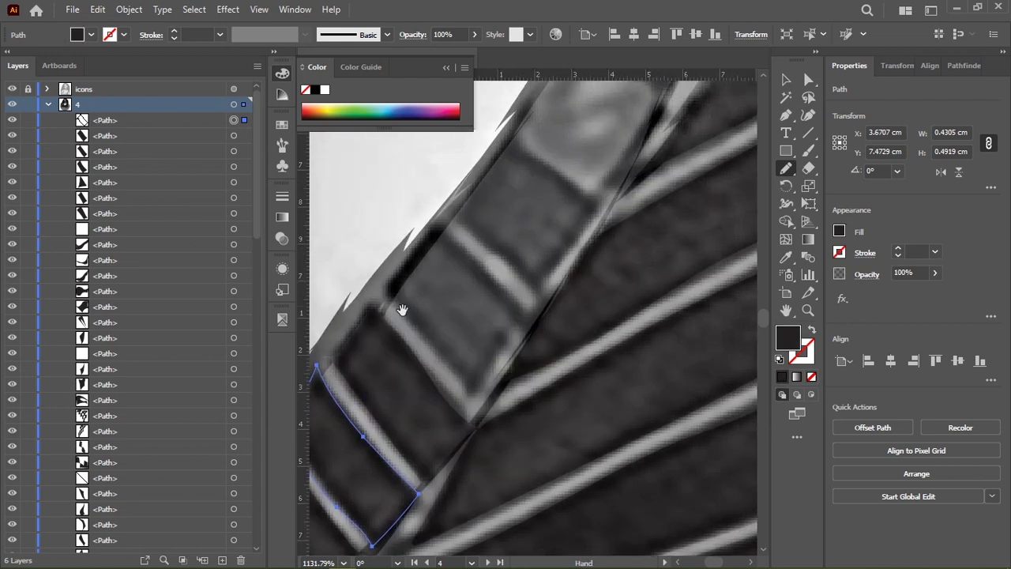
{"action": "mouse_move", "coordinate": [491, 218]}
{"action": "left_mouse_down"}
{"action": "mouse_move", "coordinate": [582, 294]}
{"action": "mouse_move", "coordinate": [493, 214]}
{"action": "left_mouse_up"}
{"action": "left_click_drag", "start_coordinate": [423, 293], "coordinate": [545, 292]}
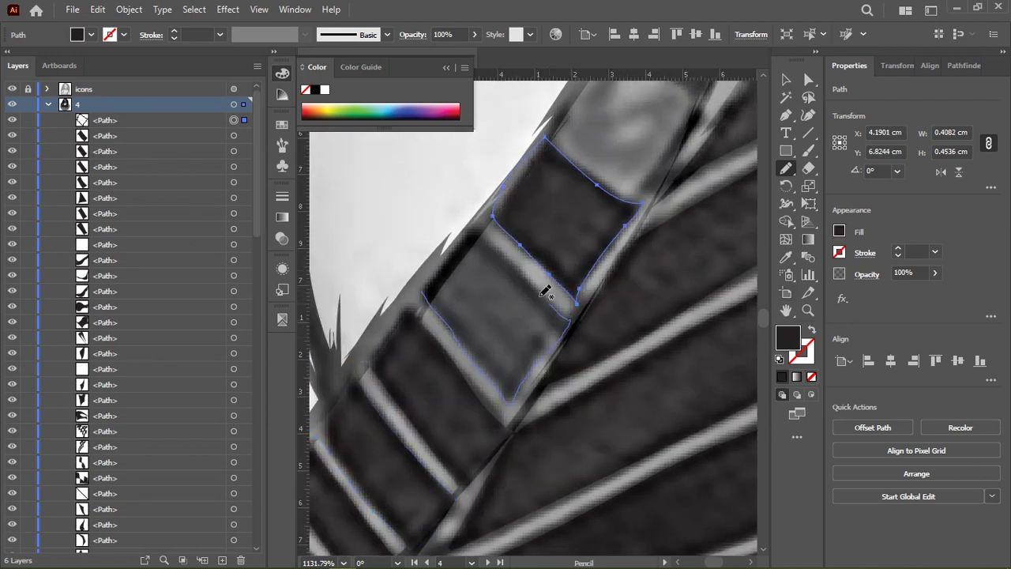
{"action": "left_click_drag", "start_coordinate": [459, 246], "coordinate": [460, 245]}
Outline another dark stripe near the shoulder and fill it black.
{"action": "scroll", "coordinate": [436, 332], "scroll_direction": "down", "scroll_amount": 3}
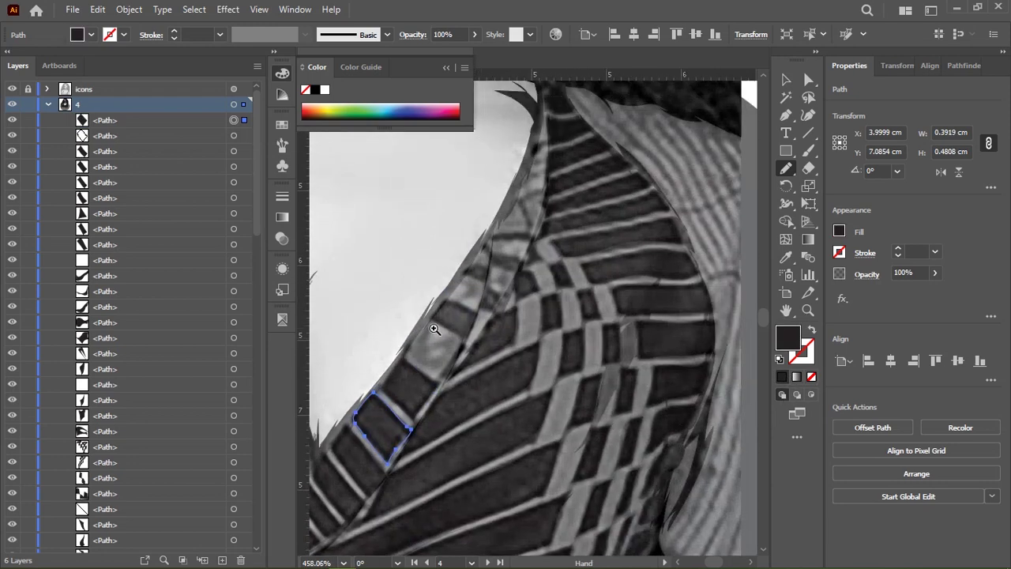
{"action": "scroll", "coordinate": [444, 305], "scroll_direction": "up", "scroll_amount": 5}
{"action": "mouse_move", "coordinate": [413, 297]}
{"action": "left_mouse_down"}
{"action": "mouse_move", "coordinate": [501, 338]}
{"action": "mouse_move", "coordinate": [533, 266]}
{"action": "mouse_move", "coordinate": [414, 296]}
{"action": "left_mouse_up"}
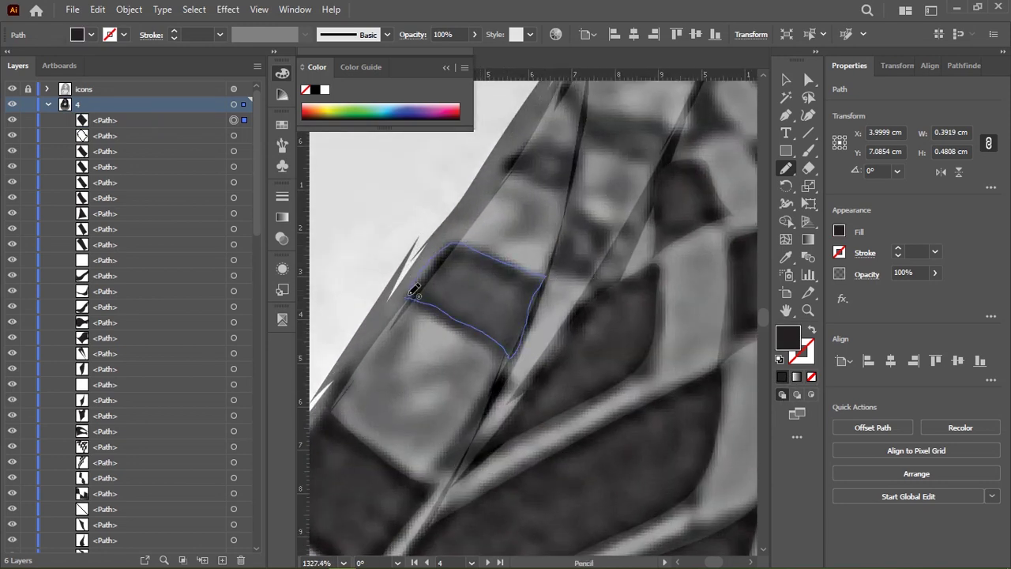
{"action": "left_click", "coordinate": [782, 377]}
Trace two more closed checker squares beside it.
{"action": "mouse_move", "coordinate": [517, 277]}
{"action": "left_mouse_down"}
{"action": "mouse_move", "coordinate": [492, 332]}
{"action": "mouse_move", "coordinate": [589, 275]}
{"action": "mouse_move", "coordinate": [529, 273]}
{"action": "left_mouse_up"}
{"action": "scroll", "coordinate": [505, 332], "scroll_direction": "down", "scroll_amount": 2}
{"action": "mouse_move", "coordinate": [440, 365]}
{"action": "left_mouse_down"}
{"action": "mouse_move", "coordinate": [467, 404]}
{"action": "mouse_move", "coordinate": [440, 366]}
{"action": "mouse_move", "coordinate": [549, 352]}
{"action": "left_mouse_up"}
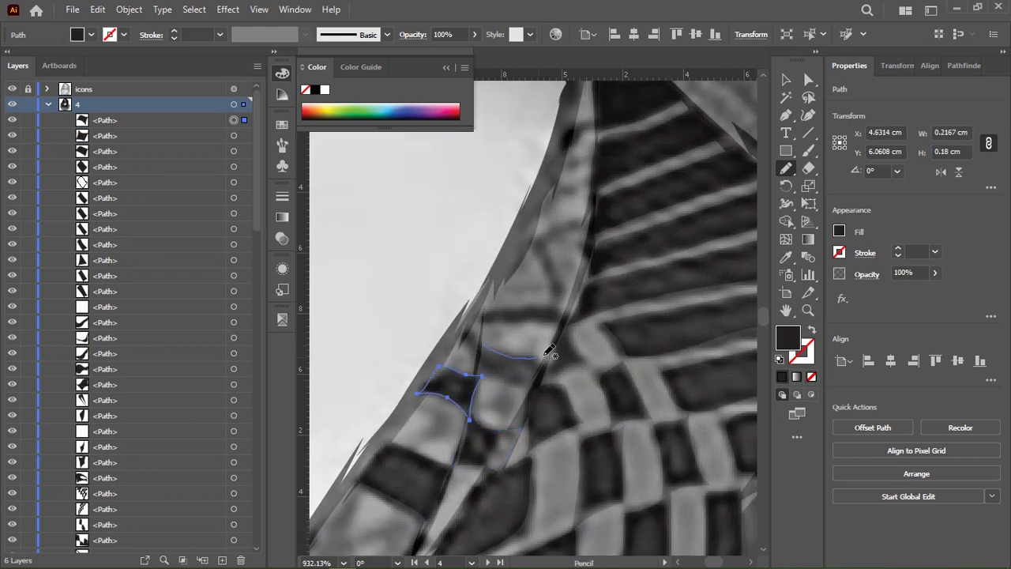
{"action": "left_click_drag", "start_coordinate": [482, 338], "coordinate": [476, 348]}
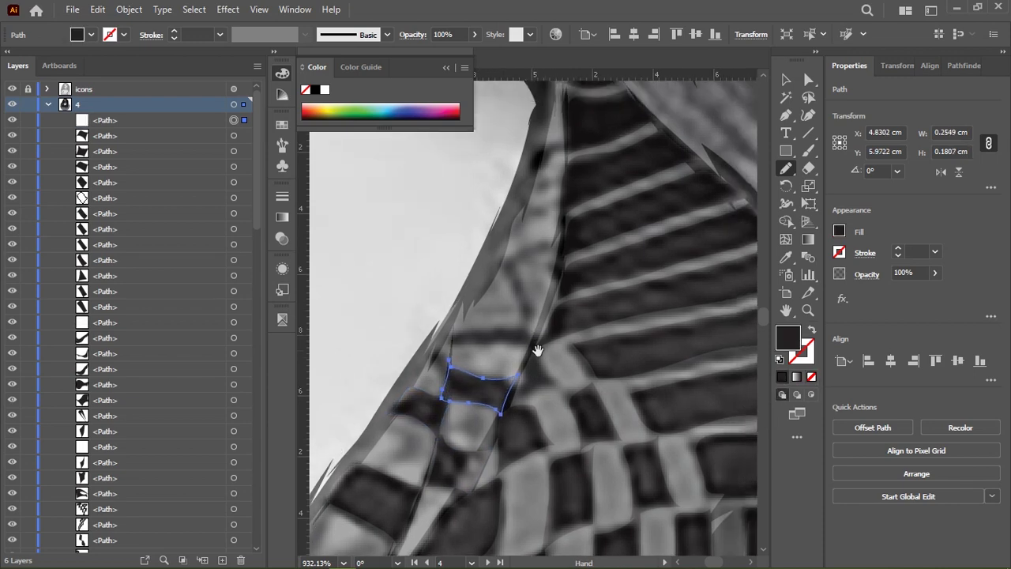
{"action": "left_click_drag", "start_coordinate": [567, 329], "coordinate": [538, 350]}
{"action": "left_click_drag", "start_coordinate": [542, 341], "coordinate": [552, 376]}
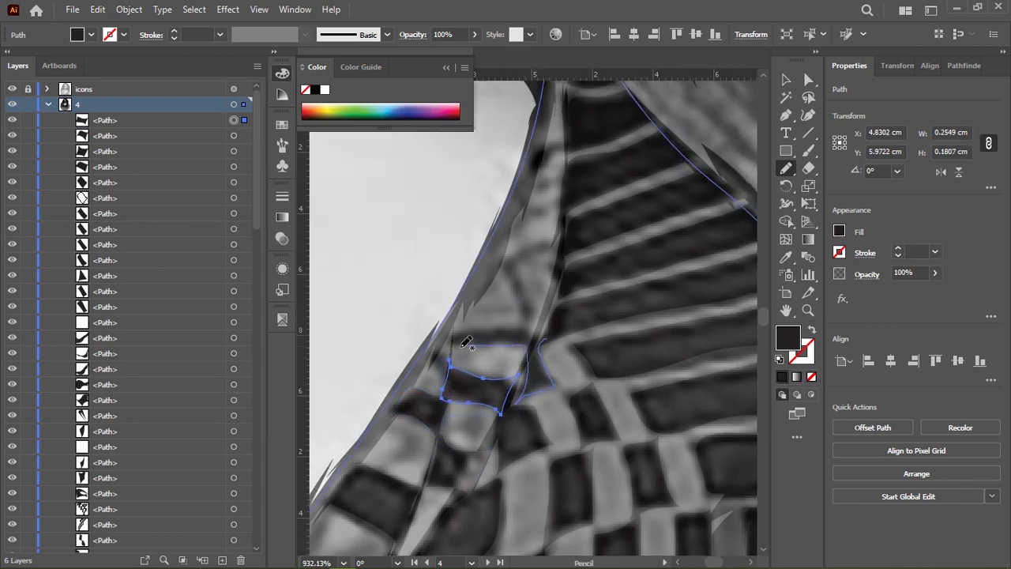
Zoom out and pan to show more of the collar and chest.
{"action": "scroll", "coordinate": [506, 316], "scroll_direction": "down", "scroll_amount": 5}
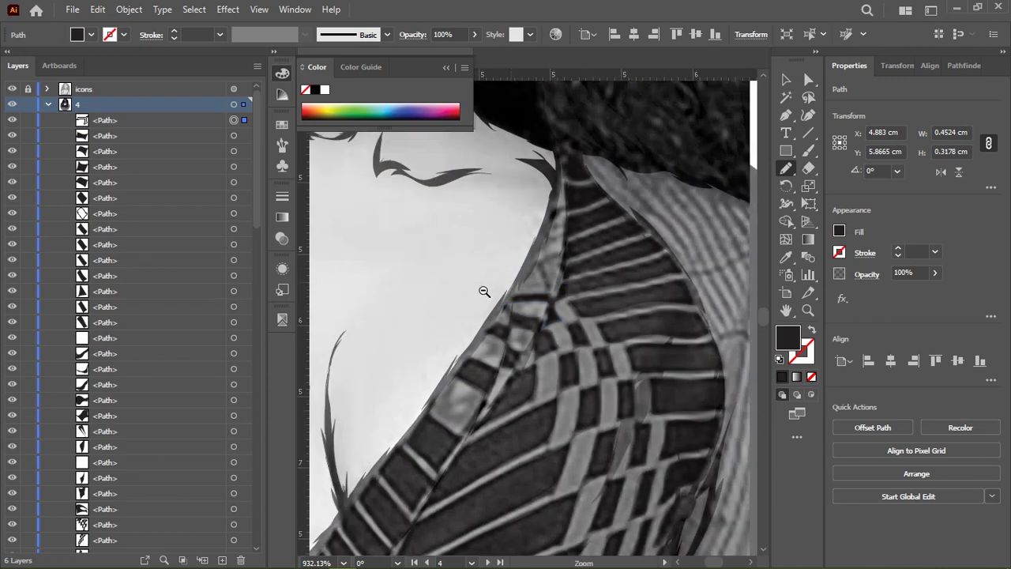
{"action": "mouse_move", "coordinate": [542, 267]}
{"action": "left_mouse_down"}
{"action": "mouse_move", "coordinate": [514, 287]}
{"action": "mouse_move", "coordinate": [592, 305]}
{"action": "mouse_move", "coordinate": [544, 345]}
{"action": "mouse_move", "coordinate": [526, 238]}
{"action": "left_mouse_up"}
{"action": "mouse_move", "coordinate": [543, 335]}
{"action": "left_mouse_down"}
{"action": "mouse_move", "coordinate": [540, 302]}
{"action": "mouse_move", "coordinate": [545, 332]}
{"action": "mouse_move", "coordinate": [608, 379]}
{"action": "mouse_move", "coordinate": [632, 324]}
{"action": "left_mouse_up"}
{"action": "scroll", "coordinate": [546, 332], "scroll_direction": "down", "scroll_amount": 3}
{"action": "scroll", "coordinate": [561, 223], "scroll_direction": "down", "scroll_amount": 3}
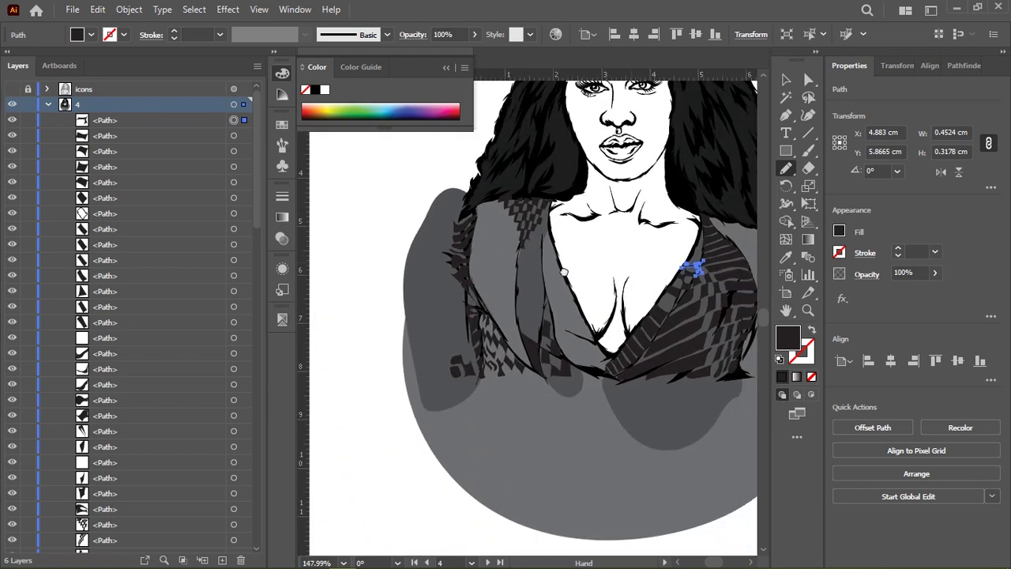
Select one hair strand, select all matching hair paths via Select > Same, and group them.
{"action": "key", "text": "v"}
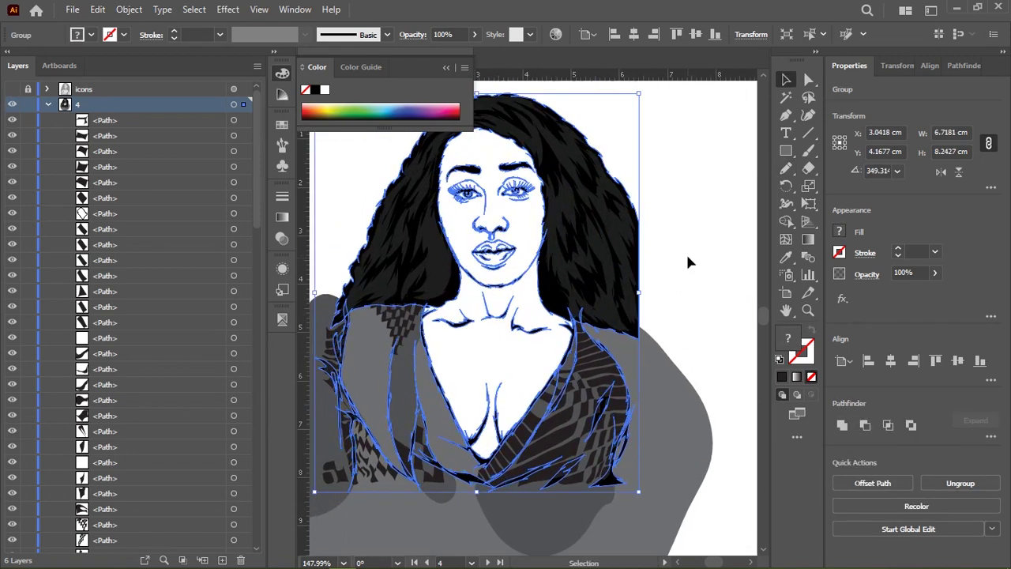
{"action": "left_click", "coordinate": [686, 252]}
{"action": "left_click", "coordinate": [616, 273]}
{"action": "left_click", "coordinate": [194, 8]}
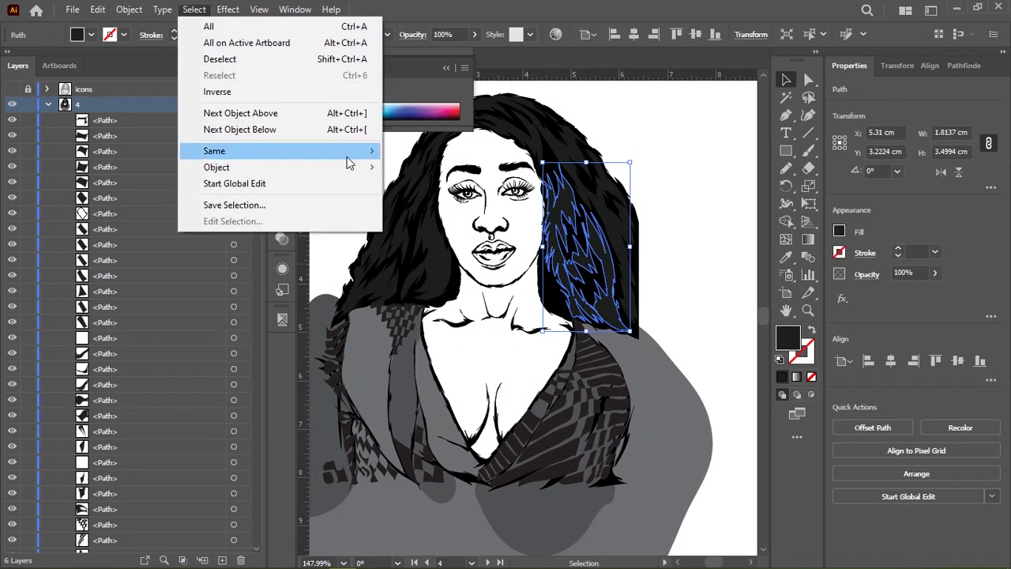
{"action": "left_click", "coordinate": [466, 214]}
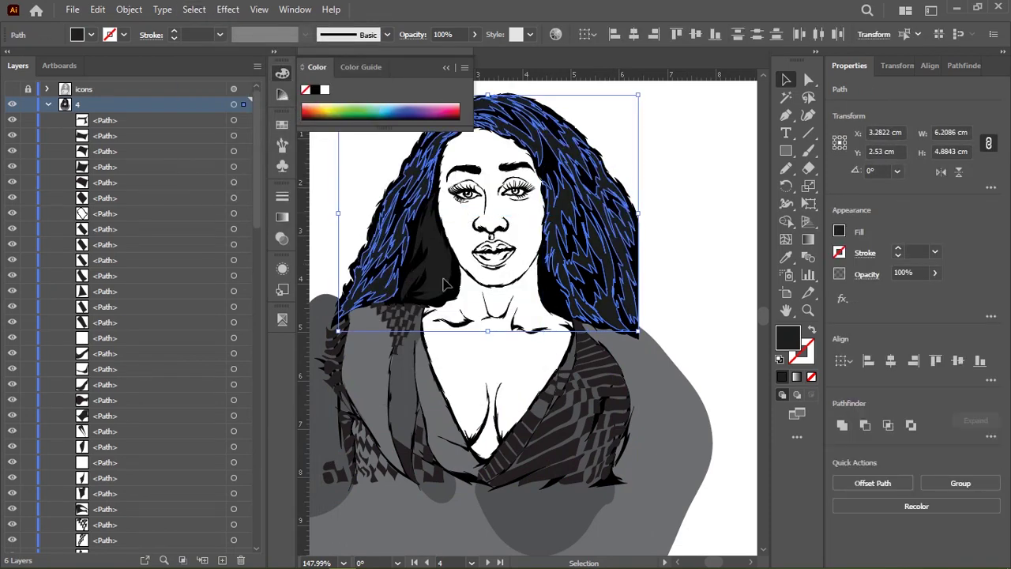
{"action": "key", "text": "i"}
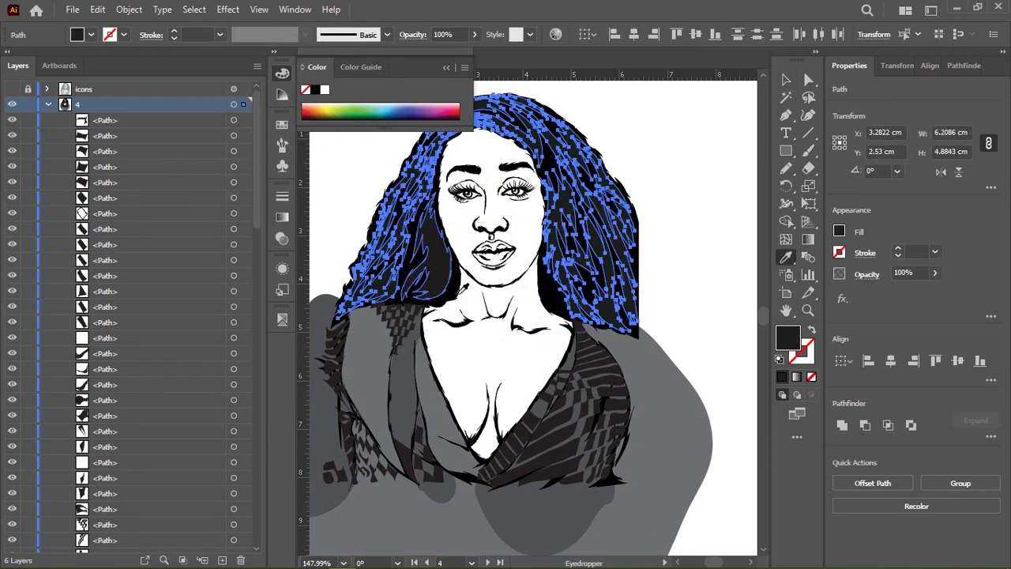
{"action": "left_click", "coordinate": [194, 9]}
{"action": "mouse_move", "coordinate": [214, 150]}
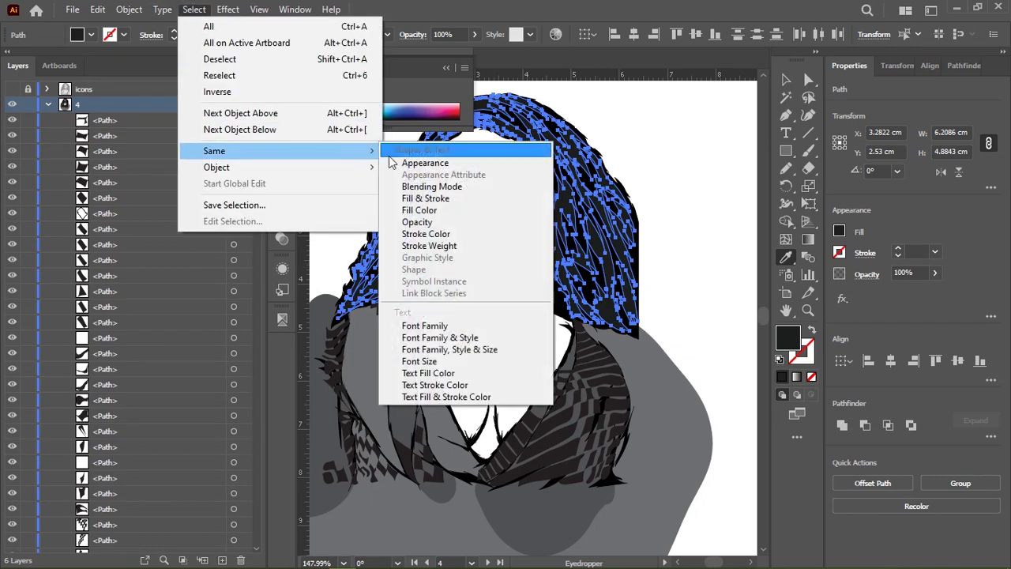
{"action": "left_click", "coordinate": [427, 219]}
{"action": "key", "text": "ctrl+g"}
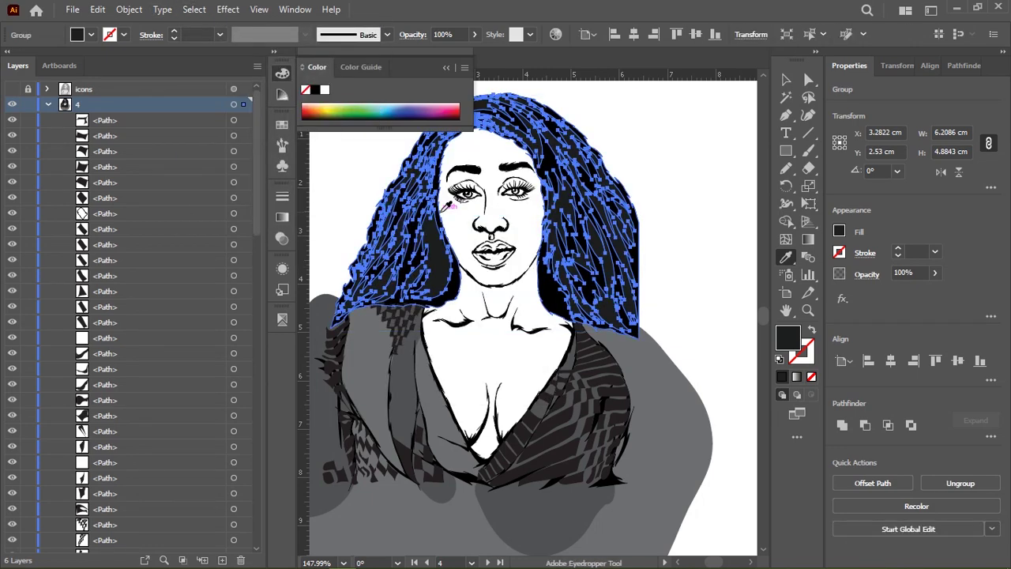
Check the new hair group by selecting strands along the hair's right edge.
{"action": "key", "text": "v"}
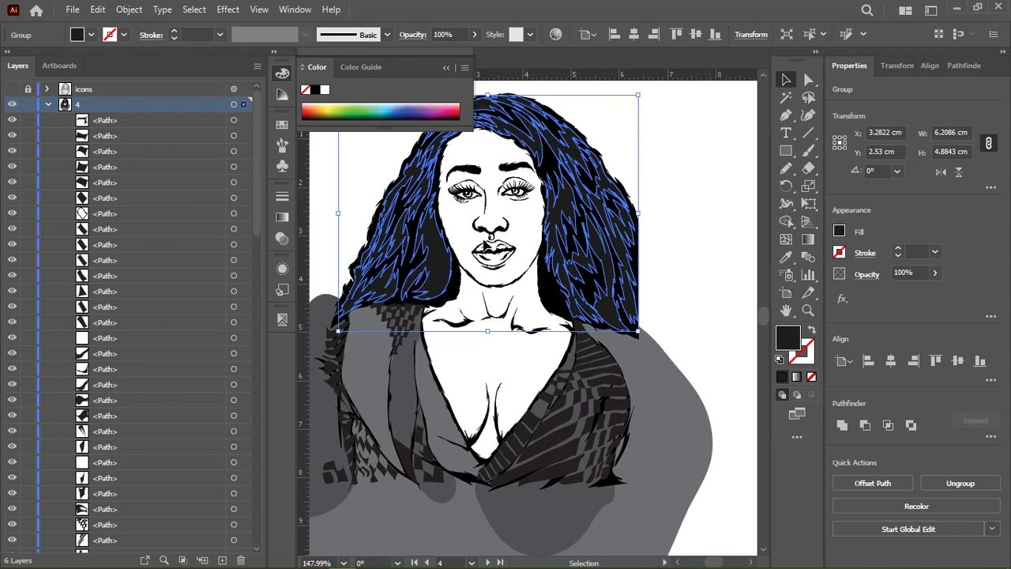
{"action": "left_click", "coordinate": [698, 214]}
{"action": "left_click_drag", "start_coordinate": [639, 135], "coordinate": [600, 207]}
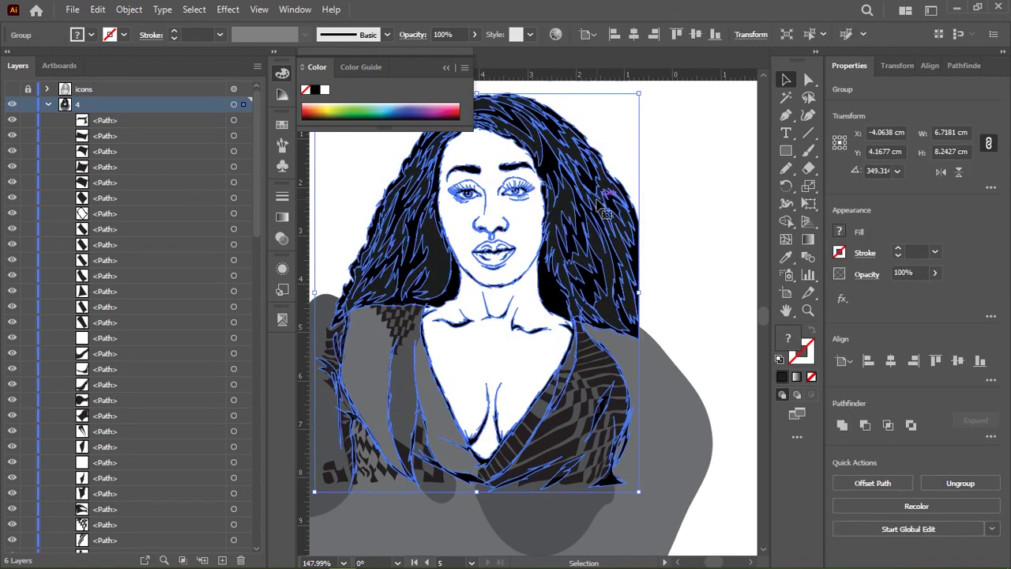
{"action": "left_click", "coordinate": [685, 257]}
{"action": "mouse_move", "coordinate": [658, 347]}
{"action": "left_mouse_down"}
{"action": "mouse_move", "coordinate": [695, 251]}
{"action": "mouse_move", "coordinate": [695, 320]}
{"action": "left_mouse_up"}
{"action": "left_click", "coordinate": [656, 280]}
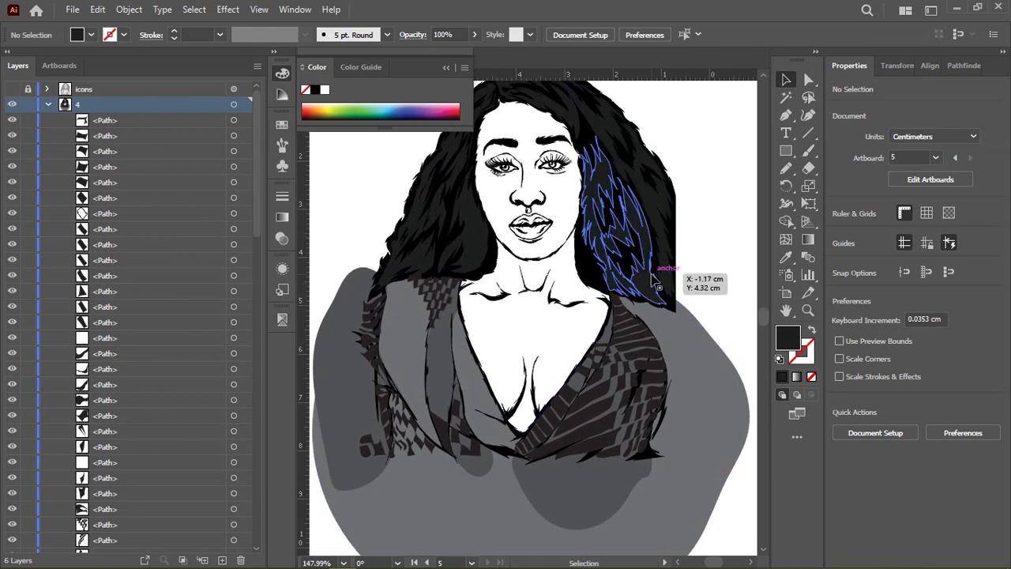
{"action": "scroll", "coordinate": [653, 278], "scroll_direction": "down", "scroll_amount": 2, "text": "alt"}
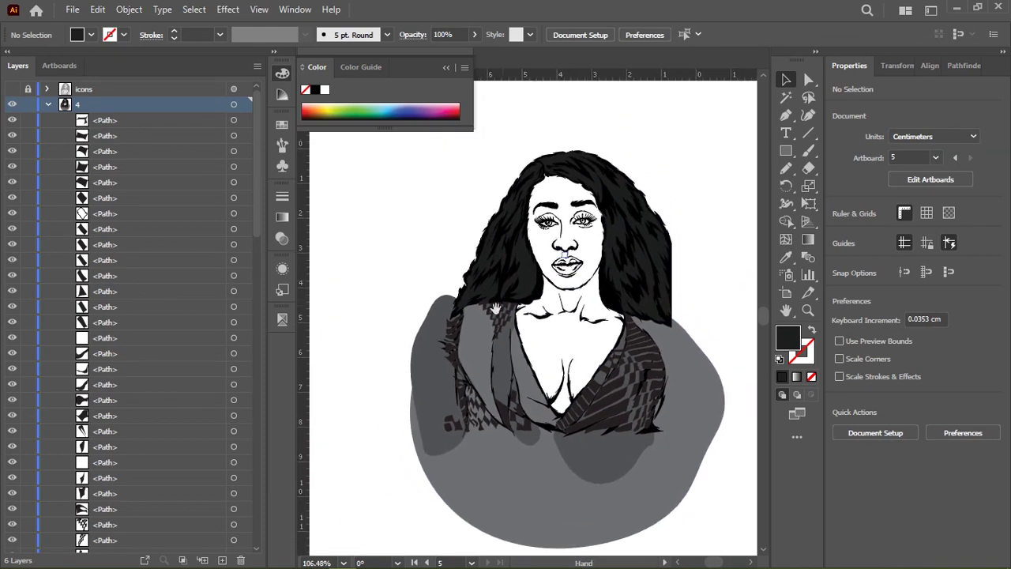
{"action": "left_click", "coordinate": [12, 89]}
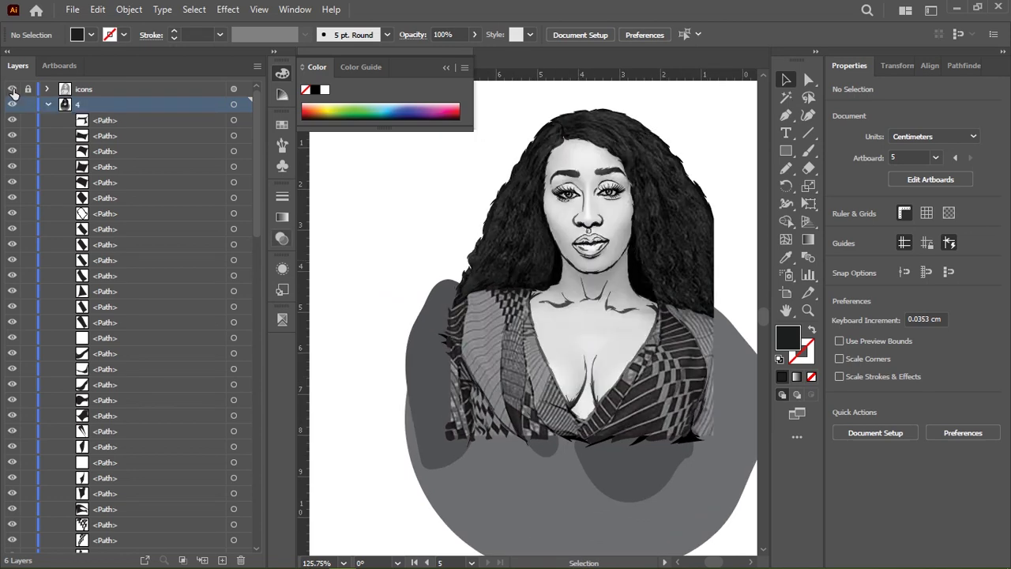
{"action": "key", "text": "z"}
{"action": "left_click", "coordinate": [444, 415]}
{"action": "scroll", "coordinate": [462, 379], "scroll_direction": "down", "scroll_amount": 5, "text": "alt"}
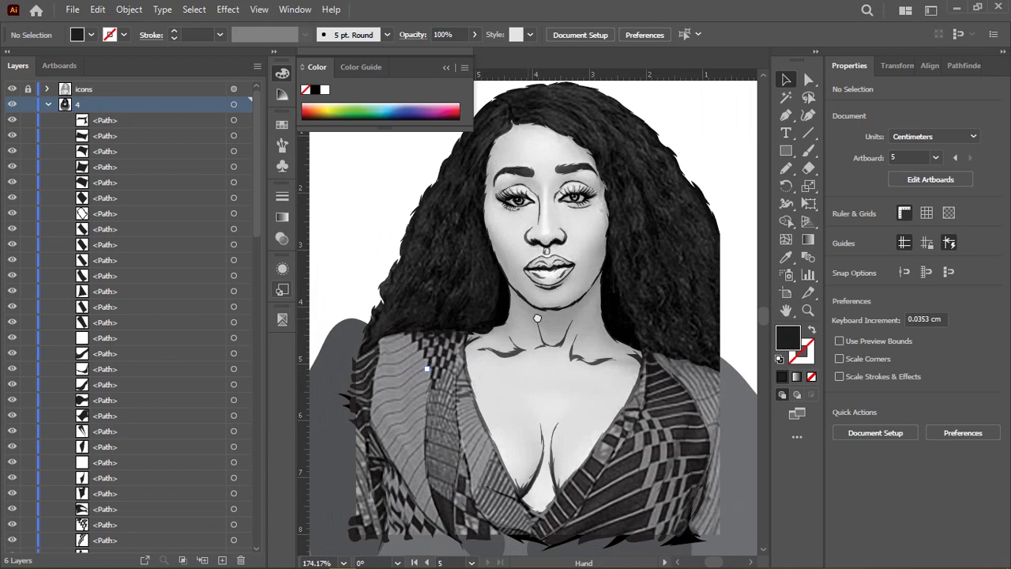
{"action": "left_click_drag", "start_coordinate": [554, 322], "coordinate": [570, 322]}
{"action": "left_click", "coordinate": [386, 35]}
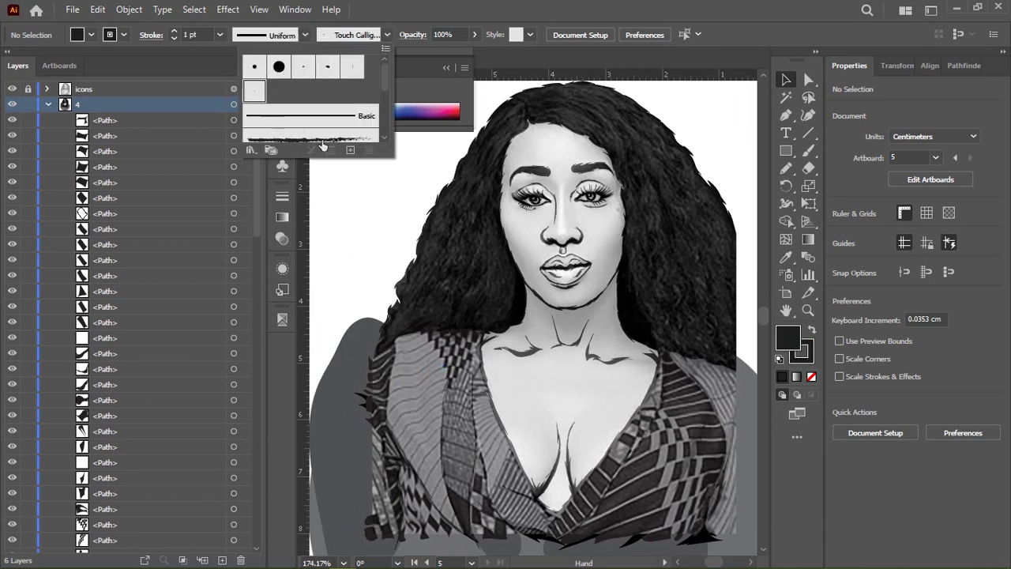
{"action": "mouse_move", "coordinate": [310, 252]}
{"action": "left_mouse_down"}
{"action": "mouse_move", "coordinate": [440, 237]}
{"action": "mouse_move", "coordinate": [471, 223]}
{"action": "left_mouse_up"}
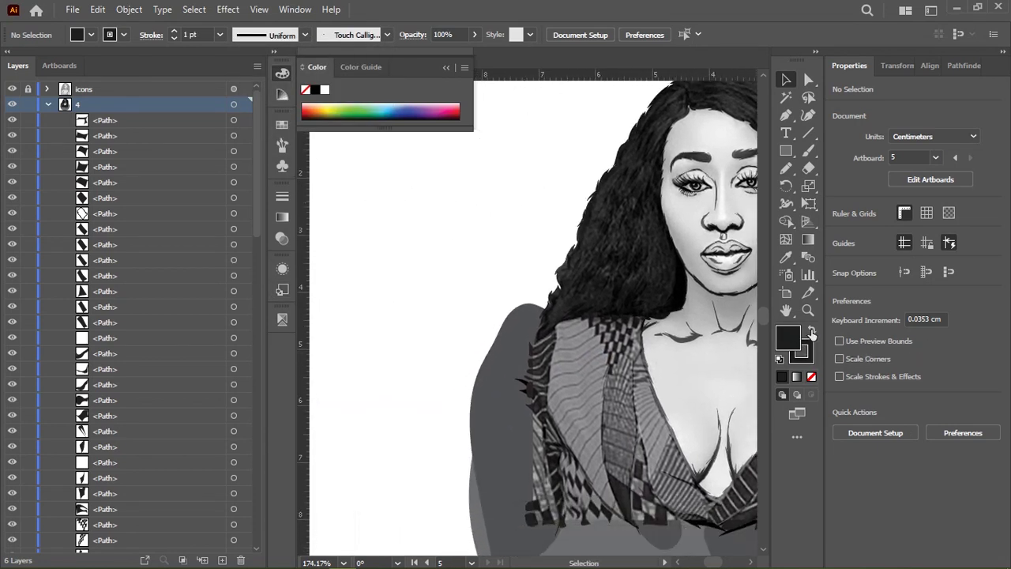
{"action": "left_click_drag", "start_coordinate": [592, 282], "coordinate": [612, 340]}
{"action": "key", "text": "b"}
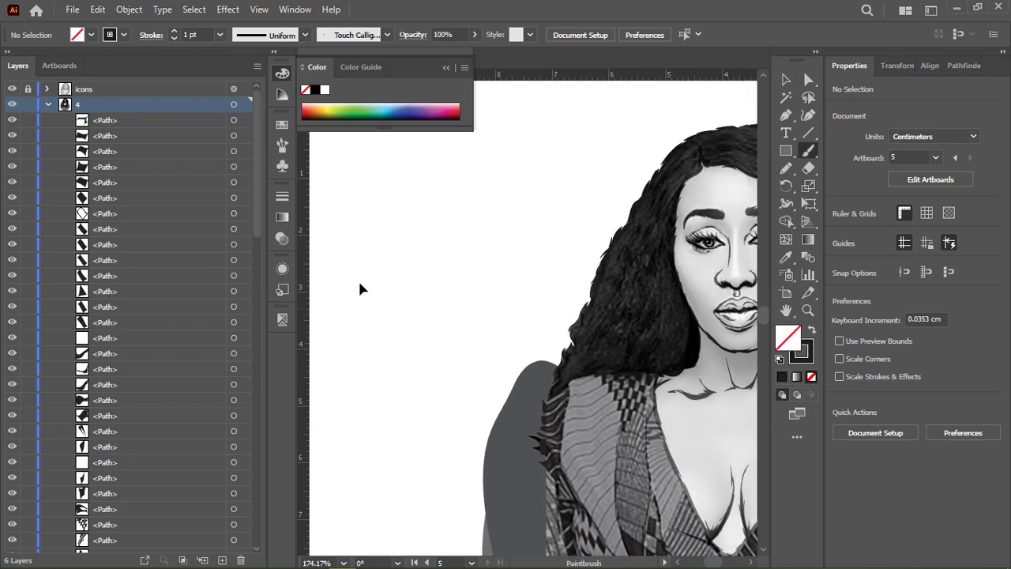
{"action": "left_click_drag", "start_coordinate": [394, 379], "coordinate": [410, 329]}
{"action": "left_click", "coordinate": [422, 323]}
{"action": "key", "text": "Delete"}
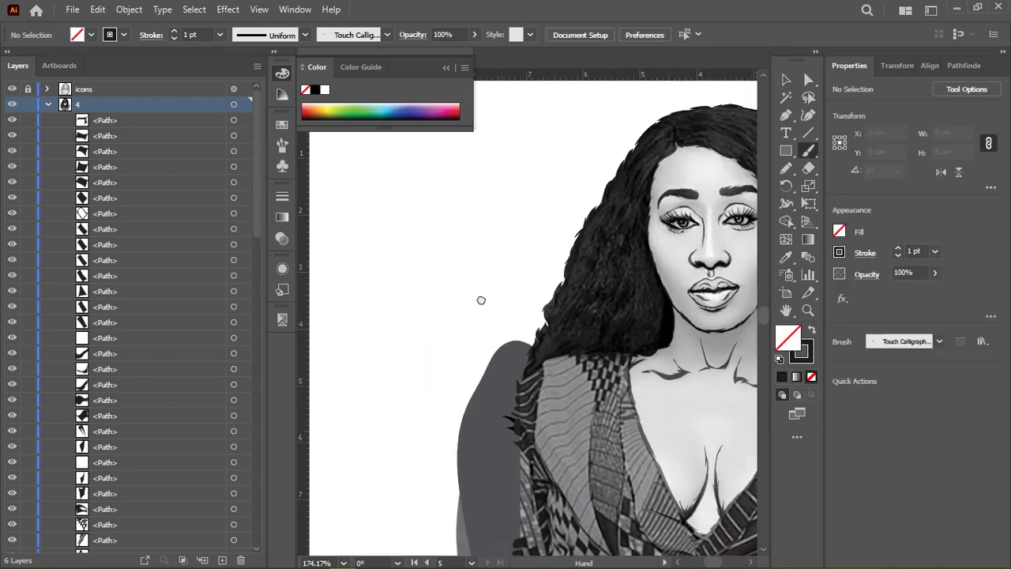
{"action": "left_click_drag", "start_coordinate": [478, 298], "coordinate": [435, 223]}
{"action": "left_click_drag", "start_coordinate": [425, 298], "coordinate": [395, 271]}
{"action": "scroll", "coordinate": [417, 293], "scroll_direction": "down", "scroll_amount": 2}
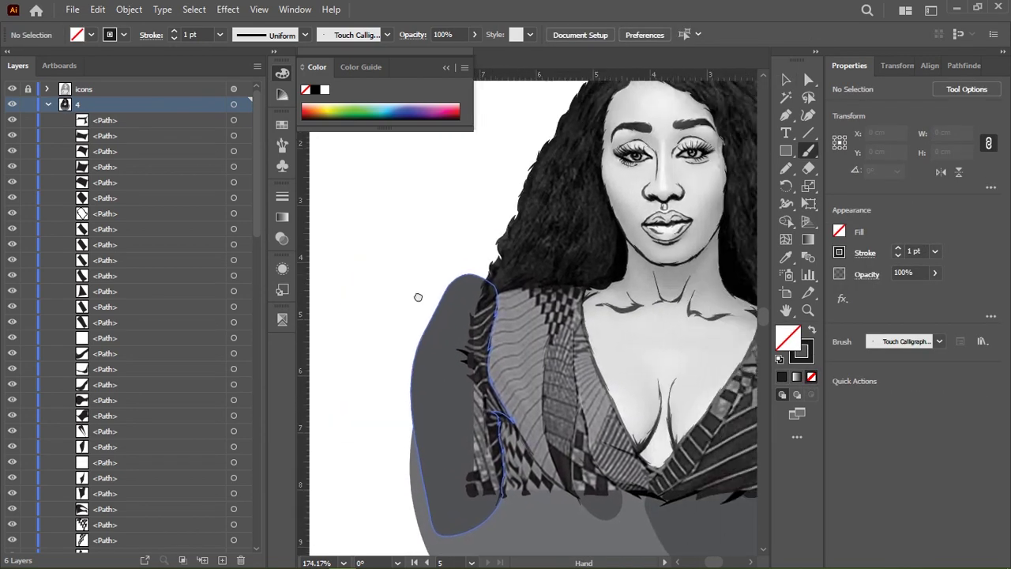
{"action": "scroll", "coordinate": [422, 247], "scroll_direction": "down", "scroll_amount": 2}
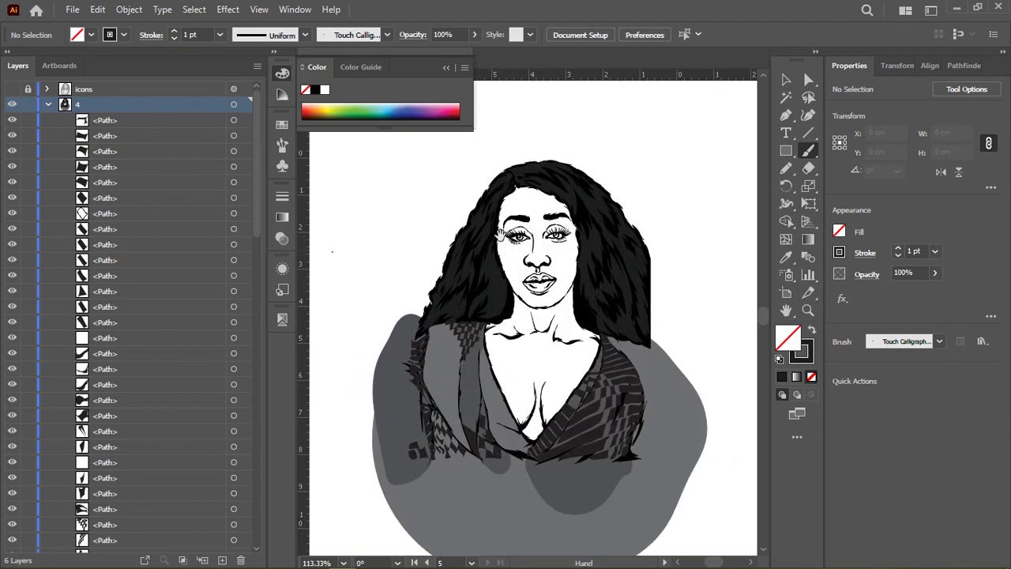
{"action": "left_click_drag", "start_coordinate": [337, 259], "coordinate": [487, 260]}
{"action": "left_click", "coordinate": [808, 517]}
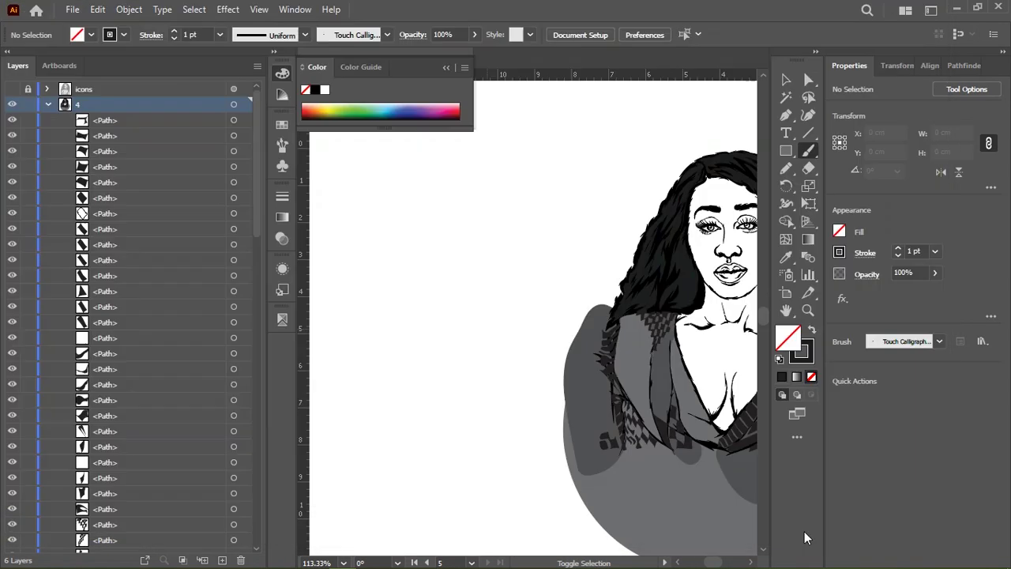
{"action": "left_click", "coordinate": [350, 181]}
Place 4.jpg and crop its sides down to the patterned garment.
{"action": "left_click_drag", "start_coordinate": [463, 189], "coordinate": [594, 465]}
{"action": "left_click_drag", "start_coordinate": [601, 514], "coordinate": [506, 237]}
{"action": "left_click", "coordinate": [431, 35]}
{"action": "left_click_drag", "start_coordinate": [745, 269], "coordinate": [655, 269]}
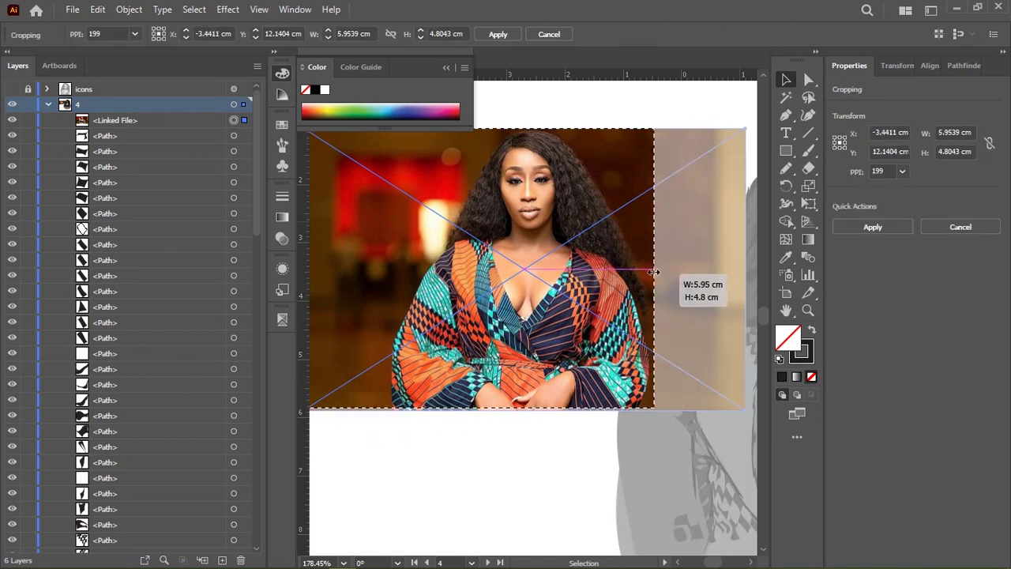
{"action": "left_click_drag", "start_coordinate": [305, 269], "coordinate": [524, 269]}
{"action": "key", "text": "Return"}
Move the cropped photo beside the portrait and bring the garment and neckline into view.
{"action": "scroll", "coordinate": [387, 267], "scroll_direction": "up", "scroll_amount": 2}
{"action": "left_click_drag", "start_coordinate": [387, 267], "coordinate": [500, 143]}
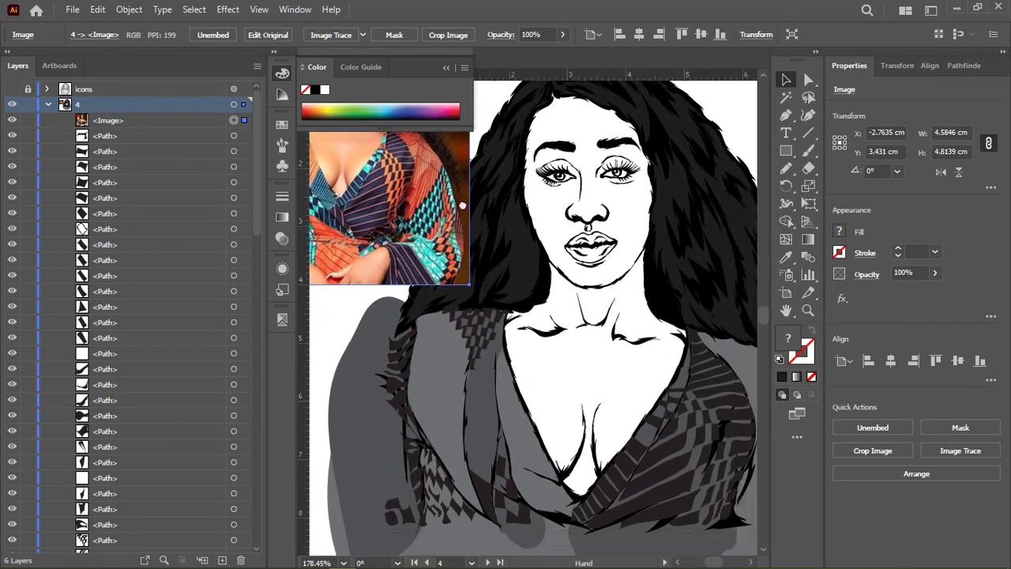
{"action": "mouse_move", "coordinate": [512, 239]}
{"action": "left_mouse_down"}
{"action": "mouse_move", "coordinate": [504, 253]}
{"action": "mouse_move", "coordinate": [477, 225]}
{"action": "mouse_move", "coordinate": [483, 274]}
{"action": "mouse_move", "coordinate": [515, 283]}
{"action": "mouse_move", "coordinate": [478, 229]}
{"action": "mouse_move", "coordinate": [381, 211]}
{"action": "mouse_move", "coordinate": [367, 186]}
{"action": "mouse_move", "coordinate": [418, 154]}
{"action": "left_mouse_up"}
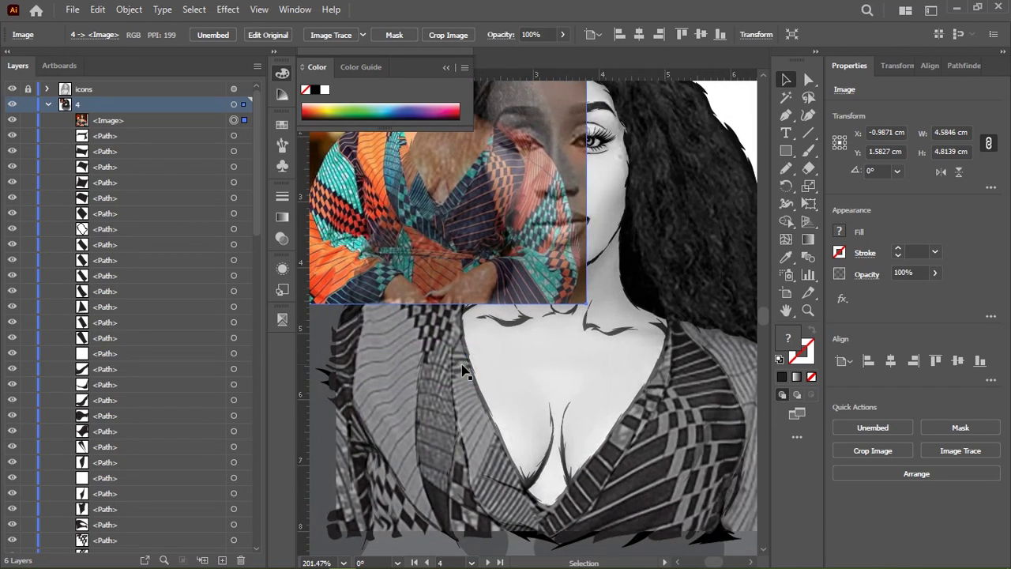
{"action": "left_click_drag", "start_coordinate": [403, 353], "coordinate": [380, 260]}
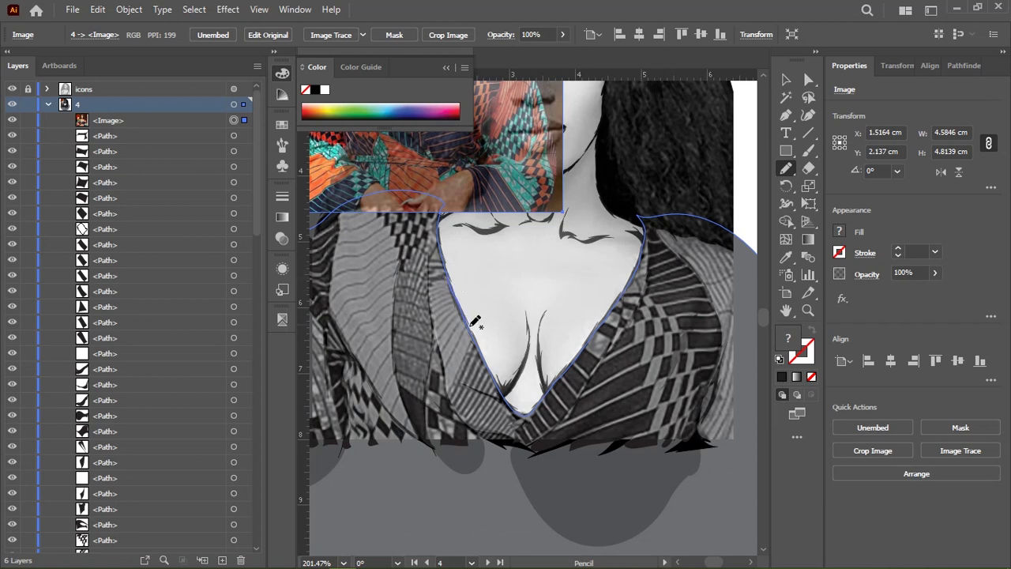
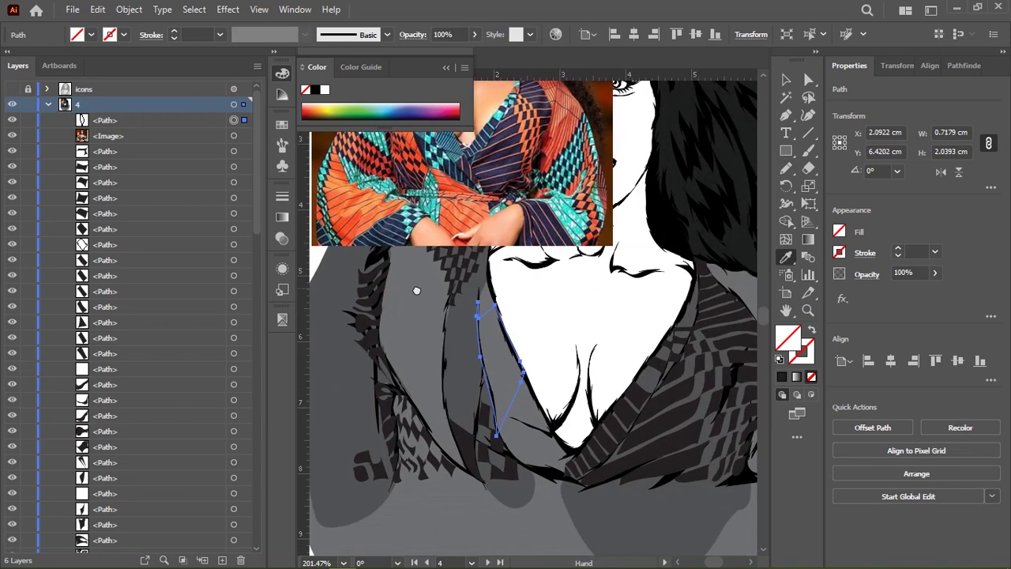
Fill the new strand shape on the left neckline with grey.
{"action": "mouse_move", "coordinate": [416, 289]}
{"action": "left_mouse_down"}
{"action": "mouse_move", "coordinate": [442, 363]}
{"action": "mouse_move", "coordinate": [410, 319]}
{"action": "left_mouse_up"}
{"action": "left_click", "coordinate": [416, 324]}
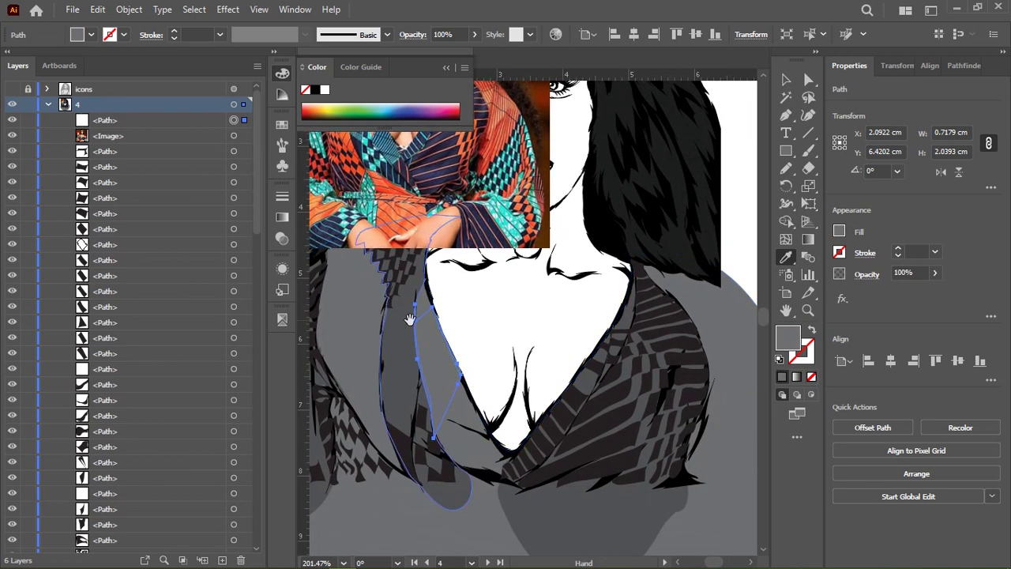
{"action": "left_click", "coordinate": [483, 334], "text": "ctrl"}
Select all dark pattern paths via Select > Same > Opacity and group them with Ctrl+G.
{"action": "key", "text": "v"}
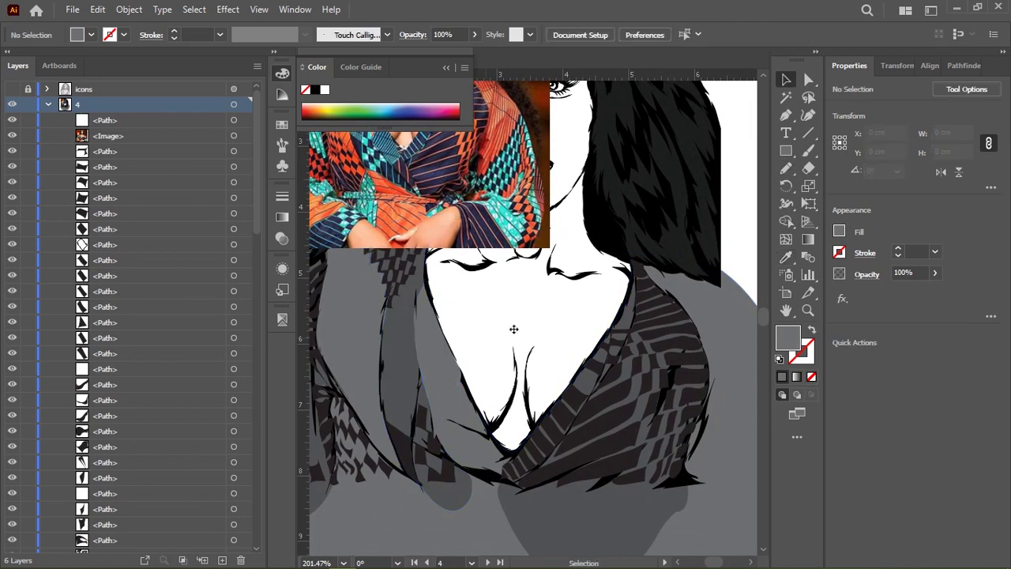
{"action": "left_click", "coordinate": [598, 406]}
{"action": "left_click", "coordinate": [610, 301], "text": "ctrl+alt"}
{"action": "scroll", "coordinate": [610, 300], "scroll_direction": "down", "scroll_amount": 5}
{"action": "left_click", "coordinate": [194, 8]}
{"action": "mouse_move", "coordinate": [215, 151]}
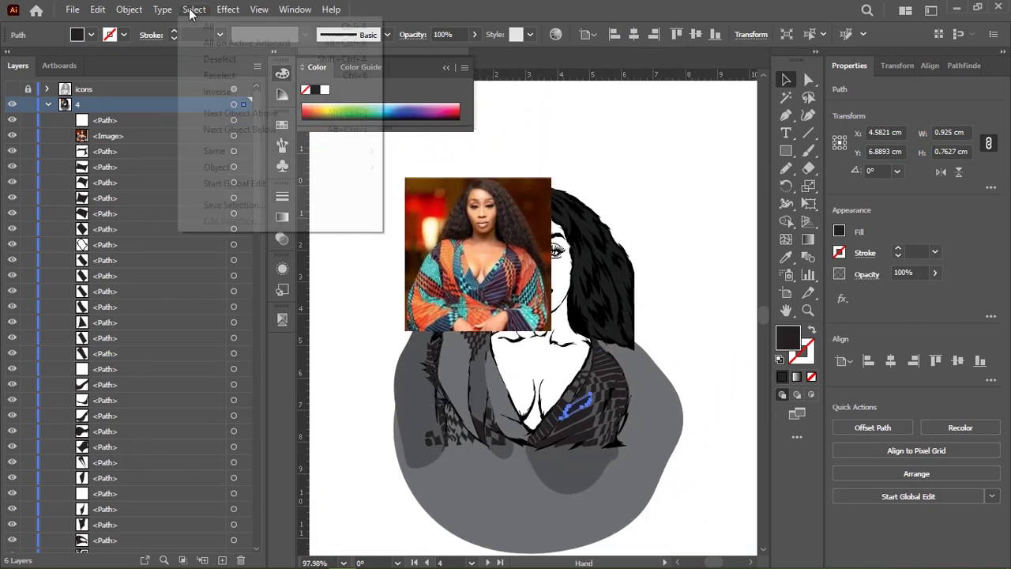
{"action": "left_click", "coordinate": [467, 225]}
{"action": "key", "text": "ctrl+g"}
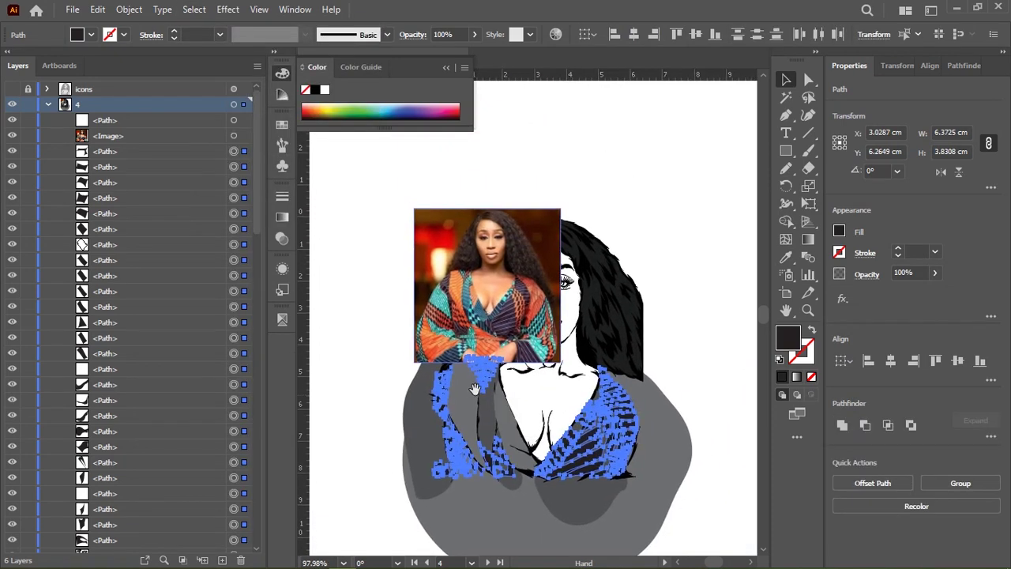
{"action": "left_click", "coordinate": [467, 413]}
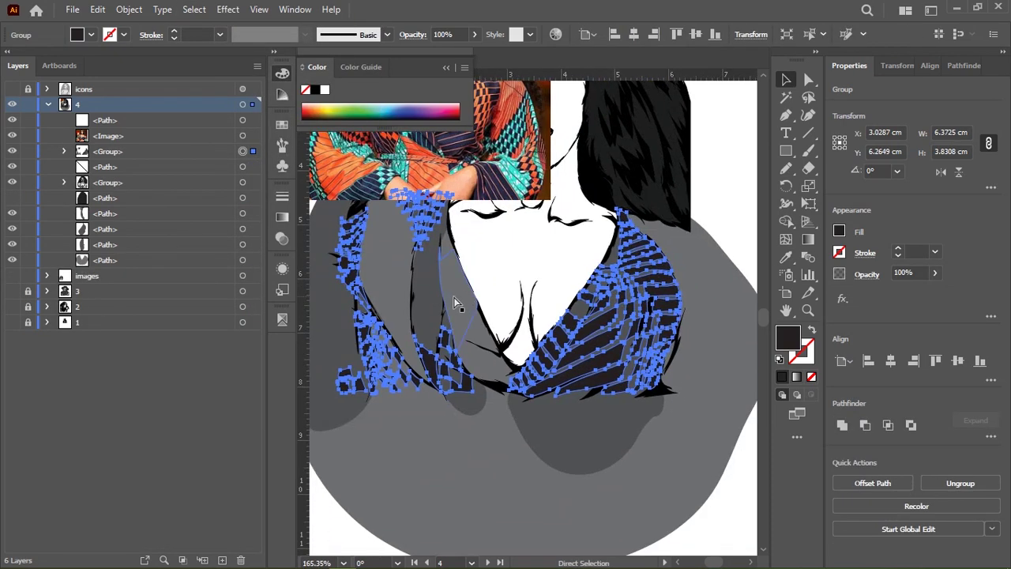
{"action": "key", "text": "n"}
{"action": "key", "text": "ctrl+shift+a"}
{"action": "scroll", "coordinate": [482, 261], "scroll_direction": "up", "scroll_amount": 4}
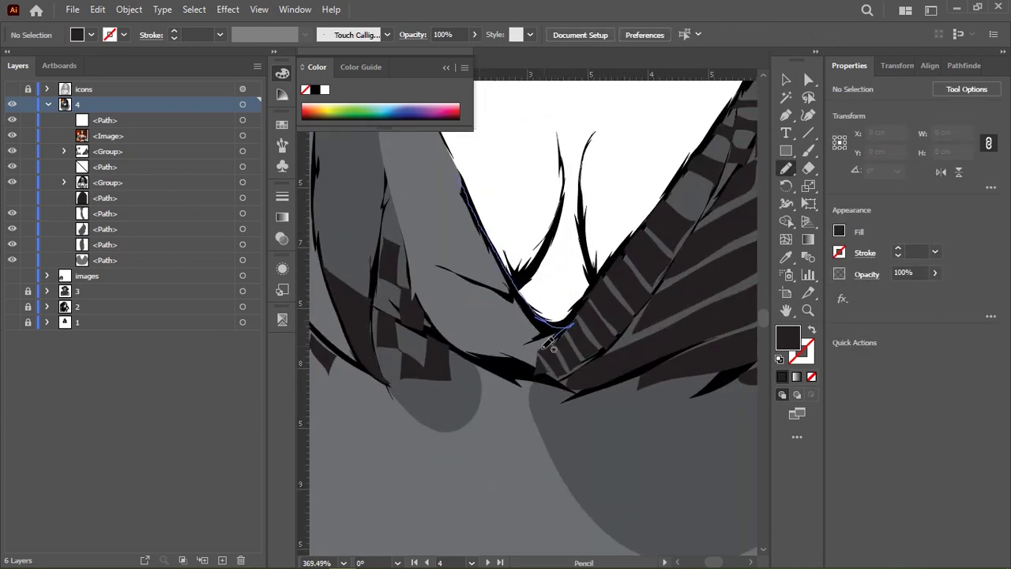
Pencil a highlight shape along the left neckline and give it a lighter grey fill.
{"action": "mouse_move", "coordinate": [452, 338]}
{"action": "left_mouse_down"}
{"action": "mouse_move", "coordinate": [418, 281]}
{"action": "mouse_move", "coordinate": [462, 391]}
{"action": "left_mouse_up"}
{"action": "scroll", "coordinate": [504, 274], "scroll_direction": "down", "scroll_amount": 3}
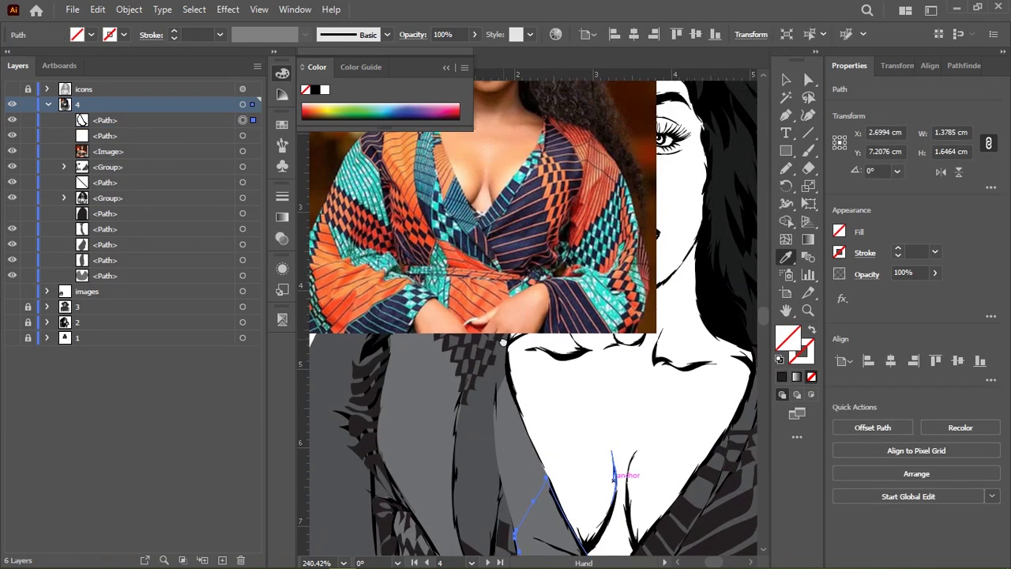
{"action": "left_click_drag", "start_coordinate": [507, 241], "coordinate": [512, 258]}
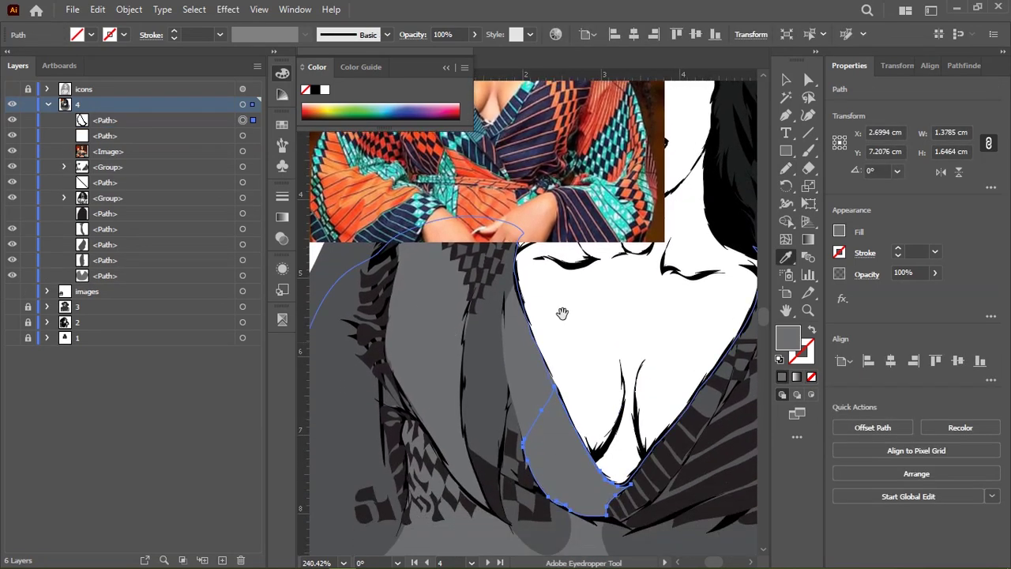
{"action": "double_click", "coordinate": [788, 347]}
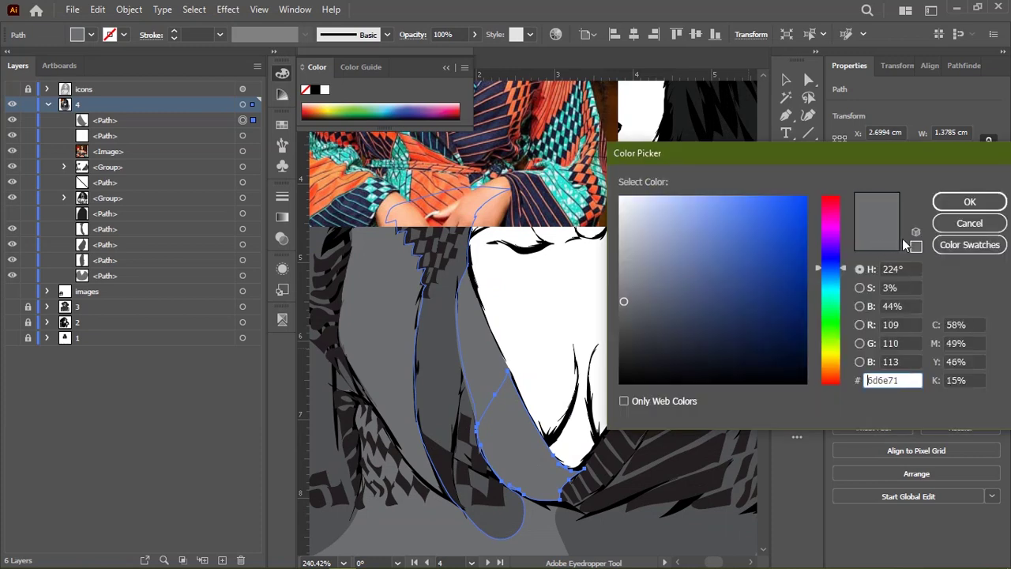
{"action": "left_click", "coordinate": [860, 306]}
{"action": "left_click_drag", "start_coordinate": [831, 300], "coordinate": [835, 288]}
{"action": "left_click", "coordinate": [970, 202]}
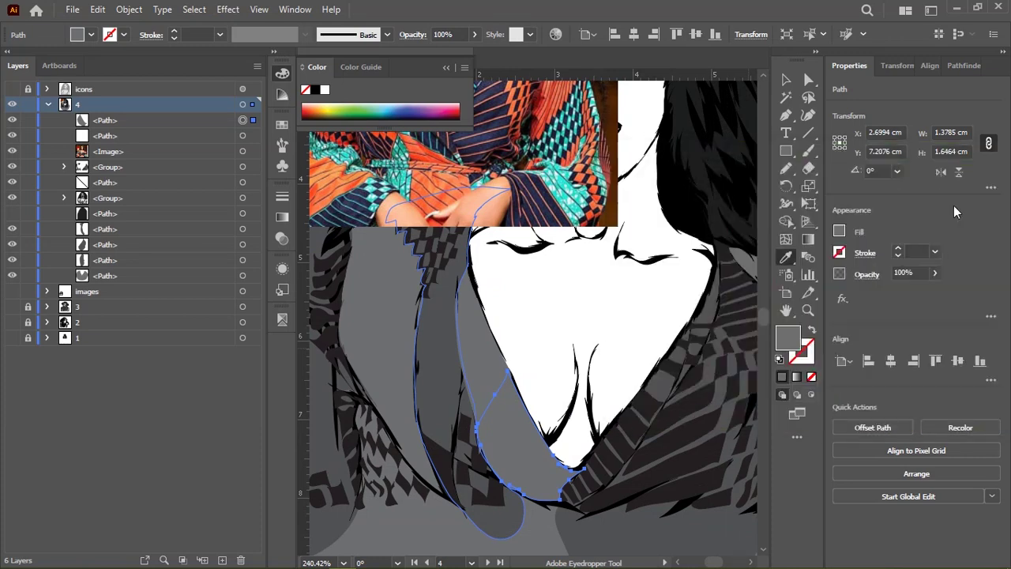
{"action": "scroll", "coordinate": [475, 342], "scroll_direction": "down", "scroll_amount": 2}
{"action": "mouse_move", "coordinate": [433, 291]}
{"action": "left_mouse_down"}
{"action": "mouse_move", "coordinate": [476, 342]}
{"action": "mouse_move", "coordinate": [496, 273]}
{"action": "left_mouse_up"}
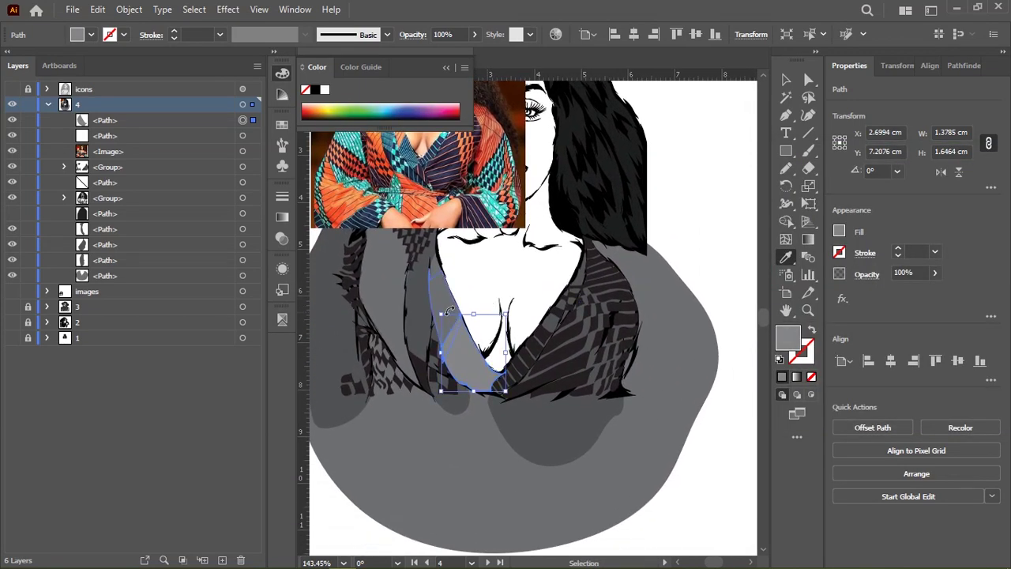
Redraw the left edge of the large grey highlight shape with the Pencil.
{"action": "left_click", "coordinate": [447, 294], "text": "ctrl"}
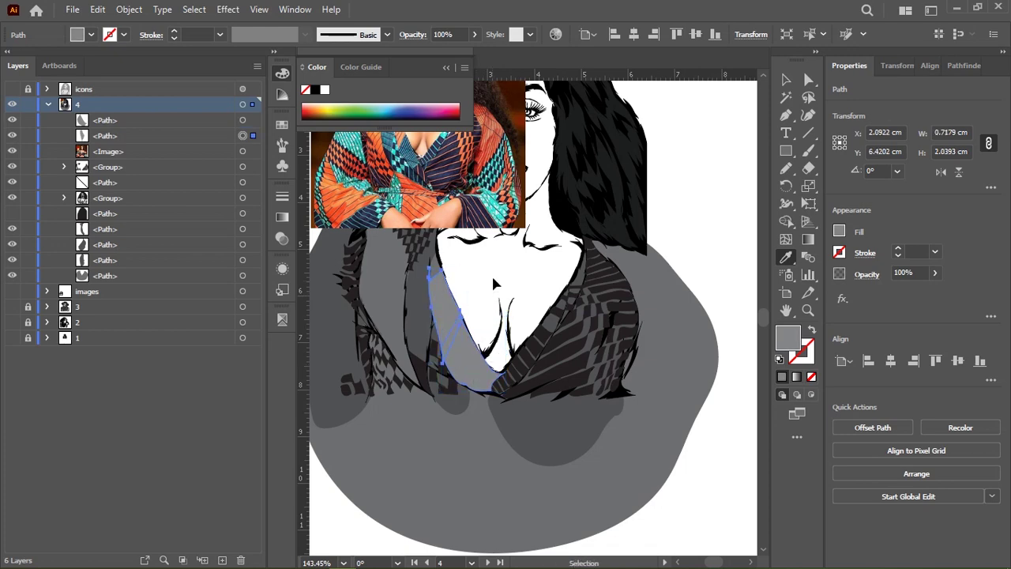
{"action": "left_click", "coordinate": [474, 362], "text": "ctrl"}
{"action": "left_click", "coordinate": [493, 278], "text": "ctrl"}
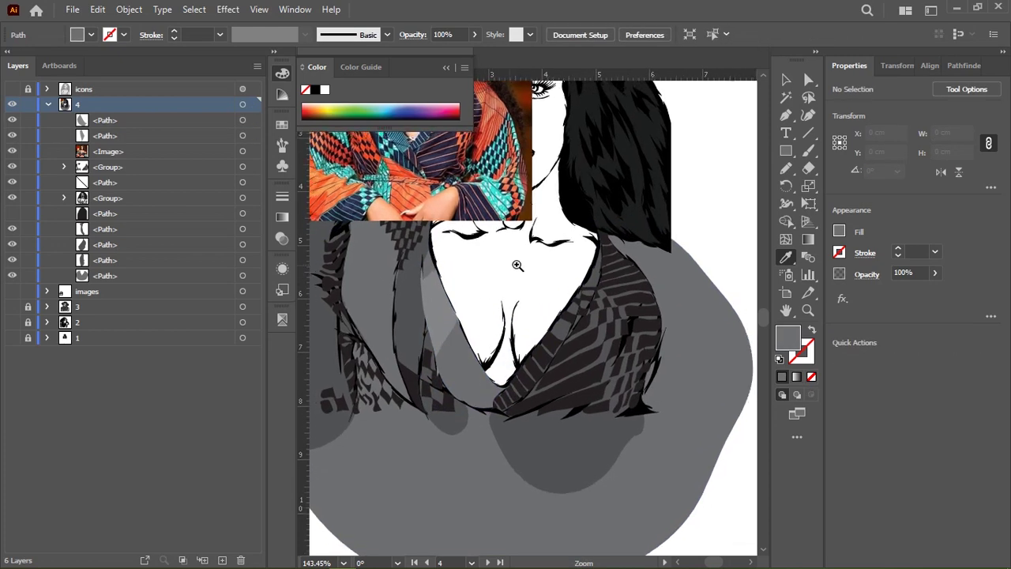
{"action": "scroll", "coordinate": [515, 269], "scroll_direction": "up", "scroll_amount": 5}
{"action": "scroll", "coordinate": [501, 255], "scroll_direction": "up", "scroll_amount": 5}
{"action": "scroll", "coordinate": [538, 269], "scroll_direction": "up", "scroll_amount": 3}
{"action": "left_click", "coordinate": [495, 363], "text": "ctrl"}
{"action": "key", "text": "n"}
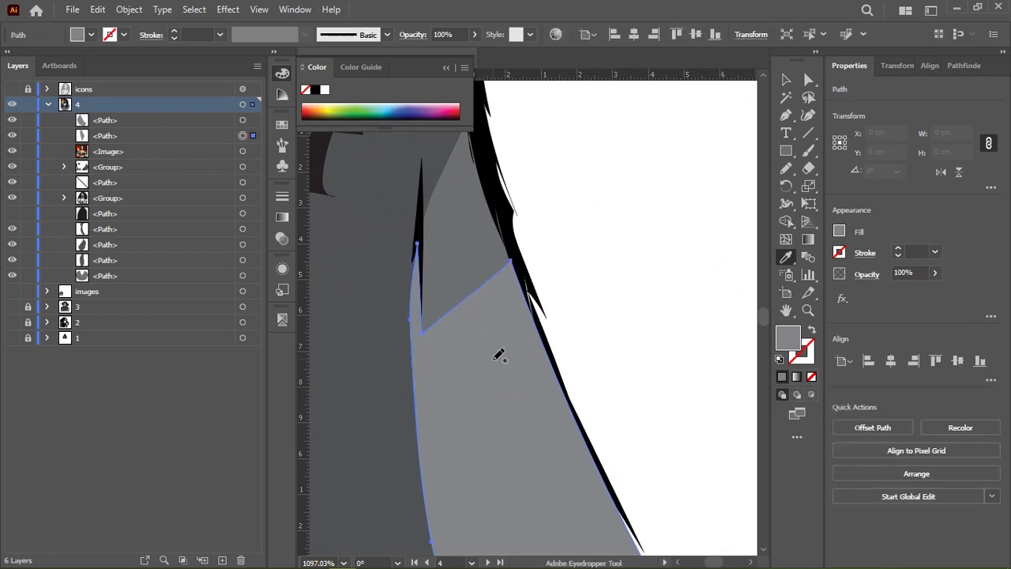
{"action": "left_click_drag", "start_coordinate": [418, 373], "coordinate": [417, 247]}
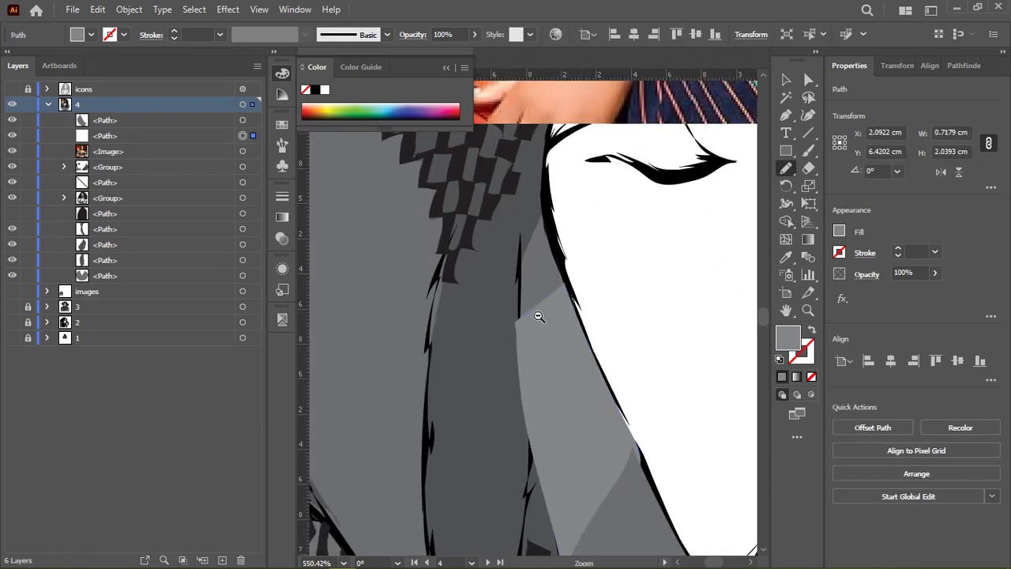
{"action": "scroll", "coordinate": [442, 332], "scroll_direction": "down", "scroll_amount": 10}
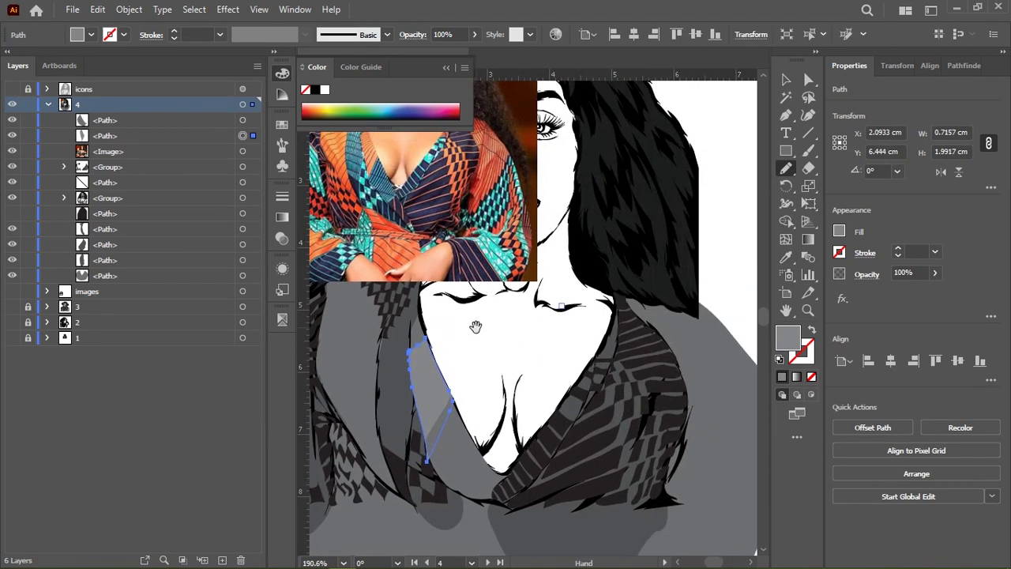
{"action": "left_click_drag", "start_coordinate": [467, 249], "coordinate": [566, 348]}
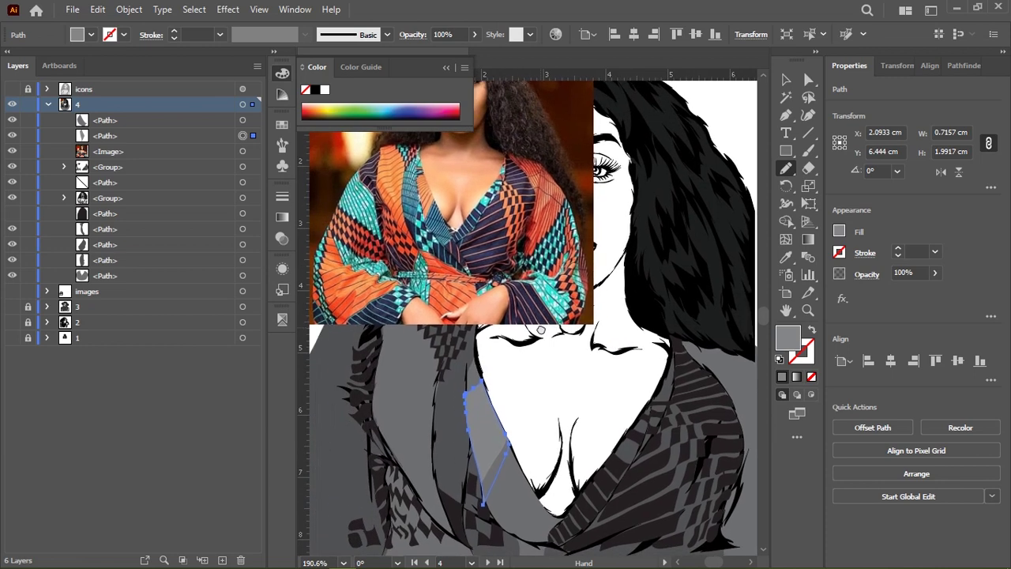
{"action": "scroll", "coordinate": [565, 349], "scroll_direction": "down", "scroll_amount": 5}
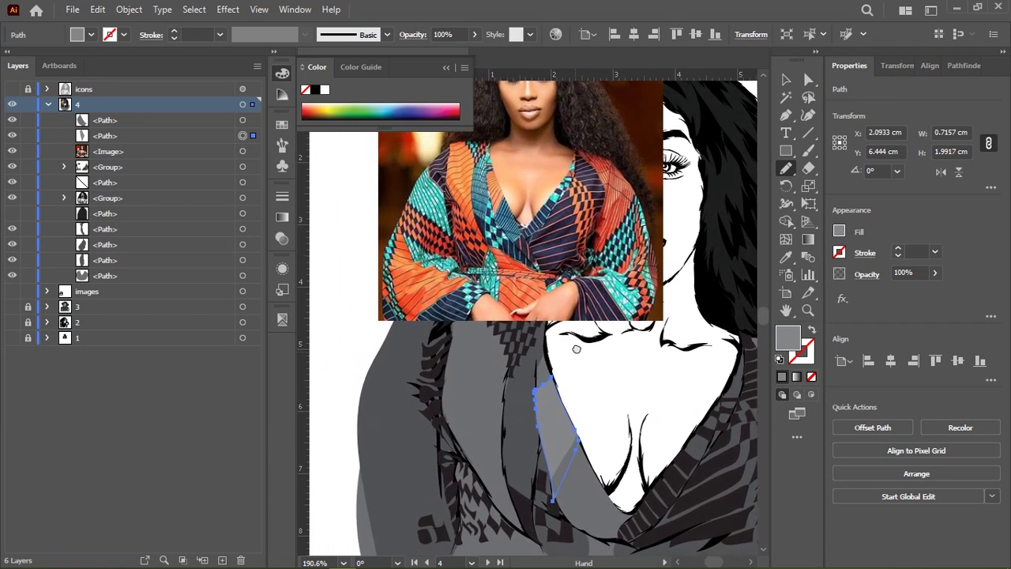
Clear the selection and pan around the bust to review the highlight.
{"action": "key", "text": "ctrl+shift+a"}
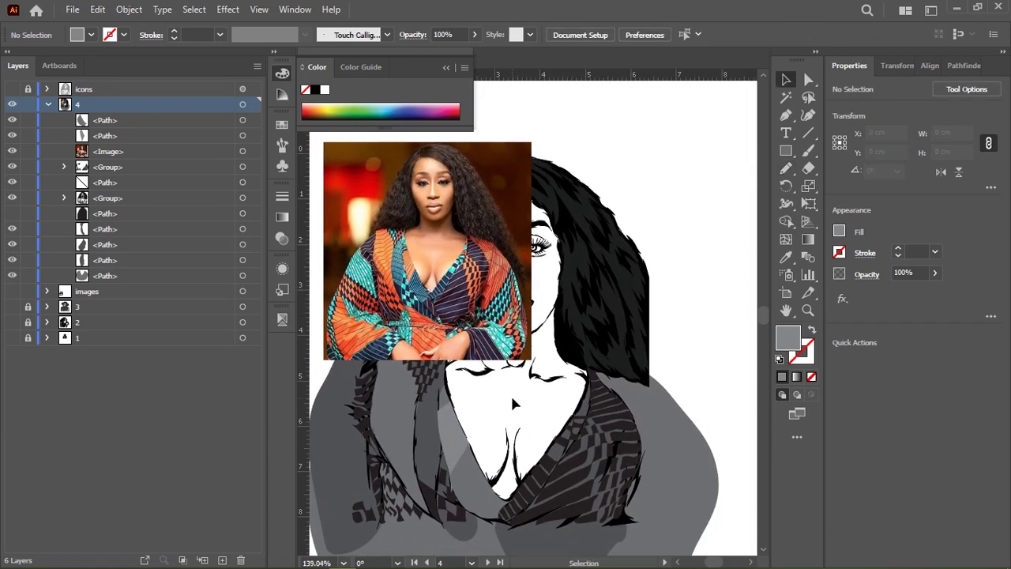
{"action": "key", "text": "v"}
{"action": "scroll", "coordinate": [463, 367], "scroll_direction": "up", "scroll_amount": 3}
{"action": "scroll", "coordinate": [463, 368], "scroll_direction": "up", "scroll_amount": 3}
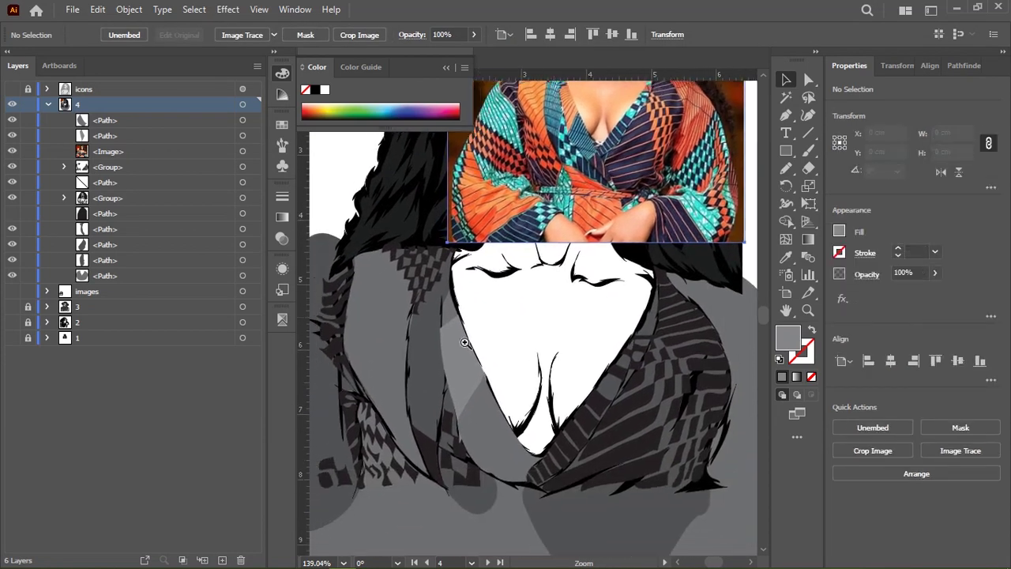
{"action": "scroll", "coordinate": [491, 368], "scroll_direction": "left", "scroll_amount": 2}
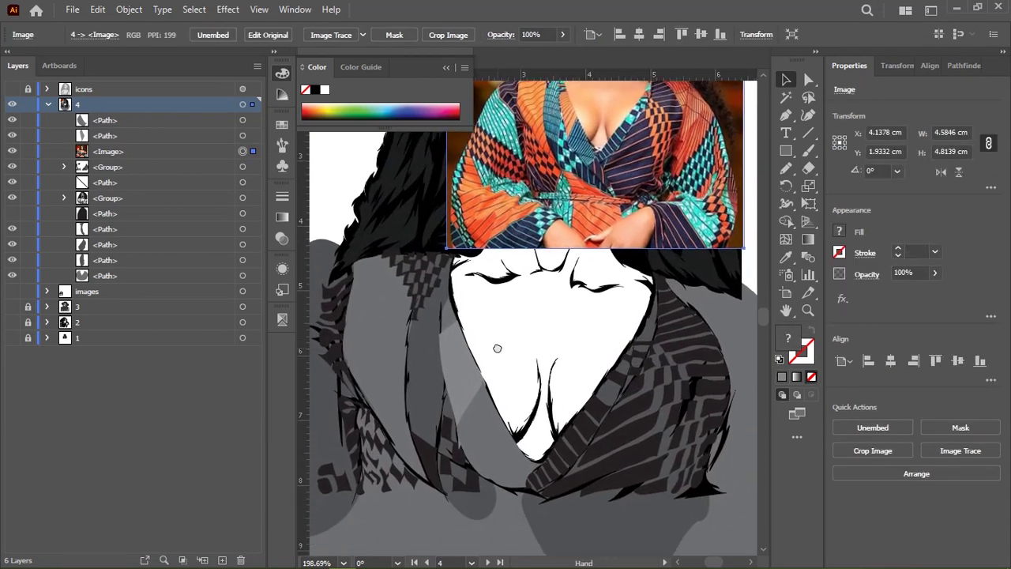
{"action": "left_click_drag", "start_coordinate": [474, 362], "coordinate": [481, 376]}
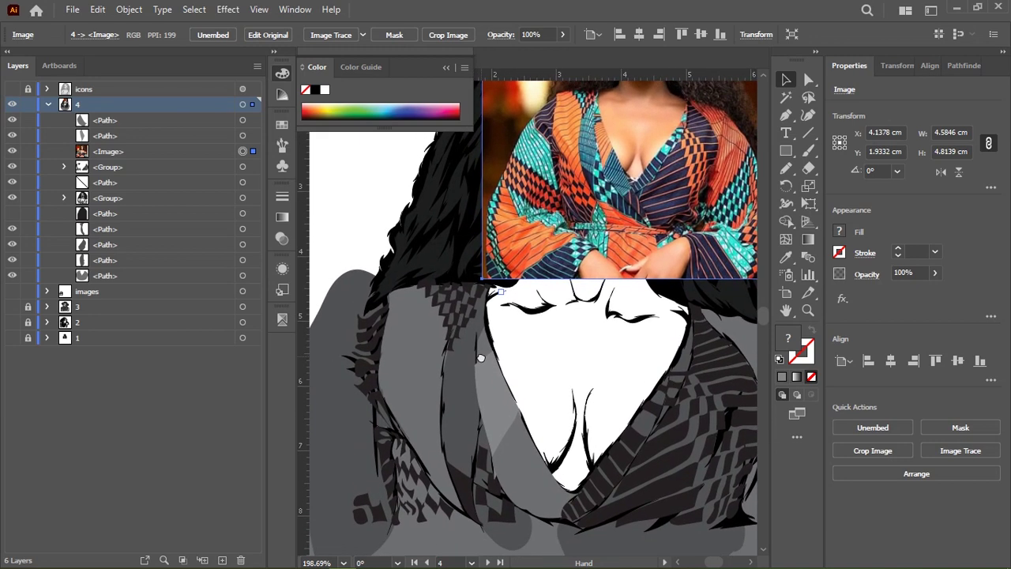
{"action": "scroll", "coordinate": [474, 364], "scroll_direction": "right", "scroll_amount": 2}
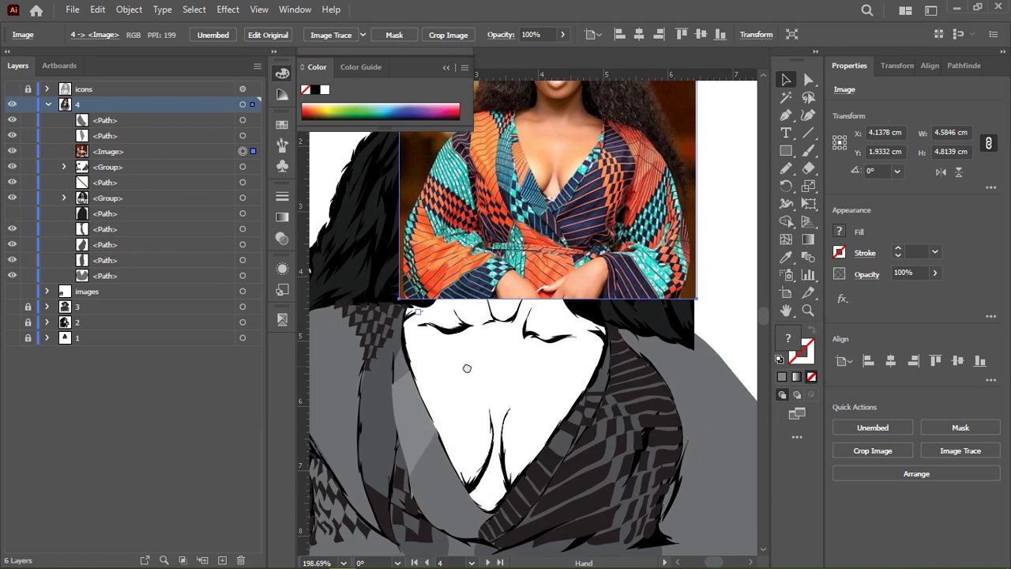
{"action": "scroll", "coordinate": [474, 371], "scroll_direction": "up", "scroll_amount": 2}
{"action": "scroll", "coordinate": [501, 377], "scroll_direction": "left", "scroll_amount": 3}
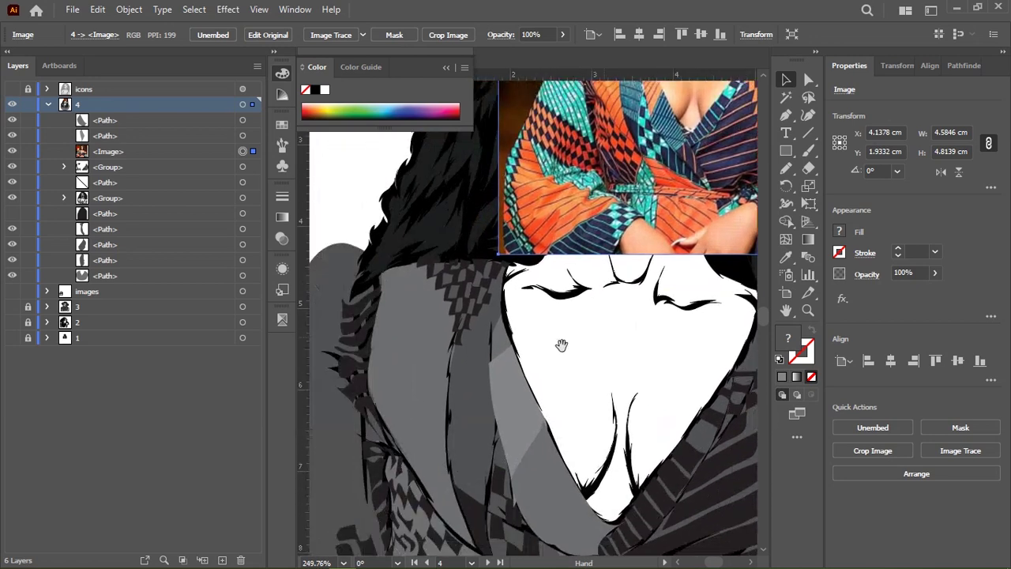
{"action": "scroll", "coordinate": [528, 297], "scroll_direction": "left", "scroll_amount": 3}
{"action": "scroll", "coordinate": [545, 332], "scroll_direction": "left", "scroll_amount": 3}
Draw a long, flat ellipse beside the hair.
{"action": "key", "text": "l"}
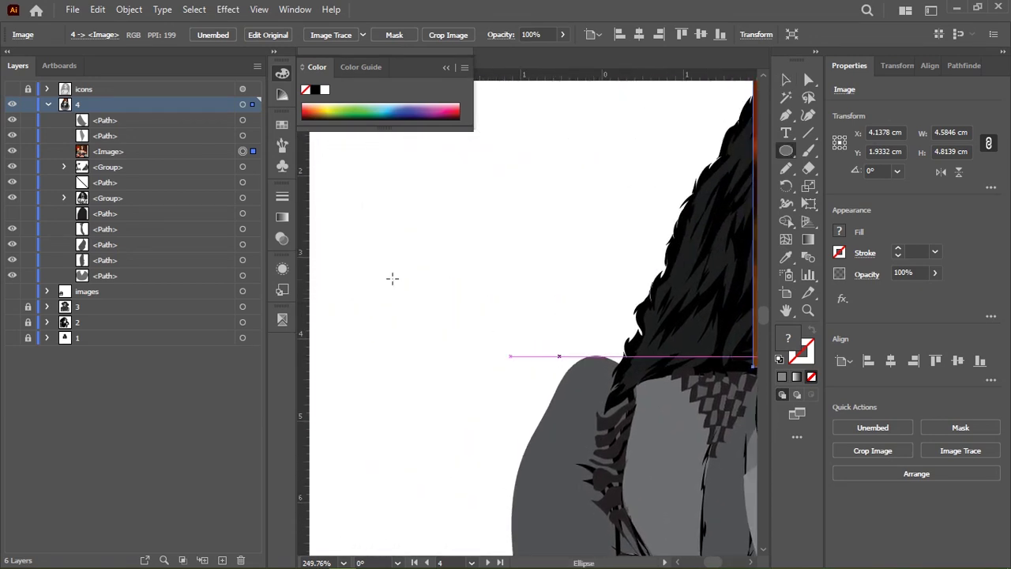
{"action": "left_click_drag", "start_coordinate": [369, 279], "coordinate": [563, 278]}
{"action": "scroll", "coordinate": [472, 275], "scroll_direction": "right", "scroll_amount": 3}
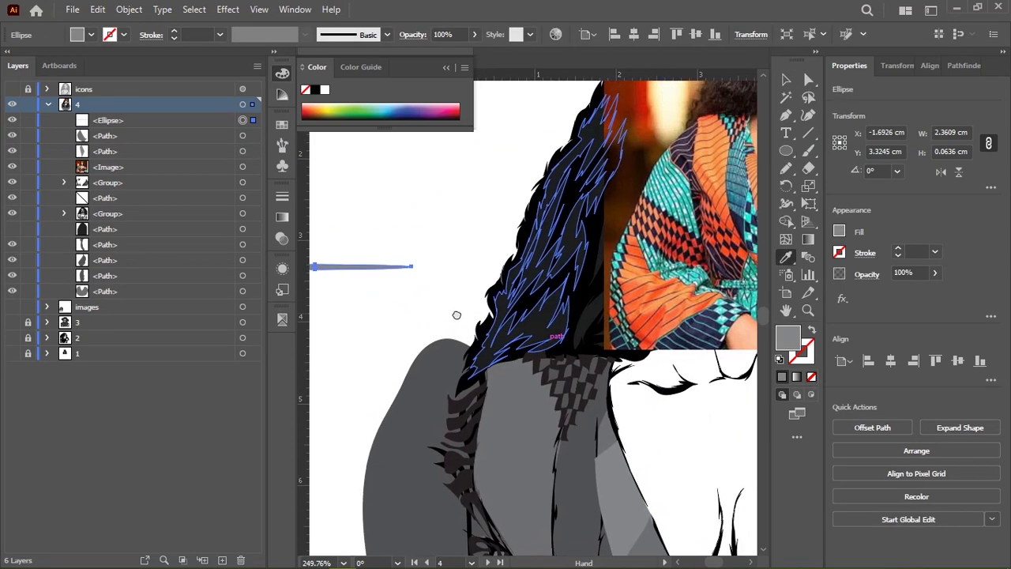
{"action": "scroll", "coordinate": [561, 321], "scroll_direction": "up", "scroll_amount": 1}
{"action": "scroll", "coordinate": [563, 340], "scroll_direction": "up", "scroll_amount": 2}
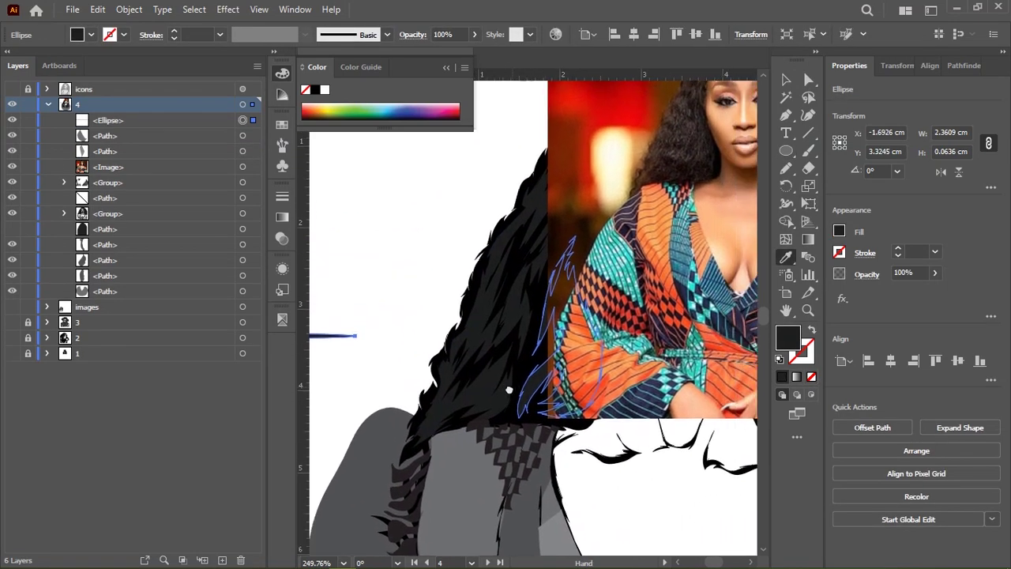
{"action": "scroll", "coordinate": [617, 279], "scroll_direction": "left", "scroll_amount": 3}
{"action": "scroll", "coordinate": [616, 279], "scroll_direction": "down", "scroll_amount": 2}
Switch the ruler units to pixels.
{"action": "key", "text": "v"}
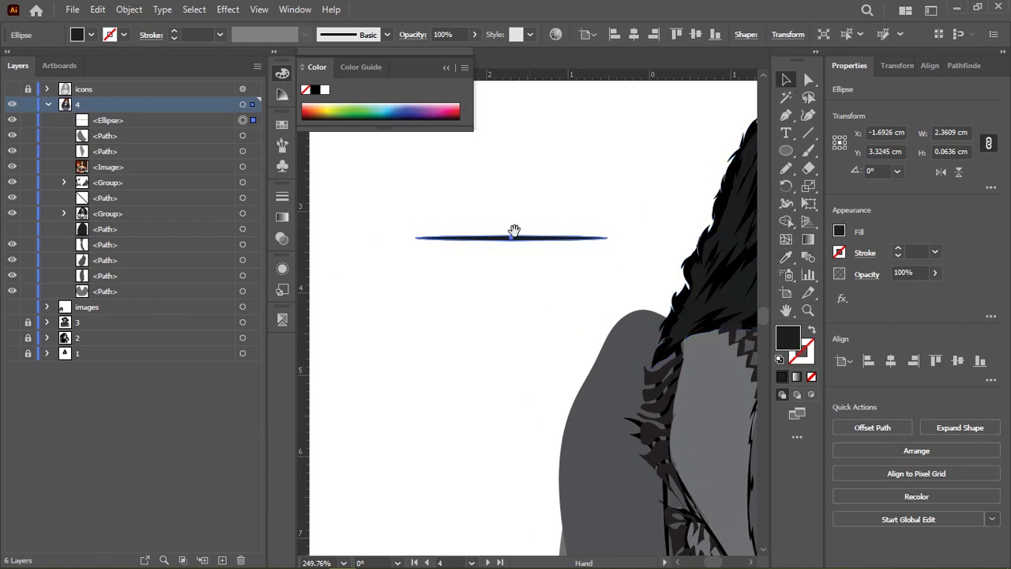
{"action": "scroll", "coordinate": [556, 266], "scroll_direction": "up", "scroll_amount": 1}
{"action": "scroll", "coordinate": [542, 289], "scroll_direction": "up", "scroll_amount": 1}
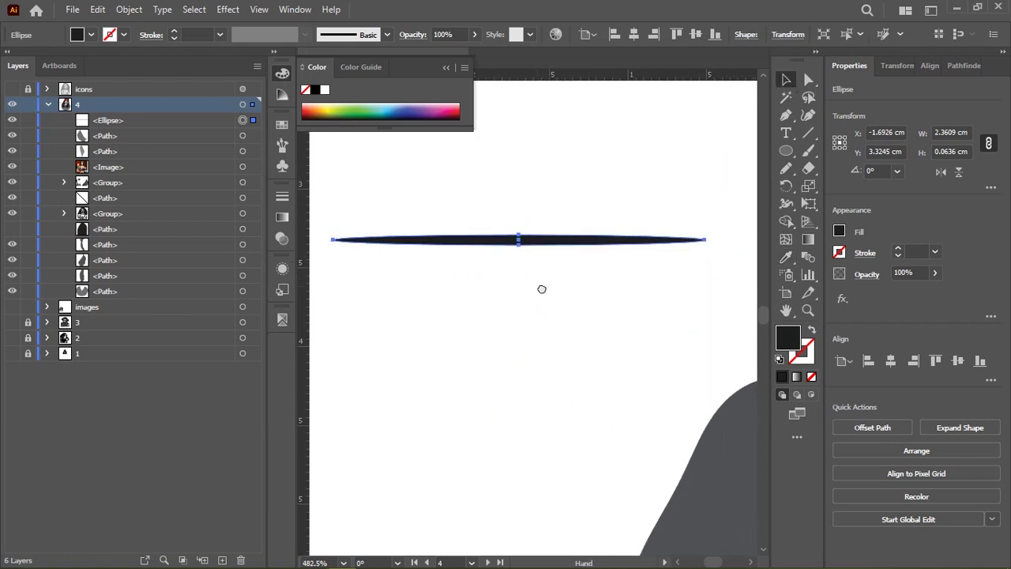
{"action": "right_click", "coordinate": [567, 79]}
{"action": "left_click", "coordinate": [614, 87]}
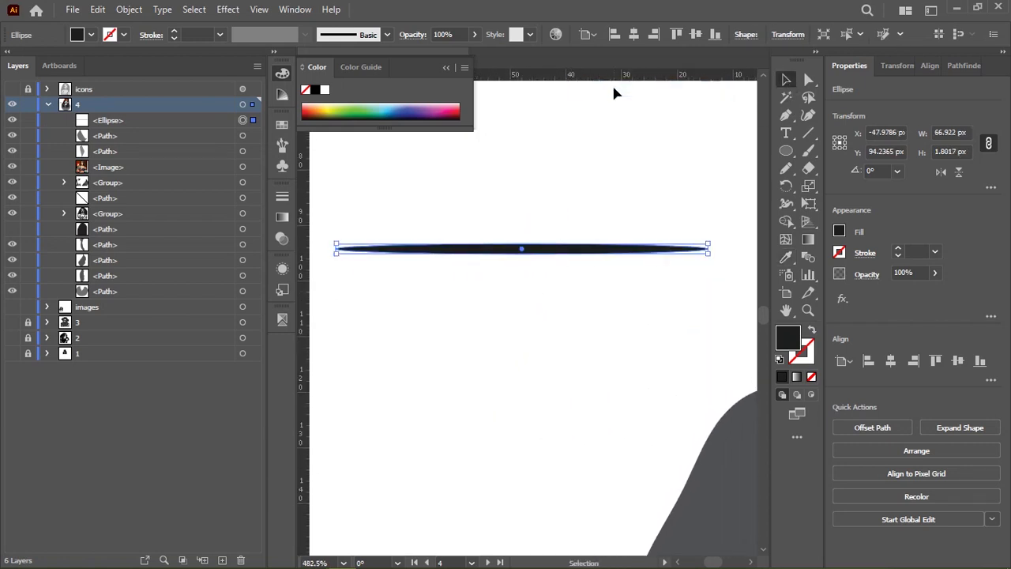
{"action": "scroll", "coordinate": [545, 280], "scroll_direction": "up", "scroll_amount": 1}
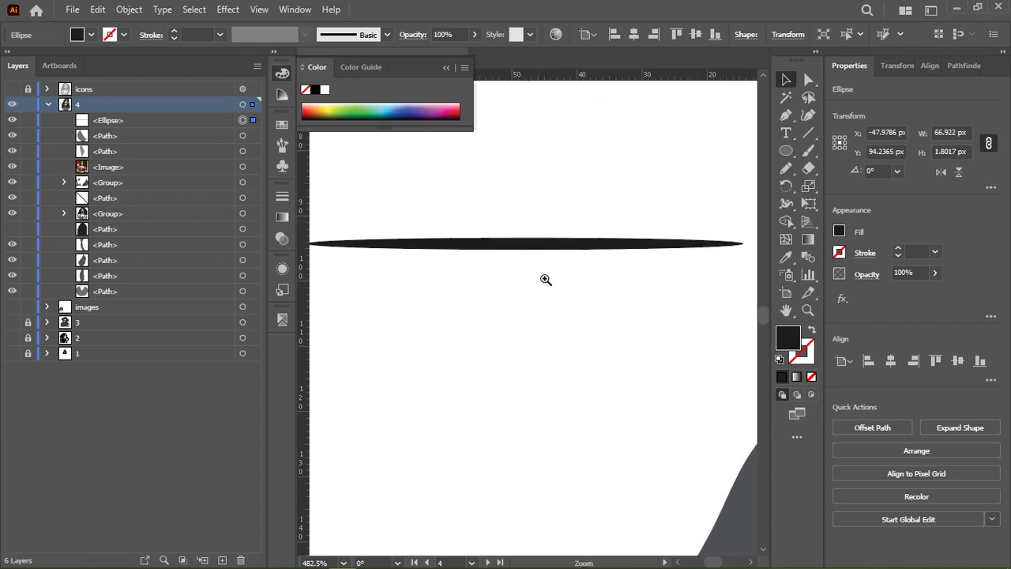
Set the ellipse height to 1 px and select its left end anchor point.
{"action": "type", "text": "1"}
{"action": "key", "text": "Return"}
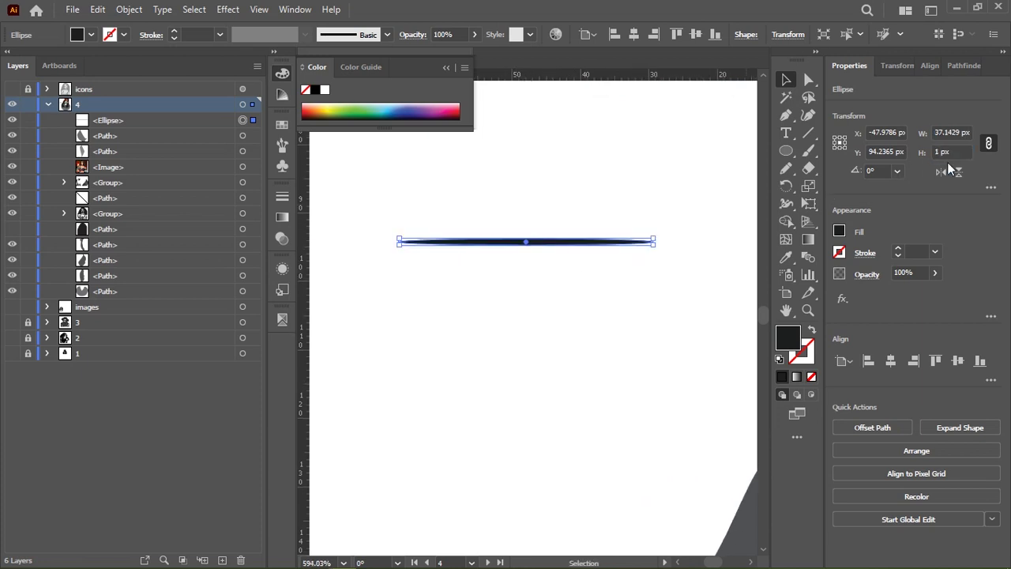
{"action": "scroll", "coordinate": [561, 247], "scroll_direction": "down", "scroll_amount": 2}
{"action": "scroll", "coordinate": [516, 255], "scroll_direction": "down", "scroll_amount": 3}
{"action": "scroll", "coordinate": [474, 226], "scroll_direction": "up", "scroll_amount": 2}
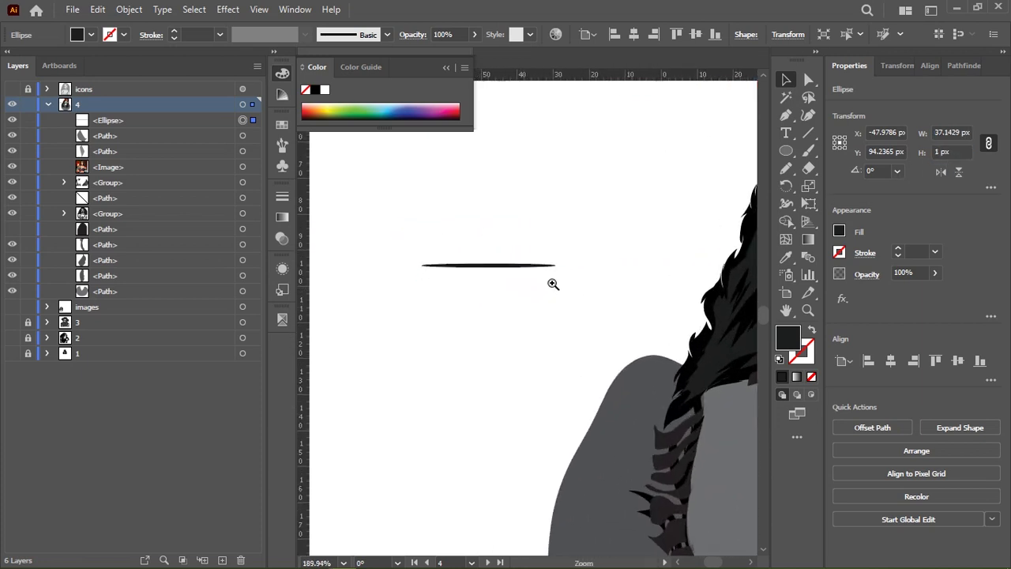
{"action": "scroll", "coordinate": [551, 284], "scroll_direction": "up", "scroll_amount": 4}
{"action": "scroll", "coordinate": [535, 293], "scroll_direction": "up", "scroll_amount": 1}
{"action": "left_click_drag", "start_coordinate": [511, 302], "coordinate": [579, 317]}
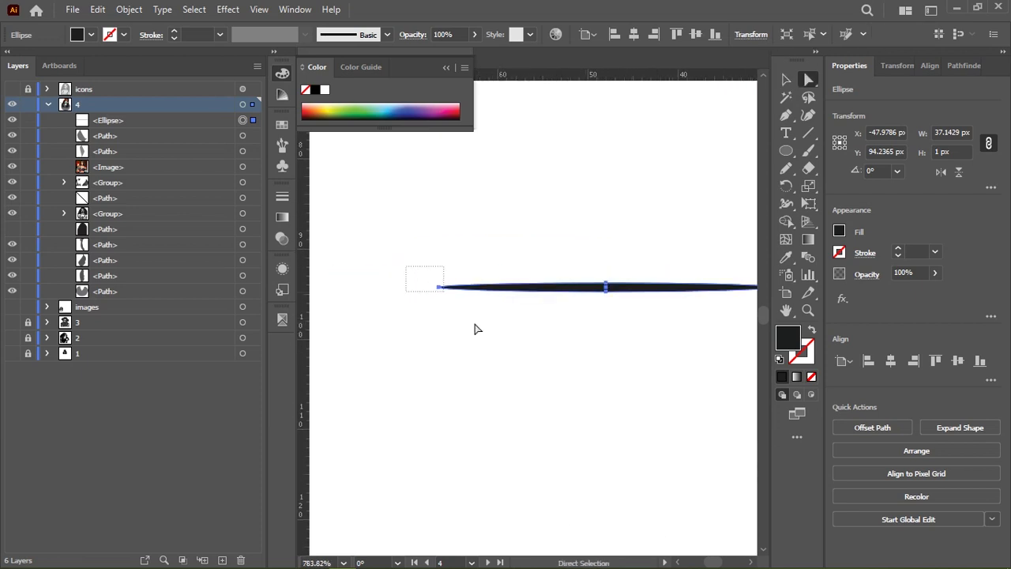
{"action": "left_click_drag", "start_coordinate": [475, 328], "coordinate": [442, 289]}
{"action": "mouse_move", "coordinate": [567, 250]}
{"action": "left_mouse_down"}
{"action": "mouse_move", "coordinate": [478, 220]}
{"action": "mouse_move", "coordinate": [397, 213]}
{"action": "left_mouse_up"}
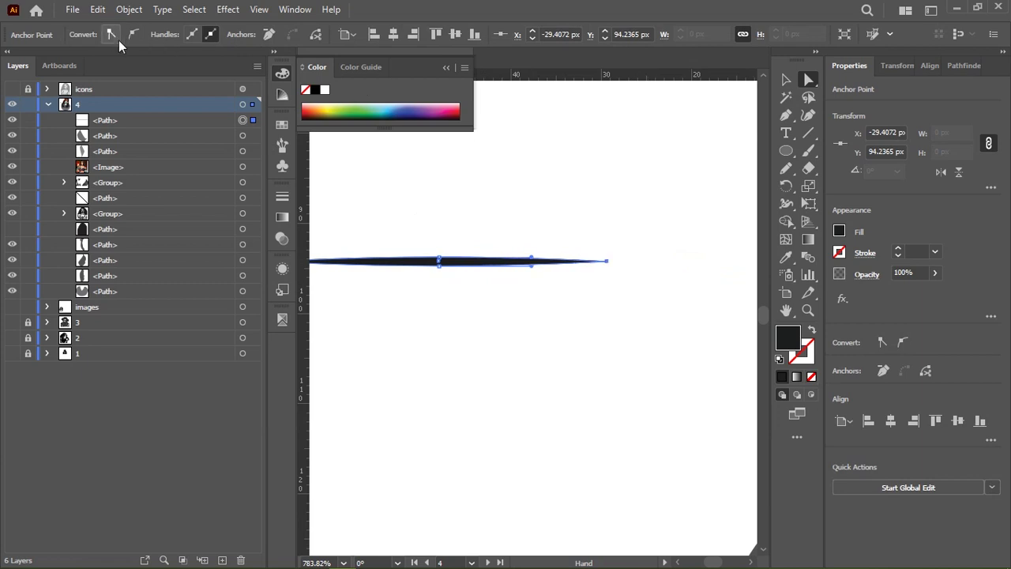
Open and enlarge the Brushes panel, then delete the extra stroke copy.
{"action": "left_click", "coordinate": [282, 154]}
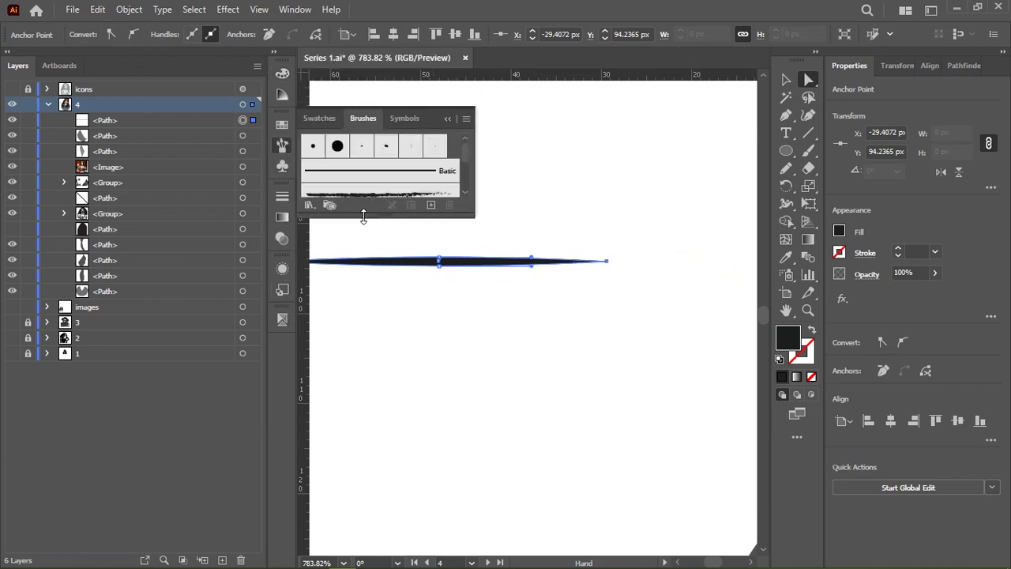
{"action": "left_click_drag", "start_coordinate": [364, 218], "coordinate": [356, 440]}
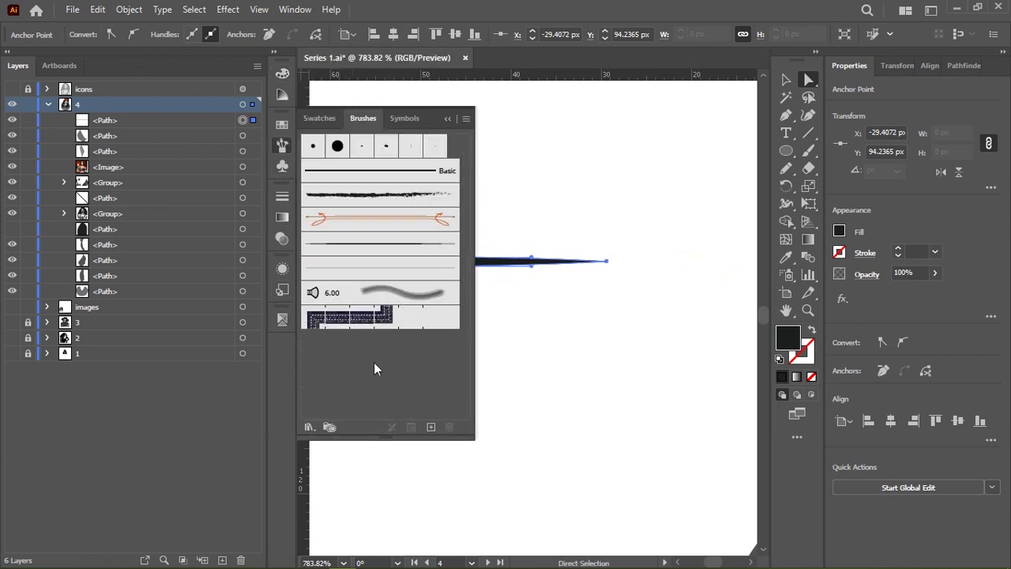
{"action": "left_click_drag", "start_coordinate": [492, 272], "coordinate": [630, 158]}
{"action": "left_click", "coordinate": [571, 277]}
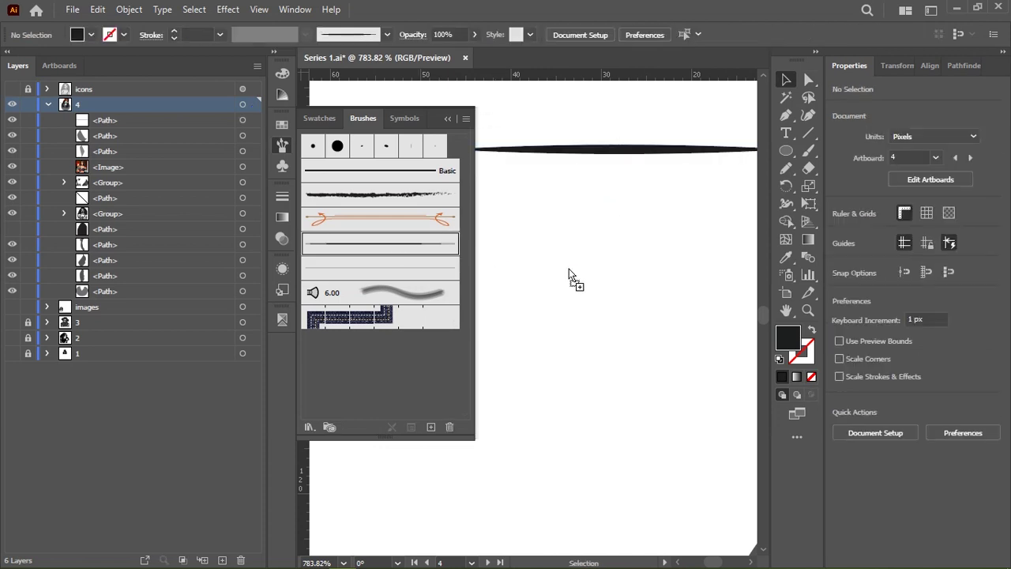
{"action": "scroll", "coordinate": [553, 298], "scroll_direction": "down", "scroll_amount": 3}
{"action": "scroll", "coordinate": [553, 298], "scroll_direction": "down", "scroll_amount": 1}
{"action": "left_click", "coordinate": [576, 331]}
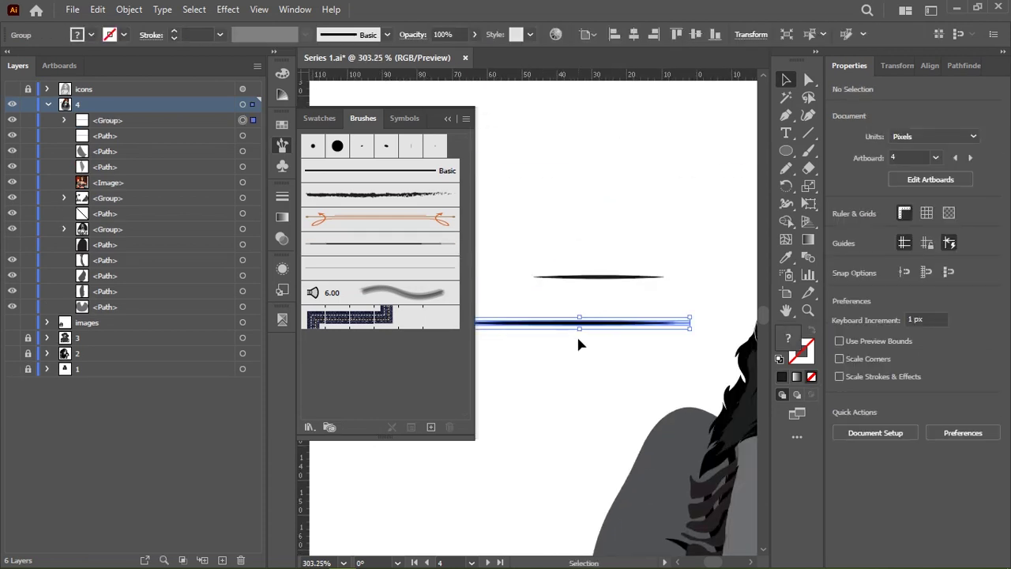
{"action": "key", "text": "Delete"}
Save the strand as an Art Brush with Tints colorization and delete the original shape.
{"action": "left_click_drag", "start_coordinate": [586, 253], "coordinate": [412, 351]}
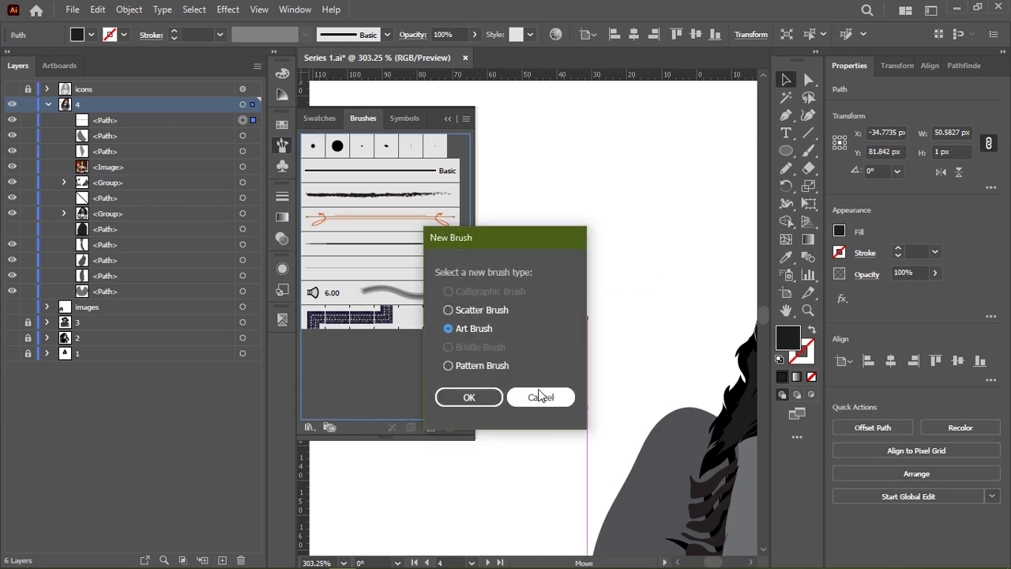
{"action": "left_click", "coordinate": [469, 397]}
{"action": "left_click", "coordinate": [636, 340]}
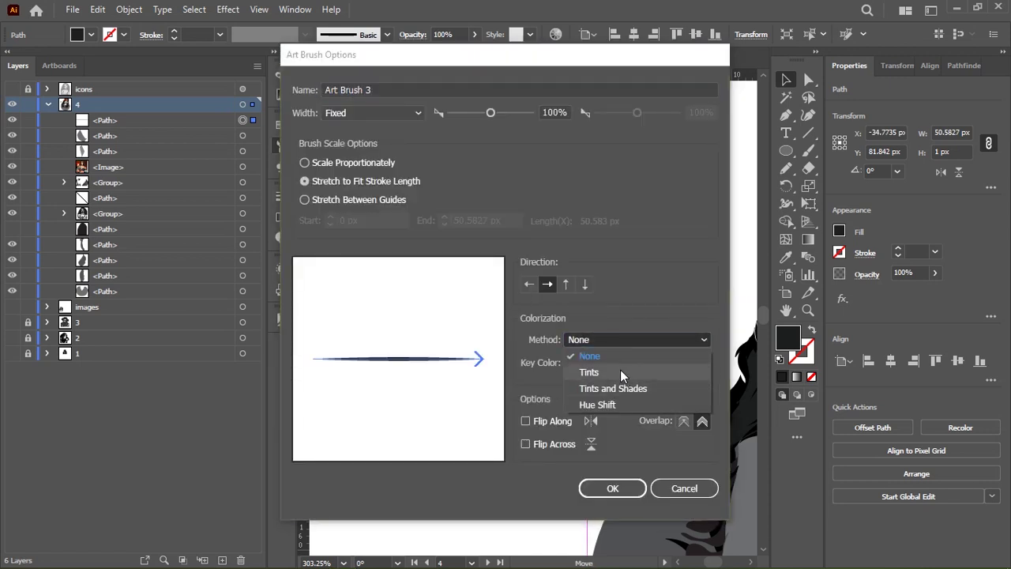
{"action": "left_click", "coordinate": [620, 370]}
{"action": "left_click", "coordinate": [612, 489]}
{"action": "scroll", "coordinate": [633, 296], "scroll_direction": "down", "scroll_amount": 3}
{"action": "mouse_move", "coordinate": [633, 296]}
{"action": "left_mouse_down"}
{"action": "mouse_move", "coordinate": [513, 198]}
{"action": "mouse_move", "coordinate": [522, 265]}
{"action": "left_mouse_up"}
{"action": "key", "text": "Delete"}
Set the brush stroke colour to dark grey 4f4f4f.
{"action": "key", "text": "b"}
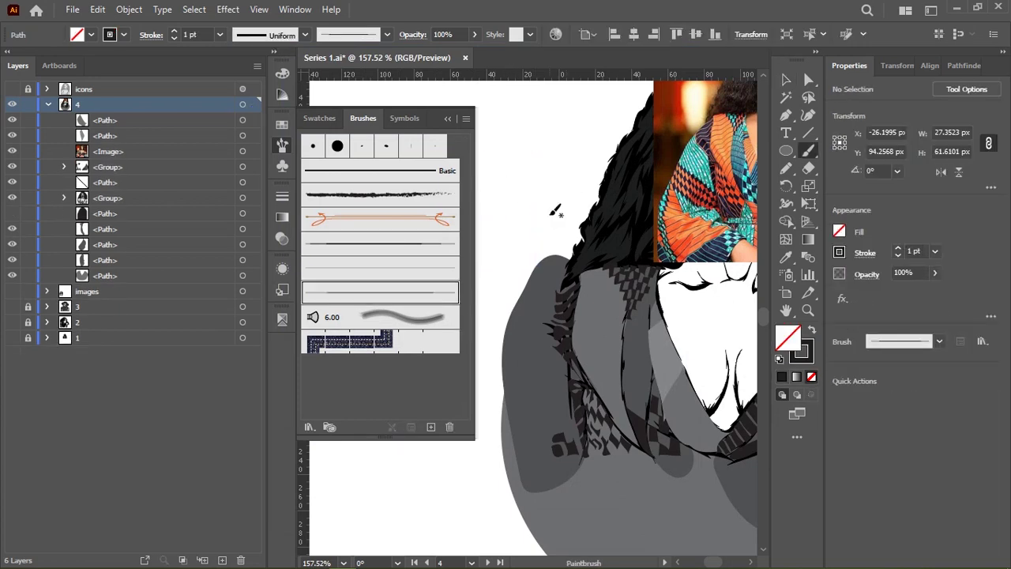
{"action": "left_click_drag", "start_coordinate": [582, 289], "coordinate": [519, 202]}
{"action": "double_click", "coordinate": [799, 353]}
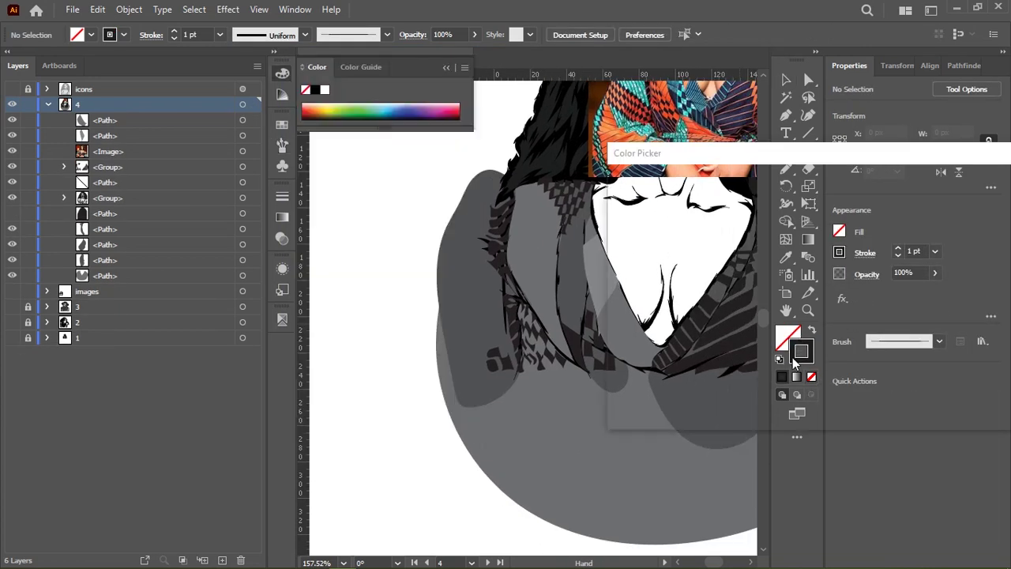
{"action": "left_click", "coordinate": [860, 269]}
{"action": "left_click", "coordinate": [625, 346]}
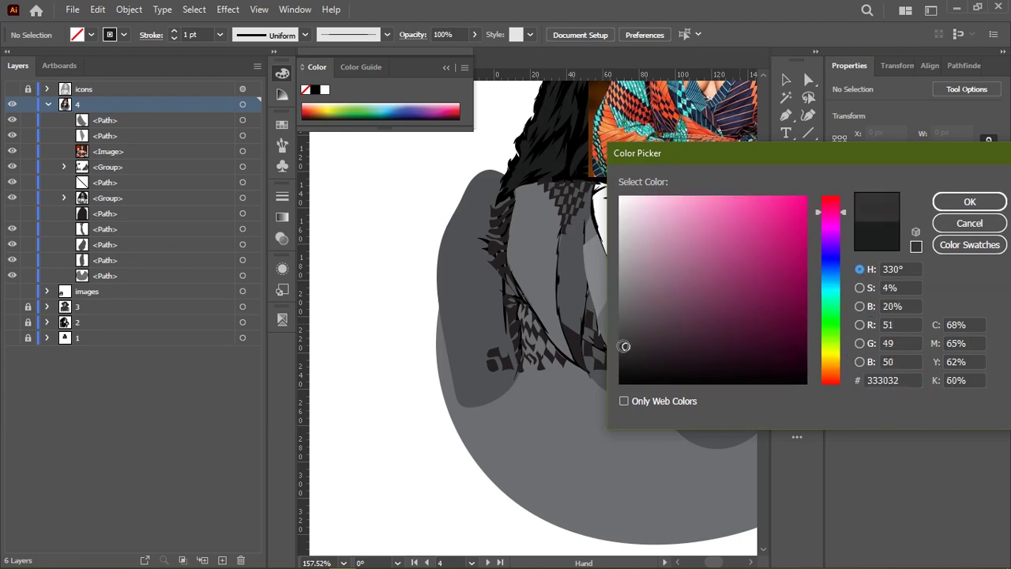
{"action": "left_click", "coordinate": [860, 306]}
{"action": "left_click_drag", "start_coordinate": [838, 346], "coordinate": [837, 325]}
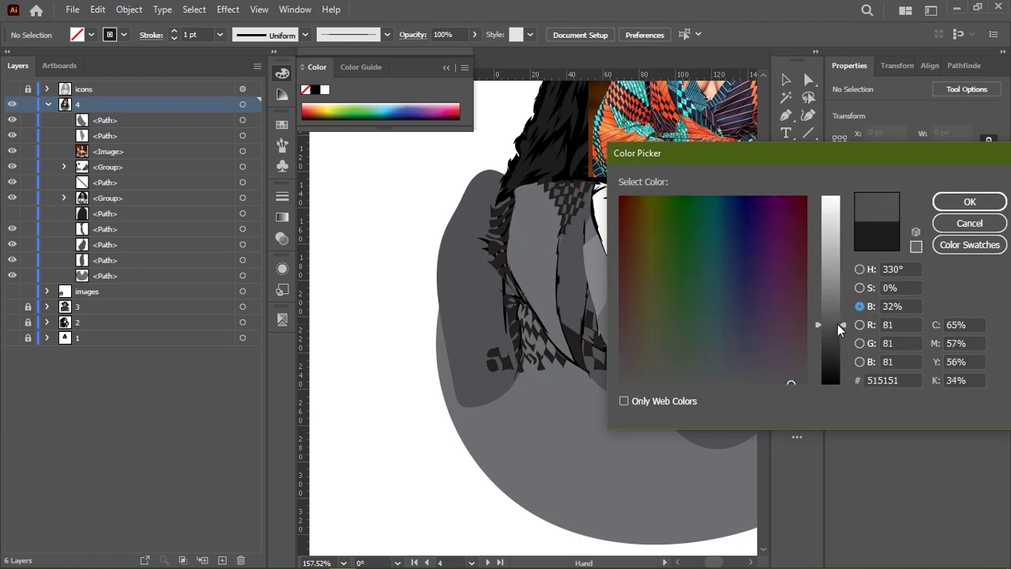
{"action": "left_click", "coordinate": [970, 201]}
Paint a trial grey strand stroke on the portrait.
{"action": "left_click_drag", "start_coordinate": [575, 281], "coordinate": [520, 284]}
{"action": "scroll", "coordinate": [520, 285], "scroll_direction": "up", "scroll_amount": 5}
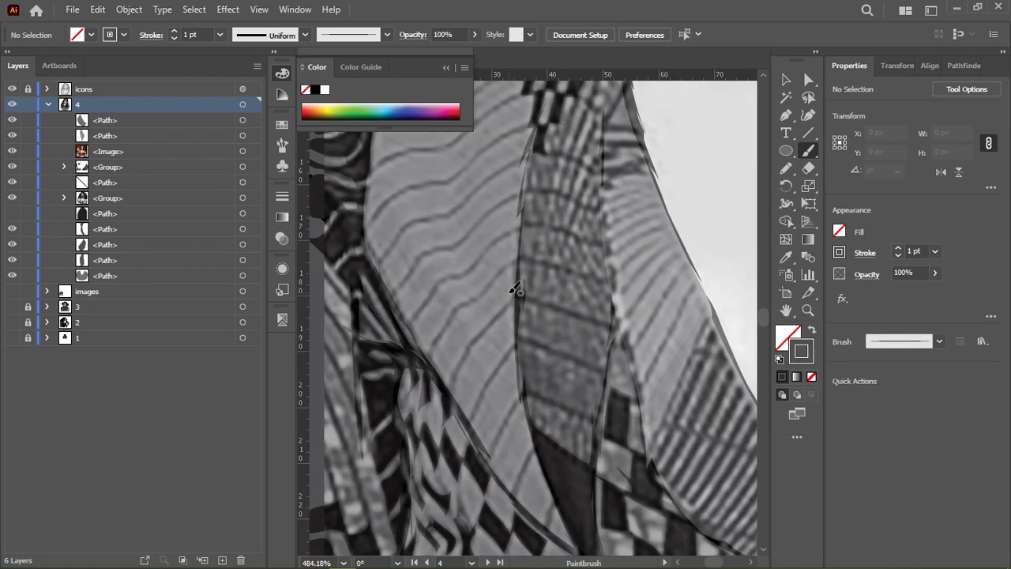
{"action": "left_click_drag", "start_coordinate": [457, 238], "coordinate": [490, 227]}
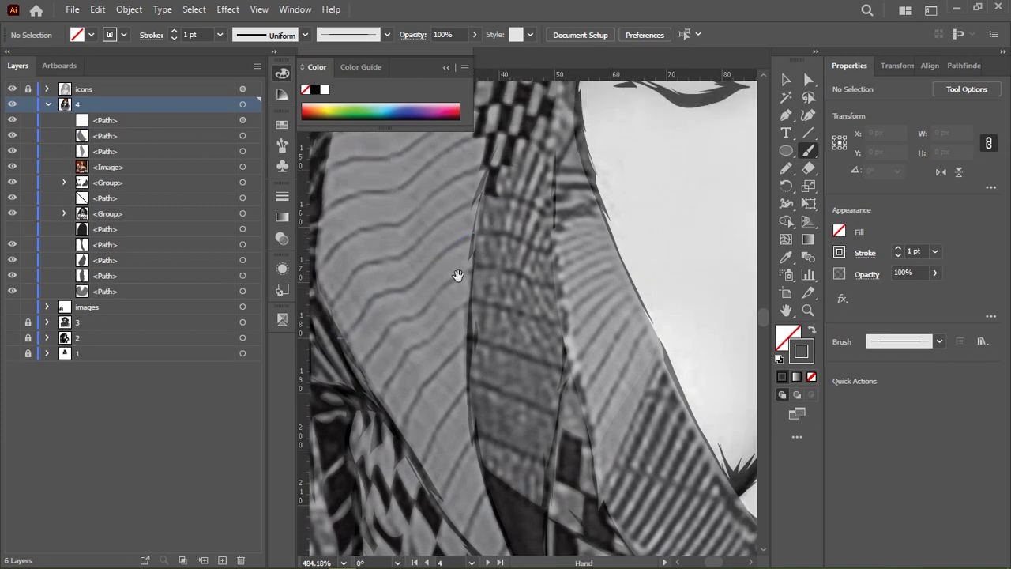
{"action": "scroll", "coordinate": [458, 278], "scroll_direction": "left", "scroll_amount": 1}
Lower the icons reference layer to 29% opacity and lock it.
{"action": "left_click", "coordinate": [12, 89]}
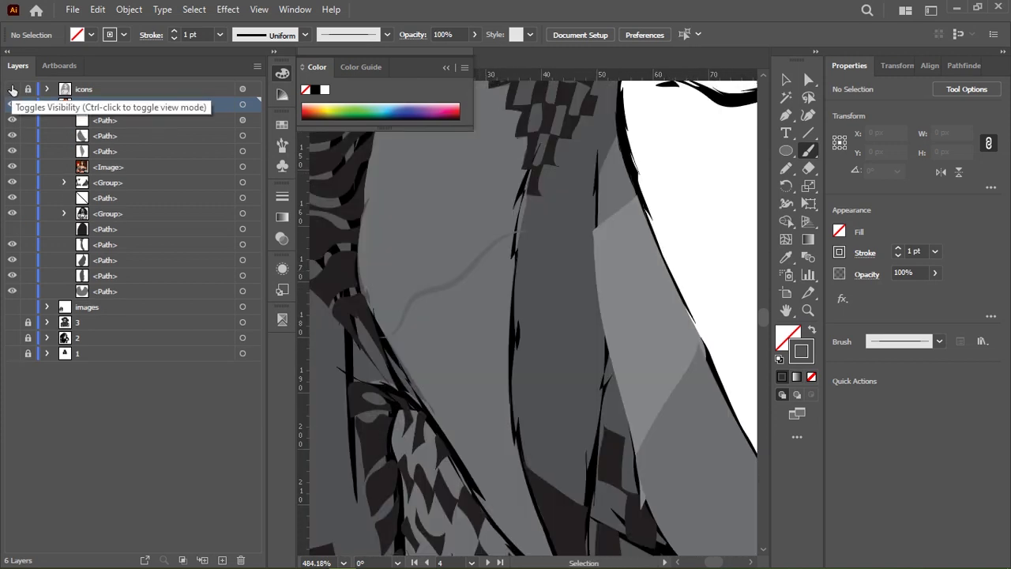
{"action": "left_click", "coordinate": [12, 105], "text": "ctrl"}
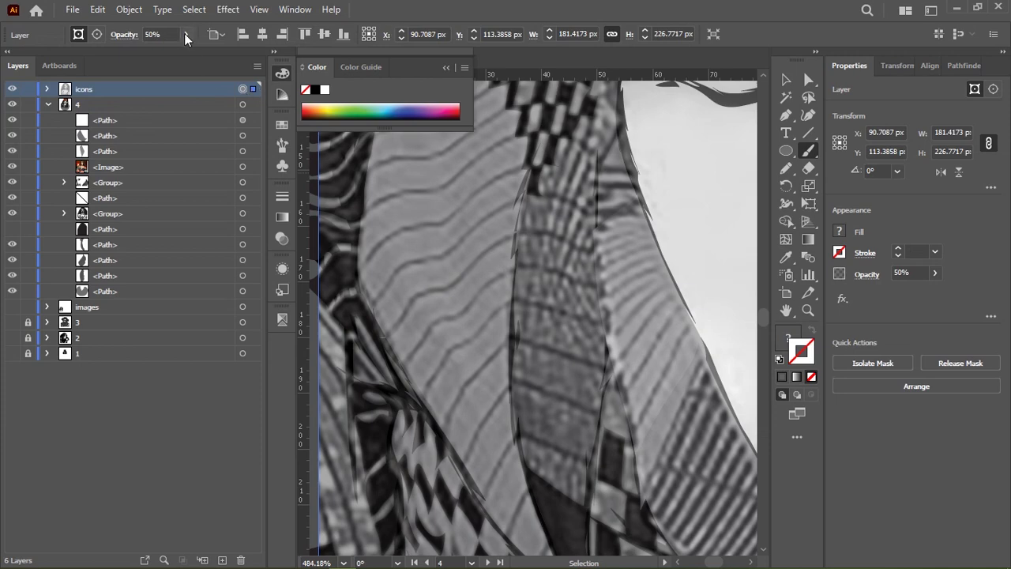
{"action": "left_click", "coordinate": [186, 35]}
{"action": "left_click", "coordinate": [145, 53]}
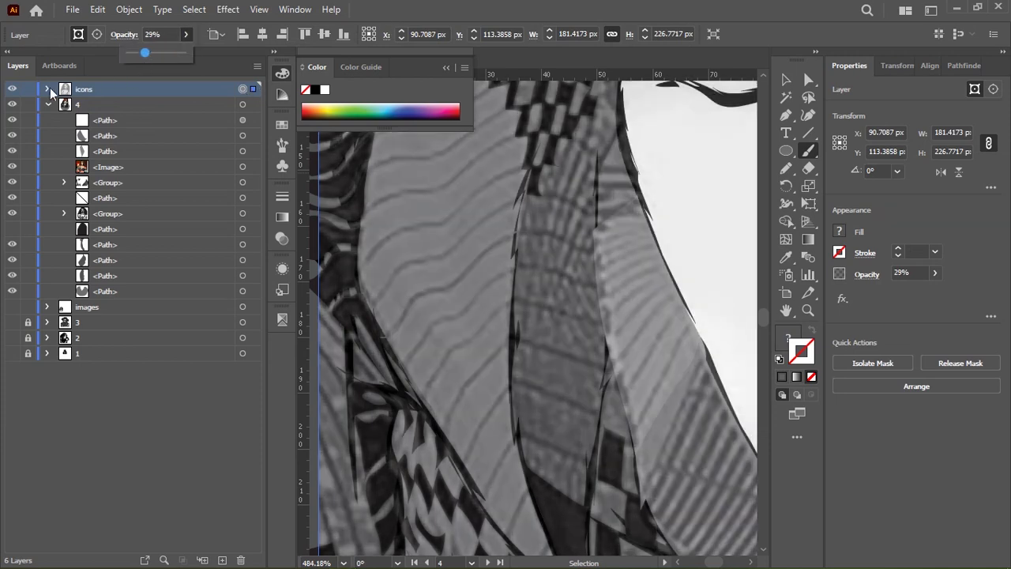
{"action": "key", "text": "ctrl+2"}
{"action": "scroll", "coordinate": [492, 341], "scroll_direction": "down", "scroll_amount": 5}
{"action": "scroll", "coordinate": [491, 342], "scroll_direction": "up", "scroll_amount": 2}
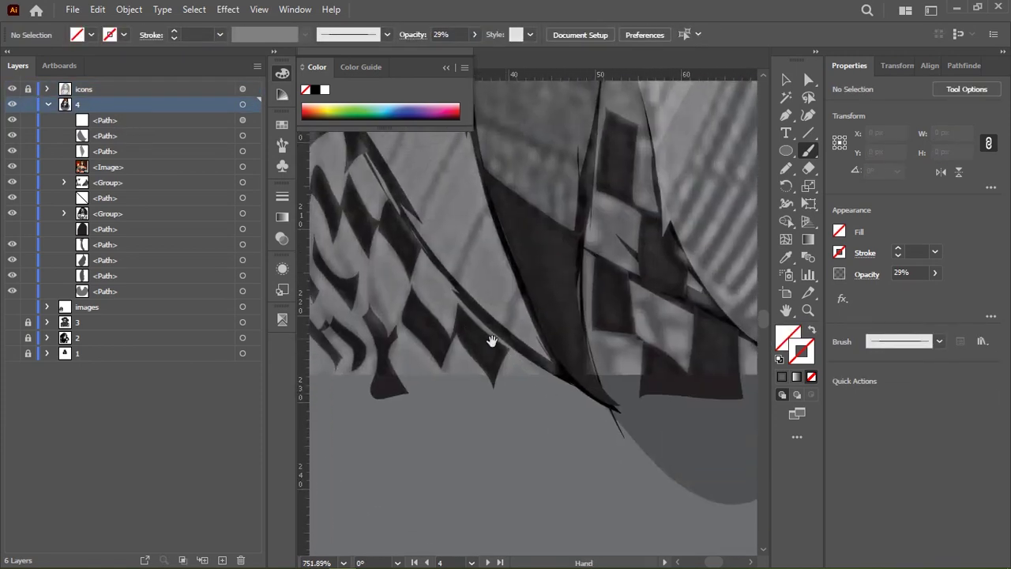
{"action": "scroll", "coordinate": [491, 341], "scroll_direction": "up", "scroll_amount": 3}
Paint grey strands along the wavy stripes and the dark diagonal edge.
{"action": "mouse_move", "coordinate": [549, 249]}
{"action": "left_mouse_down"}
{"action": "mouse_move", "coordinate": [526, 322]}
{"action": "mouse_move", "coordinate": [493, 276]}
{"action": "left_mouse_up"}
{"action": "scroll", "coordinate": [486, 245], "scroll_direction": "up", "scroll_amount": 3}
{"action": "scroll", "coordinate": [468, 335], "scroll_direction": "left", "scroll_amount": 3}
{"action": "left_click_drag", "start_coordinate": [465, 399], "coordinate": [448, 419]}
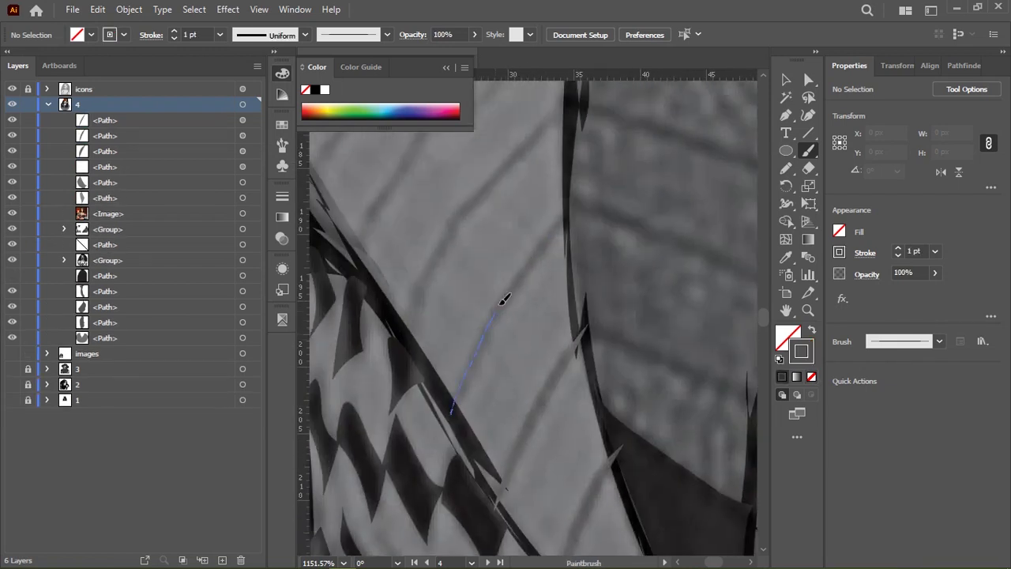
{"action": "mouse_move", "coordinate": [501, 298]}
{"action": "left_mouse_down"}
{"action": "mouse_move", "coordinate": [557, 320]}
{"action": "mouse_move", "coordinate": [514, 335]}
{"action": "left_mouse_up"}
{"action": "scroll", "coordinate": [649, 264], "scroll_direction": "up", "scroll_amount": 3}
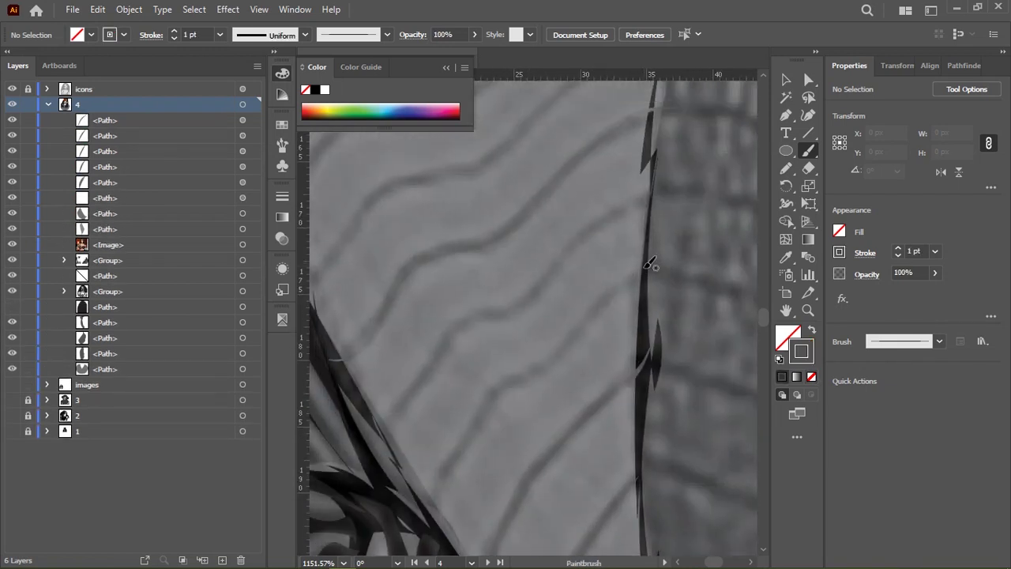
{"action": "left_click_drag", "start_coordinate": [448, 516], "coordinate": [378, 423]}
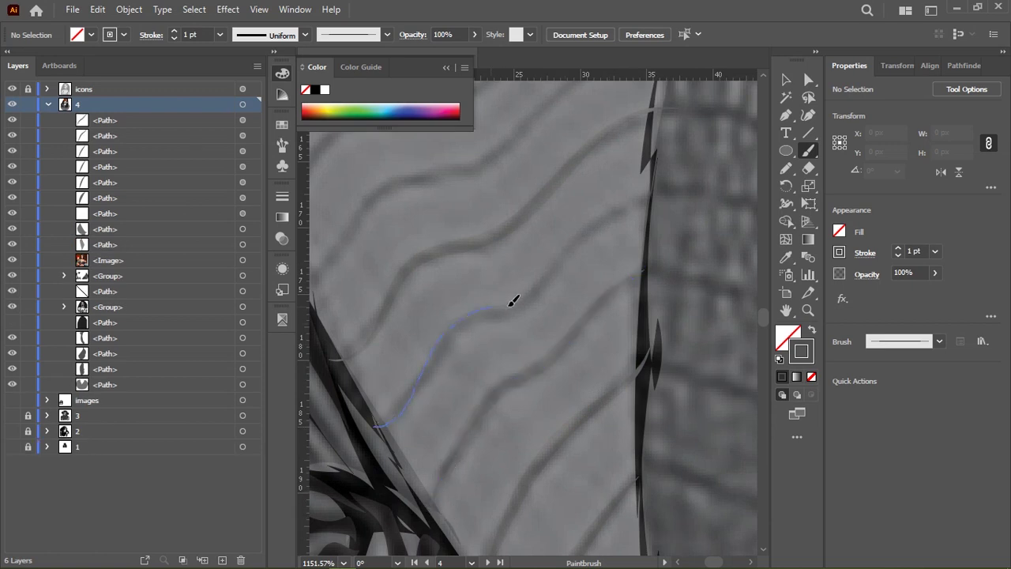
{"action": "left_click_drag", "start_coordinate": [656, 192], "coordinate": [716, 236]}
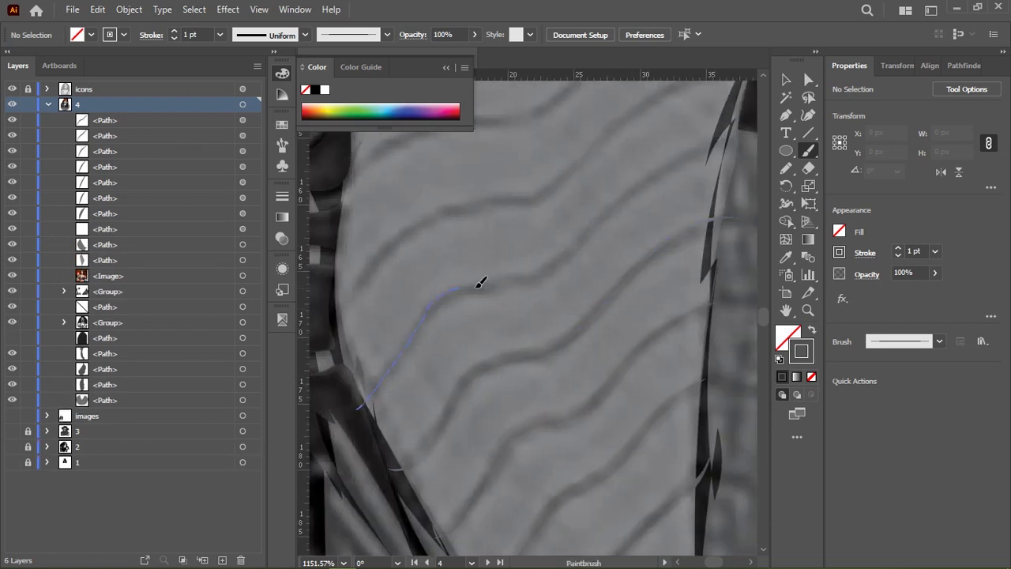
{"action": "left_click_drag", "start_coordinate": [678, 157], "coordinate": [687, 150]}
{"action": "scroll", "coordinate": [590, 282], "scroll_direction": "up", "scroll_amount": 1}
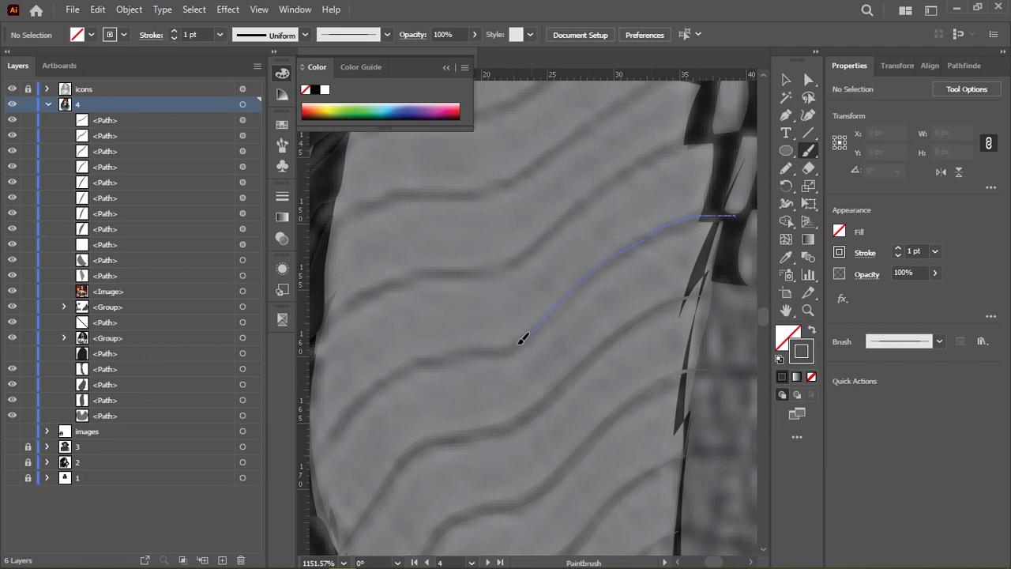
Paint long curved strands along further stripes and a short one at a stripe's end.
{"action": "left_click_drag", "start_coordinate": [328, 436], "coordinate": [325, 487]}
{"action": "scroll", "coordinate": [419, 442], "scroll_direction": "down", "scroll_amount": 3}
{"action": "scroll", "coordinate": [524, 366], "scroll_direction": "up", "scroll_amount": 2}
{"action": "scroll", "coordinate": [508, 332], "scroll_direction": "up", "scroll_amount": 3}
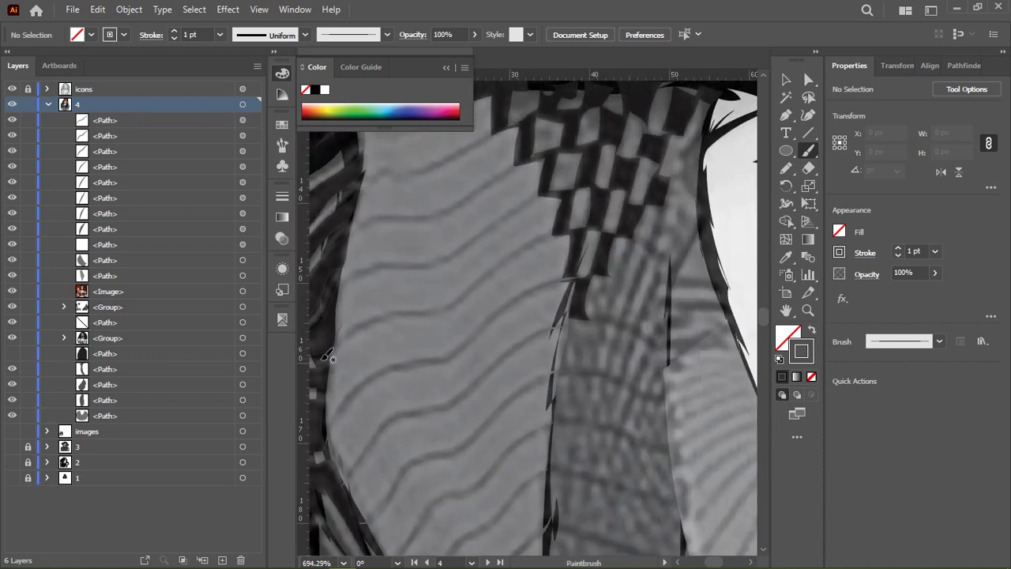
{"action": "left_click_drag", "start_coordinate": [326, 354], "coordinate": [467, 296]}
{"action": "scroll", "coordinate": [393, 326], "scroll_direction": "up", "scroll_amount": 2}
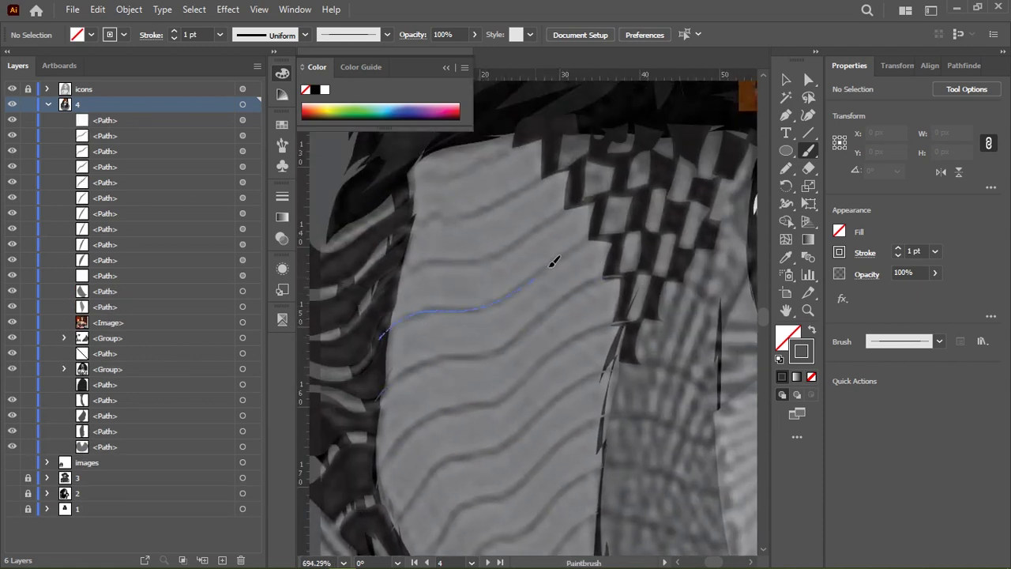
{"action": "left_click_drag", "start_coordinate": [553, 261], "coordinate": [497, 254]}
{"action": "scroll", "coordinate": [456, 296], "scroll_direction": "up", "scroll_amount": 2}
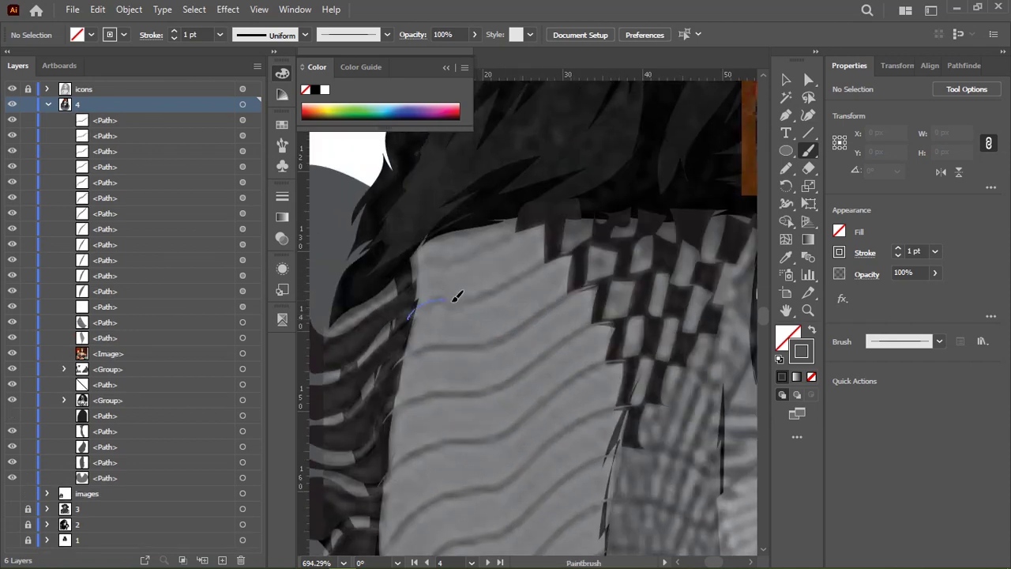
Add short strands near the hair edge.
{"action": "left_click", "coordinate": [502, 258]}
{"action": "left_click", "coordinate": [437, 247]}
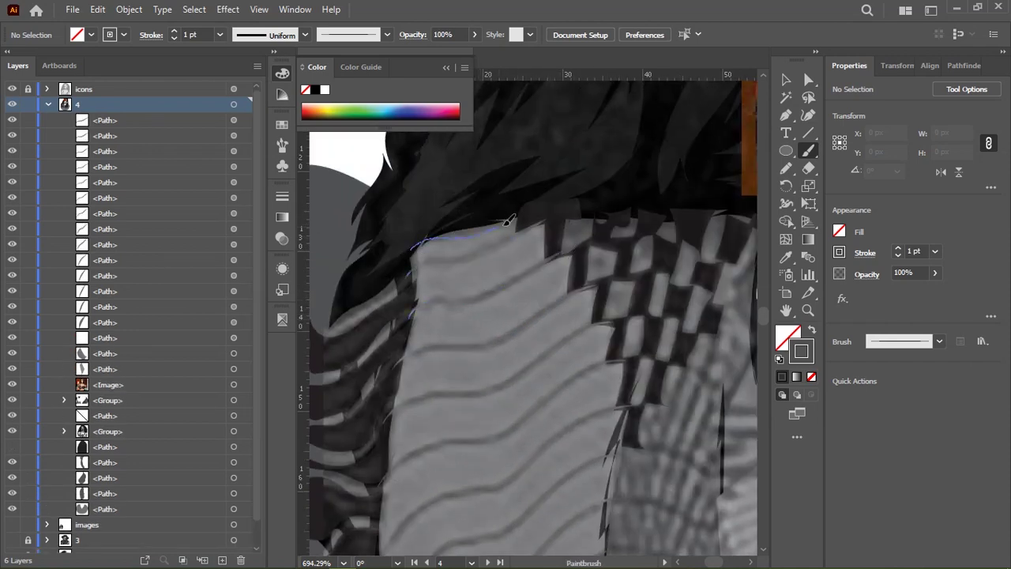
{"action": "left_click_drag", "start_coordinate": [509, 220], "coordinate": [509, 220]}
{"action": "scroll", "coordinate": [543, 196], "scroll_direction": "down", "scroll_amount": 5}
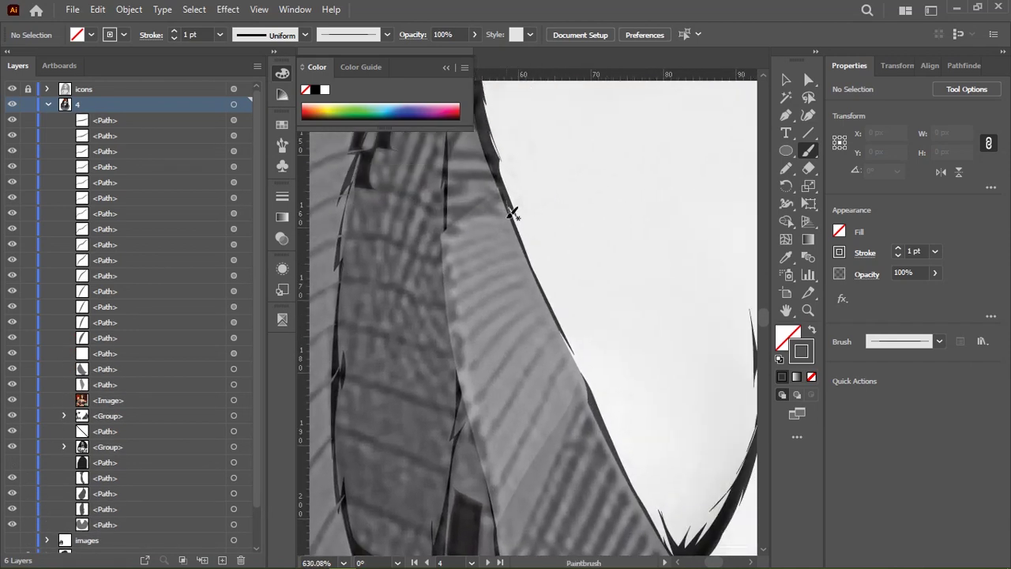
Hatch seven strands down along the hair's lower edge.
{"action": "mouse_move", "coordinate": [514, 221]}
{"action": "left_mouse_down"}
{"action": "mouse_move", "coordinate": [452, 226]}
{"action": "mouse_move", "coordinate": [456, 243]}
{"action": "mouse_move", "coordinate": [517, 256]}
{"action": "left_mouse_up"}
{"action": "left_click_drag", "start_coordinate": [446, 264], "coordinate": [529, 271]}
{"action": "left_click_drag", "start_coordinate": [448, 298], "coordinate": [544, 278]}
{"action": "left_click_drag", "start_coordinate": [450, 316], "coordinate": [537, 294]}
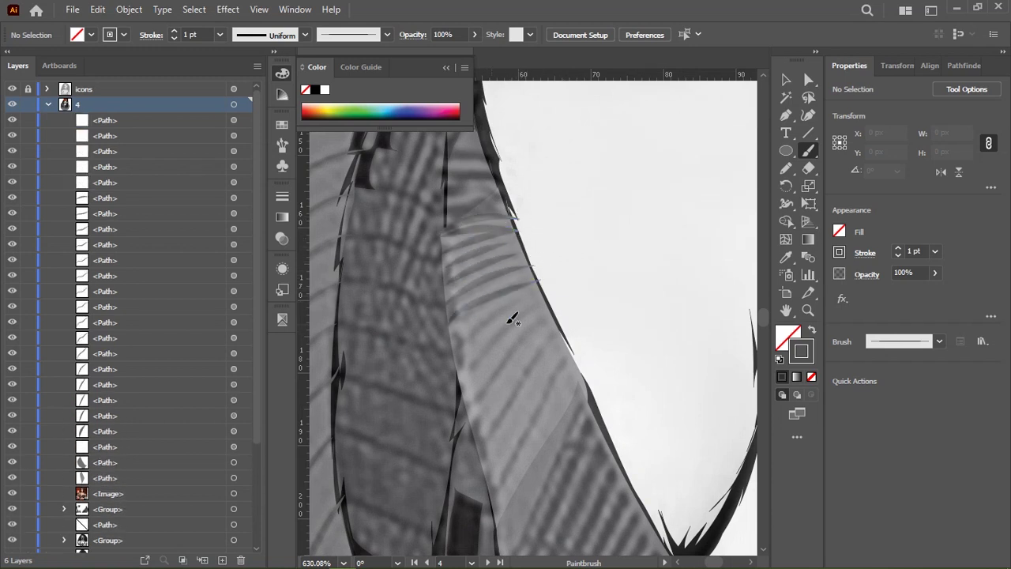
{"action": "left_click_drag", "start_coordinate": [464, 340], "coordinate": [551, 313]}
{"action": "left_click_drag", "start_coordinate": [457, 360], "coordinate": [540, 324]}
{"action": "mouse_move", "coordinate": [470, 380]}
{"action": "left_mouse_down"}
{"action": "mouse_move", "coordinate": [553, 341]}
{"action": "mouse_move", "coordinate": [523, 252]}
{"action": "left_mouse_up"}
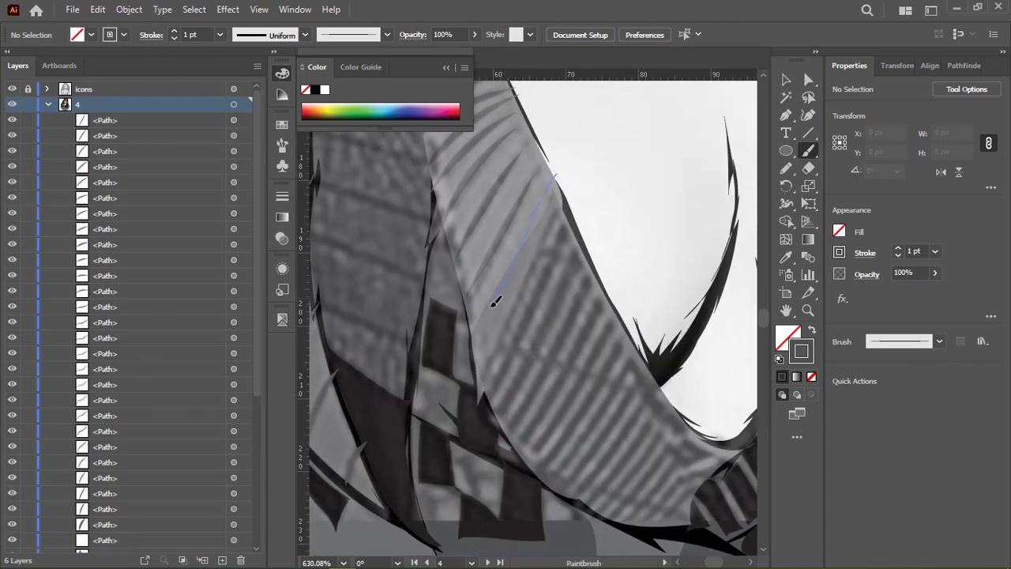
{"action": "scroll", "coordinate": [495, 298], "scroll_direction": "down", "scroll_amount": 1}
{"action": "scroll", "coordinate": [524, 287], "scroll_direction": "down", "scroll_amount": 1}
{"action": "scroll", "coordinate": [542, 232], "scroll_direction": "down", "scroll_amount": 1}
Set the stroke colour to dark grey #333333.
{"action": "double_click", "coordinate": [801, 351]}
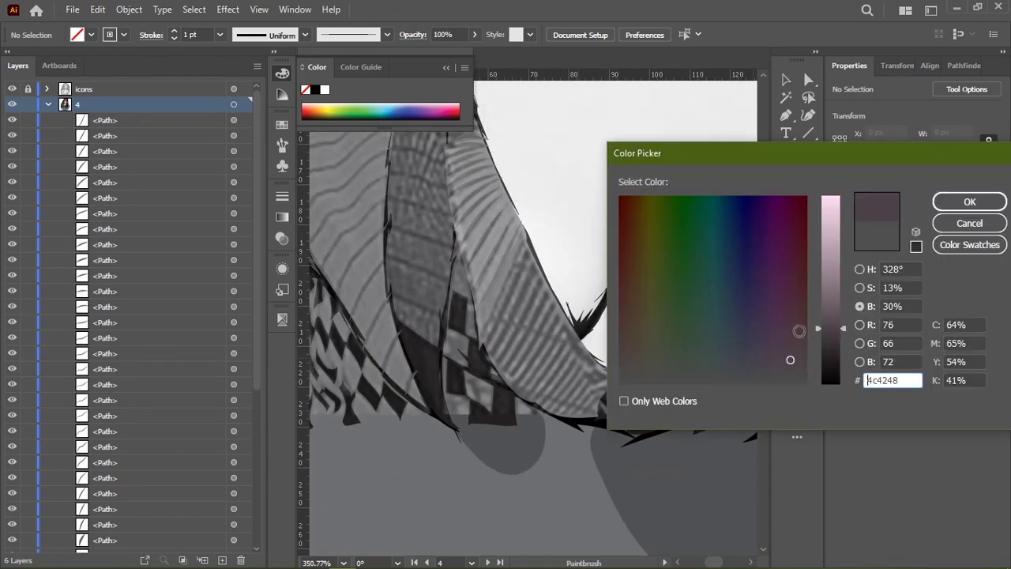
{"action": "left_click", "coordinate": [860, 306]}
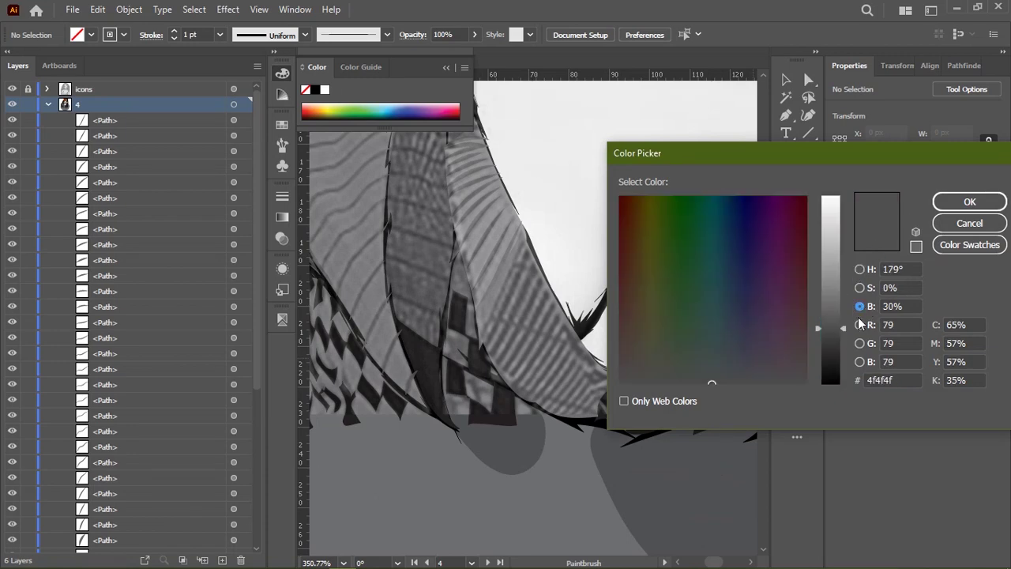
{"action": "left_click", "coordinate": [970, 201]}
{"action": "scroll", "coordinate": [629, 318], "scroll_direction": "up", "scroll_amount": 2}
{"action": "mouse_move", "coordinate": [629, 319]}
{"action": "left_mouse_down"}
{"action": "mouse_move", "coordinate": [522, 358]}
{"action": "mouse_move", "coordinate": [447, 408]}
{"action": "left_mouse_up"}
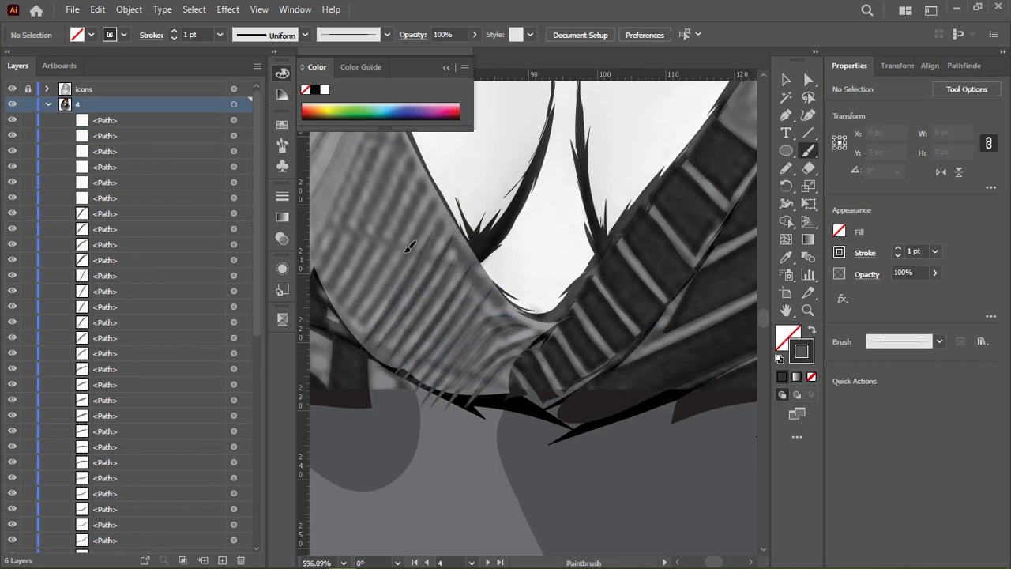
Paint a thin grey highlight strand along the hair fold.
{"action": "scroll", "coordinate": [380, 221], "scroll_direction": "up", "scroll_amount": 3}
{"action": "left_click_drag", "start_coordinate": [326, 375], "coordinate": [376, 286]}
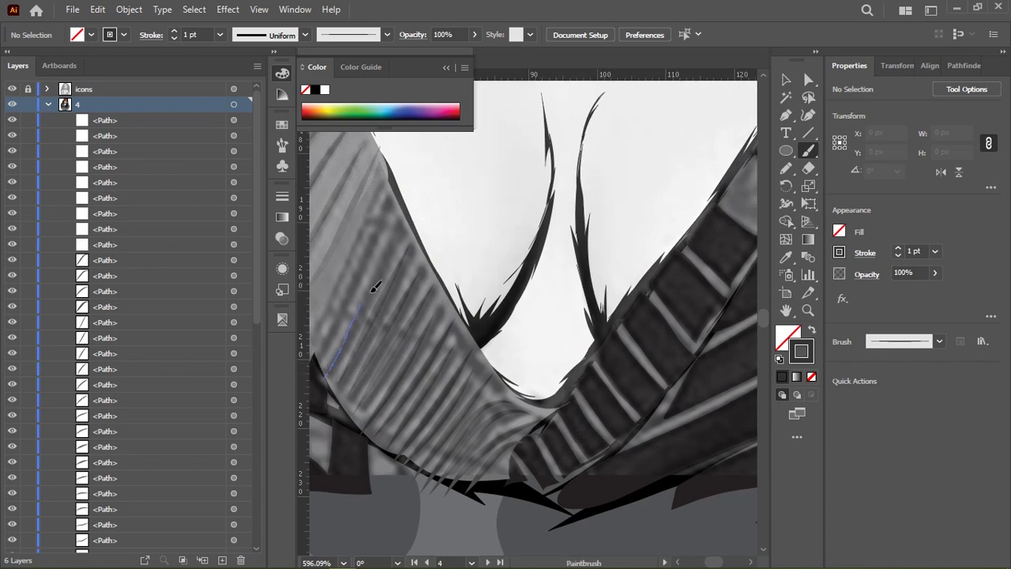
{"action": "scroll", "coordinate": [350, 327], "scroll_direction": "left", "scroll_amount": 3}
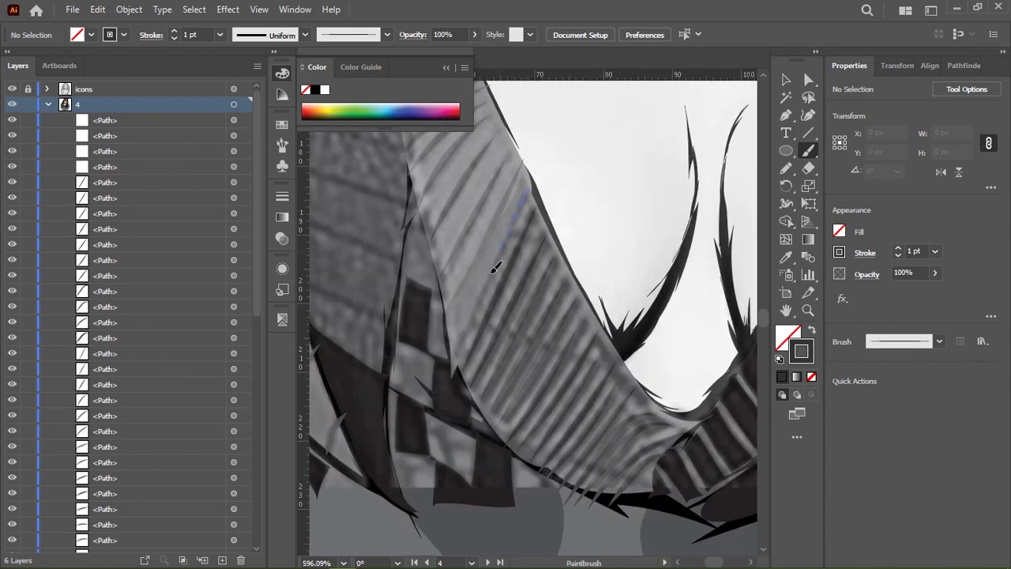
{"action": "scroll", "coordinate": [455, 307], "scroll_direction": "down", "scroll_amount": 5}
{"action": "scroll", "coordinate": [411, 322], "scroll_direction": "up", "scroll_amount": 4}
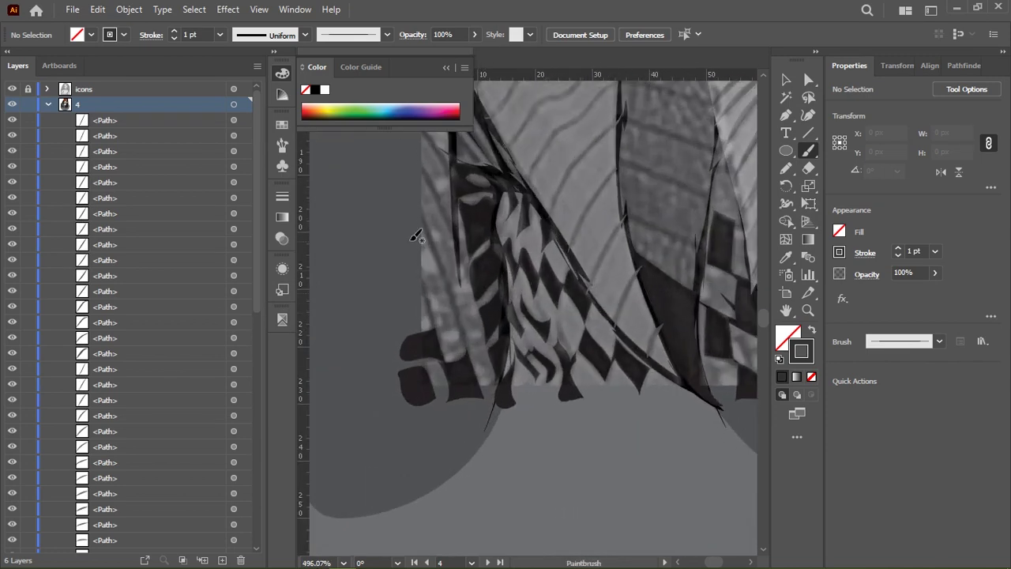
{"action": "scroll", "coordinate": [472, 358], "scroll_direction": "up", "scroll_amount": 2}
{"action": "scroll", "coordinate": [429, 287], "scroll_direction": "up", "scroll_amount": 2}
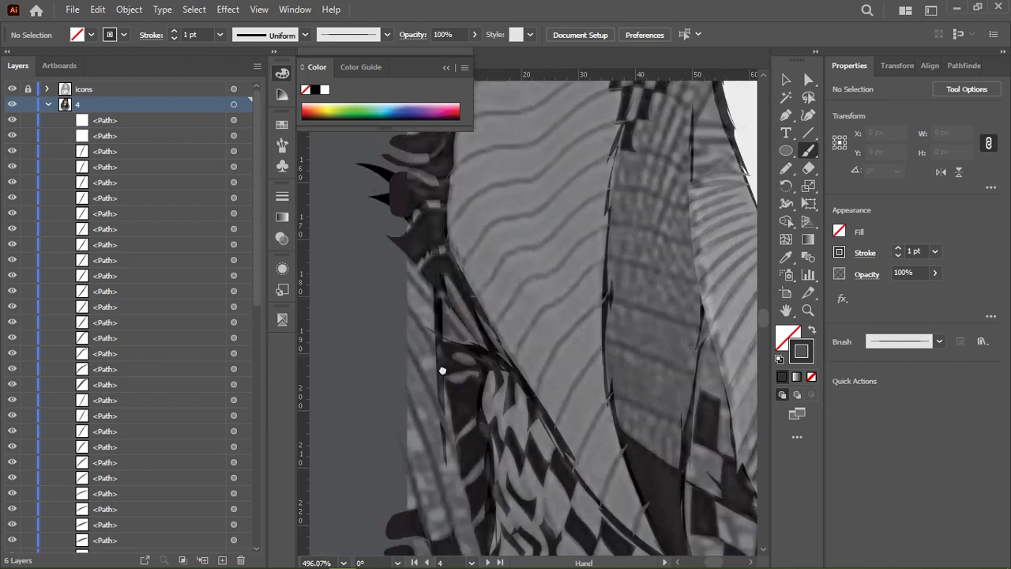
{"action": "scroll", "coordinate": [474, 316], "scroll_direction": "down", "scroll_amount": 2}
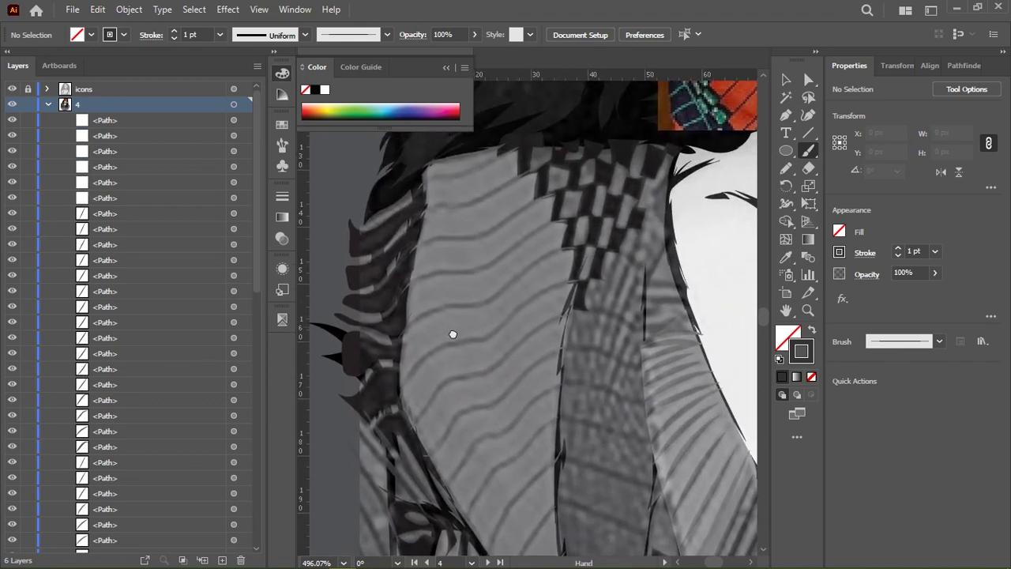
{"action": "left_click_drag", "start_coordinate": [583, 301], "coordinate": [522, 215]}
{"action": "scroll", "coordinate": [410, 305], "scroll_direction": "up", "scroll_amount": 2}
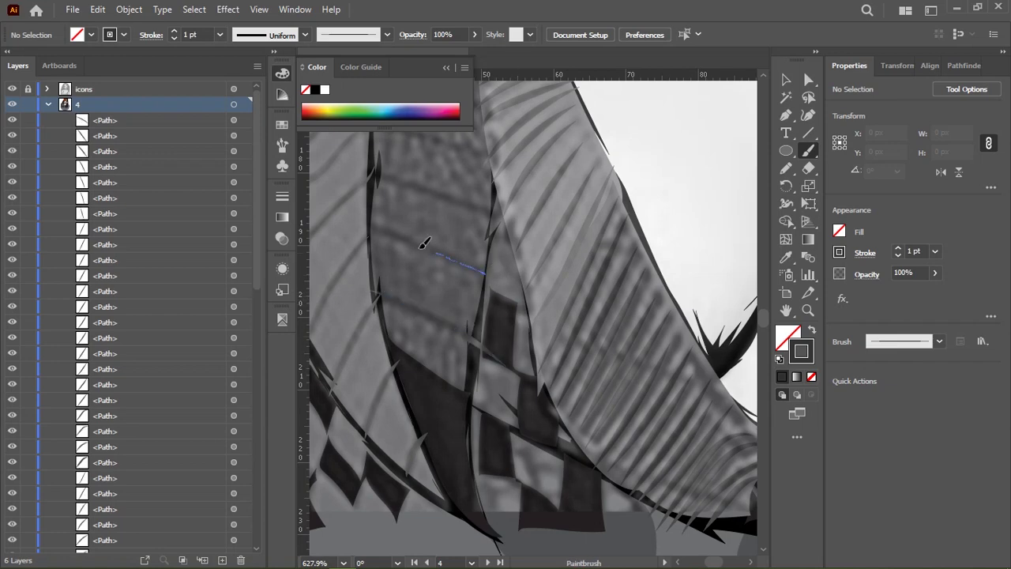
Paint another thin strand across the fold and a long one down the collar edge.
{"action": "mouse_move", "coordinate": [424, 243]}
{"action": "left_mouse_down"}
{"action": "mouse_move", "coordinate": [397, 272]}
{"action": "mouse_move", "coordinate": [489, 299]}
{"action": "left_mouse_up"}
{"action": "scroll", "coordinate": [518, 300], "scroll_direction": "up", "scroll_amount": 2}
{"action": "scroll", "coordinate": [395, 241], "scroll_direction": "up", "scroll_amount": 1}
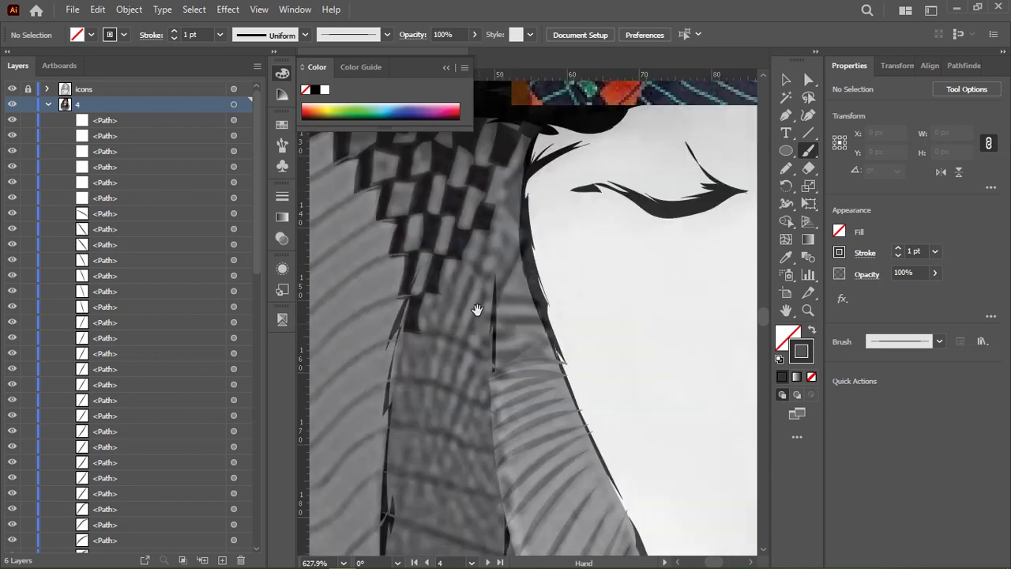
{"action": "scroll", "coordinate": [467, 285], "scroll_direction": "down", "scroll_amount": 1}
{"action": "scroll", "coordinate": [455, 410], "scroll_direction": "down", "scroll_amount": 1}
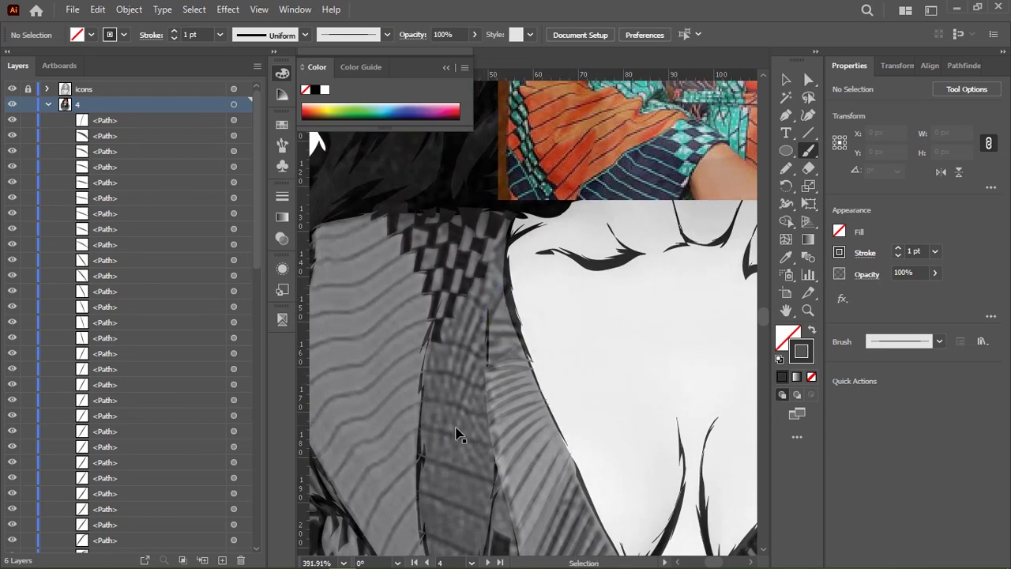
{"action": "left_click_drag", "start_coordinate": [447, 452], "coordinate": [467, 395]}
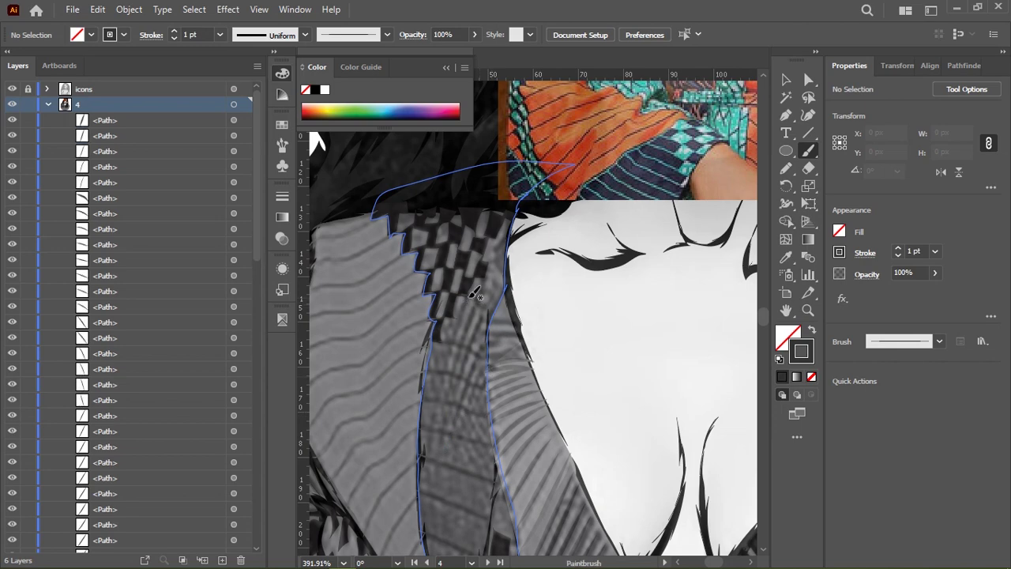
{"action": "scroll", "coordinate": [418, 214], "scroll_direction": "down", "scroll_amount": 2}
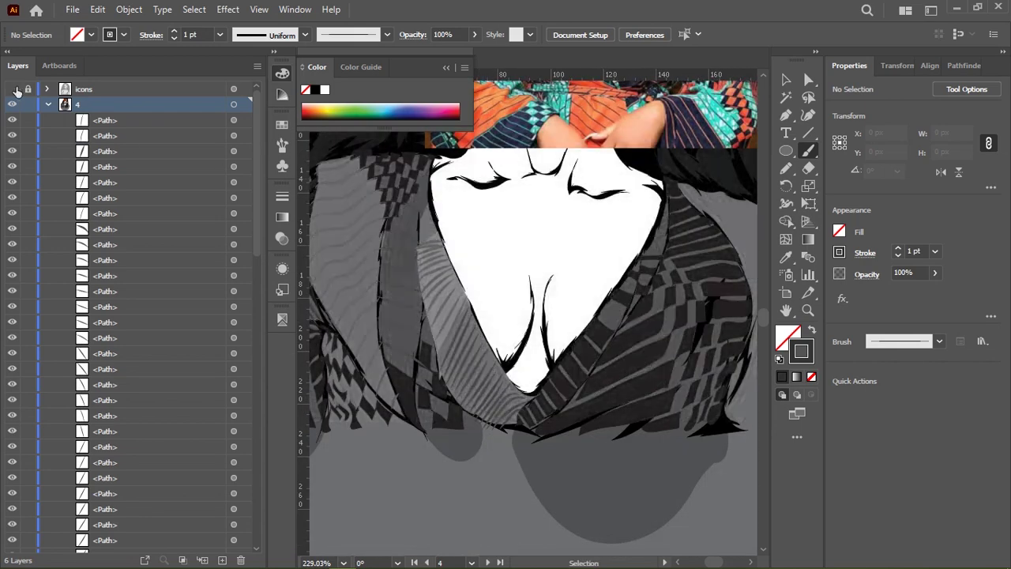
Select the just-painted strand and switch to the Eyedropper, zooming in on the neckline.
{"action": "left_click", "coordinate": [404, 337]}
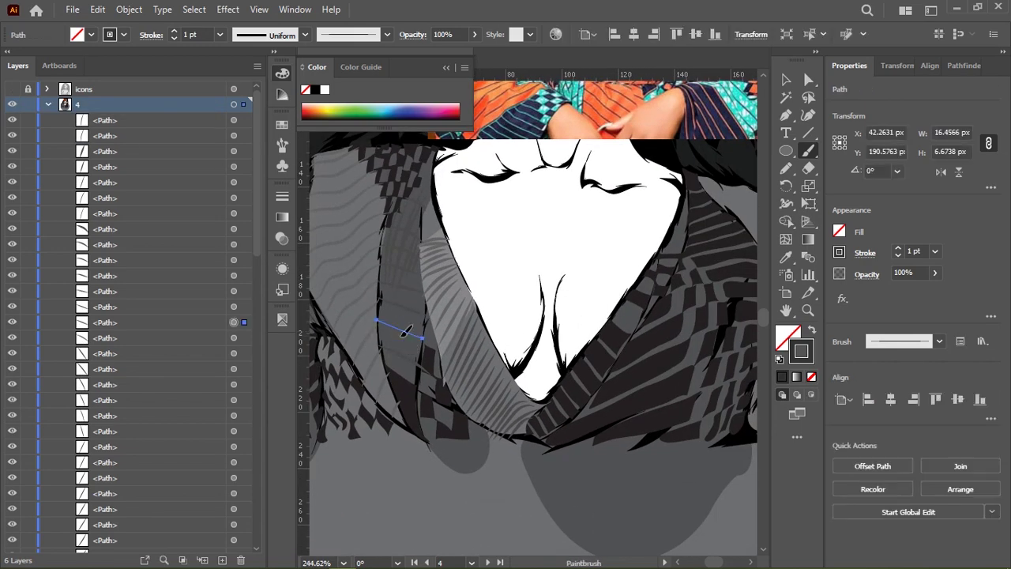
{"action": "key", "text": "i"}
{"action": "scroll", "coordinate": [471, 337], "scroll_direction": "down", "scroll_amount": 2}
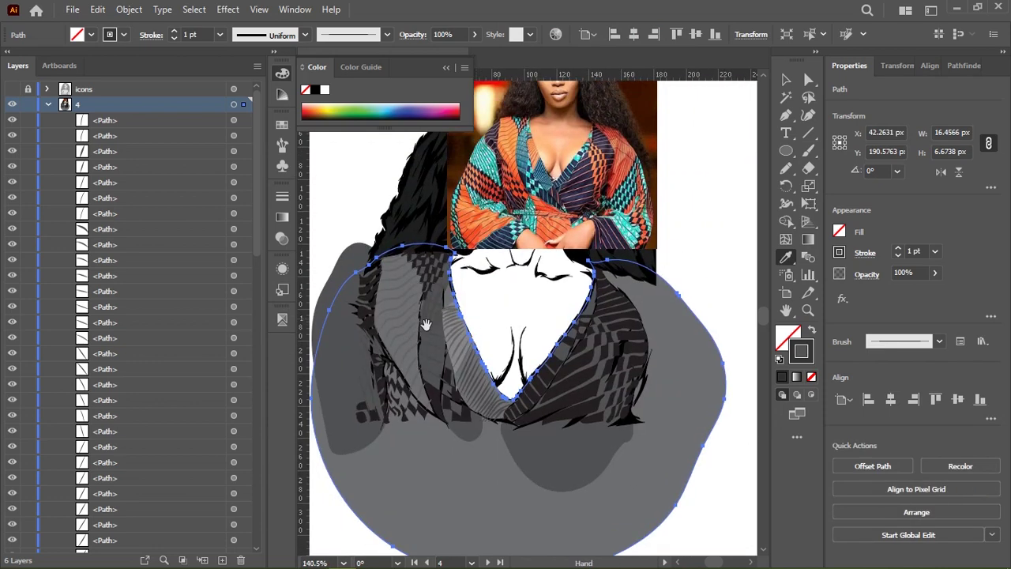
{"action": "scroll", "coordinate": [401, 250], "scroll_direction": "up", "scroll_amount": 3}
{"action": "scroll", "coordinate": [400, 250], "scroll_direction": "down", "scroll_amount": 2}
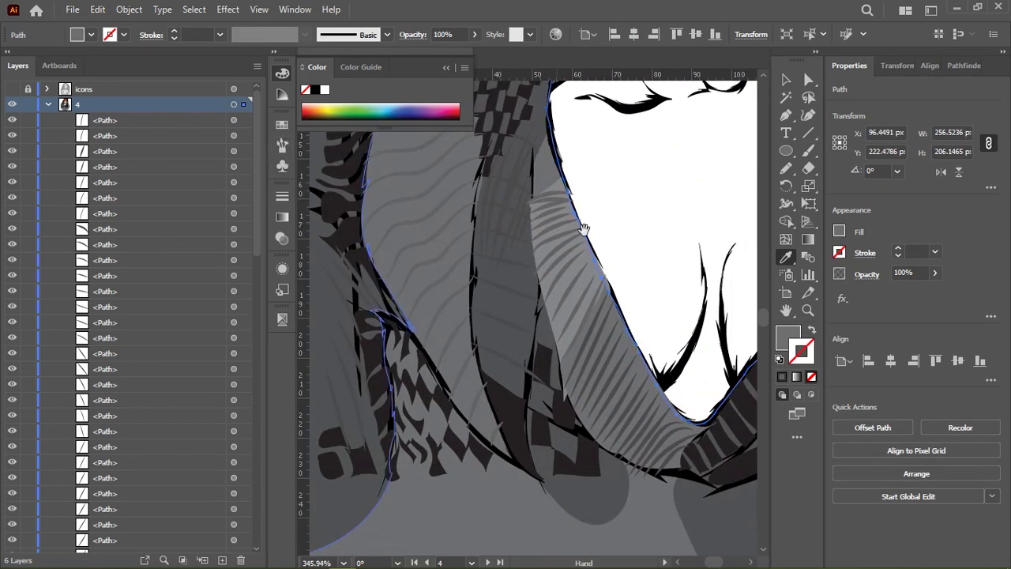
{"action": "scroll", "coordinate": [506, 207], "scroll_direction": "down", "scroll_amount": 3}
{"action": "left_click_drag", "start_coordinate": [506, 207], "coordinate": [407, 302]}
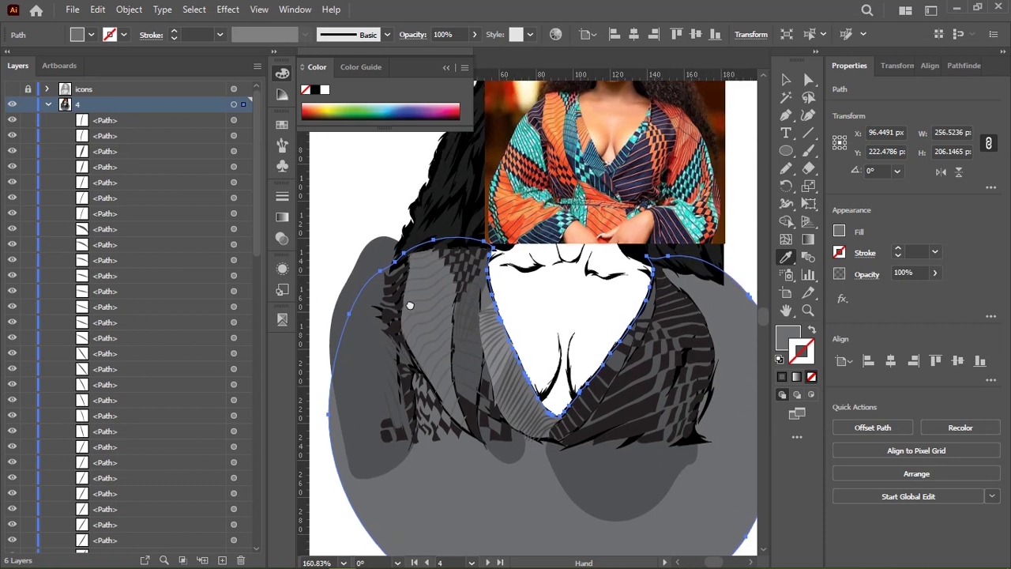
{"action": "left_click", "coordinate": [552, 296]}
{"action": "scroll", "coordinate": [530, 298], "scroll_direction": "down", "scroll_amount": 2}
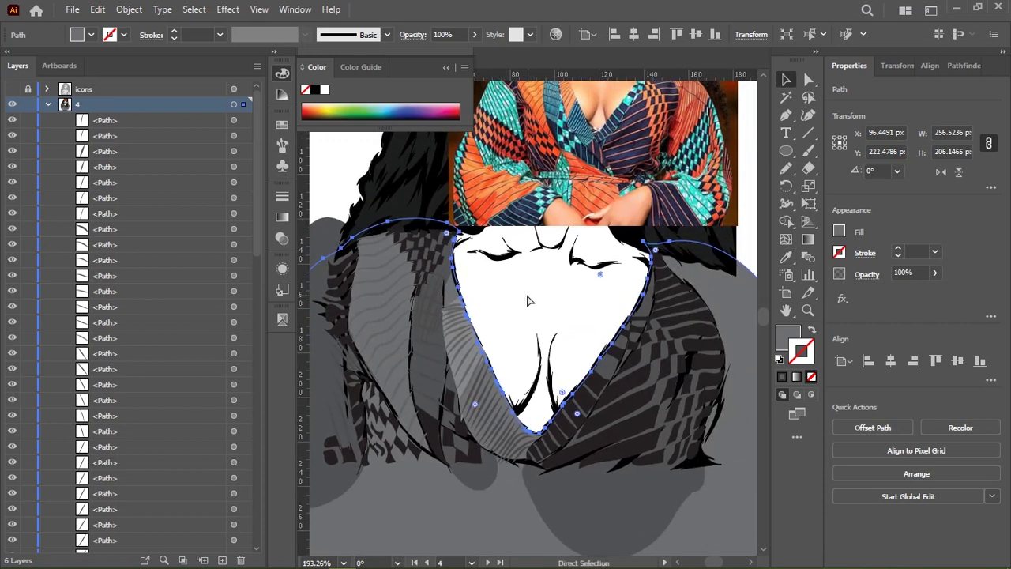
Direct-select a neckline anchor and bring up the stroke Color Picker showing #333333.
{"action": "key", "text": "ctrl+shift+a"}
{"action": "left_click_drag", "start_coordinate": [515, 300], "coordinate": [482, 308]}
{"action": "scroll", "coordinate": [482, 307], "scroll_direction": "up", "scroll_amount": 5}
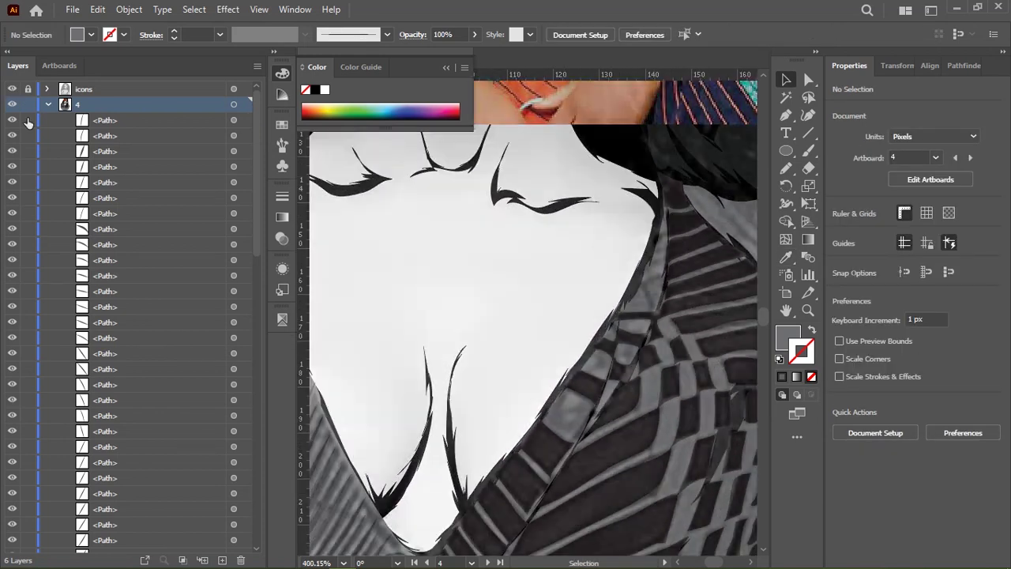
{"action": "scroll", "coordinate": [391, 248], "scroll_direction": "down", "scroll_amount": 3}
{"action": "left_click", "coordinate": [438, 328]}
{"action": "left_click_drag", "start_coordinate": [465, 227], "coordinate": [314, 337]}
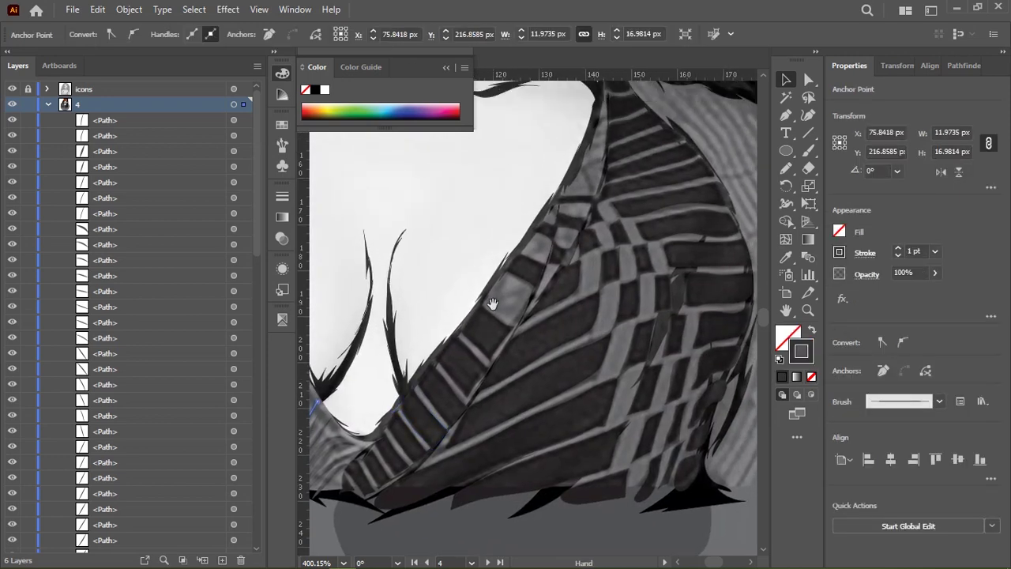
{"action": "double_click", "coordinate": [795, 362]}
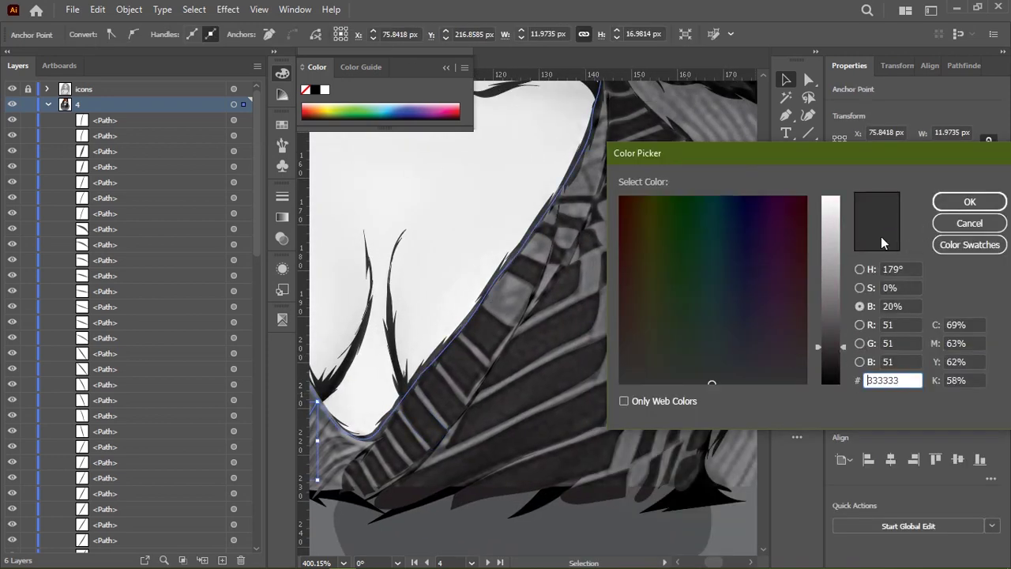
Confirm the slightly adjusted dark grey stroke colour in the Color Picker.
{"action": "left_click_drag", "start_coordinate": [829, 348], "coordinate": [829, 357]}
{"action": "left_click", "coordinate": [906, 199]}
{"action": "left_click_drag", "start_coordinate": [667, 226], "coordinate": [501, 300]}
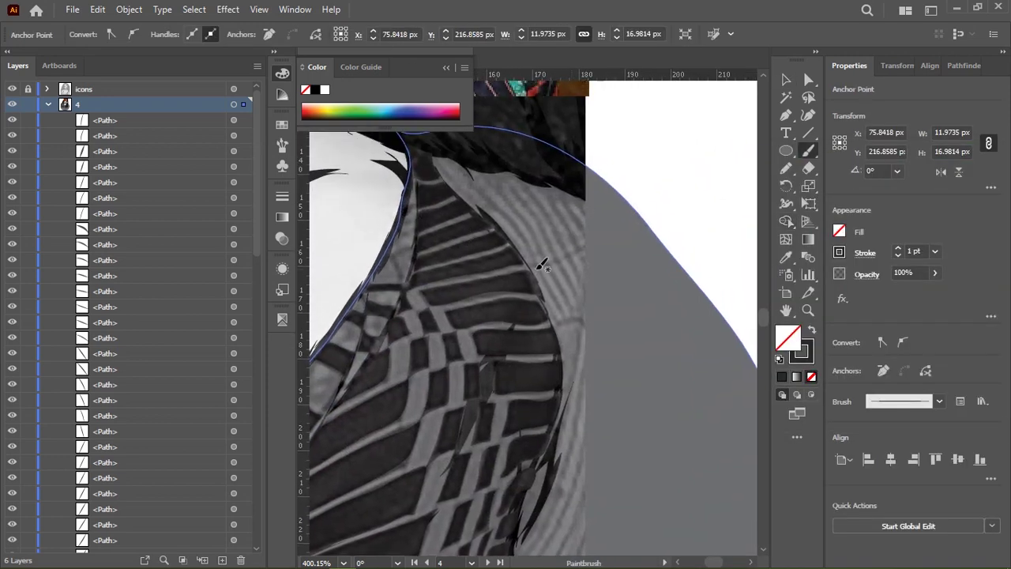
{"action": "key", "text": "b"}
{"action": "left_click_drag", "start_coordinate": [603, 319], "coordinate": [562, 202]}
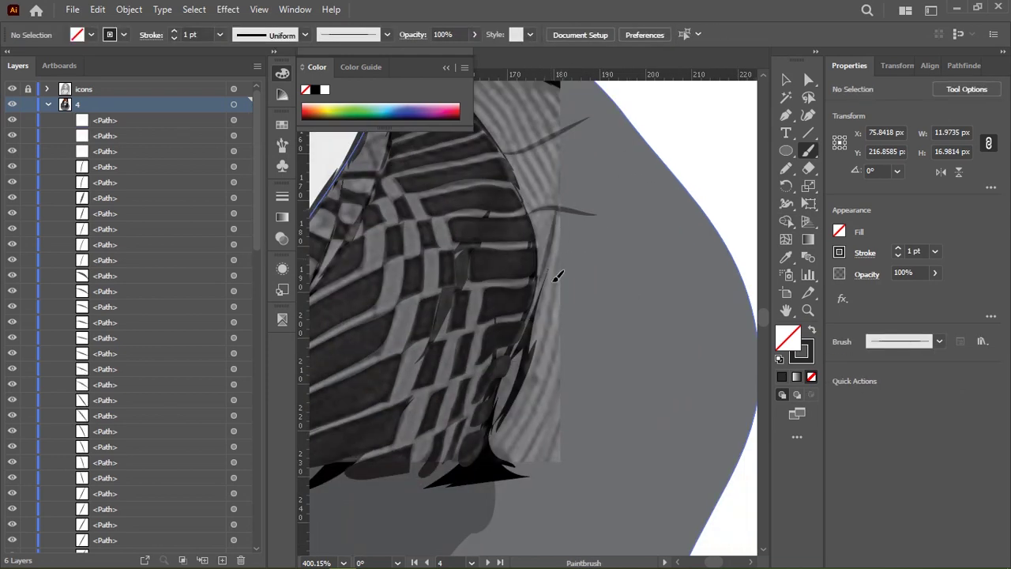
Paint thin grey strands over the hair, its lower edge and the shoulder.
{"action": "left_click_drag", "start_coordinate": [514, 305], "coordinate": [500, 190]}
{"action": "left_click_drag", "start_coordinate": [525, 230], "coordinate": [490, 319]}
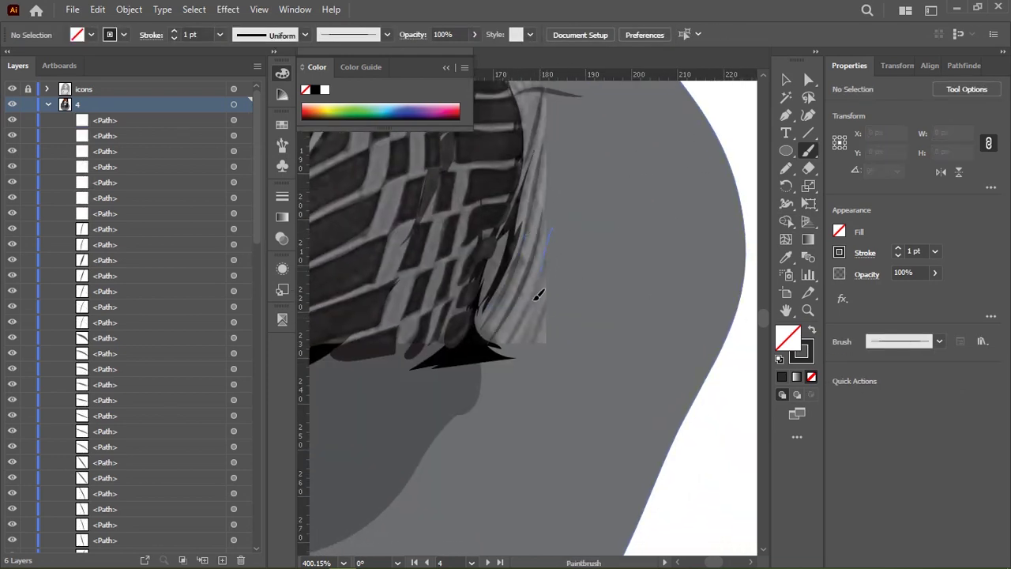
{"action": "left_click_drag", "start_coordinate": [537, 294], "coordinate": [537, 332]}
{"action": "scroll", "coordinate": [525, 316], "scroll_direction": "up", "scroll_amount": 5}
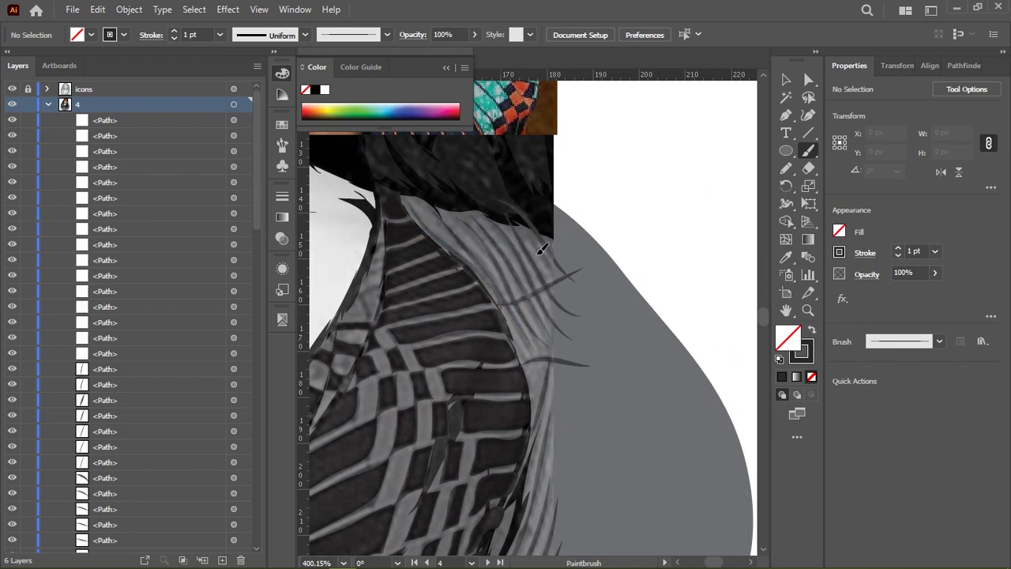
{"action": "left_click_drag", "start_coordinate": [496, 248], "coordinate": [521, 225]}
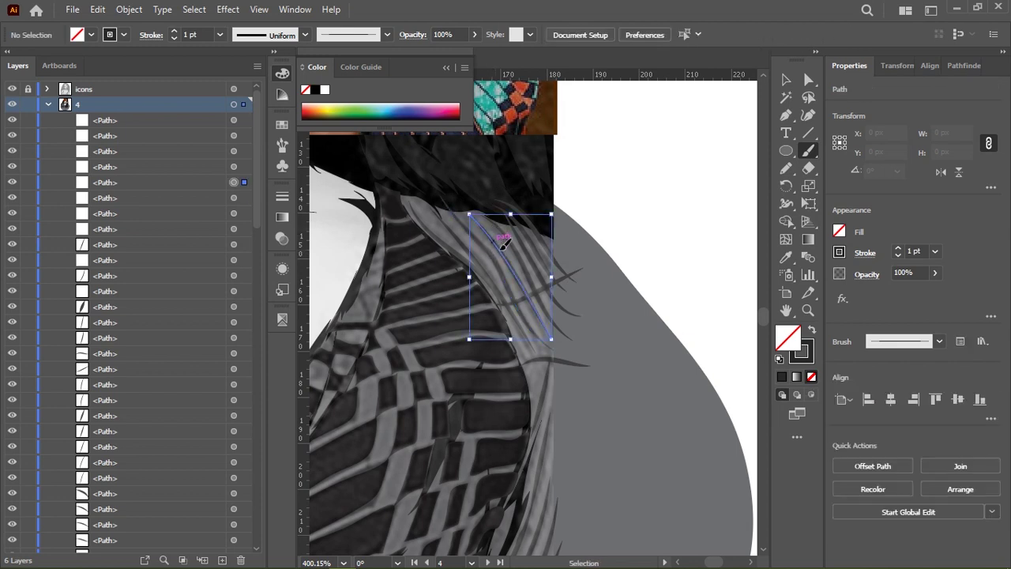
Select and inspect painted hair strands and the large grey body shape.
{"action": "left_click", "coordinate": [458, 221], "text": "ctrl"}
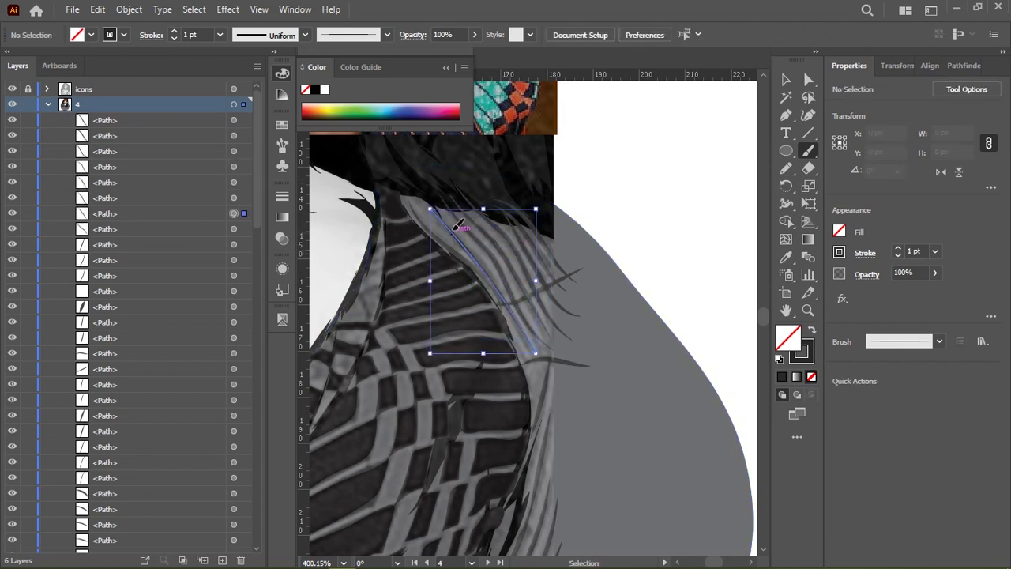
{"action": "left_click", "coordinate": [419, 217], "text": "ctrl"}
{"action": "left_click", "coordinate": [609, 229], "text": "ctrl"}
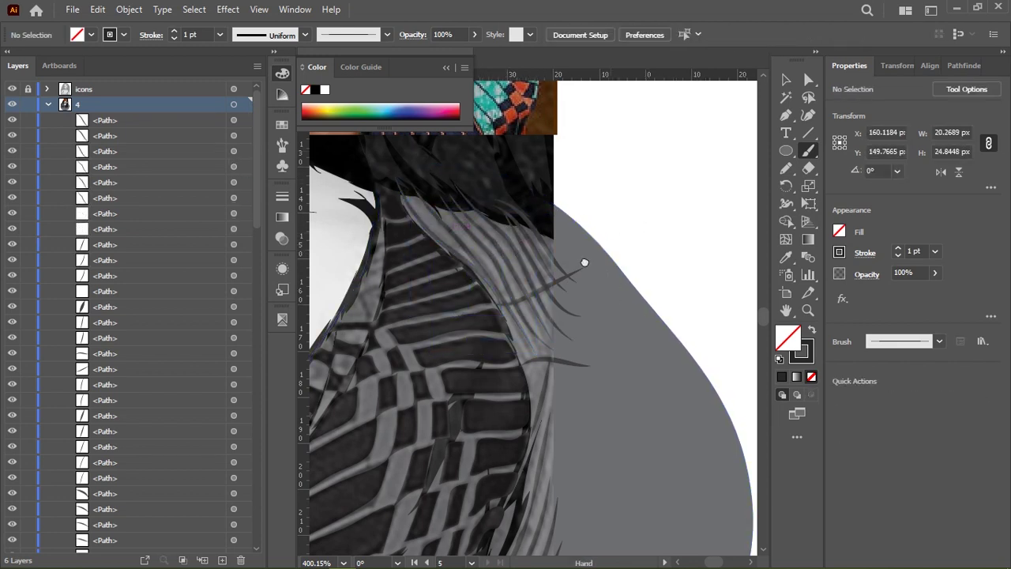
{"action": "left_click_drag", "start_coordinate": [583, 264], "coordinate": [540, 197]}
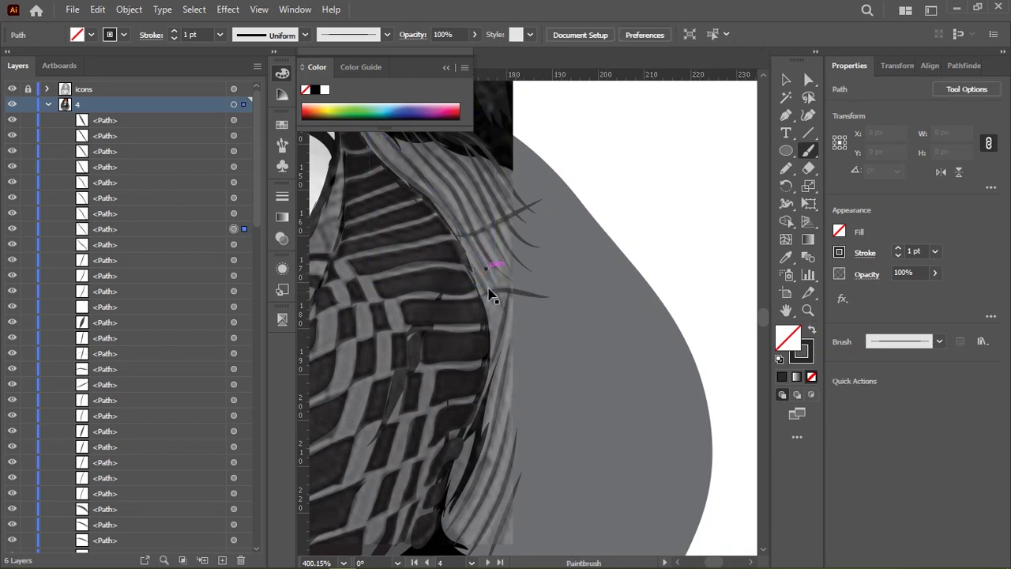
{"action": "left_click", "coordinate": [495, 277], "text": "ctrl"}
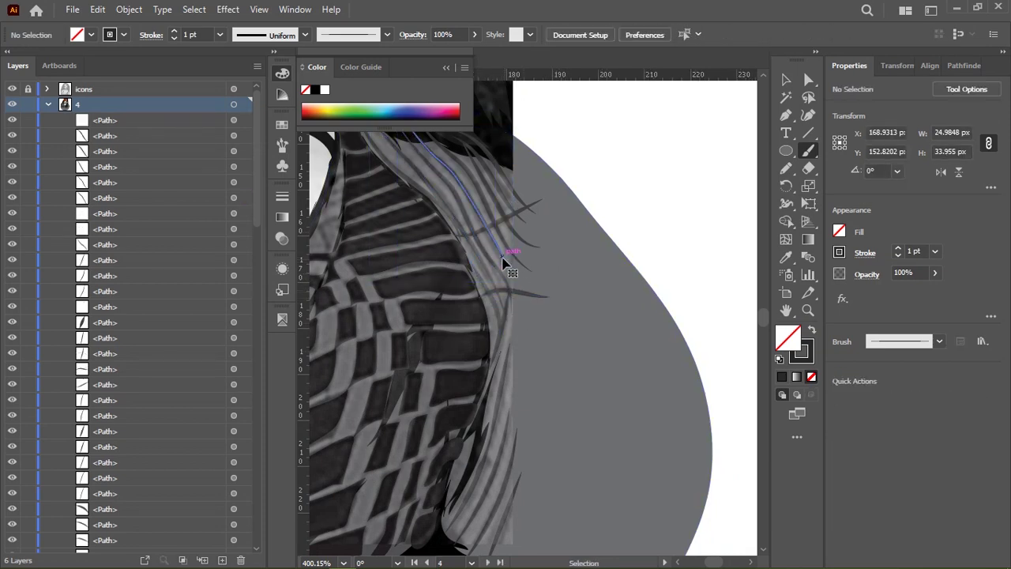
{"action": "left_click", "coordinate": [553, 306], "text": "ctrl"}
{"action": "scroll", "coordinate": [553, 306], "scroll_direction": "down", "scroll_amount": 5}
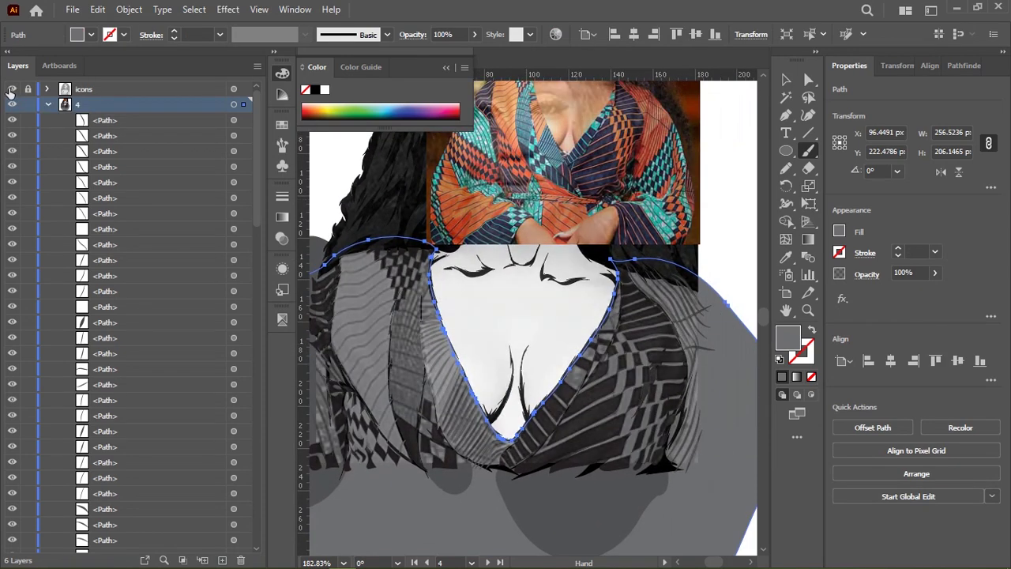
{"action": "scroll", "coordinate": [637, 289], "scroll_direction": "up", "scroll_amount": 5}
Paint two strands along the neckline edge and the curved drape edge.
{"action": "left_click_drag", "start_coordinate": [637, 290], "coordinate": [505, 288]}
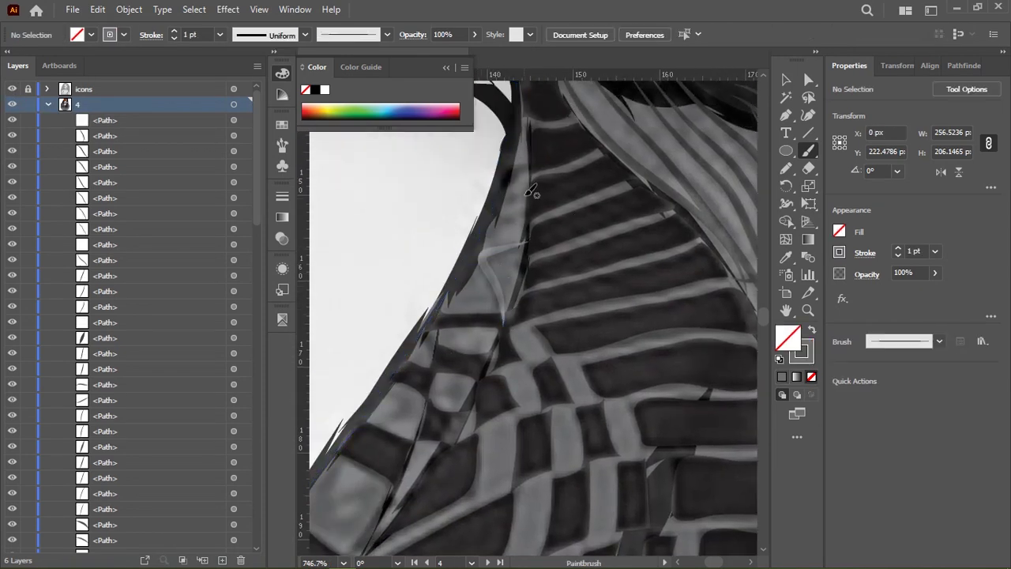
{"action": "left_click_drag", "start_coordinate": [533, 162], "coordinate": [535, 196]}
{"action": "left_click_drag", "start_coordinate": [542, 245], "coordinate": [518, 265]}
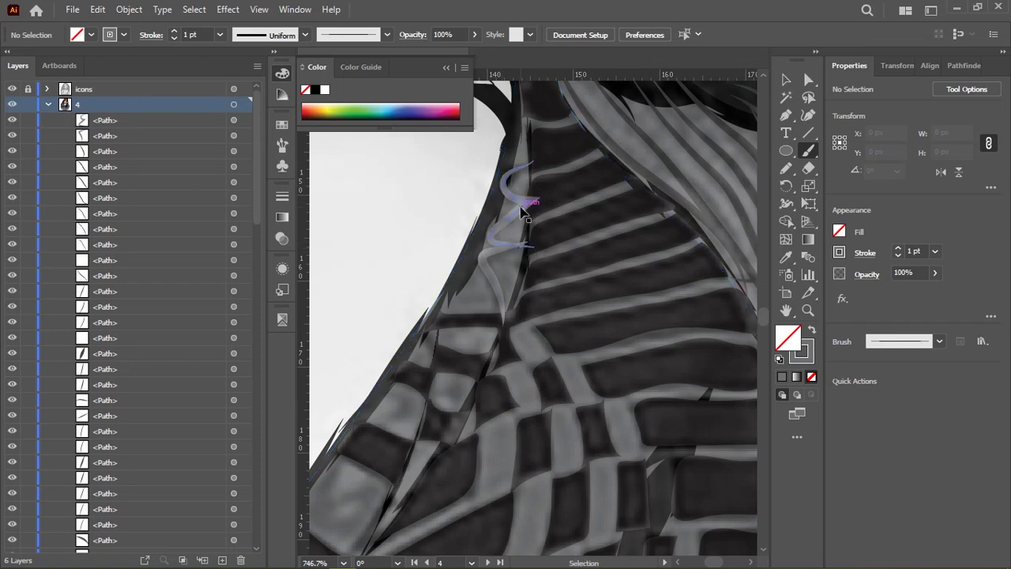
{"action": "scroll", "coordinate": [557, 273], "scroll_direction": "down", "scroll_amount": 3}
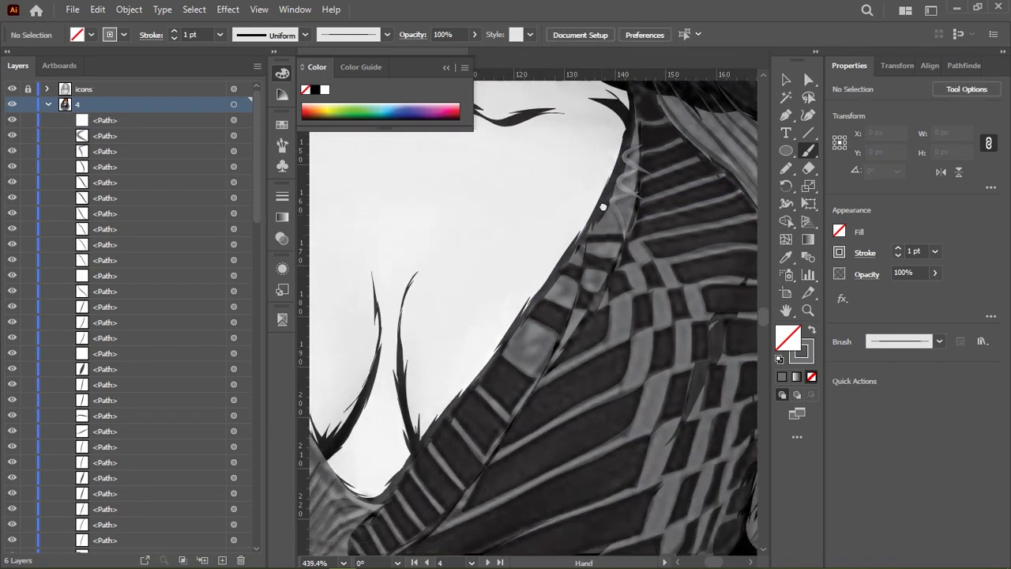
{"action": "scroll", "coordinate": [510, 260], "scroll_direction": "up", "scroll_amount": 3}
Add five short hatch strands across the drape's edge beside the neckline.
{"action": "left_click_drag", "start_coordinate": [486, 265], "coordinate": [545, 269]}
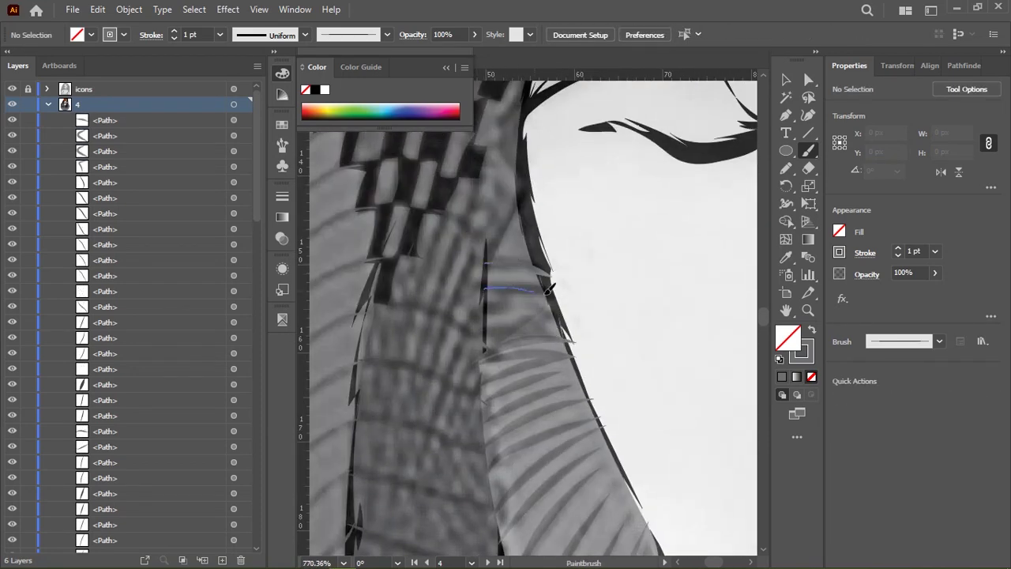
{"action": "left_click_drag", "start_coordinate": [486, 286], "coordinate": [552, 291]}
{"action": "left_click_drag", "start_coordinate": [484, 308], "coordinate": [541, 310]}
{"action": "left_click_drag", "start_coordinate": [490, 283], "coordinate": [544, 270]}
{"action": "left_click_drag", "start_coordinate": [486, 310], "coordinate": [560, 289]}
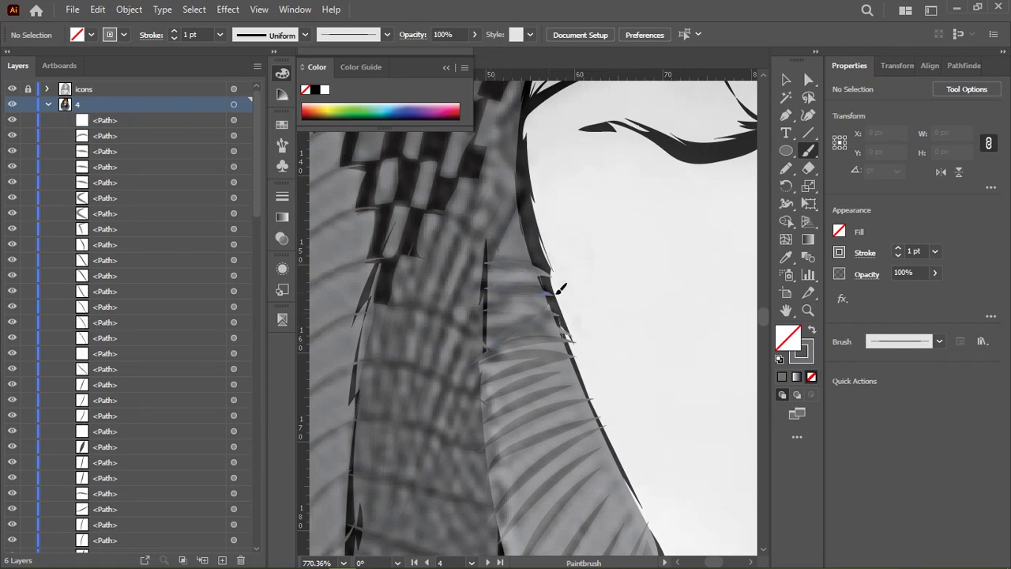
{"action": "scroll", "coordinate": [499, 339], "scroll_direction": "down", "scroll_amount": 3}
{"action": "scroll", "coordinate": [609, 260], "scroll_direction": "down", "scroll_amount": 3}
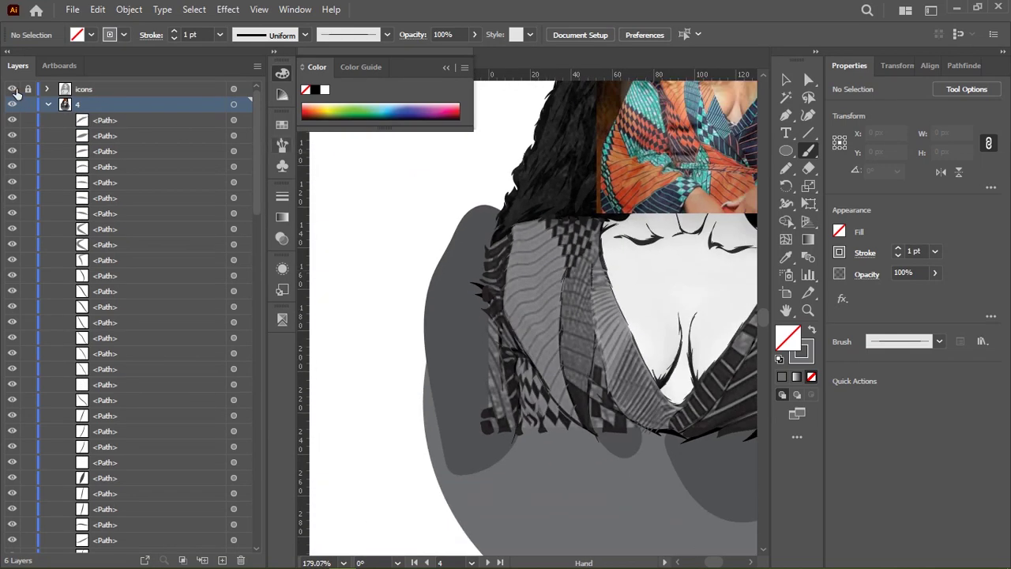
{"action": "scroll", "coordinate": [421, 290], "scroll_direction": "up", "scroll_amount": 5}
{"action": "scroll", "coordinate": [452, 332], "scroll_direction": "down", "scroll_amount": 1}
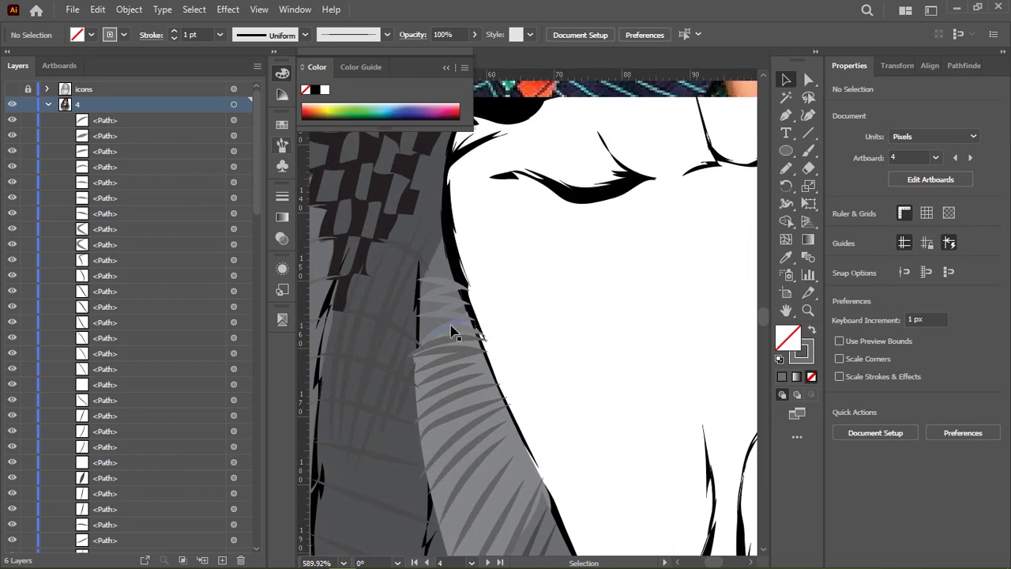
Select the new hatch strands and recolour their stroke dark grey #2f2f30.
{"action": "left_click", "coordinate": [465, 335]}
{"action": "left_click", "coordinate": [451, 291], "text": "shift"}
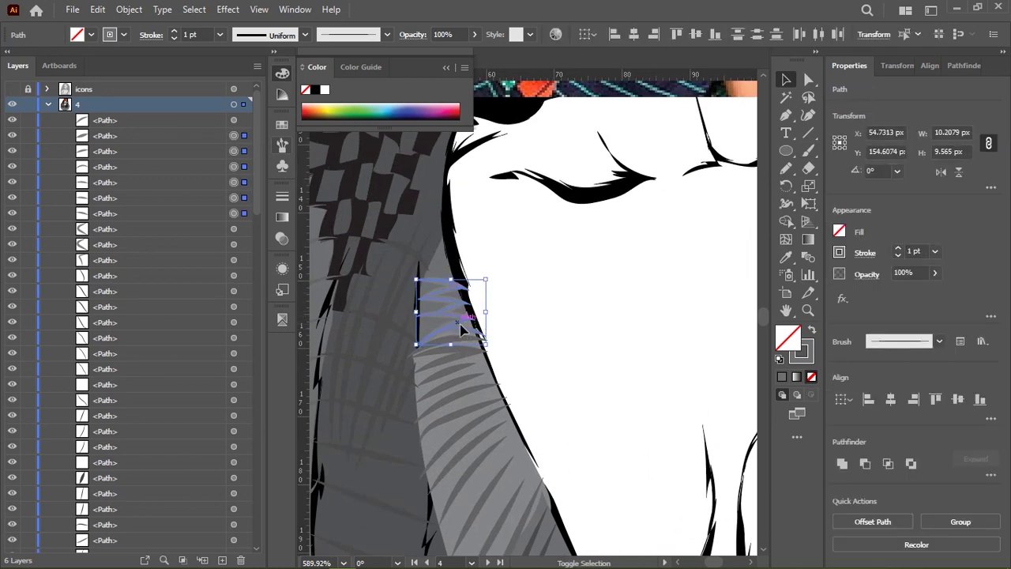
{"action": "double_click", "coordinate": [801, 351]}
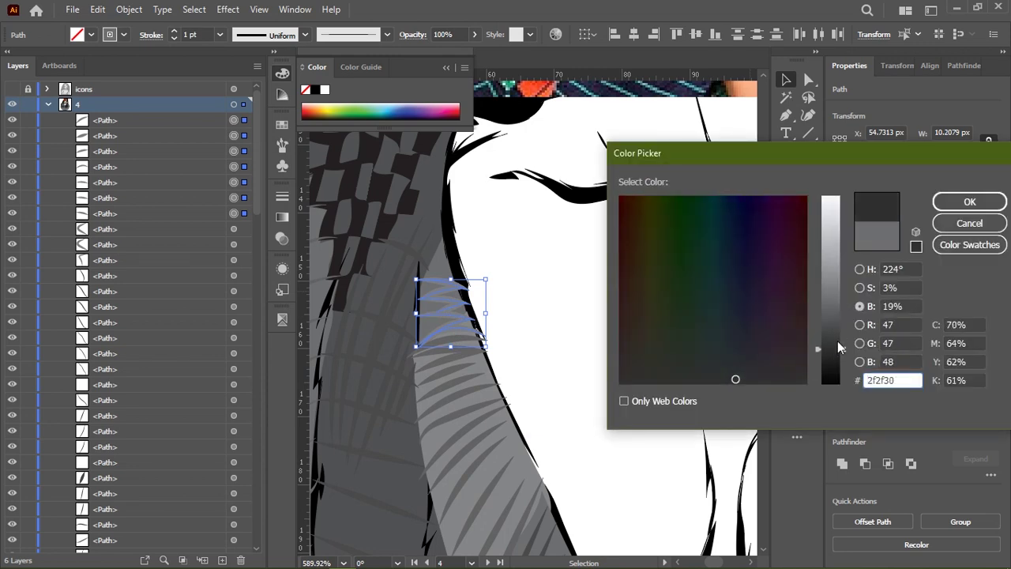
{"action": "left_click", "coordinate": [951, 205]}
{"action": "key", "text": "b"}
{"action": "key", "text": "v"}
Expand the strands' appearance into shapes, ungroup them and regroup them as one group.
{"action": "left_click", "coordinate": [128, 9]}
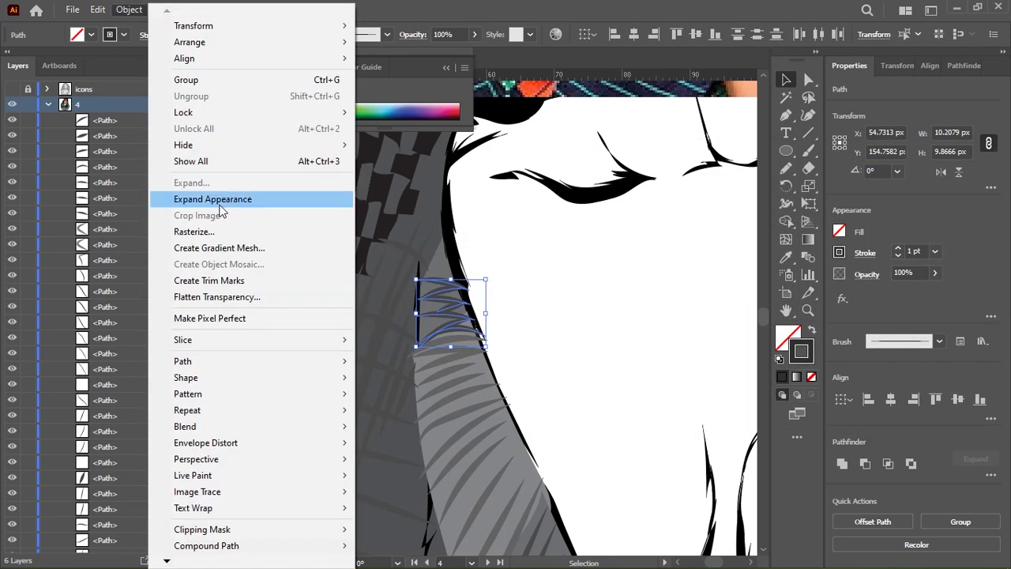
{"action": "left_click", "coordinate": [213, 198]}
{"action": "left_click", "coordinate": [964, 66]}
{"action": "key", "text": "ctrl+shift+g"}
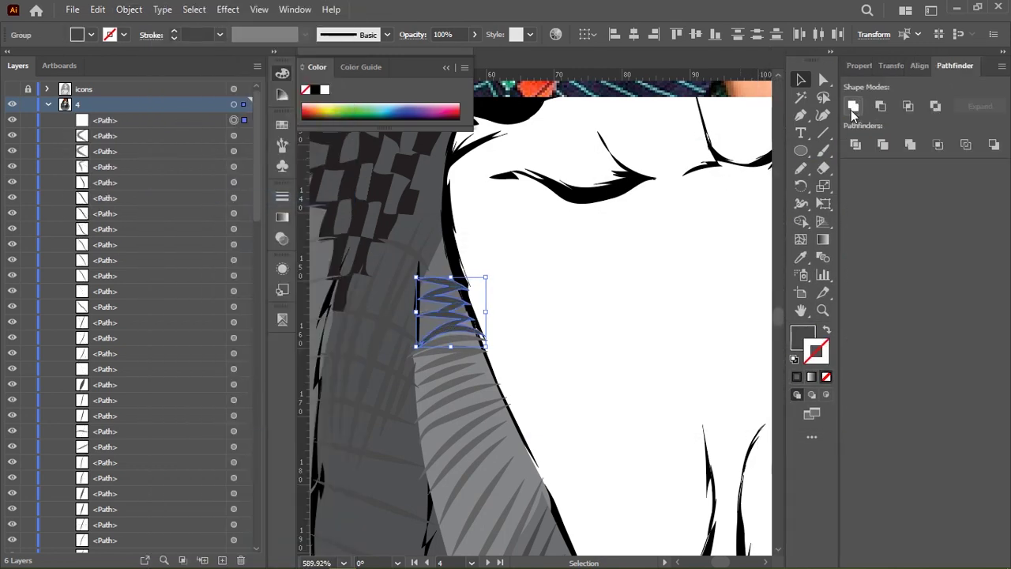
{"action": "key", "text": "a"}
{"action": "key", "text": "ctrl+g"}
{"action": "key", "text": "v"}
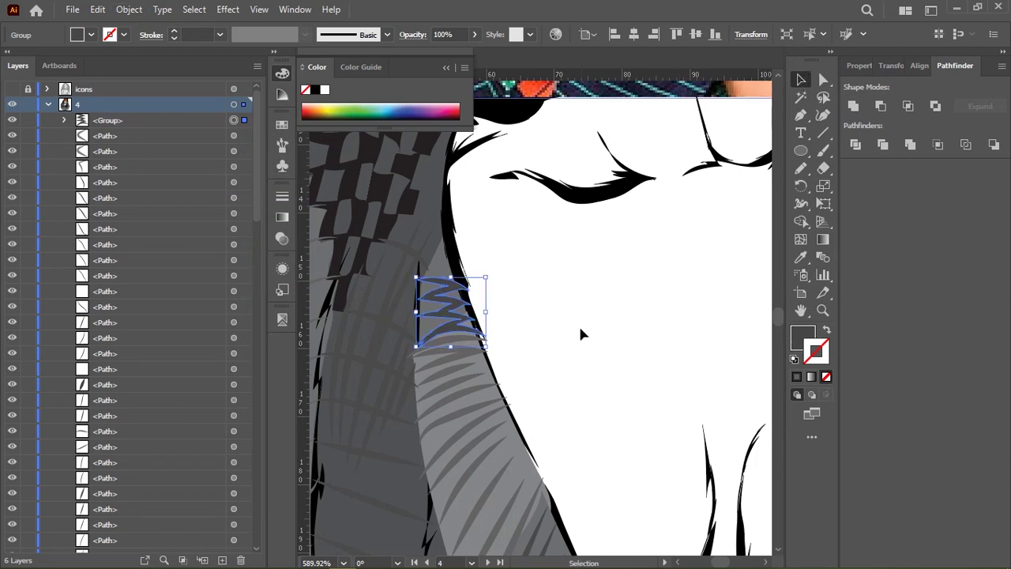
{"action": "left_click", "coordinate": [579, 337]}
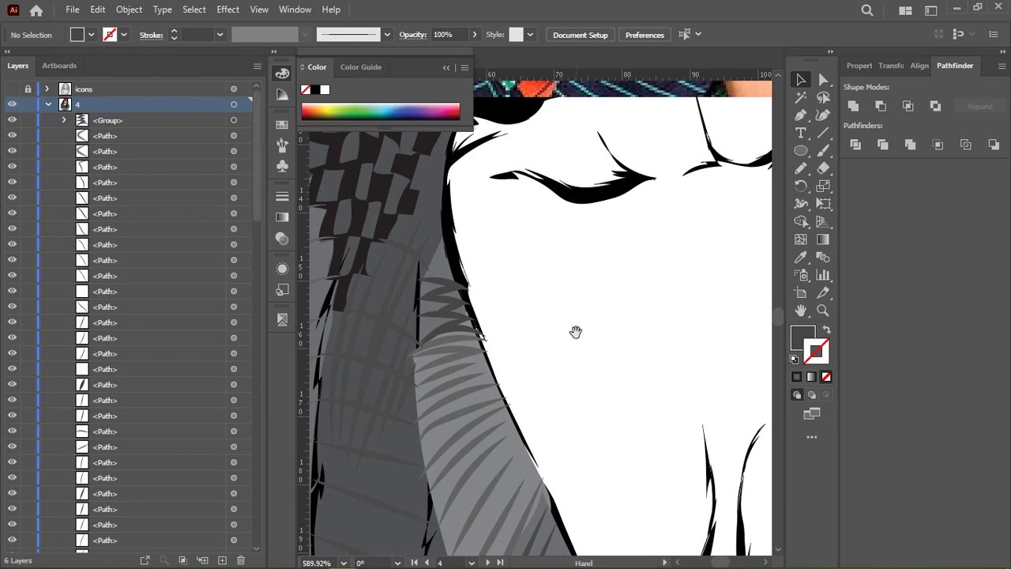
{"action": "scroll", "coordinate": [648, 260], "scroll_direction": "down", "scroll_amount": 5}
Stretch the hatch strands on the dark fold further upward.
{"action": "left_click", "coordinate": [474, 436]}
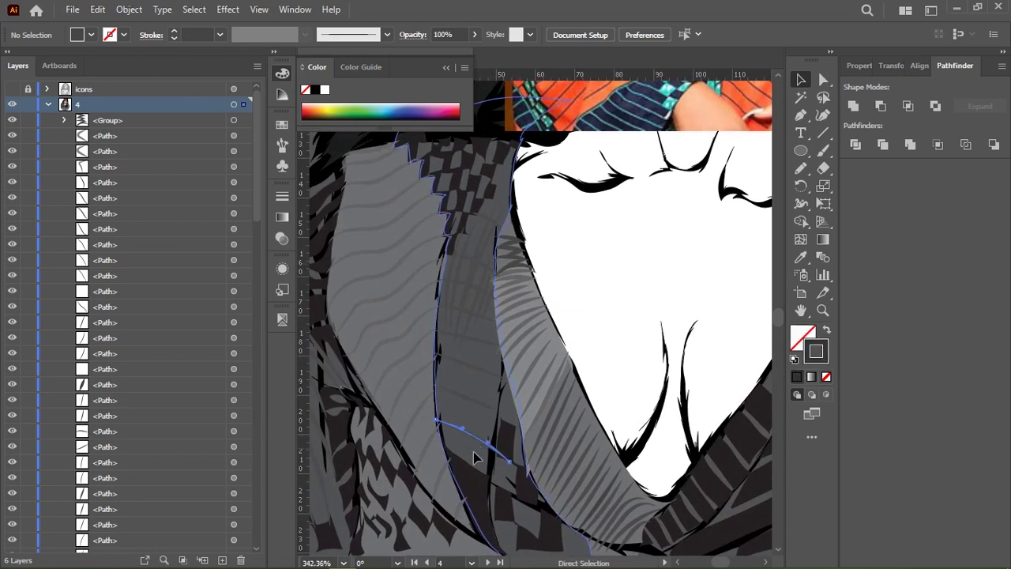
{"action": "left_click_drag", "start_coordinate": [469, 369], "coordinate": [481, 344]}
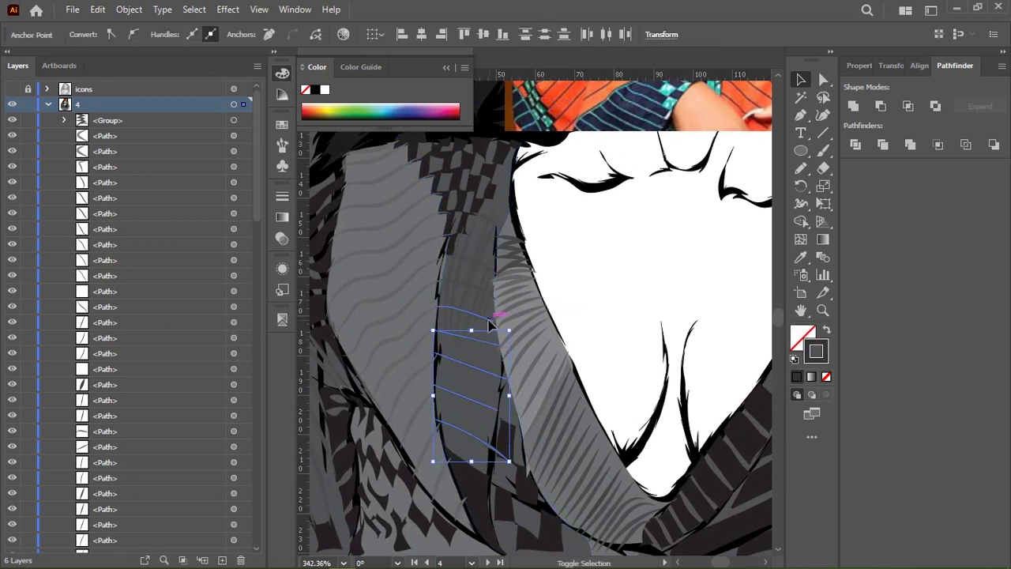
{"action": "left_click_drag", "start_coordinate": [484, 271], "coordinate": [484, 215]}
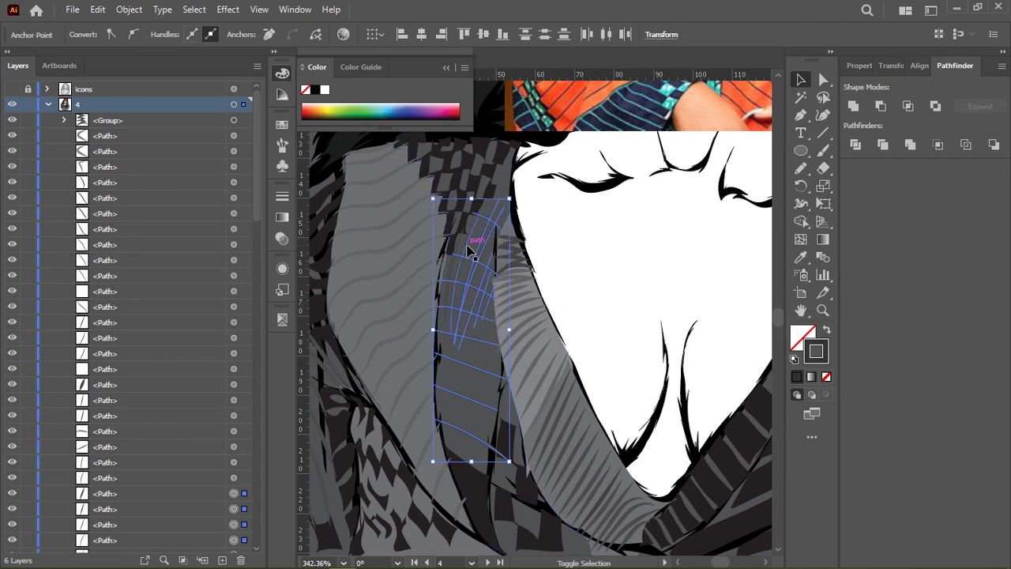
{"action": "scroll", "coordinate": [470, 283], "scroll_direction": "down", "scroll_amount": 3}
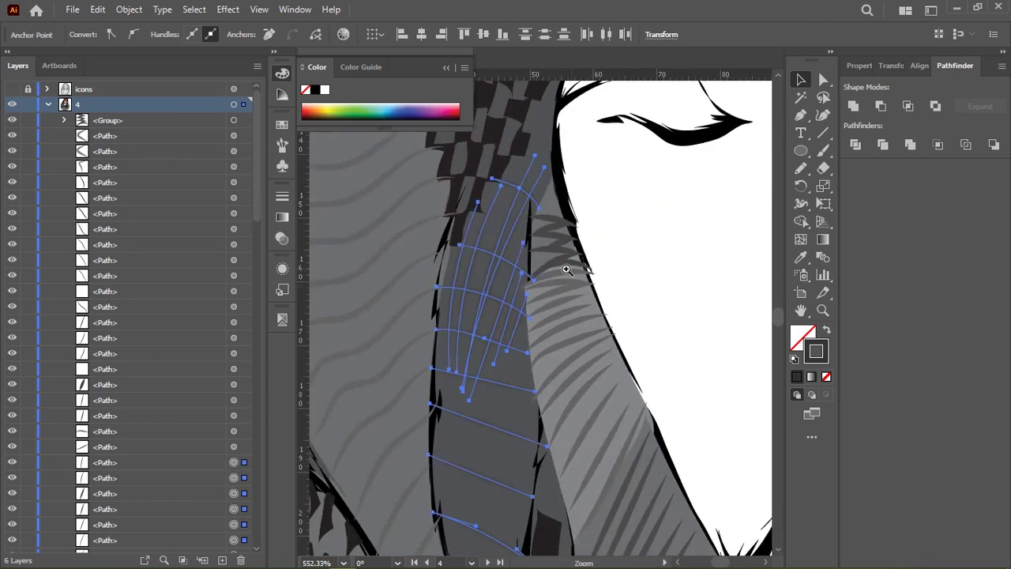
{"action": "left_click_drag", "start_coordinate": [664, 271], "coordinate": [689, 289]}
Set the strands' stroke colour to dark reddish grey #332a2b.
{"action": "double_click", "coordinate": [816, 351]}
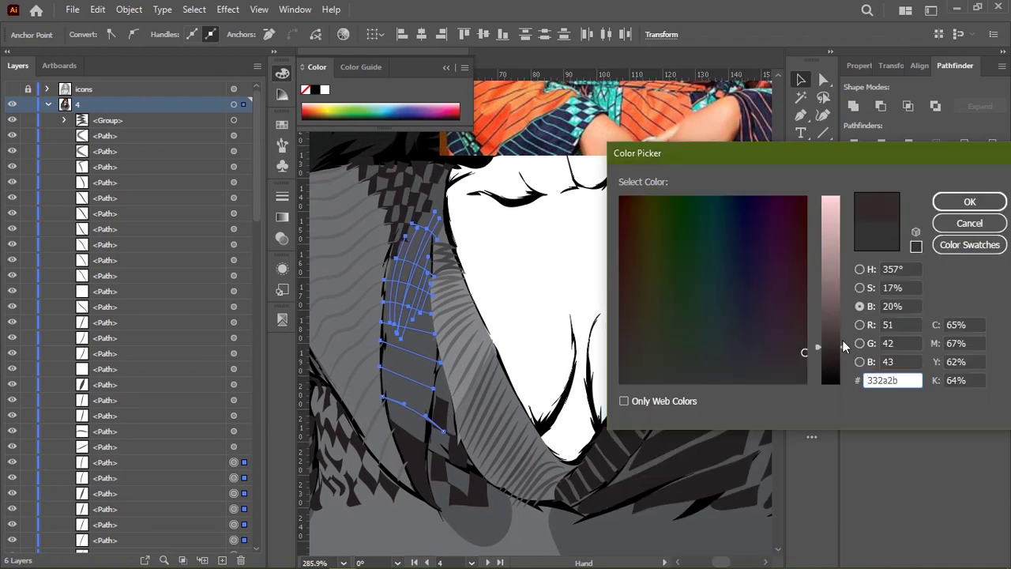
{"action": "left_click", "coordinate": [952, 203]}
{"action": "scroll", "coordinate": [579, 301], "scroll_direction": "down", "scroll_amount": 2}
{"action": "scroll", "coordinate": [579, 302], "scroll_direction": "down", "scroll_amount": 1}
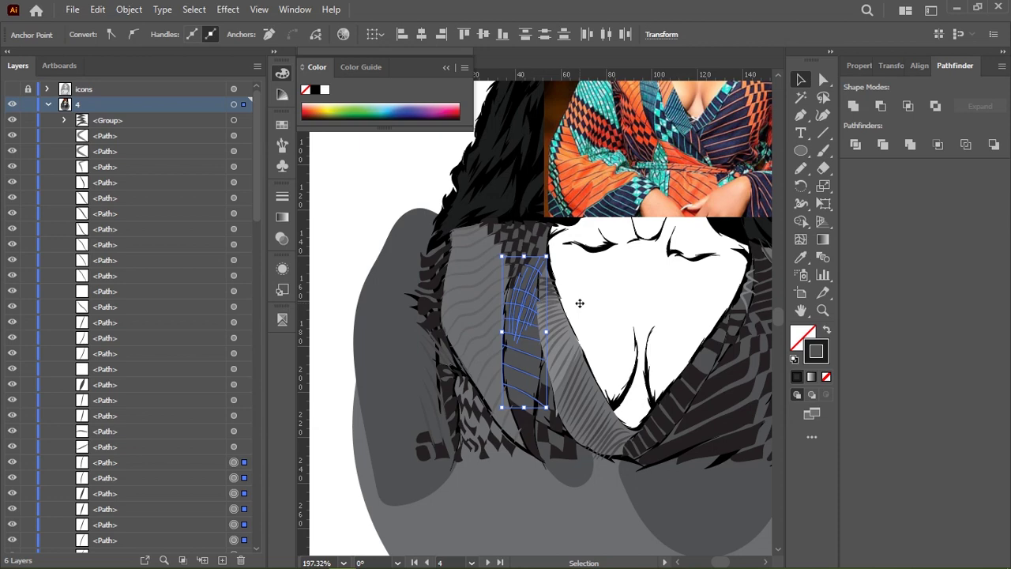
{"action": "scroll", "coordinate": [553, 256], "scroll_direction": "up", "scroll_amount": 1}
{"action": "scroll", "coordinate": [609, 275], "scroll_direction": "up", "scroll_amount": 2}
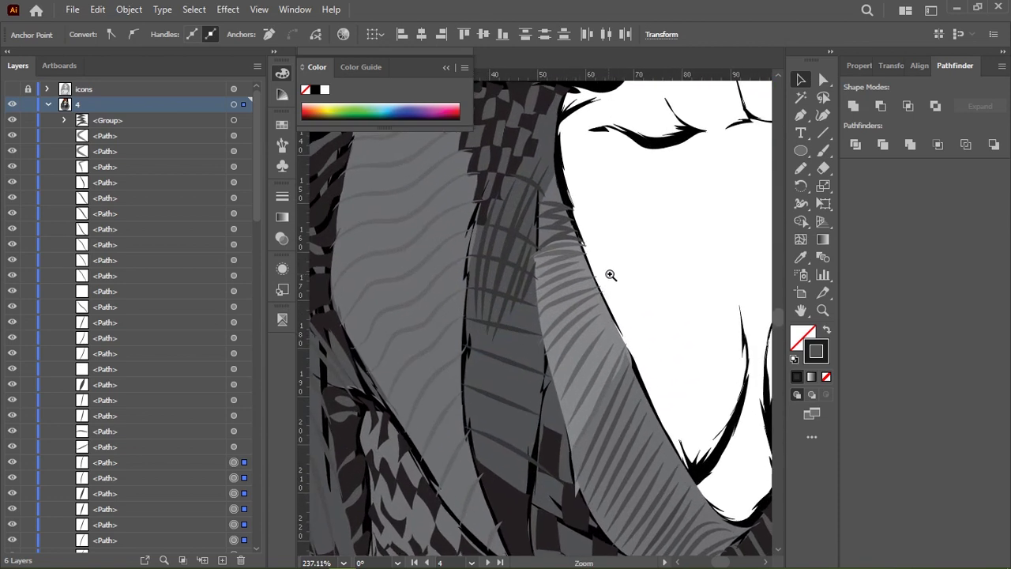
{"action": "scroll", "coordinate": [610, 274], "scroll_direction": "down", "scroll_amount": 1}
{"action": "scroll", "coordinate": [610, 274], "scroll_direction": "down", "scroll_amount": 1}
Expand the strands' appearance into filled shapes via Object > Expand Appearance.
{"action": "left_click", "coordinate": [129, 9]}
{"action": "left_click", "coordinate": [207, 198]}
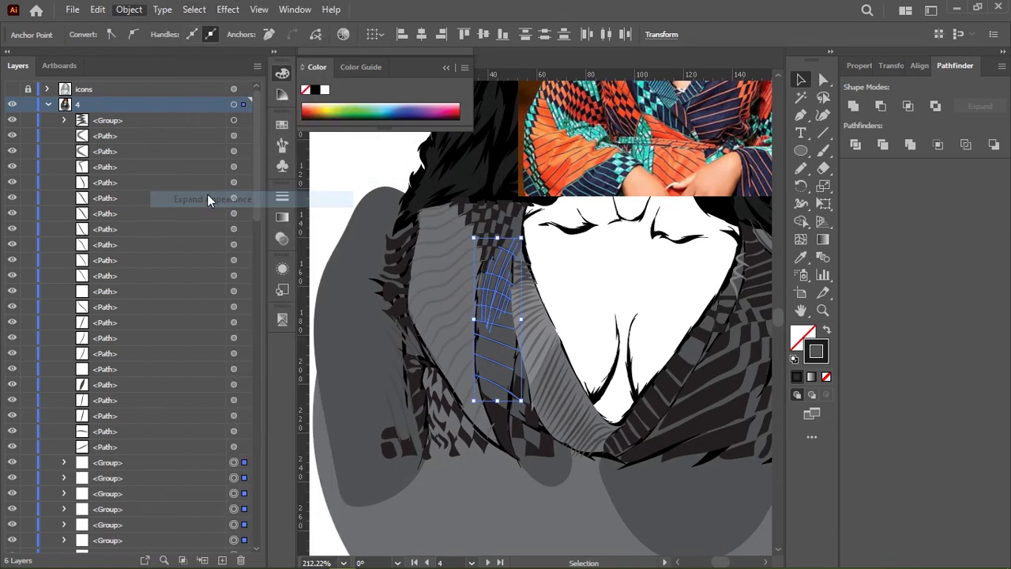
{"action": "left_click_drag", "start_coordinate": [488, 402], "coordinate": [481, 439]}
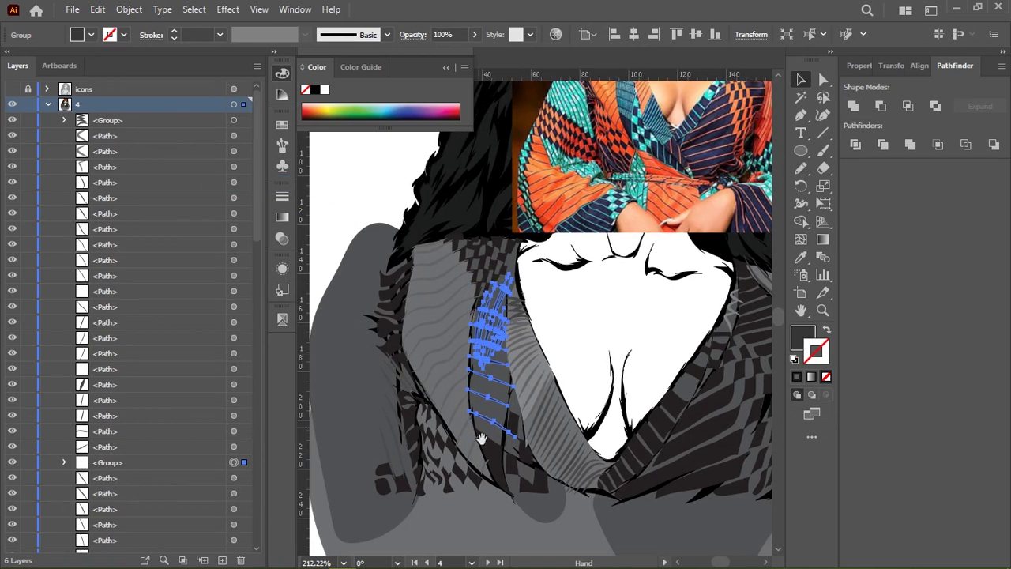
{"action": "left_click", "coordinate": [482, 469]}
{"action": "scroll", "coordinate": [524, 262], "scroll_direction": "down", "scroll_amount": 2}
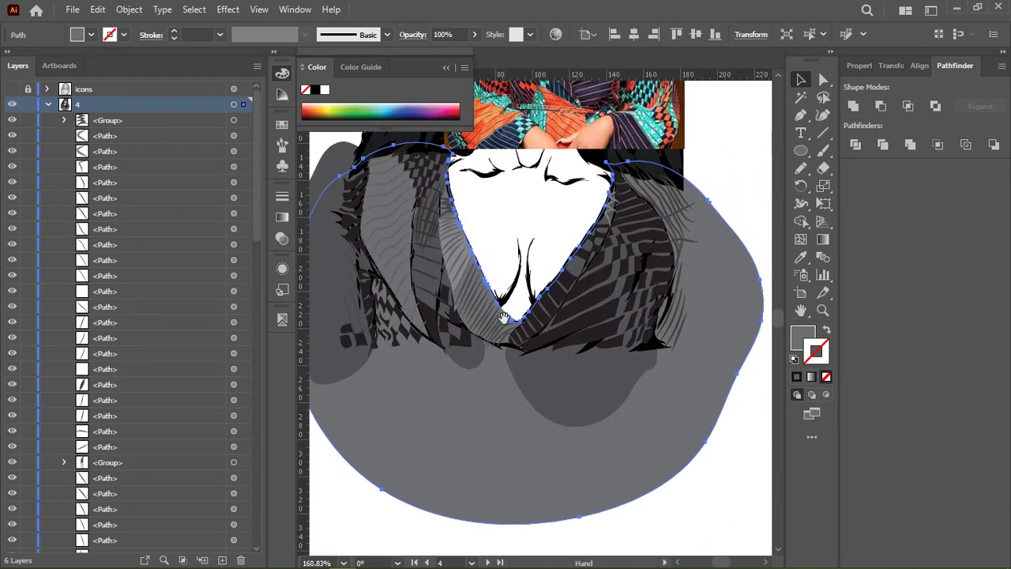
{"action": "left_click", "coordinate": [490, 335]}
Select every strand sharing the chosen strand's stroke colour.
{"action": "left_click", "coordinate": [193, 9]}
{"action": "mouse_move", "coordinate": [214, 150]}
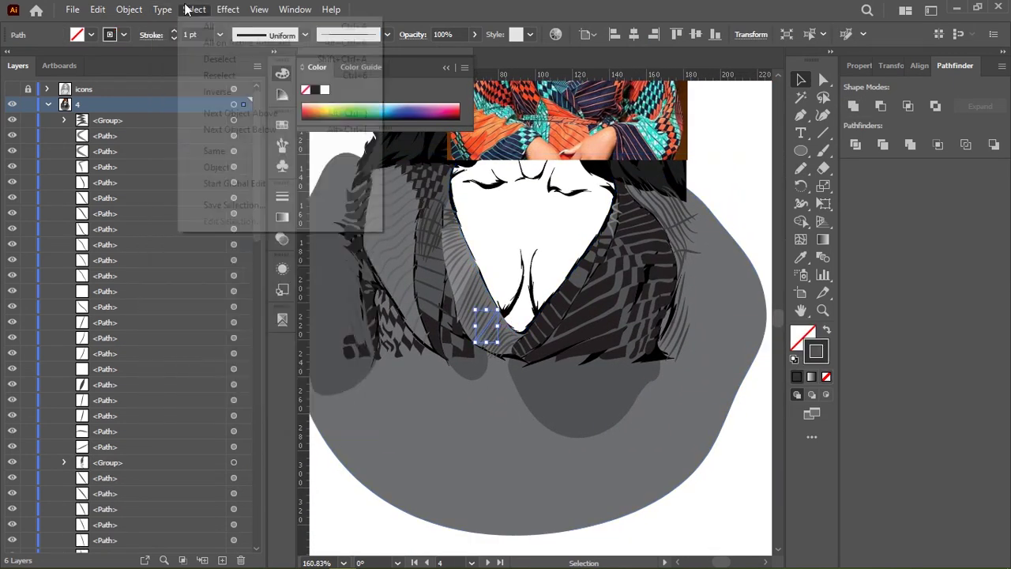
{"action": "left_click", "coordinate": [453, 233]}
{"action": "scroll", "coordinate": [497, 260], "scroll_direction": "up", "scroll_amount": 2}
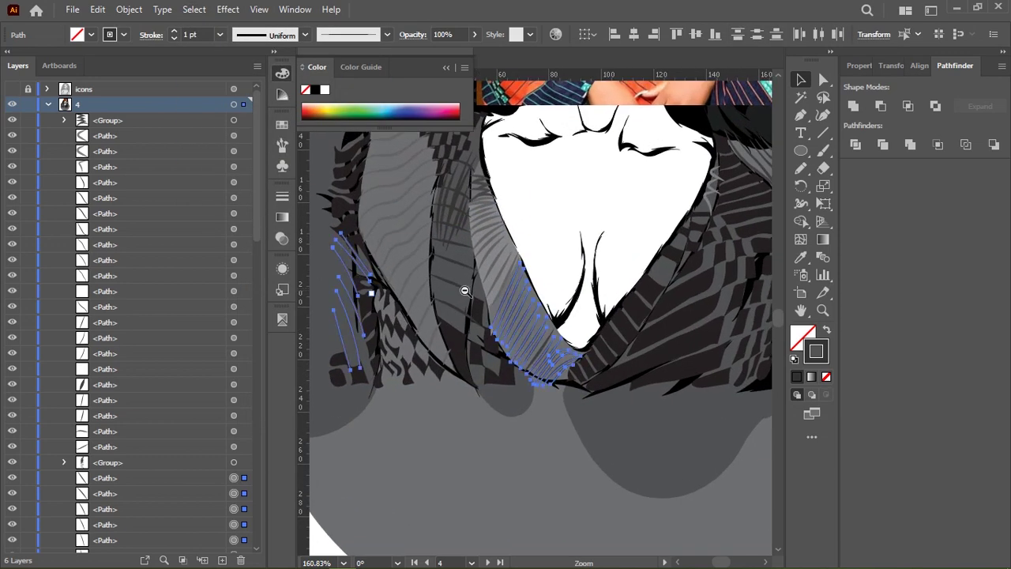
{"action": "key", "text": "i"}
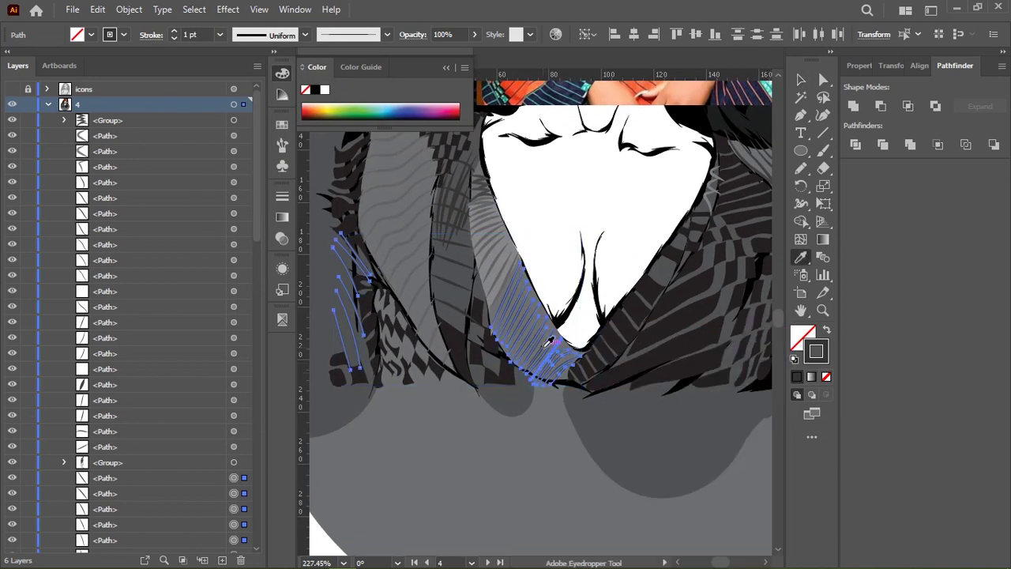
{"action": "key", "text": "v"}
{"action": "left_click", "coordinate": [194, 9]}
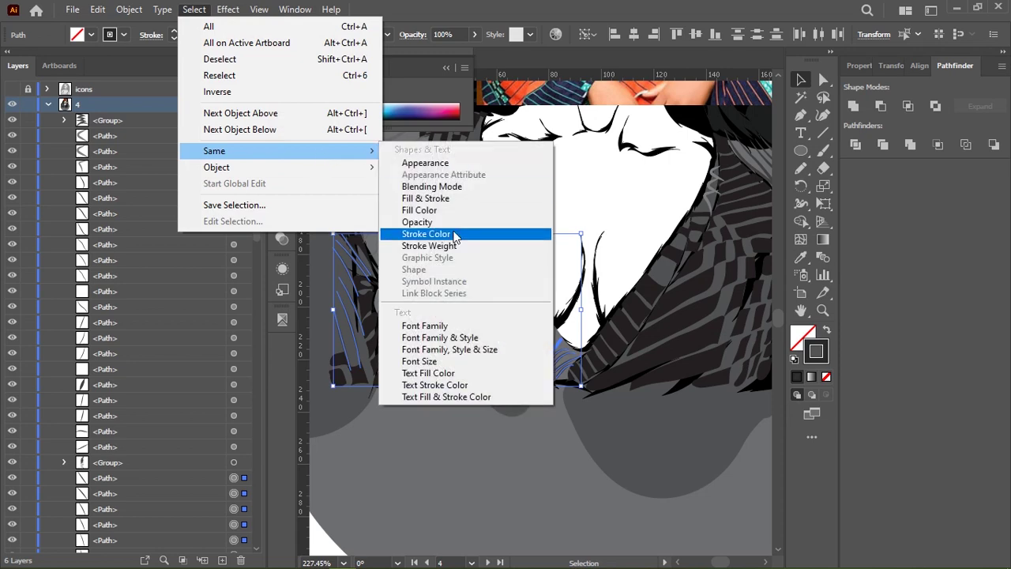
{"action": "left_click", "coordinate": [457, 237]}
{"action": "scroll", "coordinate": [497, 253], "scroll_direction": "down", "scroll_amount": 3}
{"action": "scroll", "coordinate": [606, 264], "scroll_direction": "up", "scroll_amount": 3}
{"action": "scroll", "coordinate": [634, 271], "scroll_direction": "left", "scroll_amount": 2}
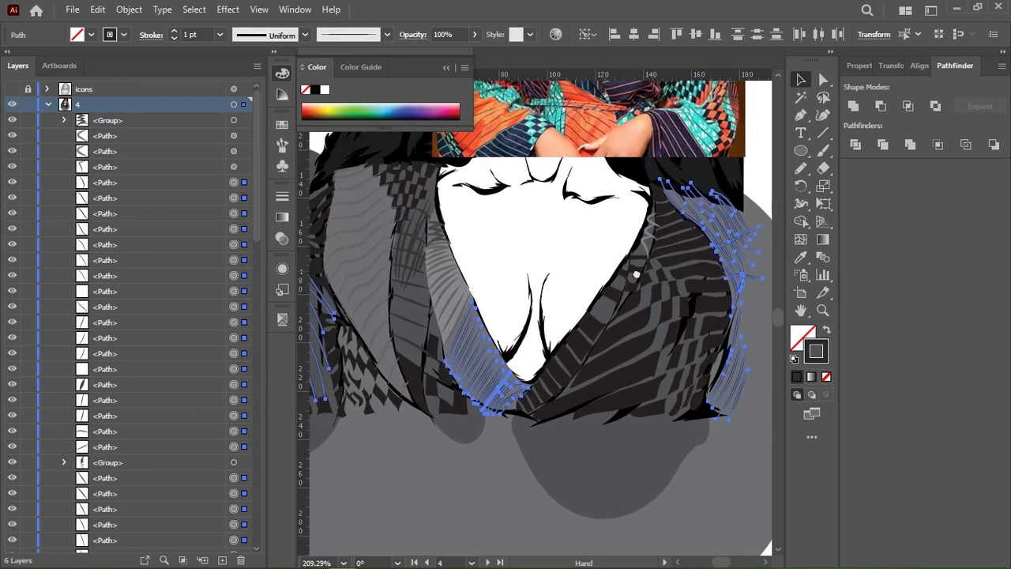
Group all the matching strands together with Object > Group.
{"action": "left_click", "coordinate": [133, 12]}
{"action": "left_click", "coordinate": [232, 203]}
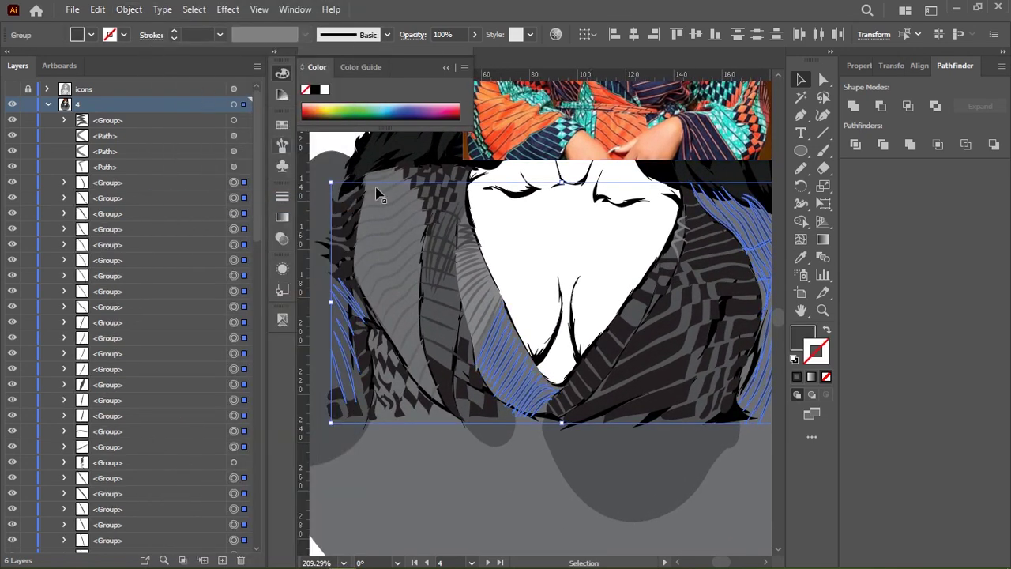
{"action": "scroll", "coordinate": [624, 256], "scroll_direction": "down", "scroll_amount": 2}
{"action": "scroll", "coordinate": [632, 245], "scroll_direction": "right", "scroll_amount": 1}
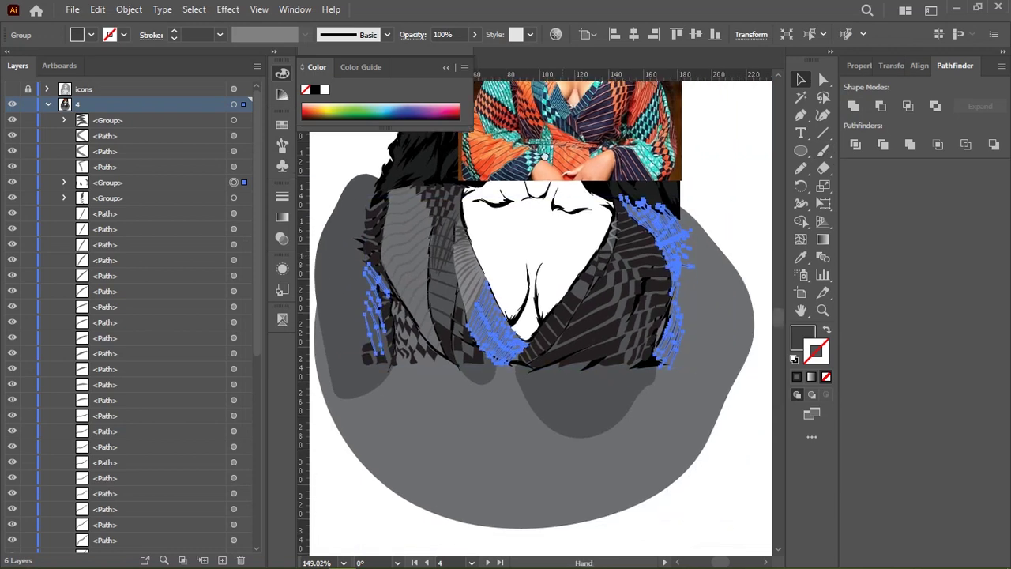
{"action": "scroll", "coordinate": [656, 233], "scroll_direction": "down", "scroll_amount": 1}
{"action": "left_click", "coordinate": [689, 218]}
{"action": "scroll", "coordinate": [690, 217], "scroll_direction": "left", "scroll_amount": 2}
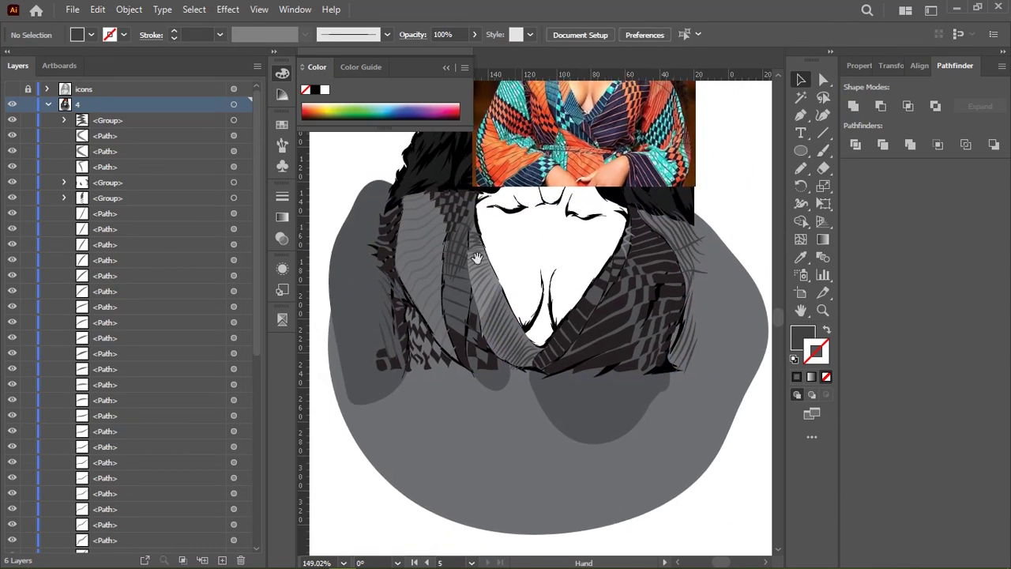
Select a left-drape strand plus all strands with the same stroke colour.
{"action": "left_click", "coordinate": [426, 223]}
{"action": "left_click", "coordinate": [193, 10]}
{"action": "left_click", "coordinate": [426, 234]}
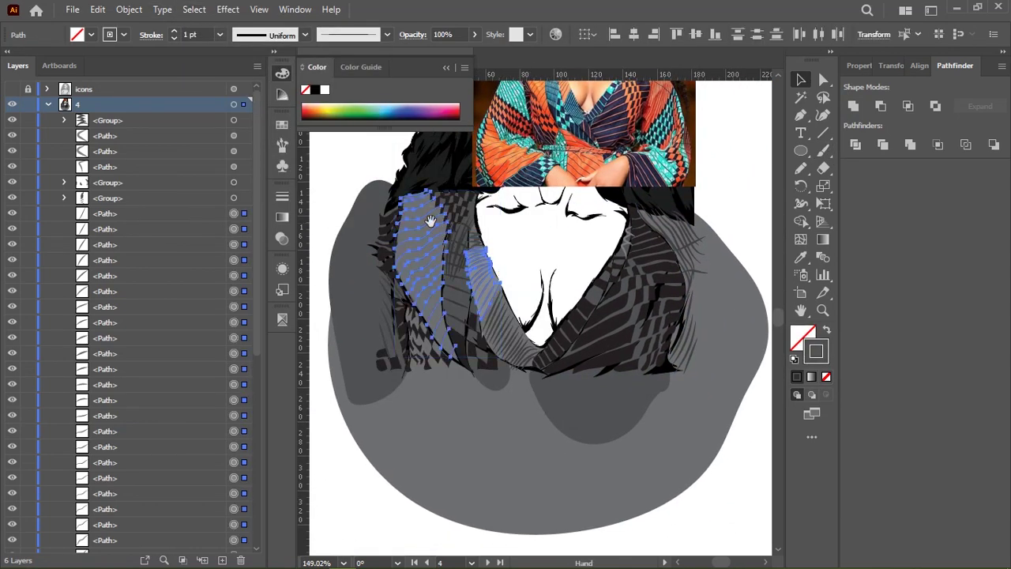
{"action": "scroll", "coordinate": [556, 253], "scroll_direction": "up", "scroll_amount": 1}
{"action": "scroll", "coordinate": [555, 253], "scroll_direction": "up", "scroll_amount": 2}
{"action": "scroll", "coordinate": [514, 269], "scroll_direction": "up", "scroll_amount": 2}
{"action": "scroll", "coordinate": [495, 274], "scroll_direction": "up", "scroll_amount": 1}
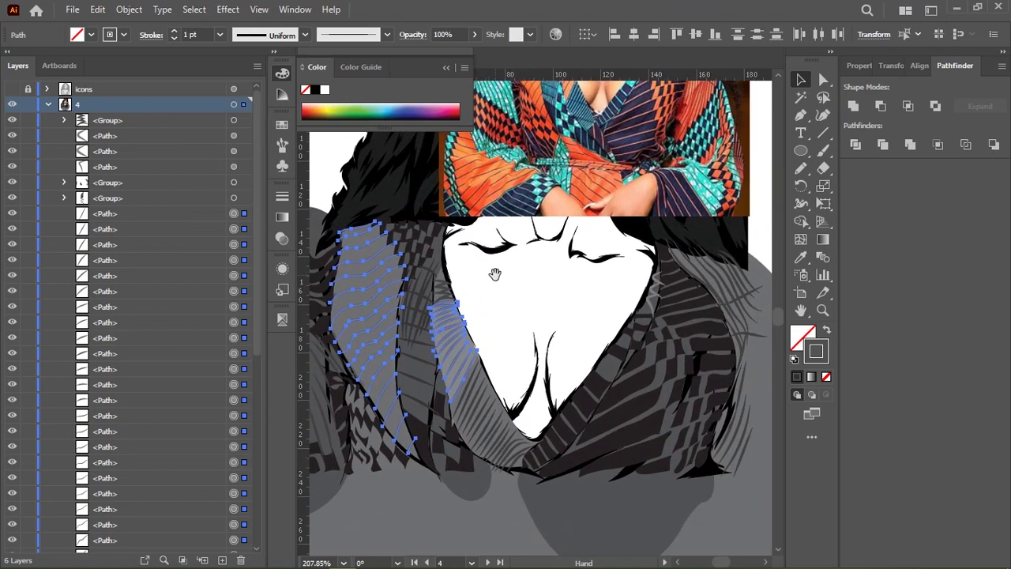
{"action": "scroll", "coordinate": [499, 229], "scroll_direction": "up", "scroll_amount": 1}
Combine the selected left-drape highlight strands into one group.
{"action": "left_click", "coordinate": [129, 10]}
{"action": "left_click", "coordinate": [176, 79]}
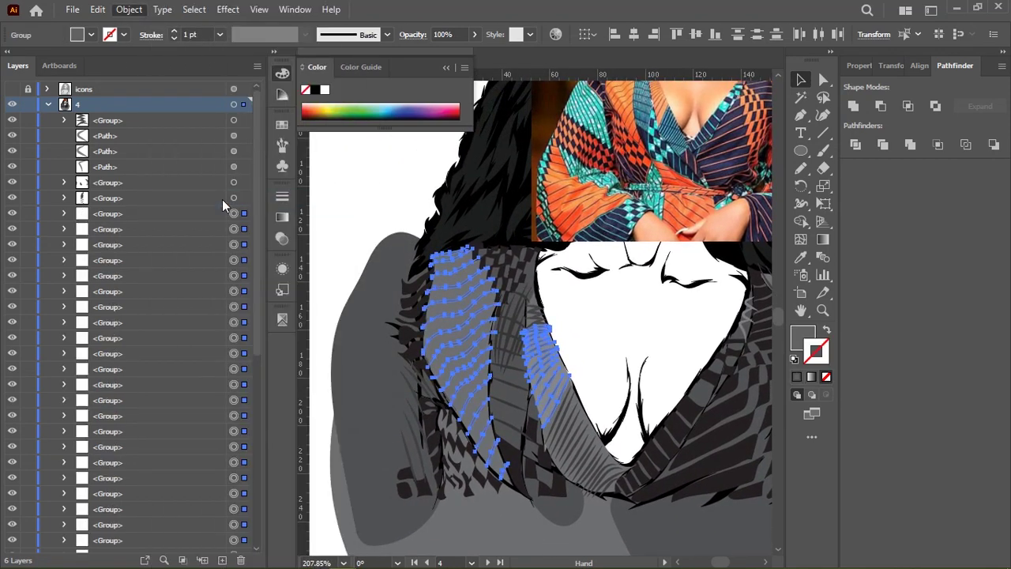
{"action": "scroll", "coordinate": [542, 297], "scroll_direction": "up", "scroll_amount": 1}
{"action": "scroll", "coordinate": [542, 296], "scroll_direction": "up", "scroll_amount": 1}
{"action": "scroll", "coordinate": [562, 261], "scroll_direction": "down", "scroll_amount": 2}
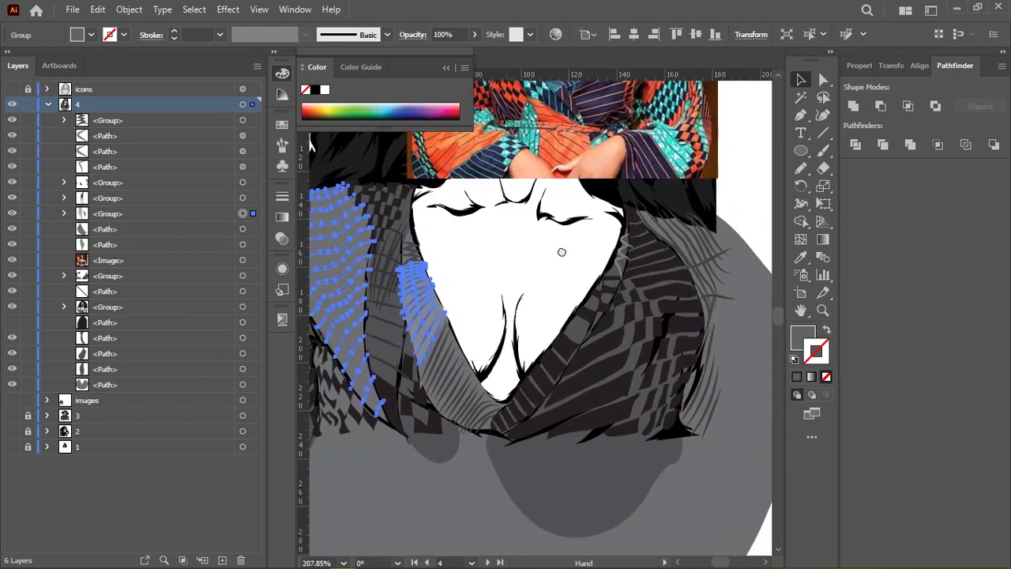
{"action": "scroll", "coordinate": [562, 253], "scroll_direction": "down", "scroll_amount": 1}
Fill the grouped strands dark grey #444444.
{"action": "double_click", "coordinate": [803, 338]}
{"action": "type", "text": "444444"}
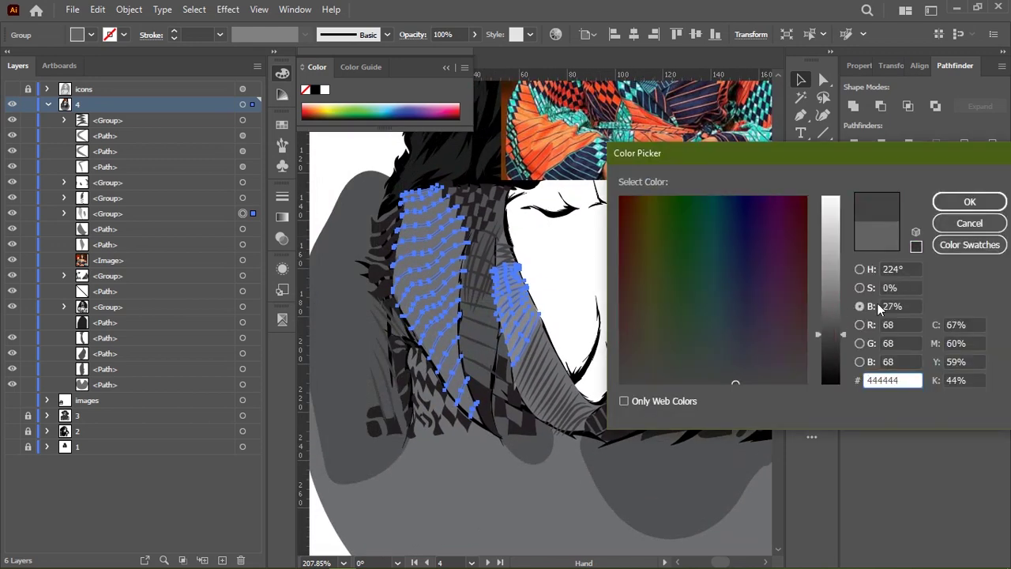
{"action": "left_click", "coordinate": [948, 204]}
{"action": "scroll", "coordinate": [651, 287], "scroll_direction": "down", "scroll_amount": 2}
{"action": "left_click_drag", "start_coordinate": [645, 256], "coordinate": [600, 260]}
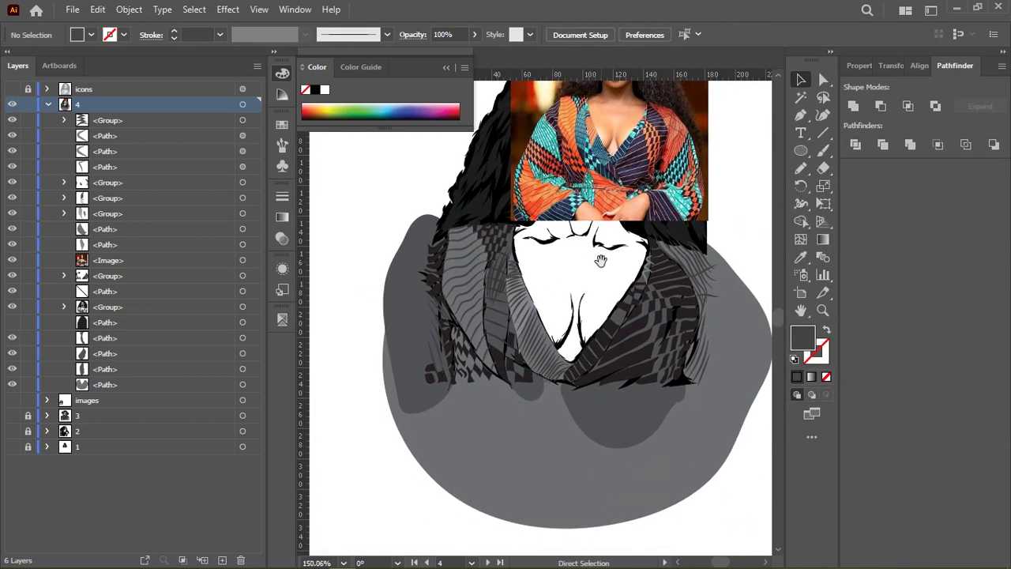
Drag the reference photo left off the face, then zoom into the hair and shoulders.
{"action": "left_click", "coordinate": [507, 370]}
{"action": "left_click_drag", "start_coordinate": [679, 173], "coordinate": [398, 157]}
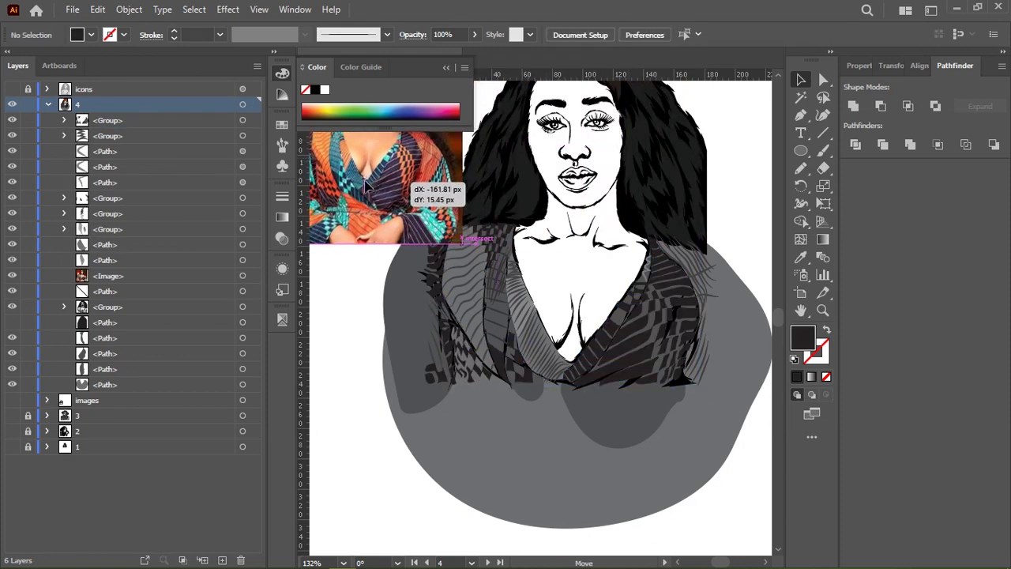
{"action": "left_click", "coordinate": [514, 204]}
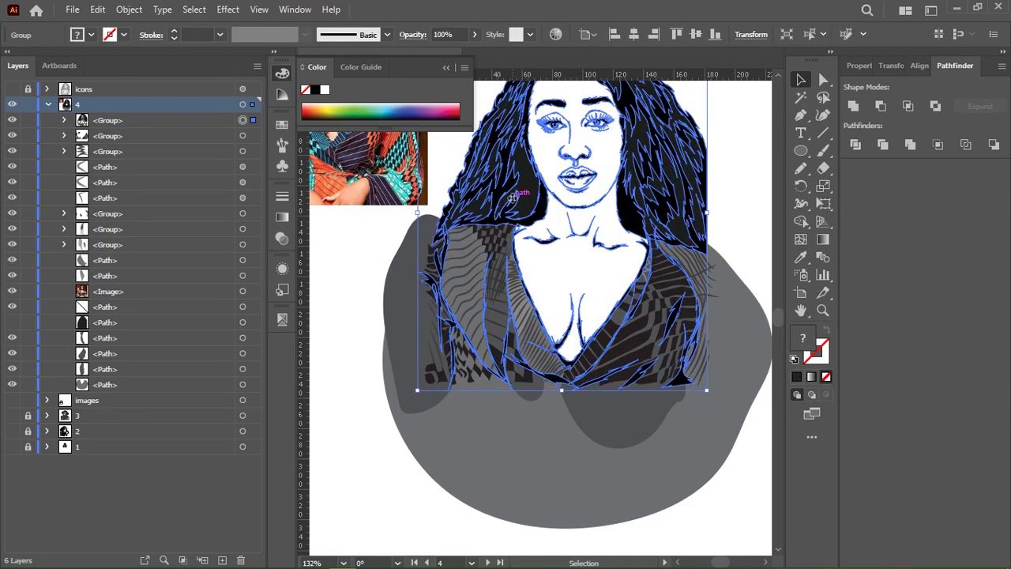
{"action": "left_click", "coordinate": [750, 191]}
{"action": "key", "text": "z"}
{"action": "mouse_move", "coordinate": [368, 244]}
{"action": "left_mouse_down"}
{"action": "mouse_move", "coordinate": [619, 307]}
{"action": "mouse_move", "coordinate": [567, 322]}
{"action": "mouse_move", "coordinate": [497, 309]}
{"action": "left_mouse_up"}
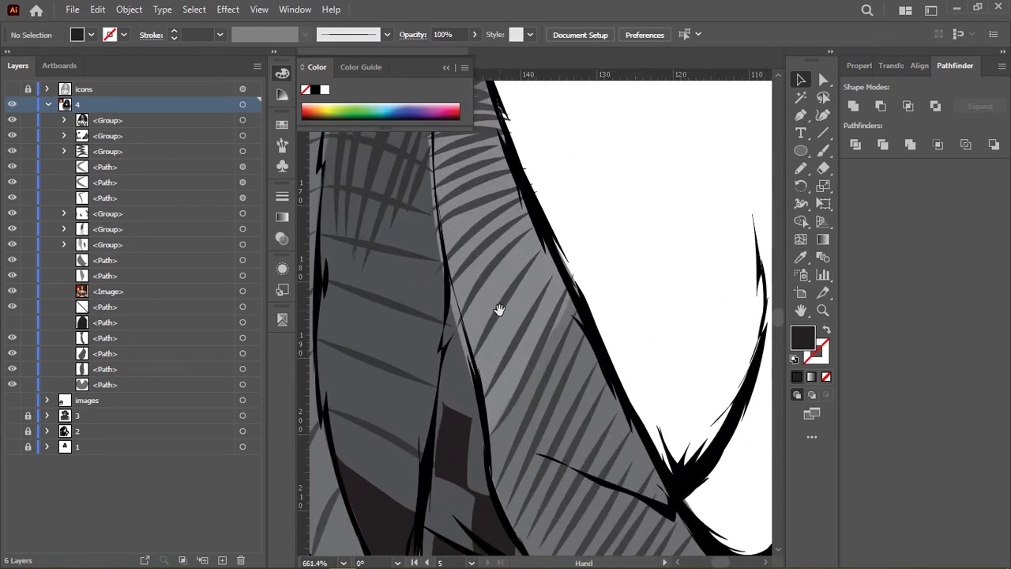
Draw a grey pencil stroke along the right lapel neckline.
{"action": "key", "text": "n"}
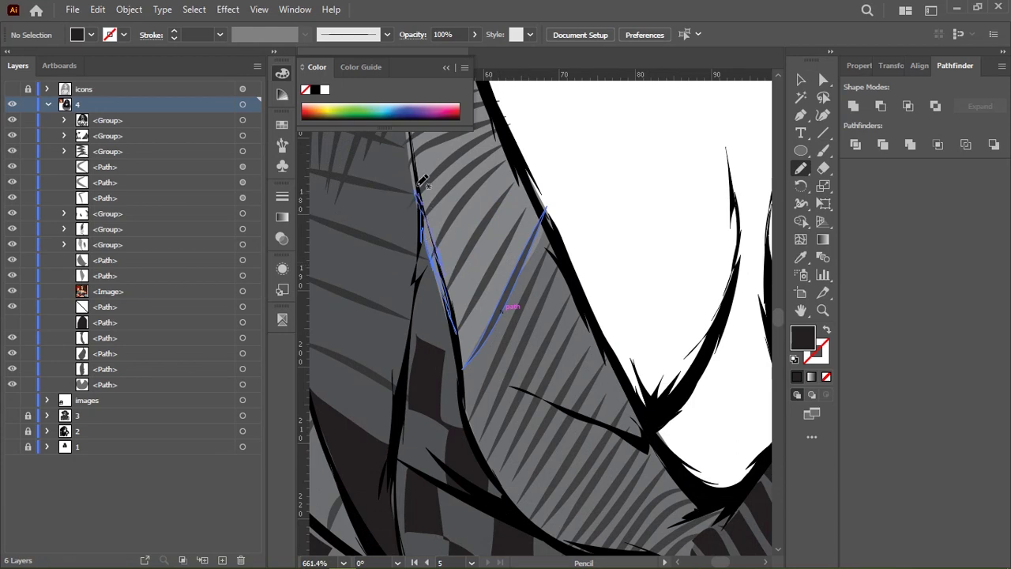
{"action": "left_click_drag", "start_coordinate": [494, 494], "coordinate": [452, 258]}
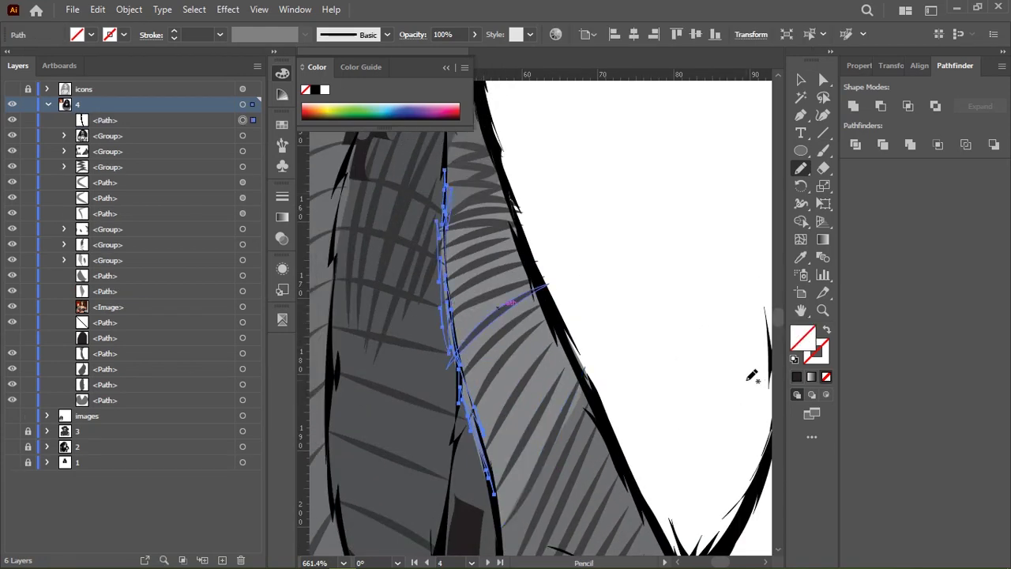
{"action": "scroll", "coordinate": [678, 290], "scroll_direction": "down", "scroll_amount": 5}
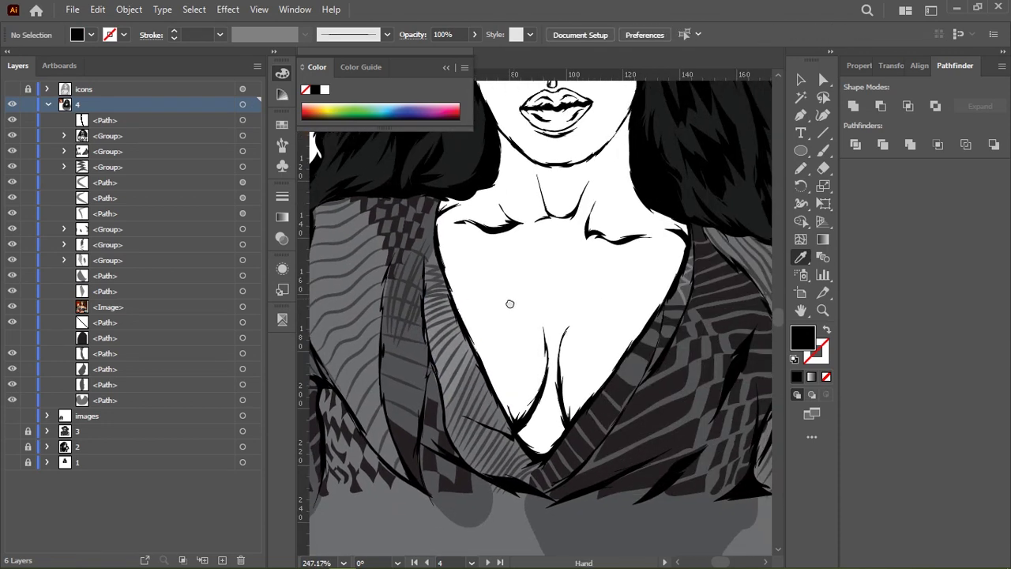
{"action": "left_click_drag", "start_coordinate": [510, 304], "coordinate": [500, 317]}
{"action": "left_click", "coordinate": [672, 310]}
{"action": "scroll", "coordinate": [668, 293], "scroll_direction": "up", "scroll_amount": 2}
{"action": "scroll", "coordinate": [593, 312], "scroll_direction": "up", "scroll_amount": 2}
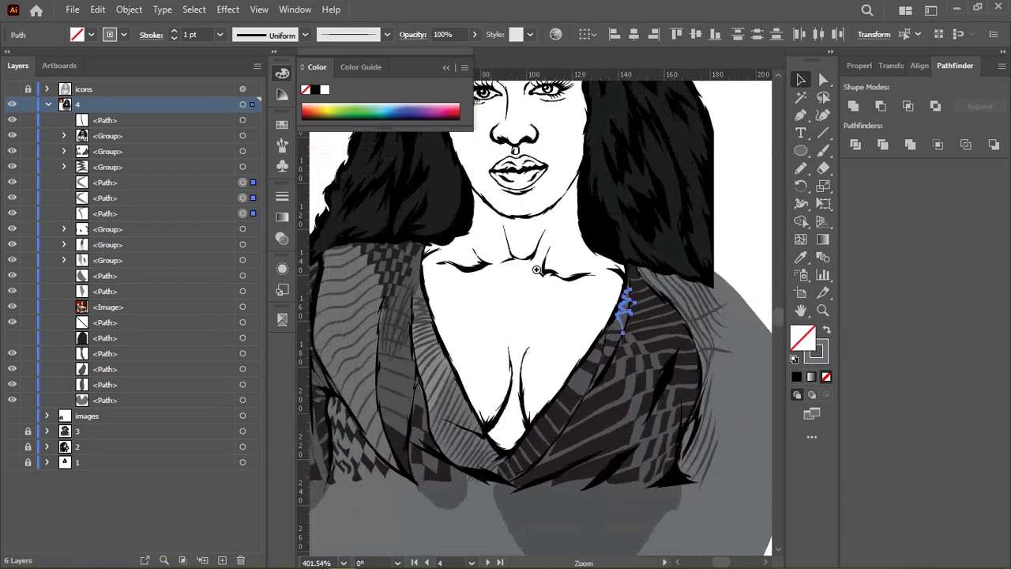
{"action": "scroll", "coordinate": [547, 297], "scroll_direction": "down", "scroll_amount": 3}
{"action": "scroll", "coordinate": [617, 304], "scroll_direction": "down", "scroll_amount": 2}
Select all matching lapel strokes, group them and merge them with Pathfinder Unite.
{"action": "left_click", "coordinate": [228, 9]}
{"action": "left_click", "coordinate": [180, 10]}
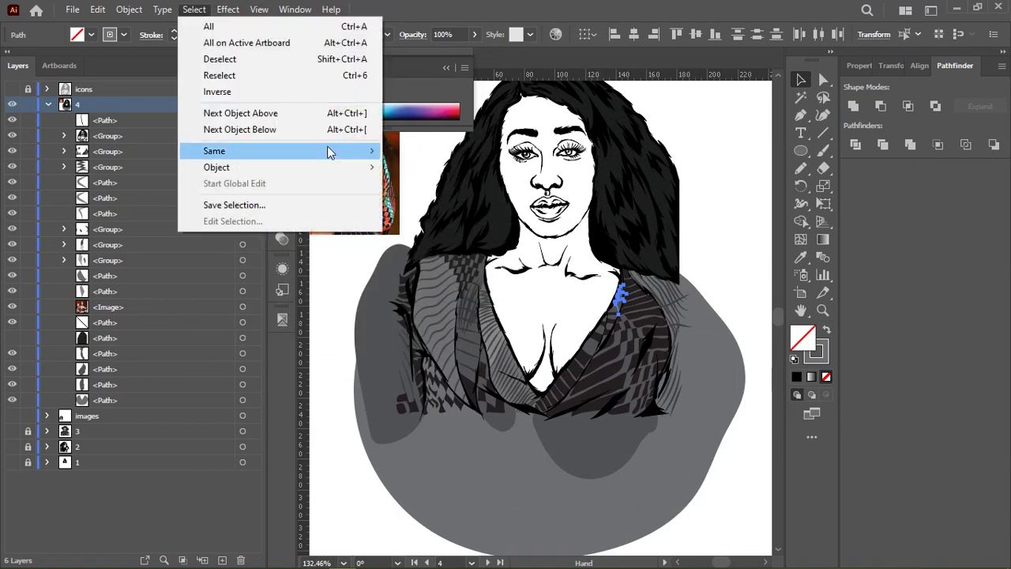
{"action": "left_click", "coordinate": [457, 243]}
{"action": "left_click", "coordinate": [126, 10]}
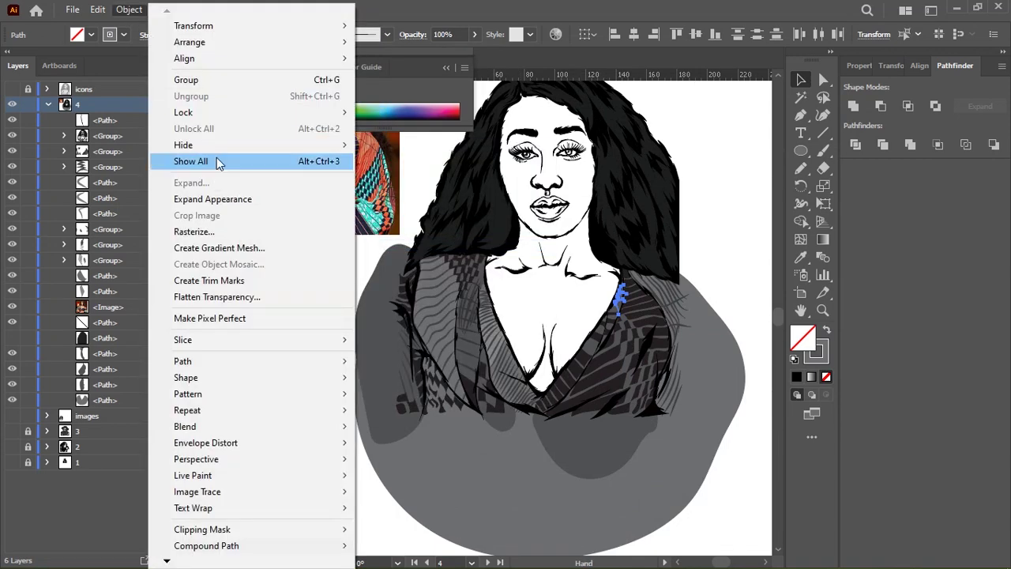
{"action": "left_click", "coordinate": [158, 79]}
{"action": "left_click", "coordinate": [853, 107]}
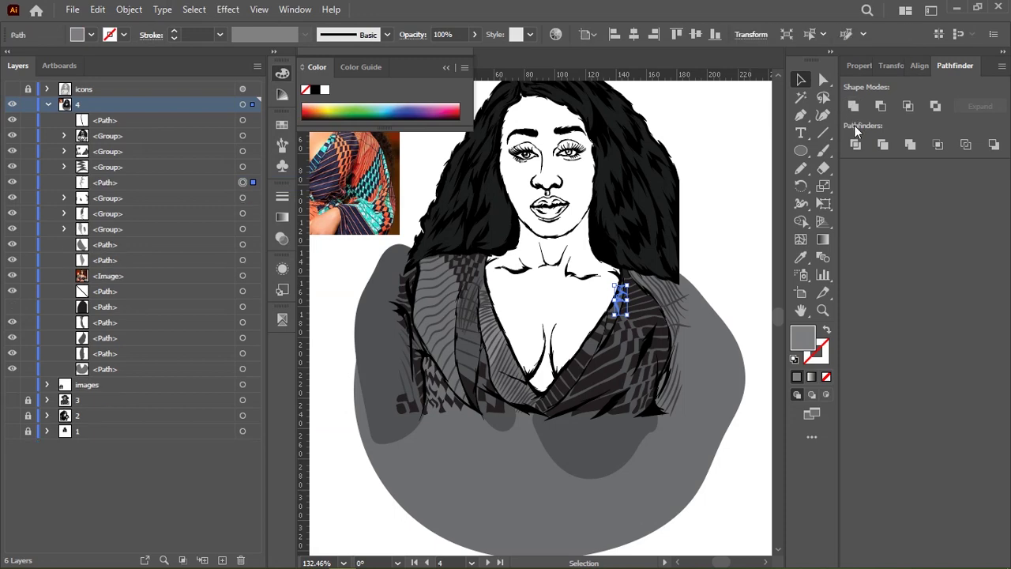
{"action": "scroll", "coordinate": [668, 178], "scroll_direction": "down", "scroll_amount": 1}
{"action": "key", "text": "ctrl+shift+a"}
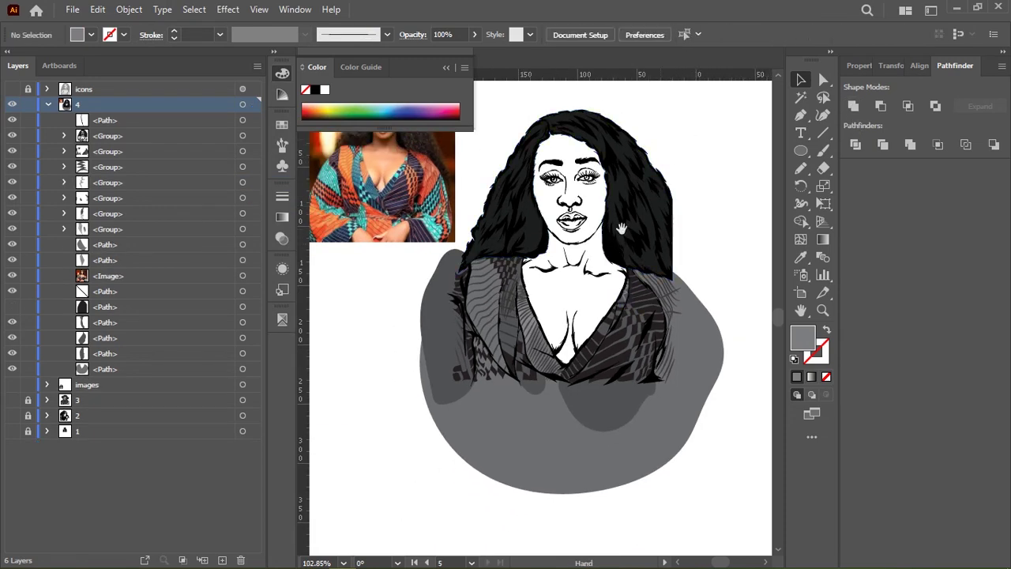
Eyedropper a darker grey onto the right collar group.
{"action": "scroll", "coordinate": [545, 237], "scroll_direction": "up", "scroll_amount": 2}
{"action": "scroll", "coordinate": [549, 264], "scroll_direction": "up", "scroll_amount": 2}
{"action": "scroll", "coordinate": [483, 291], "scroll_direction": "up", "scroll_amount": 1}
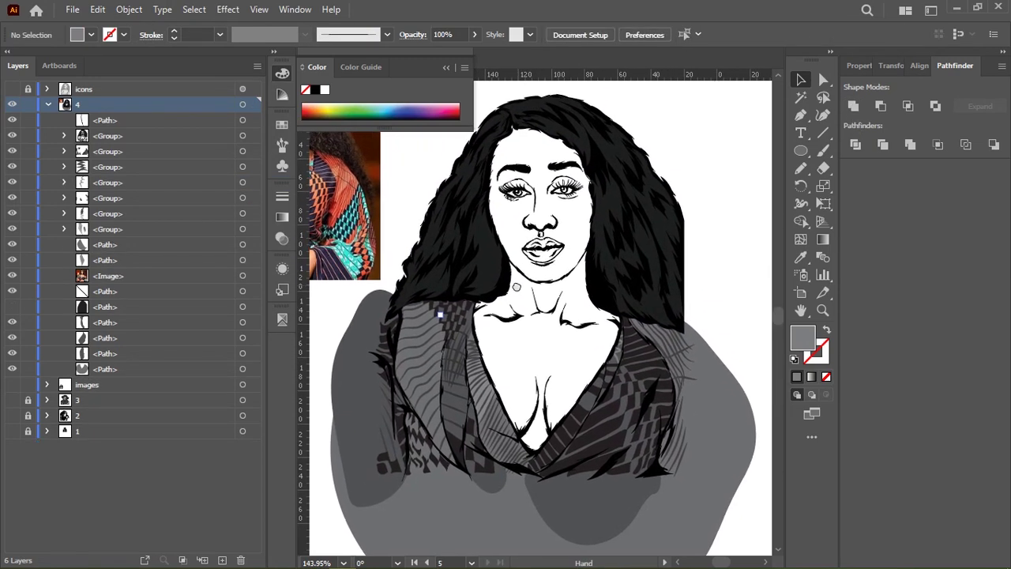
{"action": "scroll", "coordinate": [498, 286], "scroll_direction": "up", "scroll_amount": 1}
{"action": "scroll", "coordinate": [512, 283], "scroll_direction": "up", "scroll_amount": 1}
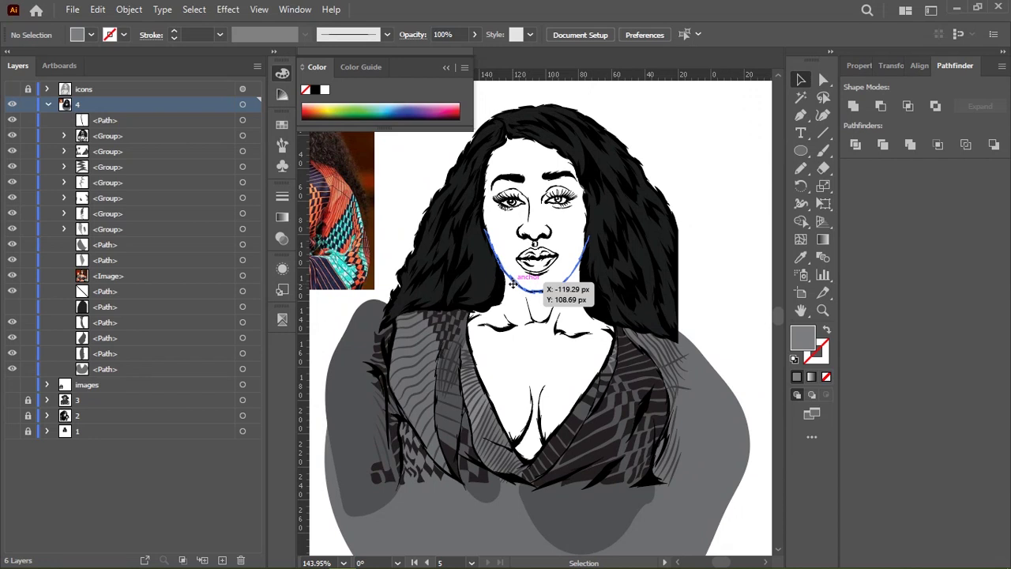
{"action": "left_click", "coordinate": [613, 357]}
{"action": "key", "text": "i"}
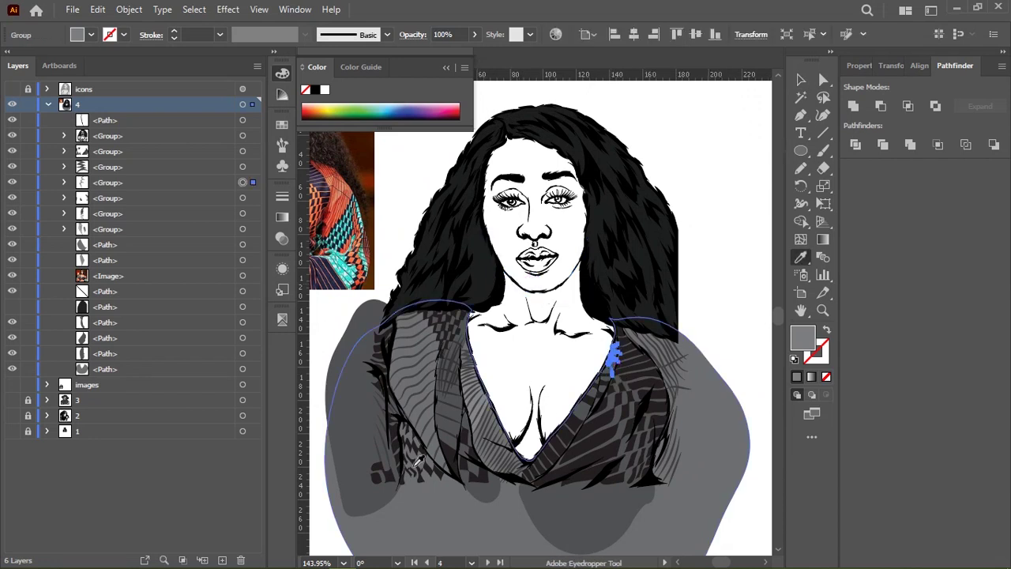
{"action": "left_click", "coordinate": [422, 416]}
{"action": "left_click", "coordinate": [800, 83]}
{"action": "left_click", "coordinate": [741, 252]}
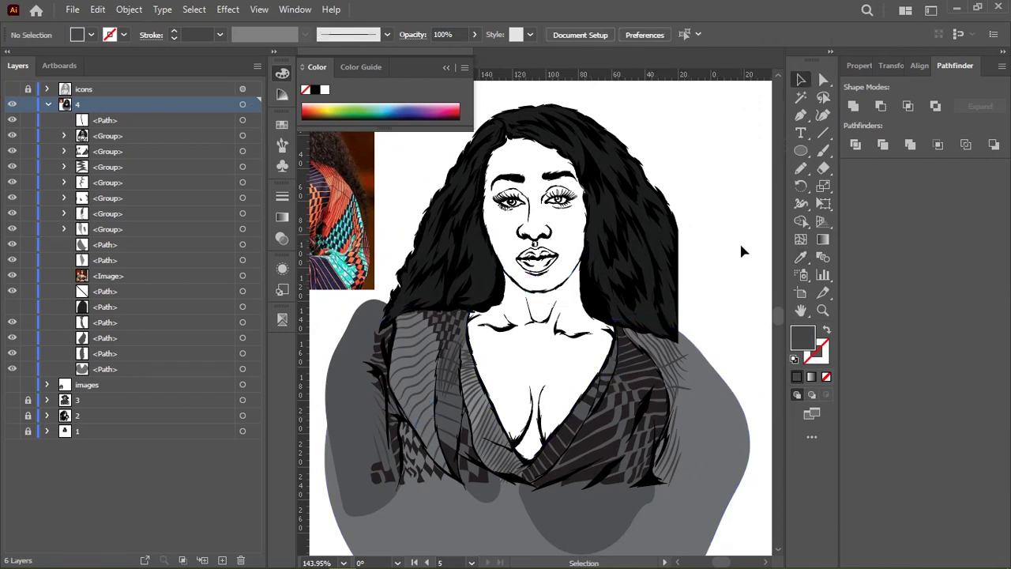
Bring the hair group up one stacking level with Ctrl+].
{"action": "scroll", "coordinate": [565, 350], "scroll_direction": "up", "scroll_amount": 3}
{"action": "left_click_drag", "start_coordinate": [564, 350], "coordinate": [539, 260]}
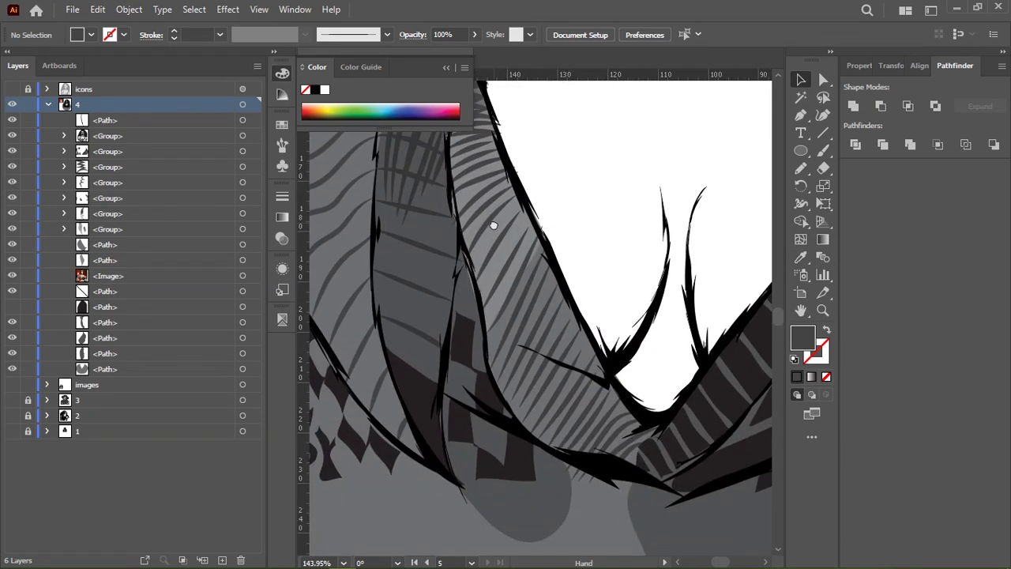
{"action": "scroll", "coordinate": [539, 260], "scroll_direction": "up", "scroll_amount": 5}
{"action": "scroll", "coordinate": [517, 281], "scroll_direction": "right", "scroll_amount": 8}
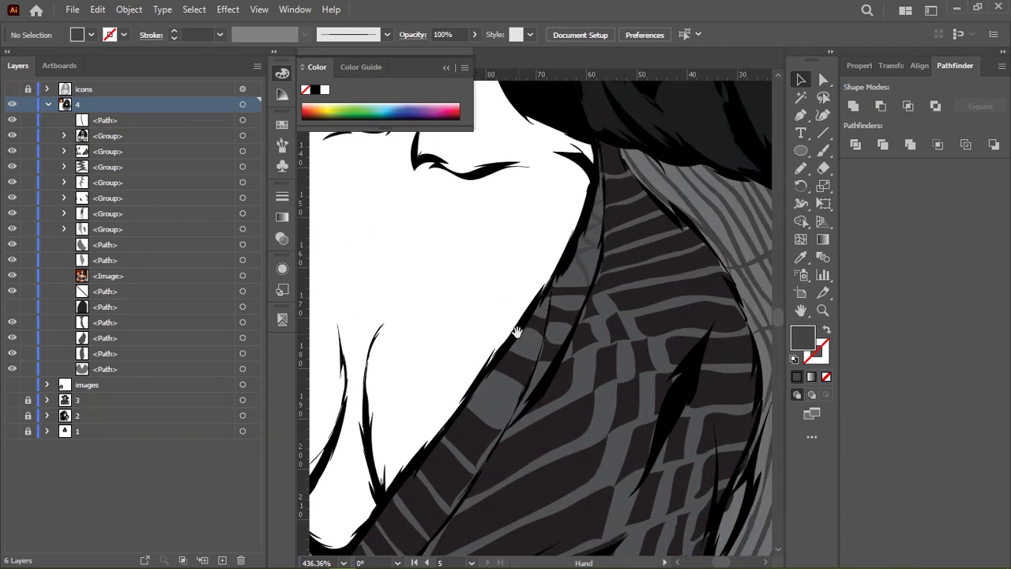
{"action": "scroll", "coordinate": [517, 317], "scroll_direction": "down", "scroll_amount": 5}
{"action": "scroll", "coordinate": [661, 295], "scroll_direction": "up", "scroll_amount": 3}
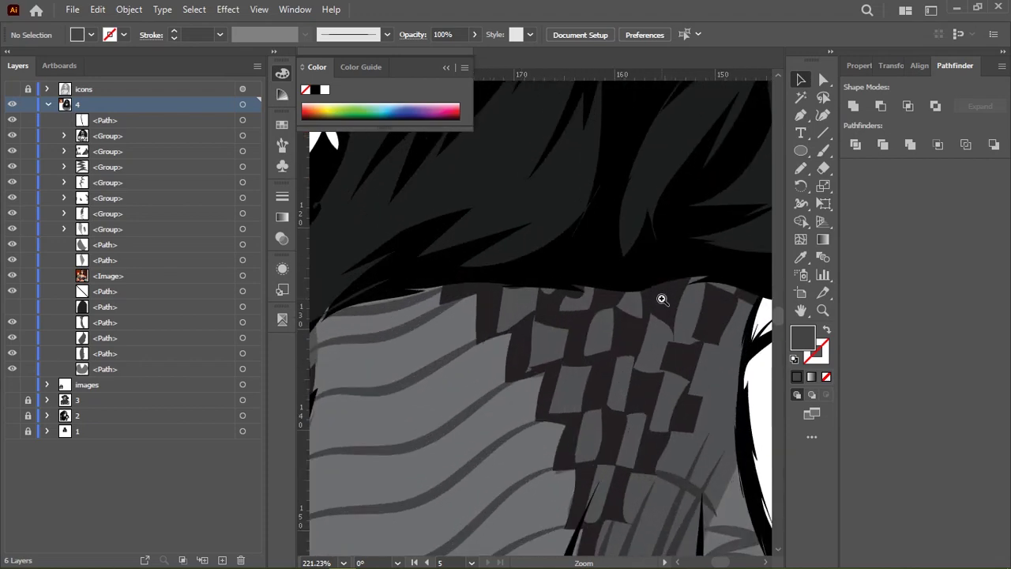
{"action": "scroll", "coordinate": [445, 293], "scroll_direction": "down", "scroll_amount": 3}
{"action": "scroll", "coordinate": [445, 320], "scroll_direction": "down", "scroll_amount": 2}
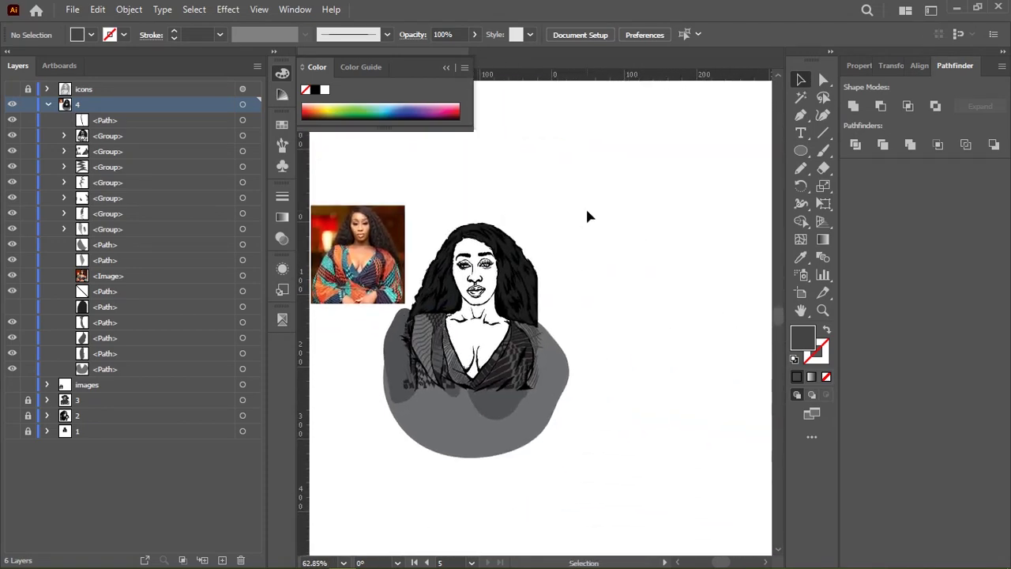
{"action": "left_click", "coordinate": [505, 261]}
{"action": "key", "text": "ctrl+]"}
{"action": "key", "text": "ctrl+shift+a"}
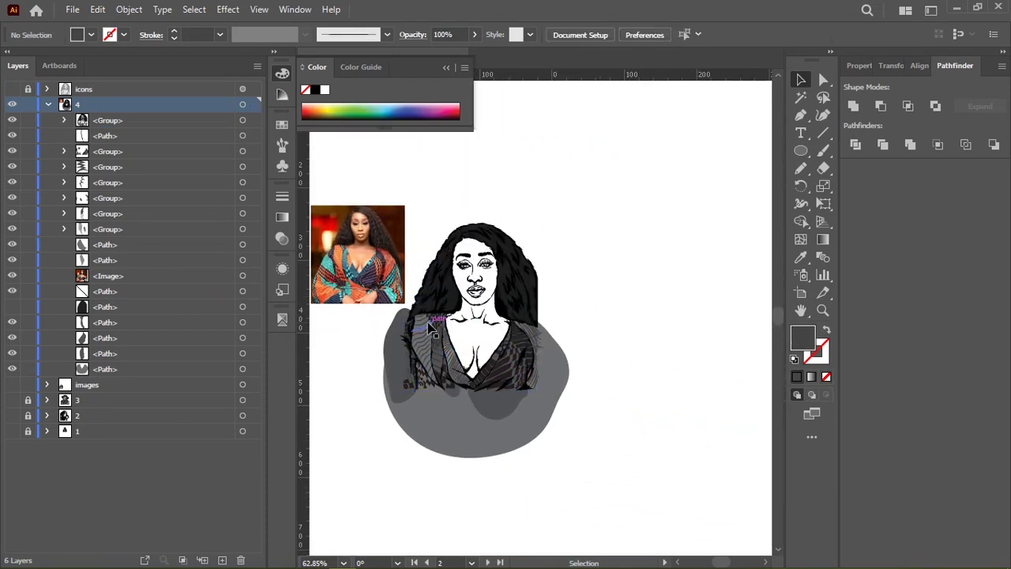
{"action": "left_click_drag", "start_coordinate": [431, 328], "coordinate": [435, 326]}
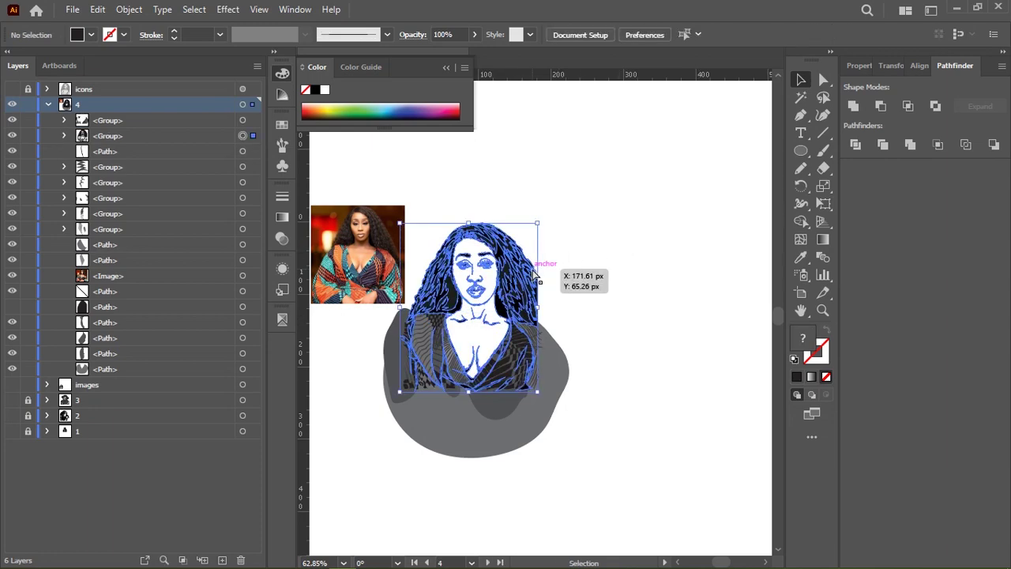
{"action": "scroll", "coordinate": [515, 278], "scroll_direction": "up", "scroll_amount": 4}
Zoom in on the crown of the hair with the Pencil tool ready.
{"action": "left_click_drag", "start_coordinate": [515, 278], "coordinate": [503, 308]}
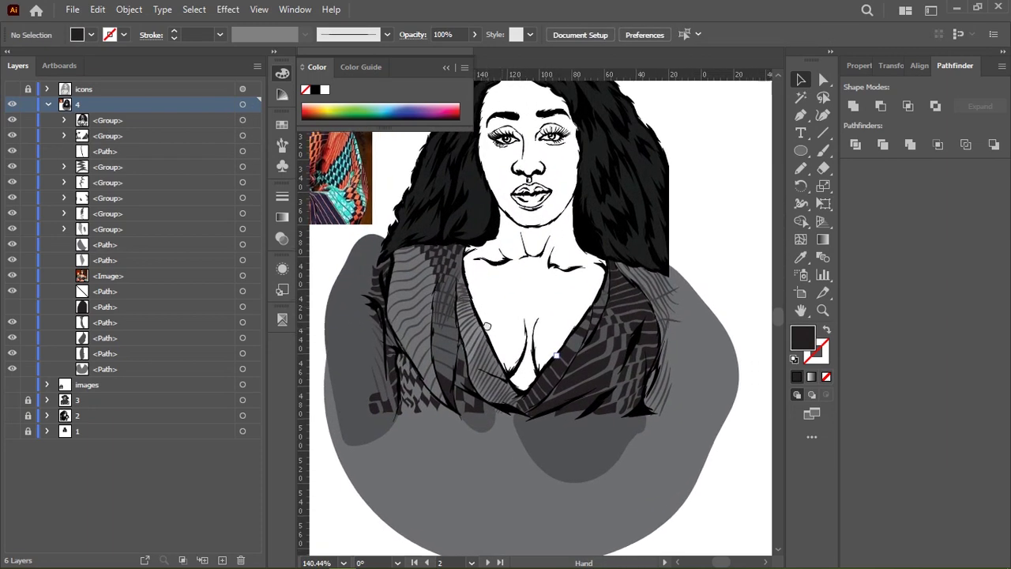
{"action": "scroll", "coordinate": [533, 381], "scroll_direction": "up", "scroll_amount": 1}
{"action": "scroll", "coordinate": [533, 382], "scroll_direction": "up", "scroll_amount": 1}
{"action": "scroll", "coordinate": [533, 382], "scroll_direction": "up", "scroll_amount": 1}
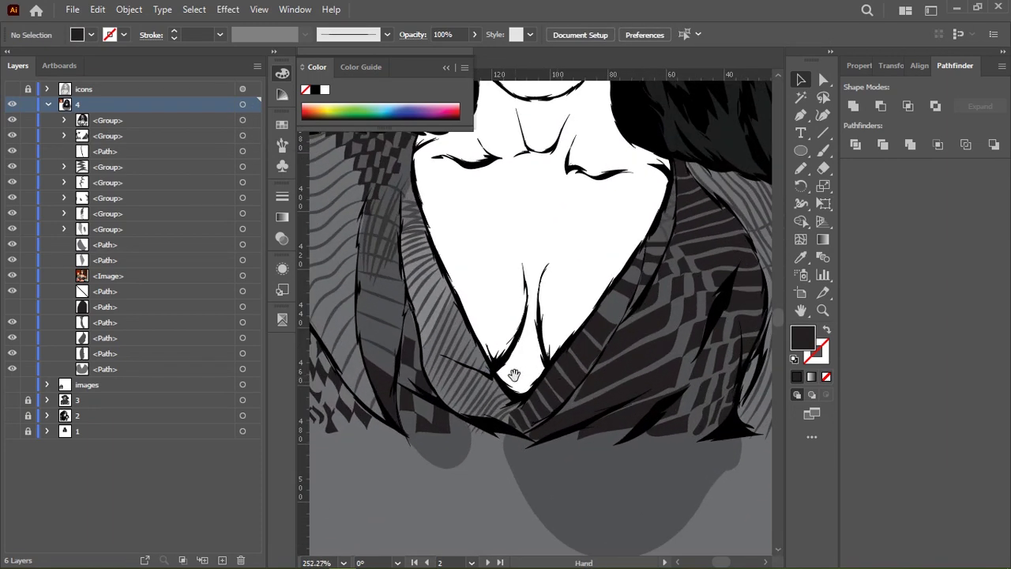
{"action": "scroll", "coordinate": [514, 369], "scroll_direction": "up", "scroll_amount": 1}
{"action": "scroll", "coordinate": [517, 369], "scroll_direction": "up", "scroll_amount": 1}
{"action": "scroll", "coordinate": [496, 389], "scroll_direction": "up", "scroll_amount": 3}
{"action": "scroll", "coordinate": [496, 390], "scroll_direction": "up", "scroll_amount": 1}
{"action": "key", "text": "n"}
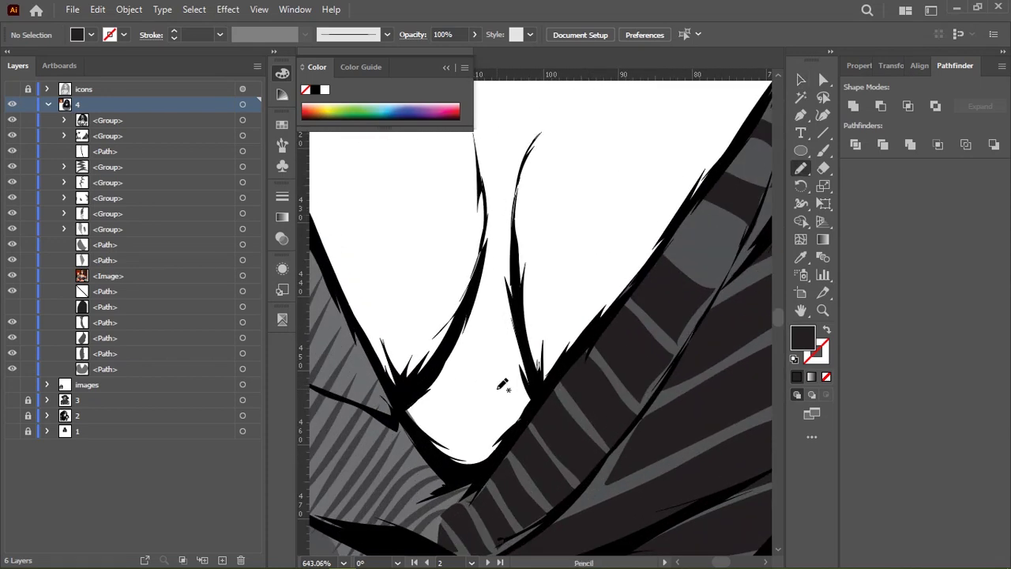
{"action": "scroll", "coordinate": [467, 234], "scroll_direction": "down", "scroll_amount": 1}
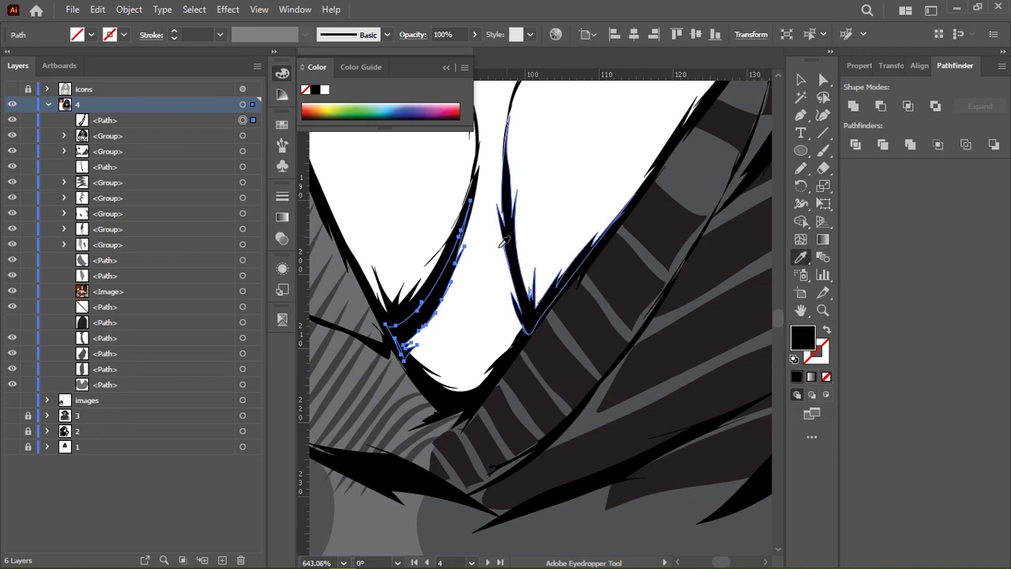
{"action": "scroll", "coordinate": [519, 253], "scroll_direction": "down", "scroll_amount": 3}
{"action": "scroll", "coordinate": [505, 360], "scroll_direction": "down", "scroll_amount": 3}
{"action": "scroll", "coordinate": [505, 361], "scroll_direction": "up", "scroll_amount": 1}
{"action": "scroll", "coordinate": [510, 332], "scroll_direction": "up", "scroll_amount": 3}
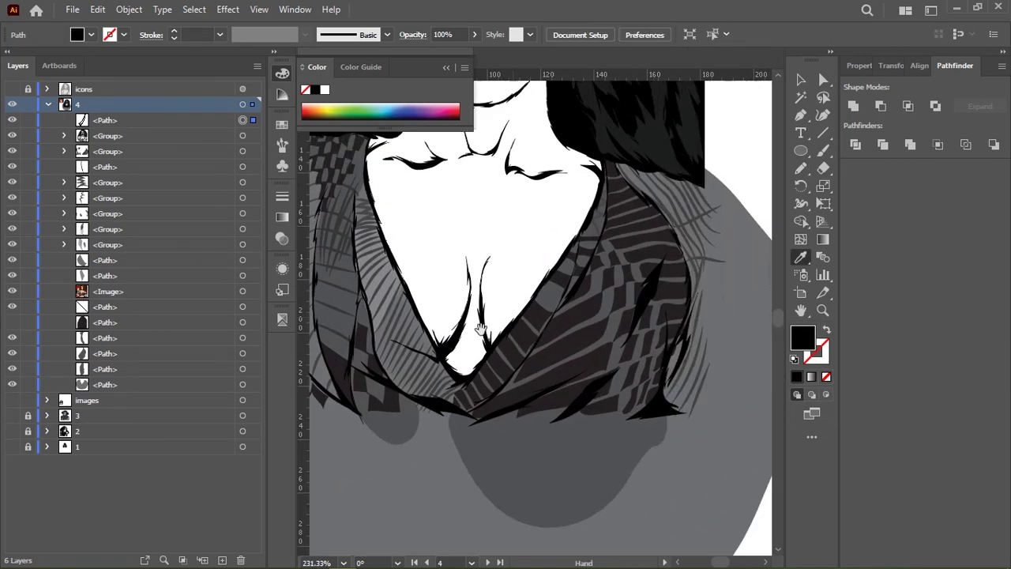
{"action": "scroll", "coordinate": [515, 295], "scroll_direction": "up", "scroll_amount": 2}
{"action": "scroll", "coordinate": [545, 304], "scroll_direction": "up", "scroll_amount": 2}
Draw a closed highlight strand shape across the top of the hair.
{"action": "key", "text": "n"}
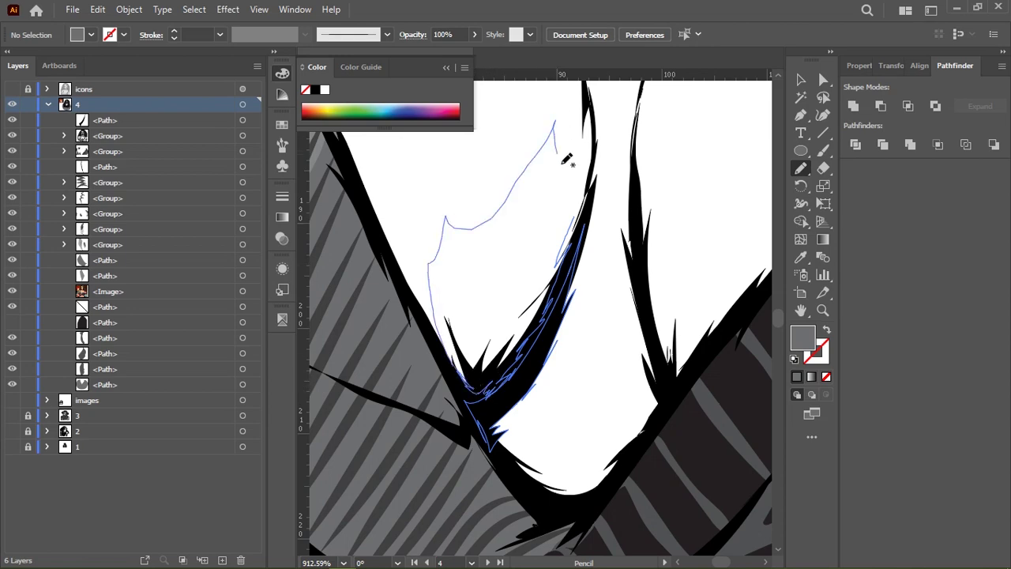
{"action": "scroll", "coordinate": [552, 186], "scroll_direction": "down", "scroll_amount": 2}
{"action": "scroll", "coordinate": [553, 186], "scroll_direction": "down", "scroll_amount": 2}
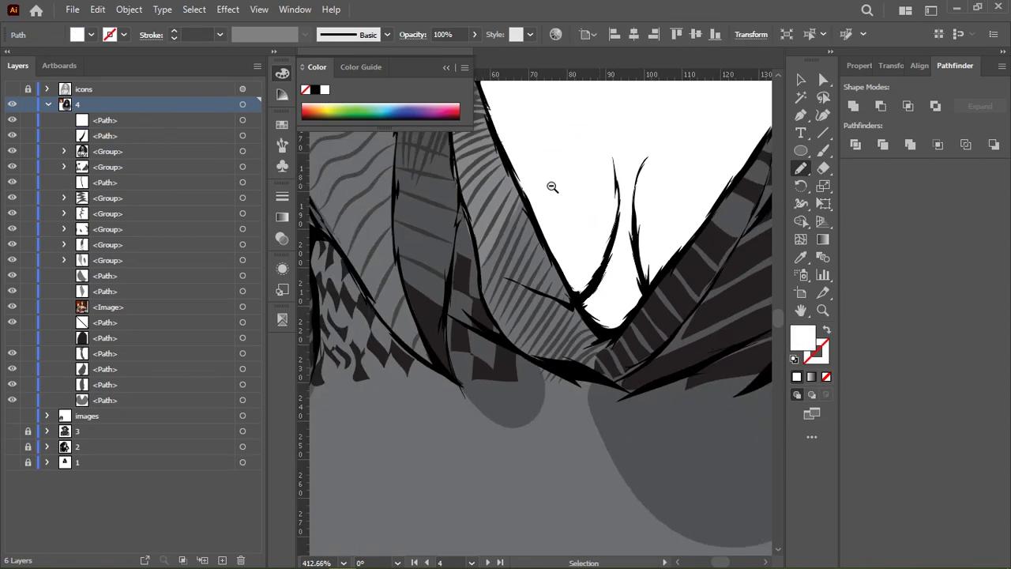
{"action": "scroll", "coordinate": [521, 253], "scroll_direction": "down", "scroll_amount": 2}
{"action": "scroll", "coordinate": [535, 316], "scroll_direction": "down", "scroll_amount": 3}
{"action": "scroll", "coordinate": [530, 300], "scroll_direction": "up", "scroll_amount": 2}
{"action": "scroll", "coordinate": [517, 220], "scroll_direction": "up", "scroll_amount": 1}
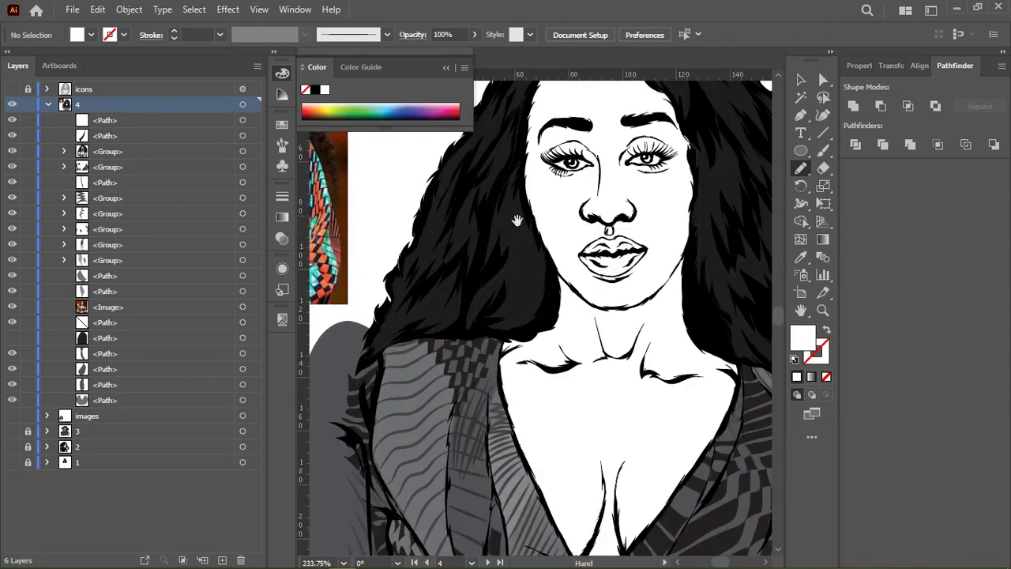
{"action": "mouse_move", "coordinate": [516, 220]}
{"action": "left_mouse_down"}
{"action": "mouse_move", "coordinate": [571, 332]}
{"action": "mouse_move", "coordinate": [492, 287]}
{"action": "mouse_move", "coordinate": [429, 300]}
{"action": "mouse_move", "coordinate": [354, 285]}
{"action": "mouse_move", "coordinate": [388, 278]}
{"action": "left_mouse_up"}
{"action": "scroll", "coordinate": [493, 287], "scroll_direction": "up", "scroll_amount": 3}
Sample the hair colour onto the strand and lighten its fill to grey in the Color Picker.
{"action": "key", "text": "i"}
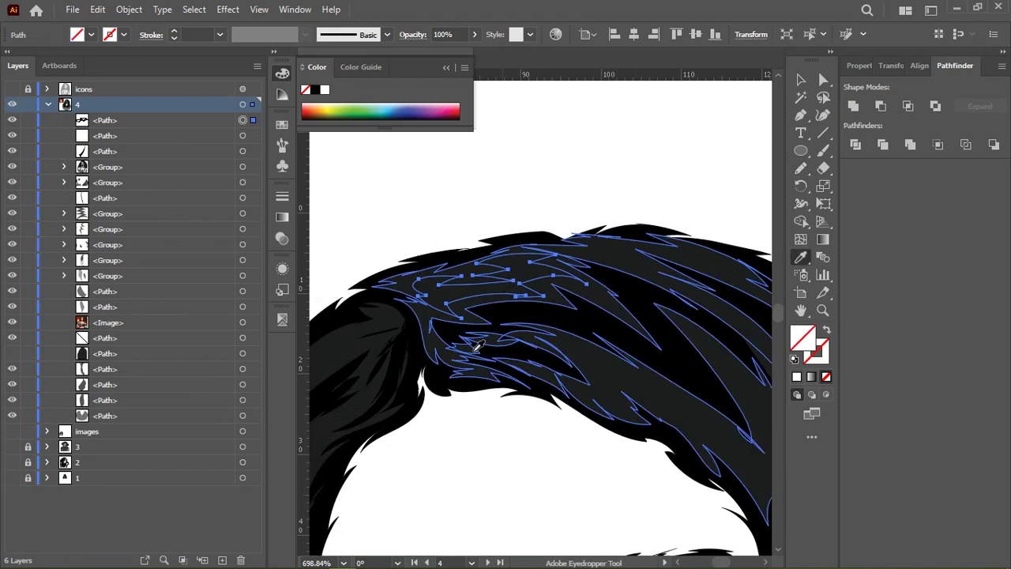
{"action": "left_click", "coordinate": [802, 377]}
{"action": "double_click", "coordinate": [802, 338]}
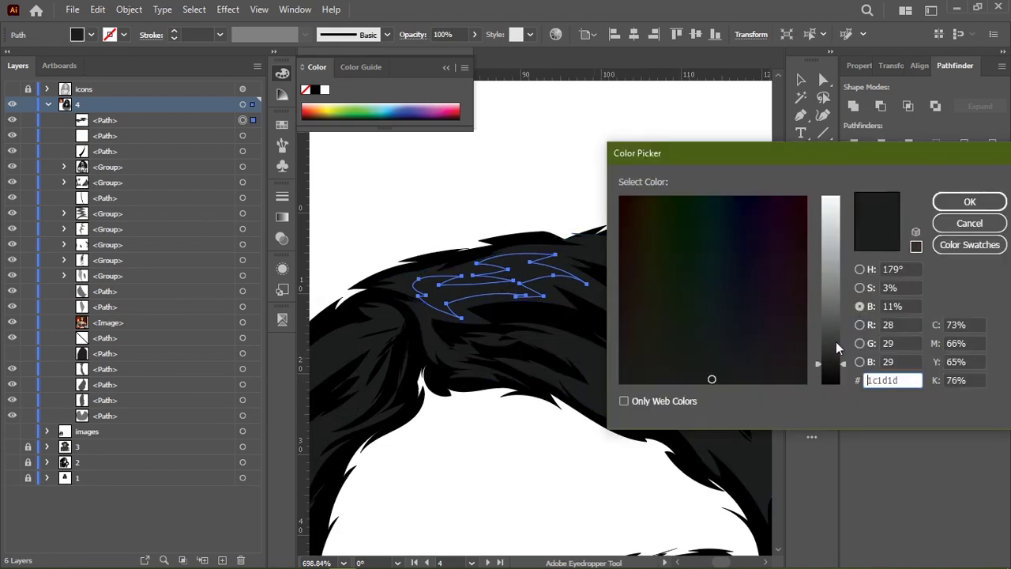
{"action": "left_click", "coordinate": [950, 208]}
{"action": "key", "text": "ctrl+shift+a"}
Draw two more pencil highlight strands along the top of the hair.
{"action": "key", "text": "n"}
{"action": "scroll", "coordinate": [585, 228], "scroll_direction": "down", "scroll_amount": 3}
{"action": "scroll", "coordinate": [445, 314], "scroll_direction": "up", "scroll_amount": 5}
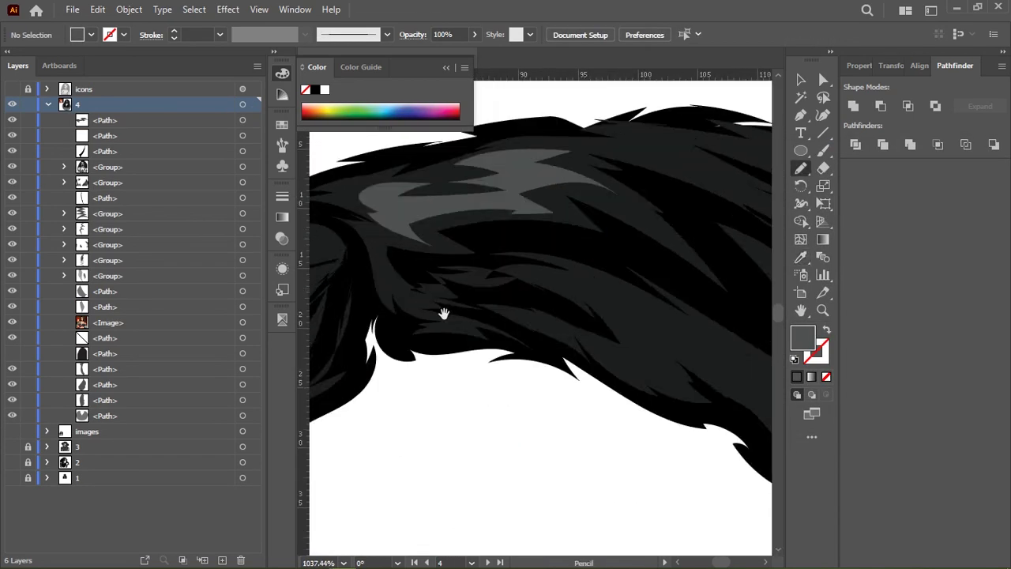
{"action": "scroll", "coordinate": [371, 186], "scroll_direction": "up", "scroll_amount": 1}
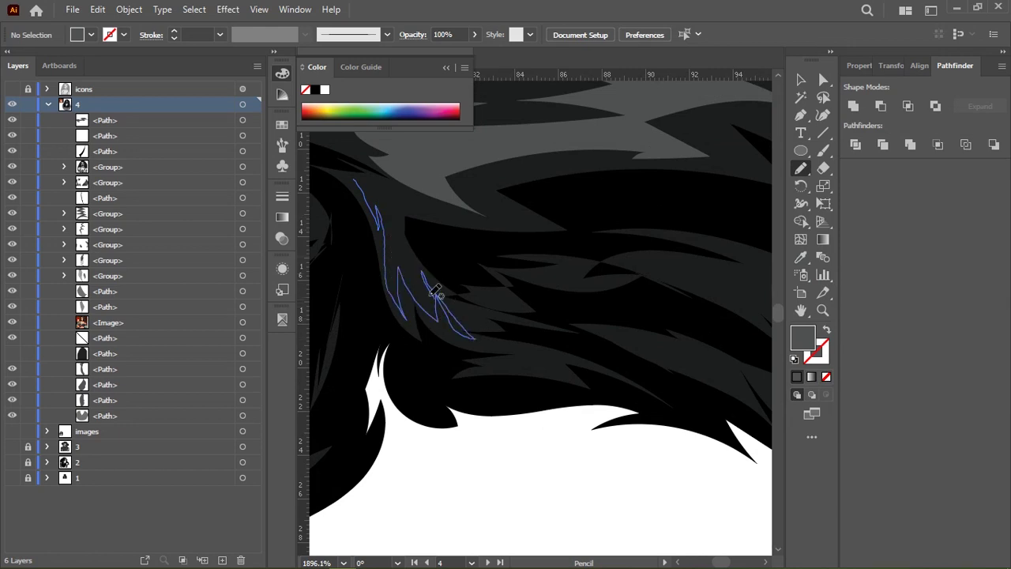
{"action": "scroll", "coordinate": [436, 245], "scroll_direction": "down", "scroll_amount": 5}
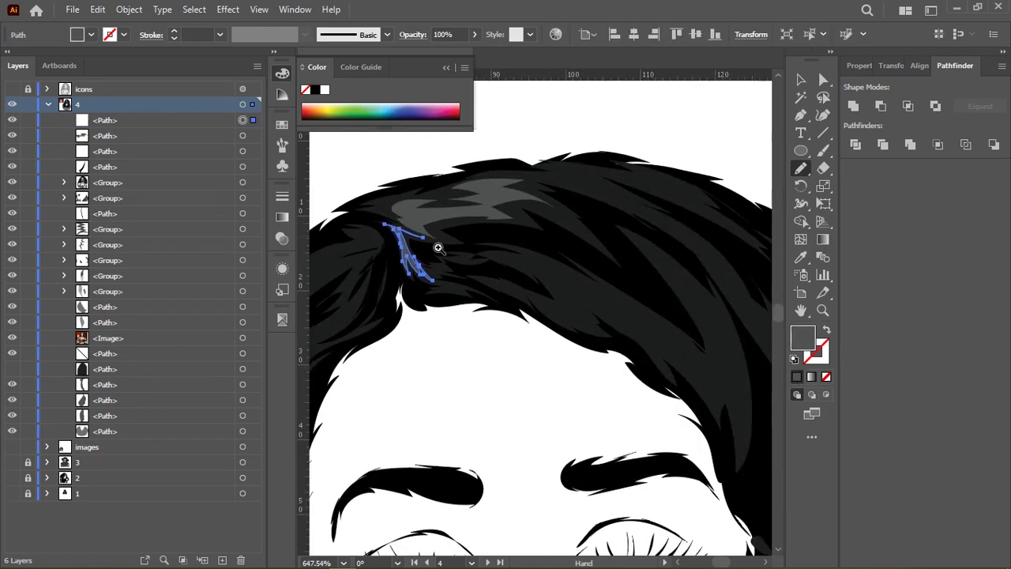
{"action": "scroll", "coordinate": [413, 248], "scroll_direction": "up", "scroll_amount": 5}
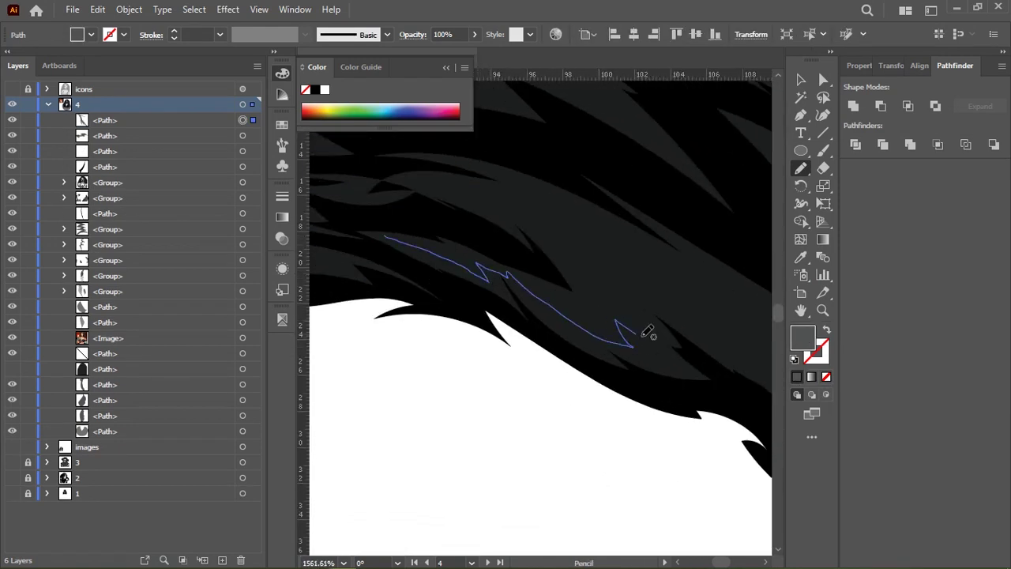
{"action": "left_click_drag", "start_coordinate": [380, 231], "coordinate": [382, 235]}
{"action": "scroll", "coordinate": [382, 236], "scroll_direction": "down", "scroll_amount": 2}
{"action": "scroll", "coordinate": [592, 264], "scroll_direction": "down", "scroll_amount": 2}
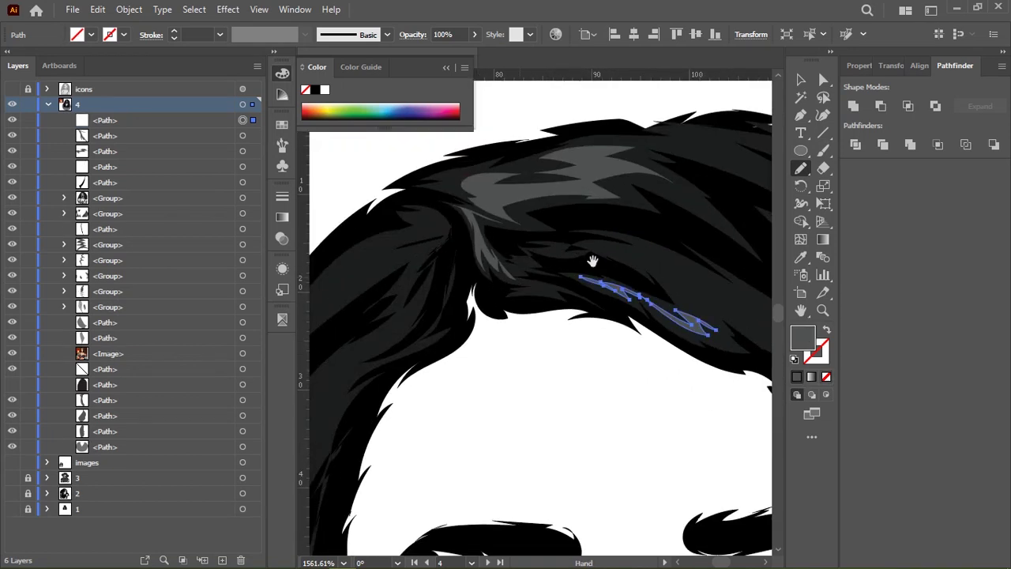
{"action": "scroll", "coordinate": [550, 282], "scroll_direction": "up", "scroll_amount": 3}
{"action": "scroll", "coordinate": [544, 300], "scroll_direction": "up", "scroll_amount": 3}
{"action": "left_click_drag", "start_coordinate": [544, 300], "coordinate": [559, 288]}
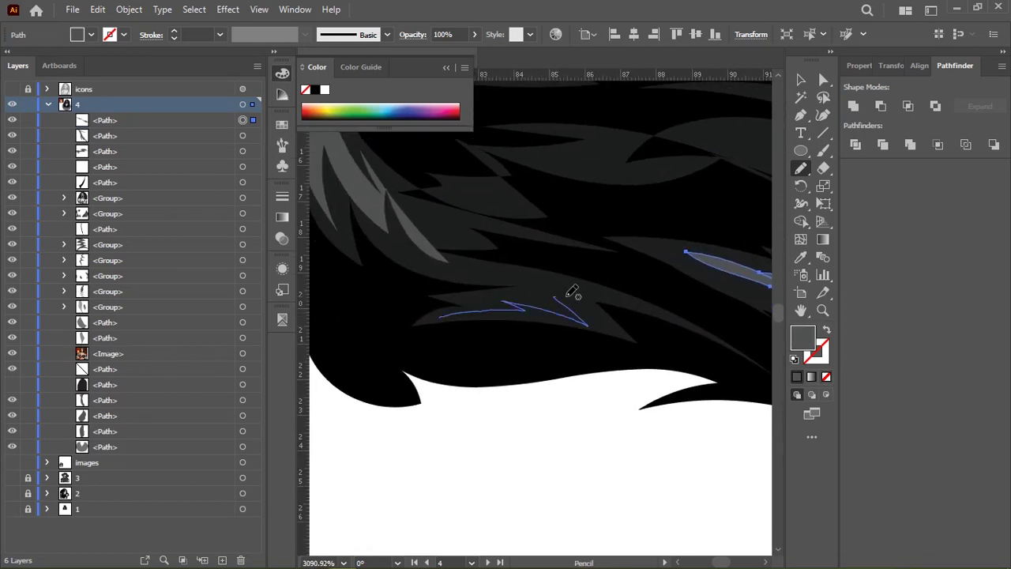
{"action": "left_click_drag", "start_coordinate": [440, 314], "coordinate": [440, 314]}
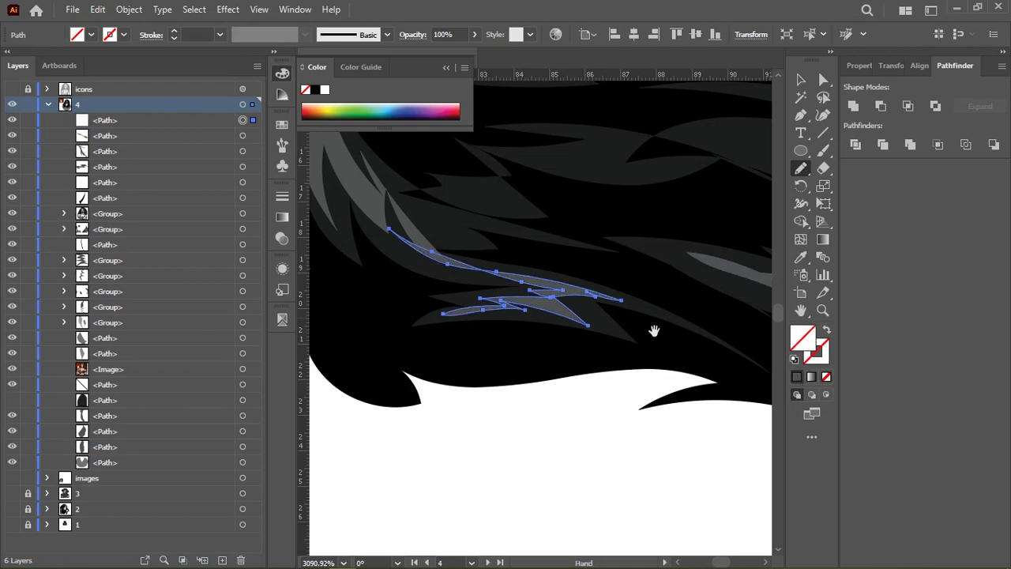
Add further side-by-side highlight strands near the crown.
{"action": "scroll", "coordinate": [458, 267], "scroll_direction": "down", "scroll_amount": 2}
{"action": "scroll", "coordinate": [533, 271], "scroll_direction": "down", "scroll_amount": 2}
{"action": "scroll", "coordinate": [565, 243], "scroll_direction": "up", "scroll_amount": 1}
{"action": "scroll", "coordinate": [565, 242], "scroll_direction": "up", "scroll_amount": 1}
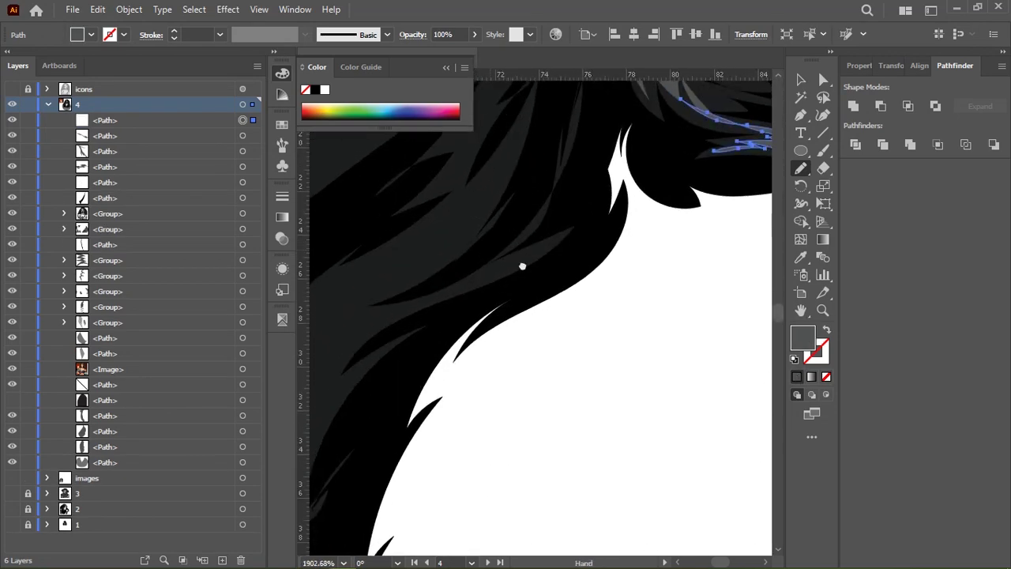
{"action": "scroll", "coordinate": [520, 266], "scroll_direction": "up", "scroll_amount": 1}
{"action": "mouse_move", "coordinate": [650, 244]}
{"action": "left_mouse_down"}
{"action": "mouse_move", "coordinate": [632, 265]}
{"action": "mouse_move", "coordinate": [659, 237]}
{"action": "left_mouse_up"}
{"action": "scroll", "coordinate": [646, 332], "scroll_direction": "down", "scroll_amount": 3}
{"action": "scroll", "coordinate": [593, 261], "scroll_direction": "up", "scroll_amount": 5}
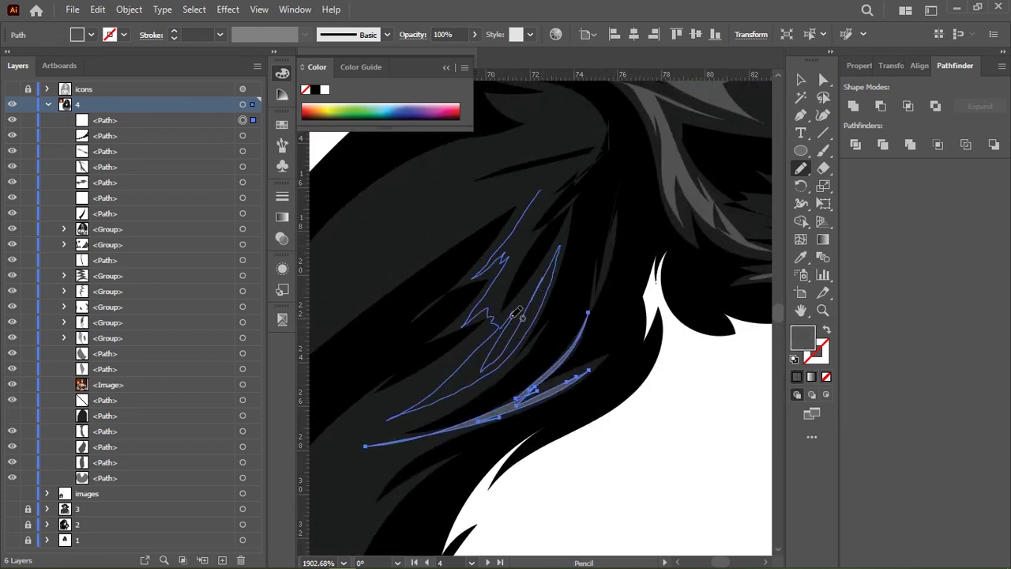
{"action": "left_click_drag", "start_coordinate": [444, 235], "coordinate": [443, 236]}
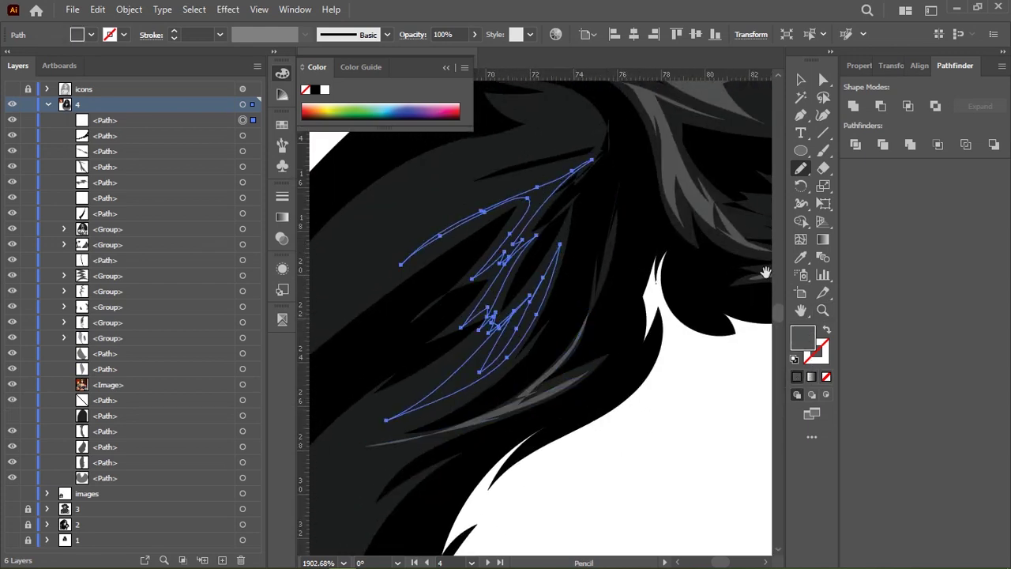
{"action": "scroll", "coordinate": [524, 237], "scroll_direction": "up", "scroll_amount": 5}
{"action": "scroll", "coordinate": [466, 316], "scroll_direction": "down", "scroll_amount": 2}
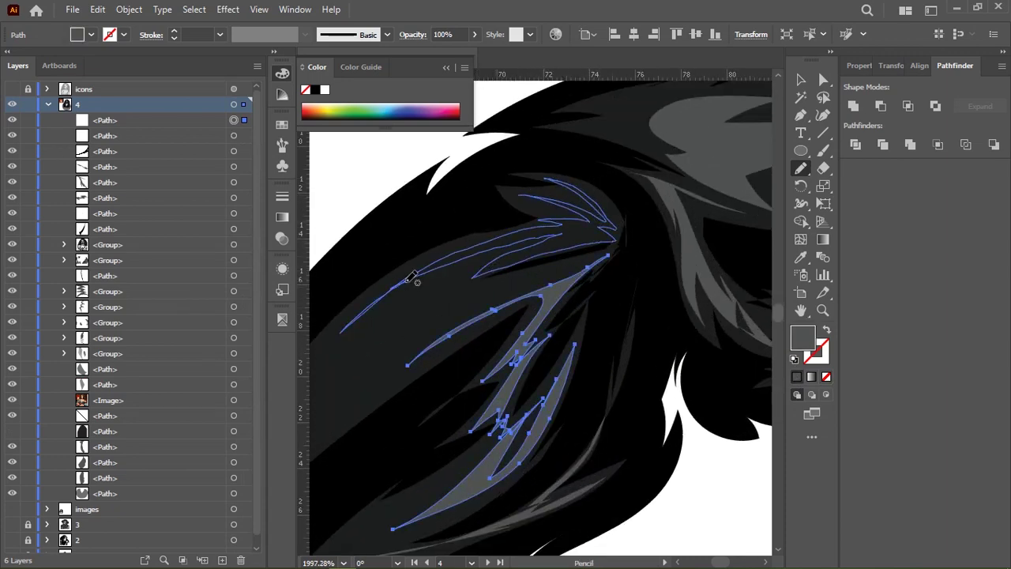
{"action": "left_click_drag", "start_coordinate": [412, 276], "coordinate": [410, 278]}
{"action": "scroll", "coordinate": [435, 253], "scroll_direction": "down", "scroll_amount": 5}
Draw small closed highlight strands in other parts of the hair.
{"action": "left_click_drag", "start_coordinate": [672, 233], "coordinate": [407, 310]}
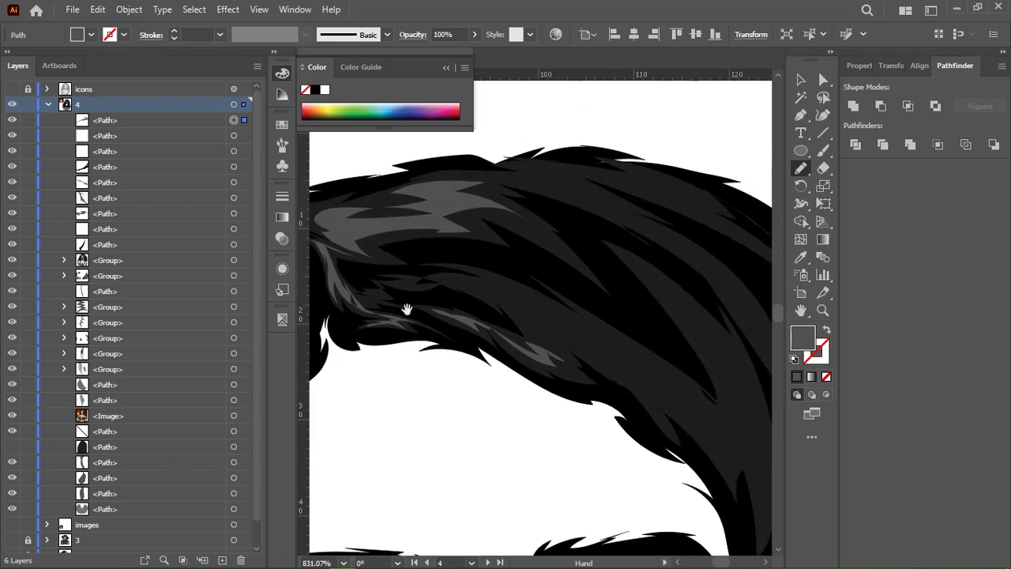
{"action": "scroll", "coordinate": [407, 310], "scroll_direction": "up", "scroll_amount": 3}
{"action": "scroll", "coordinate": [447, 258], "scroll_direction": "up", "scroll_amount": 3}
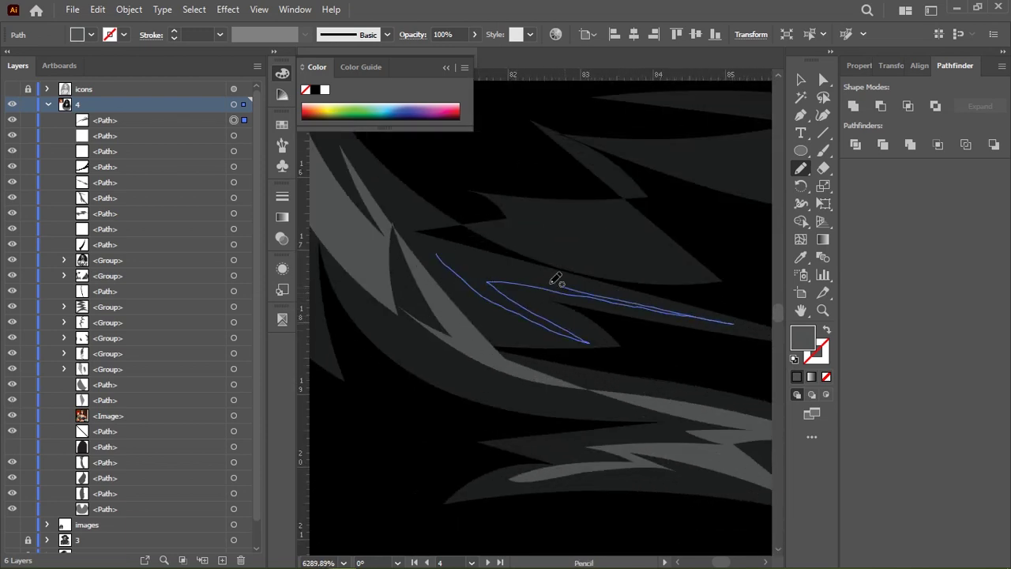
{"action": "left_click_drag", "start_coordinate": [556, 279], "coordinate": [437, 255]}
{"action": "left_click_drag", "start_coordinate": [639, 268], "coordinate": [621, 385]}
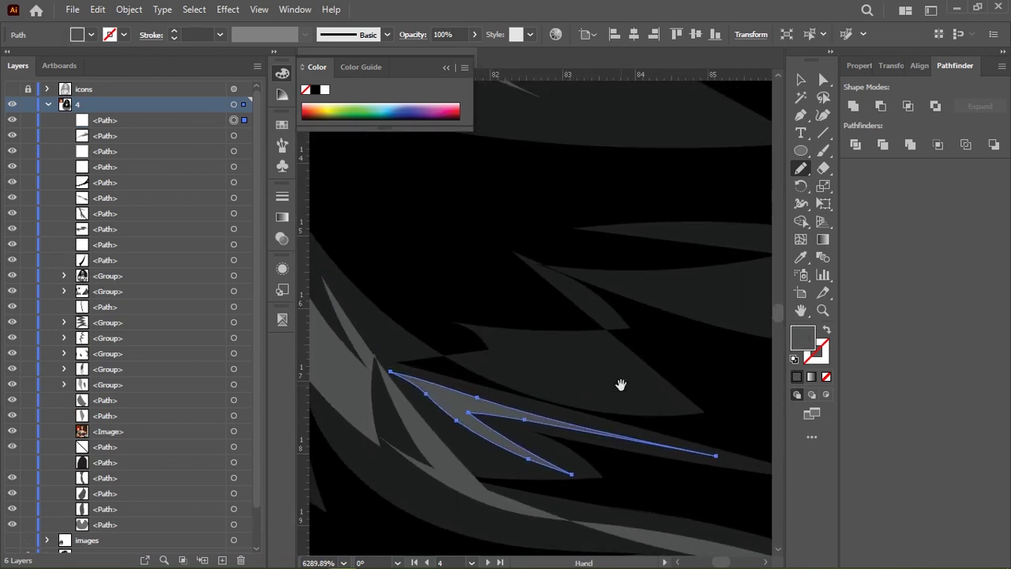
{"action": "left_click_drag", "start_coordinate": [553, 339], "coordinate": [475, 362]}
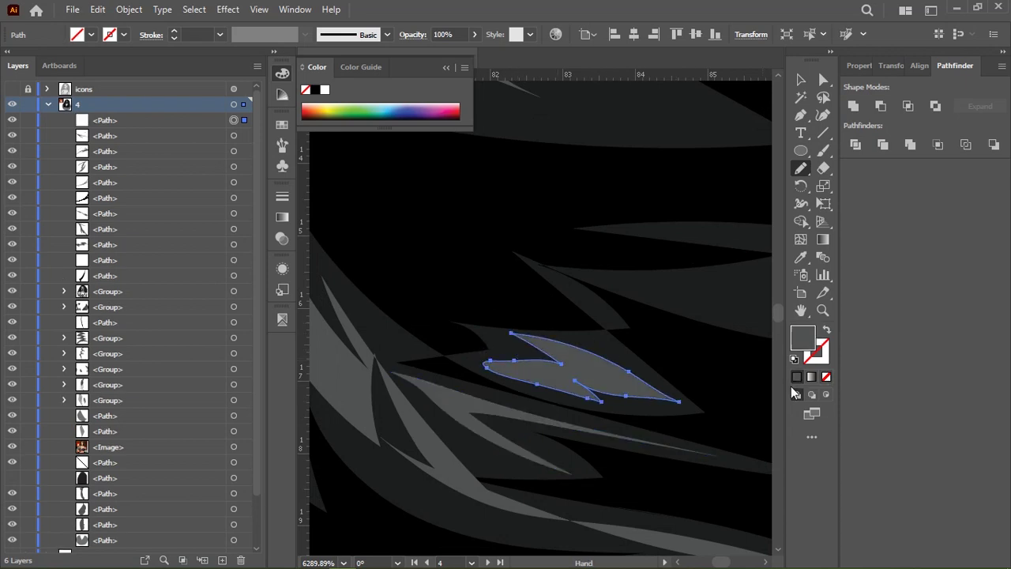
{"action": "scroll", "coordinate": [598, 293], "scroll_direction": "down", "scroll_amount": 3}
{"action": "left_click_drag", "start_coordinate": [599, 293], "coordinate": [395, 356]}
{"action": "scroll", "coordinate": [493, 301], "scroll_direction": "down", "scroll_amount": 10}
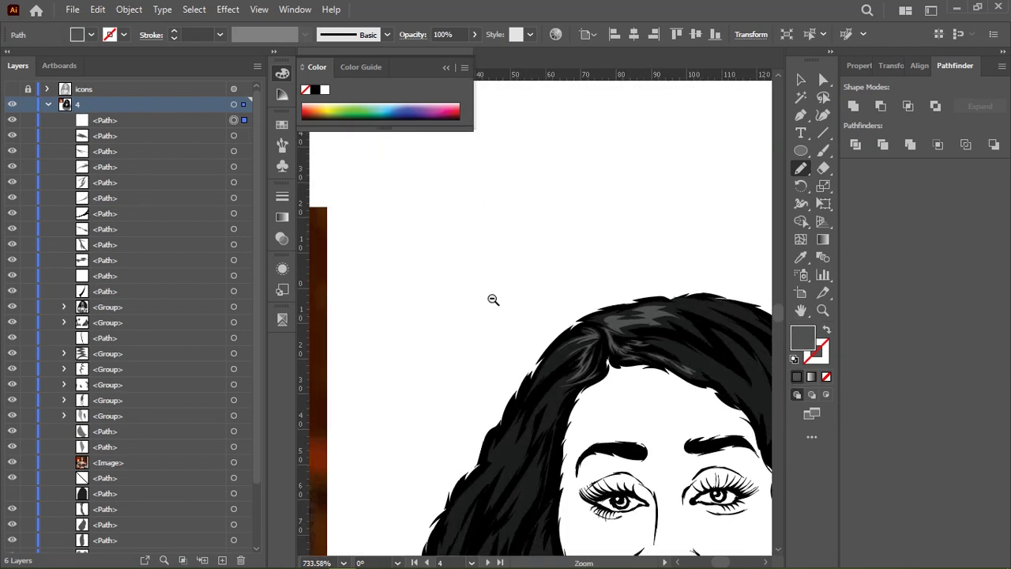
{"action": "scroll", "coordinate": [492, 300], "scroll_direction": "up", "scroll_amount": 5}
{"action": "mouse_move", "coordinate": [685, 331]}
{"action": "left_mouse_down"}
{"action": "mouse_move", "coordinate": [448, 261]}
{"action": "mouse_move", "coordinate": [494, 269]}
{"action": "left_mouse_up"}
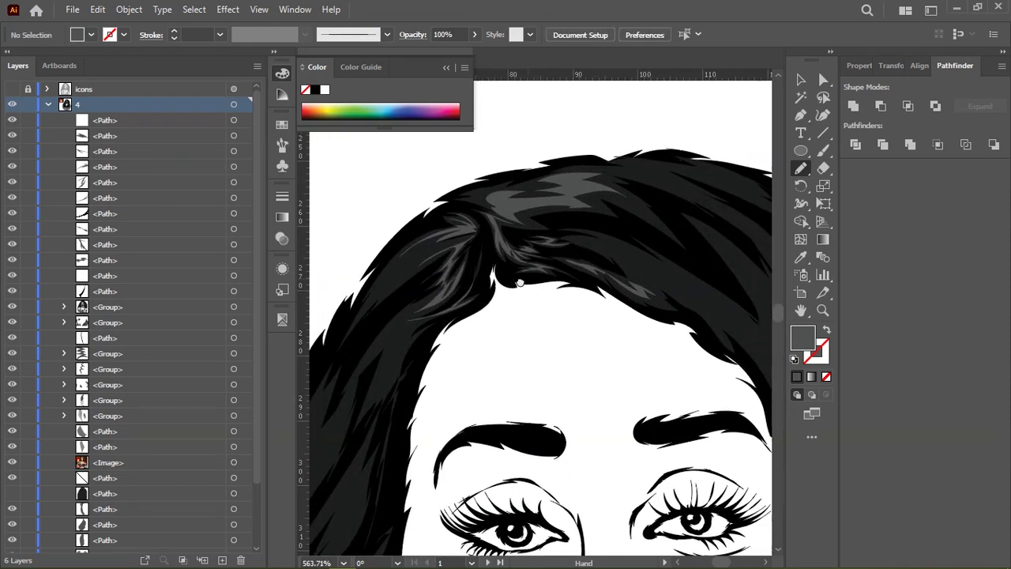
{"action": "scroll", "coordinate": [494, 270], "scroll_direction": "down", "scroll_amount": 6}
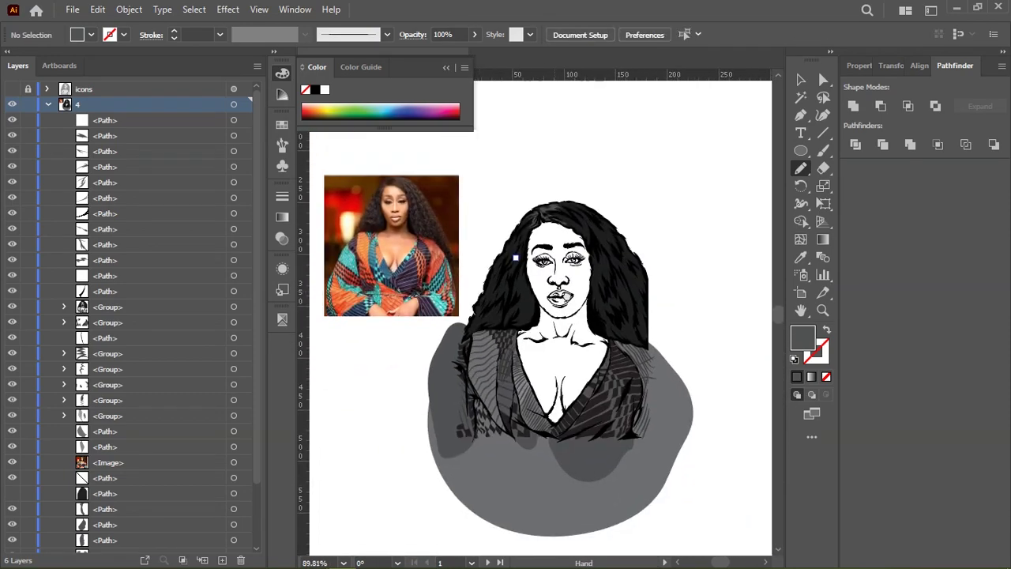
Draw highlight strands in the hair beside the right cheek and fill them grey.
{"action": "scroll", "coordinate": [653, 294], "scroll_direction": "up", "scroll_amount": 3}
{"action": "scroll", "coordinate": [456, 287], "scroll_direction": "up", "scroll_amount": 3}
{"action": "scroll", "coordinate": [503, 223], "scroll_direction": "up", "scroll_amount": 2}
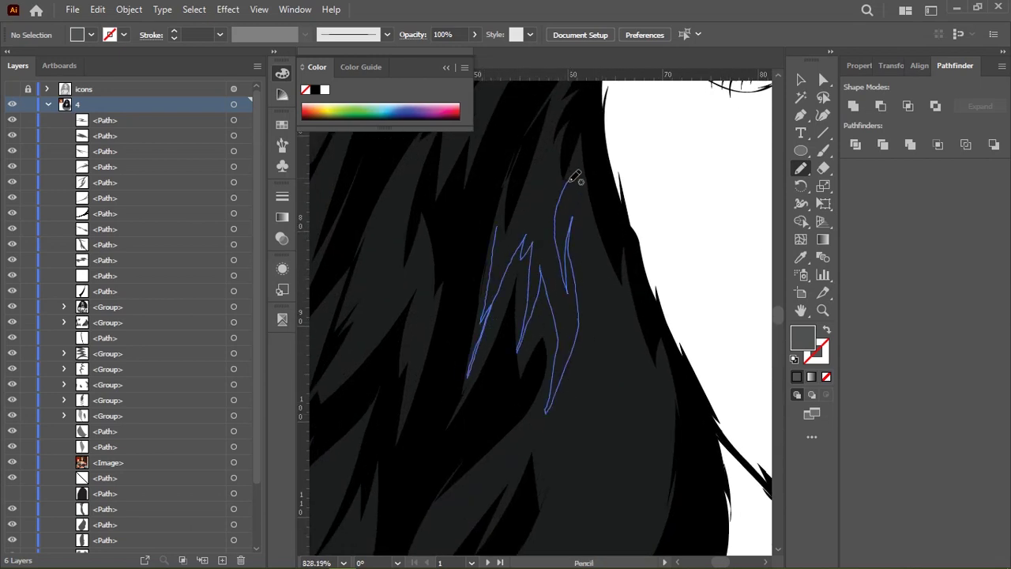
{"action": "left_click_drag", "start_coordinate": [504, 199], "coordinate": [506, 221]}
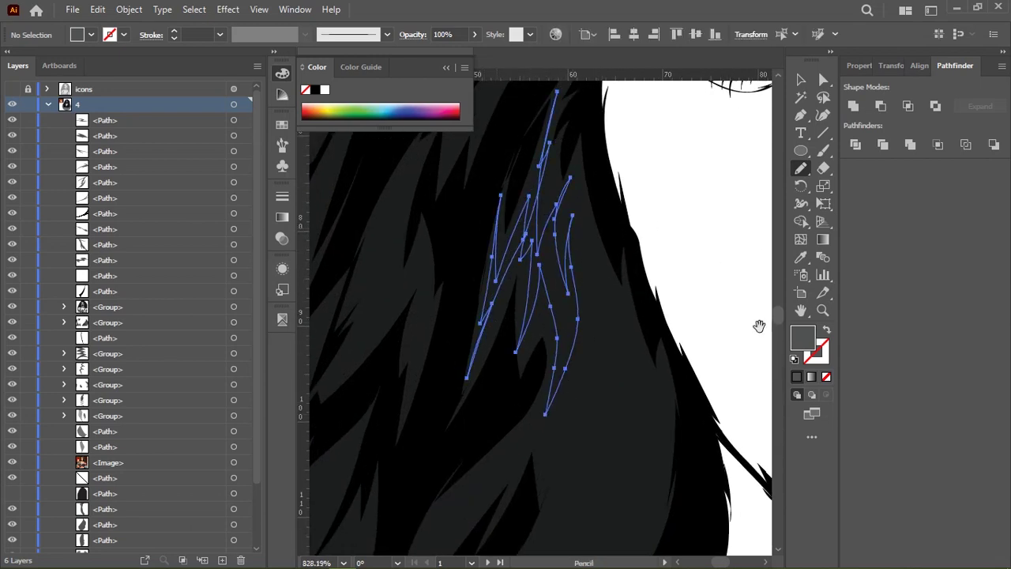
{"action": "left_click", "coordinate": [797, 377]}
Add more strands near the right eye, then zoom out to the reference photo.
{"action": "scroll", "coordinate": [488, 364], "scroll_direction": "down", "scroll_amount": 5}
{"action": "scroll", "coordinate": [488, 365], "scroll_direction": "up", "scroll_amount": 2}
{"action": "scroll", "coordinate": [488, 364], "scroll_direction": "up", "scroll_amount": 1}
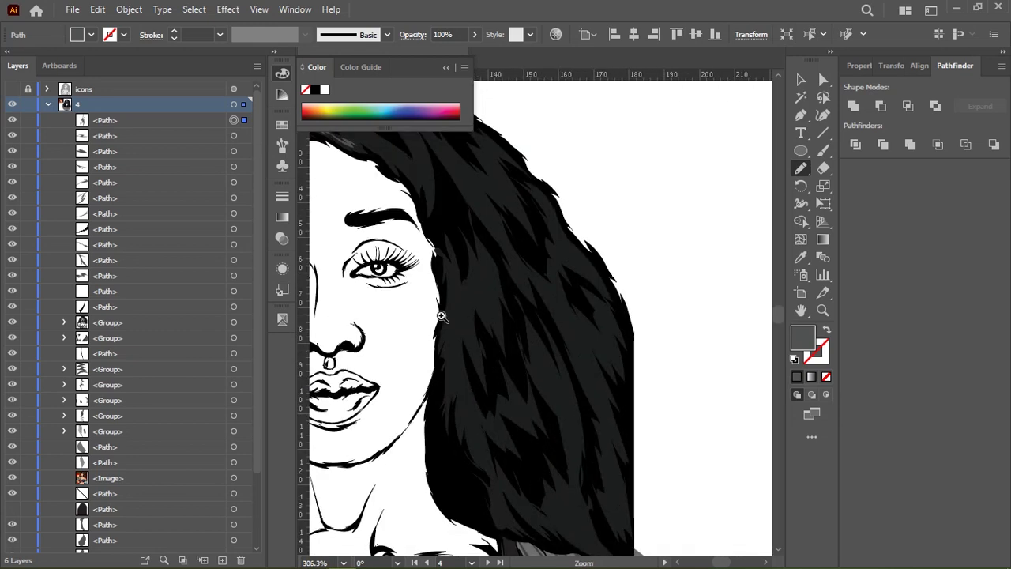
{"action": "scroll", "coordinate": [452, 200], "scroll_direction": "up", "scroll_amount": 2}
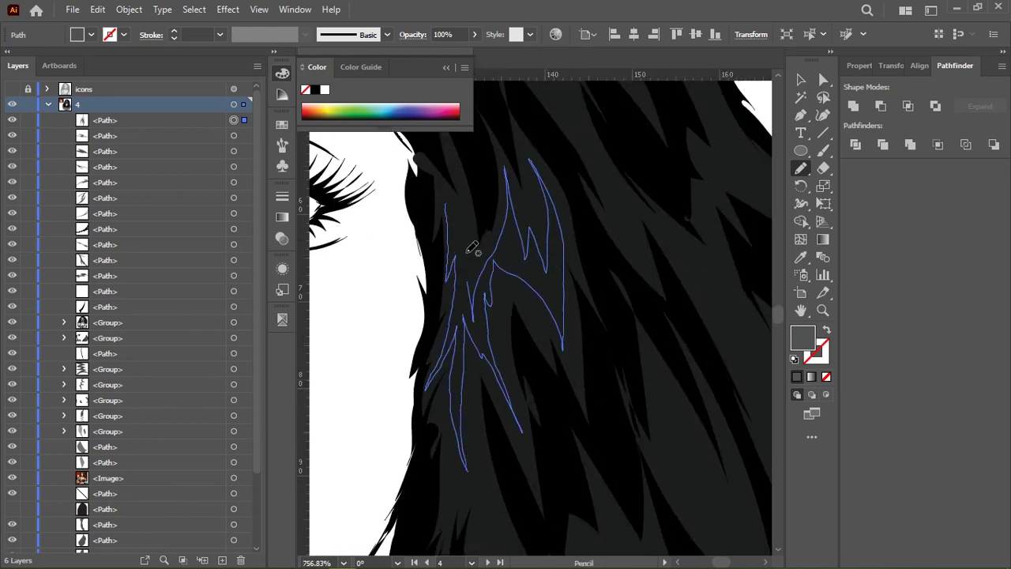
{"action": "left_click_drag", "start_coordinate": [433, 162], "coordinate": [436, 158]}
{"action": "scroll", "coordinate": [581, 330], "scroll_direction": "down", "scroll_amount": 2}
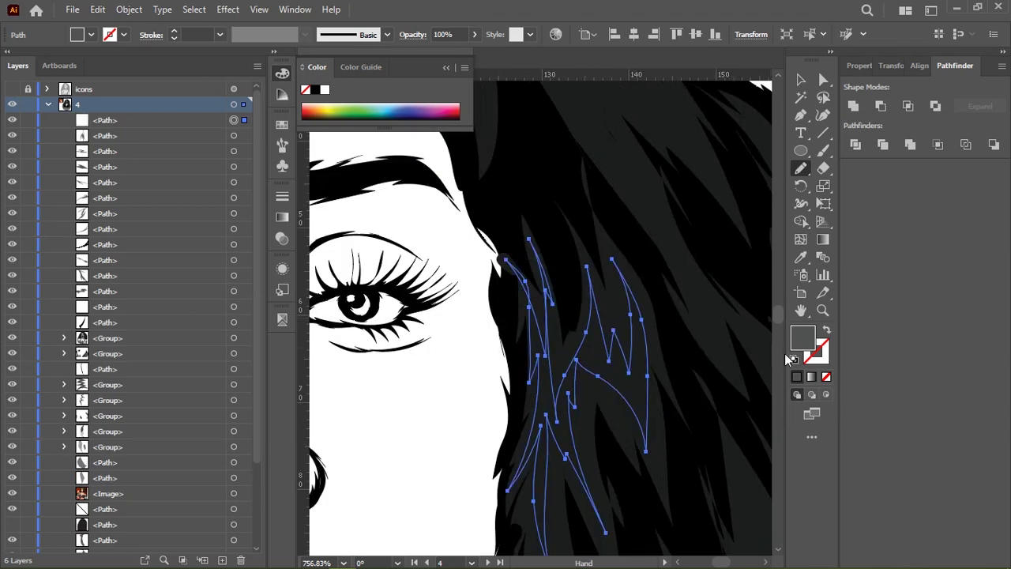
{"action": "scroll", "coordinate": [581, 330], "scroll_direction": "down", "scroll_amount": 3}
{"action": "scroll", "coordinate": [581, 330], "scroll_direction": "down", "scroll_amount": 1}
{"action": "left_click_drag", "start_coordinate": [612, 318], "coordinate": [713, 256]}
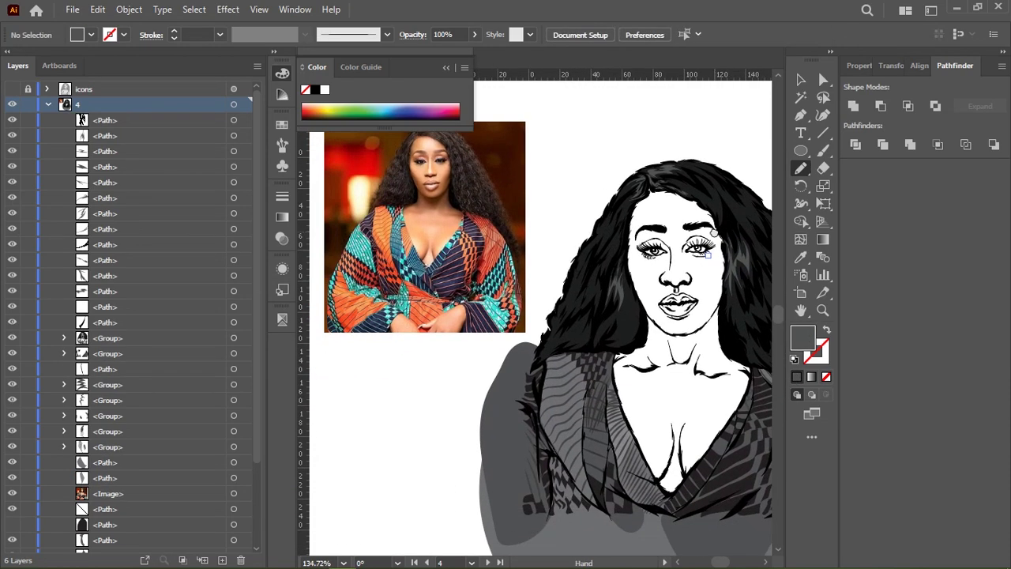
{"action": "scroll", "coordinate": [714, 255], "scroll_direction": "down", "scroll_amount": 1}
Raise the black silhouette path to the top of layer 4, select all and clip with Ctrl+7.
{"action": "key", "text": "v"}
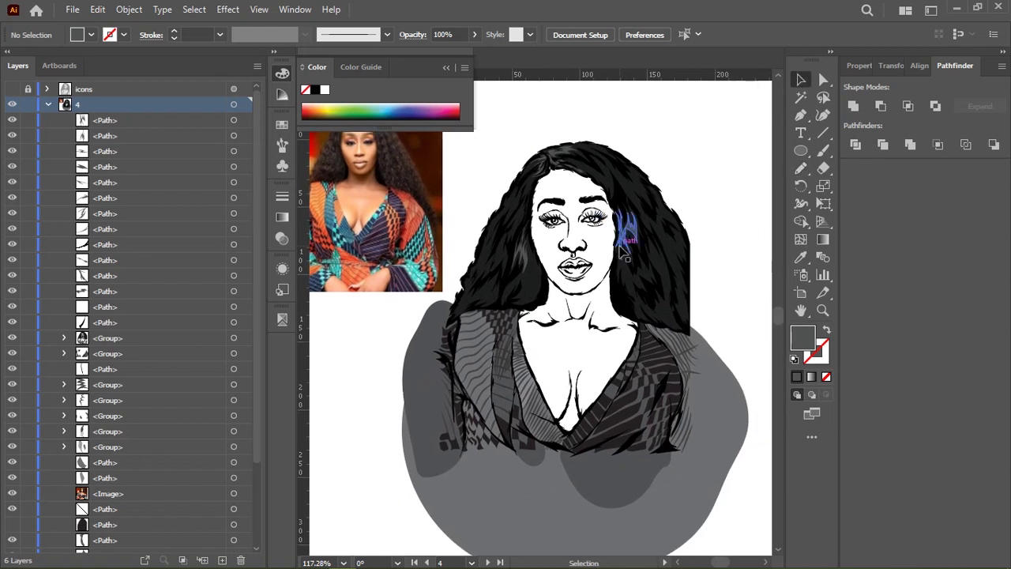
{"action": "left_click", "coordinate": [117, 528]}
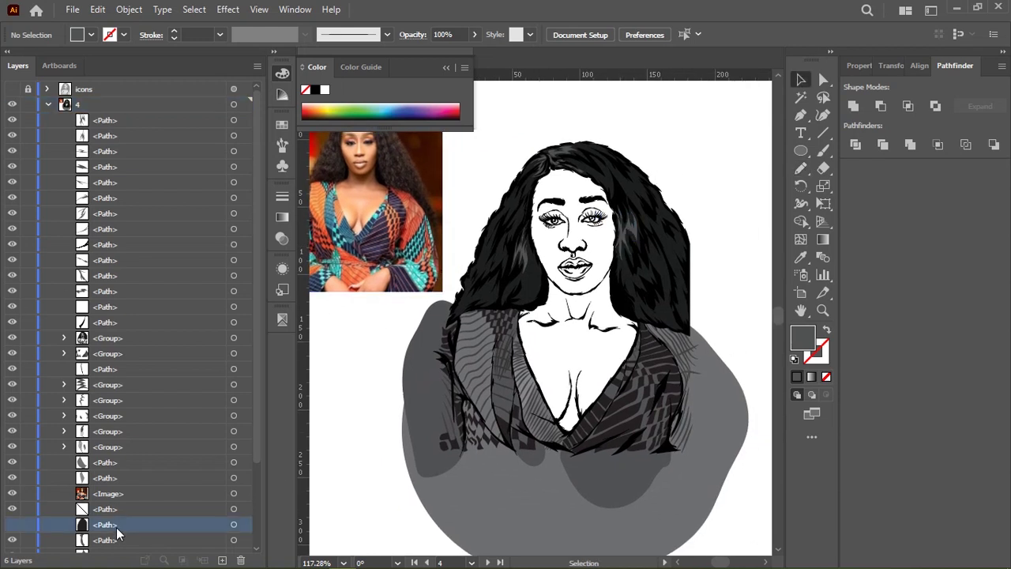
{"action": "left_click_drag", "start_coordinate": [140, 522], "coordinate": [146, 110]}
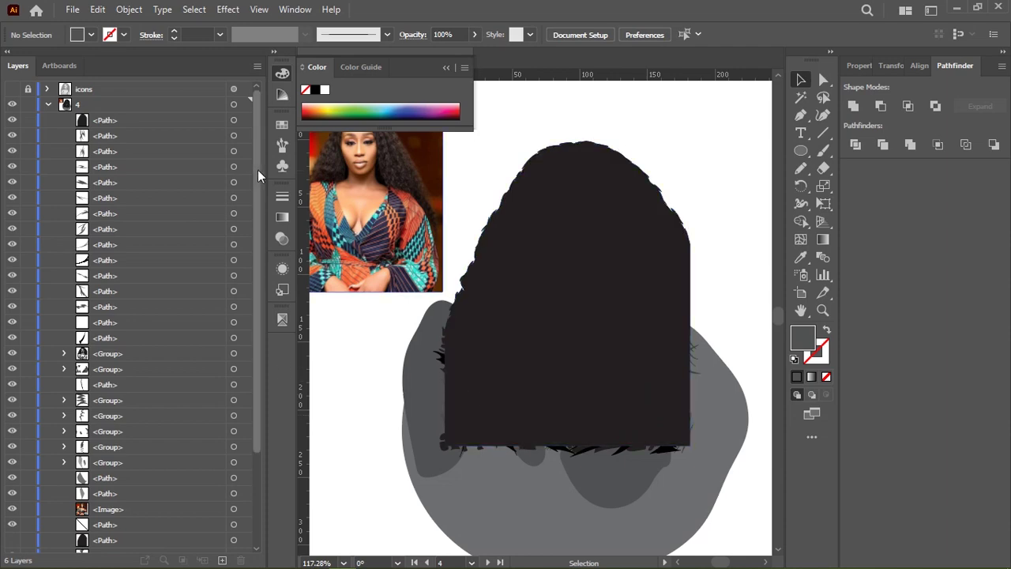
{"action": "left_click_drag", "start_coordinate": [258, 170], "coordinate": [257, 459]}
{"action": "scroll", "coordinate": [407, 289], "scroll_direction": "up", "scroll_amount": 3}
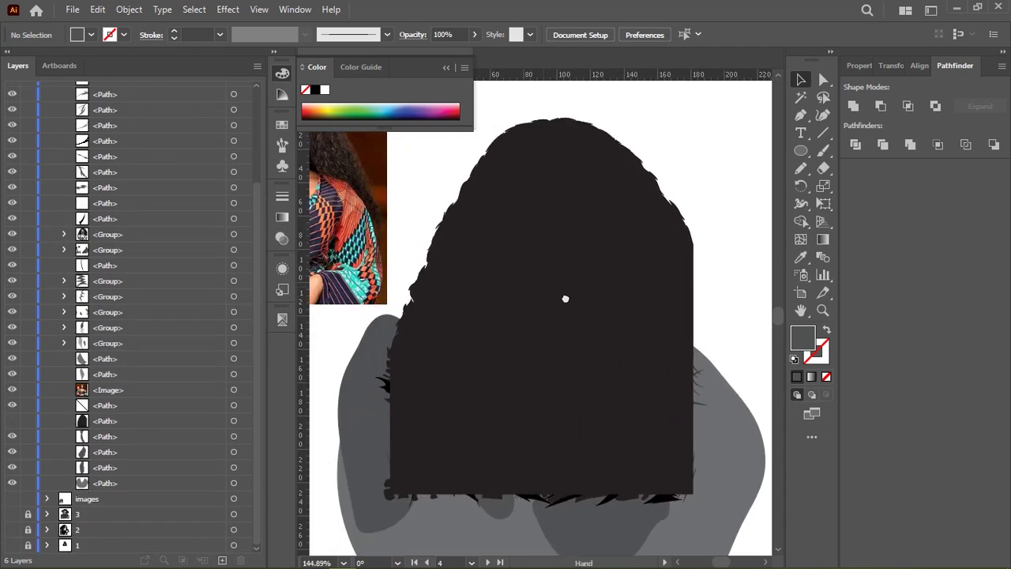
{"action": "key", "text": "ctrl+a"}
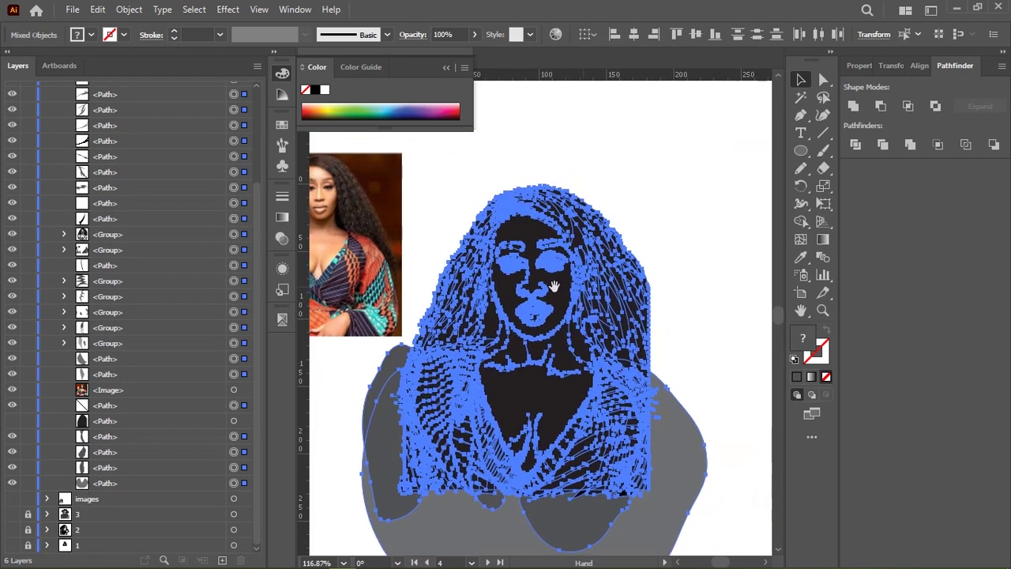
{"action": "key", "text": "ctrl+7"}
Deselect all, move the reference photo further right and zoom in close on the hair.
{"action": "key", "text": "ctrl+shift+a"}
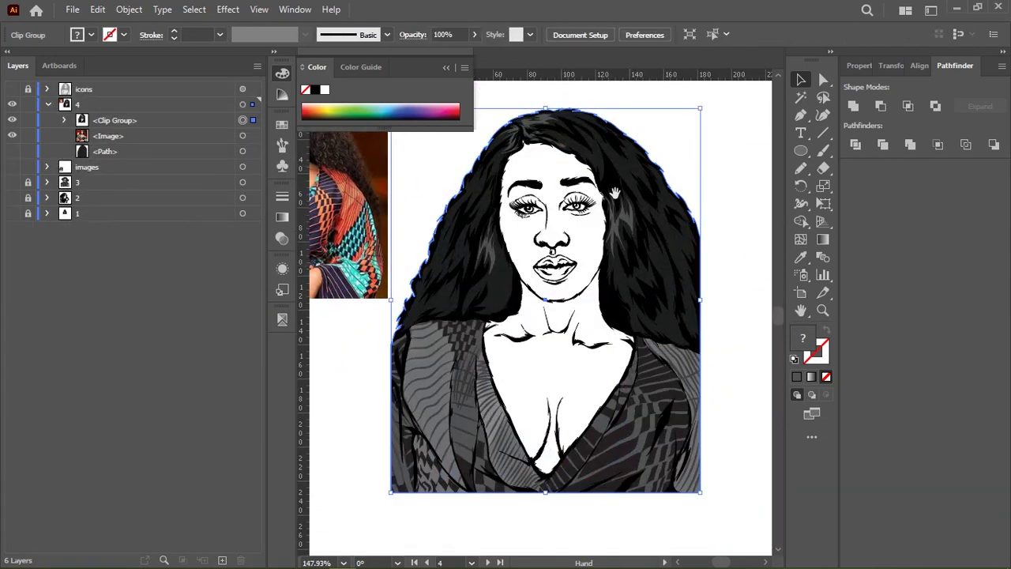
{"action": "left_click_drag", "start_coordinate": [610, 190], "coordinate": [671, 208]}
{"action": "mouse_move", "coordinate": [426, 235]}
{"action": "left_mouse_down"}
{"action": "mouse_move", "coordinate": [480, 249]}
{"action": "mouse_move", "coordinate": [515, 239]}
{"action": "left_mouse_up"}
{"action": "left_click", "coordinate": [648, 297]}
{"action": "left_click", "coordinate": [489, 301]}
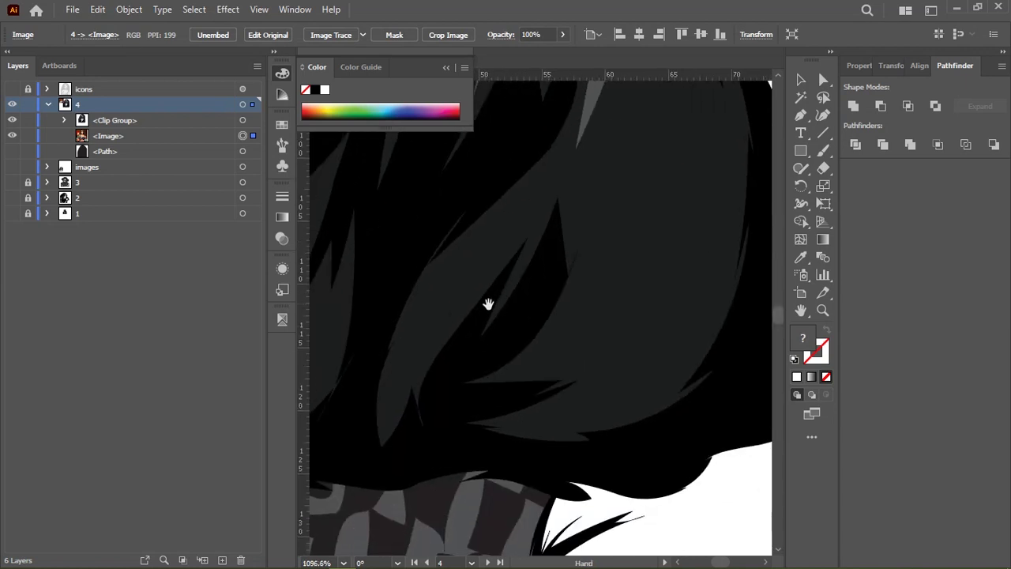
{"action": "key", "text": "n"}
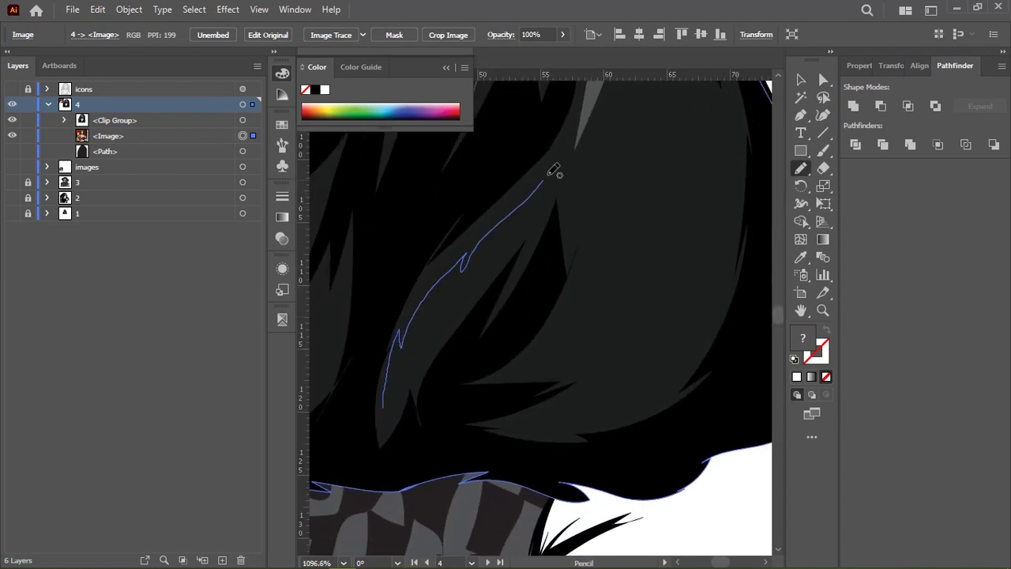
Pencil-draw the first closed highlight strands over the left side of the hair.
{"action": "mouse_move", "coordinate": [444, 309]}
{"action": "left_mouse_down"}
{"action": "mouse_move", "coordinate": [387, 404]}
{"action": "mouse_move", "coordinate": [421, 391]}
{"action": "left_mouse_up"}
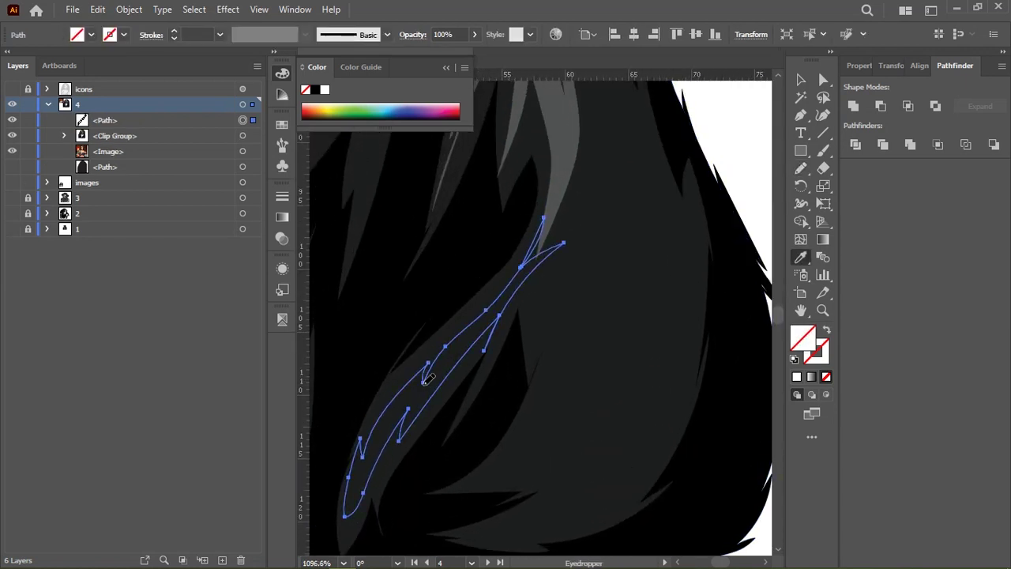
{"action": "left_click_drag", "start_coordinate": [560, 284], "coordinate": [523, 279]}
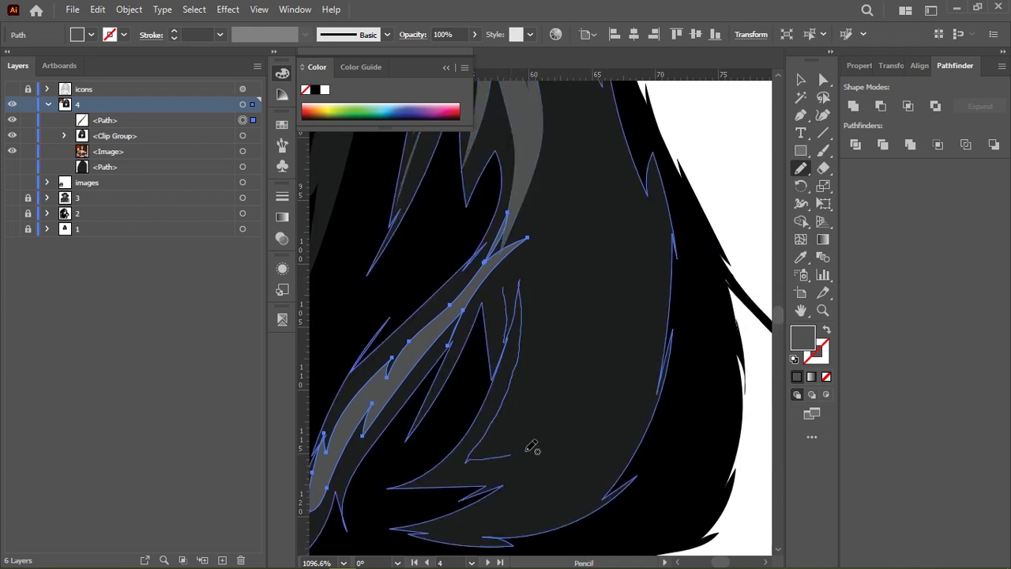
{"action": "left_click_drag", "start_coordinate": [531, 447], "coordinate": [537, 473]}
{"action": "left_click_drag", "start_coordinate": [564, 289], "coordinate": [569, 189]}
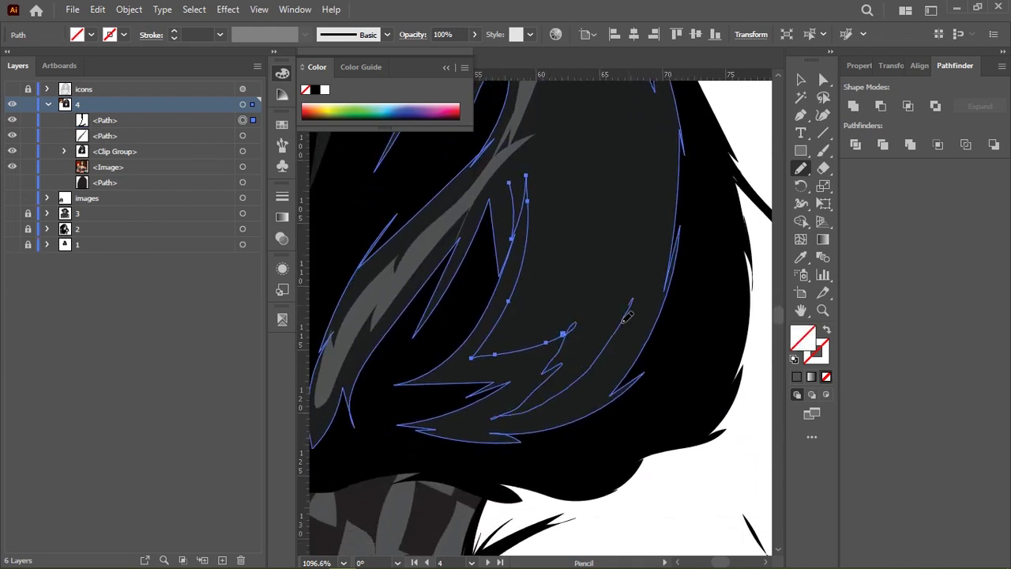
{"action": "mouse_move", "coordinate": [608, 261]}
{"action": "left_mouse_down"}
{"action": "mouse_move", "coordinate": [499, 406]}
{"action": "mouse_move", "coordinate": [503, 281]}
{"action": "left_mouse_up"}
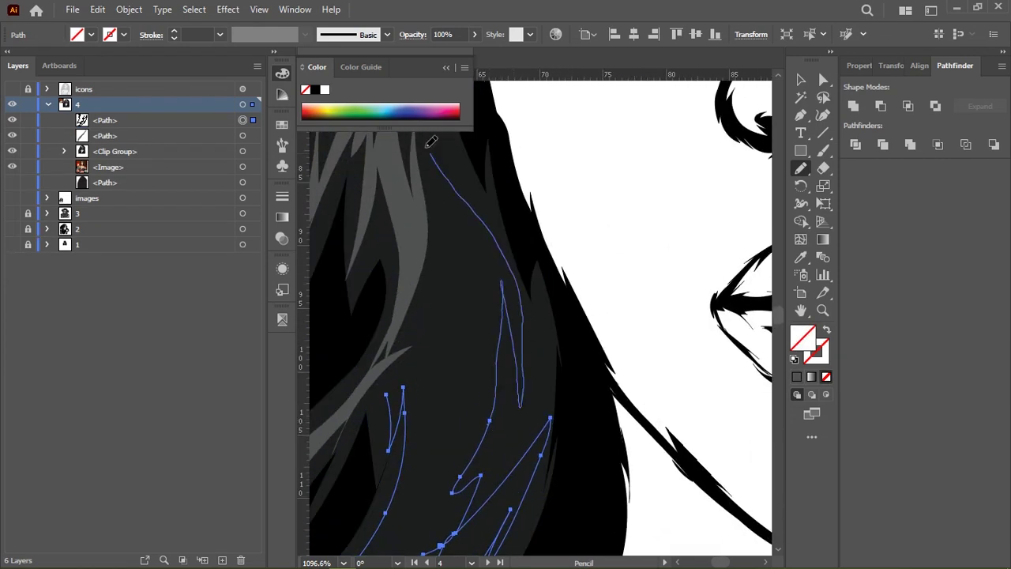
{"action": "scroll", "coordinate": [427, 348], "scroll_direction": "down", "scroll_amount": 3}
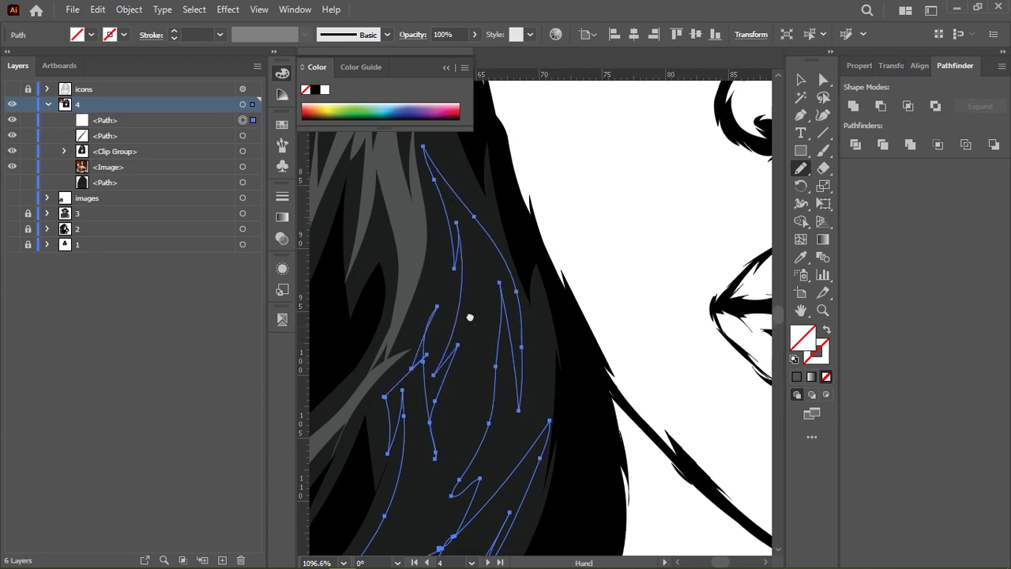
{"action": "scroll", "coordinate": [420, 339], "scroll_direction": "down", "scroll_amount": 3}
{"action": "scroll", "coordinate": [421, 339], "scroll_direction": "down", "scroll_amount": 3}
{"action": "scroll", "coordinate": [420, 339], "scroll_direction": "up", "scroll_amount": 3}
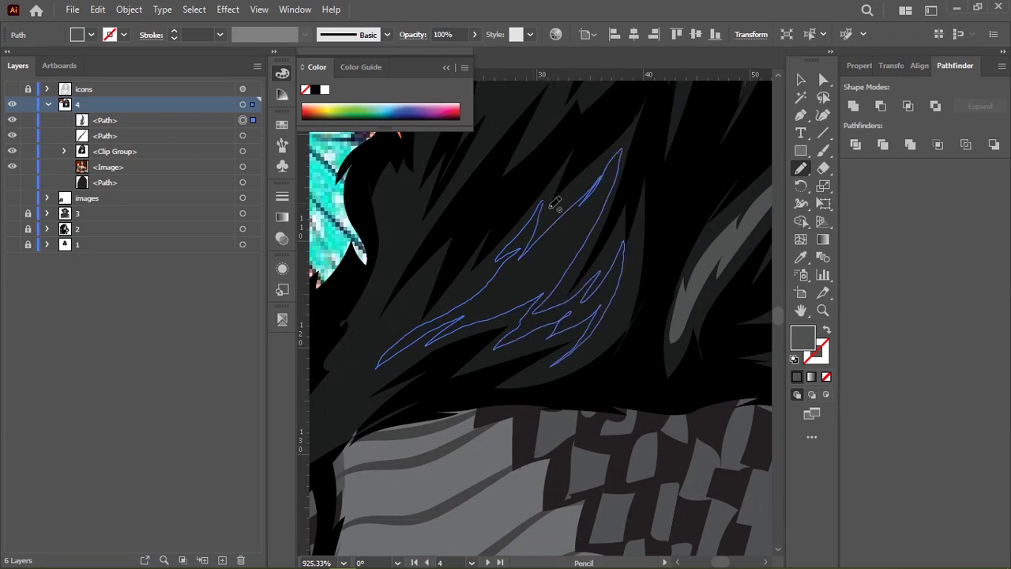
Draw another strand over the lower left hair and fill it grey.
{"action": "left_click_drag", "start_coordinate": [555, 203], "coordinate": [553, 202]}
{"action": "left_click_drag", "start_coordinate": [406, 280], "coordinate": [507, 282]}
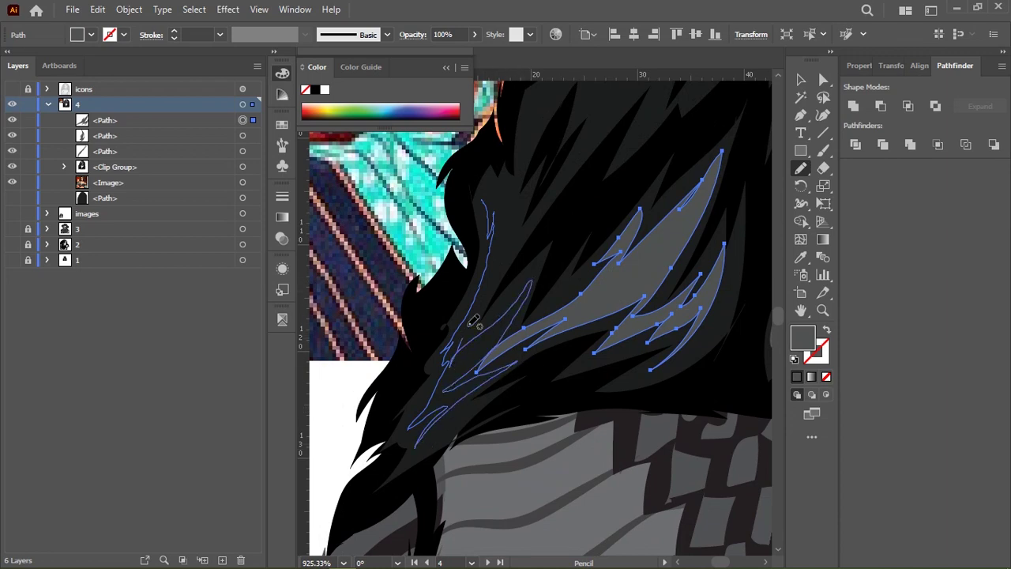
{"action": "left_click_drag", "start_coordinate": [515, 203], "coordinate": [515, 205]}
{"action": "left_click_drag", "start_coordinate": [603, 201], "coordinate": [581, 238]}
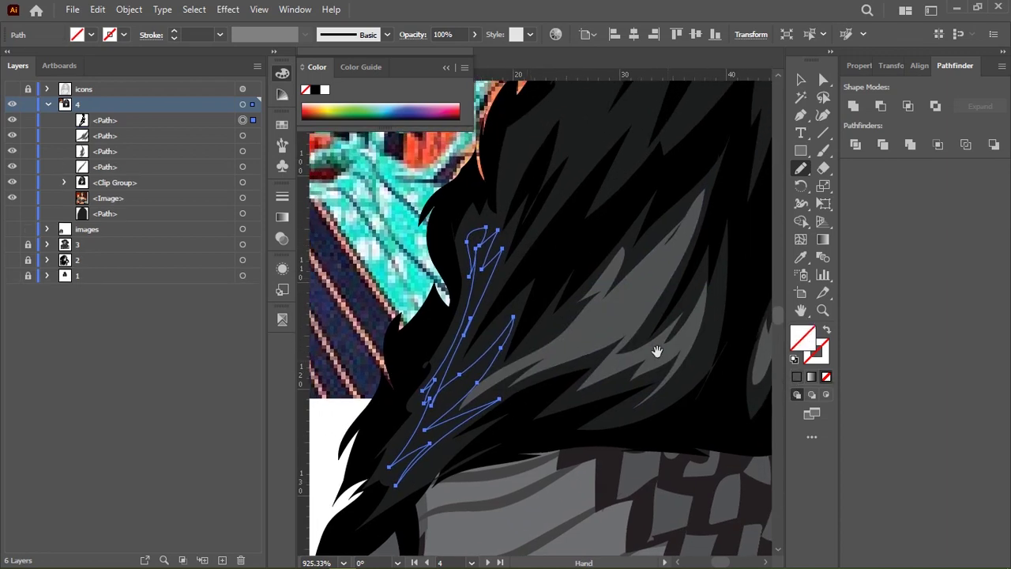
{"action": "left_click", "coordinate": [797, 377]}
{"action": "scroll", "coordinate": [524, 287], "scroll_direction": "down", "scroll_amount": 2}
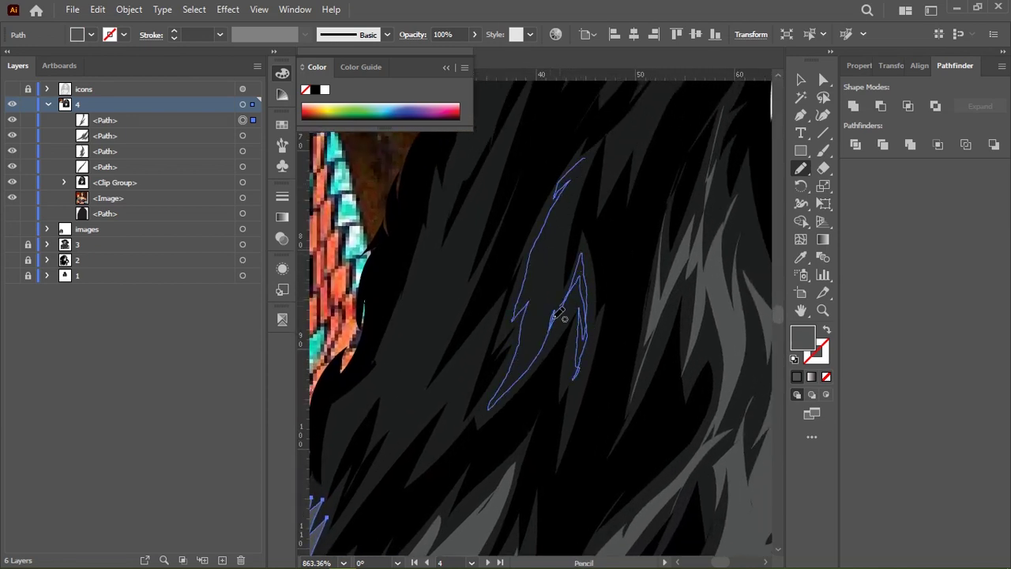
Add two more grey strands over the left hair and collapse the right-side panels.
{"action": "left_click_drag", "start_coordinate": [572, 194], "coordinate": [568, 191]}
{"action": "left_click", "coordinate": [796, 377]}
{"action": "scroll", "coordinate": [482, 300], "scroll_direction": "down", "scroll_amount": 3}
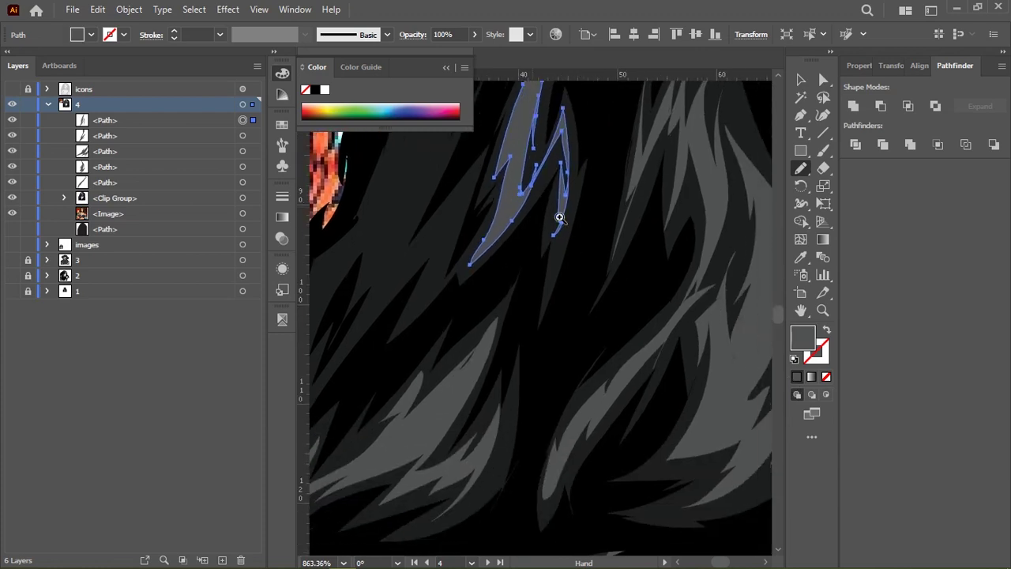
{"action": "left_click_drag", "start_coordinate": [482, 300], "coordinate": [527, 291]}
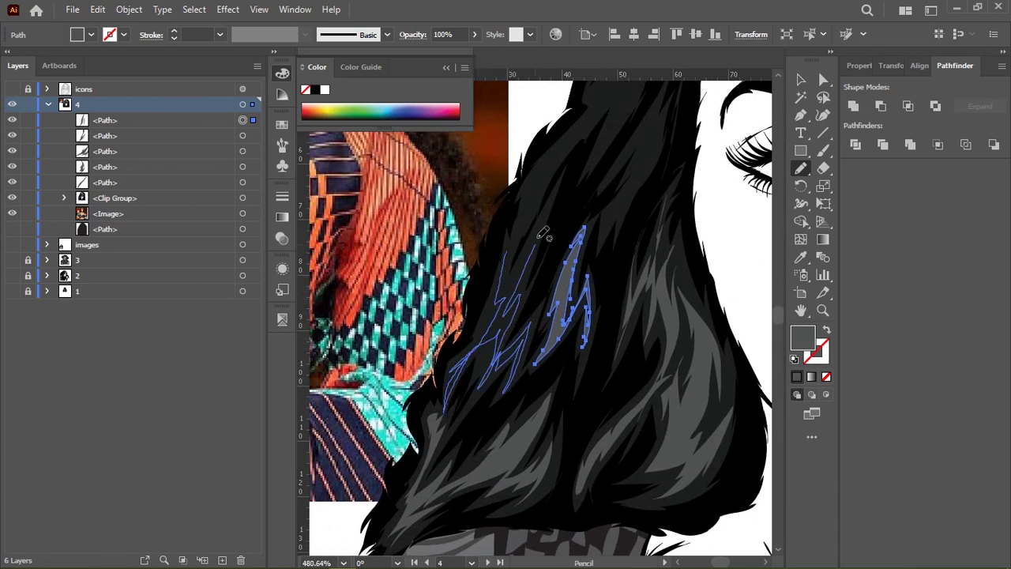
{"action": "left_click_drag", "start_coordinate": [514, 252], "coordinate": [515, 253]}
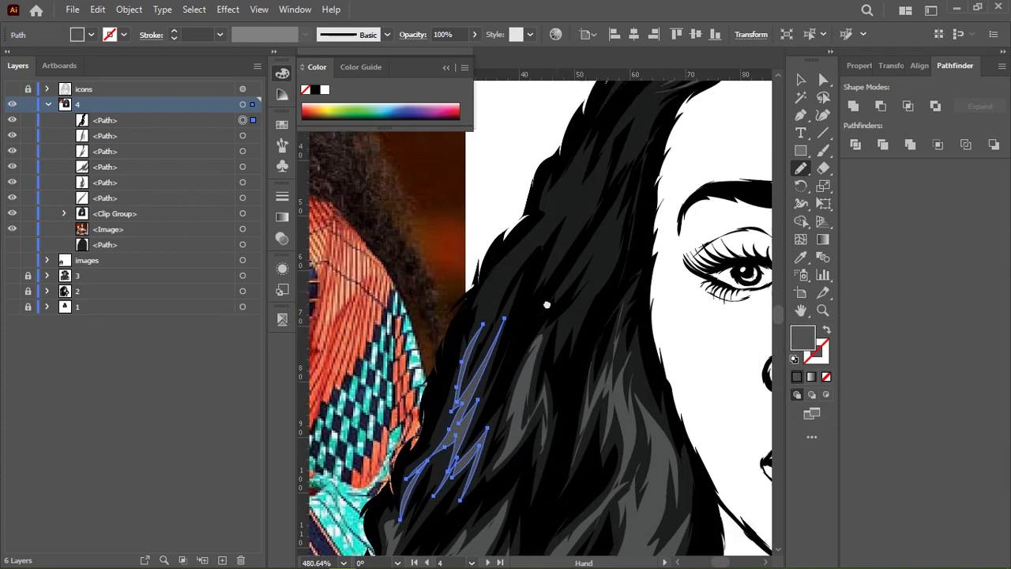
{"action": "left_click_drag", "start_coordinate": [553, 198], "coordinate": [494, 336]}
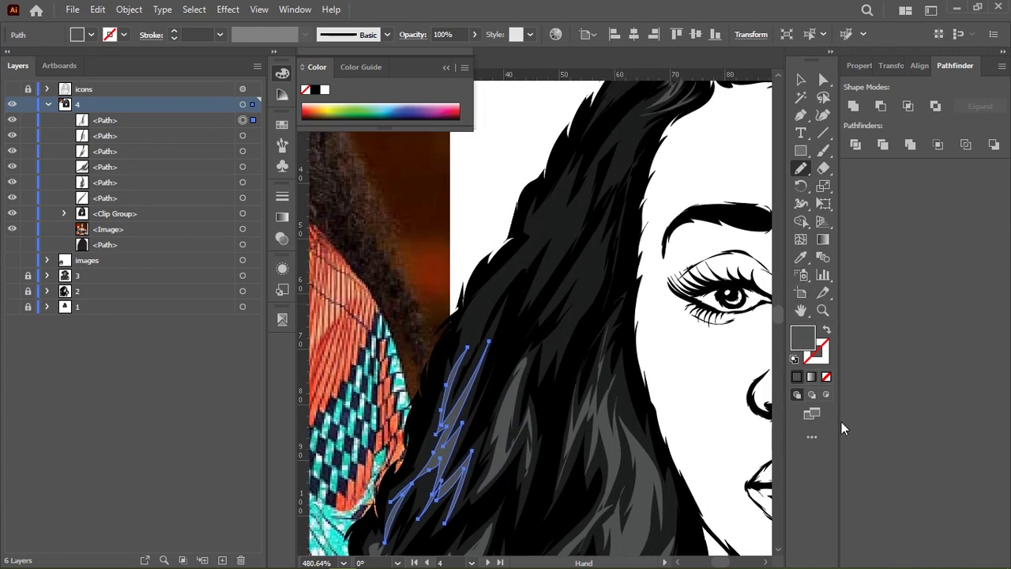
{"action": "left_click", "coordinate": [1002, 53]}
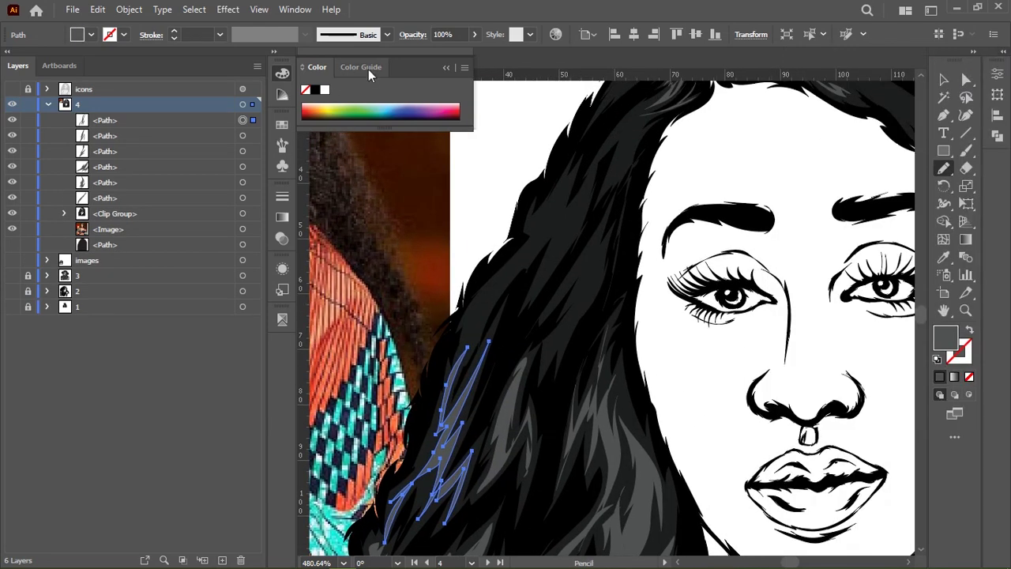
Collapse the layers panel and add a dark grey strand beside the forehead.
{"action": "left_click", "coordinate": [7, 52]}
{"action": "left_click_drag", "start_coordinate": [346, 305], "coordinate": [367, 281]}
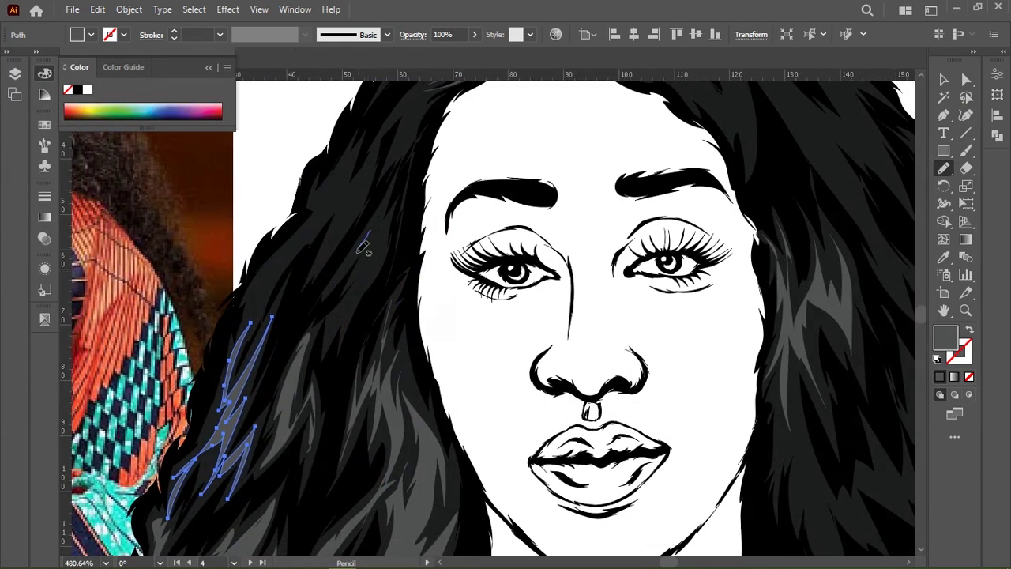
{"action": "left_click_drag", "start_coordinate": [519, 241], "coordinate": [571, 219]}
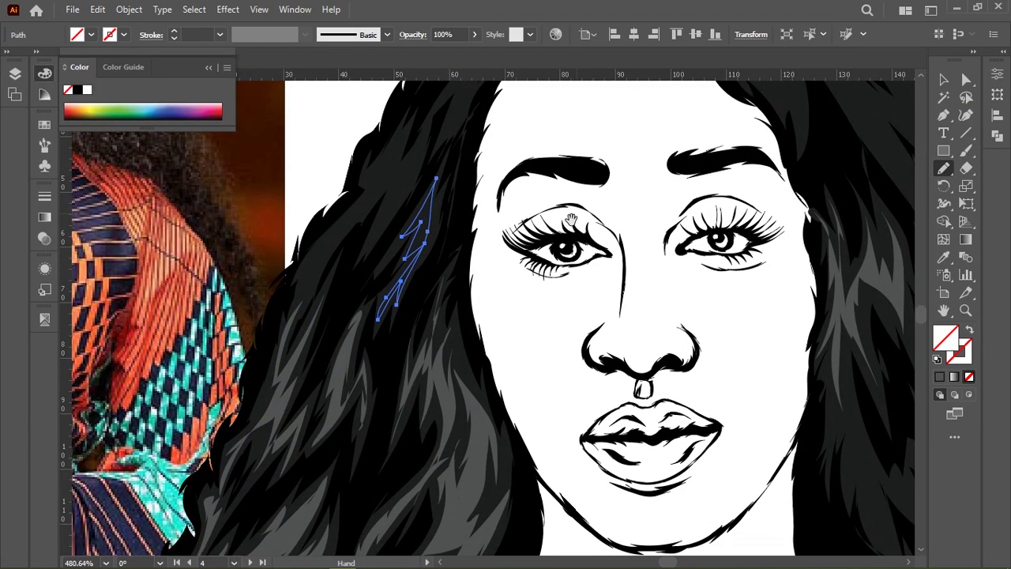
{"action": "left_click", "coordinate": [939, 377]}
Draw long closed strands down the hair near the forehead, filled grey.
{"action": "left_click_drag", "start_coordinate": [411, 149], "coordinate": [447, 209]}
{"action": "left_click_drag", "start_coordinate": [407, 246], "coordinate": [342, 371]}
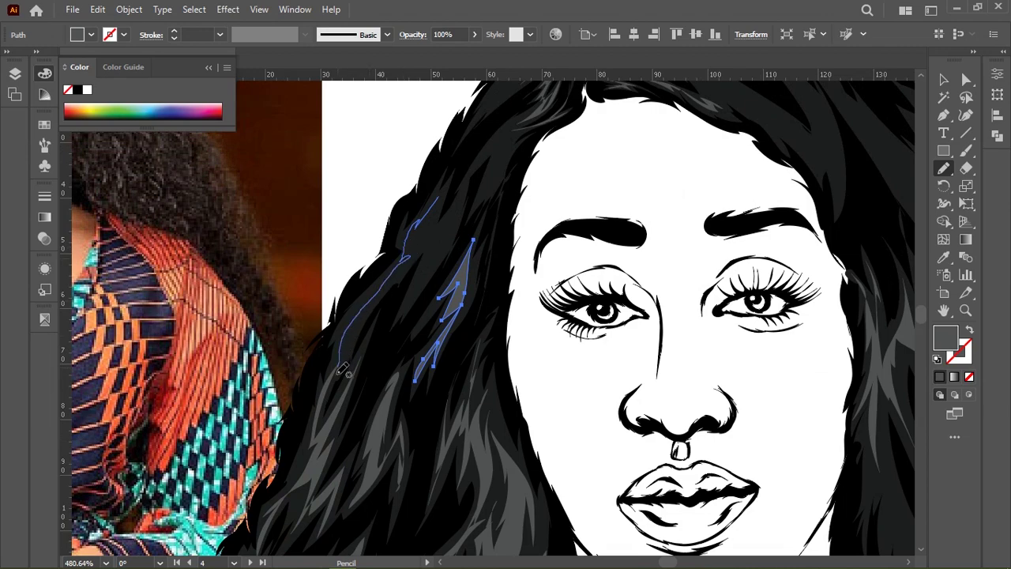
{"action": "left_click_drag", "start_coordinate": [424, 235], "coordinate": [427, 217]}
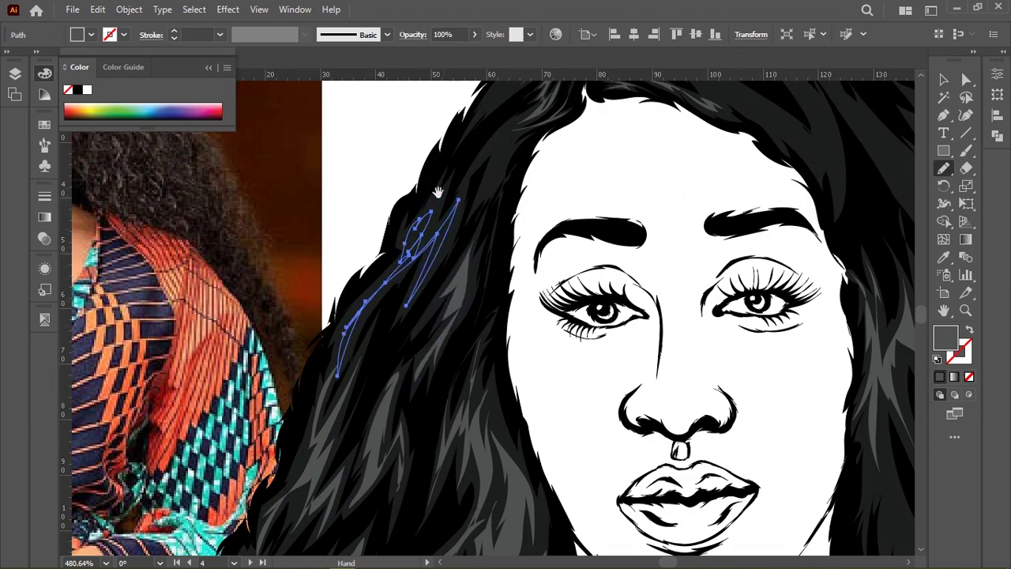
{"action": "scroll", "coordinate": [905, 361], "scroll_direction": "down", "scroll_amount": 5}
{"action": "scroll", "coordinate": [361, 327], "scroll_direction": "up", "scroll_amount": 5}
{"action": "scroll", "coordinate": [430, 271], "scroll_direction": "up", "scroll_amount": 3, "text": "alt"}
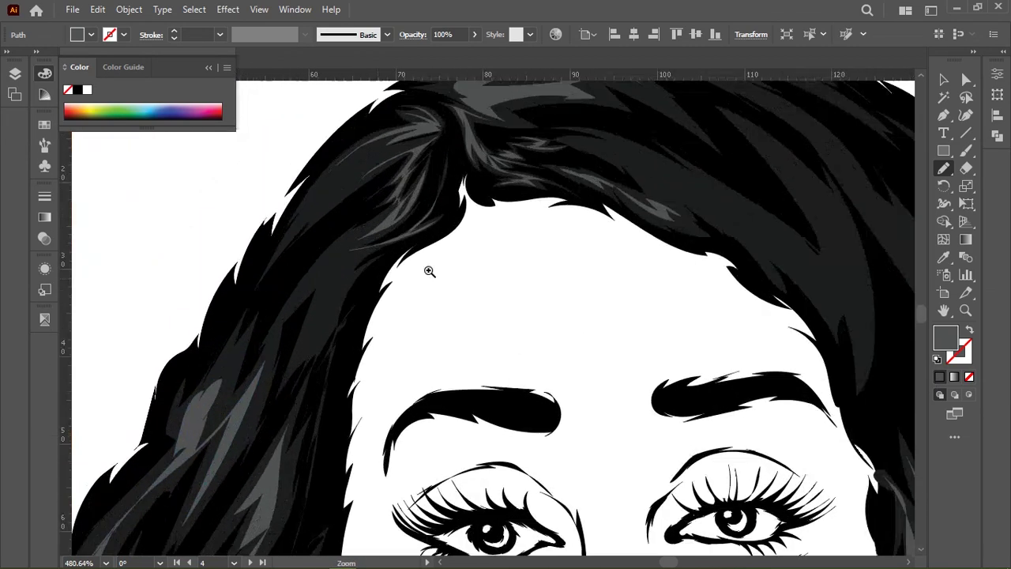
{"action": "scroll", "coordinate": [375, 313], "scroll_direction": "up", "scroll_amount": 3, "text": "alt"}
{"action": "left_click_drag", "start_coordinate": [319, 310], "coordinate": [438, 194]}
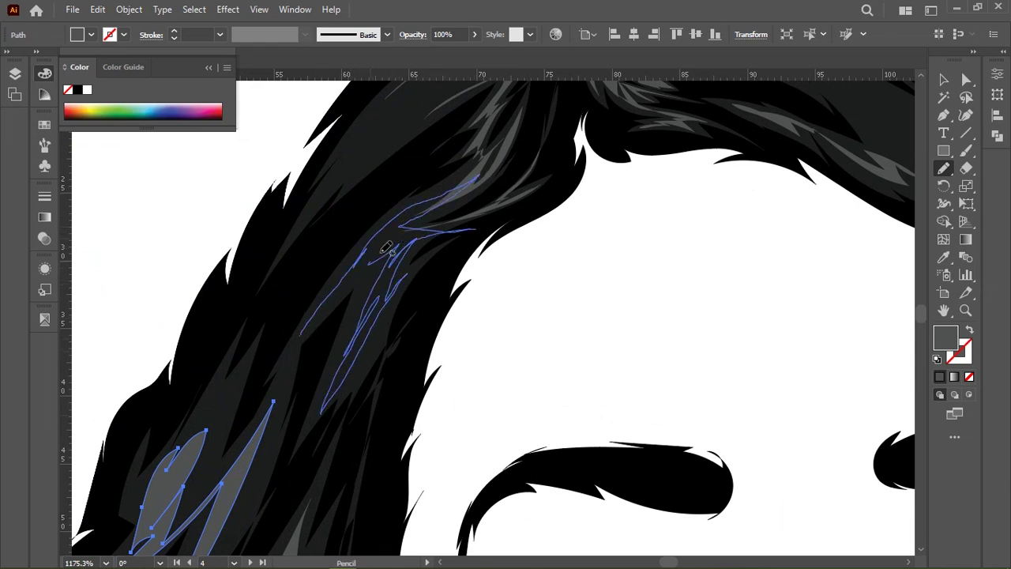
{"action": "left_click_drag", "start_coordinate": [390, 289], "coordinate": [265, 435]}
{"action": "left_click", "coordinate": [940, 377]}
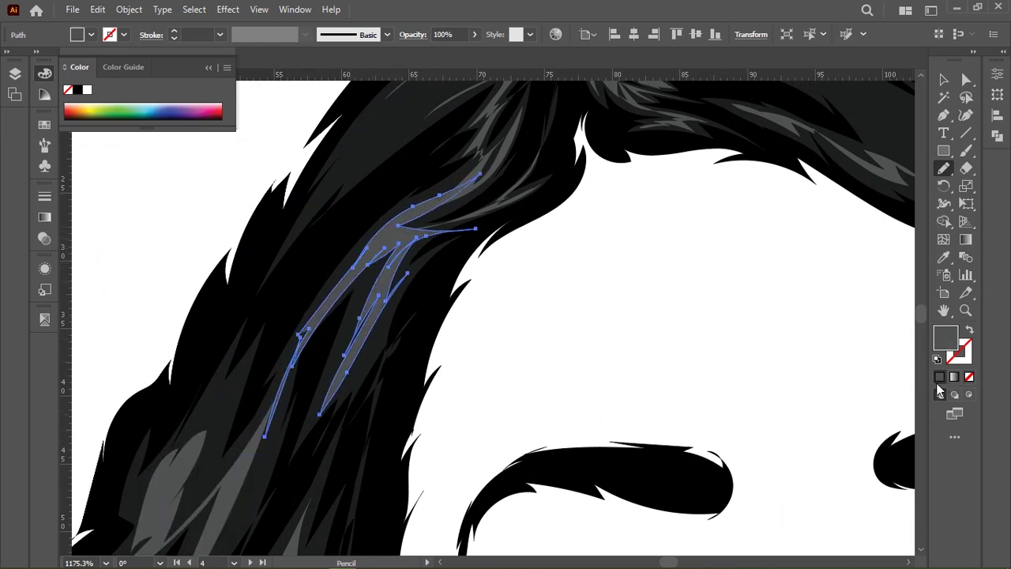
Draw several thin grey strands along the upper hair.
{"action": "mouse_move", "coordinate": [354, 127]}
{"action": "left_mouse_down"}
{"action": "mouse_move", "coordinate": [353, 242]}
{"action": "mouse_move", "coordinate": [342, 268]}
{"action": "left_mouse_up"}
{"action": "left_click_drag", "start_coordinate": [455, 191], "coordinate": [316, 313]}
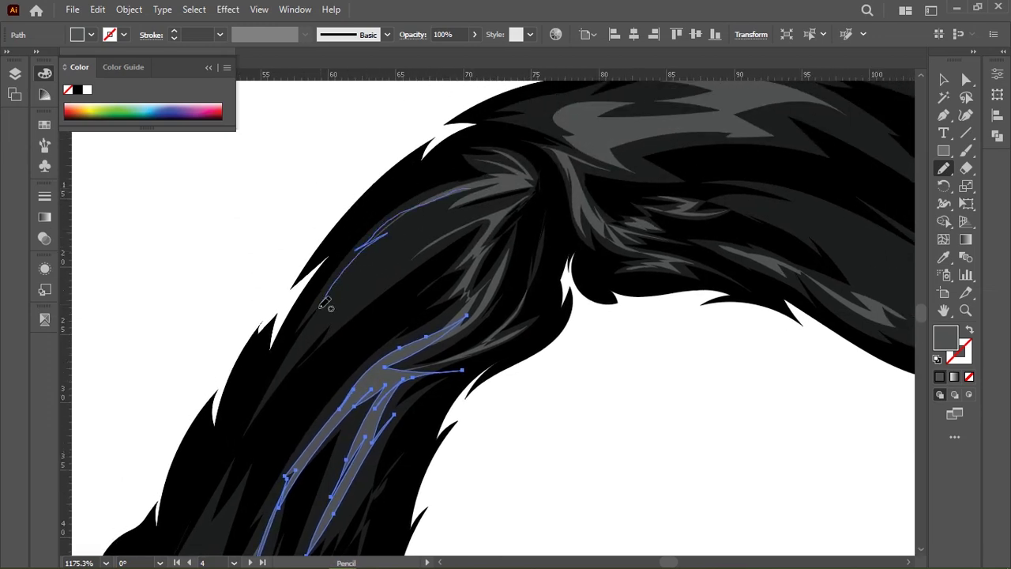
{"action": "left_click_drag", "start_coordinate": [365, 275], "coordinate": [281, 371]}
{"action": "left_click_drag", "start_coordinate": [389, 244], "coordinate": [346, 318]}
{"action": "left_click_drag", "start_coordinate": [392, 270], "coordinate": [525, 182]}
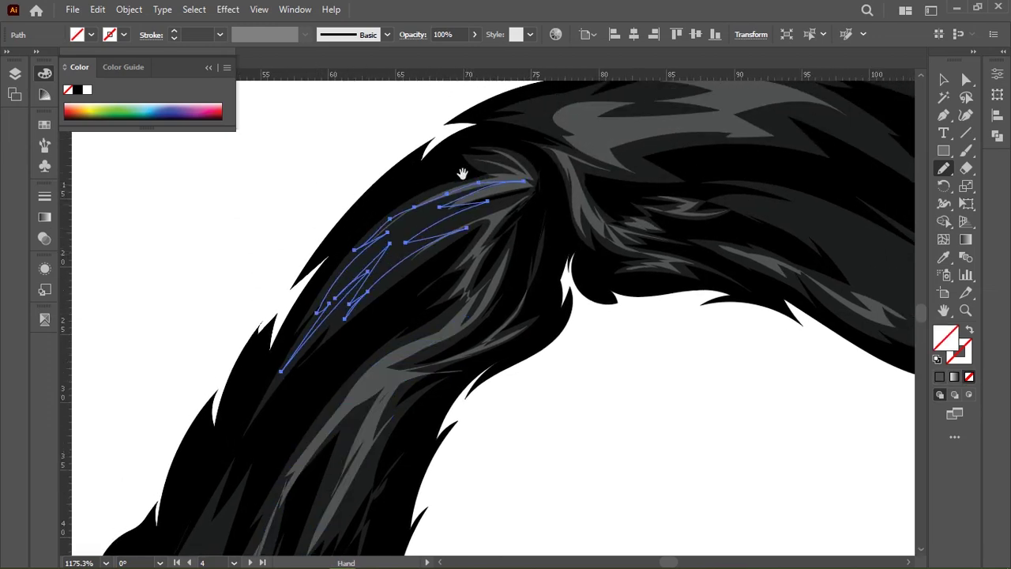
{"action": "left_click", "coordinate": [940, 377]}
{"action": "scroll", "coordinate": [532, 237], "scroll_direction": "down", "scroll_amount": 5}
{"action": "scroll", "coordinate": [361, 277], "scroll_direction": "up", "scroll_amount": 5}
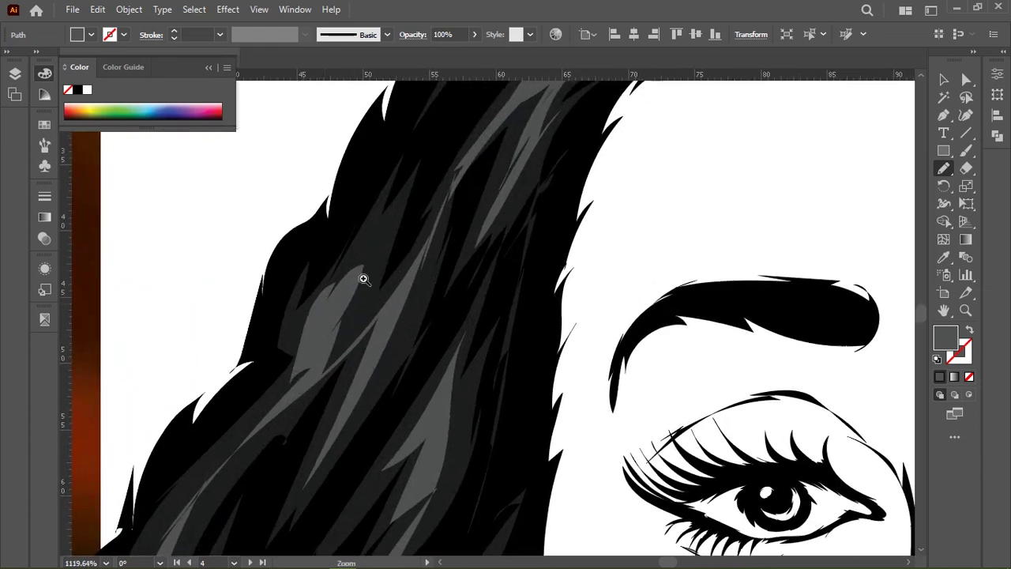
{"action": "scroll", "coordinate": [411, 195], "scroll_direction": "up", "scroll_amount": 3}
Draw a zig-zag strand in the upper hair.
{"action": "left_click_drag", "start_coordinate": [411, 195], "coordinate": [437, 155]}
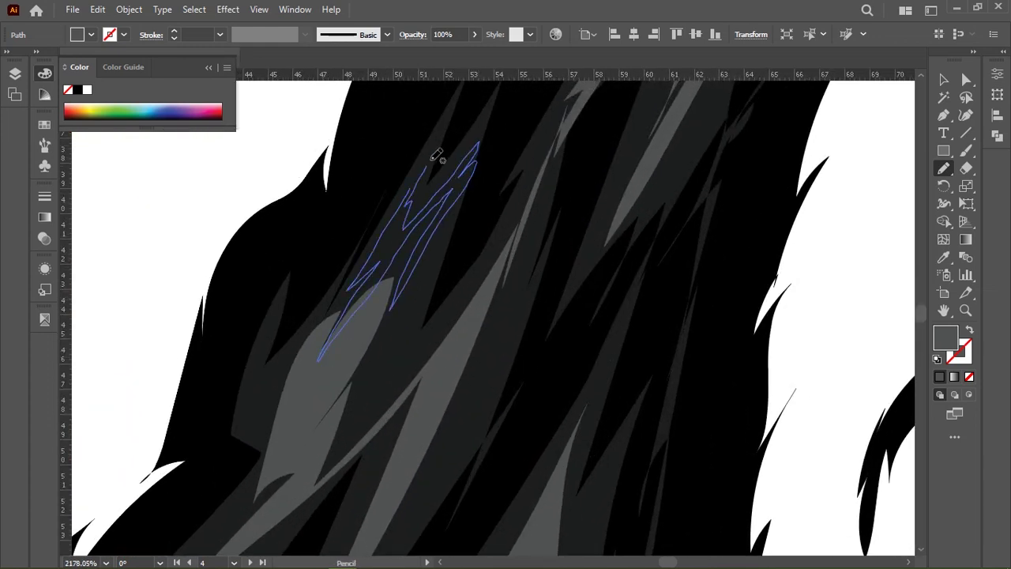
{"action": "left_click_drag", "start_coordinate": [412, 186], "coordinate": [412, 188]}
{"action": "scroll", "coordinate": [522, 239], "scroll_direction": "down", "scroll_amount": 2}
{"action": "scroll", "coordinate": [425, 313], "scroll_direction": "up", "scroll_amount": 2}
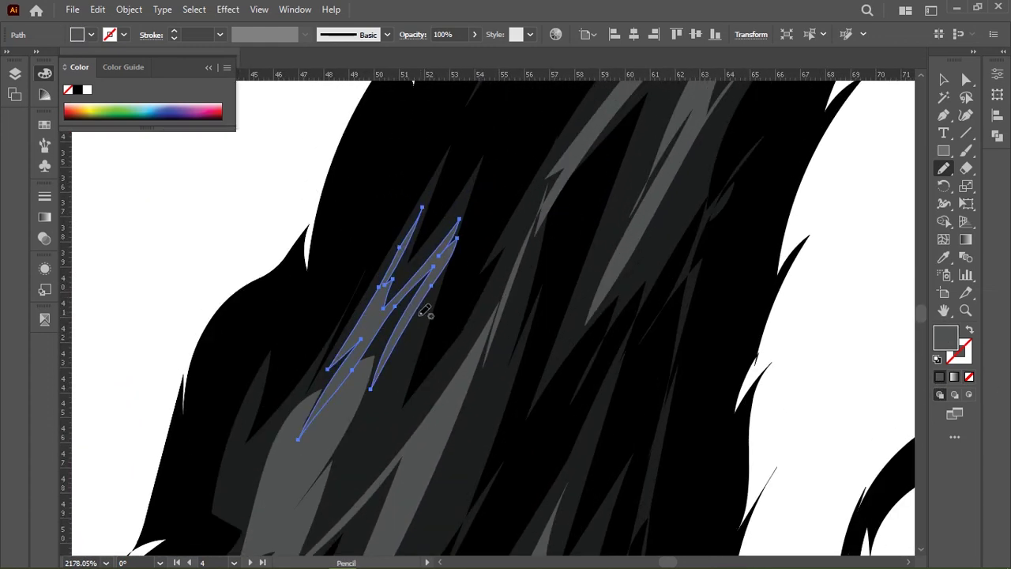
{"action": "scroll", "coordinate": [470, 264], "scroll_direction": "down", "scroll_amount": 2}
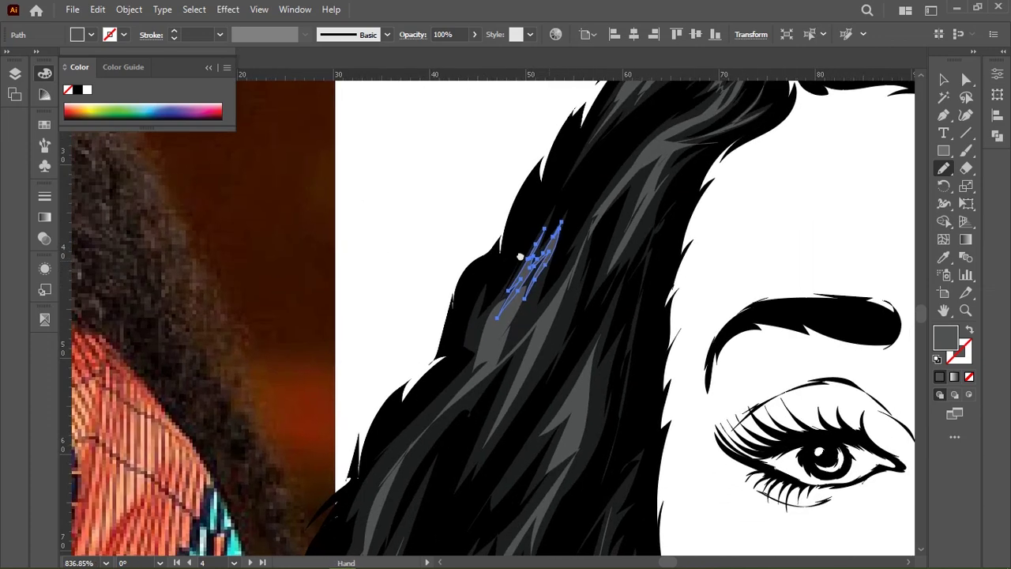
{"action": "scroll", "coordinate": [522, 255], "scroll_direction": "down", "scroll_amount": 2}
{"action": "scroll", "coordinate": [400, 260], "scroll_direction": "down", "scroll_amount": 1}
{"action": "scroll", "coordinate": [327, 237], "scroll_direction": "up", "scroll_amount": 5}
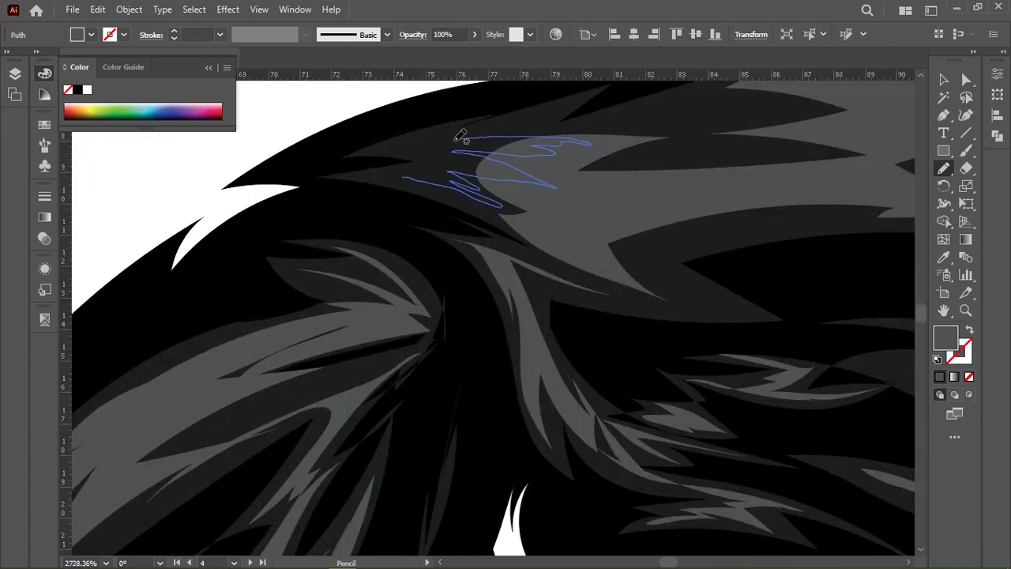
Add a small grey strand on the crown, then bring the whole portrait into view.
{"action": "left_click_drag", "start_coordinate": [477, 187], "coordinate": [372, 179]}
{"action": "left_click", "coordinate": [939, 377]}
{"action": "scroll", "coordinate": [435, 215], "scroll_direction": "down", "scroll_amount": 1}
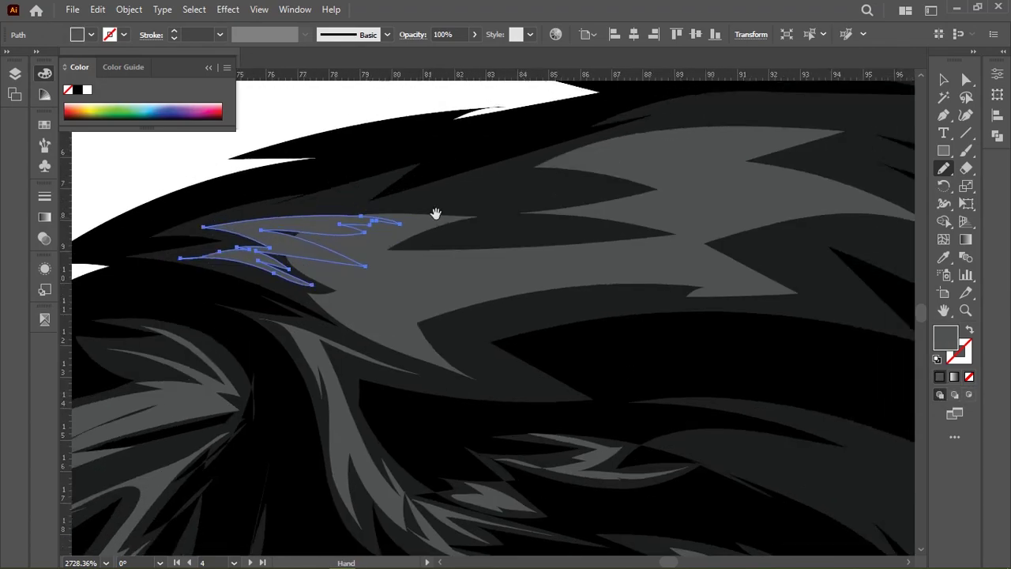
{"action": "scroll", "coordinate": [600, 208], "scroll_direction": "down", "scroll_amount": 3}
{"action": "scroll", "coordinate": [536, 224], "scroll_direction": "down", "scroll_amount": 3}
{"action": "mouse_move", "coordinate": [535, 225]}
{"action": "left_mouse_down"}
{"action": "mouse_move", "coordinate": [614, 237]}
{"action": "mouse_move", "coordinate": [596, 199]}
{"action": "mouse_move", "coordinate": [605, 222]}
{"action": "mouse_move", "coordinate": [531, 226]}
{"action": "mouse_move", "coordinate": [494, 245]}
{"action": "mouse_move", "coordinate": [480, 276]}
{"action": "mouse_move", "coordinate": [558, 244]}
{"action": "left_mouse_up"}
Draw a grey highlight strand along the top of the hair.
{"action": "scroll", "coordinate": [545, 237], "scroll_direction": "up", "scroll_amount": 2}
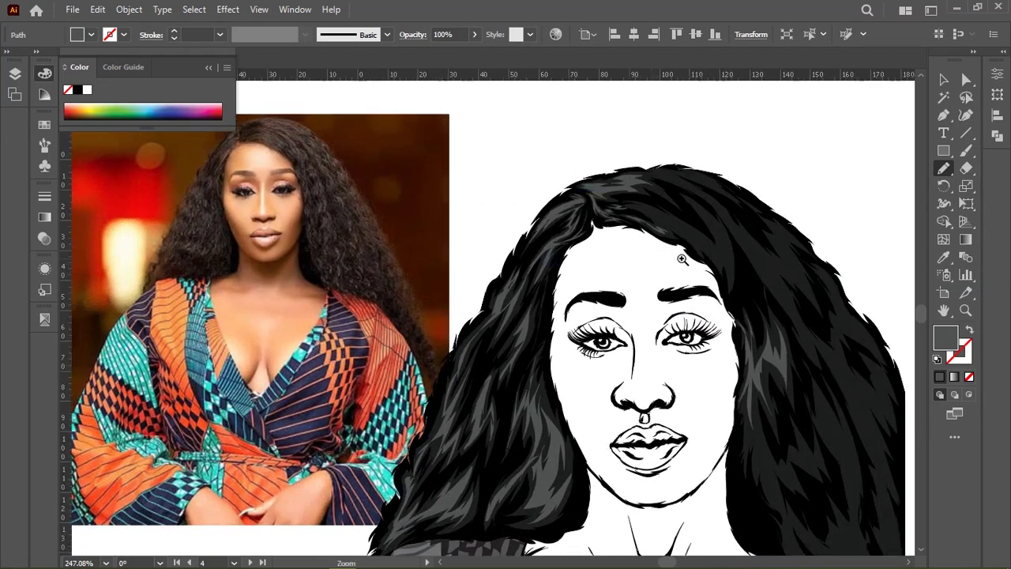
{"action": "scroll", "coordinate": [515, 210], "scroll_direction": "up", "scroll_amount": 3}
{"action": "scroll", "coordinate": [524, 299], "scroll_direction": "up", "scroll_amount": 3}
{"action": "mouse_move", "coordinate": [307, 202]}
{"action": "left_mouse_down"}
{"action": "mouse_move", "coordinate": [535, 343]}
{"action": "mouse_move", "coordinate": [416, 237]}
{"action": "mouse_move", "coordinate": [299, 183]}
{"action": "mouse_move", "coordinate": [283, 195]}
{"action": "left_mouse_up"}
{"action": "left_click", "coordinate": [940, 394]}
Draw a strand running down the hair and back up.
{"action": "scroll", "coordinate": [380, 253], "scroll_direction": "down", "scroll_amount": 2}
{"action": "scroll", "coordinate": [380, 253], "scroll_direction": "right", "scroll_amount": 3}
{"action": "mouse_move", "coordinate": [370, 250]}
{"action": "left_mouse_down"}
{"action": "mouse_move", "coordinate": [479, 368]}
{"action": "mouse_move", "coordinate": [434, 199]}
{"action": "mouse_move", "coordinate": [328, 108]}
{"action": "mouse_move", "coordinate": [403, 186]}
{"action": "left_mouse_up"}
{"action": "left_click_drag", "start_coordinate": [446, 282], "coordinate": [302, 188]}
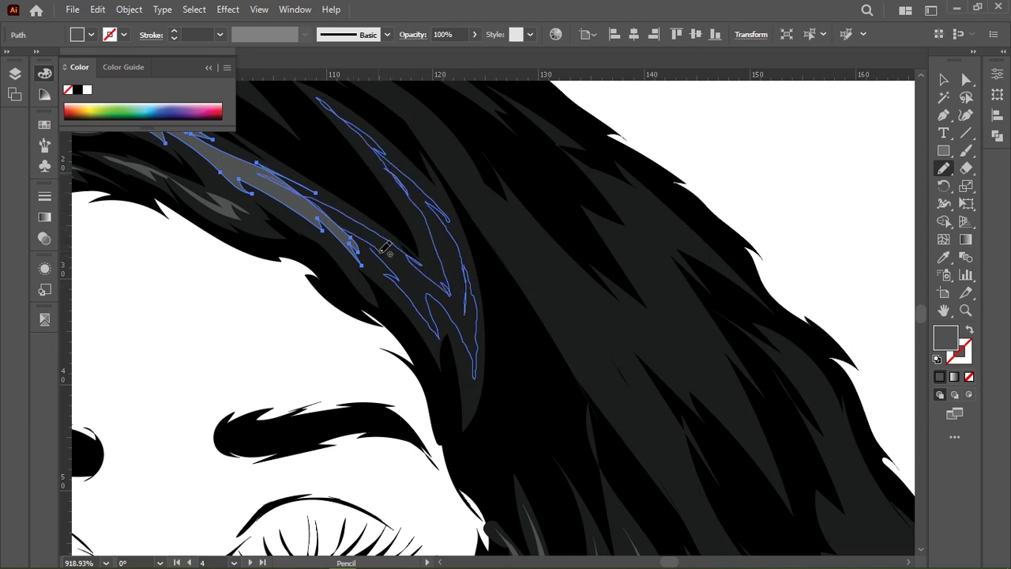
{"action": "left_click_drag", "start_coordinate": [385, 250], "coordinate": [380, 255]}
{"action": "scroll", "coordinate": [808, 384], "scroll_direction": "up", "scroll_amount": 5}
{"action": "scroll", "coordinate": [368, 197], "scroll_direction": "left", "scroll_amount": 3}
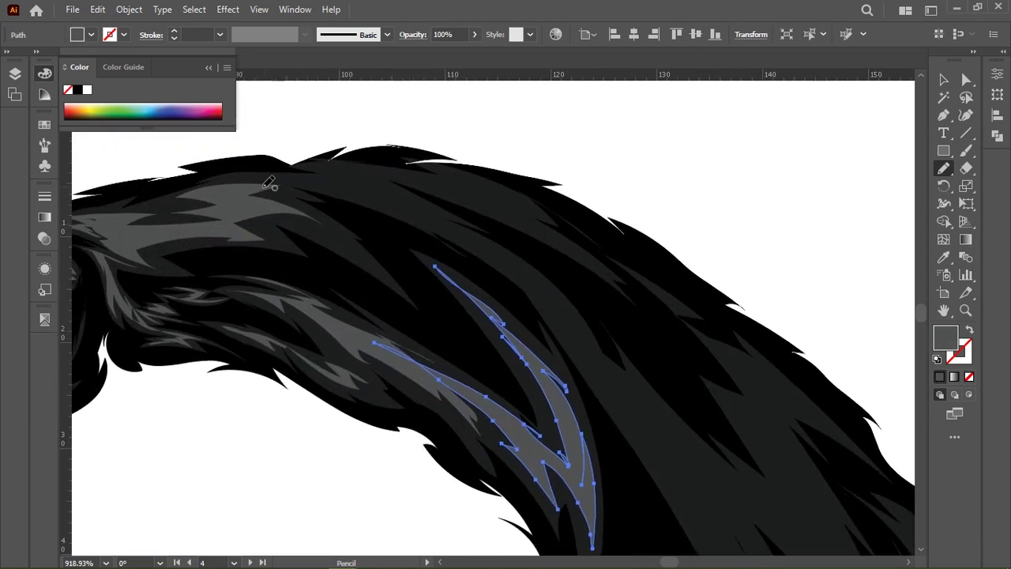
Draw a strand outline along the crown plus another thin crown strand.
{"action": "left_click_drag", "start_coordinate": [448, 232], "coordinate": [429, 212]}
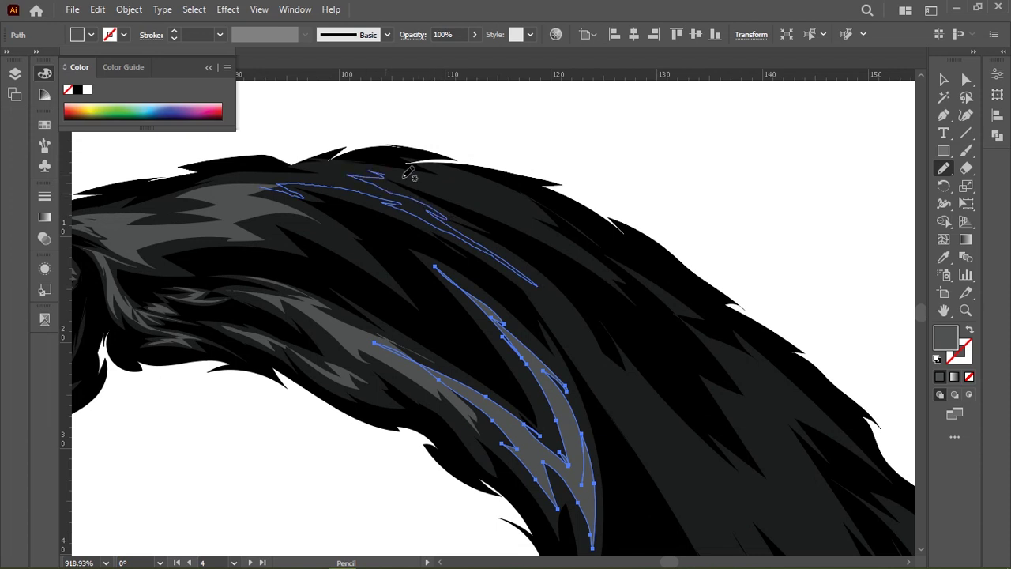
{"action": "mouse_move", "coordinate": [409, 176]}
{"action": "left_mouse_down"}
{"action": "mouse_move", "coordinate": [569, 242]}
{"action": "mouse_move", "coordinate": [452, 163]}
{"action": "left_mouse_up"}
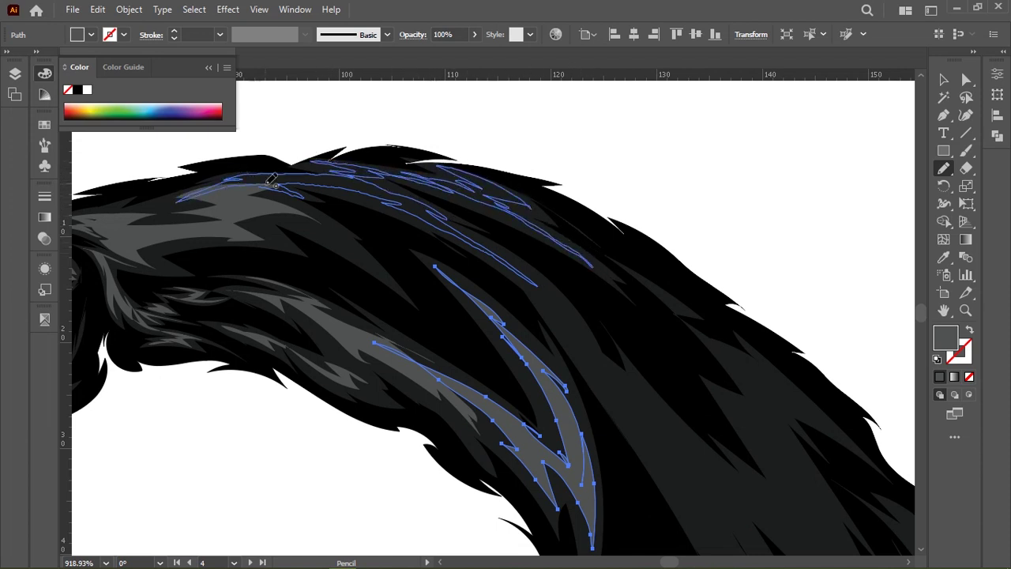
{"action": "left_click_drag", "start_coordinate": [271, 178], "coordinate": [271, 179]}
{"action": "scroll", "coordinate": [528, 242], "scroll_direction": "right", "scroll_amount": 1}
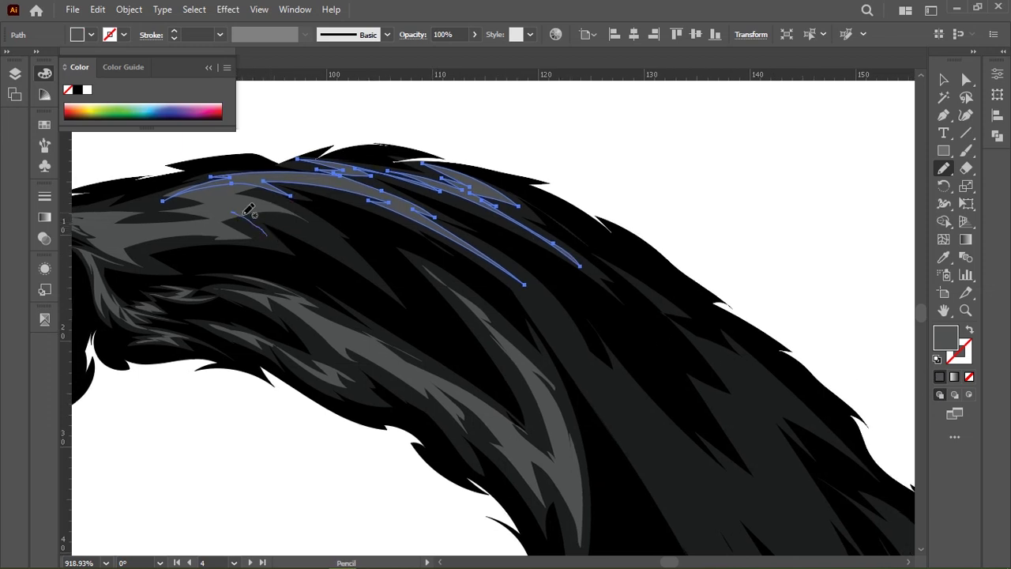
{"action": "mouse_move", "coordinate": [245, 213]}
{"action": "left_mouse_down"}
{"action": "mouse_move", "coordinate": [357, 259]}
{"action": "mouse_move", "coordinate": [206, 197]}
{"action": "mouse_move", "coordinate": [271, 234]}
{"action": "left_mouse_up"}
Add strands down the right side of the hair with a dark grey fill.
{"action": "scroll", "coordinate": [576, 327], "scroll_direction": "down", "scroll_amount": 2}
{"action": "scroll", "coordinate": [576, 328], "scroll_direction": "right", "scroll_amount": 2}
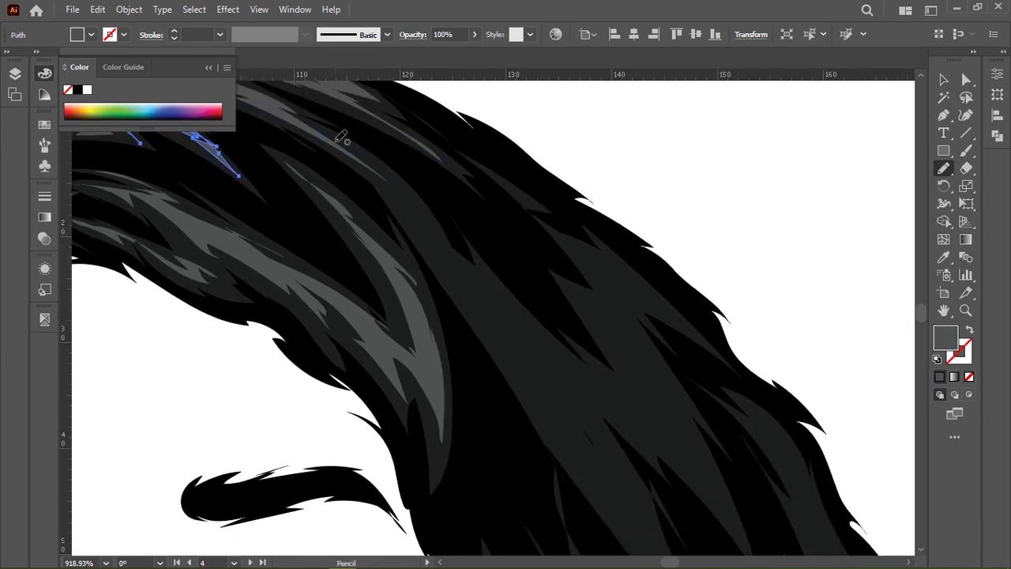
{"action": "mouse_move", "coordinate": [343, 142]}
{"action": "left_mouse_down"}
{"action": "mouse_move", "coordinate": [472, 289]}
{"action": "mouse_move", "coordinate": [542, 407]}
{"action": "mouse_move", "coordinate": [614, 459]}
{"action": "mouse_move", "coordinate": [574, 361]}
{"action": "mouse_move", "coordinate": [294, 113]}
{"action": "left_mouse_up"}
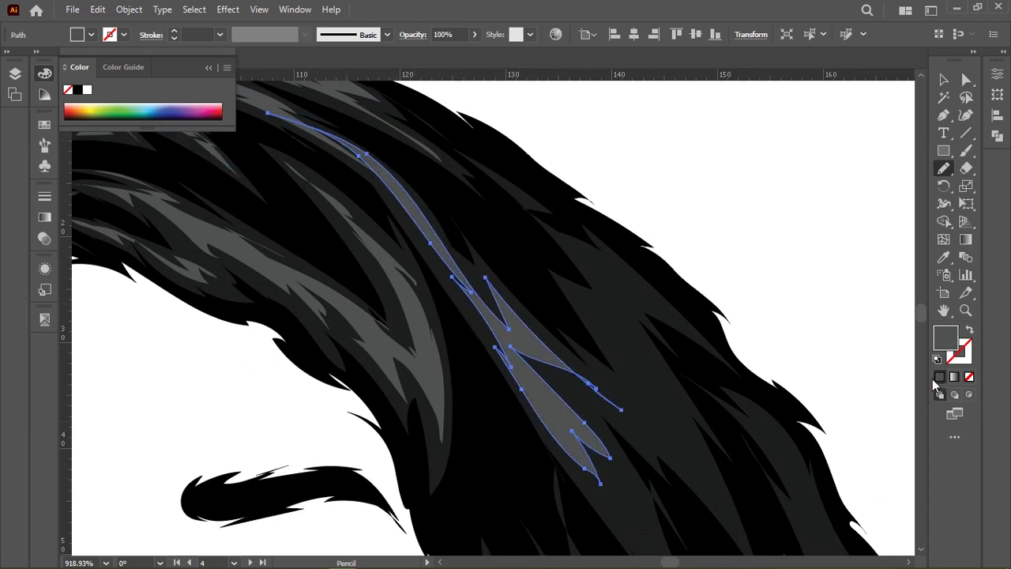
{"action": "mouse_move", "coordinate": [504, 258]}
{"action": "left_mouse_down"}
{"action": "mouse_move", "coordinate": [340, 186]}
{"action": "mouse_move", "coordinate": [302, 150]}
{"action": "left_mouse_up"}
{"action": "mouse_move", "coordinate": [436, 224]}
{"action": "left_mouse_down"}
{"action": "mouse_move", "coordinate": [481, 298]}
{"action": "mouse_move", "coordinate": [501, 380]}
{"action": "mouse_move", "coordinate": [498, 360]}
{"action": "mouse_move", "coordinate": [397, 289]}
{"action": "mouse_move", "coordinate": [454, 304]}
{"action": "mouse_move", "coordinate": [419, 163]}
{"action": "mouse_move", "coordinate": [489, 223]}
{"action": "mouse_move", "coordinate": [437, 229]}
{"action": "left_mouse_up"}
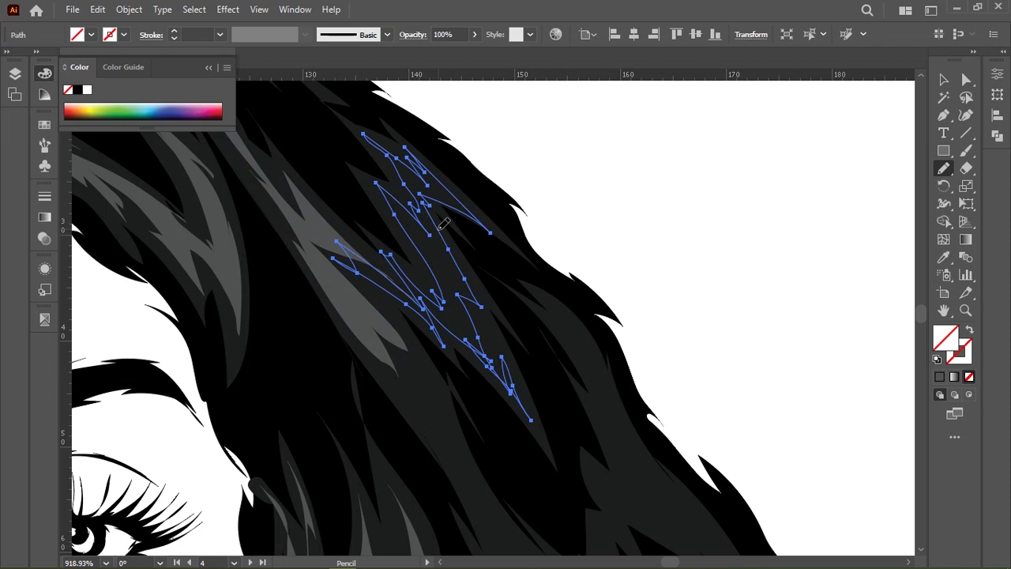
{"action": "left_click", "coordinate": [940, 377]}
Redraw the strand's edge to reshape it, then deselect it.
{"action": "scroll", "coordinate": [553, 274], "scroll_direction": "down", "scroll_amount": 5}
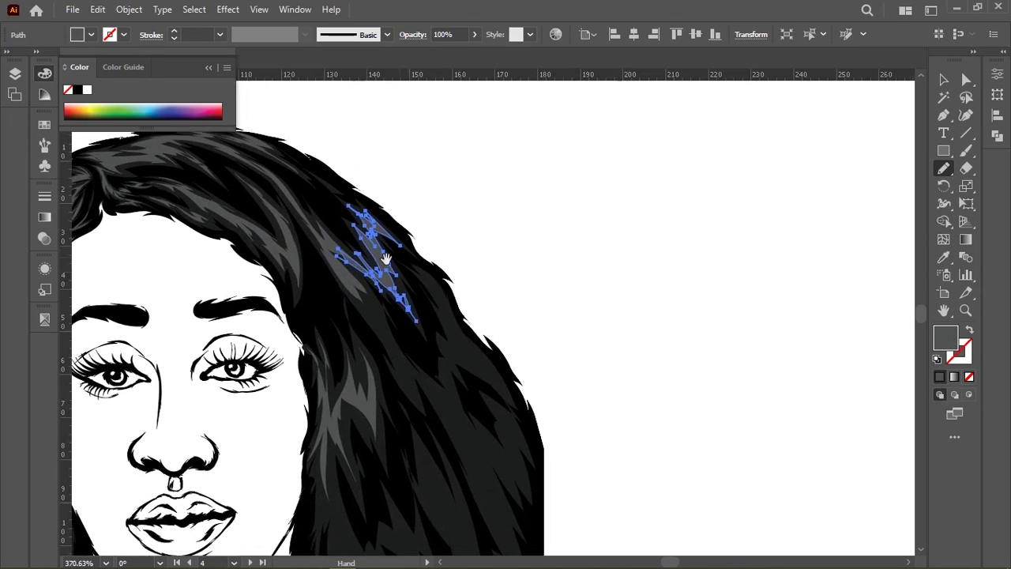
{"action": "scroll", "coordinate": [461, 347], "scroll_direction": "up", "scroll_amount": 6}
{"action": "scroll", "coordinate": [334, 206], "scroll_direction": "up", "scroll_amount": 2}
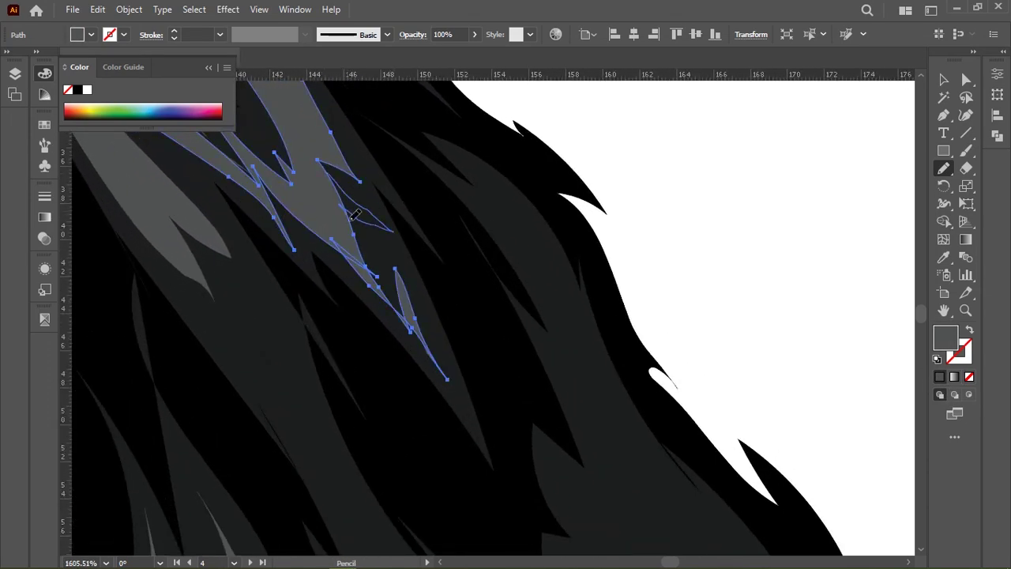
{"action": "left_click_drag", "start_coordinate": [354, 215], "coordinate": [357, 218]}
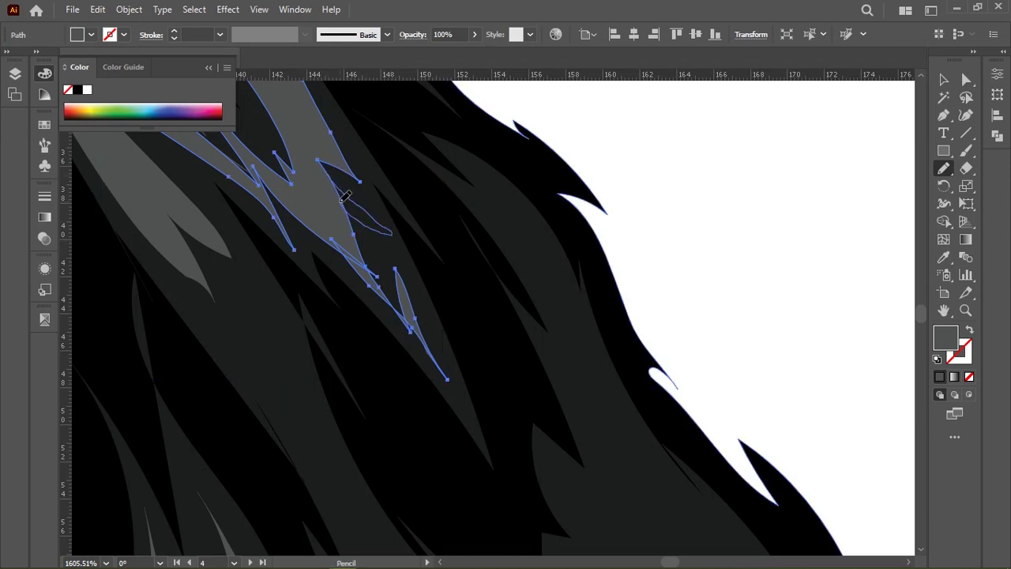
{"action": "scroll", "coordinate": [377, 270], "scroll_direction": "down", "scroll_amount": 3}
{"action": "scroll", "coordinate": [490, 253], "scroll_direction": "down", "scroll_amount": 3}
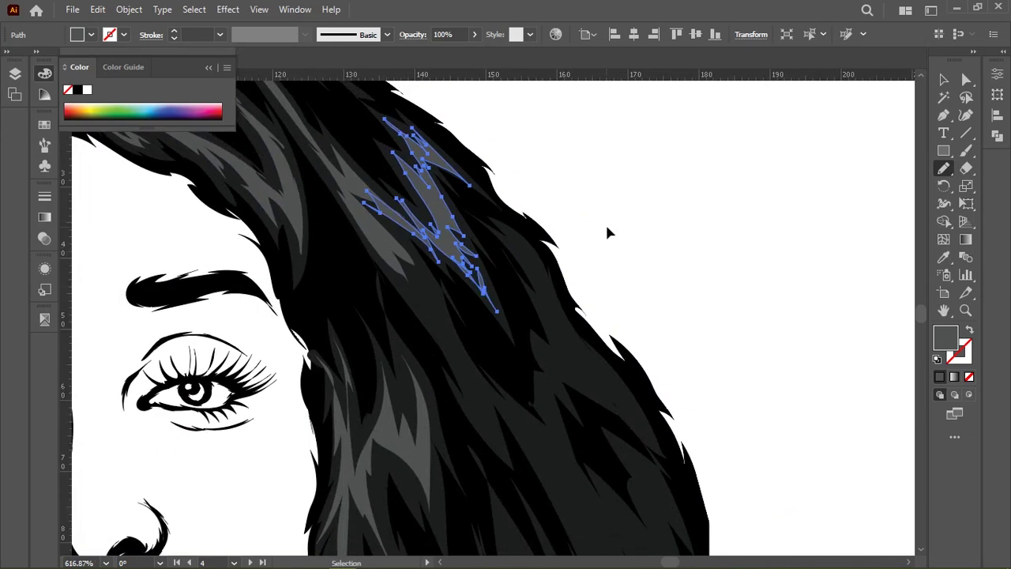
{"action": "left_click", "coordinate": [605, 225], "text": "ctrl"}
{"action": "scroll", "coordinate": [605, 225], "scroll_direction": "down", "scroll_amount": 2}
{"action": "left_click_drag", "start_coordinate": [605, 225], "coordinate": [583, 200]}
{"action": "scroll", "coordinate": [466, 178], "scroll_direction": "up", "scroll_amount": 10}
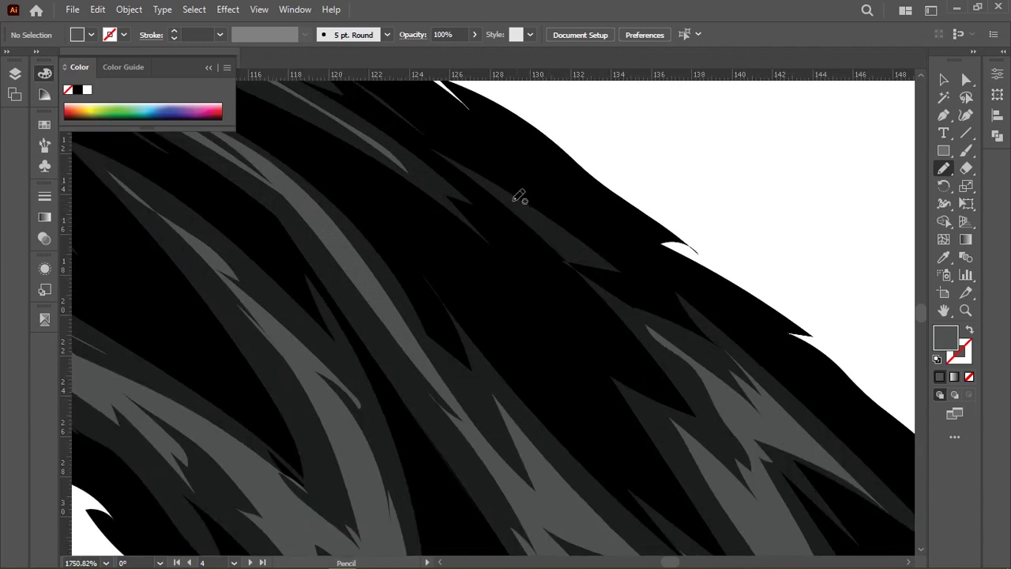
Draw a small strand near the hair's upper right edge.
{"action": "left_click_drag", "start_coordinate": [502, 186], "coordinate": [499, 188]}
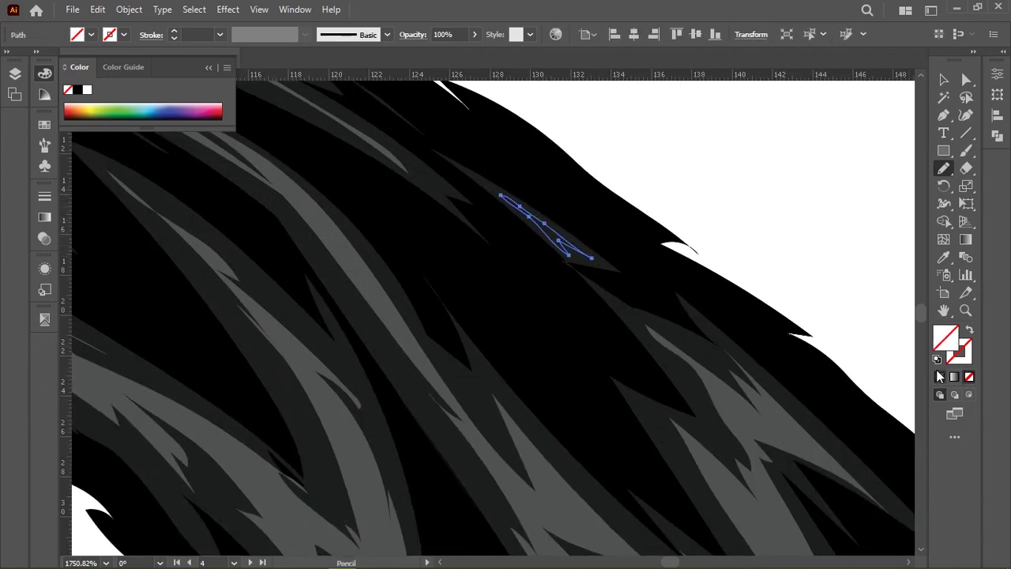
{"action": "scroll", "coordinate": [761, 208], "scroll_direction": "down", "scroll_amount": 5}
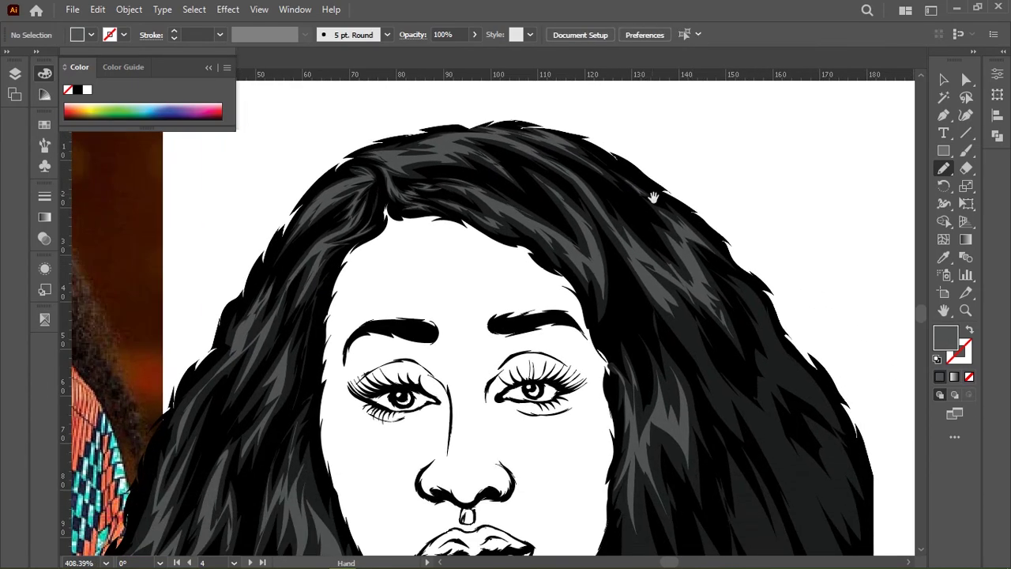
{"action": "left_click_drag", "start_coordinate": [654, 197], "coordinate": [569, 170]}
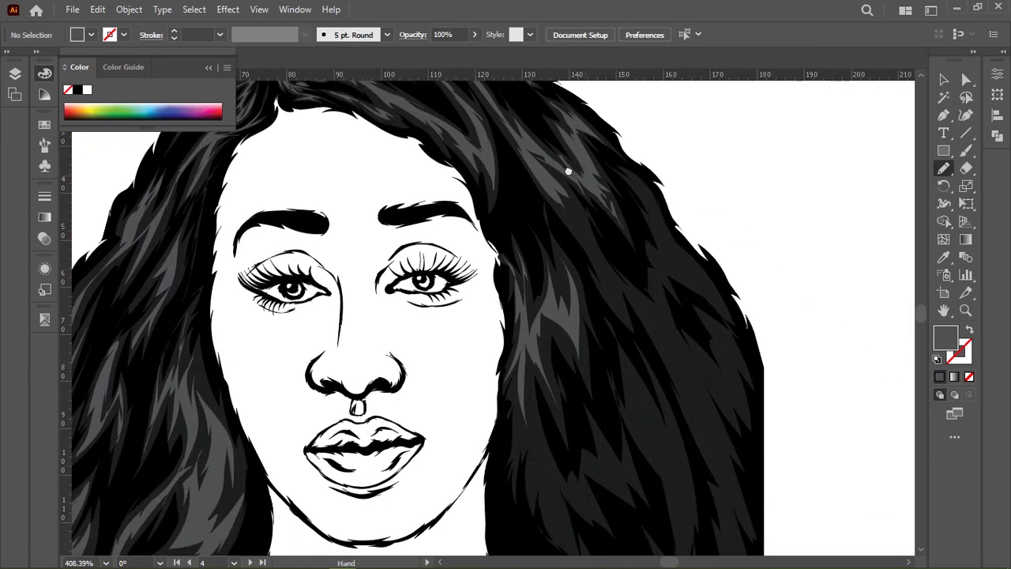
{"action": "scroll", "coordinate": [662, 250], "scroll_direction": "up", "scroll_amount": 2}
{"action": "scroll", "coordinate": [565, 301], "scroll_direction": "up", "scroll_amount": 2}
{"action": "scroll", "coordinate": [486, 260], "scroll_direction": "up", "scroll_amount": 1}
{"action": "left_click_drag", "start_coordinate": [390, 217], "coordinate": [375, 213]}
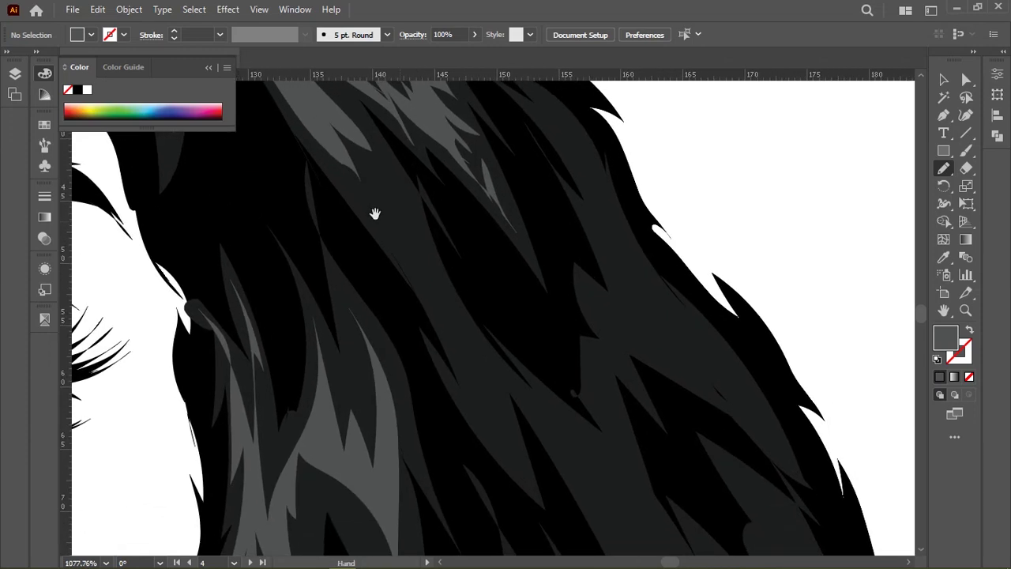
Draw a long strand down the right hair and a closed thin strand lower down.
{"action": "mouse_move", "coordinate": [313, 129]}
{"action": "left_mouse_down"}
{"action": "mouse_move", "coordinate": [523, 388]}
{"action": "mouse_move", "coordinate": [320, 131]}
{"action": "left_mouse_up"}
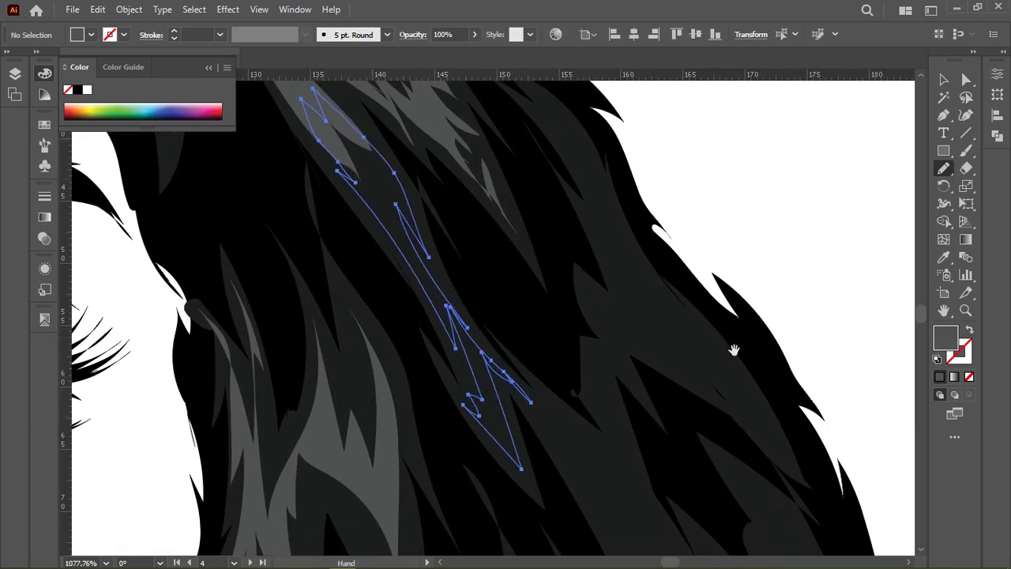
{"action": "scroll", "coordinate": [681, 328], "scroll_direction": "down", "scroll_amount": 3}
{"action": "scroll", "coordinate": [406, 210], "scroll_direction": "up", "scroll_amount": 1}
{"action": "mouse_move", "coordinate": [388, 207]}
{"action": "left_mouse_down"}
{"action": "mouse_move", "coordinate": [422, 233]}
{"action": "mouse_move", "coordinate": [495, 418]}
{"action": "left_mouse_up"}
{"action": "left_click_drag", "start_coordinate": [529, 477], "coordinate": [487, 336]}
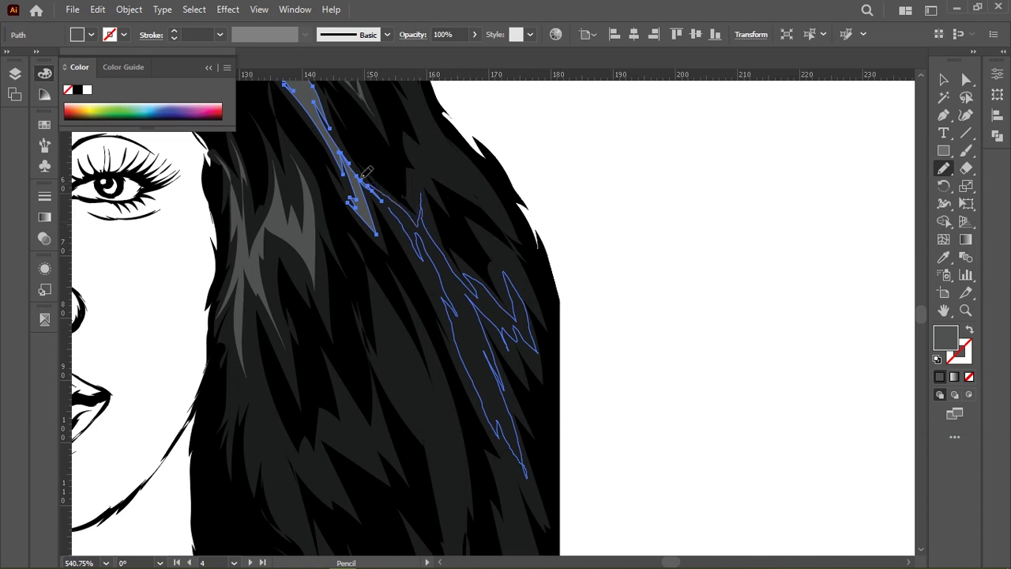
{"action": "left_click_drag", "start_coordinate": [366, 172], "coordinate": [353, 160]}
{"action": "scroll", "coordinate": [474, 229], "scroll_direction": "up", "scroll_amount": 3}
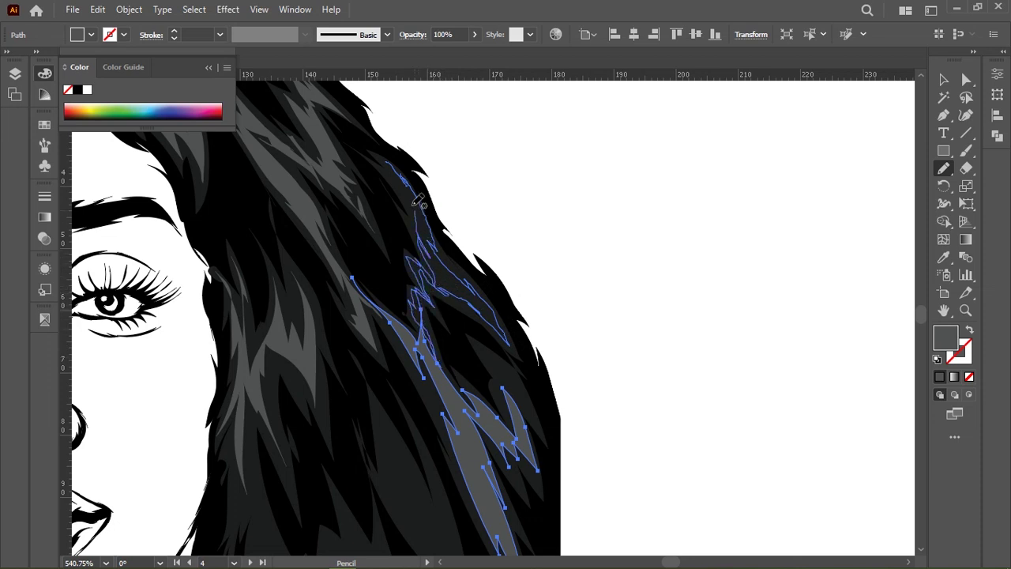
Add grey strands near the right edge and beside the cheek.
{"action": "left_click_drag", "start_coordinate": [388, 156], "coordinate": [386, 157]}
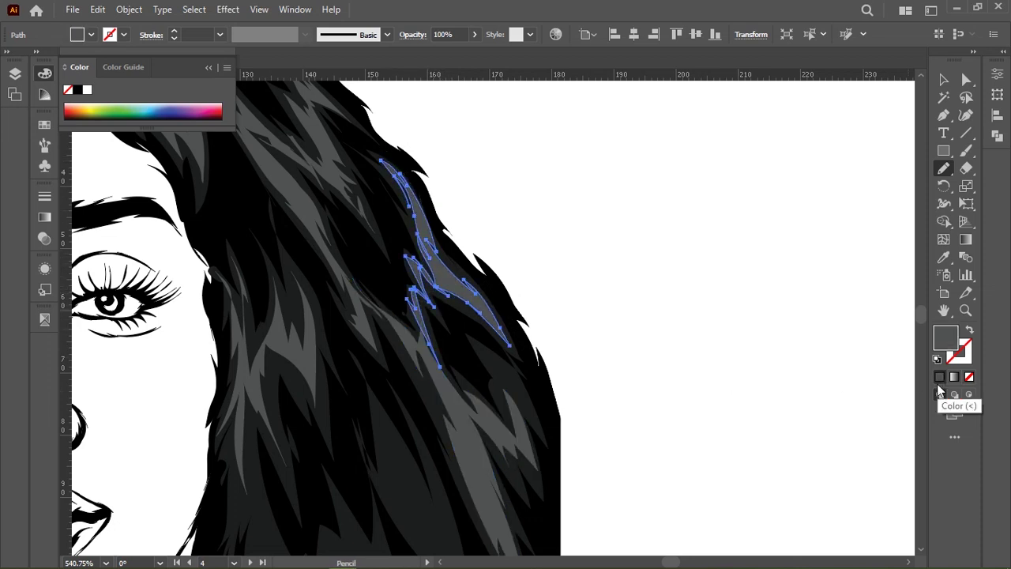
{"action": "scroll", "coordinate": [537, 264], "scroll_direction": "down", "scroll_amount": 2}
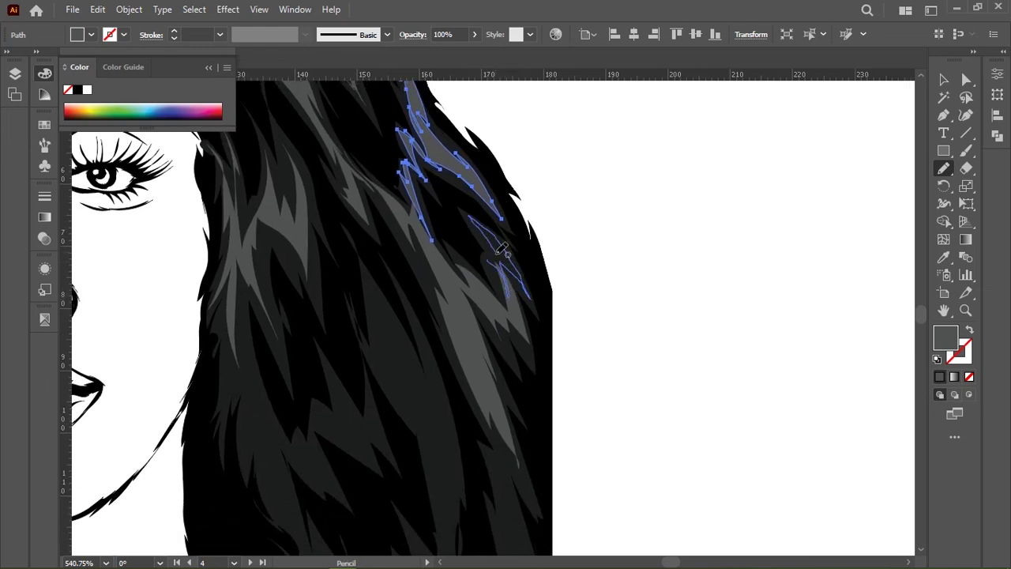
{"action": "left_click_drag", "start_coordinate": [509, 294], "coordinate": [505, 272]}
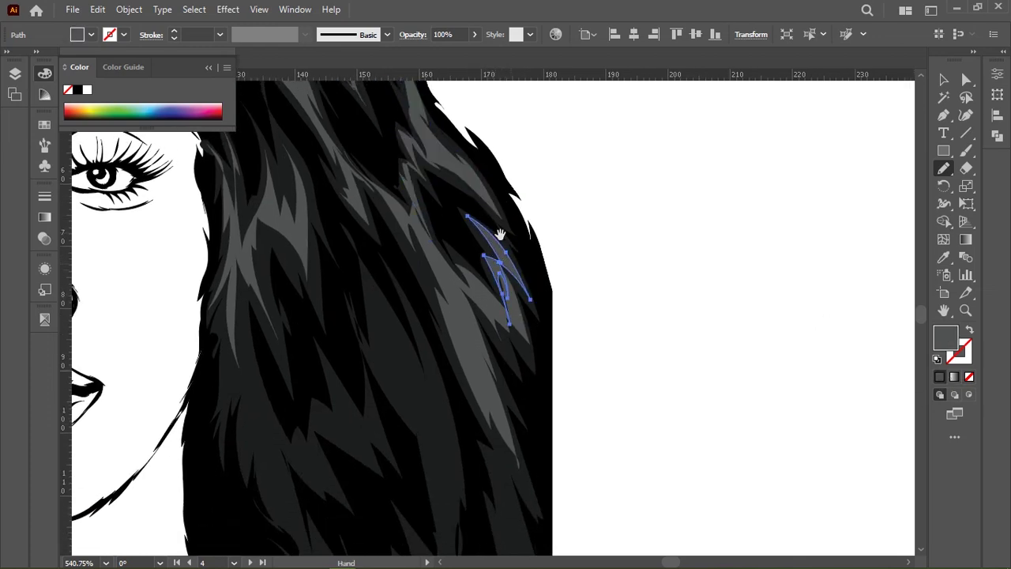
{"action": "mouse_move", "coordinate": [478, 154]}
{"action": "left_mouse_down"}
{"action": "mouse_move", "coordinate": [553, 233]}
{"action": "mouse_move", "coordinate": [532, 41]}
{"action": "left_mouse_up"}
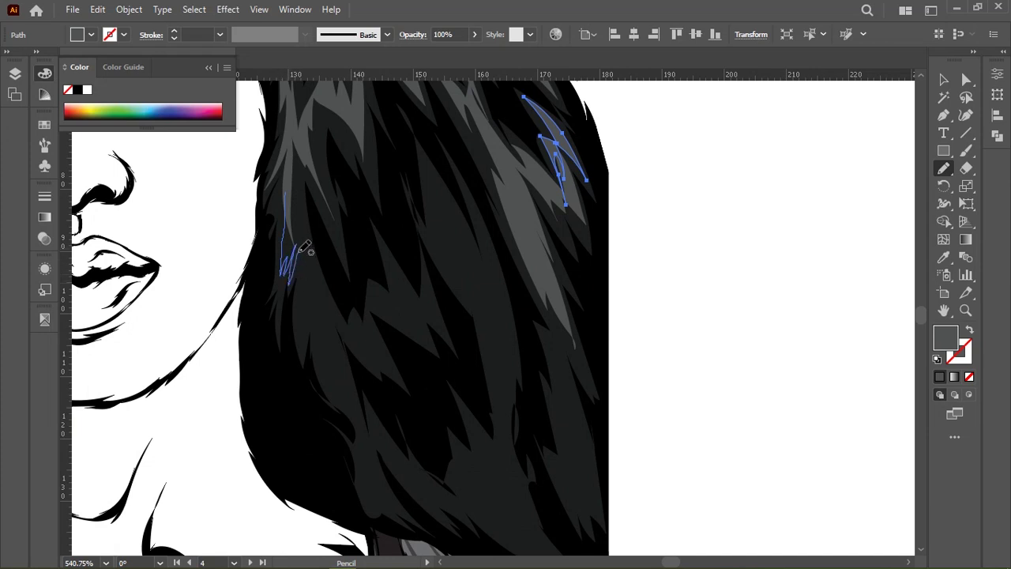
{"action": "left_click_drag", "start_coordinate": [316, 314], "coordinate": [338, 323]}
{"action": "scroll", "coordinate": [339, 322], "scroll_direction": "down", "scroll_amount": 3}
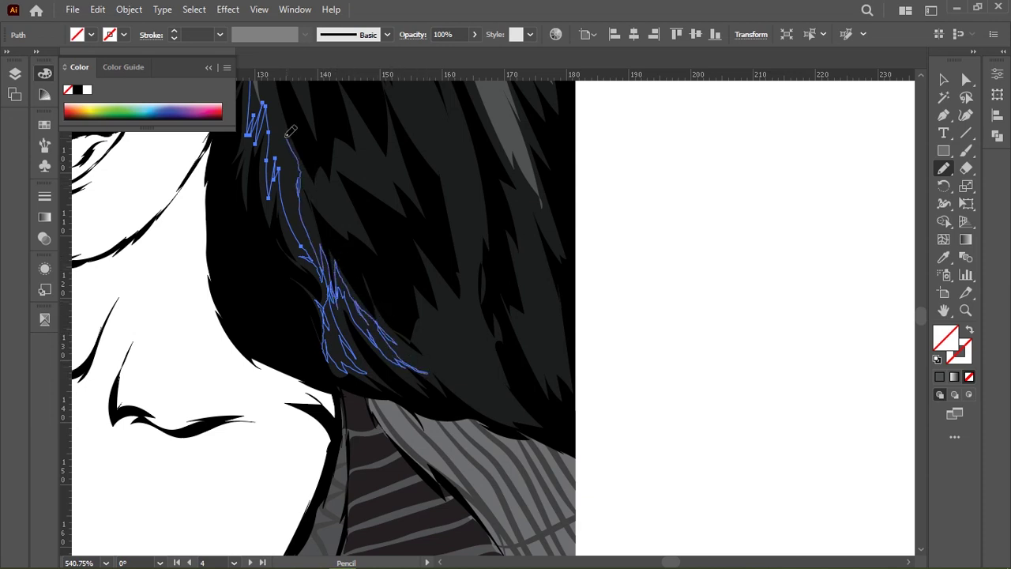
{"action": "left_click_drag", "start_coordinate": [289, 153], "coordinate": [286, 303]}
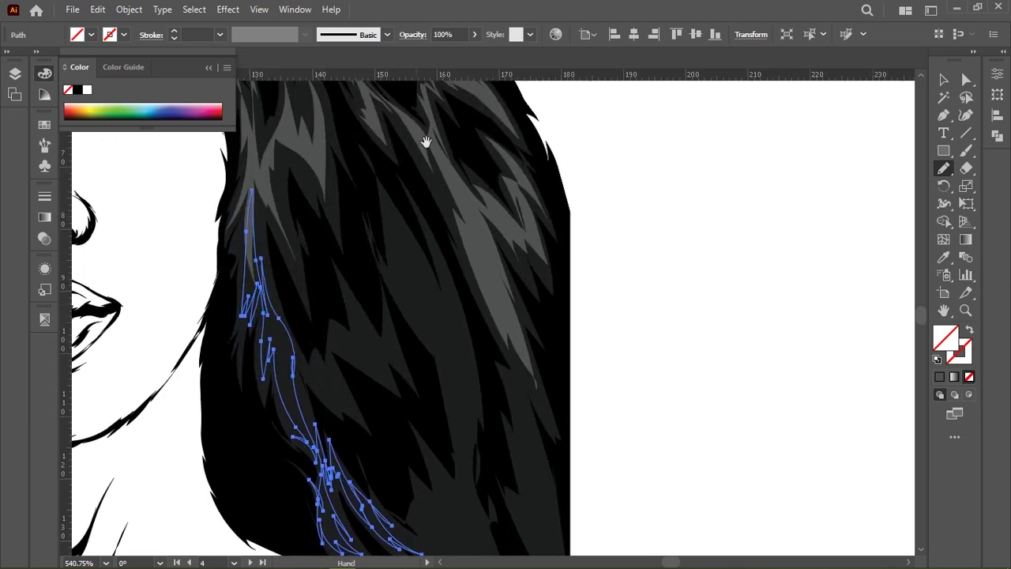
{"action": "left_click", "coordinate": [940, 377]}
Draw a W-shaped strand in the lower hair and a zigzag strand near the neck, both grey.
{"action": "left_click_drag", "start_coordinate": [371, 312], "coordinate": [314, 269]}
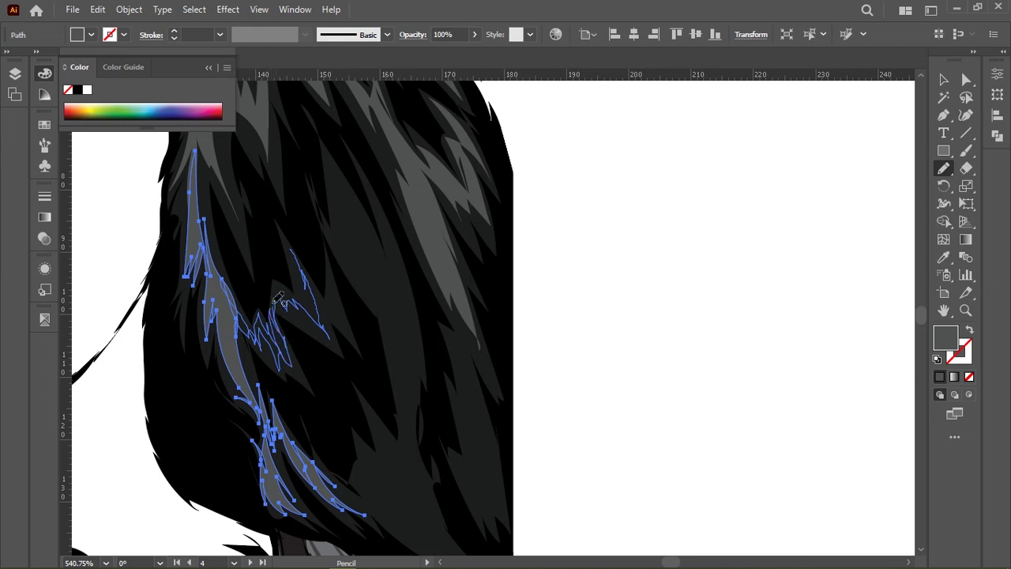
{"action": "left_click_drag", "start_coordinate": [286, 231], "coordinate": [241, 252]}
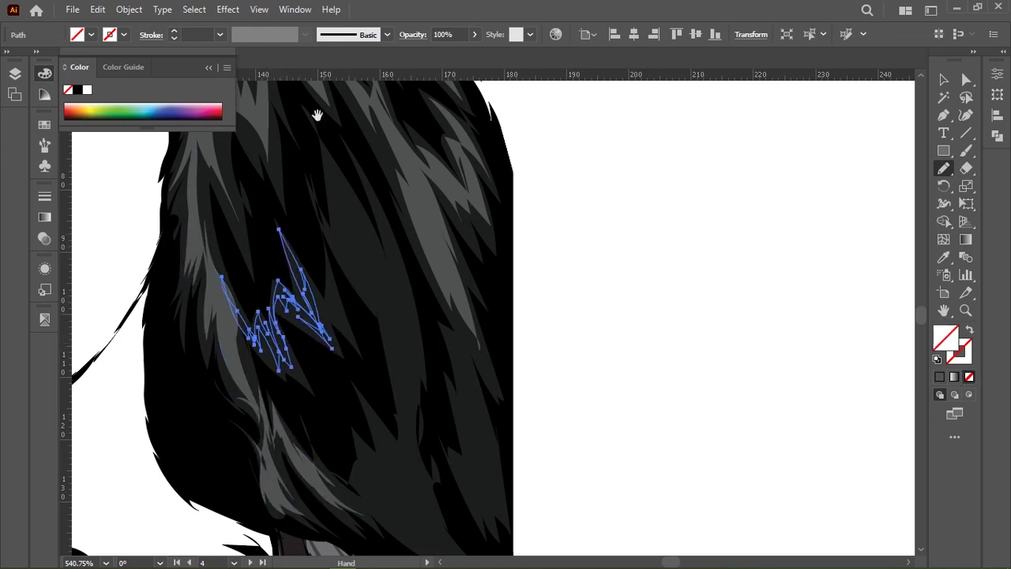
{"action": "left_click", "coordinate": [940, 377]}
{"action": "left_click_drag", "start_coordinate": [525, 260], "coordinate": [401, 158]}
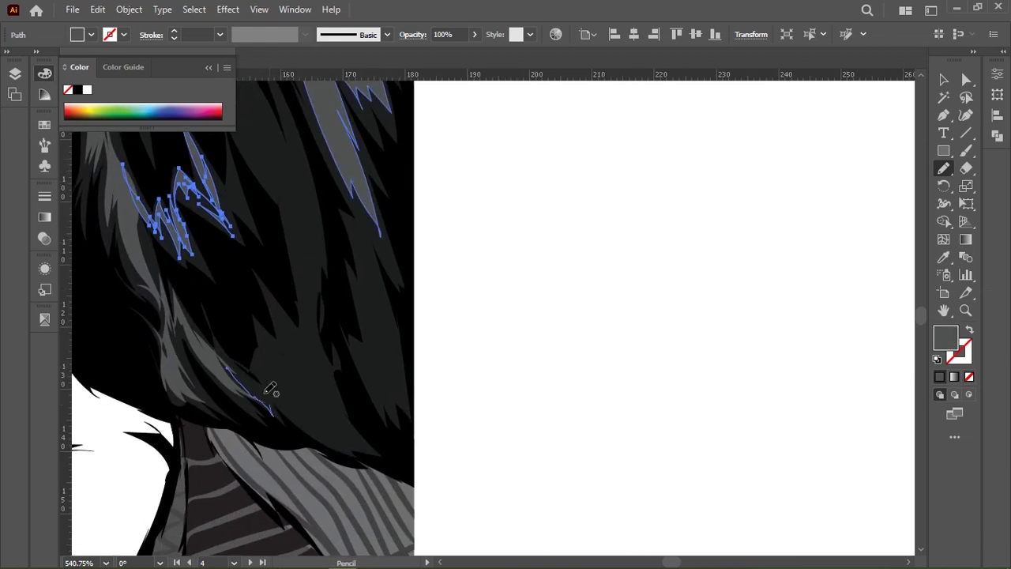
{"action": "left_click_drag", "start_coordinate": [267, 394], "coordinate": [321, 424]}
{"action": "left_click_drag", "start_coordinate": [332, 384], "coordinate": [278, 299]}
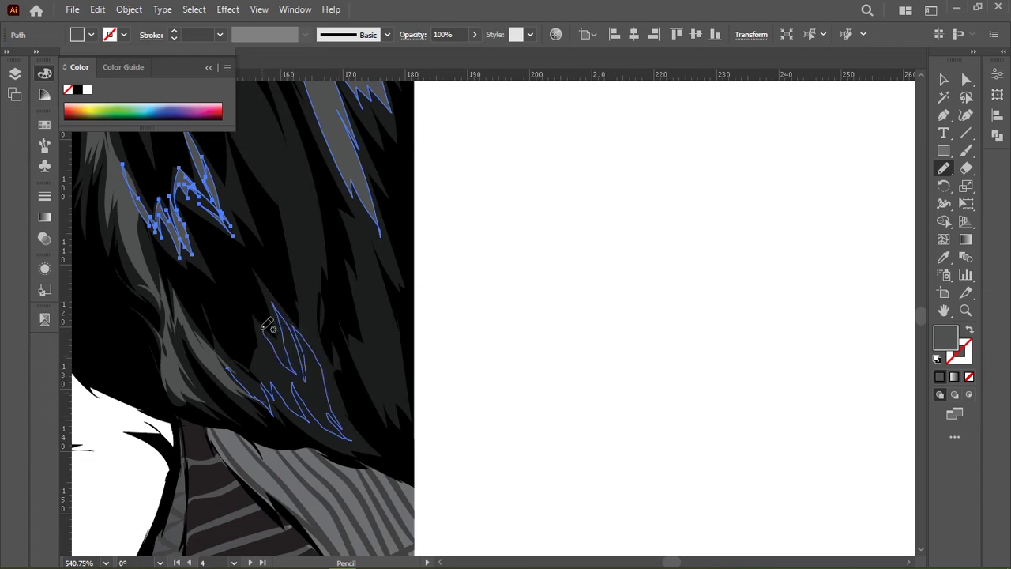
{"action": "left_click_drag", "start_coordinate": [220, 333], "coordinate": [216, 335]}
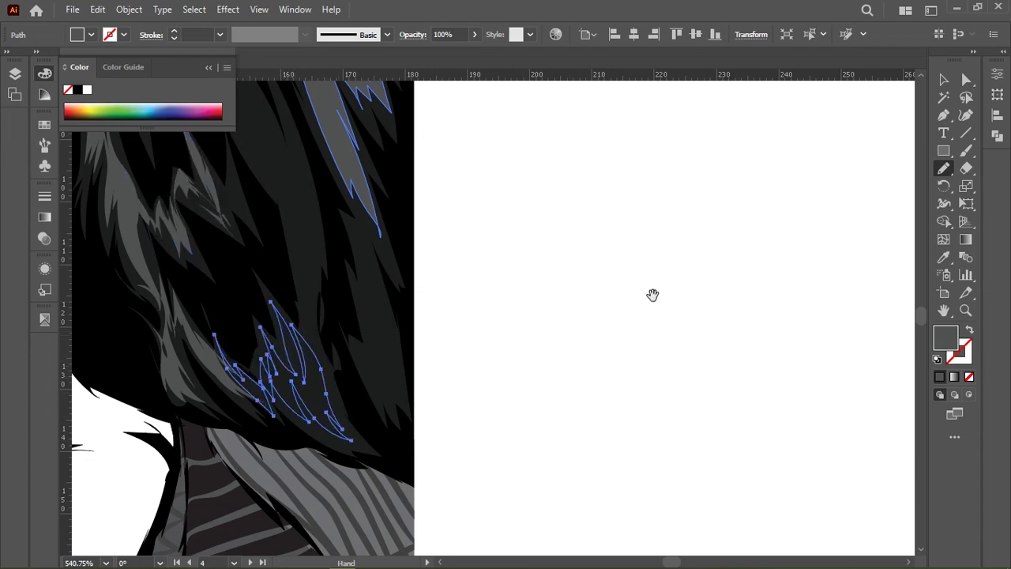
{"action": "left_click", "coordinate": [939, 376]}
Draw two pencil highlight strands over the right-side black hair and fill each grey.
{"action": "scroll", "coordinate": [598, 237], "scroll_direction": "down", "scroll_amount": 5}
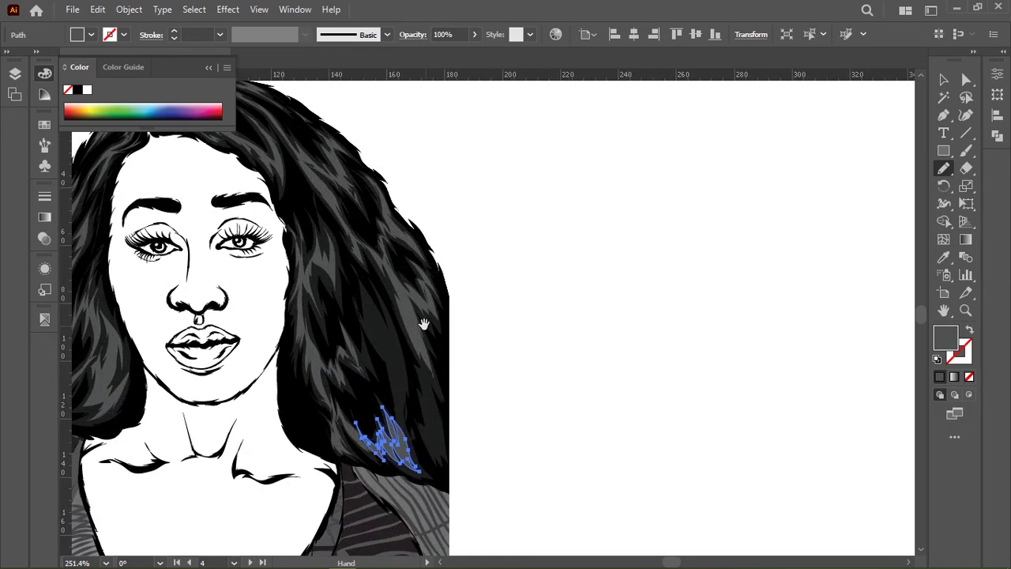
{"action": "scroll", "coordinate": [479, 334], "scroll_direction": "up", "scroll_amount": 3}
{"action": "scroll", "coordinate": [352, 322], "scroll_direction": "up", "scroll_amount": 2}
{"action": "scroll", "coordinate": [352, 323], "scroll_direction": "up", "scroll_amount": 2}
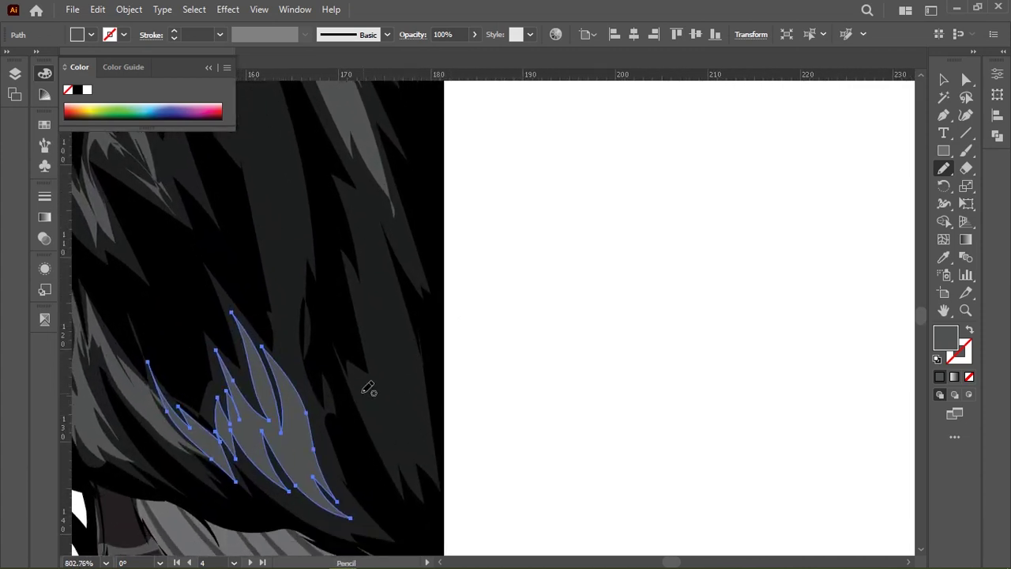
{"action": "mouse_move", "coordinate": [405, 459]}
{"action": "left_mouse_down"}
{"action": "mouse_move", "coordinate": [388, 327]}
{"action": "mouse_move", "coordinate": [390, 380]}
{"action": "mouse_move", "coordinate": [358, 370]}
{"action": "left_mouse_up"}
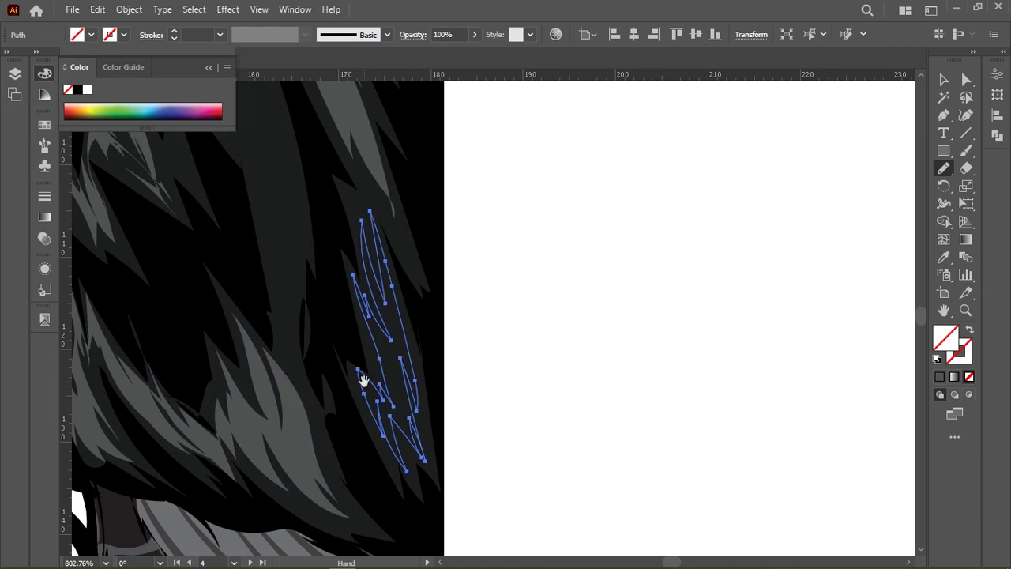
{"action": "left_click", "coordinate": [939, 377]}
{"action": "scroll", "coordinate": [506, 266], "scroll_direction": "up", "scroll_amount": 3}
{"action": "mouse_move", "coordinate": [341, 210]}
{"action": "left_mouse_down"}
{"action": "mouse_move", "coordinate": [395, 336]}
{"action": "mouse_move", "coordinate": [345, 203]}
{"action": "left_mouse_up"}
{"action": "left_click", "coordinate": [940, 376]}
Draw a third diagonal highlight strand across the hair and fill it grey.
{"action": "scroll", "coordinate": [436, 469], "scroll_direction": "up", "scroll_amount": 5}
{"action": "left_click_drag", "start_coordinate": [366, 281], "coordinate": [448, 346]}
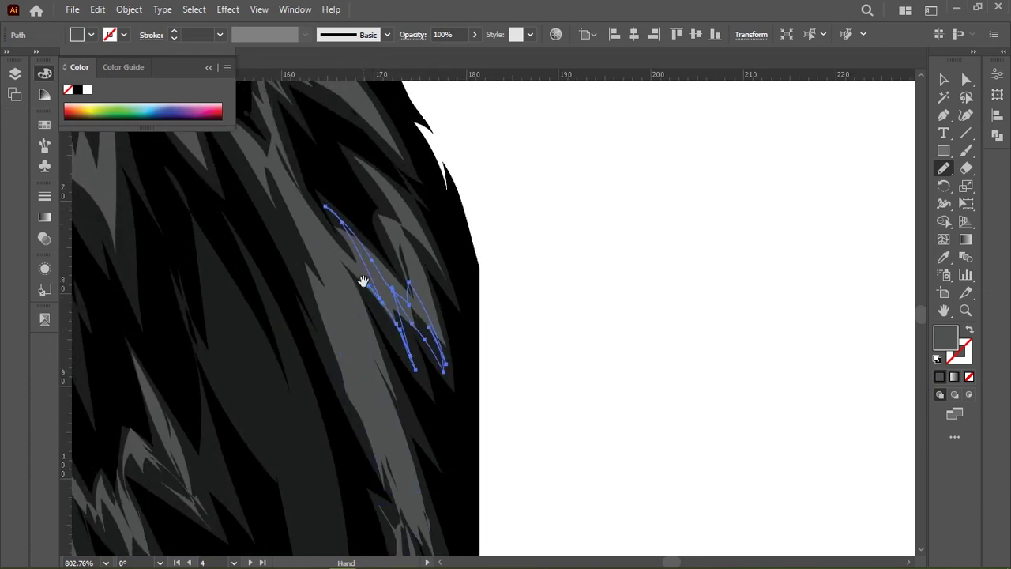
{"action": "left_click", "coordinate": [939, 377]}
{"action": "scroll", "coordinate": [580, 266], "scroll_direction": "down", "scroll_amount": 2}
{"action": "scroll", "coordinate": [543, 249], "scroll_direction": "down", "scroll_amount": 2}
{"action": "scroll", "coordinate": [543, 248], "scroll_direction": "down", "scroll_amount": 3}
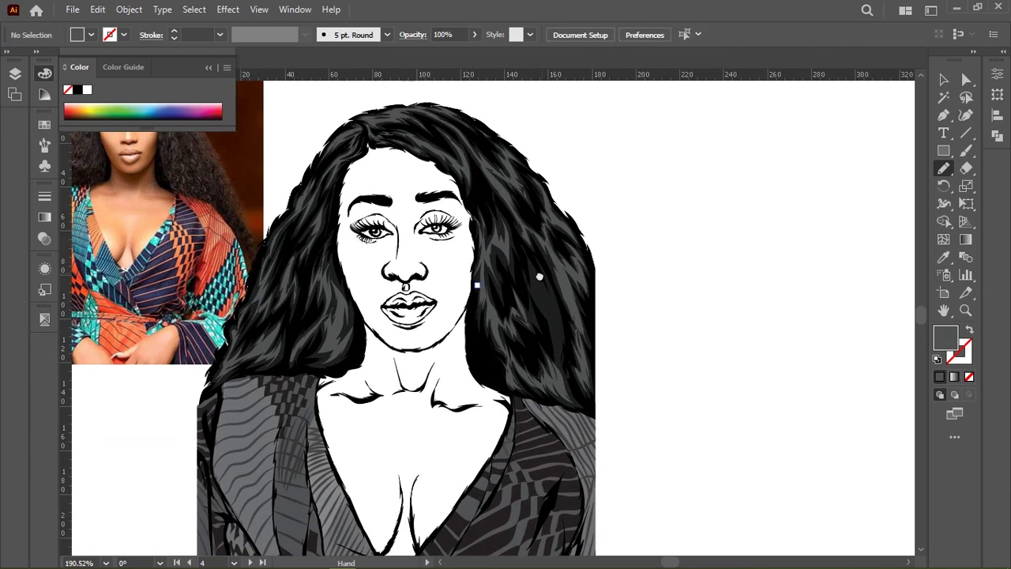
{"action": "scroll", "coordinate": [499, 316], "scroll_direction": "up", "scroll_amount": 3}
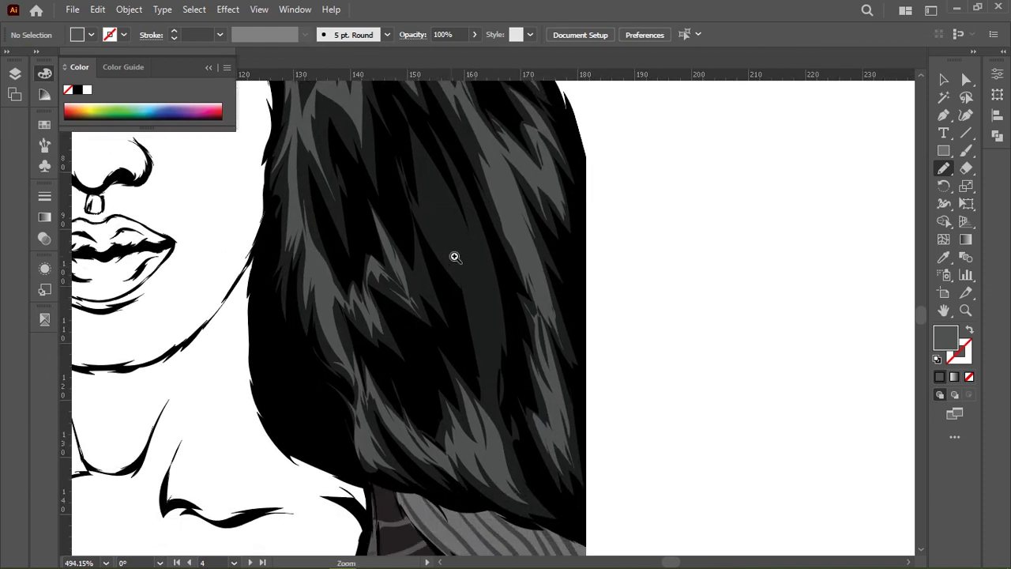
{"action": "scroll", "coordinate": [454, 258], "scroll_direction": "up", "scroll_amount": 2}
Draw a long closed strand down the hair in three pencil strokes and fill it grey.
{"action": "left_click_drag", "start_coordinate": [427, 210], "coordinate": [496, 362]}
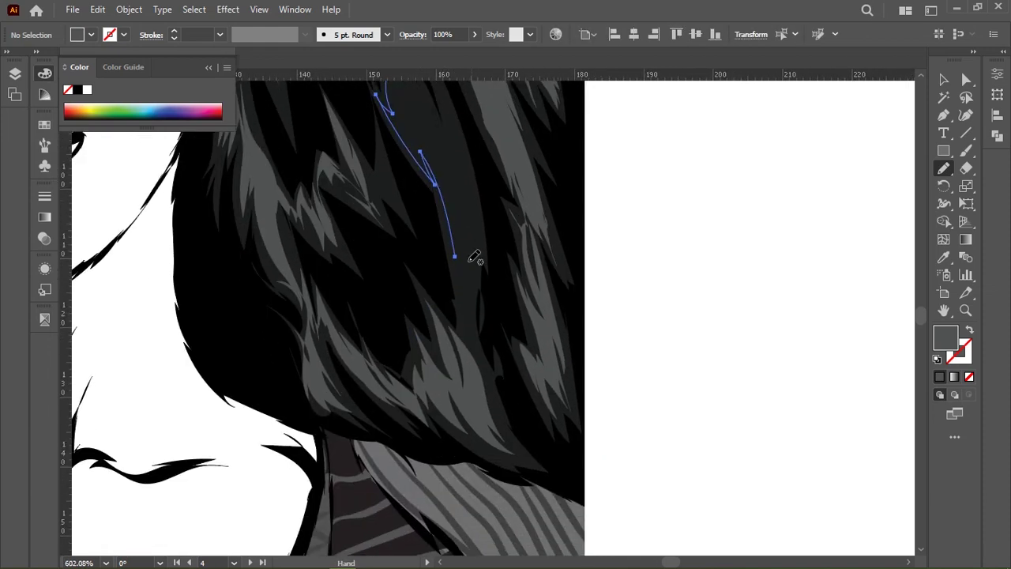
{"action": "left_click_drag", "start_coordinate": [455, 258], "coordinate": [470, 335]}
{"action": "left_click_drag", "start_coordinate": [474, 203], "coordinate": [448, 142]}
{"action": "scroll", "coordinate": [471, 332], "scroll_direction": "up", "scroll_amount": 5}
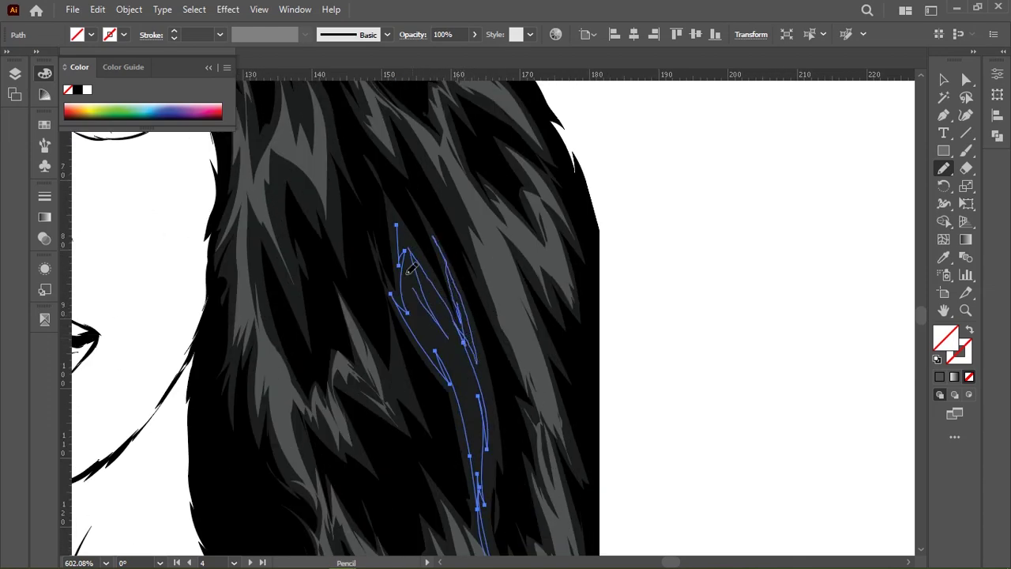
{"action": "left_click", "coordinate": [701, 337], "text": "ctrl"}
{"action": "scroll", "coordinate": [677, 327], "scroll_direction": "down", "scroll_amount": 5}
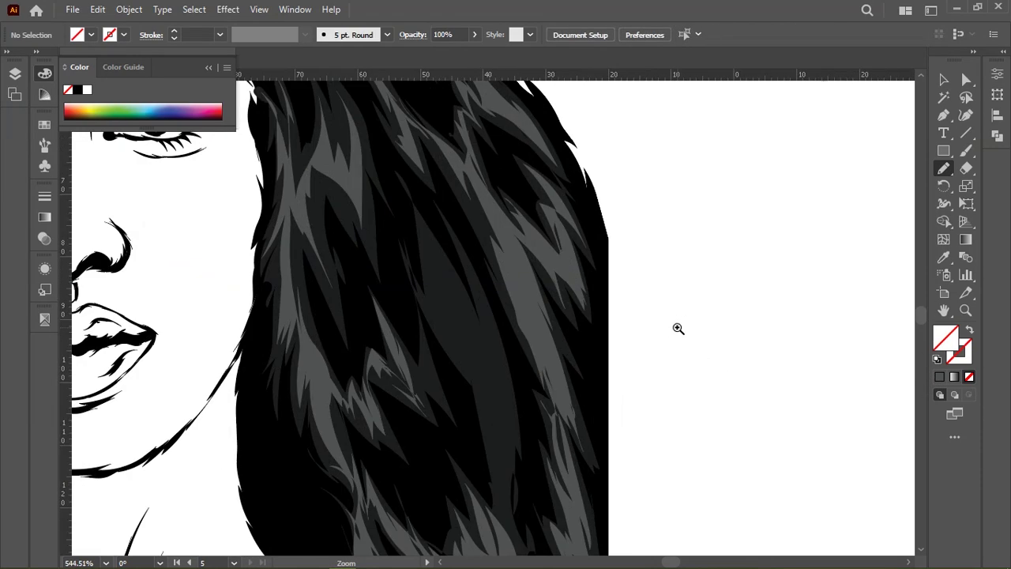
{"action": "scroll", "coordinate": [474, 356], "scroll_direction": "up", "scroll_amount": 5}
{"action": "left_click", "coordinate": [489, 348], "text": "ctrl"}
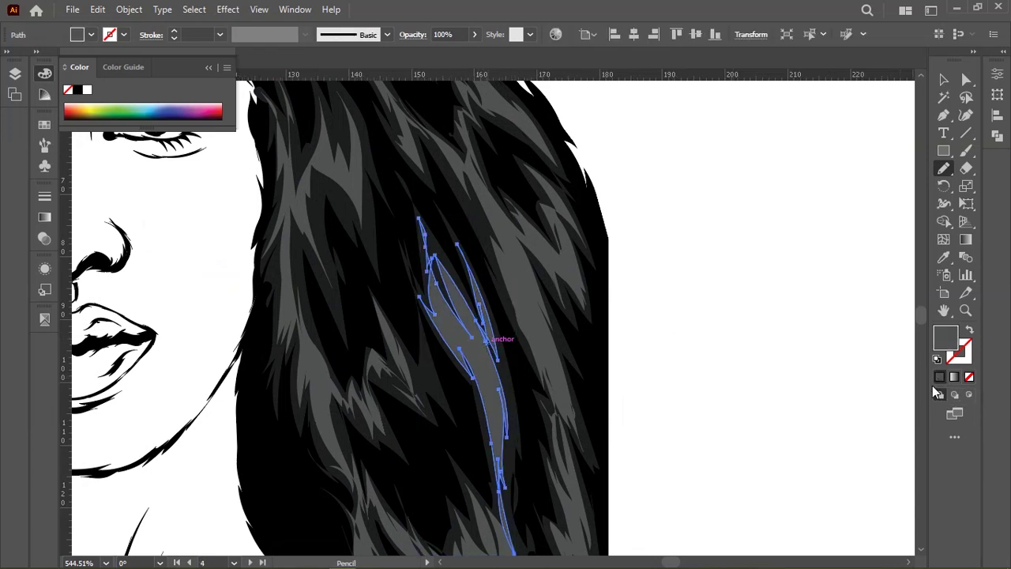
{"action": "scroll", "coordinate": [602, 358], "scroll_direction": "down", "scroll_amount": 3}
{"action": "scroll", "coordinate": [602, 359], "scroll_direction": "up", "scroll_amount": 3}
{"action": "scroll", "coordinate": [548, 255], "scroll_direction": "up", "scroll_amount": 3}
Add a small jagged highlight strand and another strand near the hair edge.
{"action": "mouse_move", "coordinate": [341, 286]}
{"action": "left_mouse_down"}
{"action": "mouse_move", "coordinate": [422, 339]}
{"action": "mouse_move", "coordinate": [461, 281]}
{"action": "mouse_move", "coordinate": [295, 253]}
{"action": "left_mouse_up"}
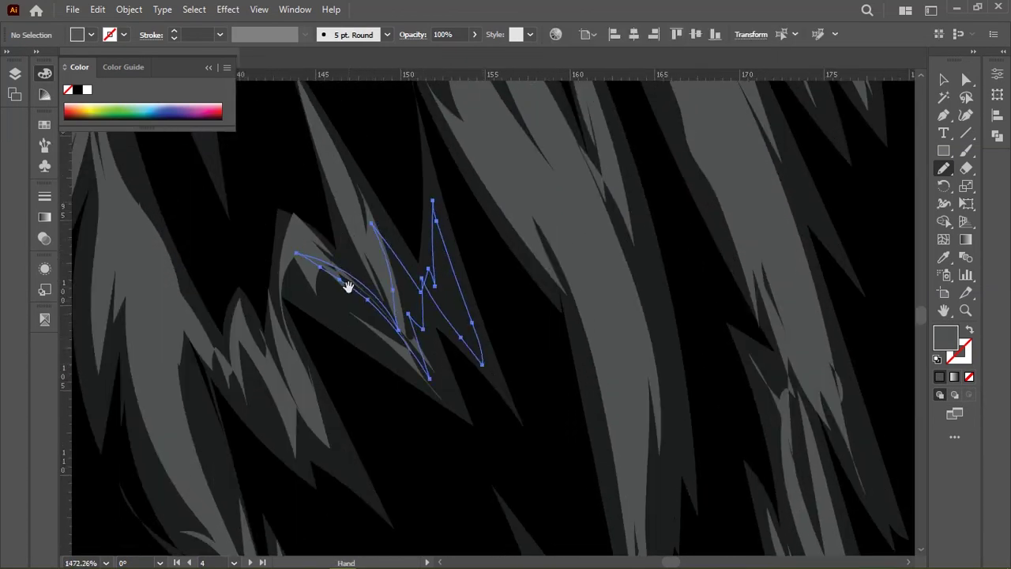
{"action": "scroll", "coordinate": [648, 234], "scroll_direction": "down", "scroll_amount": 5}
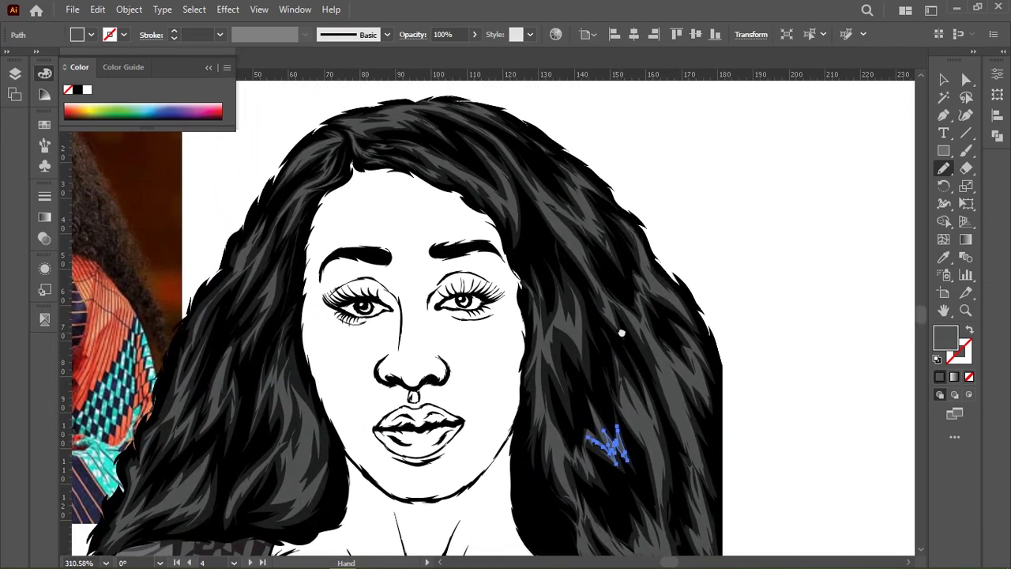
{"action": "scroll", "coordinate": [628, 253], "scroll_direction": "up", "scroll_amount": 2}
{"action": "scroll", "coordinate": [364, 284], "scroll_direction": "up", "scroll_amount": 3}
{"action": "scroll", "coordinate": [350, 275], "scroll_direction": "up", "scroll_amount": 2}
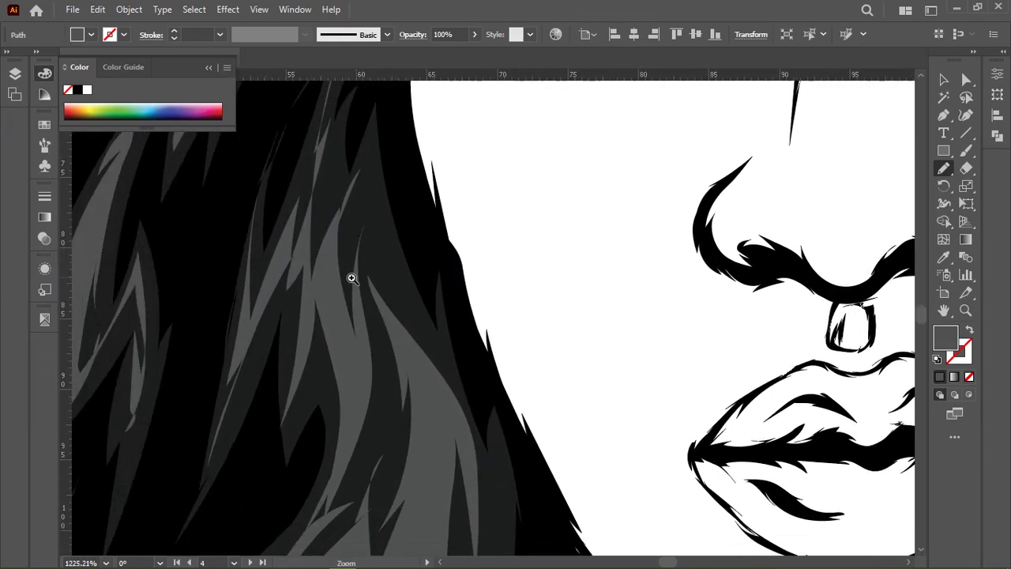
{"action": "scroll", "coordinate": [335, 338], "scroll_direction": "up", "scroll_amount": 2}
{"action": "left_click_drag", "start_coordinate": [302, 183], "coordinate": [308, 172]}
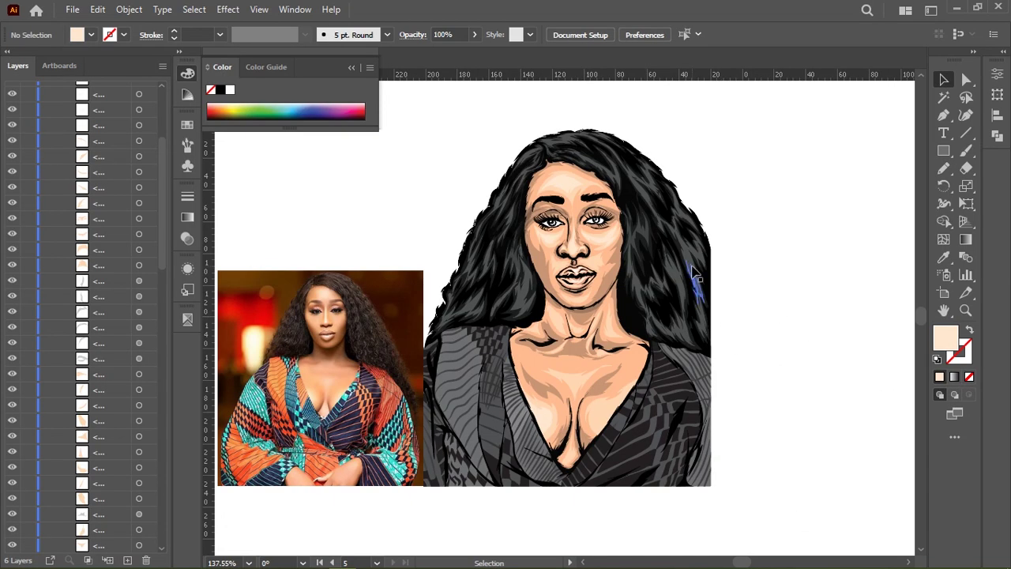
Select all strands sharing the grey fill with Select > Same > Fill Color.
{"action": "left_click", "coordinate": [194, 10]}
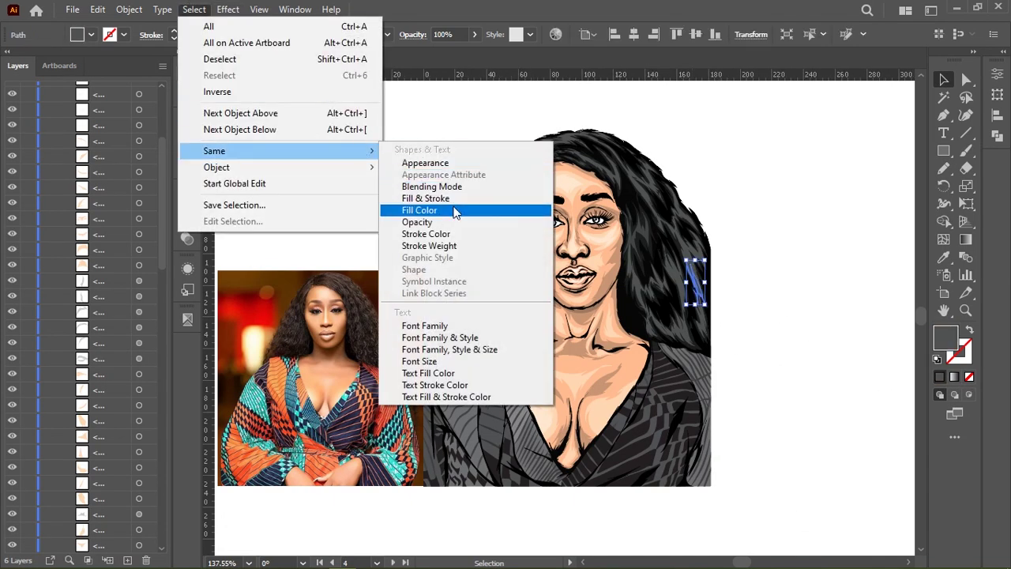
{"action": "left_click", "coordinate": [453, 211]}
{"action": "key", "text": "i"}
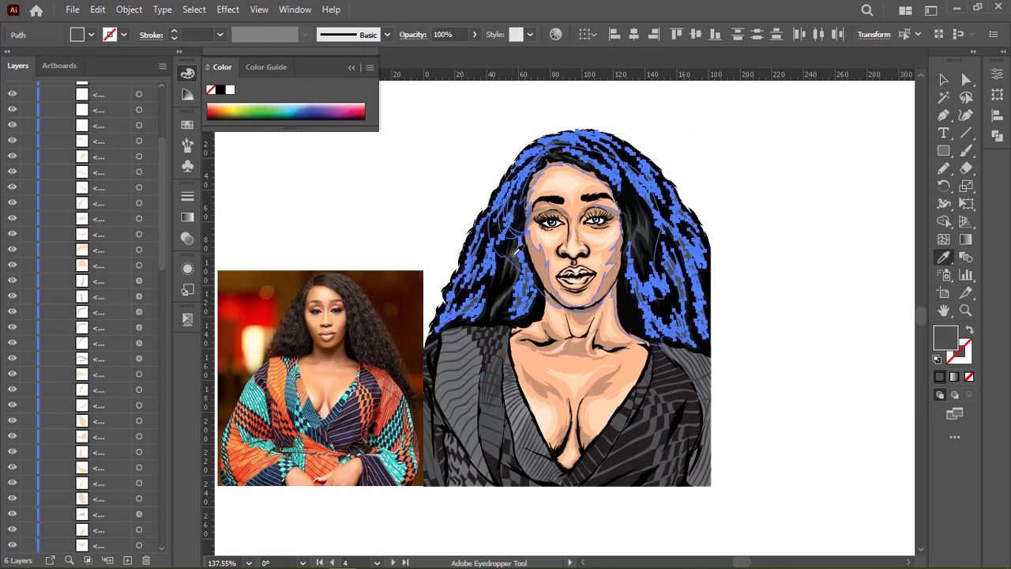
{"action": "left_click", "coordinate": [193, 10]}
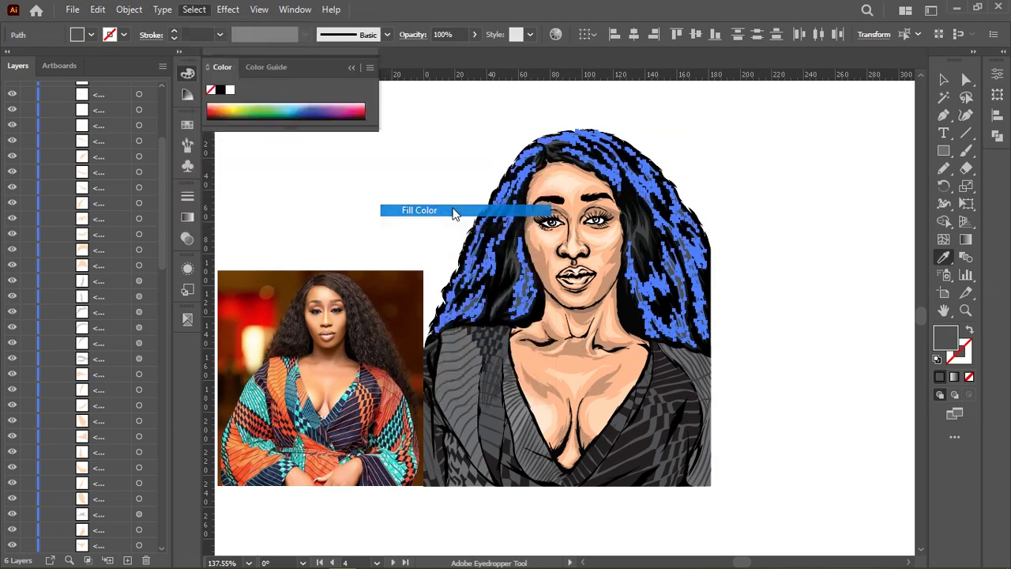
{"action": "left_click", "coordinate": [457, 210]}
{"action": "key", "text": "v"}
{"action": "scroll", "coordinate": [592, 237], "scroll_direction": "up", "scroll_amount": 3}
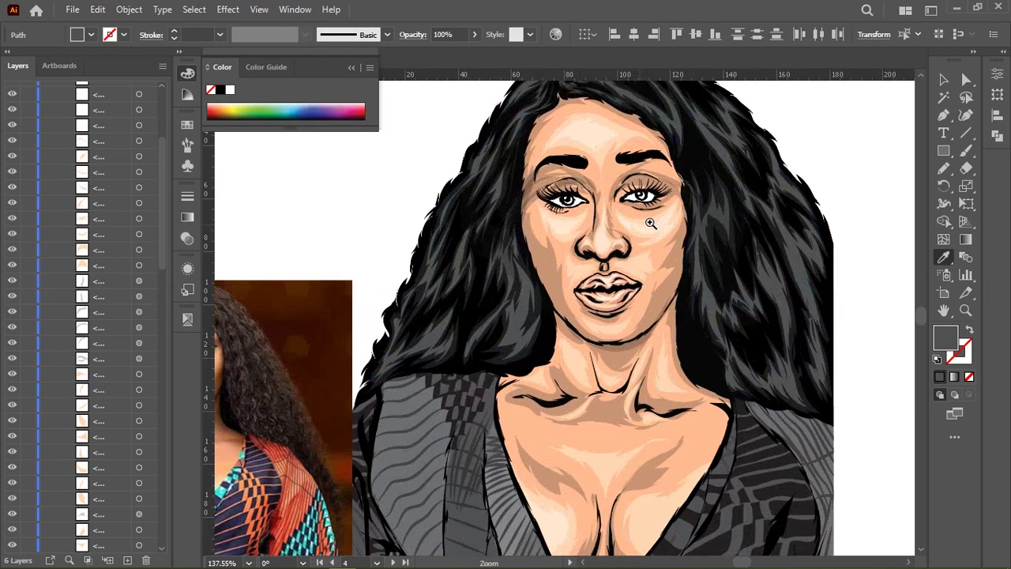
{"action": "scroll", "coordinate": [592, 237], "scroll_direction": "up", "scroll_amount": 2}
{"action": "scroll", "coordinate": [588, 233], "scroll_direction": "down", "scroll_amount": 3}
Attempt to group the strands with Ctrl+G, dismiss the alert, and clear the selection.
{"action": "key", "text": "ctrl+g"}
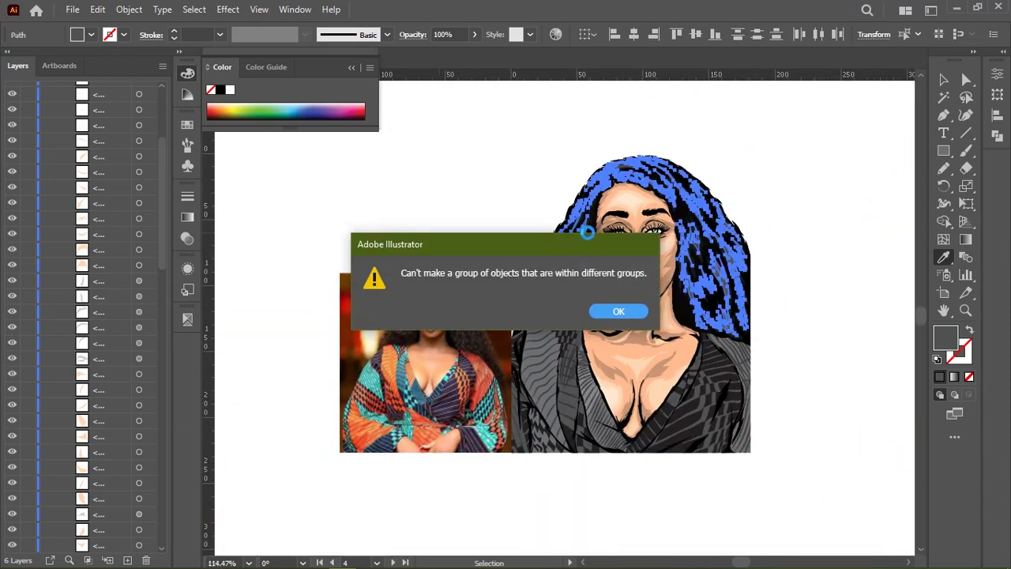
{"action": "key", "text": "Return"}
{"action": "key", "text": "ctrl+shift+a"}
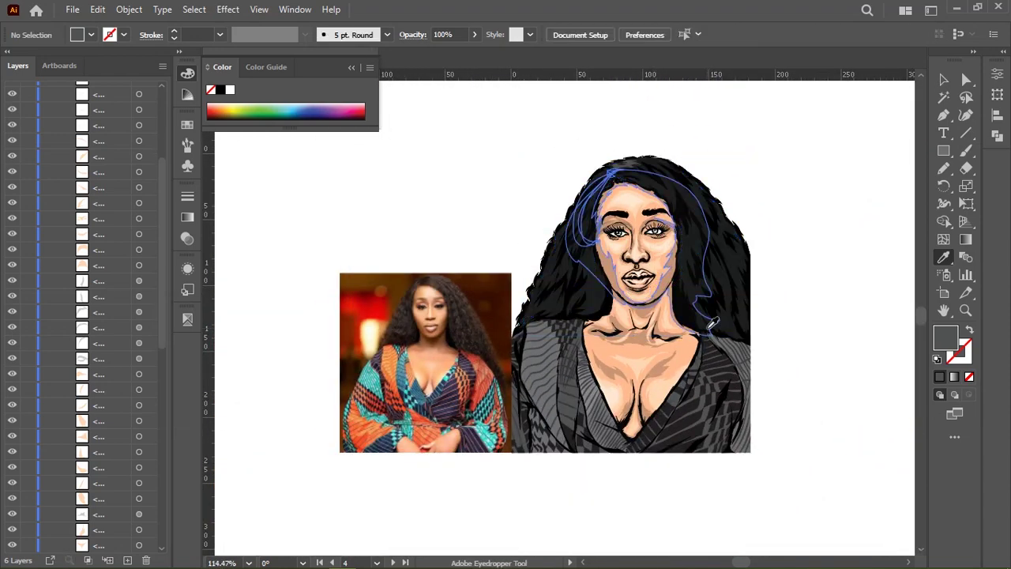
Direct-select a single strand at the top of the hair and bring up Select > Same.
{"action": "left_click", "coordinate": [707, 166], "text": "ctrl"}
{"action": "left_click", "coordinate": [598, 167], "text": "ctrl"}
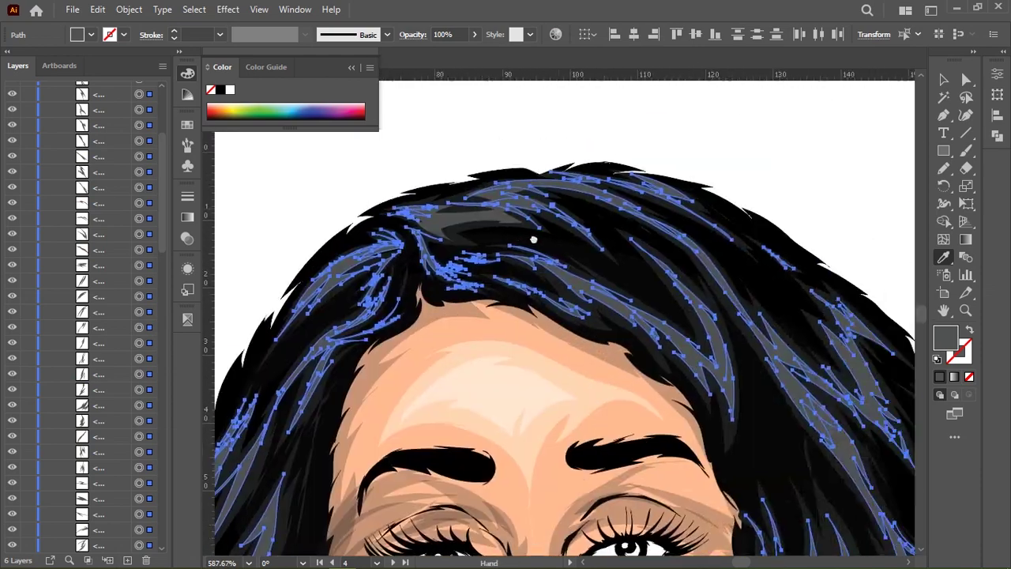
{"action": "key", "text": "a"}
{"action": "left_click", "coordinate": [404, 265]}
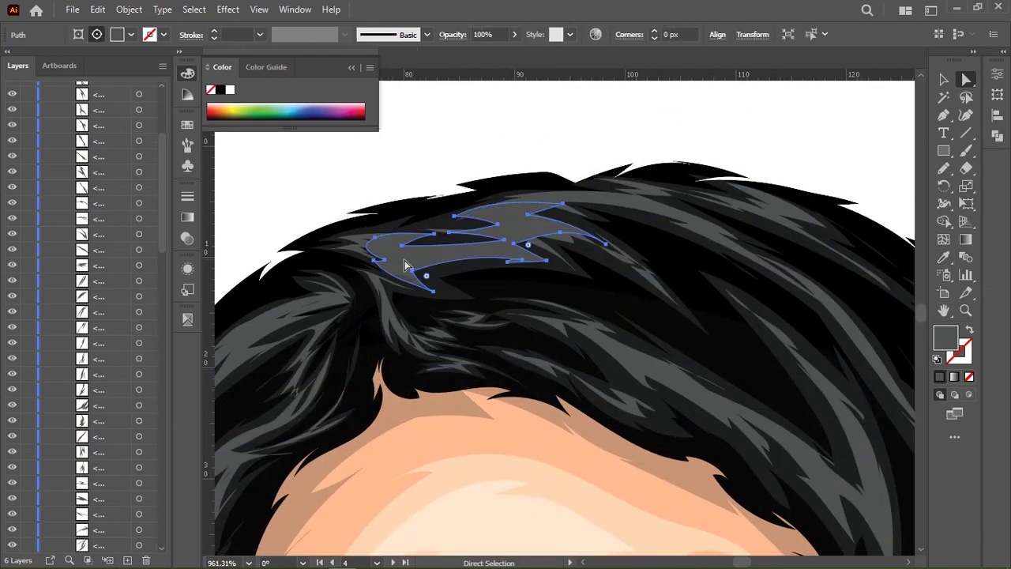
{"action": "key", "text": "ctrl+shift+a"}
{"action": "left_click", "coordinate": [405, 265], "text": "ctrl"}
{"action": "scroll", "coordinate": [404, 265], "scroll_direction": "down", "scroll_amount": 5}
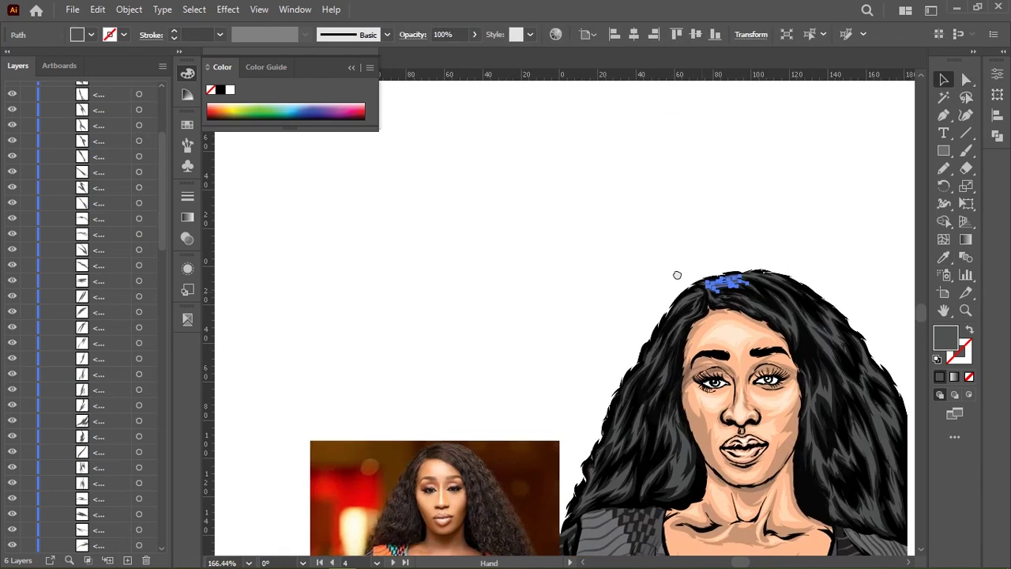
{"action": "left_click", "coordinate": [193, 10]}
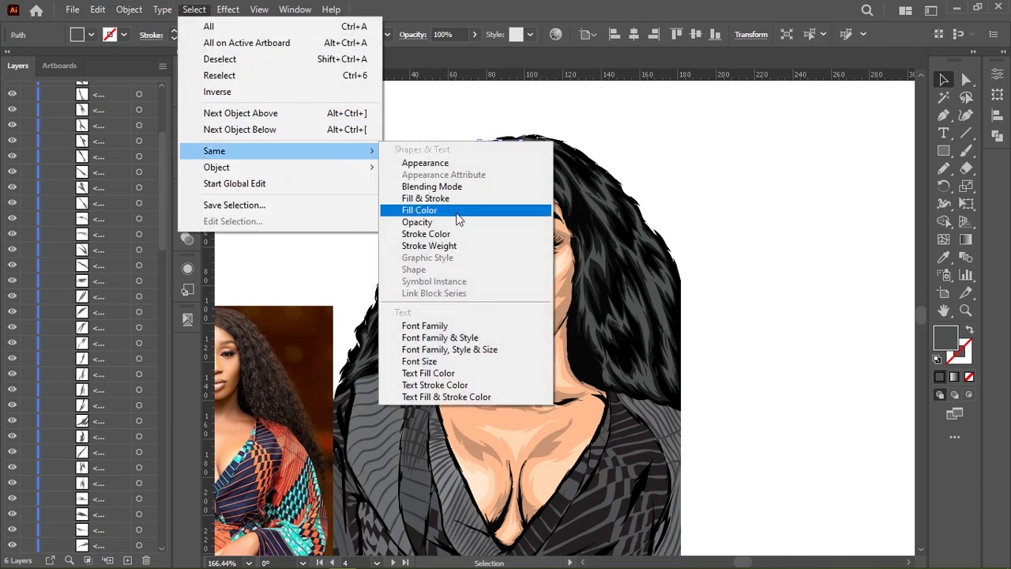
Select every grey-filled strand via Select > Same > Fill Color and group them with Ctrl+G.
{"action": "left_click", "coordinate": [427, 207]}
{"action": "key", "text": "i"}
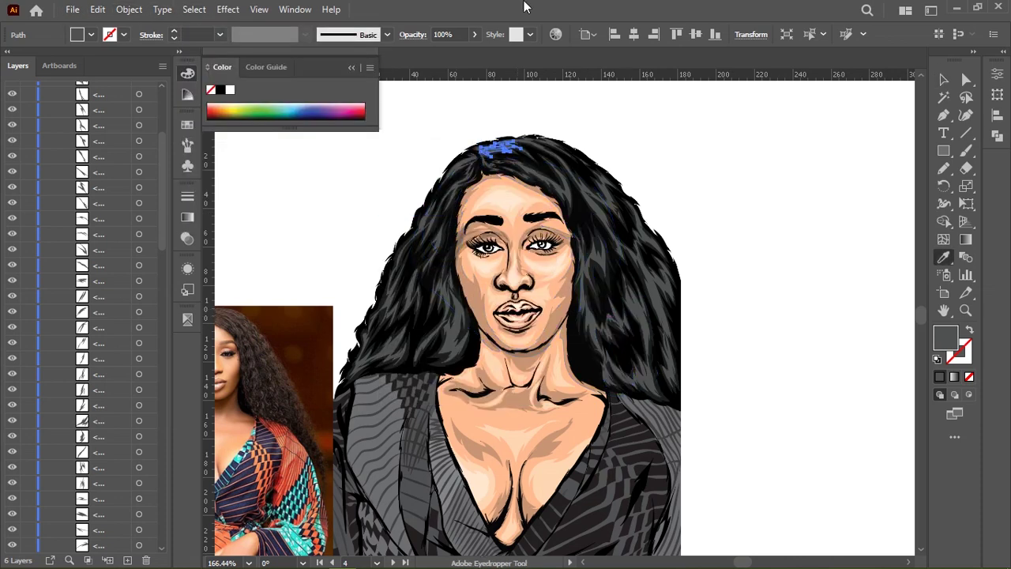
{"action": "key", "text": "v"}
{"action": "left_click", "coordinate": [197, 8]}
{"action": "left_click", "coordinate": [415, 211]}
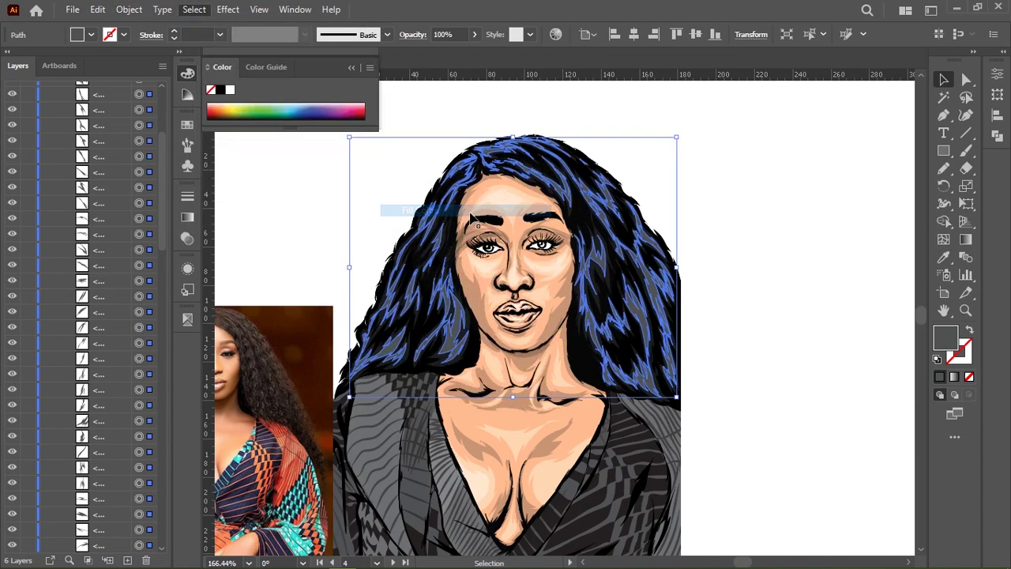
{"action": "key", "text": "ctrl+g"}
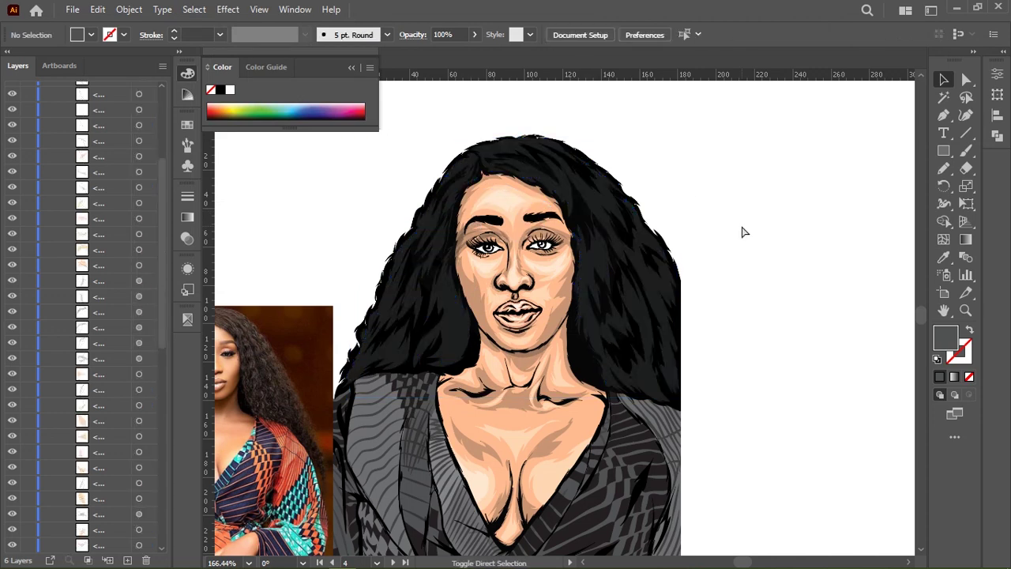
Deselect and check the Layers panel to confirm the strands form one group in layer 4.
{"action": "key", "text": "v"}
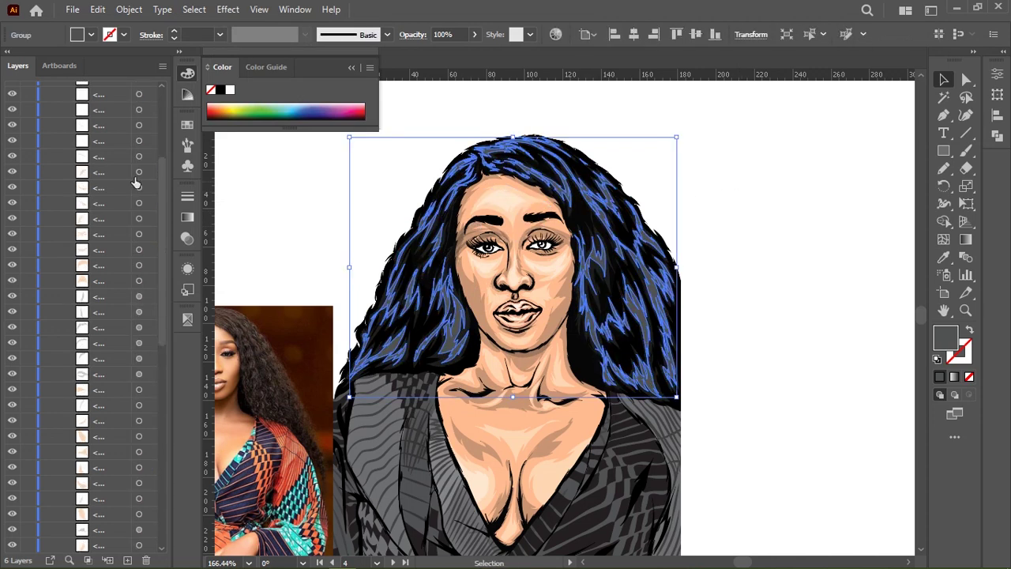
{"action": "left_click", "coordinate": [425, 363]}
{"action": "left_click", "coordinate": [739, 245]}
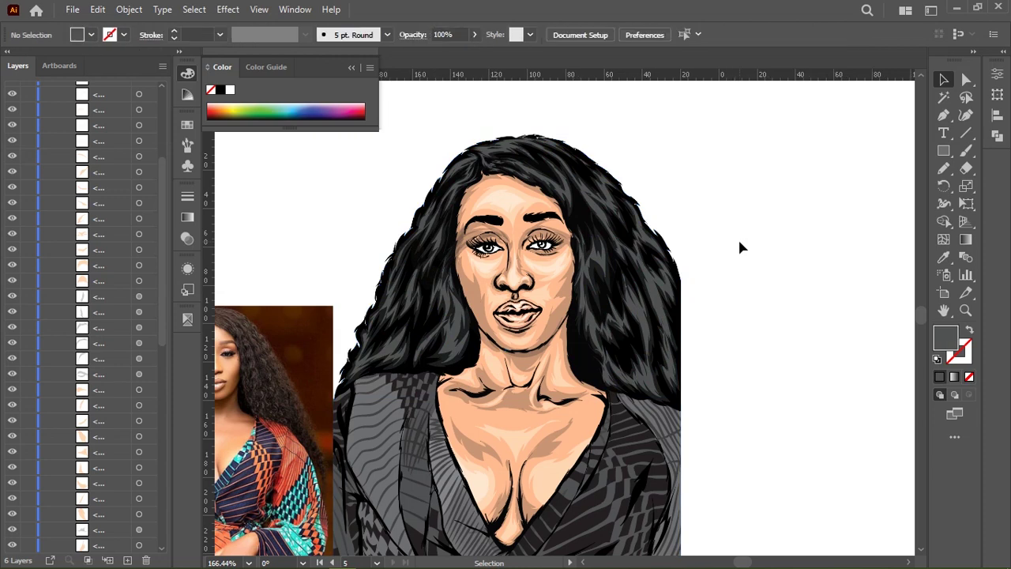
{"action": "left_click", "coordinate": [582, 378]}
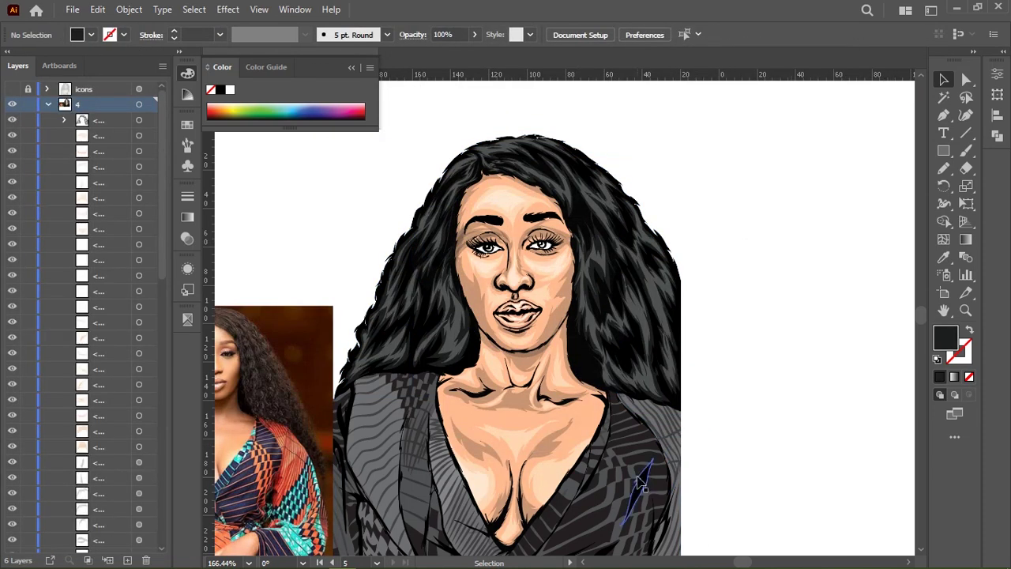
{"action": "left_click", "coordinate": [641, 482]}
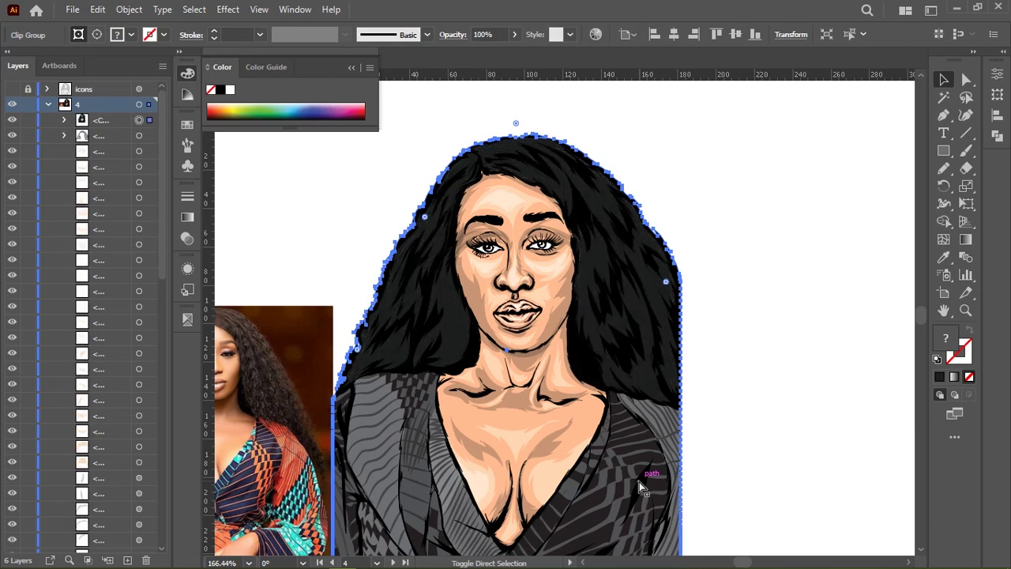
{"action": "left_click", "coordinate": [139, 135]}
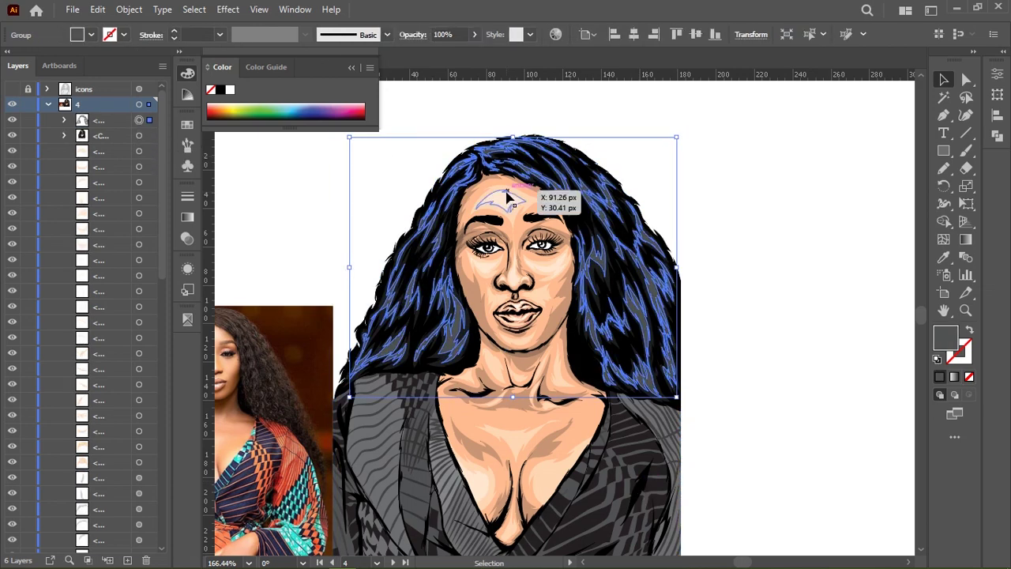
{"action": "left_click", "coordinate": [759, 217]}
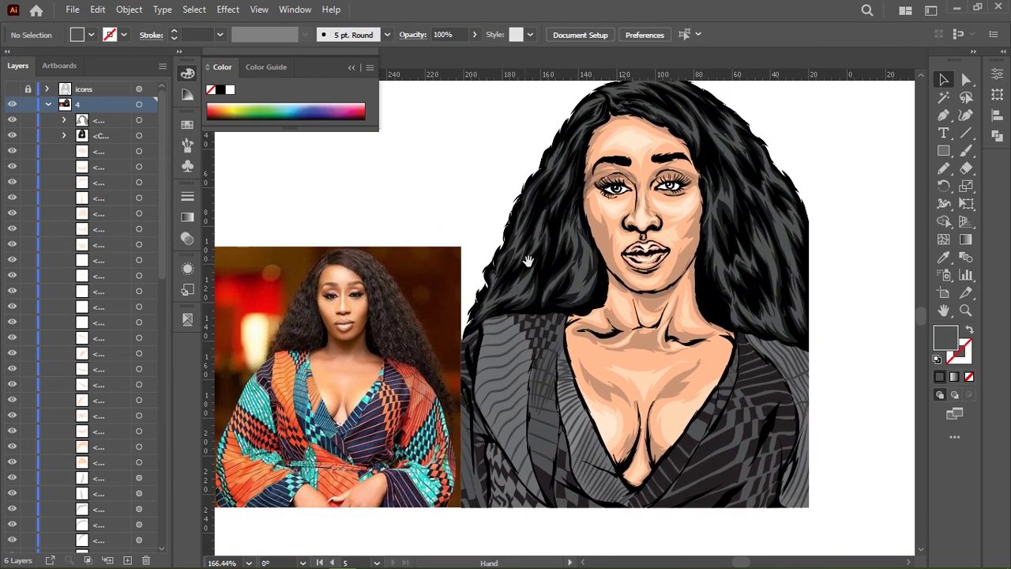